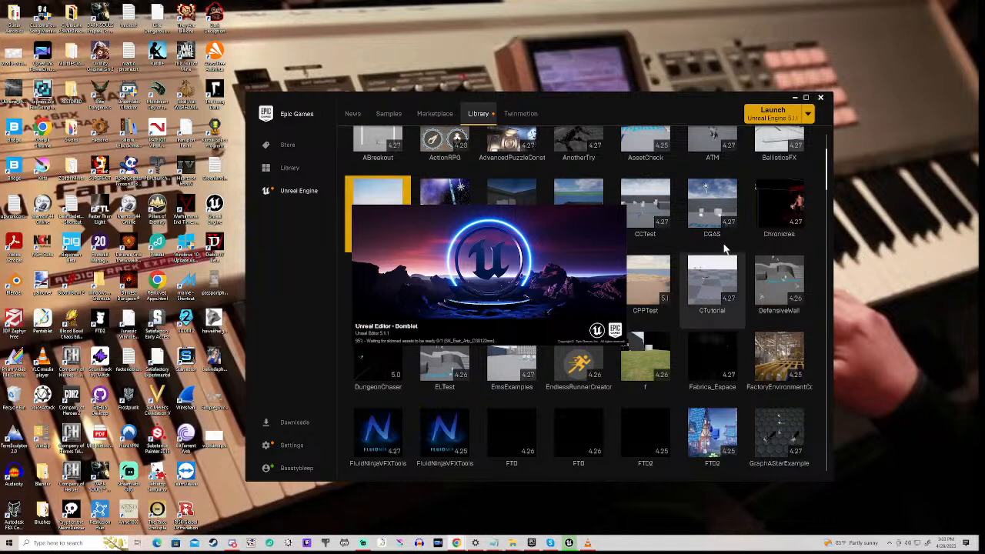
Minimize the Epic Games launcher and open the desktop image worldmap_transp.jpg in paint.net.
left_click(794, 99)
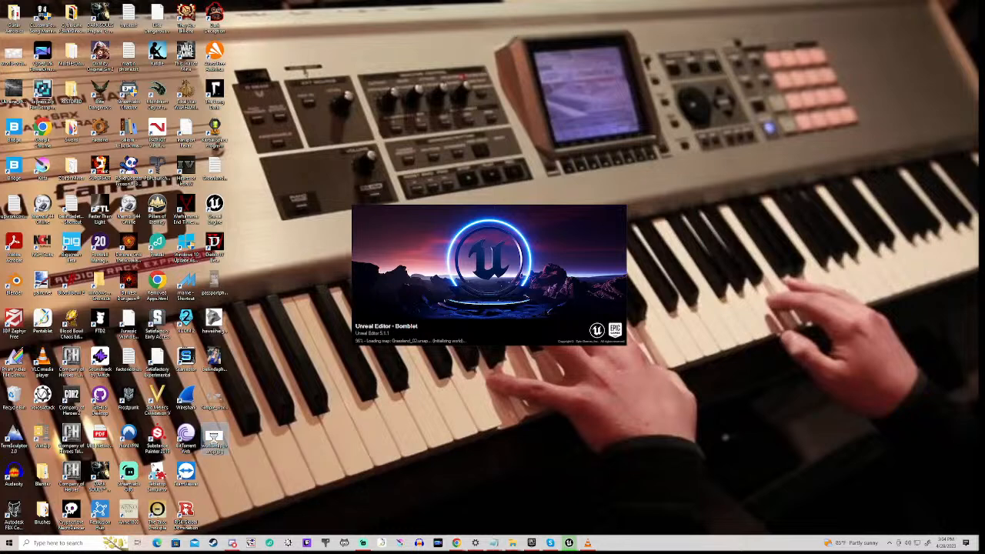
right_click(214, 440)
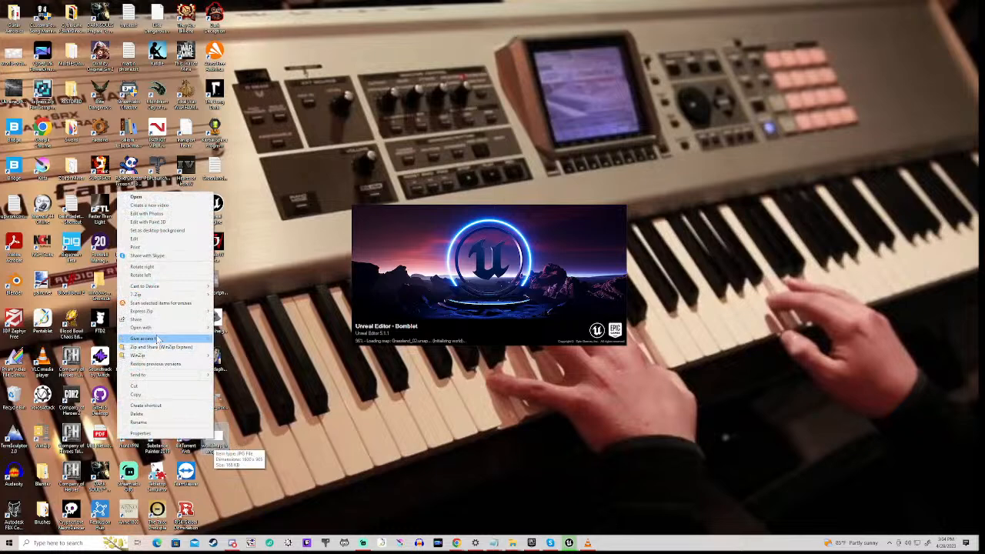
mouse_move(157, 329)
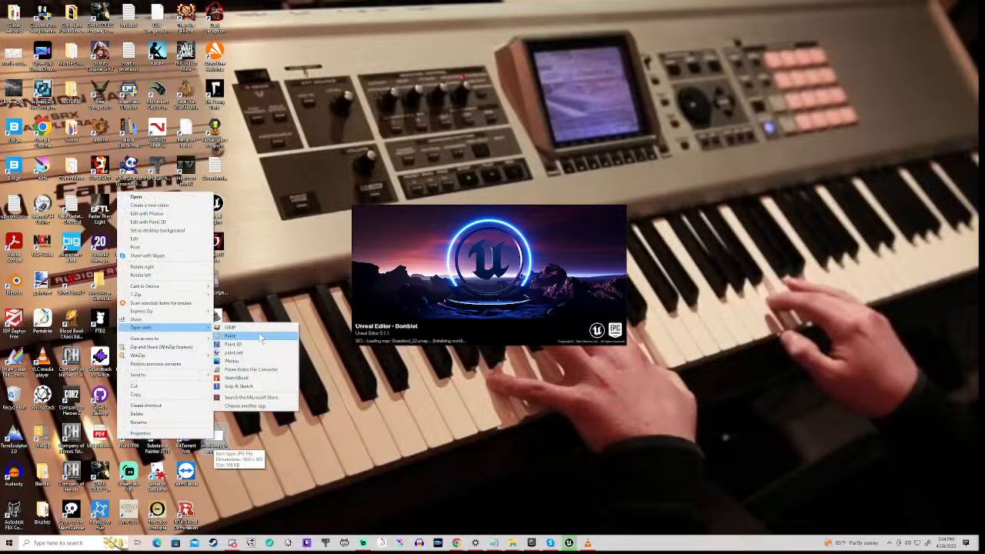
left_click(247, 356)
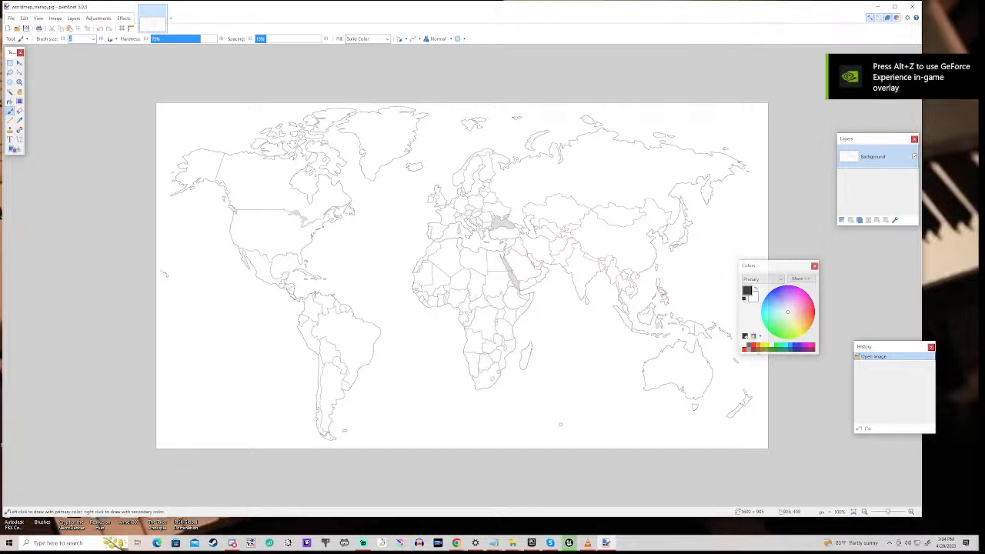
Try to select the Red Sea on the map with the Magic Wand, and clear the resulting selection.
left_click(561, 423)
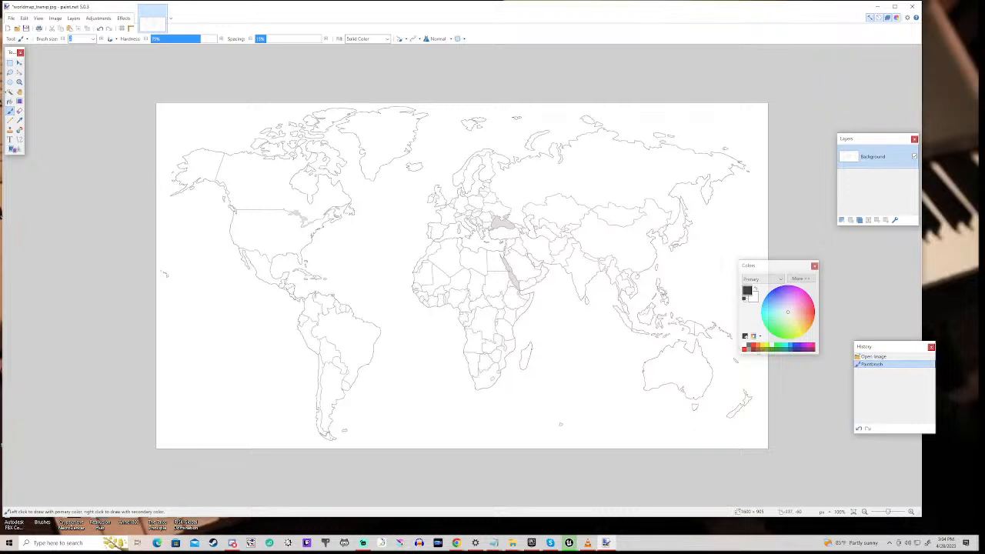
left_click(10, 91)
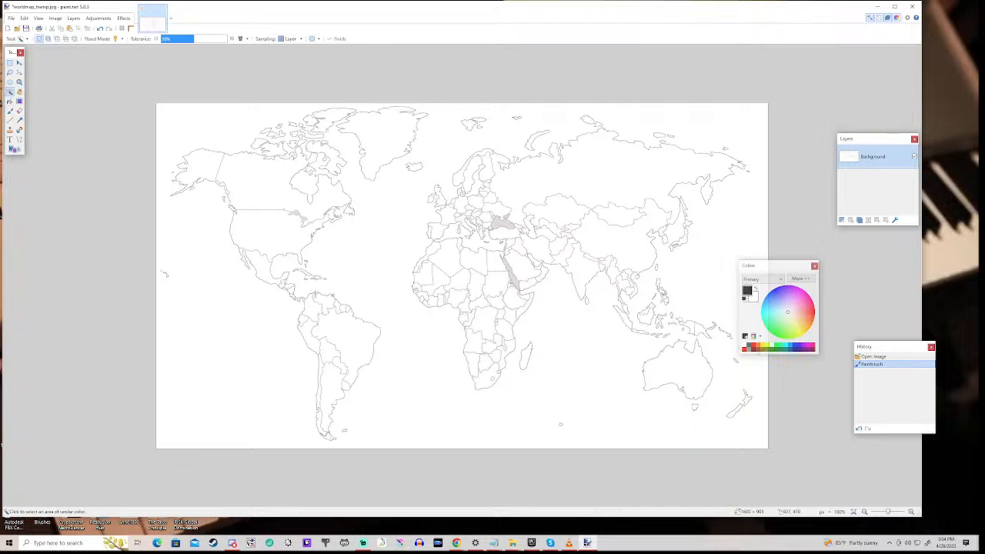
left_click(521, 286)
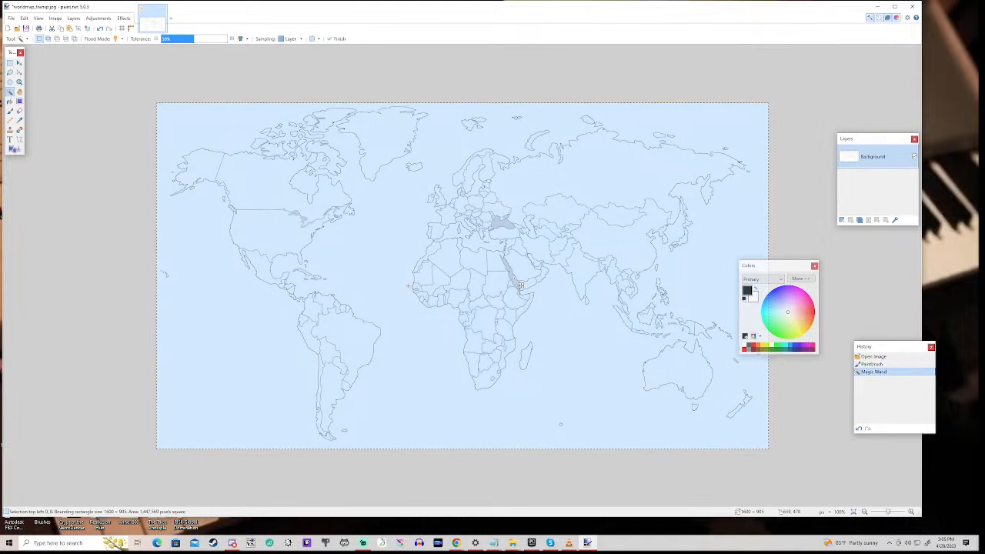
left_click(111, 158)
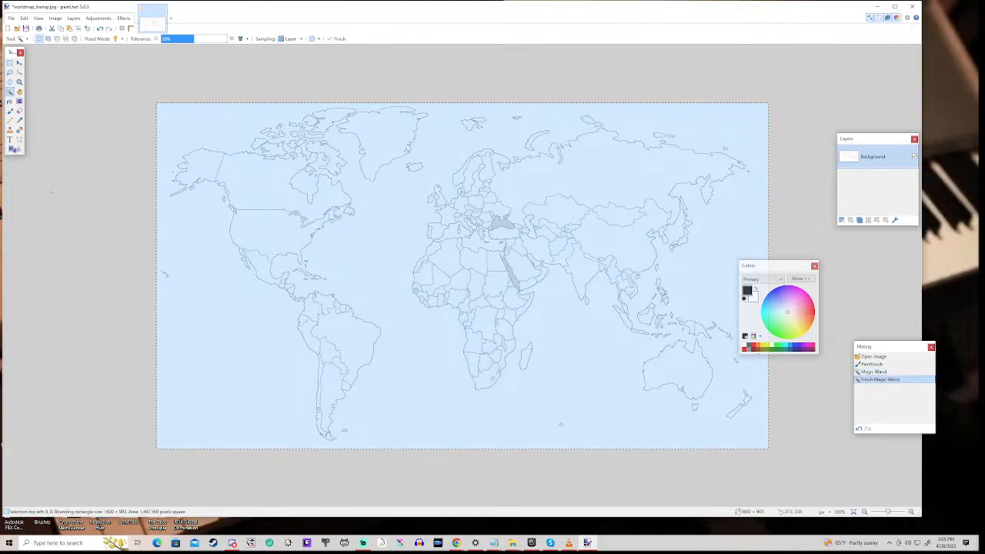
left_click(71, 199)
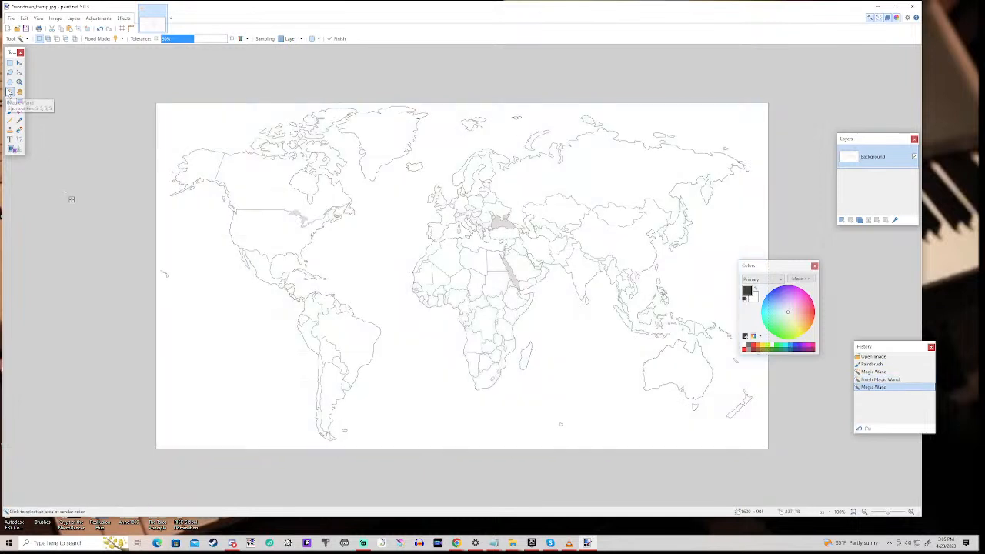
Select the shaded Red Sea with the Magic Wand and tune the wand's tolerance to about 26%.
left_click(167, 40)
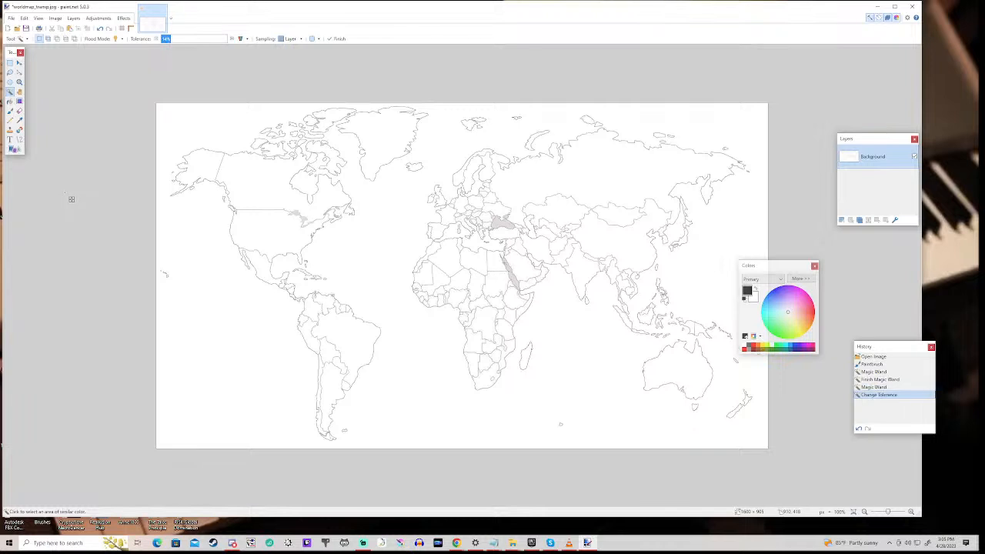
left_click(506, 266)
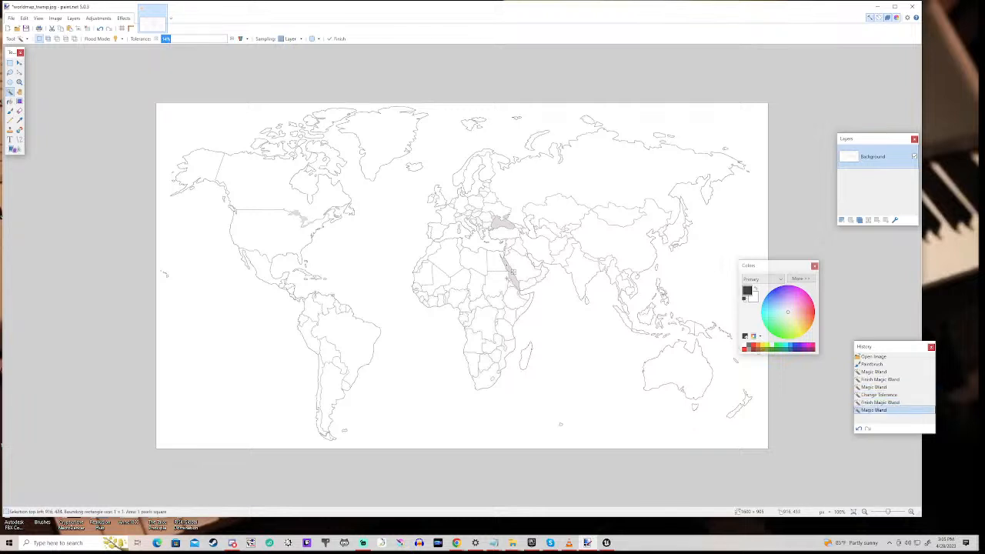
left_click(174, 40)
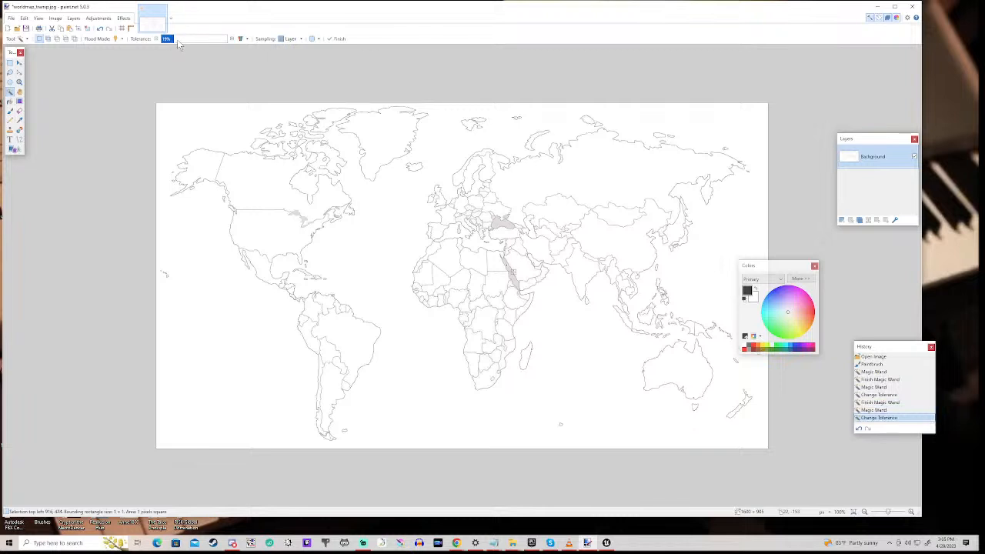
left_click(177, 41)
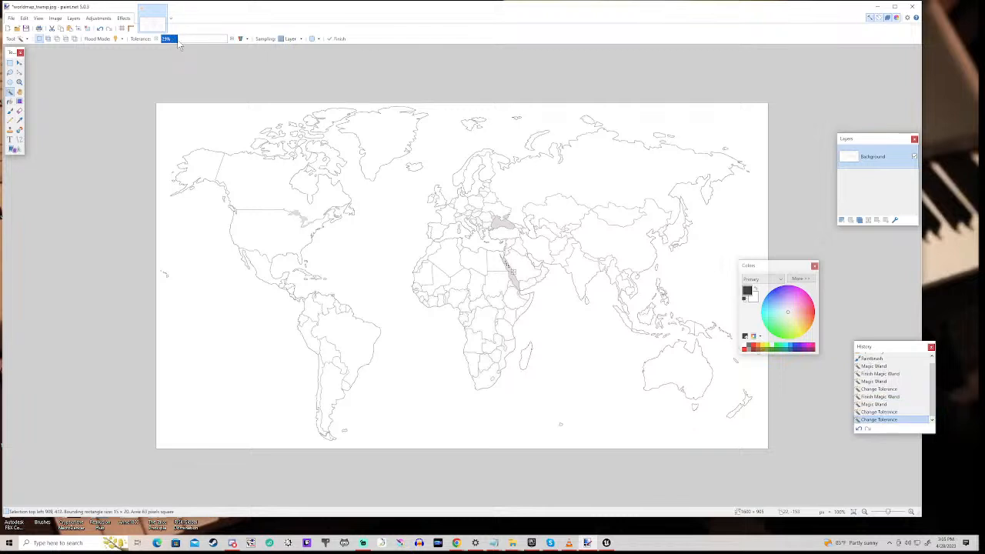
left_click(180, 43)
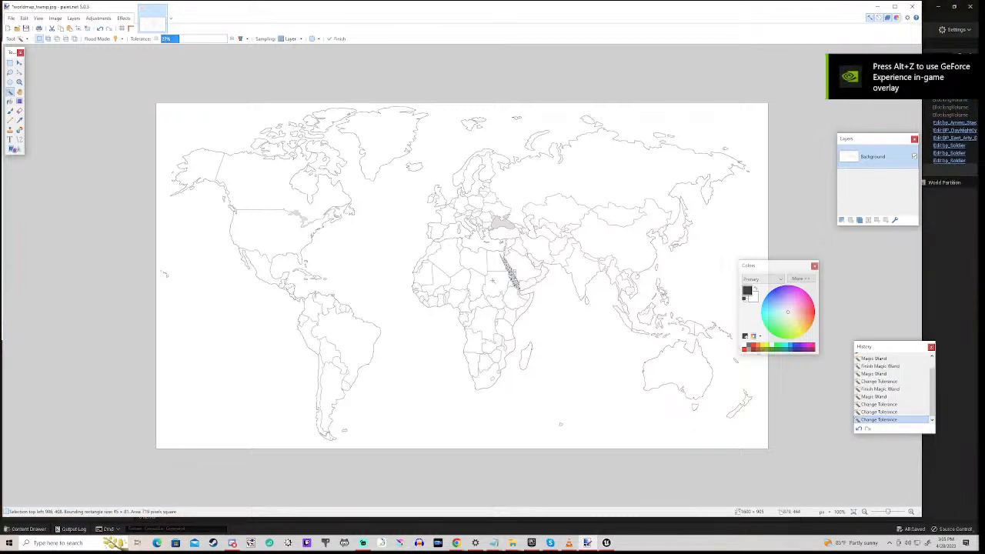
scroll(513, 273, "up", 2, "ctrl")
scroll(516, 264, "up", 4, "ctrl")
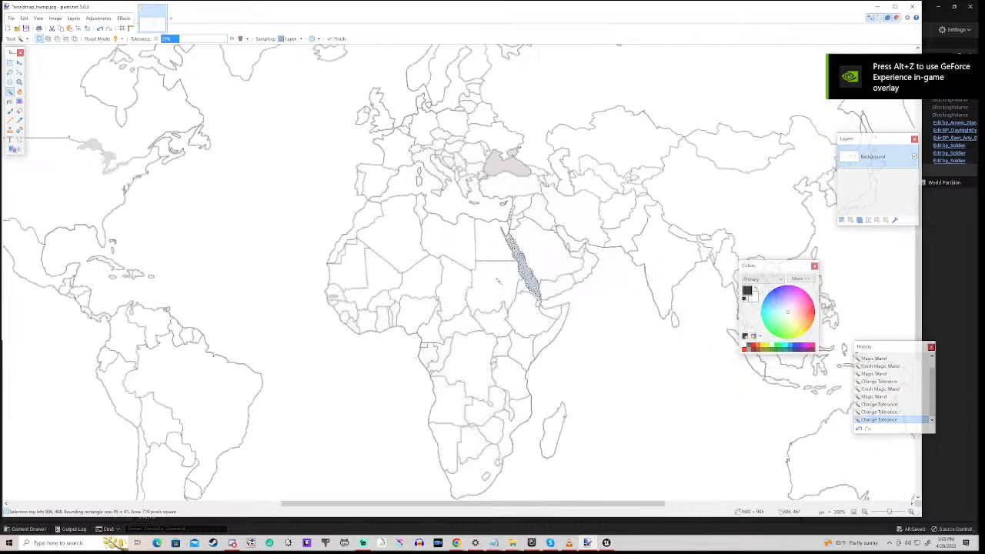
scroll(498, 281, "up", 1, "ctrl")
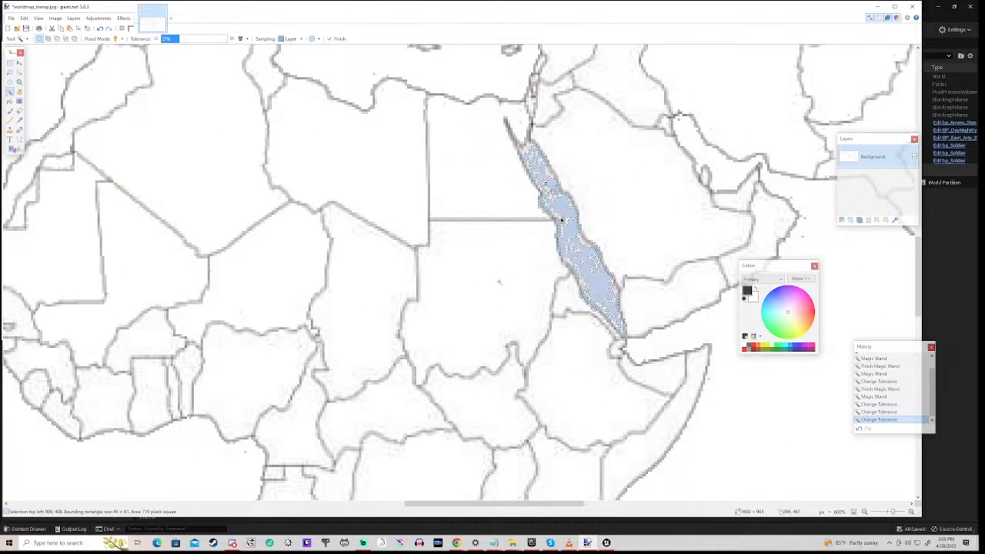
left_click(181, 41)
left_click_drag(183, 44, 182, 46)
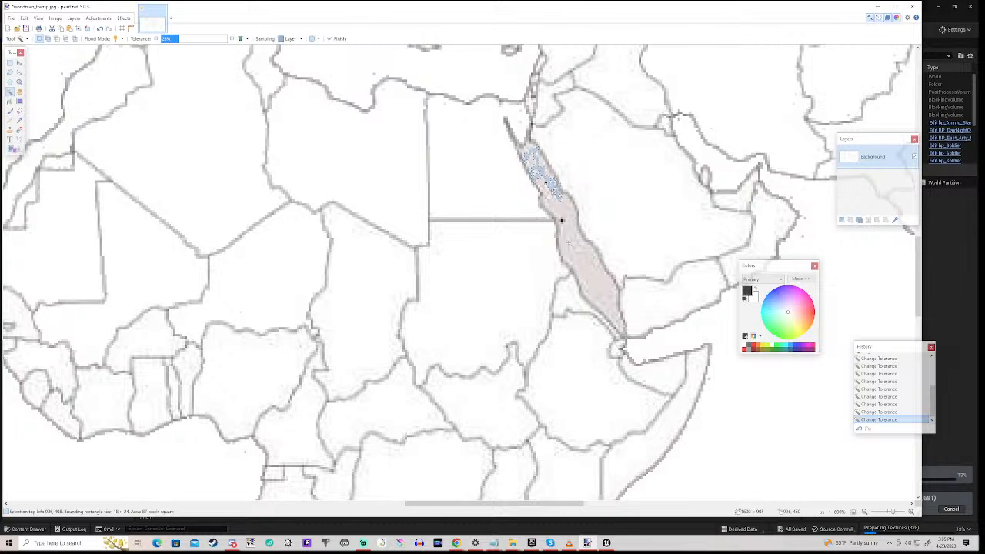
Select and erase the interiors of the small Arctic islands north of Scandinavia with the Magic Wand.
scroll(558, 215, "down", 6)
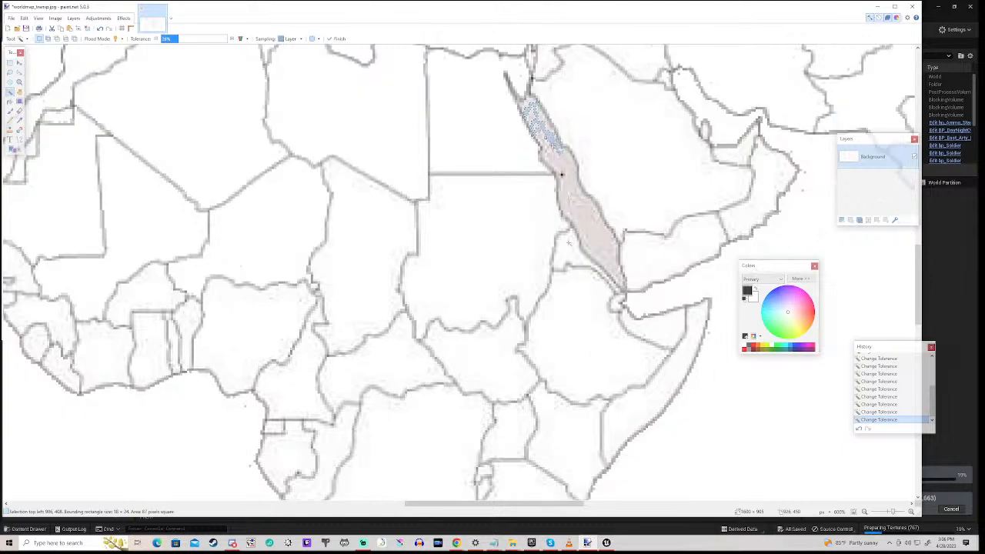
scroll(568, 243, "up", 20)
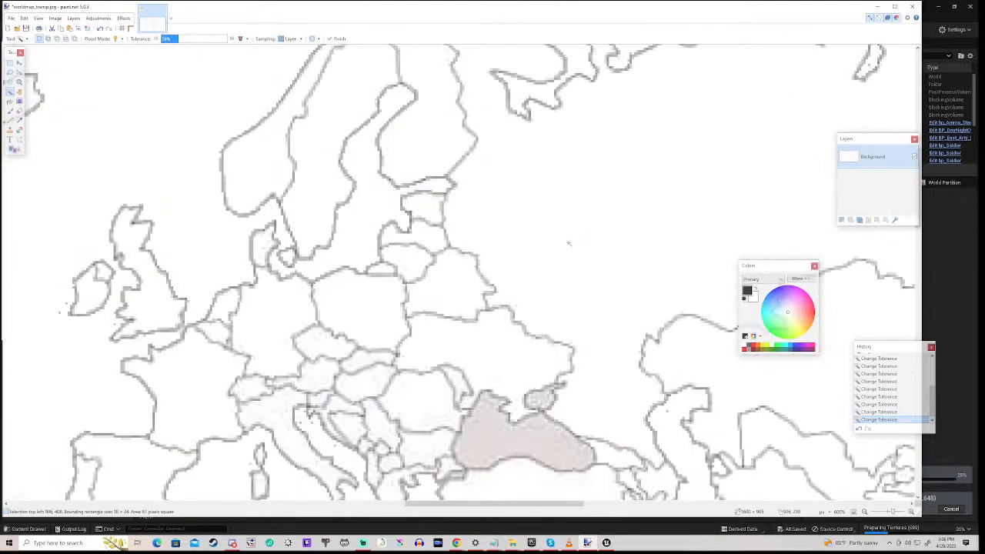
scroll(568, 244, "down", 2)
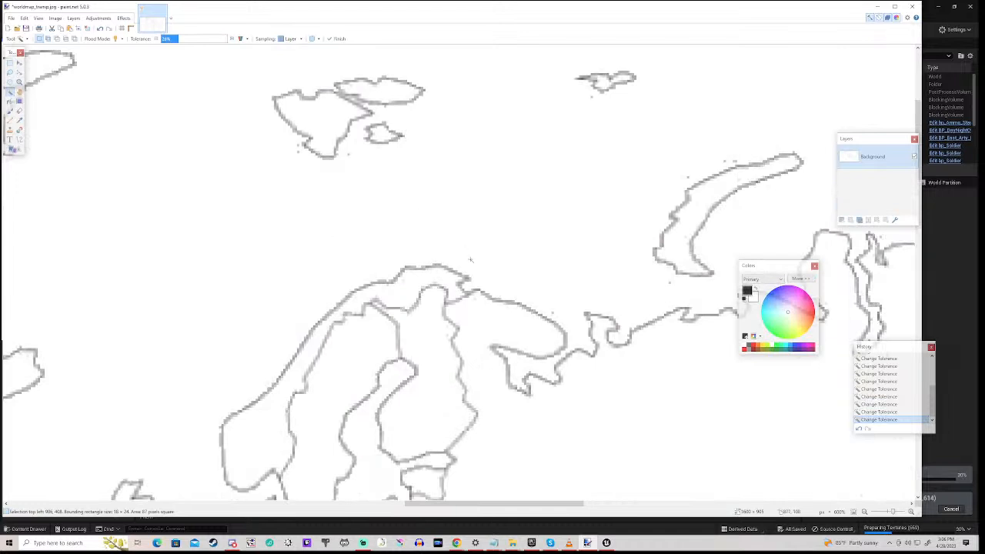
left_click(604, 82)
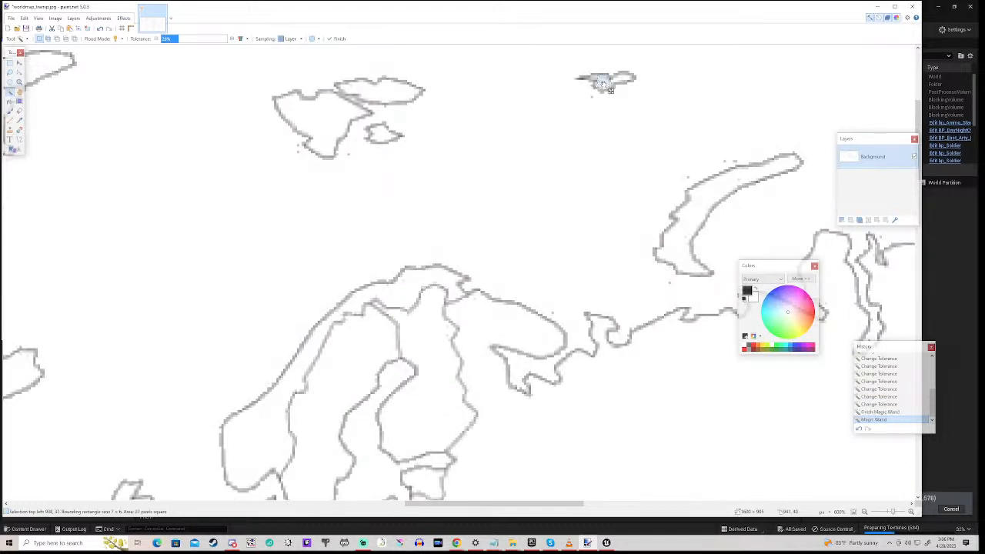
key("Delete")
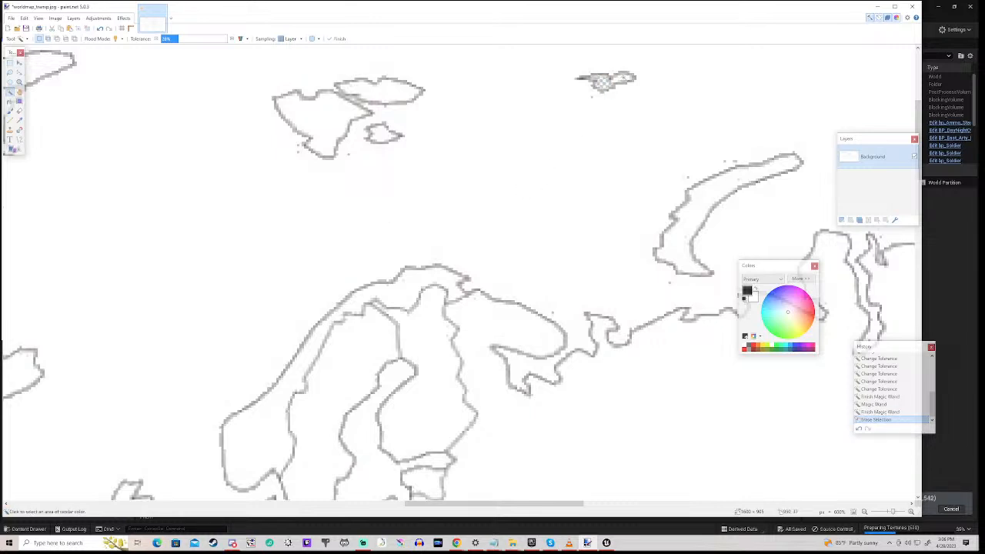
left_click(631, 83)
key("Delete")
key("Delete")
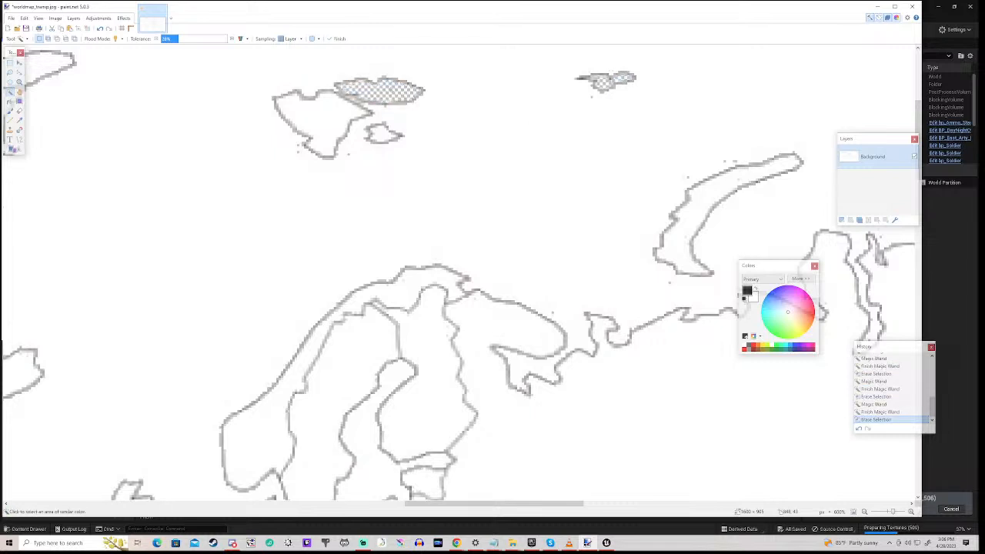
left_click(381, 135)
key("Delete")
left_click(325, 124)
key("Delete")
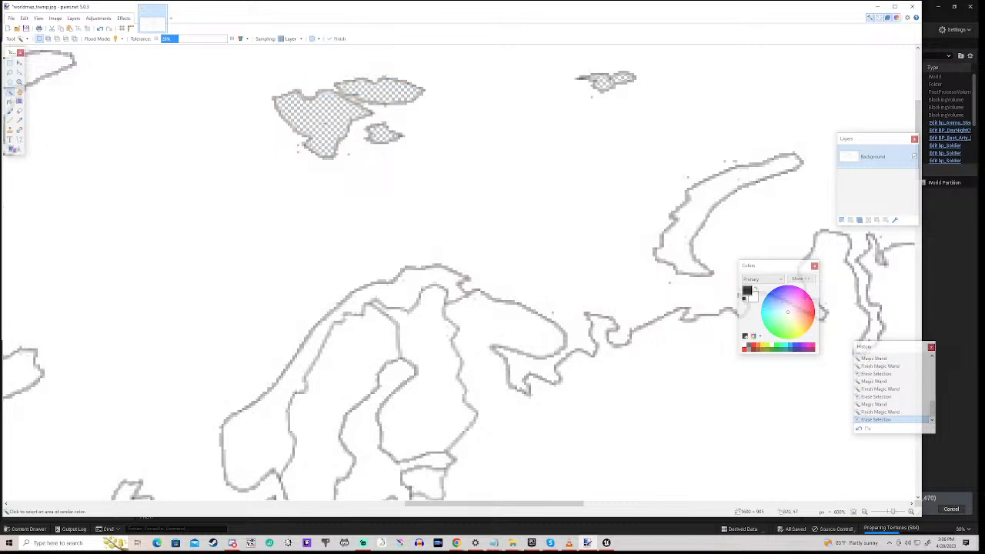
Reopen a fresh copy of worldmap_transp.jpg from the recently used files.
left_click(12, 20)
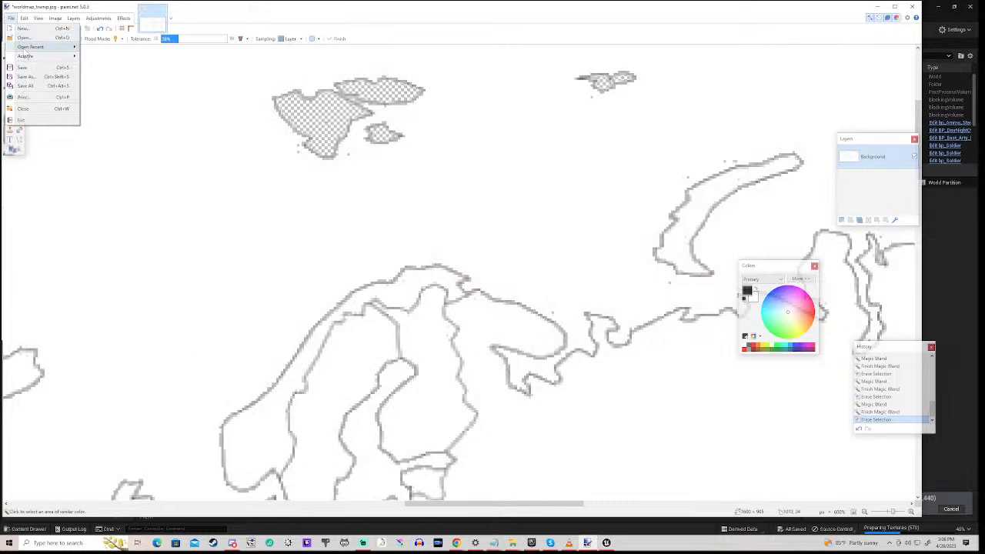
mouse_move(29, 47)
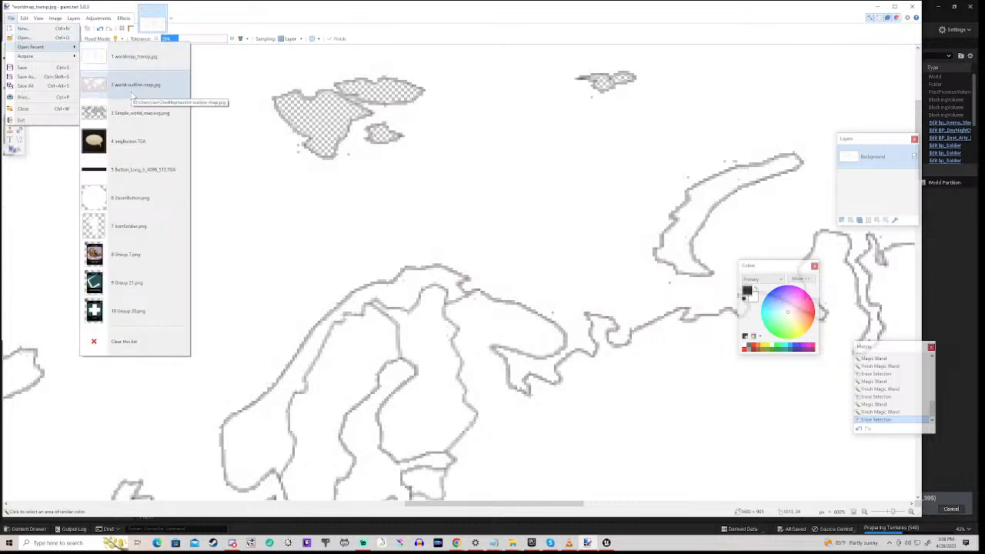
left_click(138, 56)
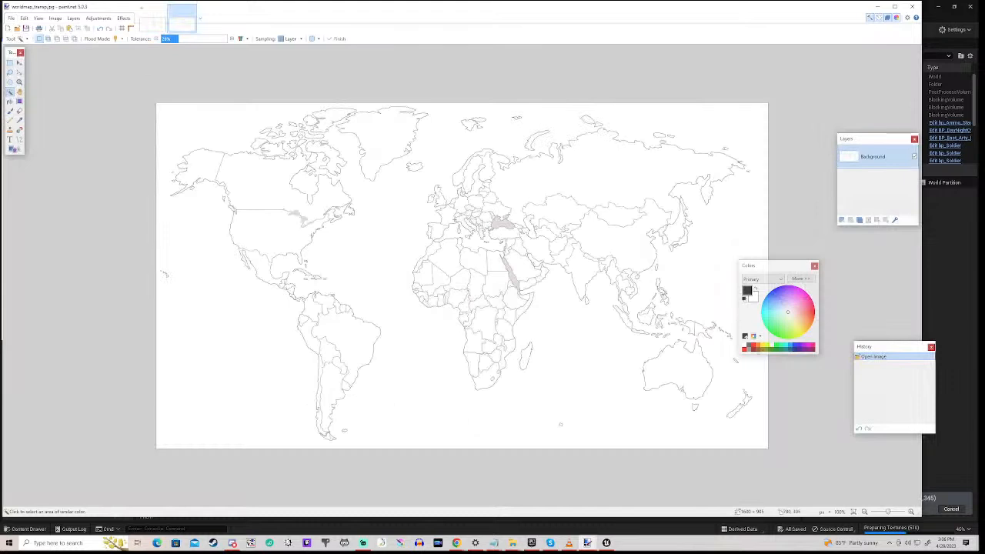
Select and erase the shaded Black Sea and Red Sea areas with the Magic Wand.
left_click(502, 225)
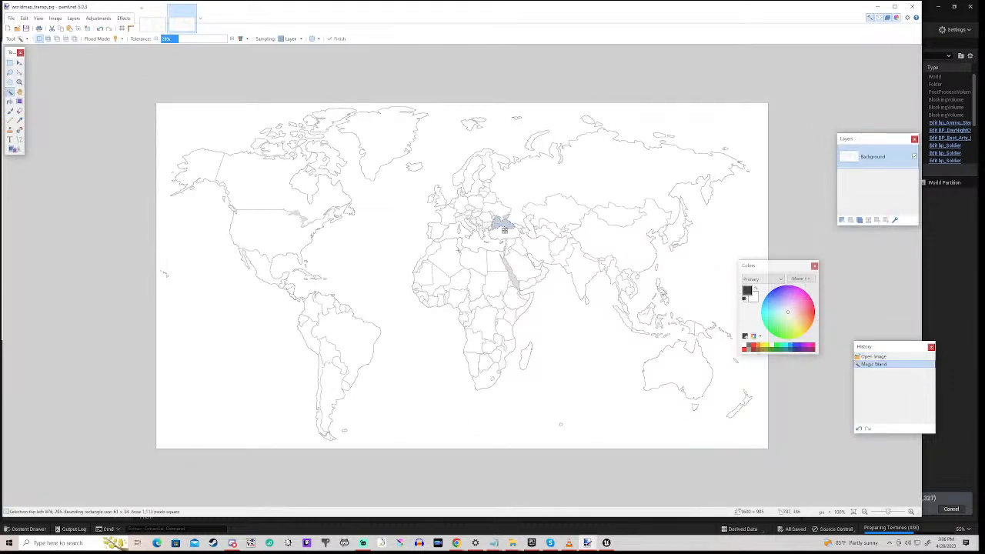
key("Delete")
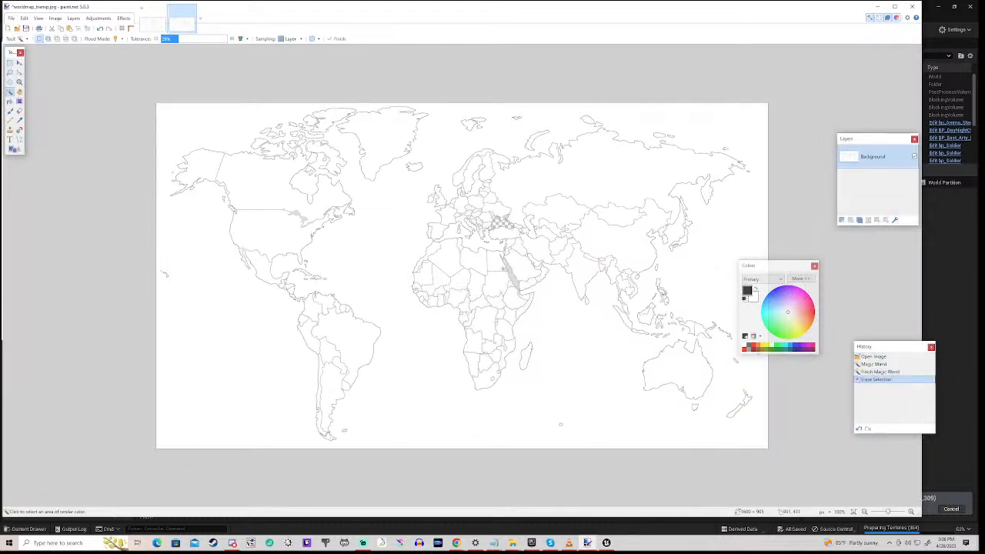
left_click(512, 274)
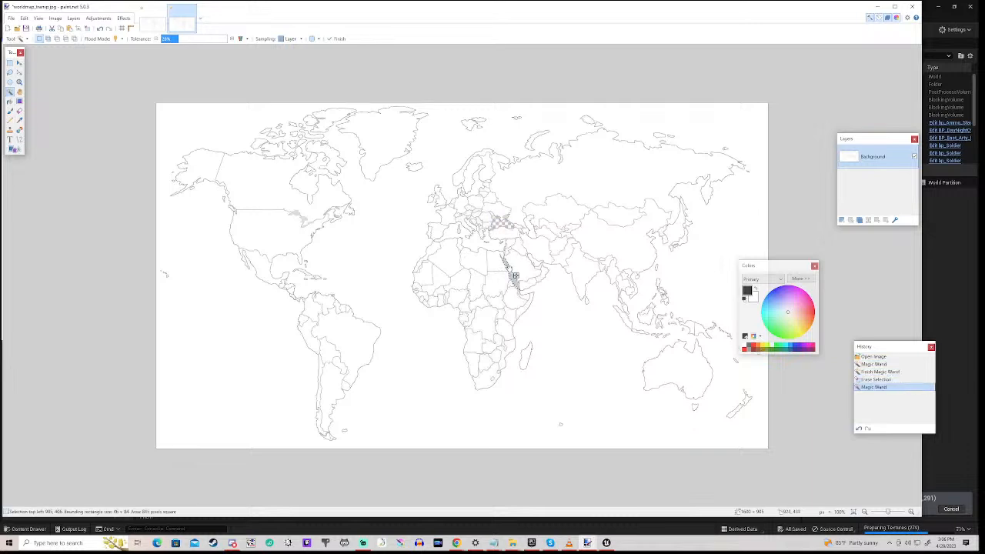
key("Delete")
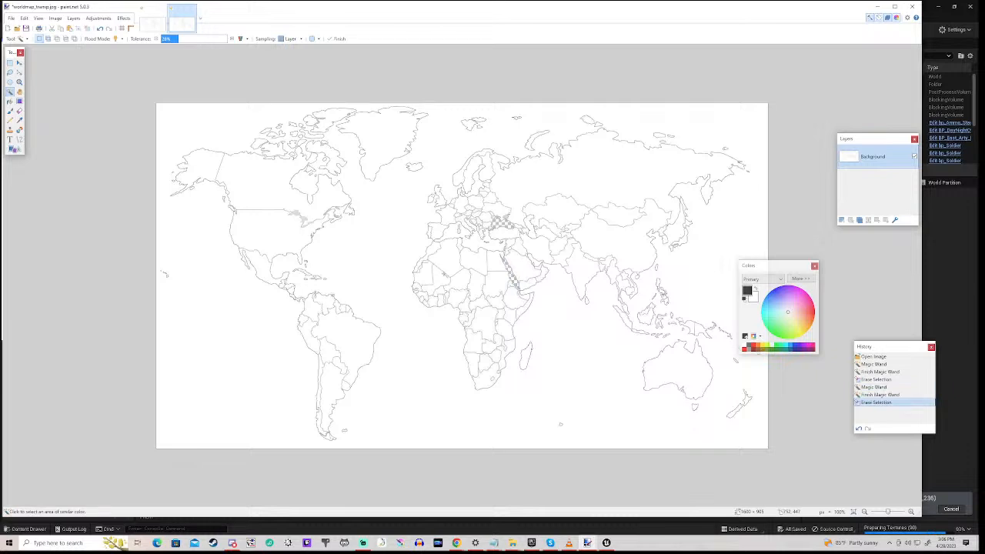
Save the map as a new PNG file named worldmap_transp.png with the default save settings.
left_click(11, 19)
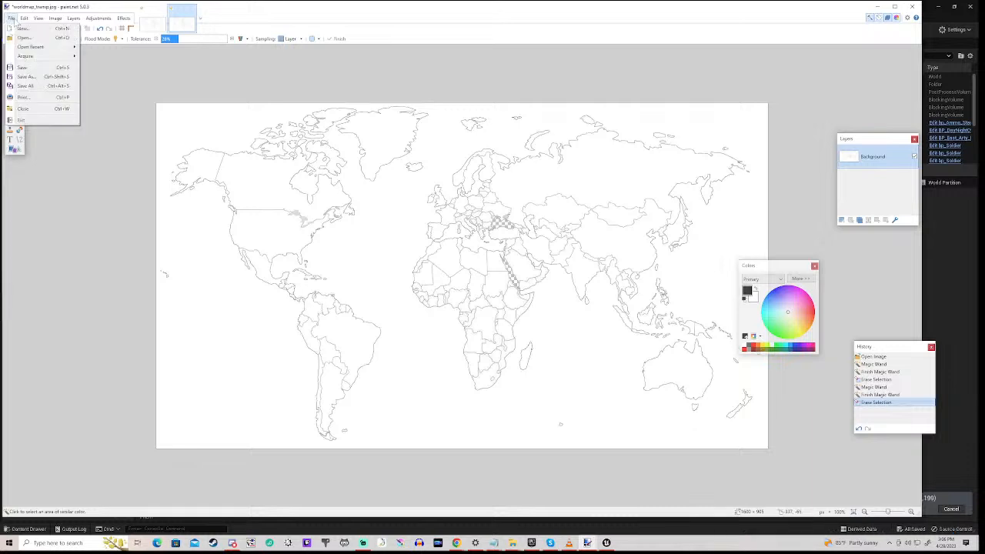
left_click(35, 79)
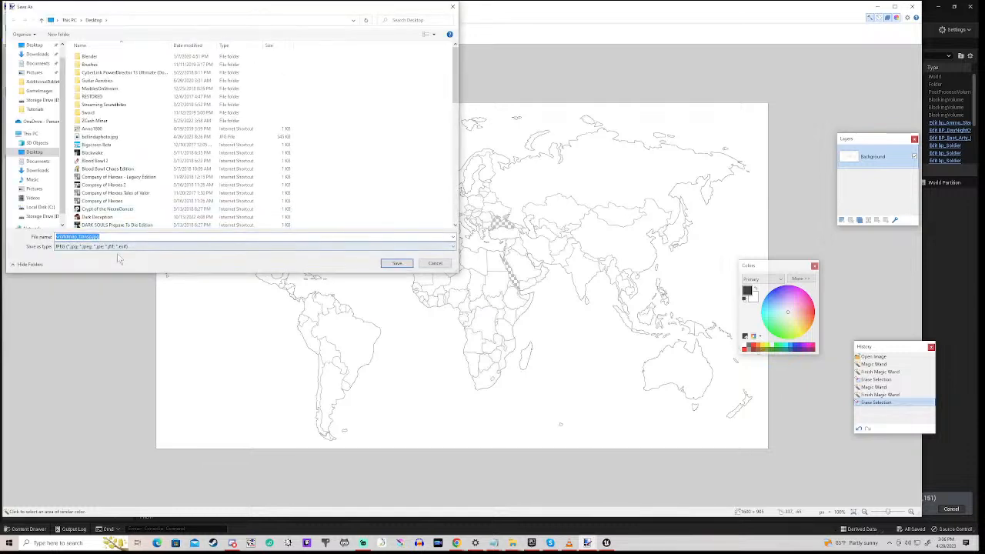
left_click(407, 246)
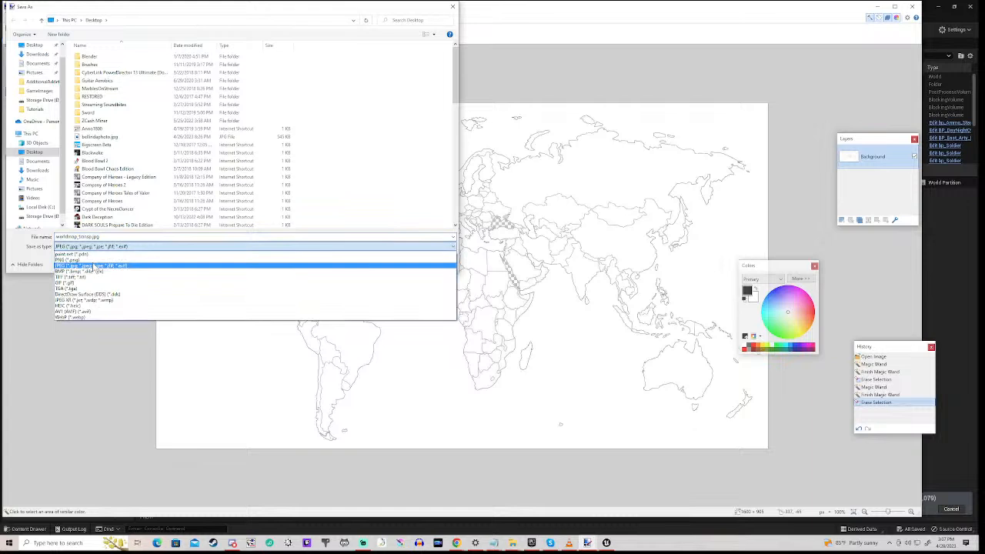
left_click(94, 260)
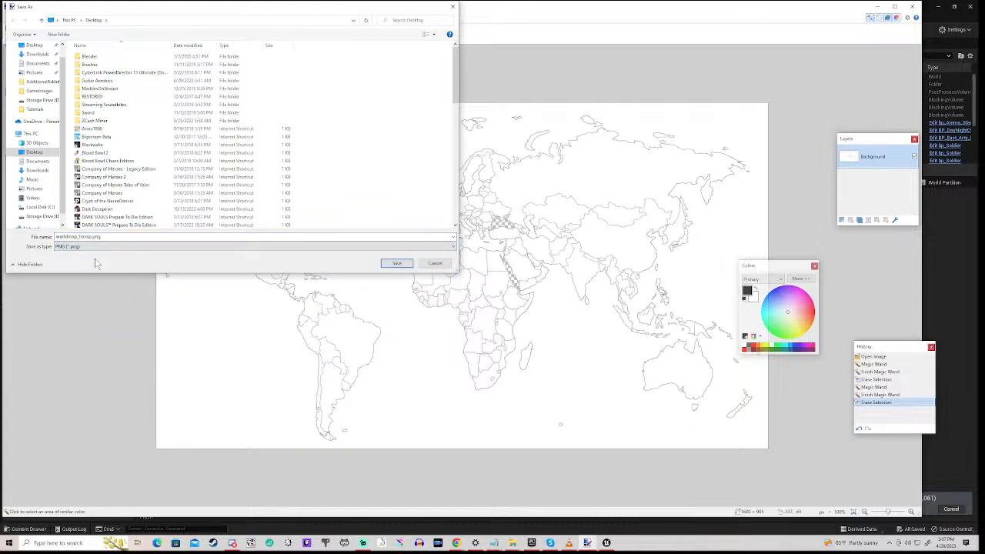
left_click(388, 264)
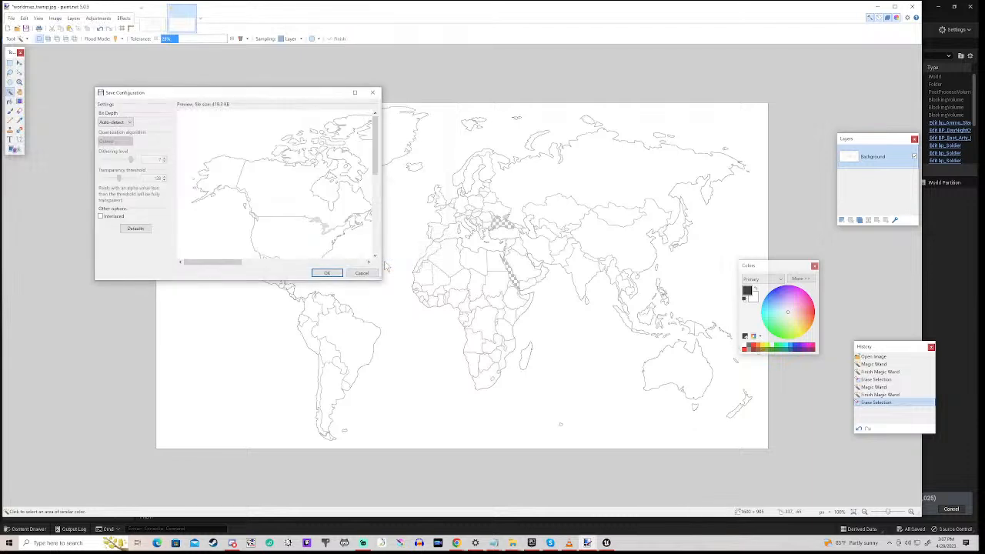
left_click(329, 274)
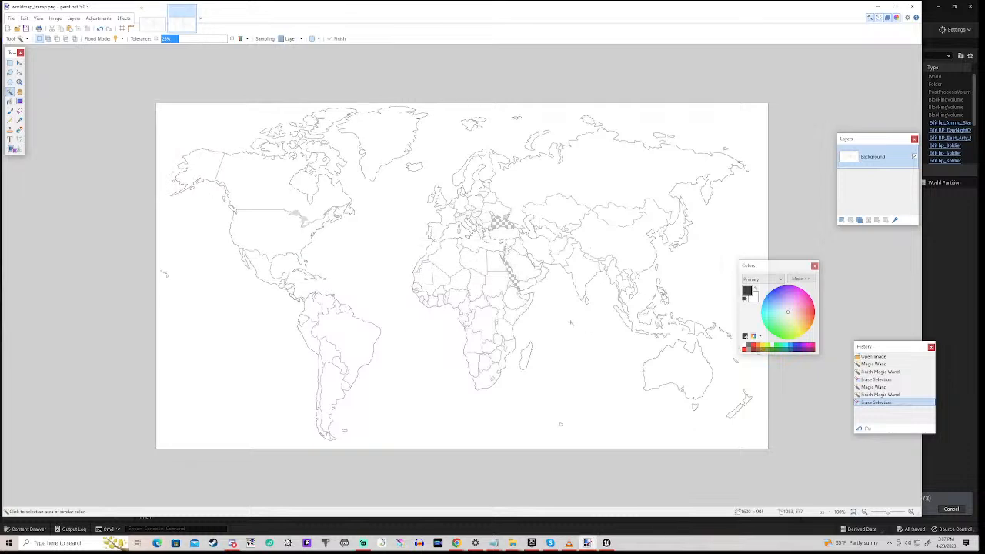
Erase the ocean surrounding all continents and the interior of Brazil with Magic Wand selections.
left_click(576, 327)
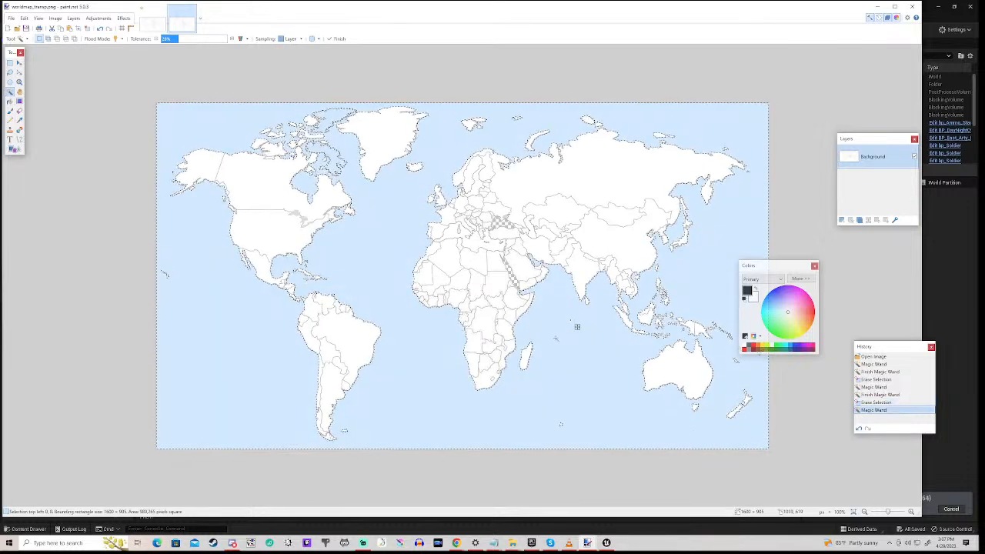
key("Delete")
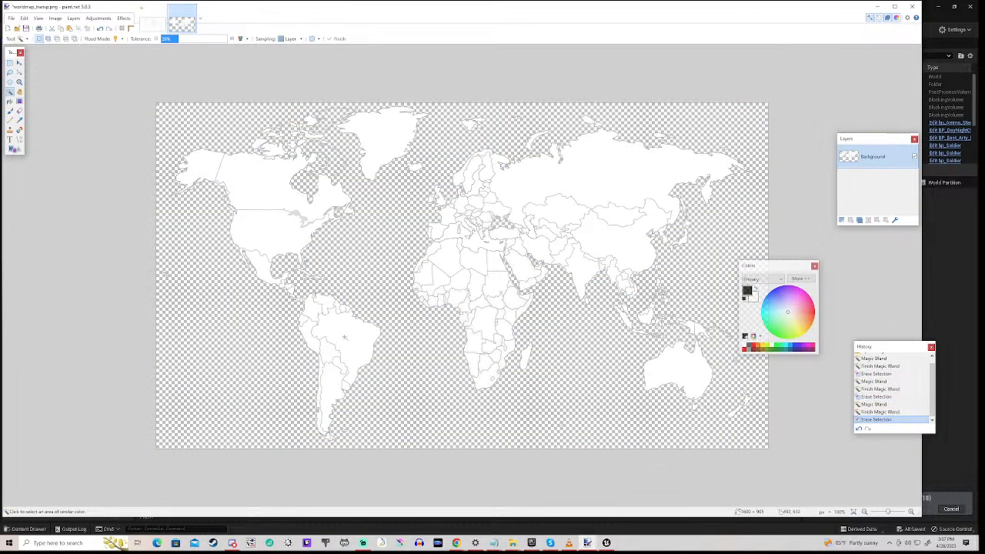
left_click(344, 336)
key("Delete")
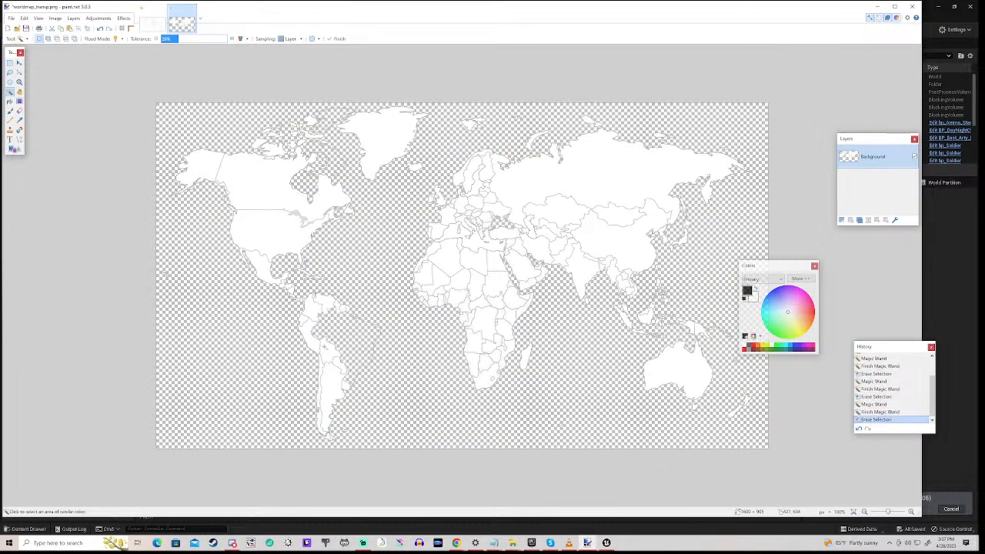
Erase the interiors of Bolivia, Argentina, Uruguay and Paraguay using Magic Wand selections.
left_click(326, 347)
key("Delete")
left_click(326, 378)
left_click(329, 389)
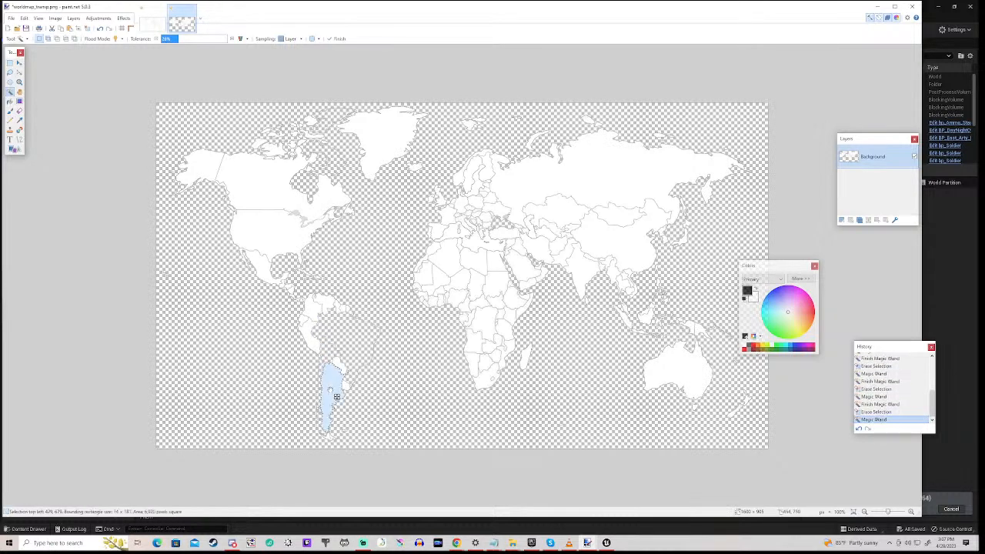
key("Delete")
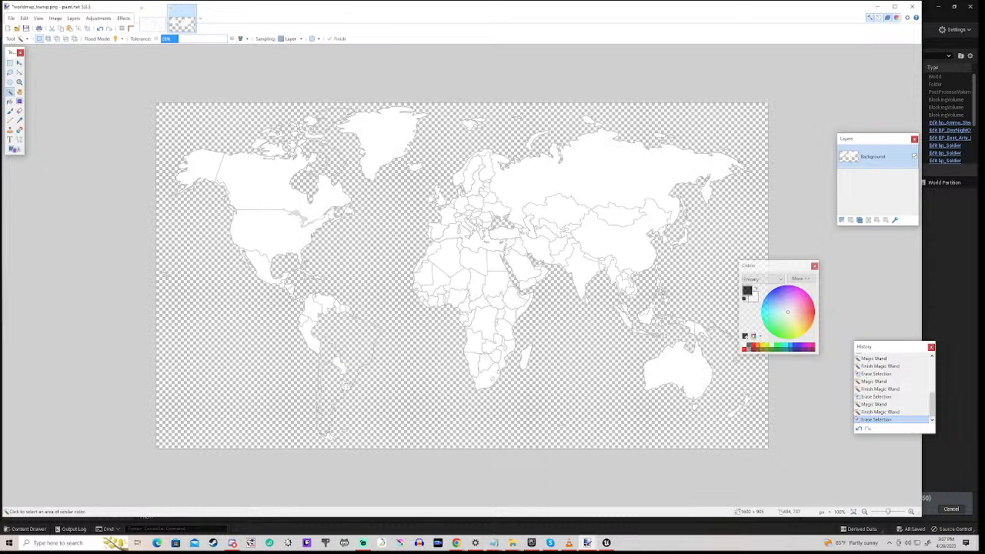
left_click(345, 386)
left_click(338, 364)
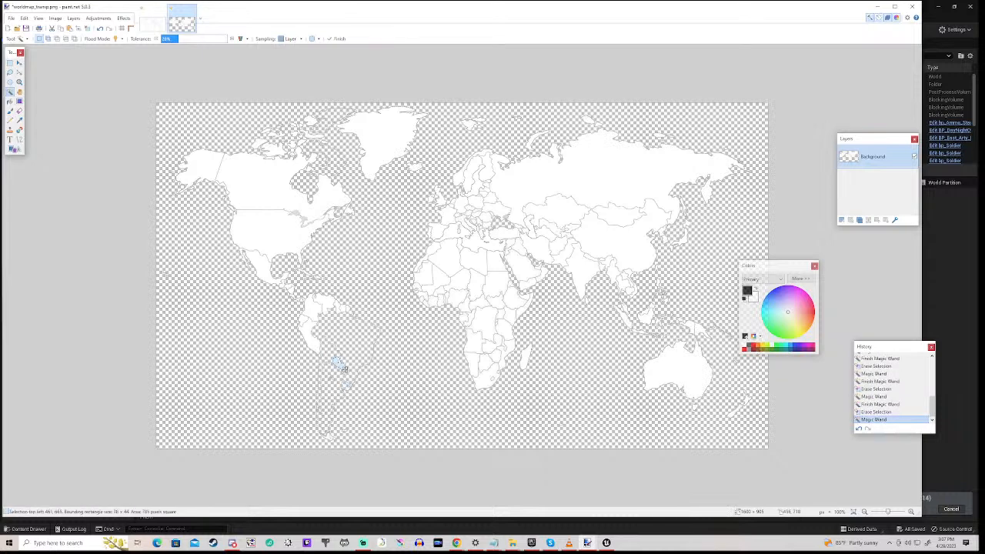
key("Delete")
Erase the remaining northern and western South American countries, from Peru and Ecuador through Colombia, Venezuela and the Guianas, with the Magic Wand.
left_click(315, 349)
key("Delete")
left_click(303, 321)
key("Delete")
left_click(319, 315)
key("Delete")
left_click(332, 308)
key("Delete")
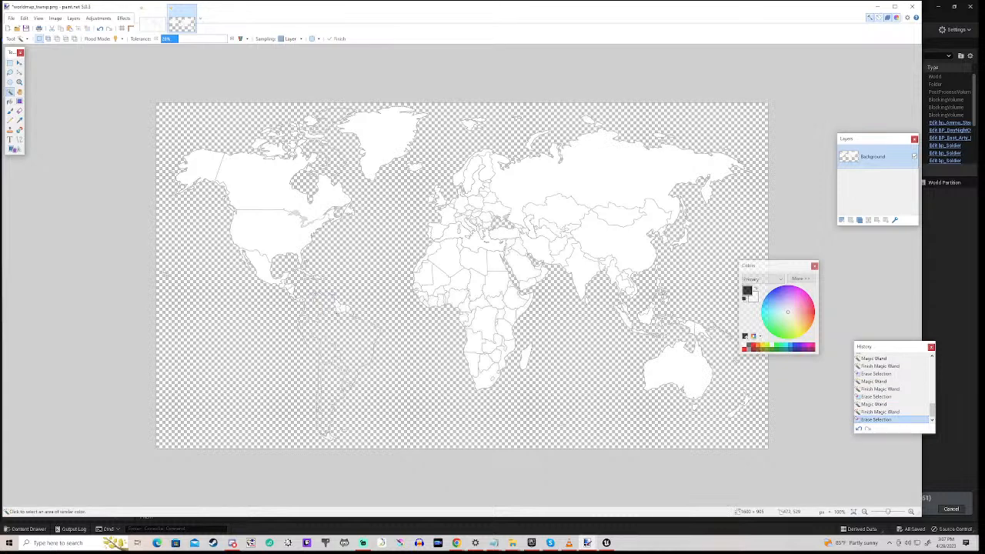
left_click(338, 308)
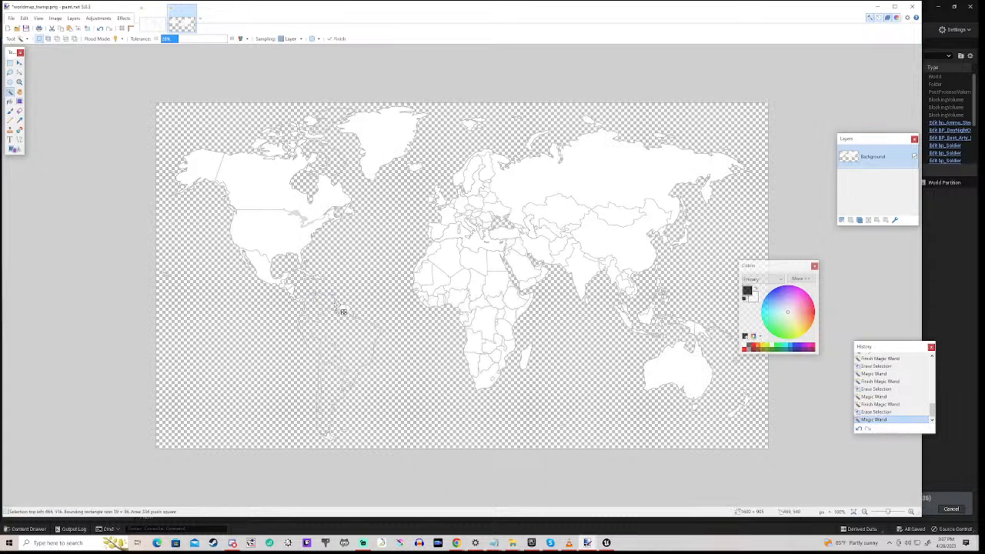
left_click(344, 310)
key("Delete")
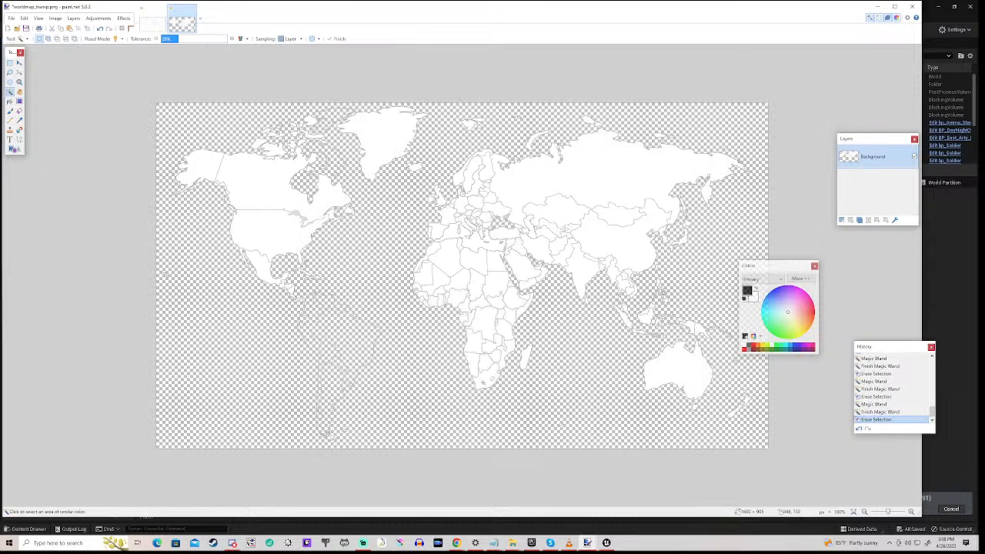
Erase the interiors of South Africa, Eswatini and Mozambique with Magic Wand selections.
left_click(488, 383)
key("Delete")
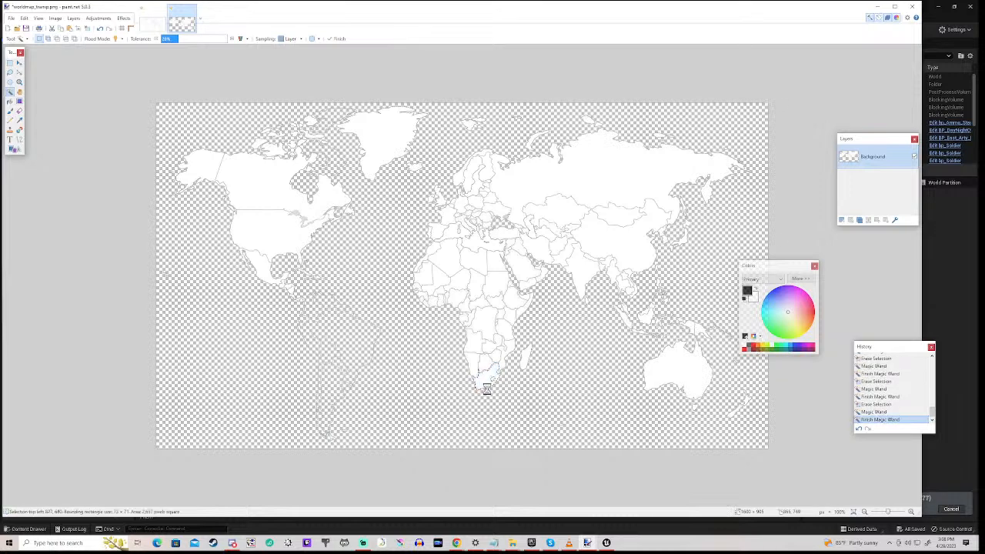
left_click(499, 383)
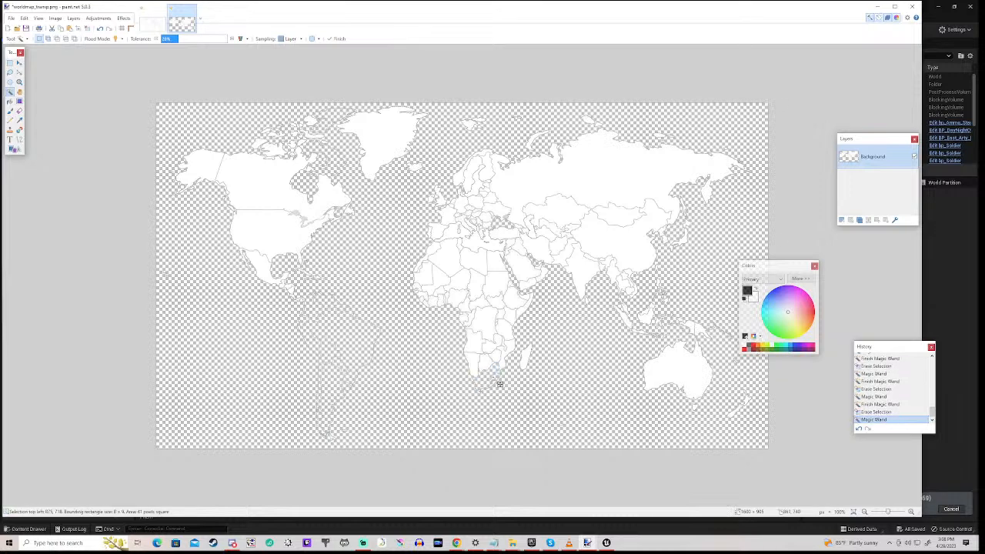
key("Delete")
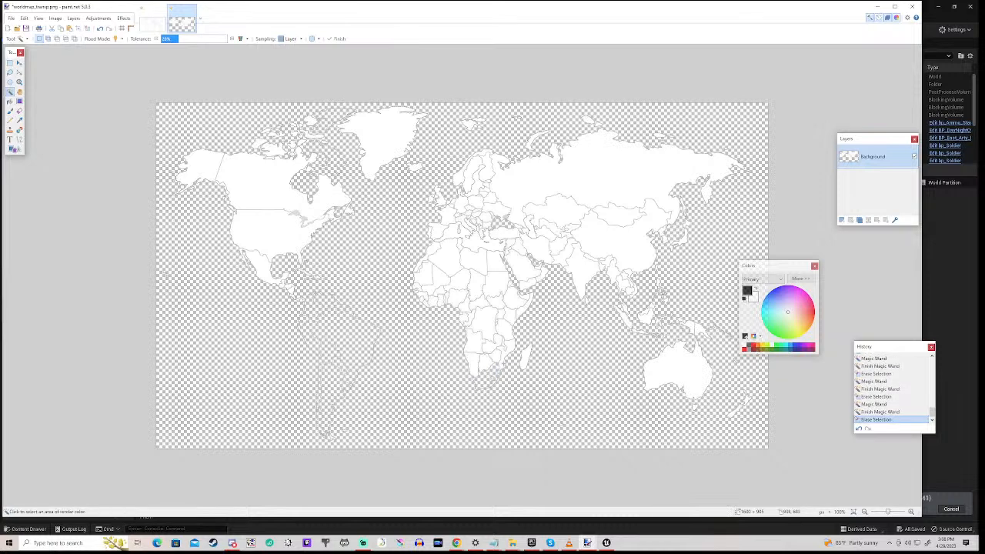
left_click(505, 360)
key("Delete")
Select and erase the interiors of Madagascar and mainland Australia with the Magic Wand.
left_click(529, 359)
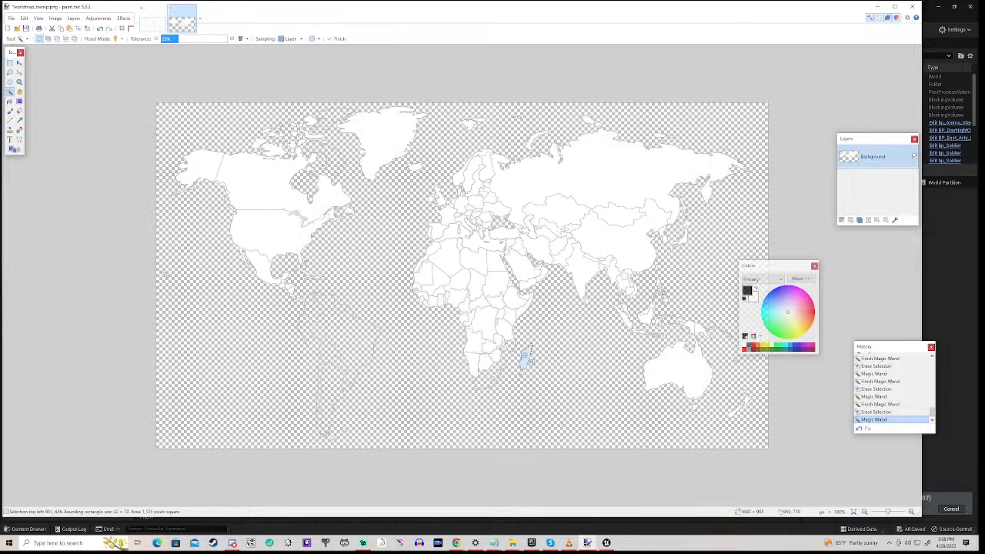
key("Delete")
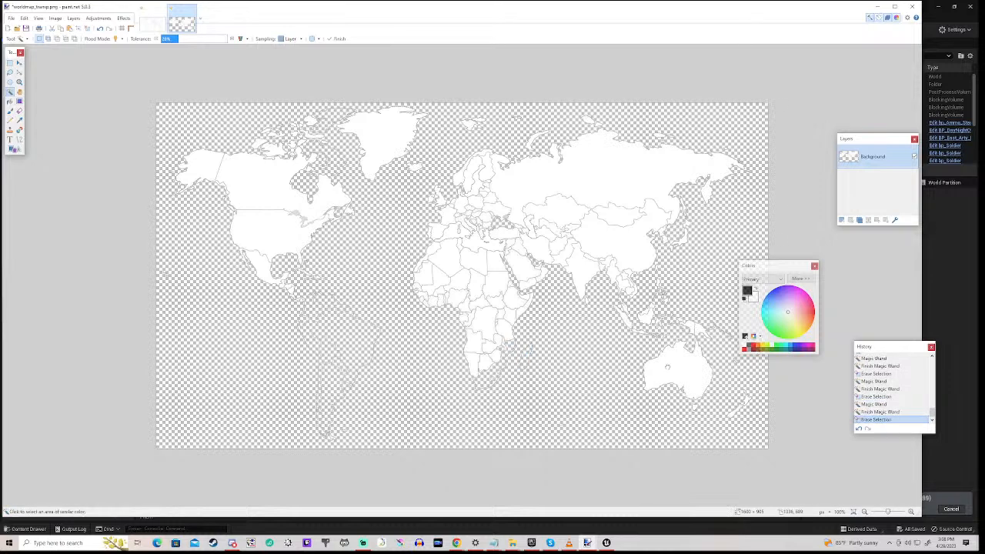
left_click(667, 367)
key("Delete")
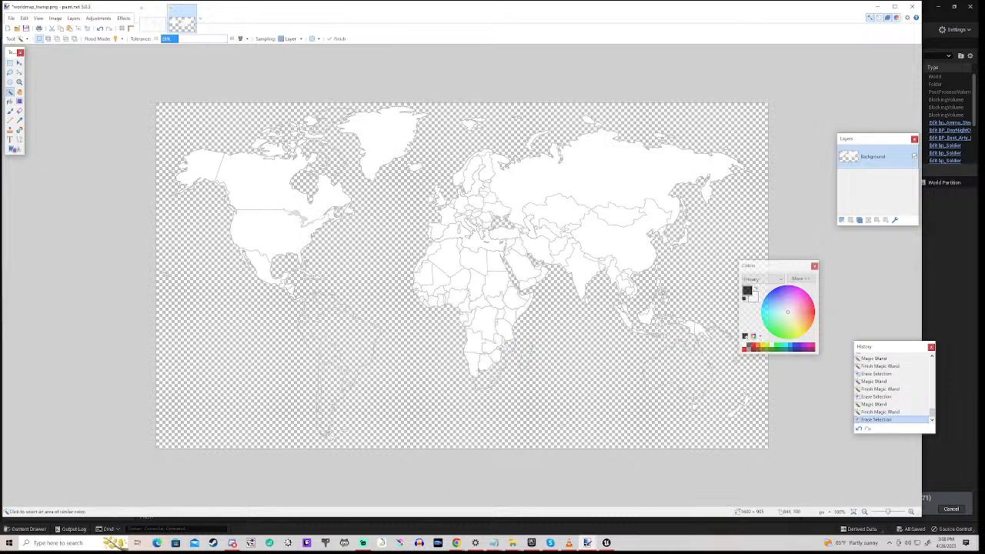
Erase the interiors of Namibia, Botswana, Zimbabwe, Angola and Zambia with Magic Wand selections.
left_click(476, 364)
key("Delete")
left_click(487, 360)
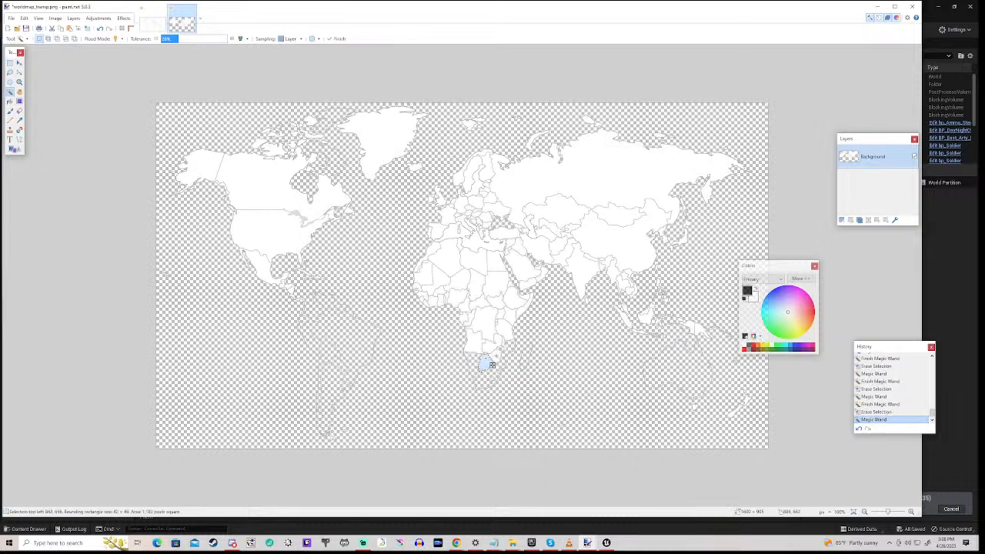
key("Delete")
left_click(497, 358)
key("Delete")
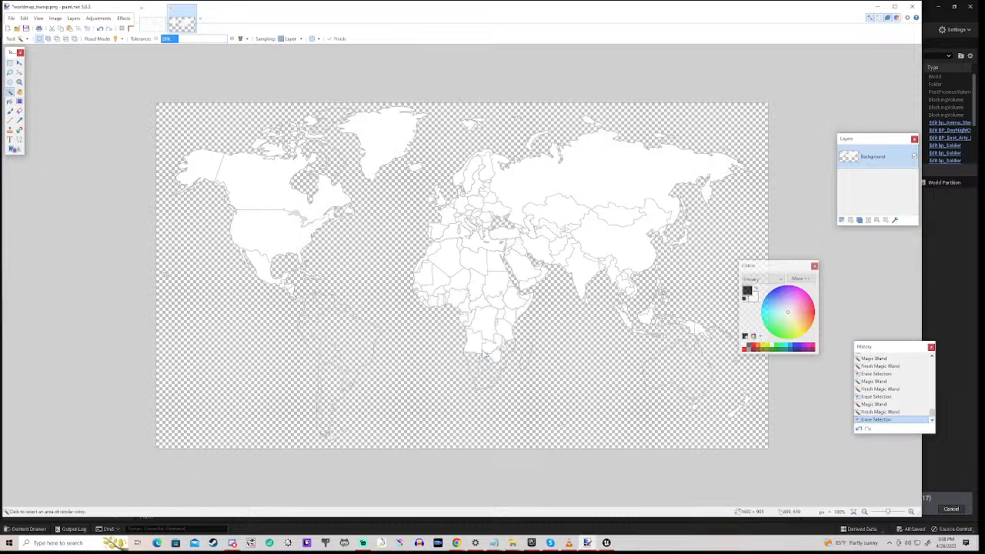
left_click(484, 352)
key("Delete")
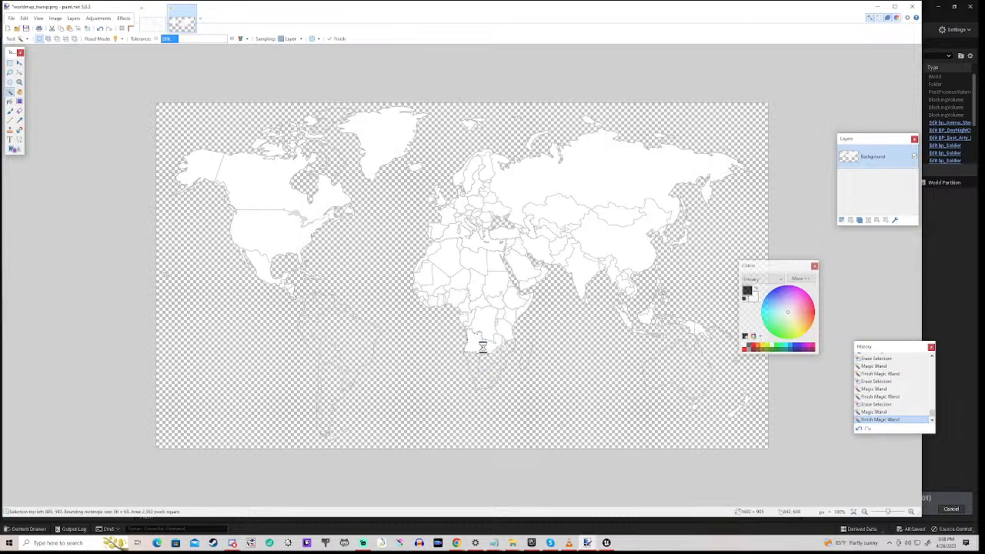
left_click(493, 346)
key("Delete")
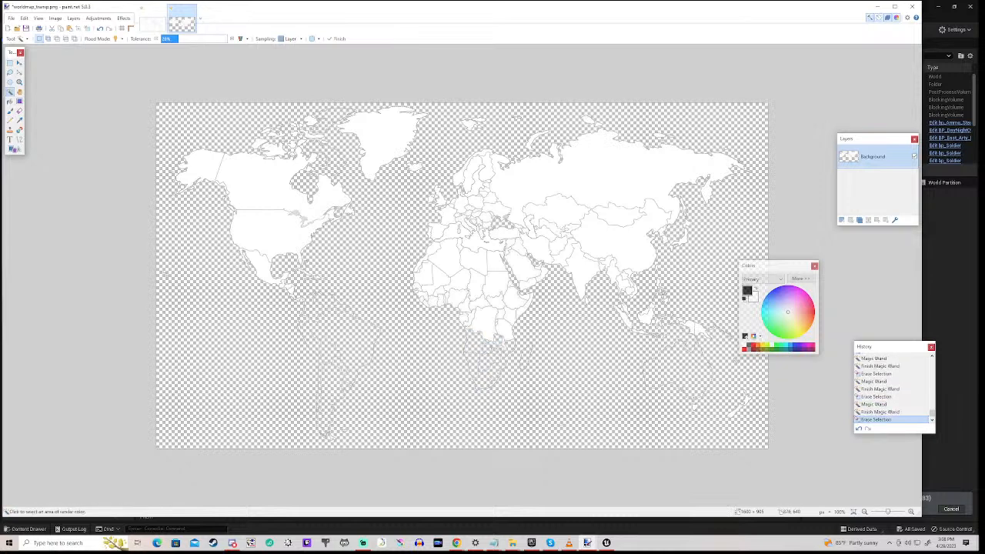
Select and erase the interiors of Tanzania and the Democratic Republic of the Congo with the Magic Wand.
left_click(505, 331)
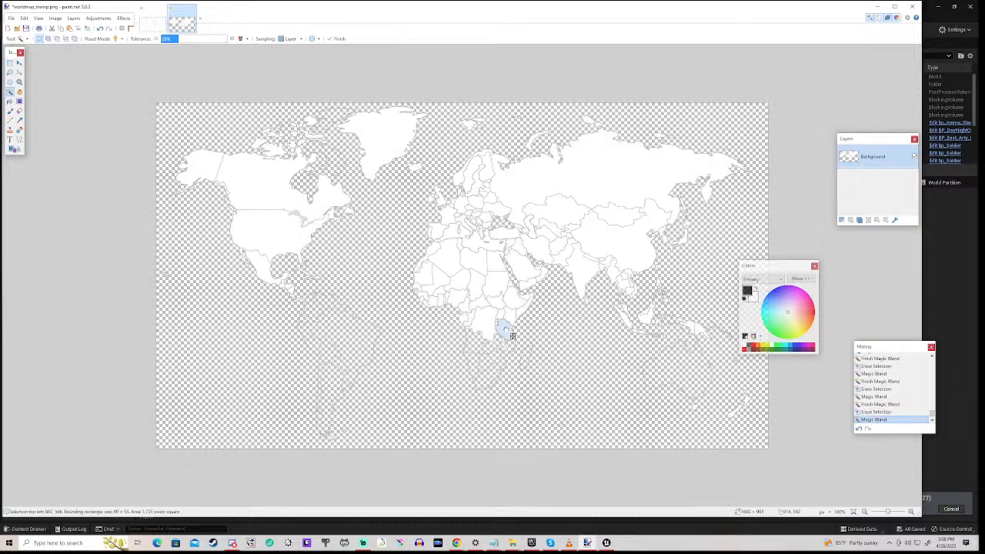
key("Delete")
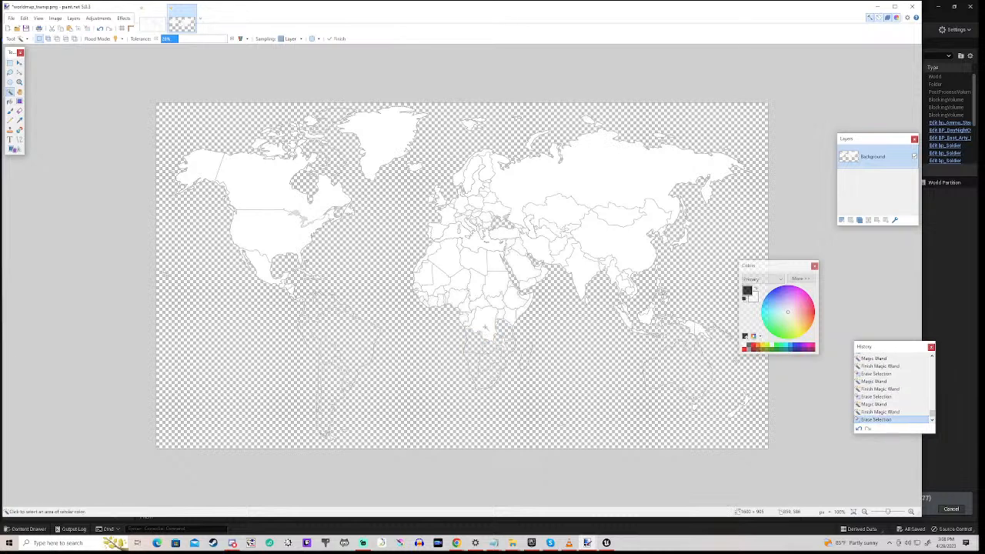
left_click(491, 332)
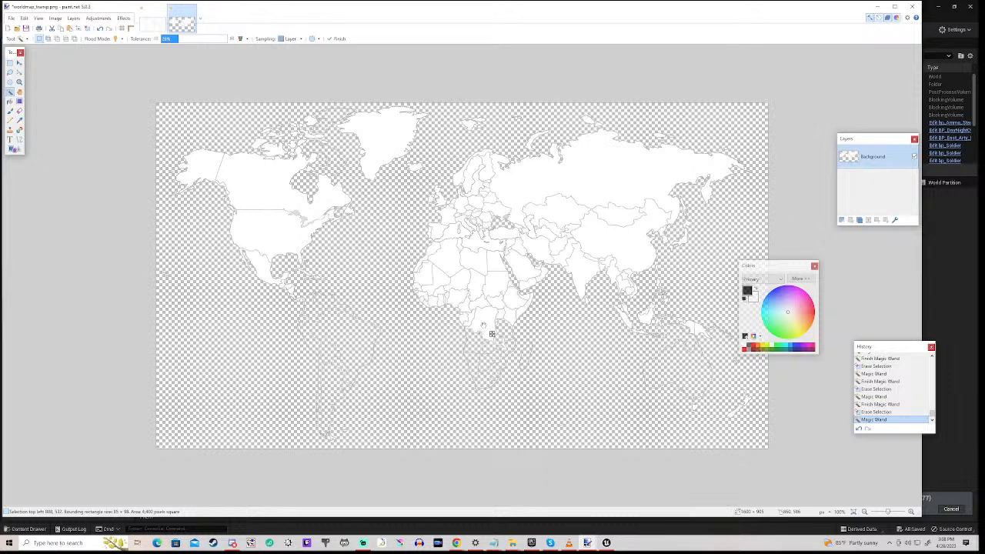
left_click(485, 326)
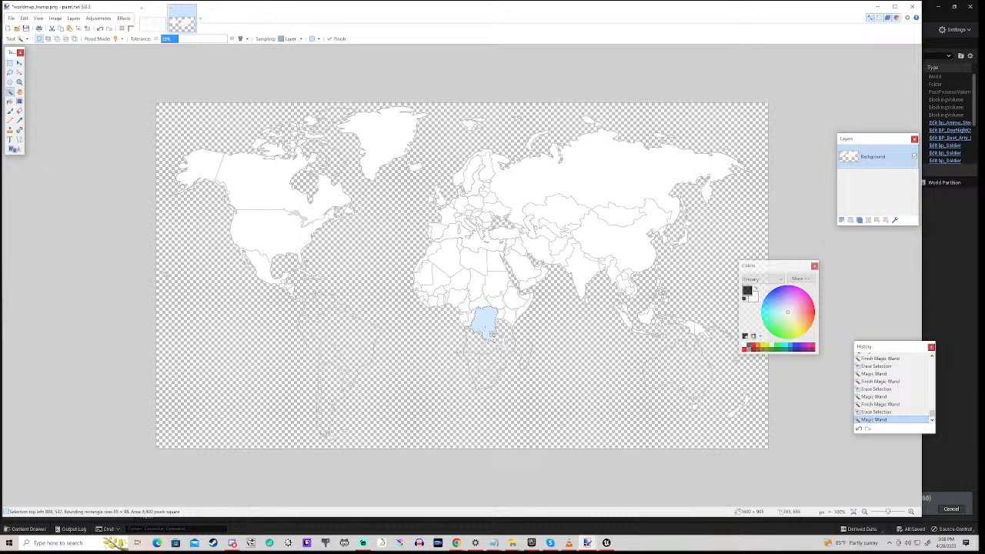
key("Delete")
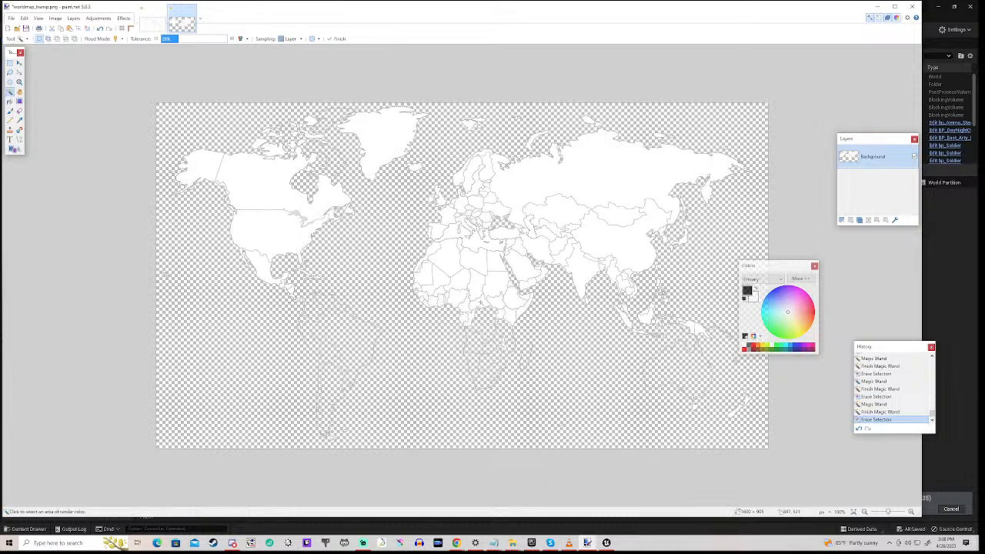
Erase the interiors of the Central African Republic, South Sudan and Uganda with Magic Wand selections.
left_click(483, 303)
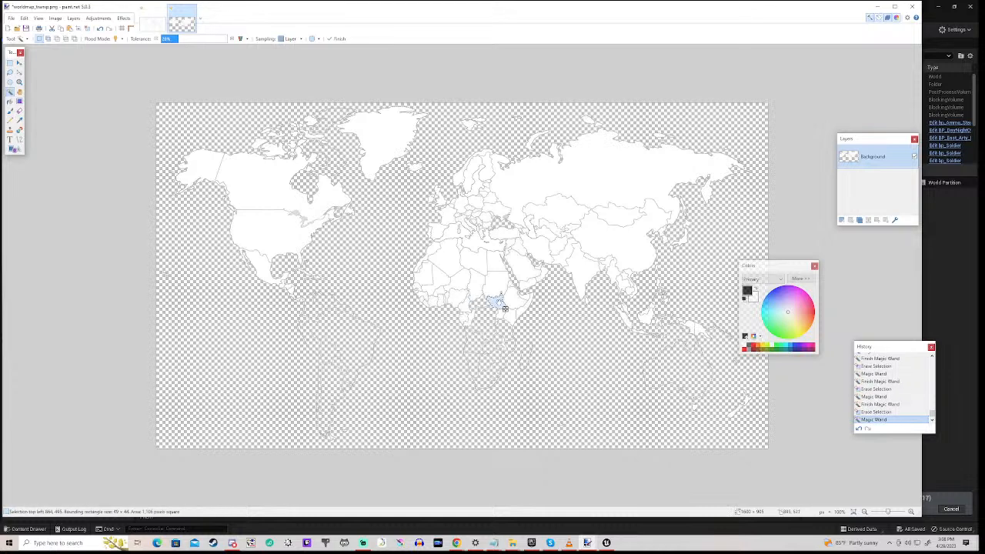
key("Delete")
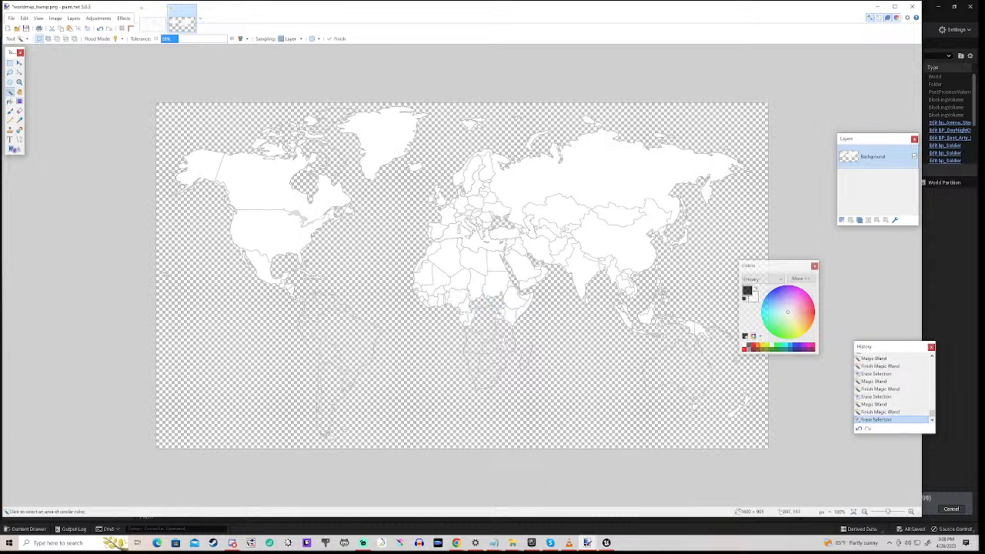
left_click(510, 316)
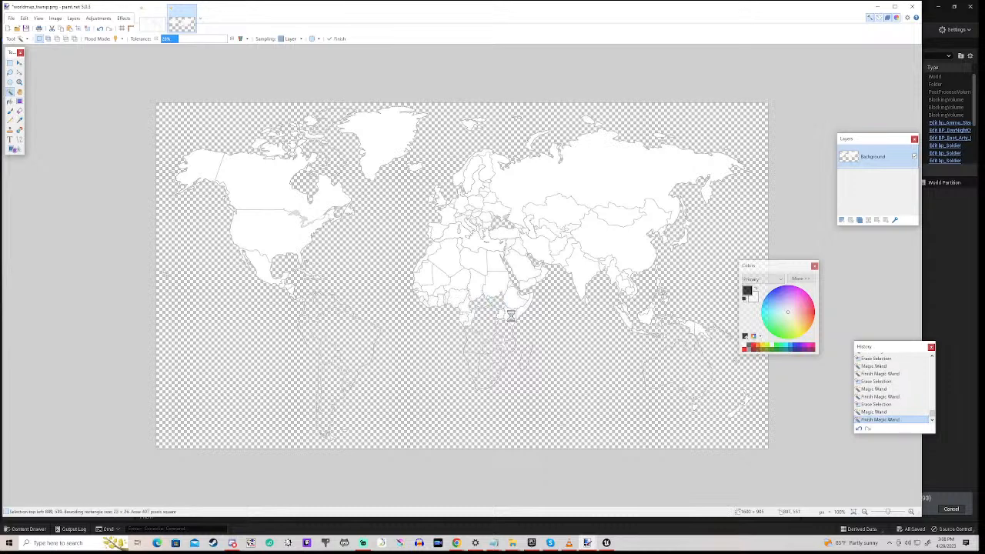
key("Delete")
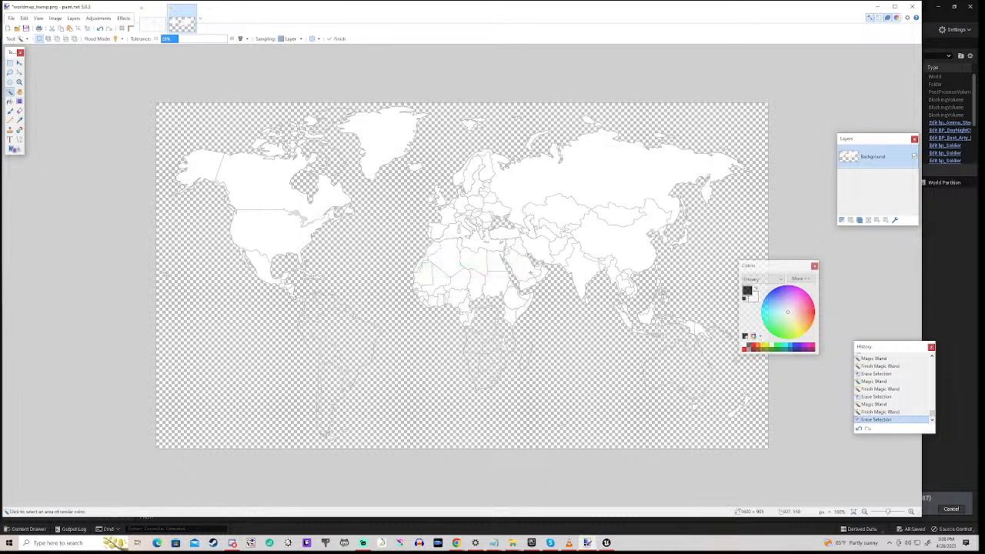
Select and erase the interiors of Russia, Mongolia and China with the Magic Wand.
left_click(595, 185)
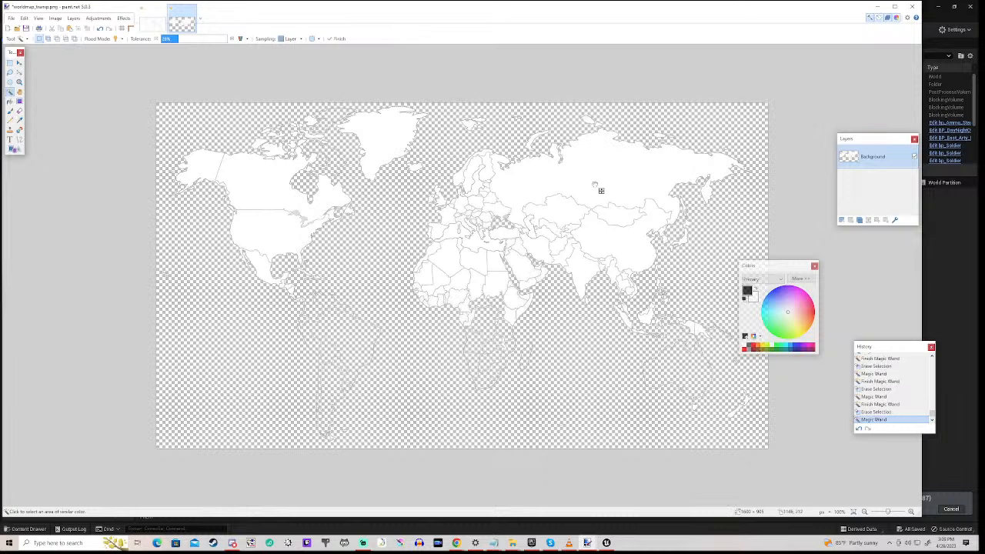
key("Delete")
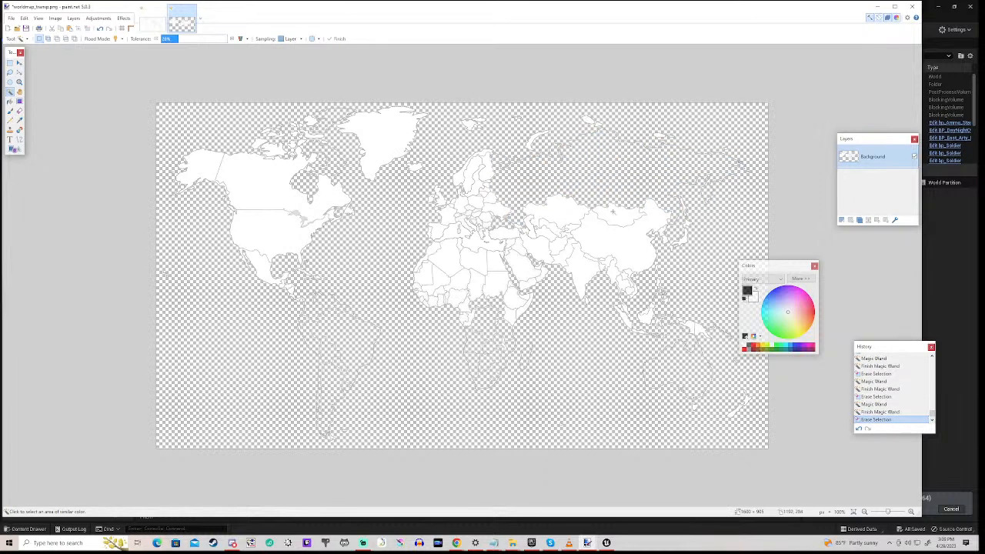
left_click(624, 219)
key("Delete")
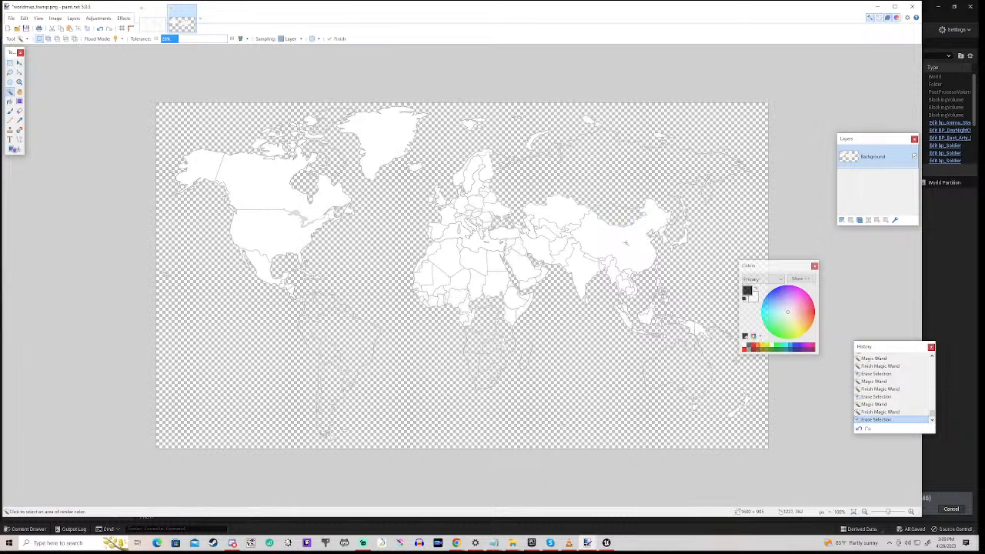
left_click(632, 249)
key("Delete")
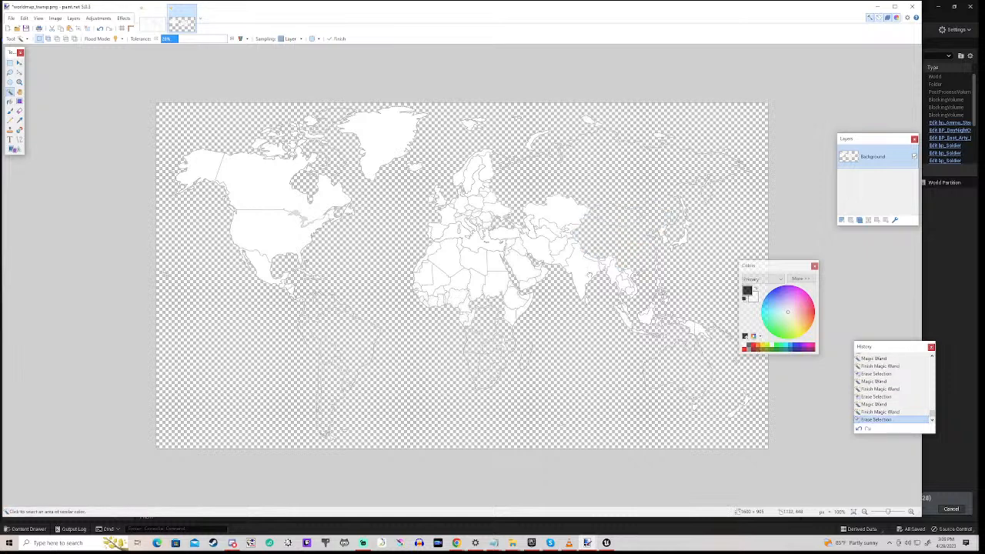
Erase the interiors of India and Kazakhstan with Magic Wand selections.
left_click(591, 276)
key("Delete")
left_click(563, 208)
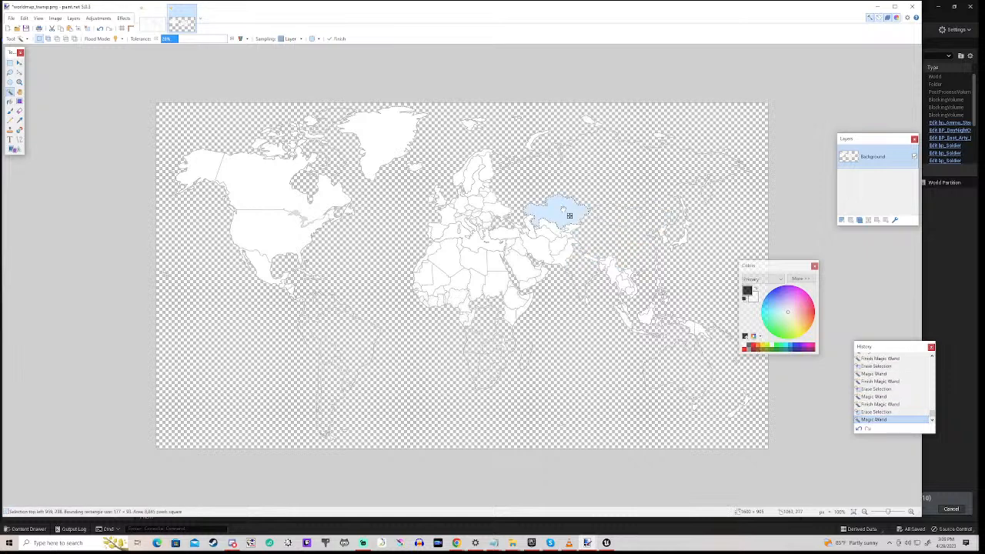
key("Delete")
Erase the interiors of mainland Canada, Alaska and Greenland with Magic Wand selections.
left_click(269, 186)
key("Delete")
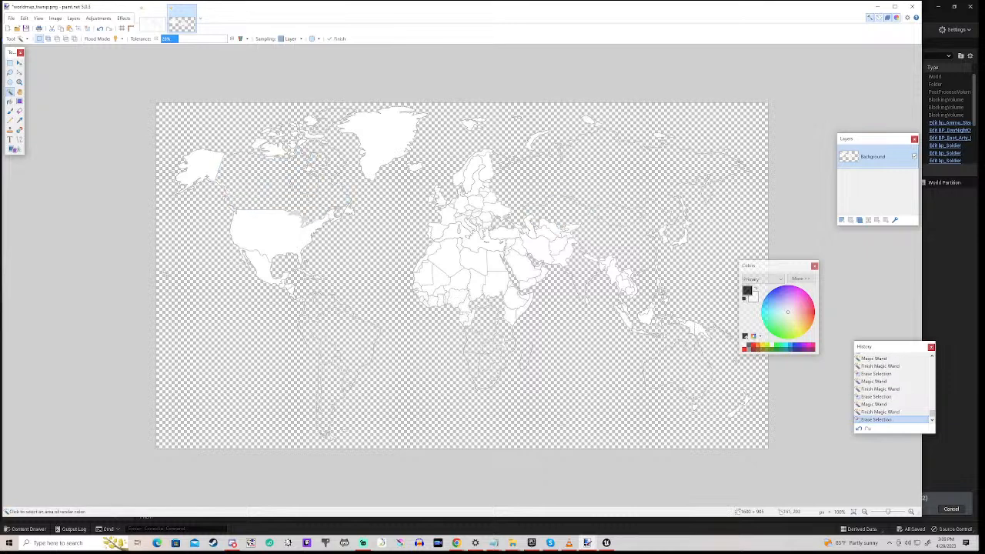
left_click(213, 179)
key("Delete")
left_click(383, 138)
key("Delete")
Select and erase the interiors of the contiguous United States and Mexico with the Magic Wand.
left_click(267, 240)
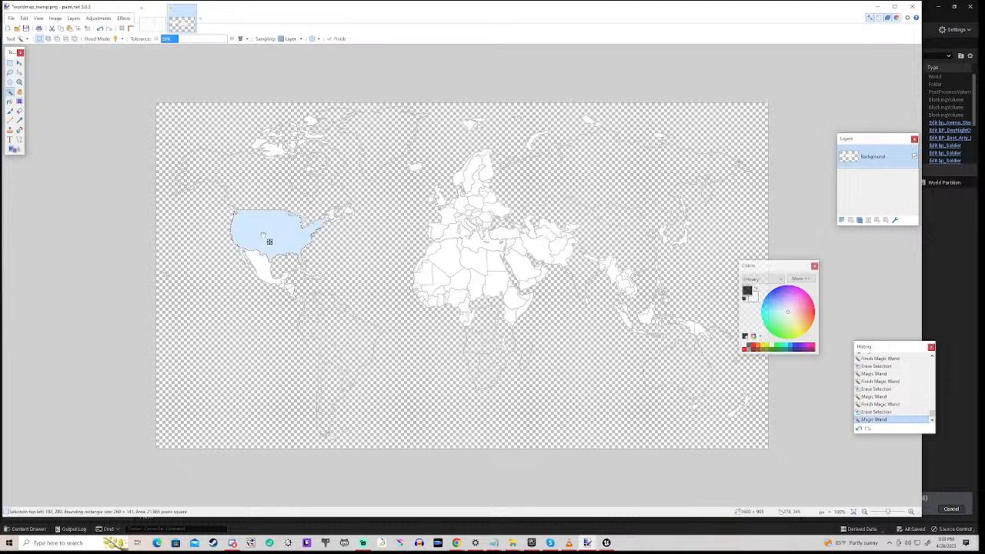
key("Delete")
left_click(258, 263)
key("Delete")
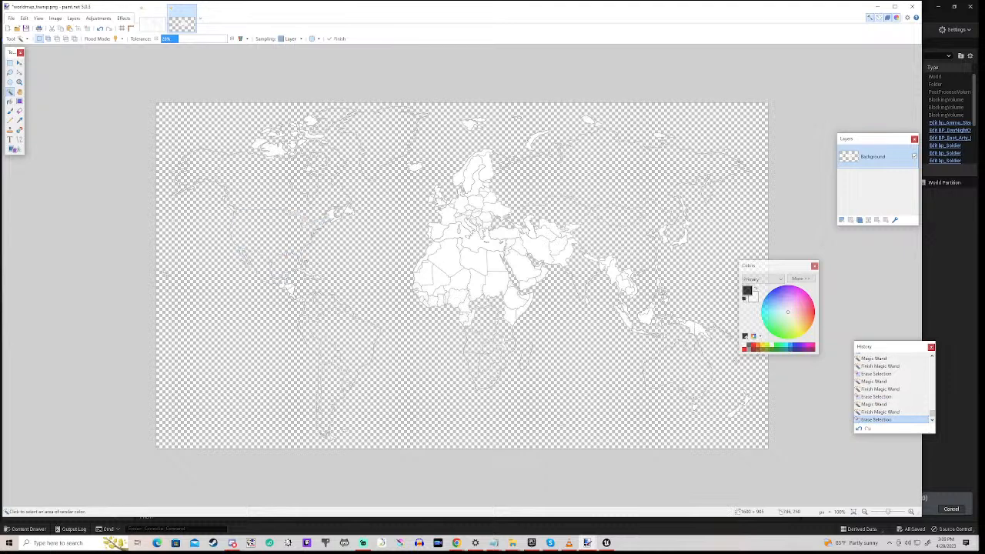
Erase the interiors of Iceland, Great Britain, Finland, Norway and Sweden with Magic Wand selections.
left_click(442, 200)
key("Delete")
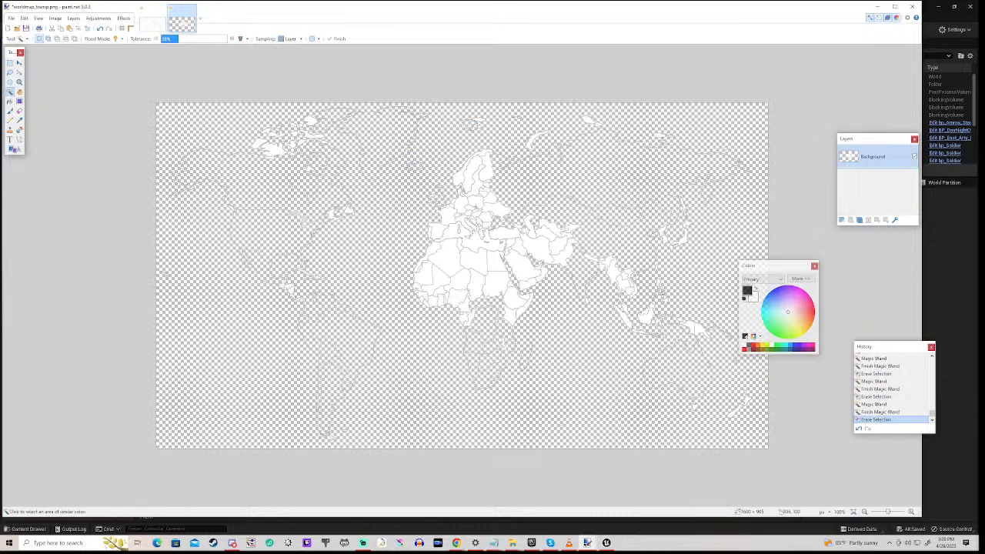
left_click(487, 165)
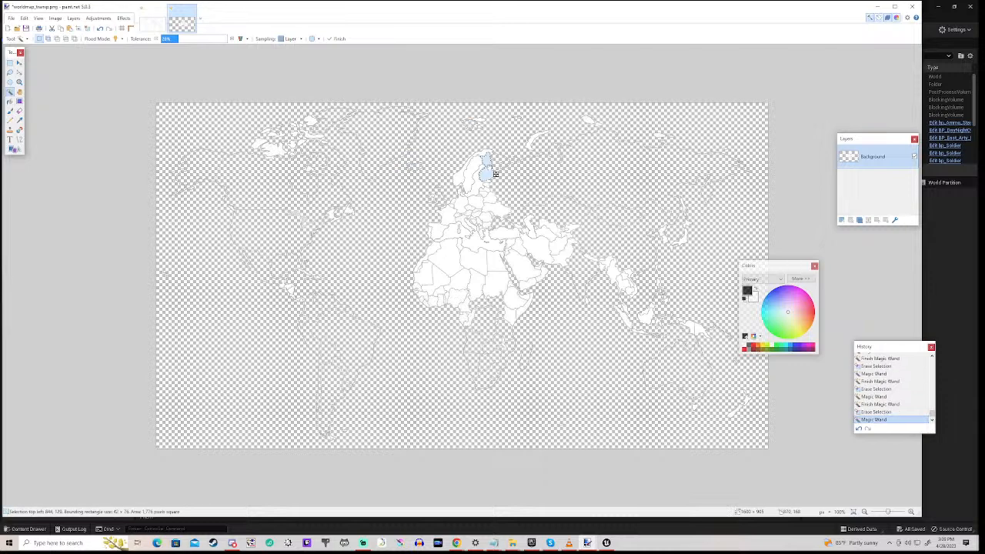
key("Delete")
left_click(480, 170)
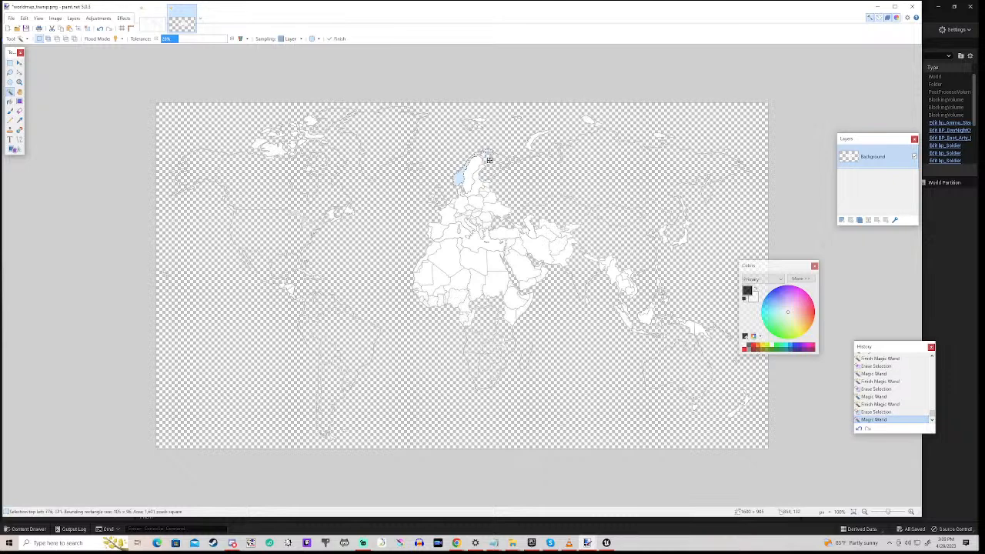
key("Delete")
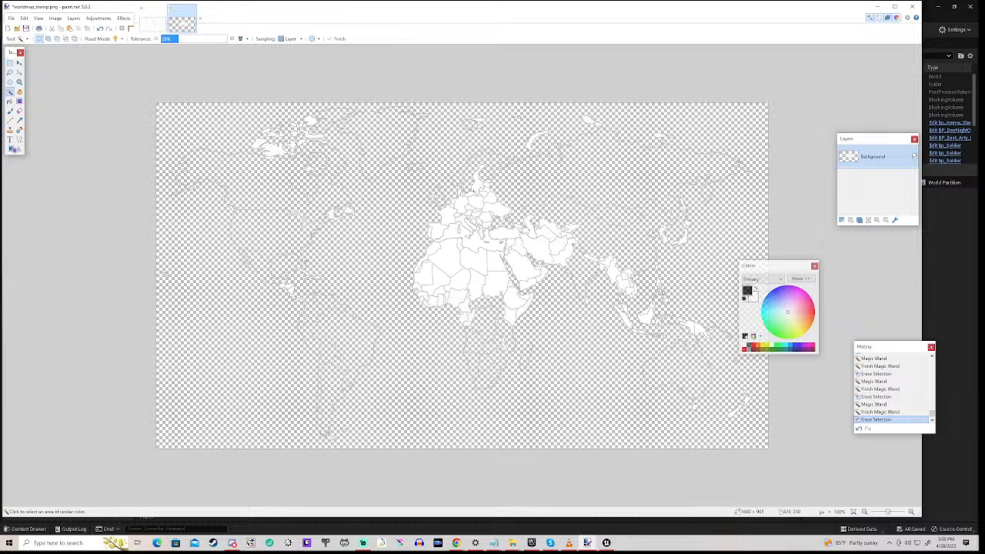
left_click(477, 182)
key("Delete")
Select and erase the interiors of Algeria, Libya and Egypt with the Magic Wand.
left_click(448, 264)
key("Delete")
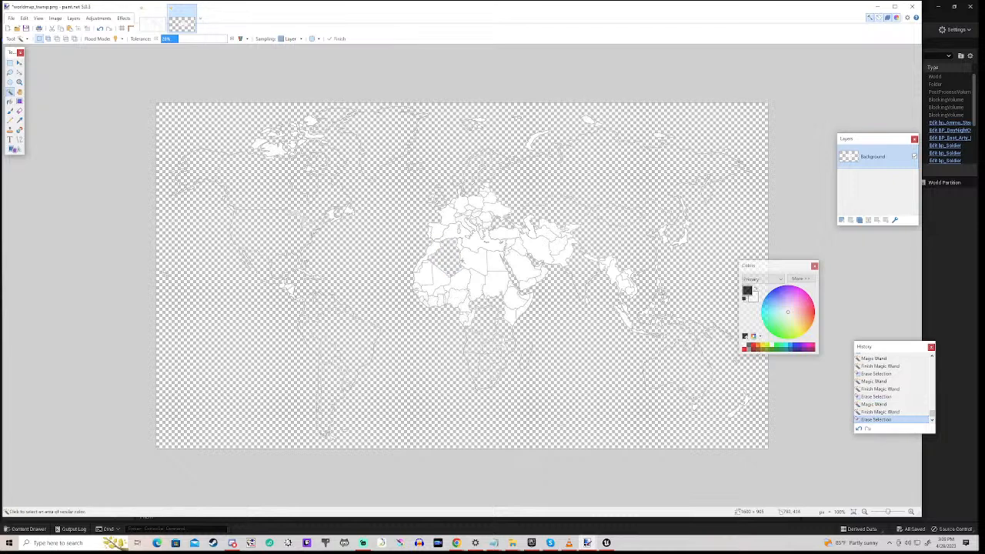
left_click(475, 262)
key("Delete")
left_click(497, 261)
key("Delete")
Erase the interiors of Sudan and Chad with Magic Wand selections.
left_click(496, 285)
key("Delete")
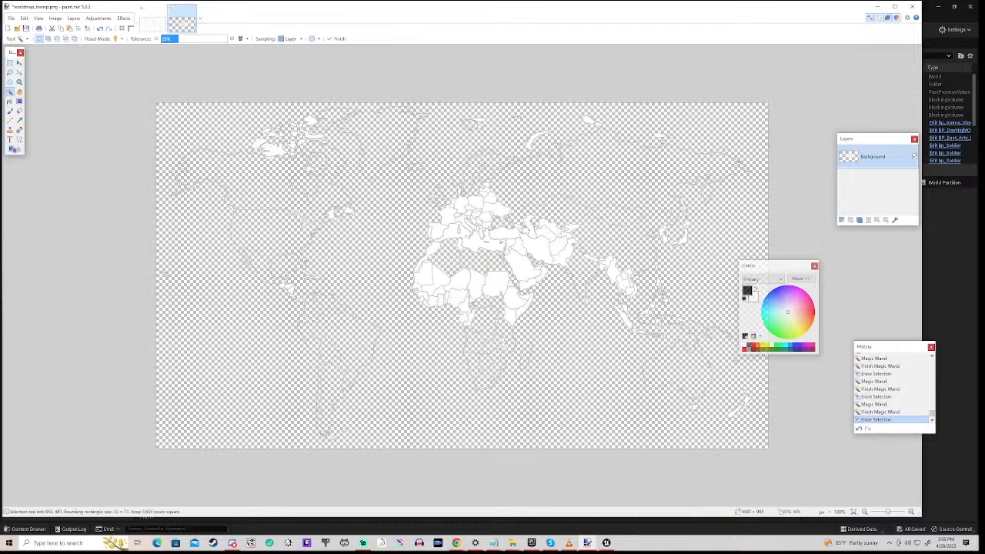
left_click(480, 283)
key("Delete")
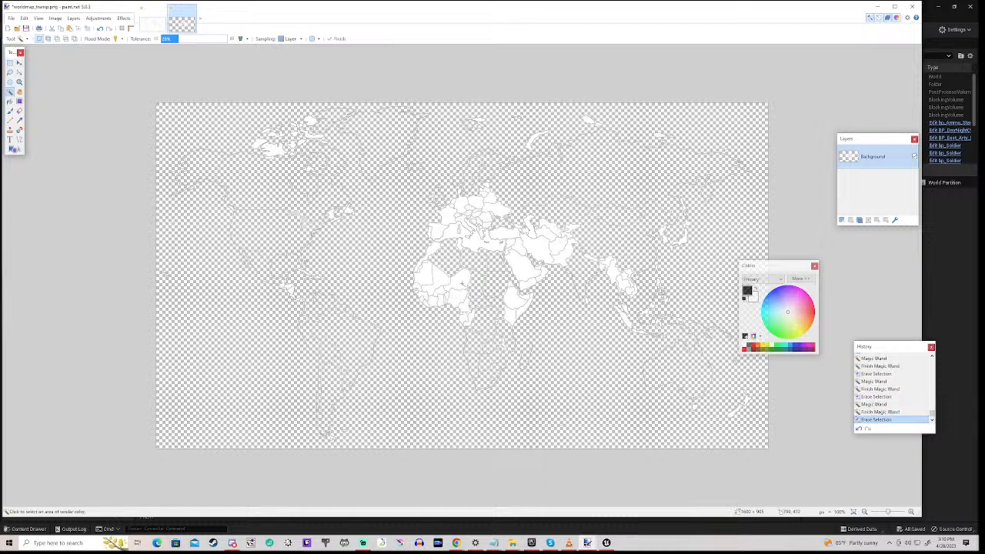
Erase the interiors of Niger, Mali and Mauritania with Magic Wand selections.
left_click(462, 283)
key("Delete")
left_click(441, 282)
key("Delete")
left_click(422, 281)
key("Delete")
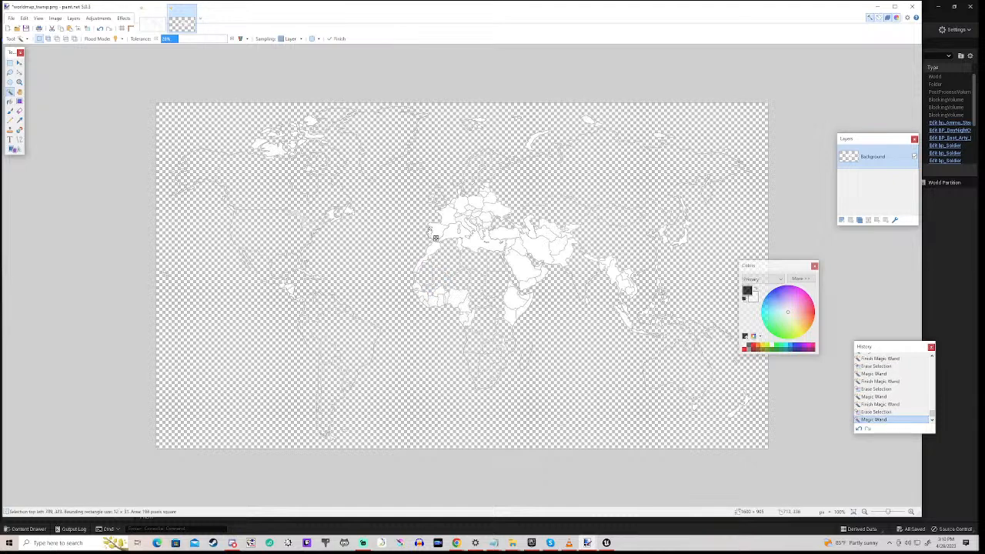
Erase the interiors of Portugal, Spain and France and the white Mediterranean Sea area with the Magic Wand.
left_click(435, 229)
key("Delete")
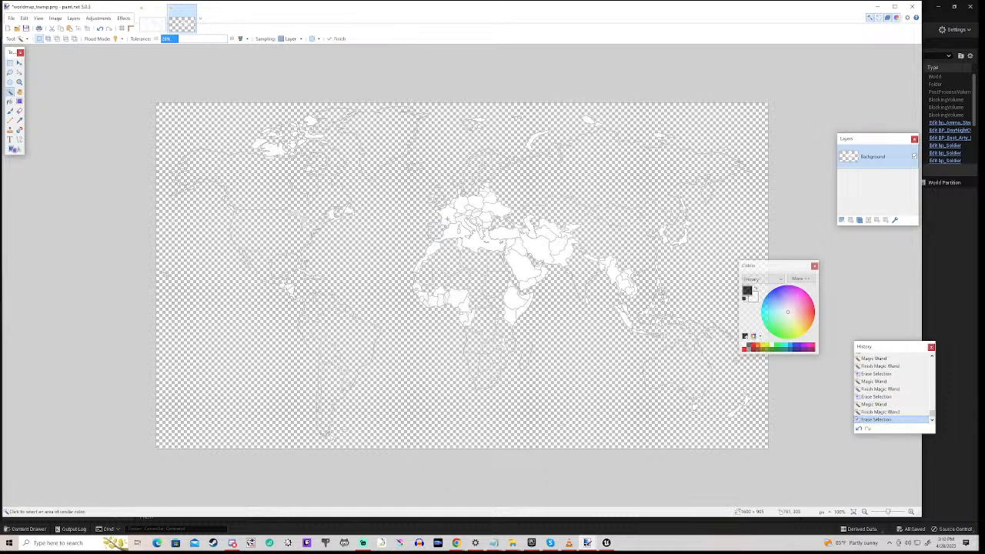
left_click(448, 220)
key("Delete")
left_click(458, 240)
key("Delete")
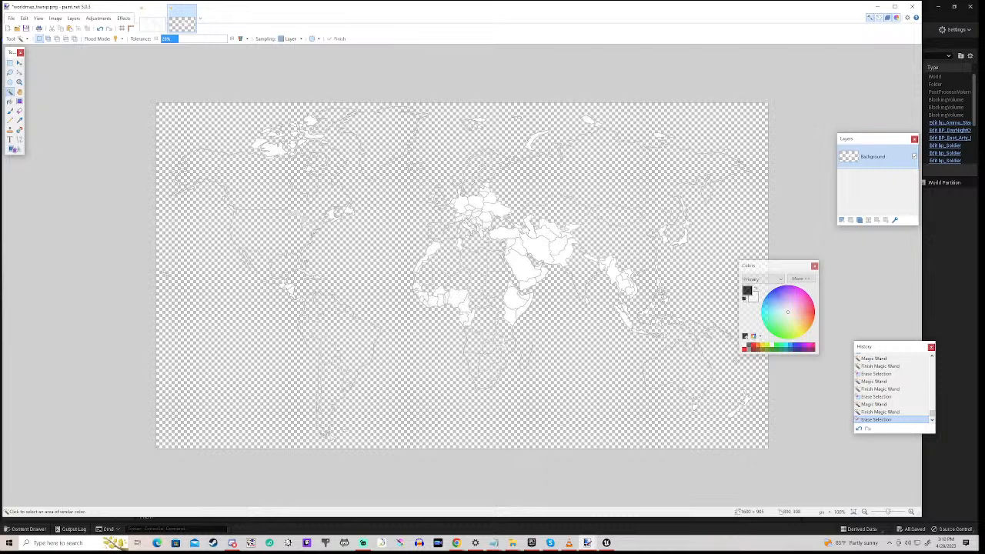
Select and erase the interiors of Italy and Germany with the Magic Wand.
left_click(462, 219)
key("Delete")
left_click(460, 207)
key("Delete")
Erase the interiors of Saudi Arabia, Iraq and Syria with Magic Wand selections.
left_click(518, 266)
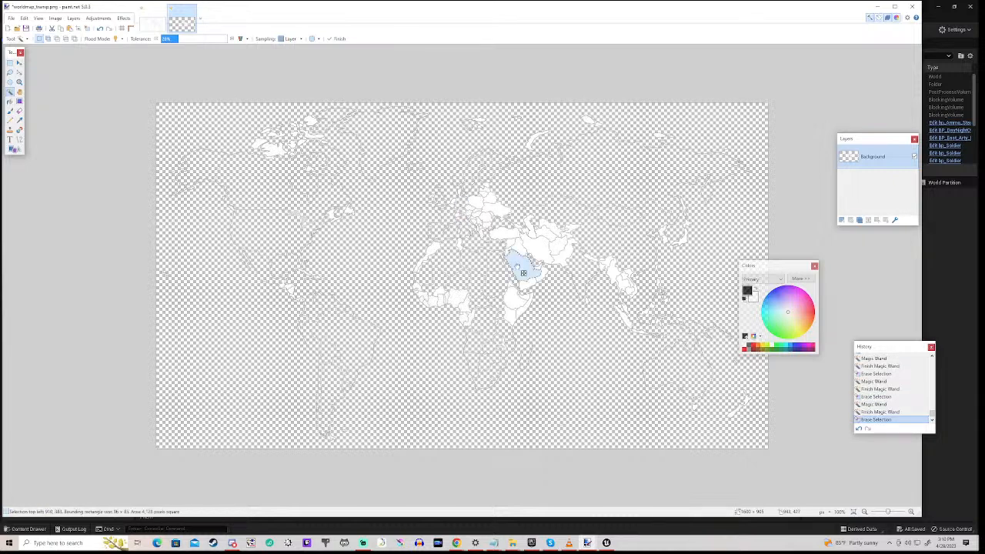
key("Delete")
left_click(517, 246)
key("Delete")
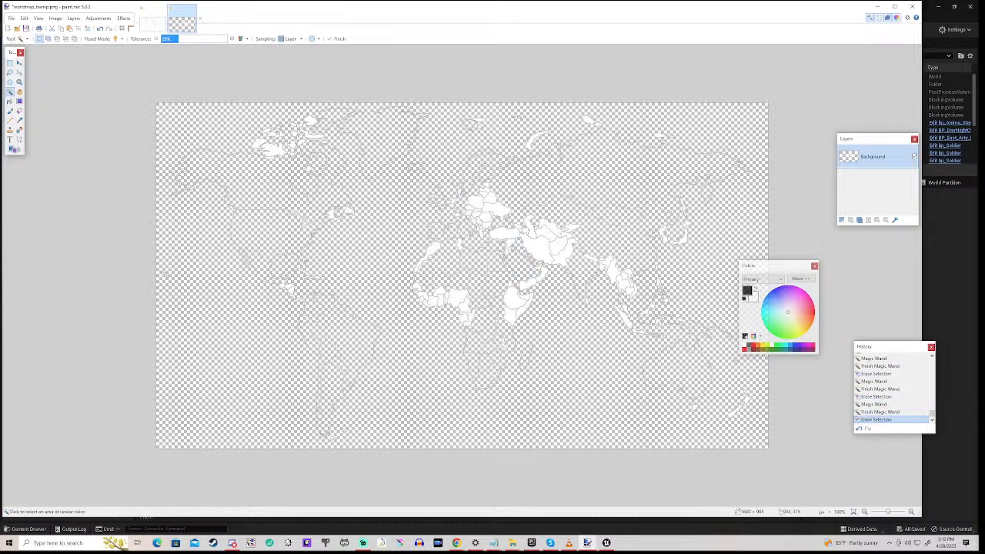
left_click(511, 241)
key("Delete")
Select and erase the interiors of Turkey and Iran with the Magic Wand.
left_click(508, 235)
key("Delete")
left_click(530, 245)
key("Delete")
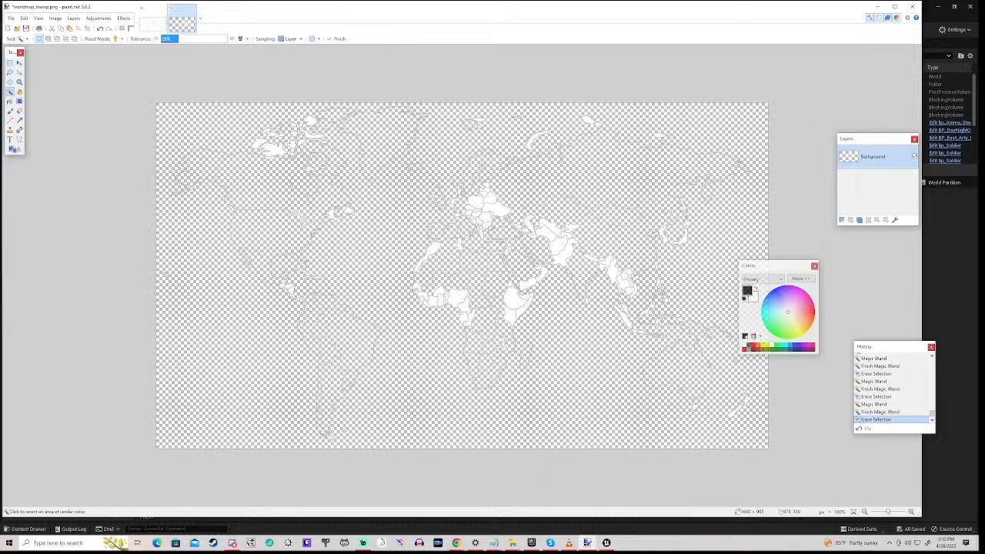
Erase the Caspian Sea area and the interiors of Turkmenistan, Afghanistan and Pakistan with Magic Wand selections.
left_click(536, 234)
key("Delete")
left_click(542, 234)
key("Delete")
left_click(558, 247)
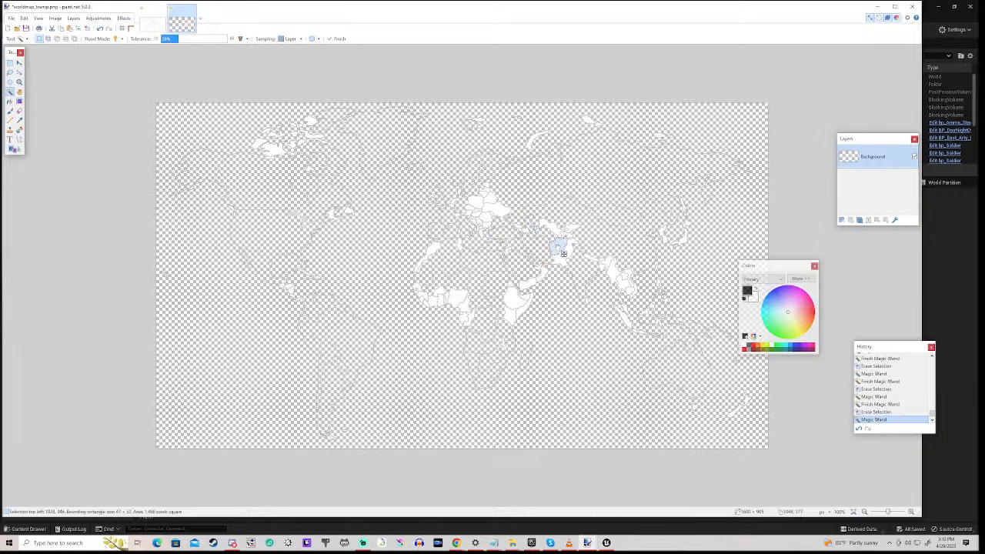
key("Delete")
left_click(567, 247)
key("Delete")
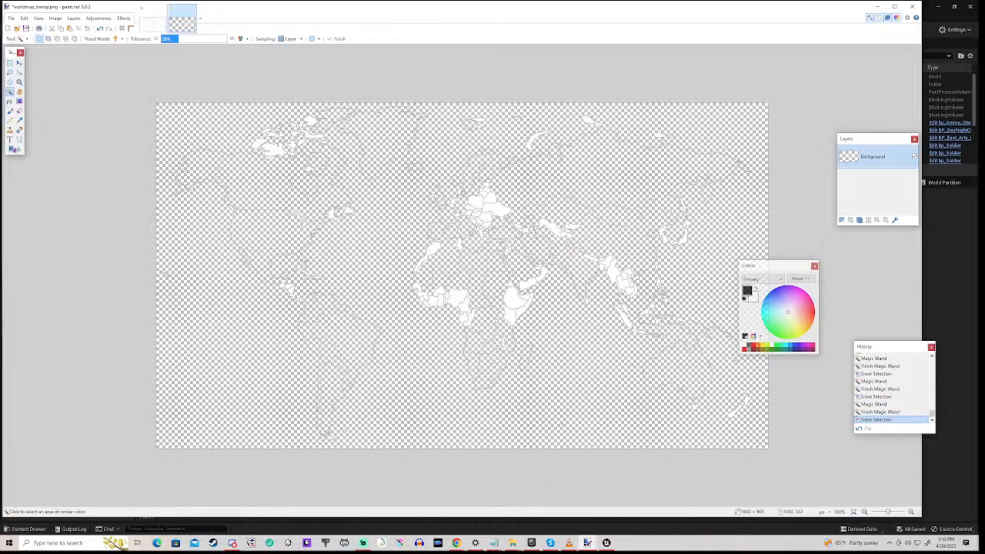
Select and erase the interiors of Kyrgyzstan and Uzbekistan with the Magic Wand.
left_click(578, 230)
key("Delete")
left_click(555, 231)
key("Delete")
Erase the interiors of Ethiopia, Kenya and Somalia with Magic Wand selections.
left_click(516, 307)
key("Delete")
left_click(516, 314)
key("Delete")
left_click(524, 310)
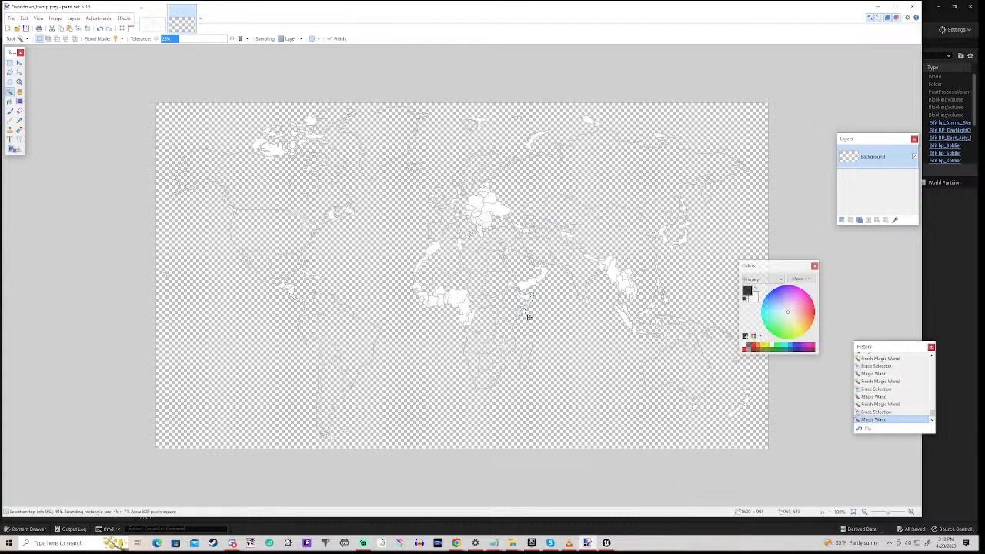
key("Delete")
Erase the interiors of the Republic of the Congo, Gabon and the small area beside it with the Magic Wand.
left_click(470, 316)
key("Delete")
left_click(466, 324)
key("Delete")
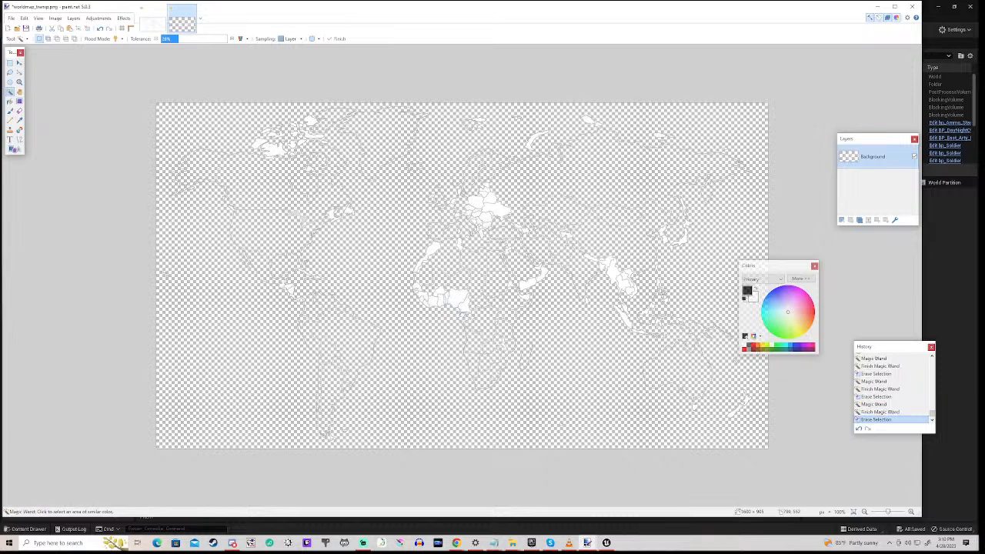
left_click(464, 324)
key("Delete")
Select and erase the interiors of Cameroon and Nigeria with the Magic Wand.
left_click(465, 308)
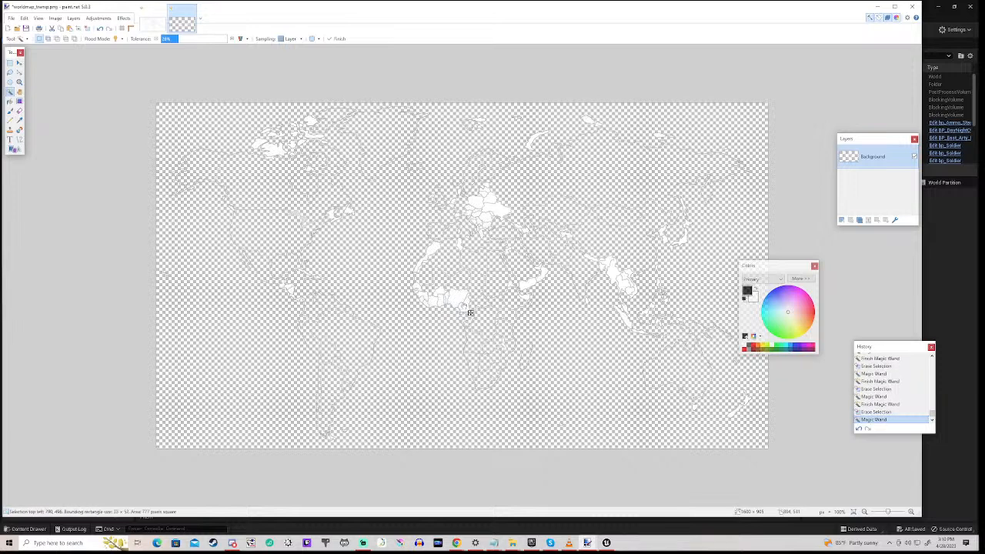
key("Delete")
left_click(457, 296)
key("Delete")
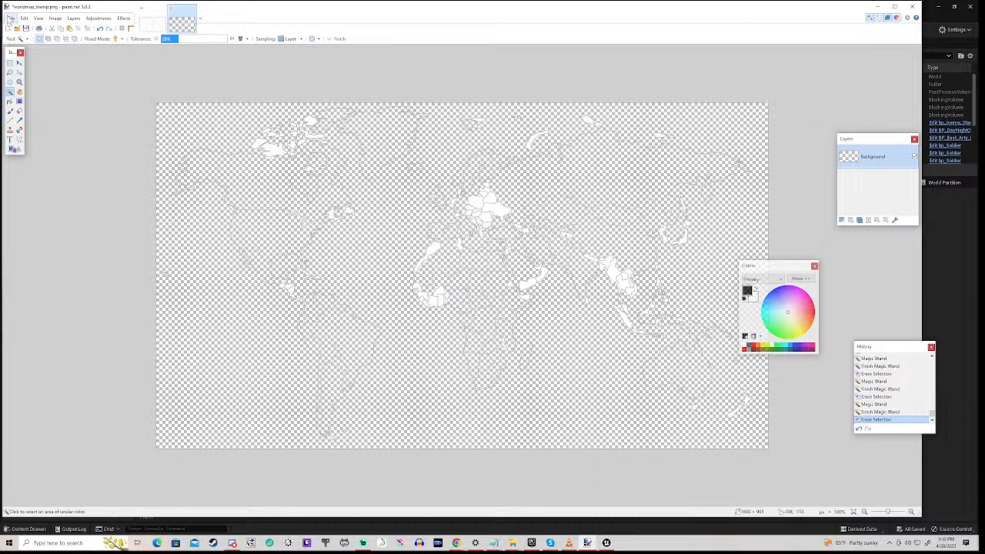
Save the edited world map PNG and switch to Unreal Editor.
left_click(11, 19)
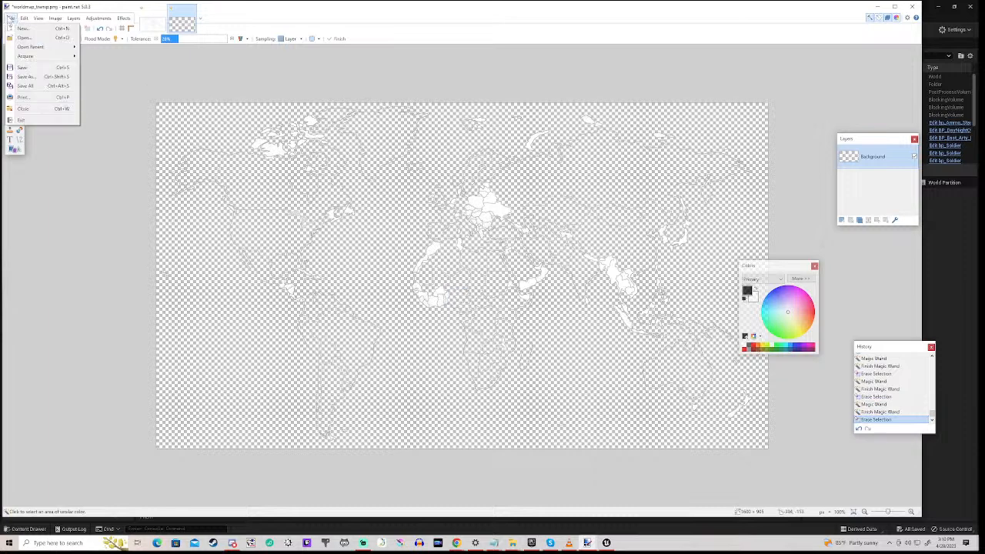
left_click(25, 68)
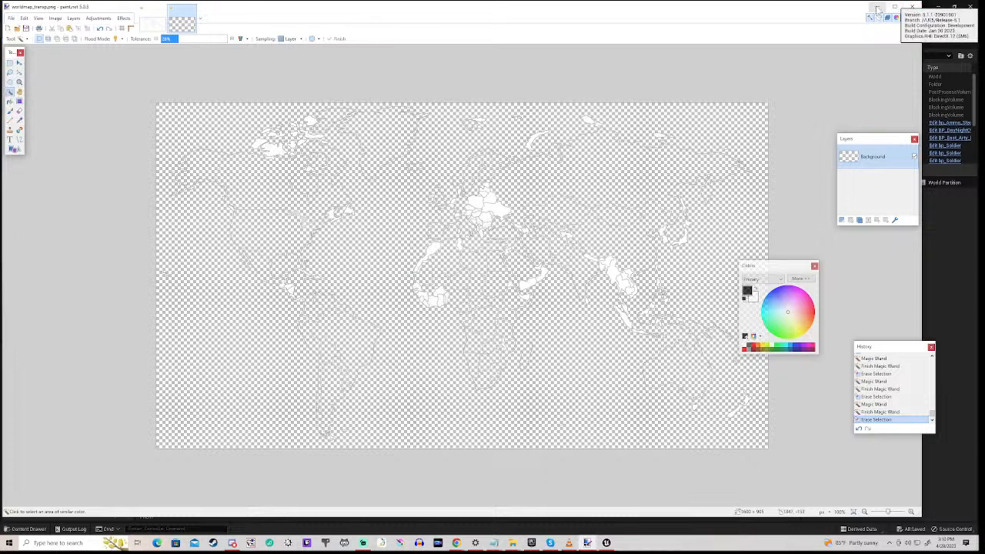
left_click(876, 7)
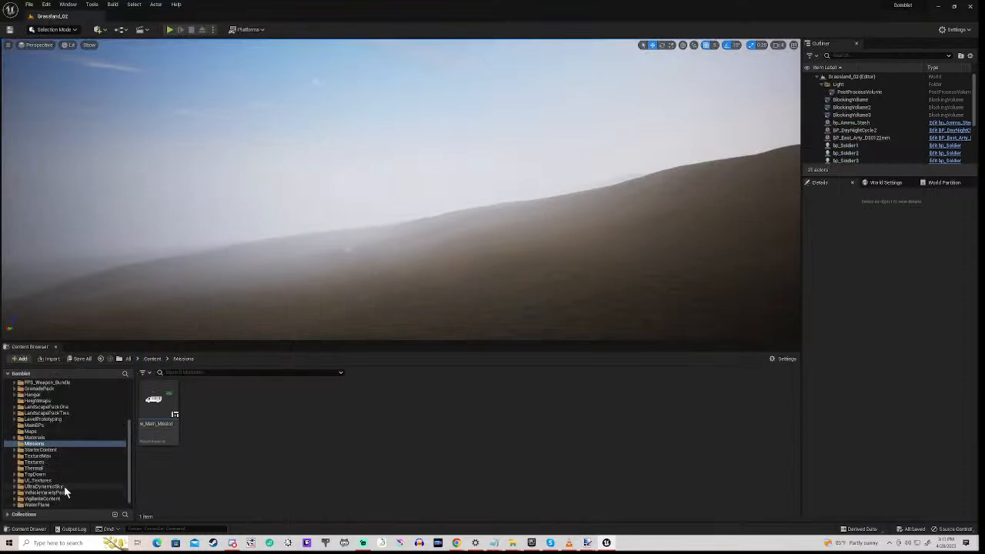
Create a folder named Missions inside the UI_Textures folder and open it.
scroll(64, 484, "down", 1)
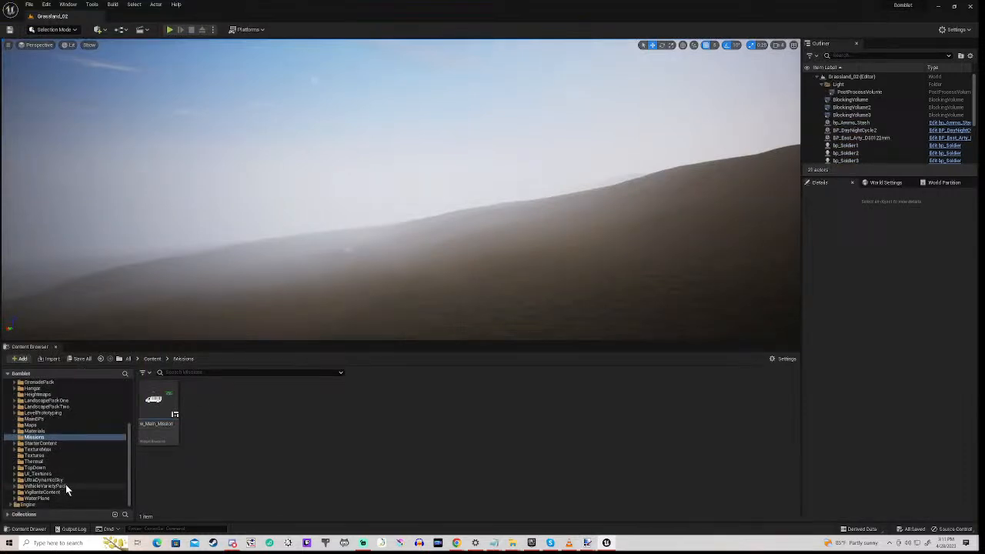
left_click(15, 475)
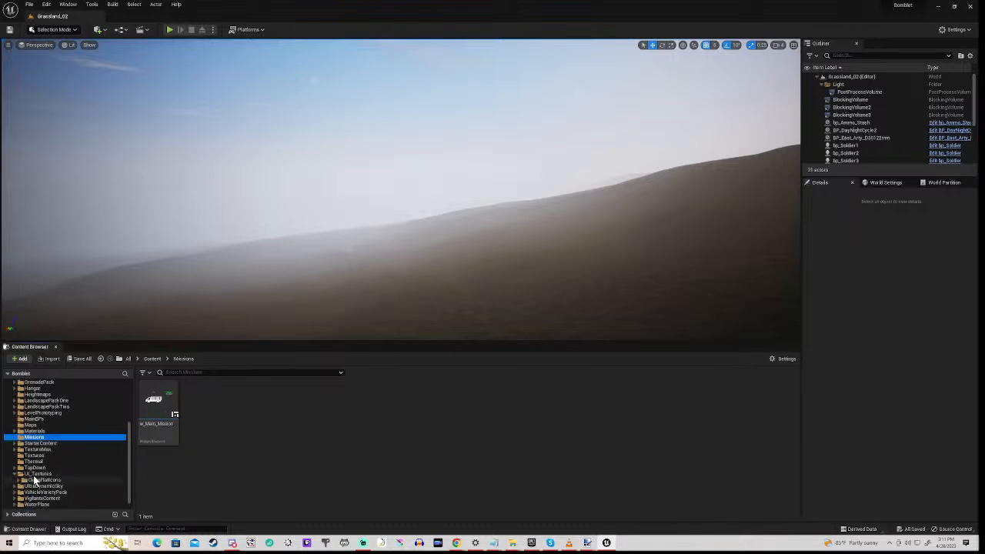
left_click(37, 474)
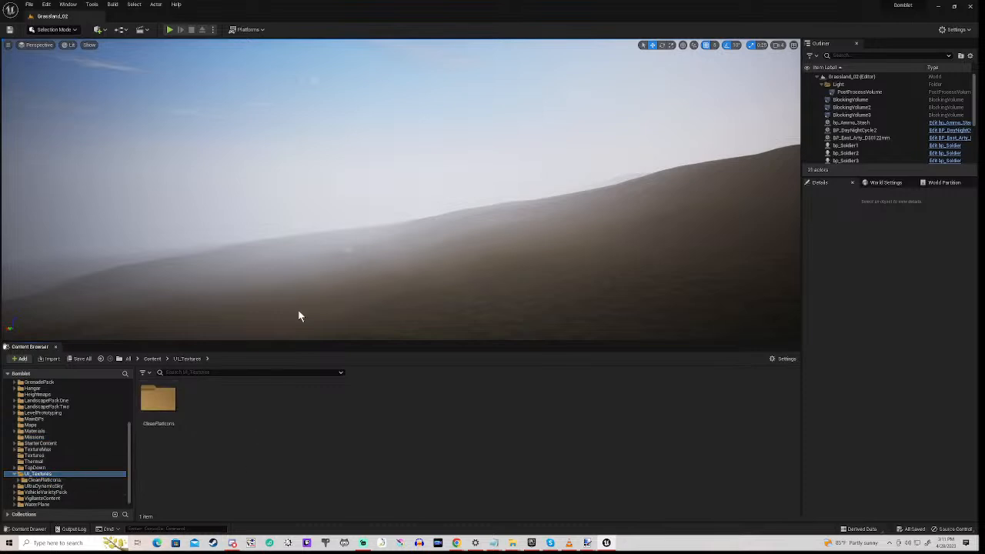
right_click(257, 439)
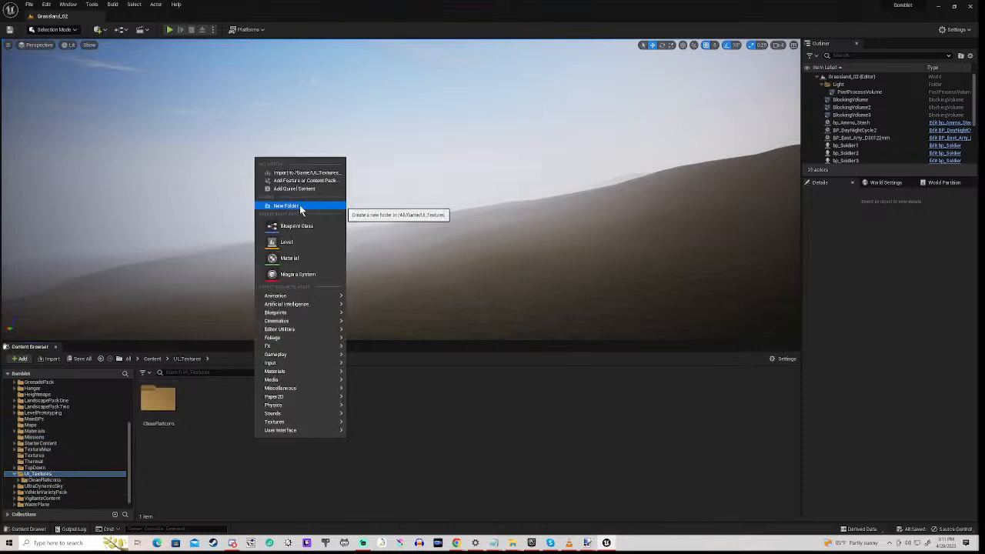
left_click(299, 205)
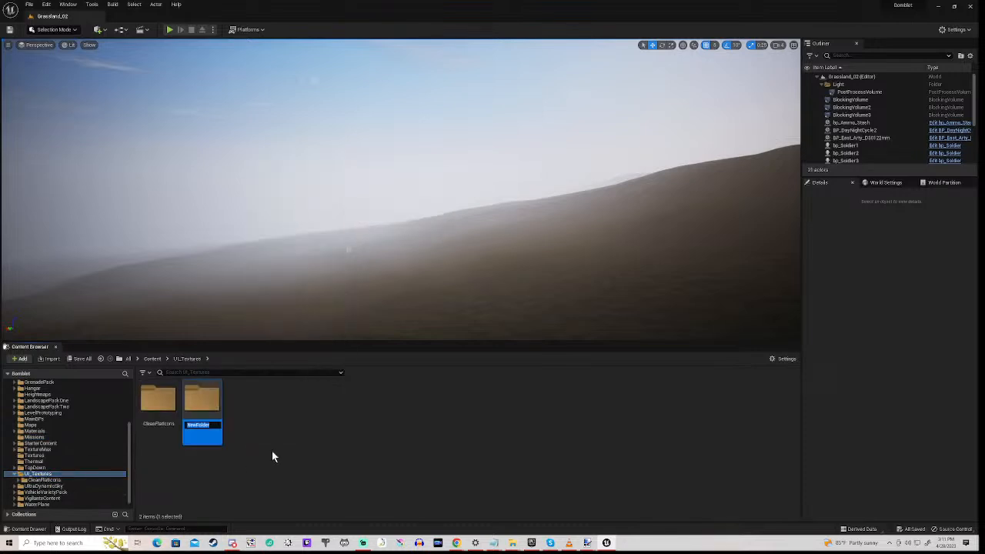
type("Missions")
key("Return")
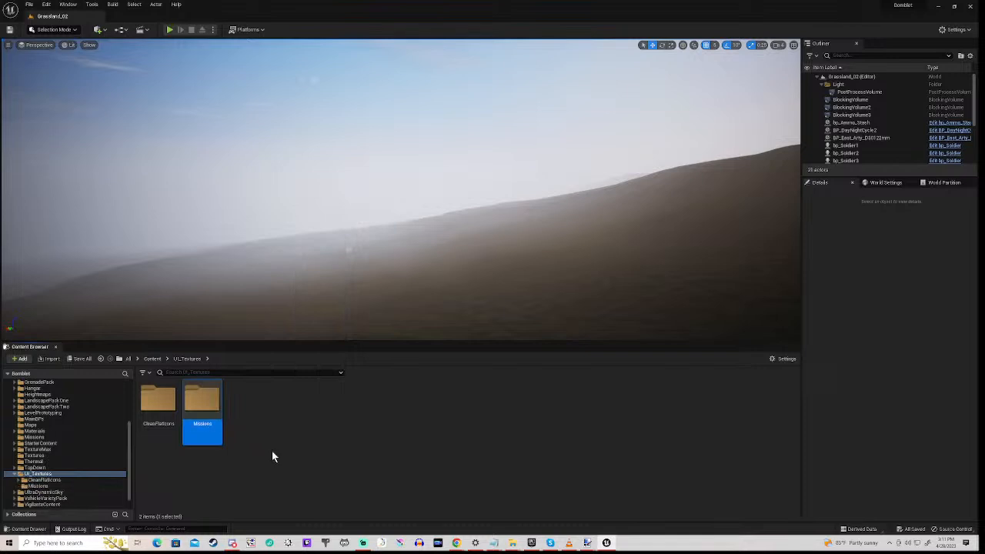
double_click(212, 402)
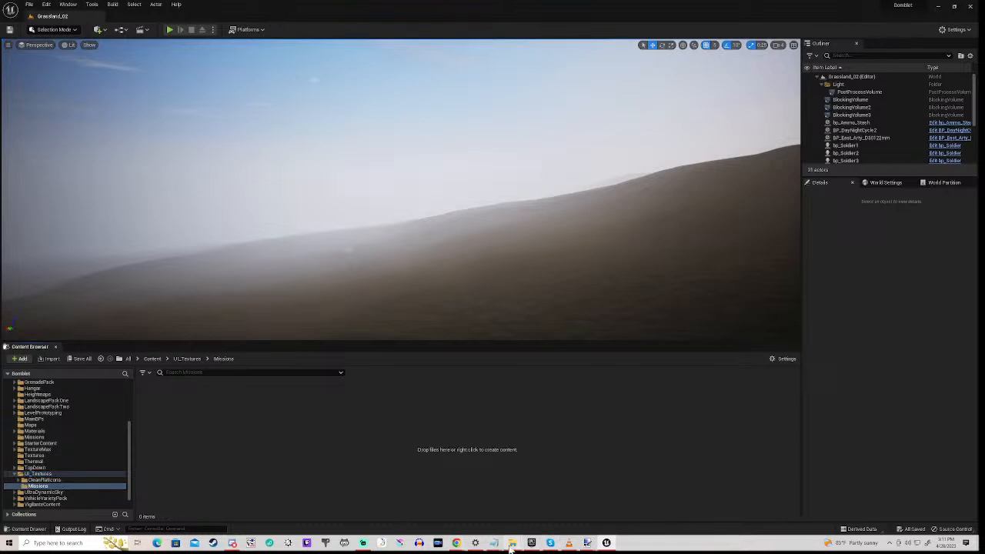
Switch to the File Explorer window showing the Tutorials folder and go to the Desktop folder.
mouse_move(510, 548)
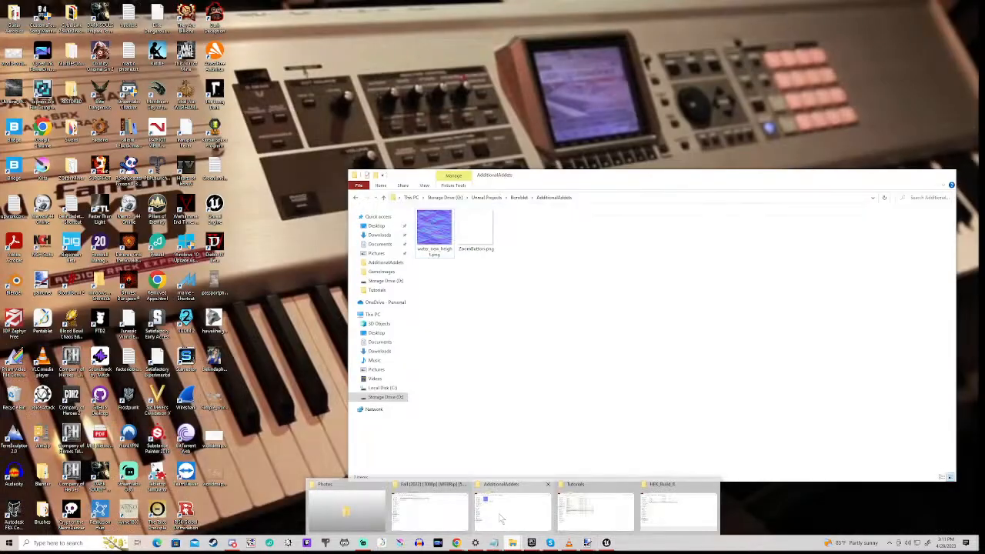
mouse_move(603, 492)
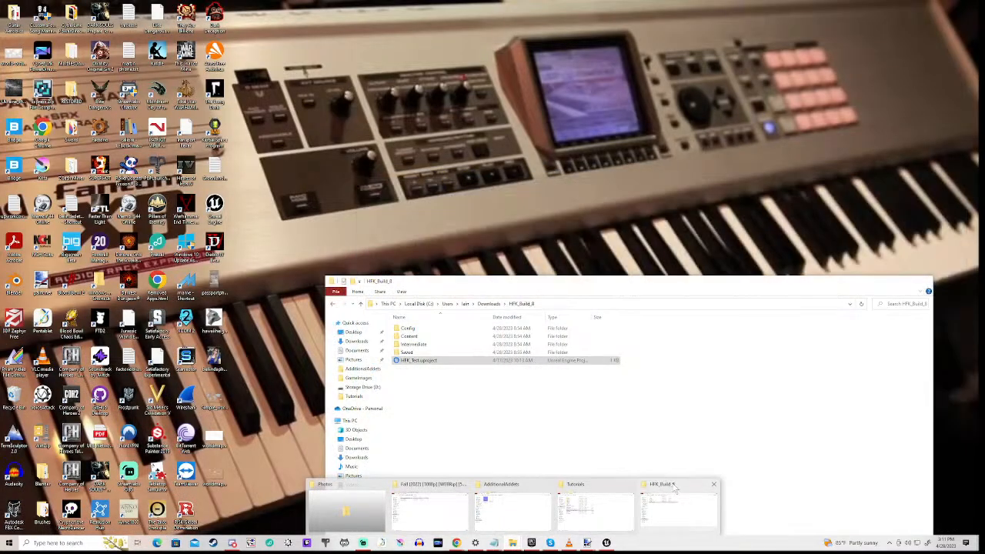
mouse_move(365, 498)
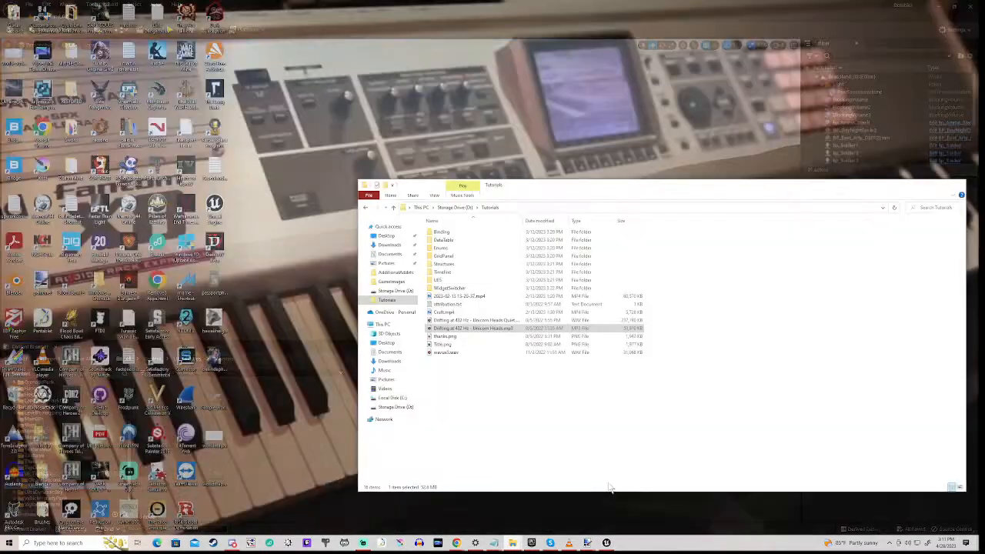
left_click(605, 485)
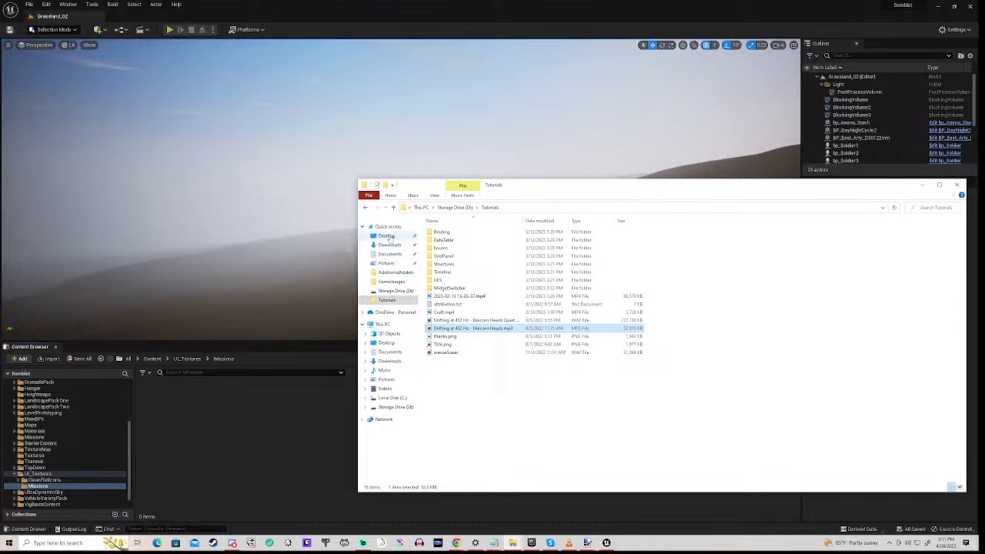
left_click(387, 236)
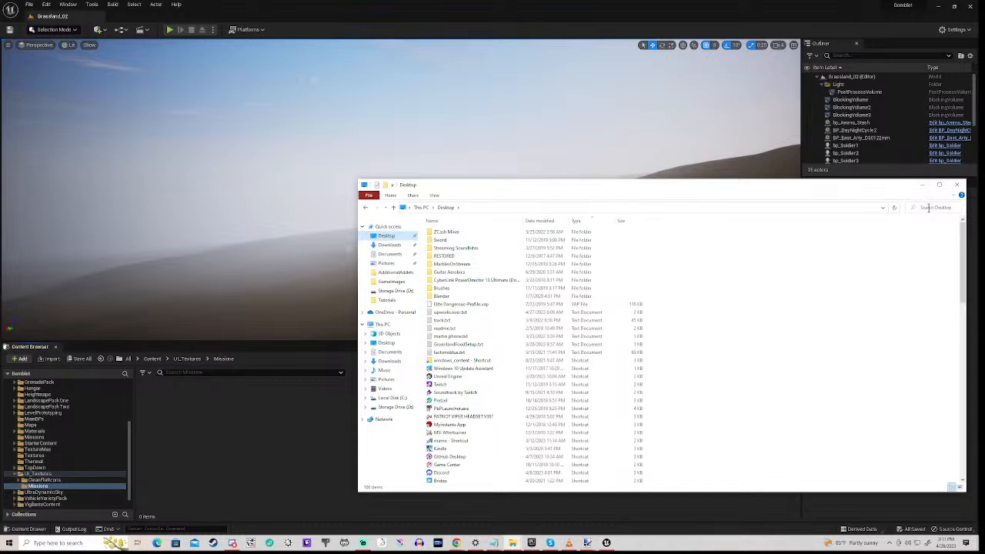
Try to find the transparent world map by searching the Desktop folder for "transp", and return to the full file list.
left_click(929, 208)
type("e")
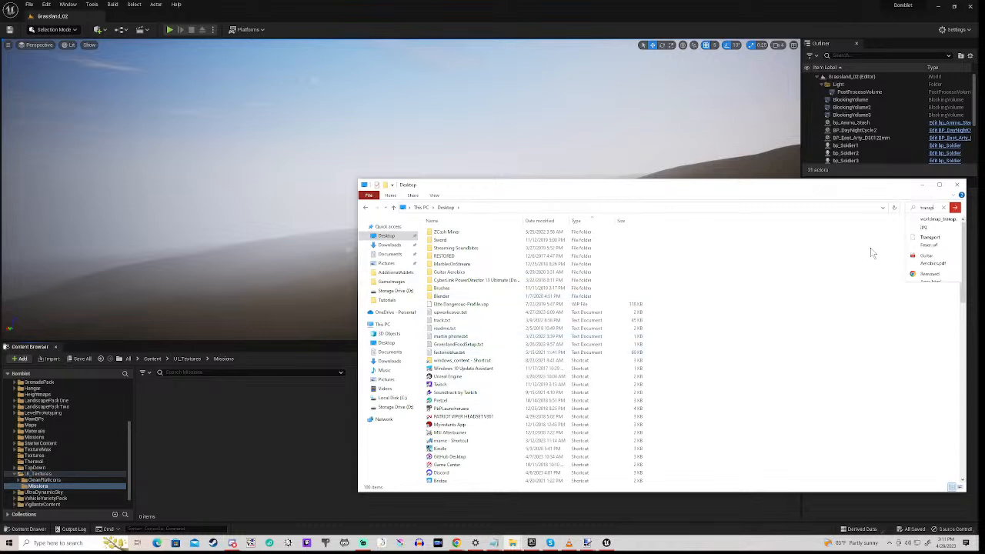
type("o")
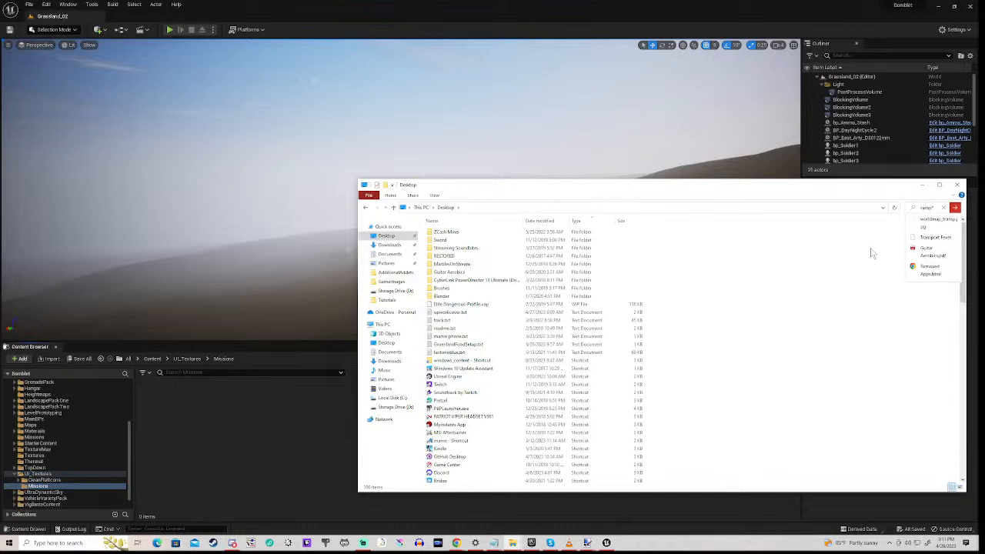
key("Return")
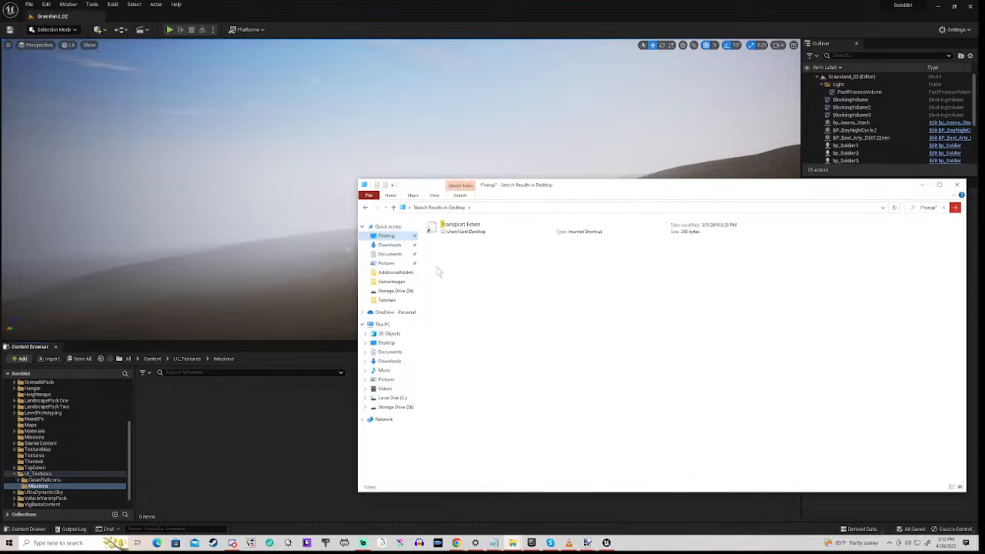
left_click(924, 208)
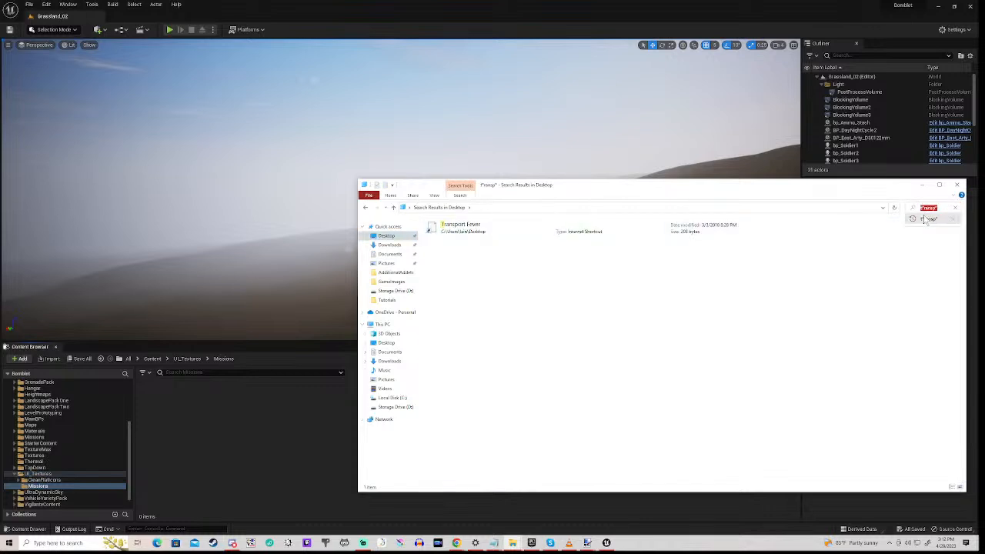
left_click(924, 208)
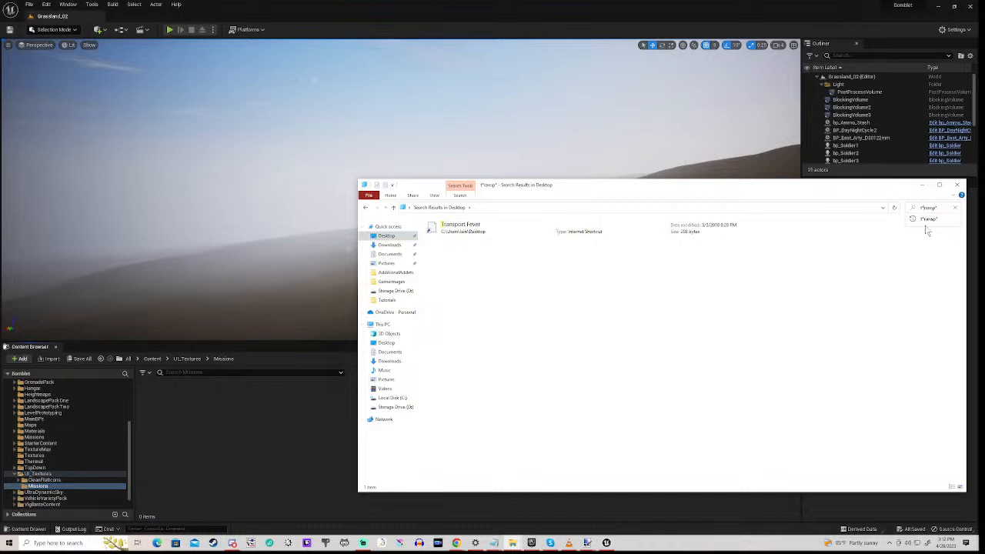
key("BackSpace")
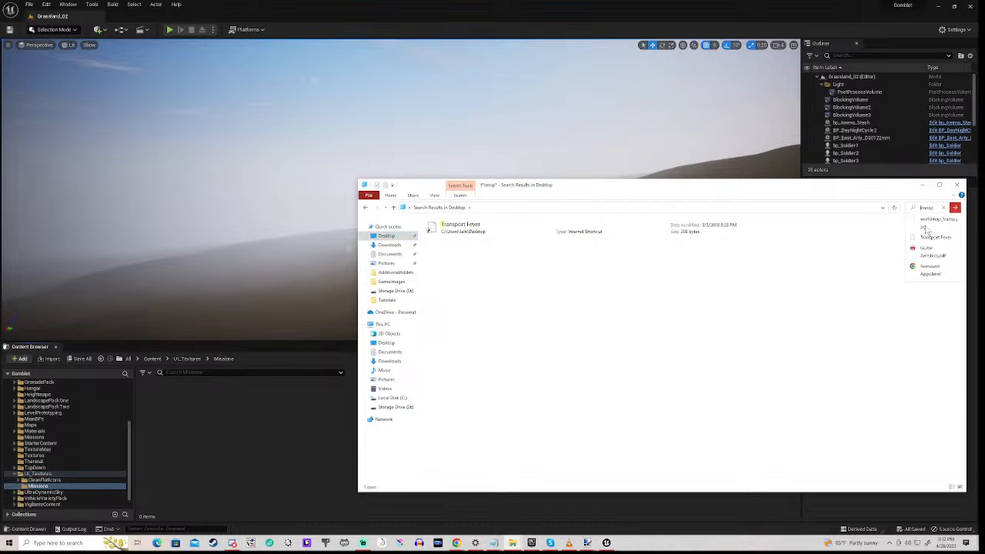
type("*.tmp*")
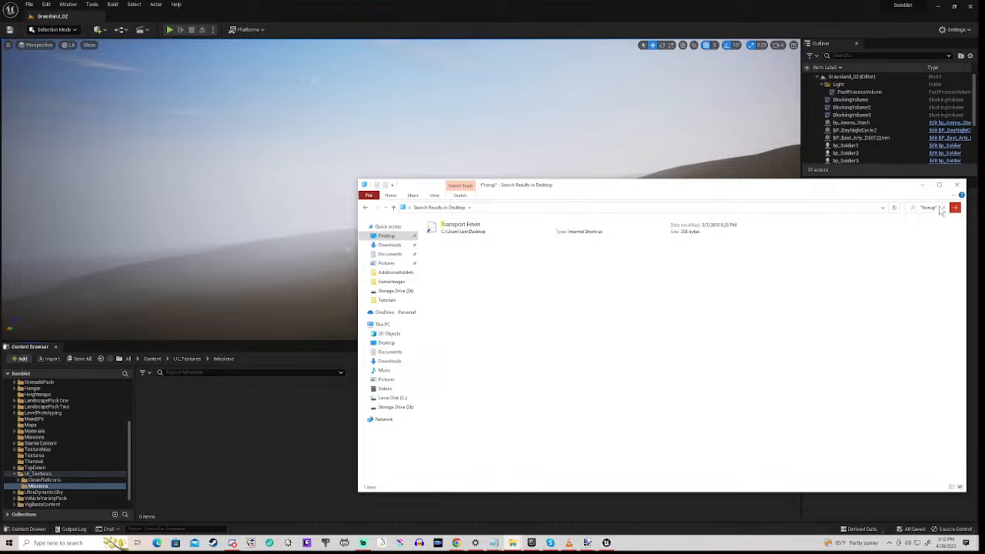
left_click(940, 209)
left_click(932, 208)
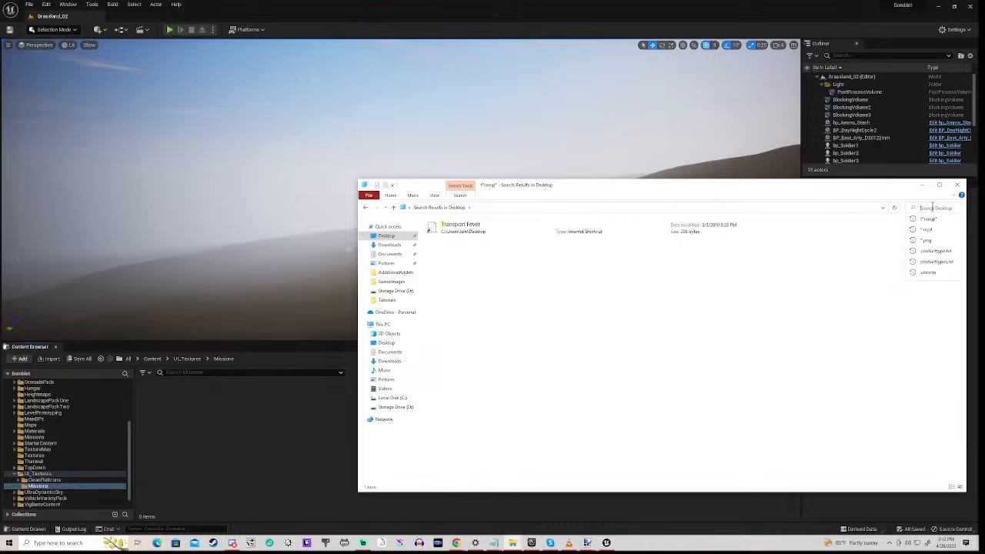
left_click(800, 273)
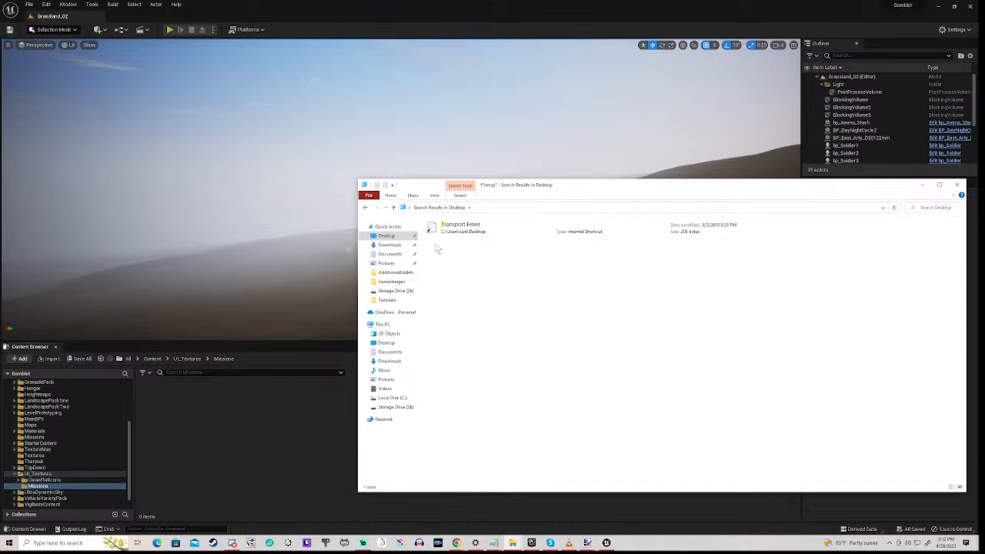
left_click(365, 208)
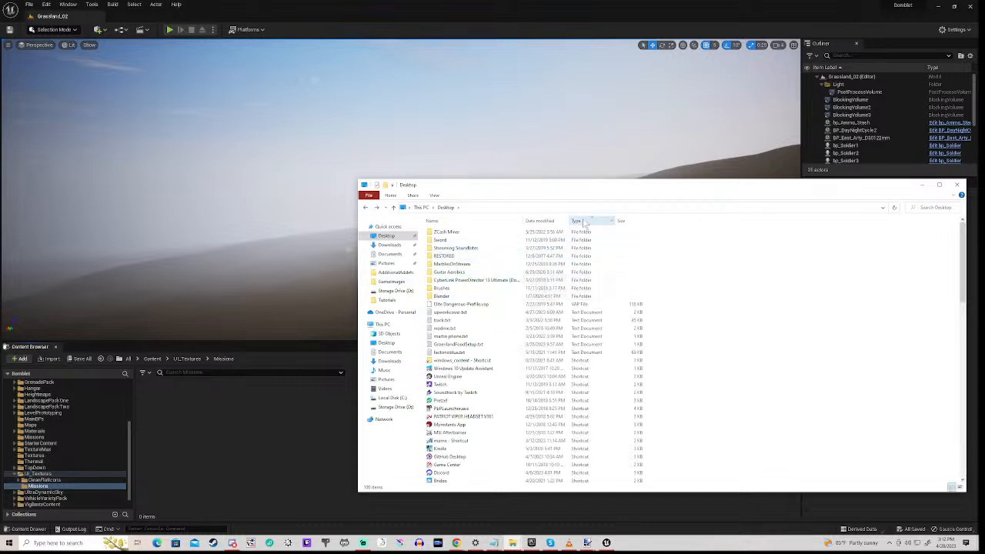
Sort the Desktop files by date modified and import worldmap_transp.png into the Missions folder in Unreal Editor.
left_click(540, 221)
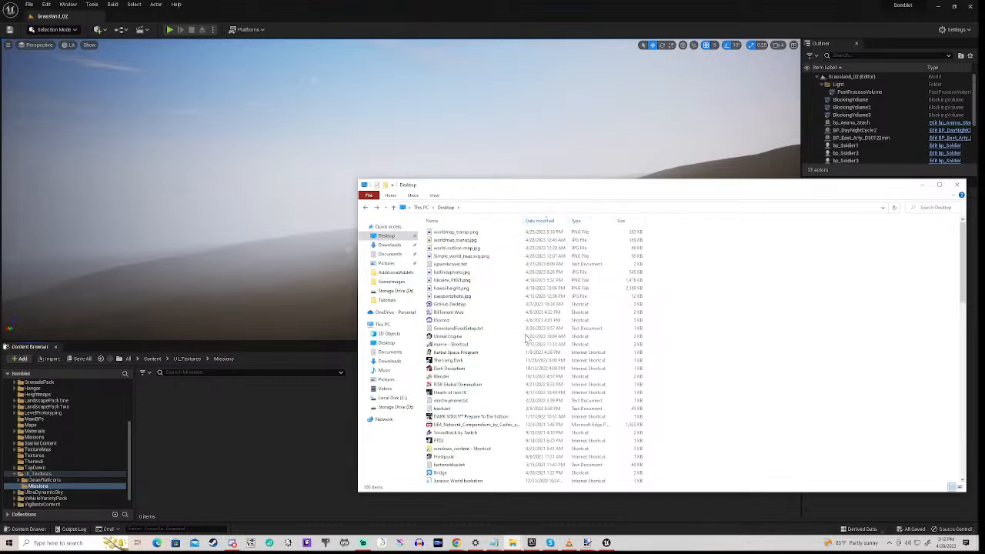
left_click(454, 233)
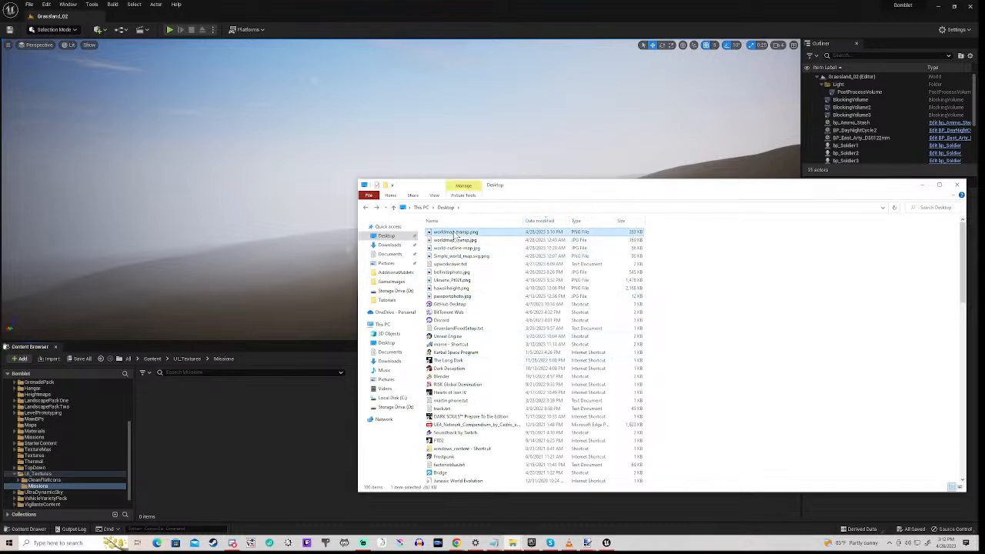
left_click_drag(455, 235, 258, 427)
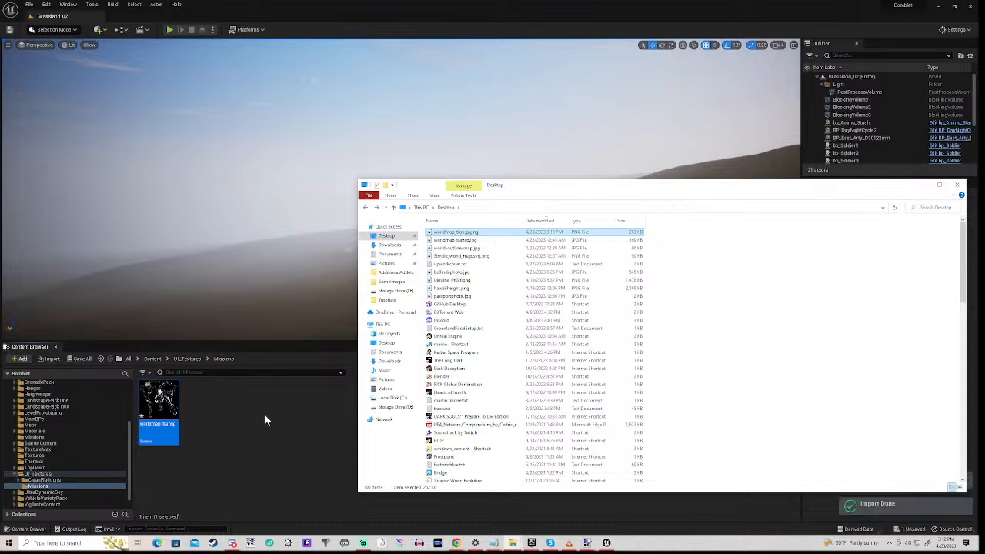
left_click(923, 185)
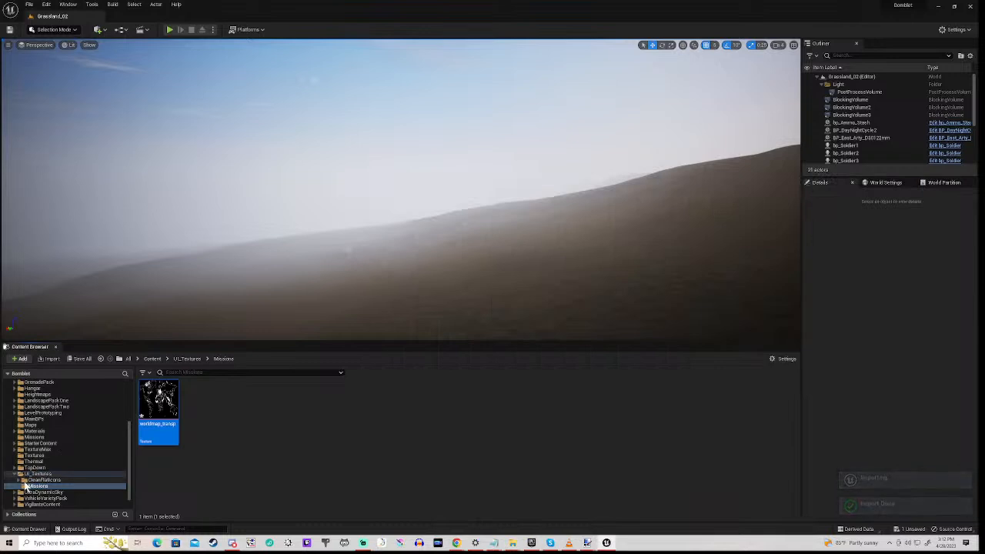
Open the w_Main_Mission widget from the Missions folder directly under Content and frame its layout in the designer.
left_click(35, 438)
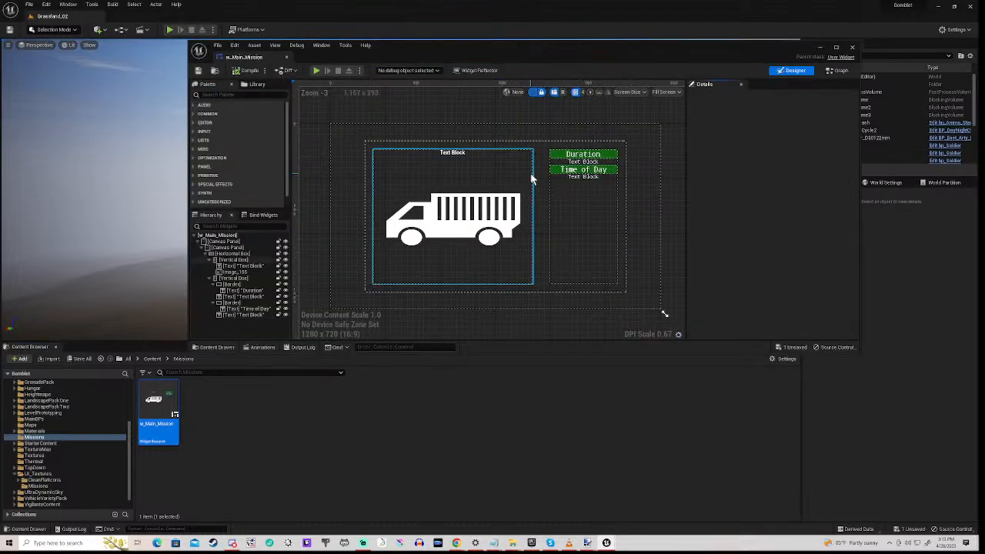
scroll(531, 174, "up", 5)
scroll(531, 184, "down", 3)
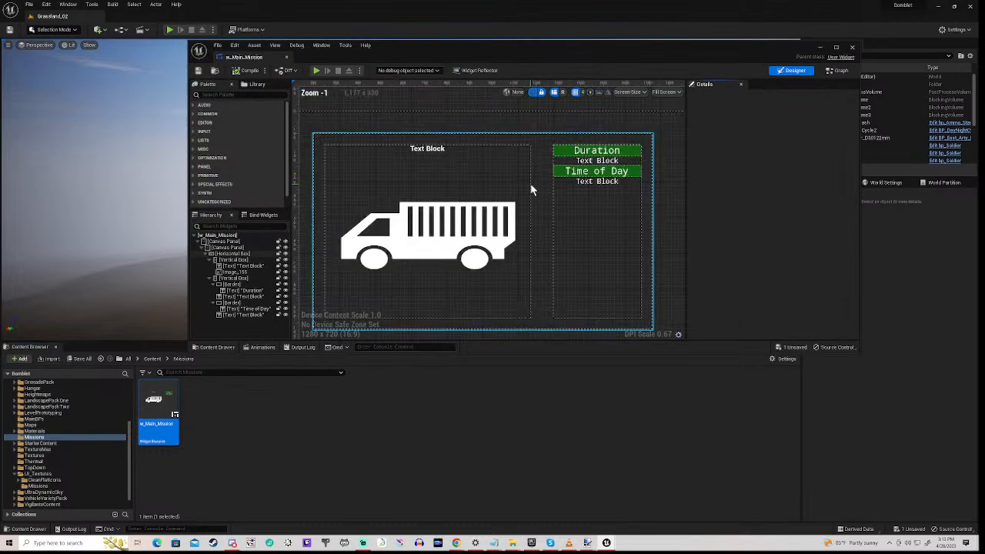
mouse_move(531, 184)
right_mouse_down()
mouse_move(531, 213)
mouse_move(539, 182)
mouse_move(541, 191)
right_mouse_up()
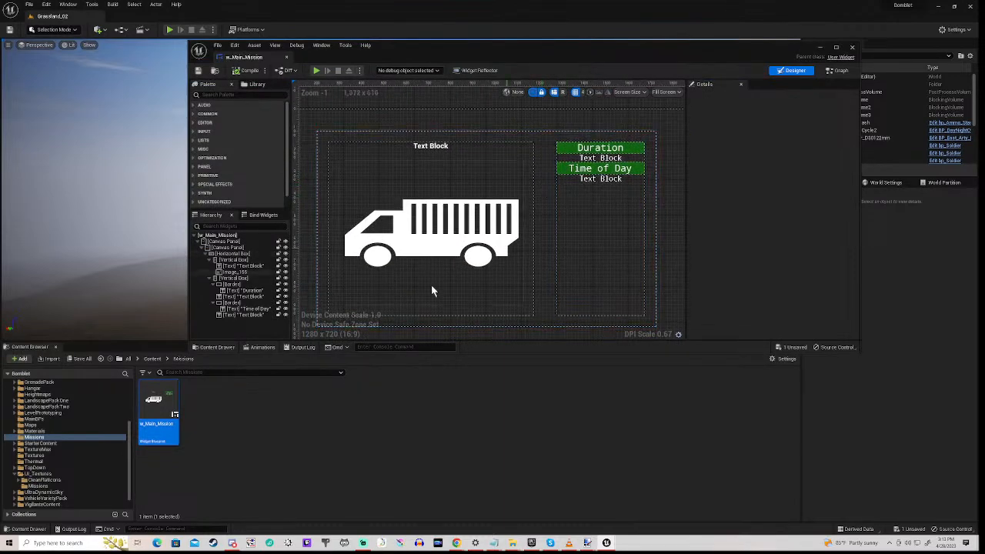
Duplicate the Time of Day border and the text block below Duration in the w_Main_Mission widget hierarchy.
left_click(230, 304)
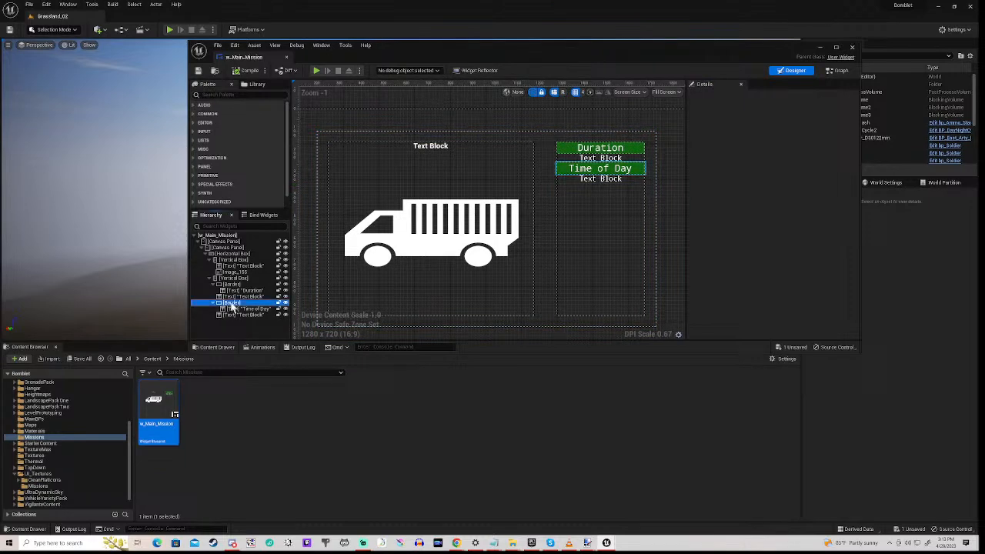
right_click(231, 305)
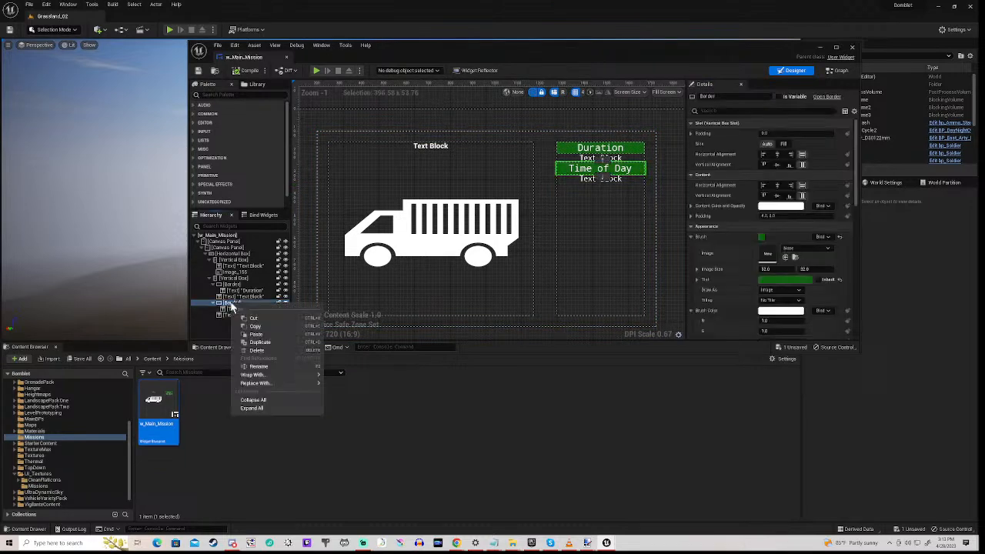
left_click(261, 344)
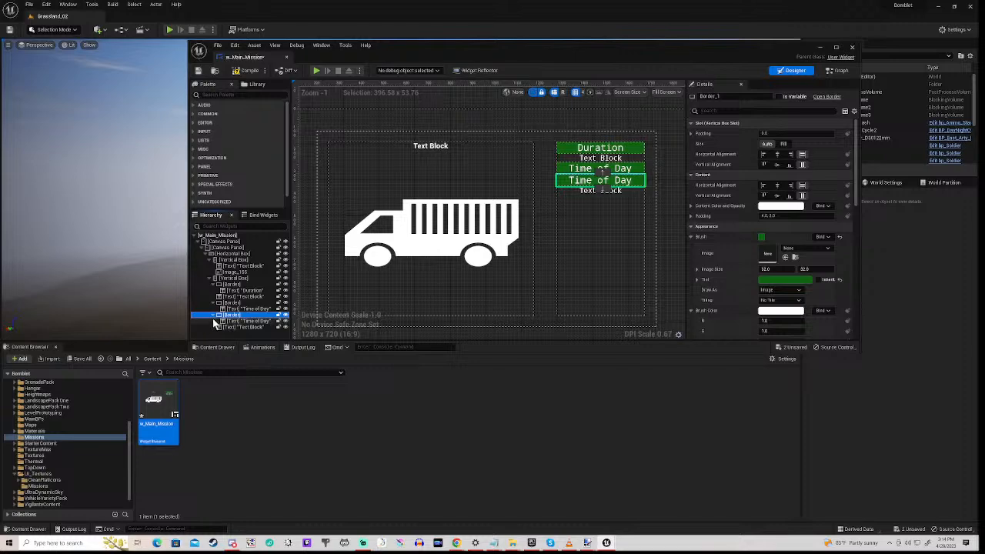
left_click(241, 309)
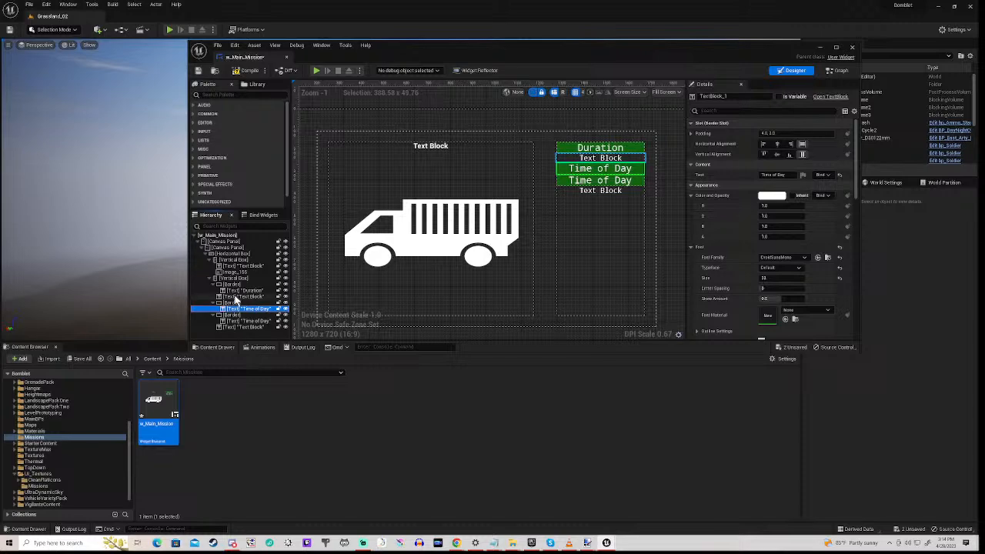
left_click(242, 296)
right_click(236, 300)
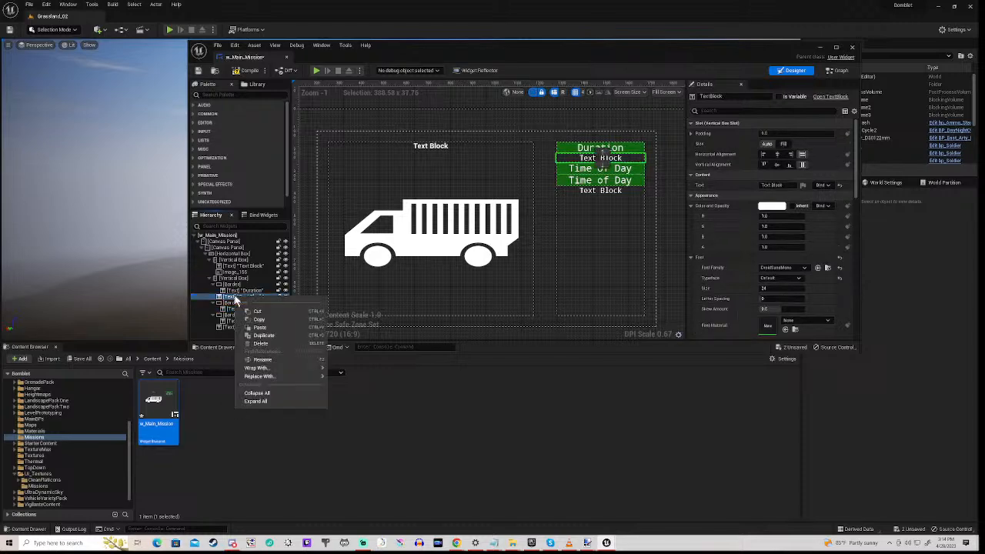
left_click(261, 339)
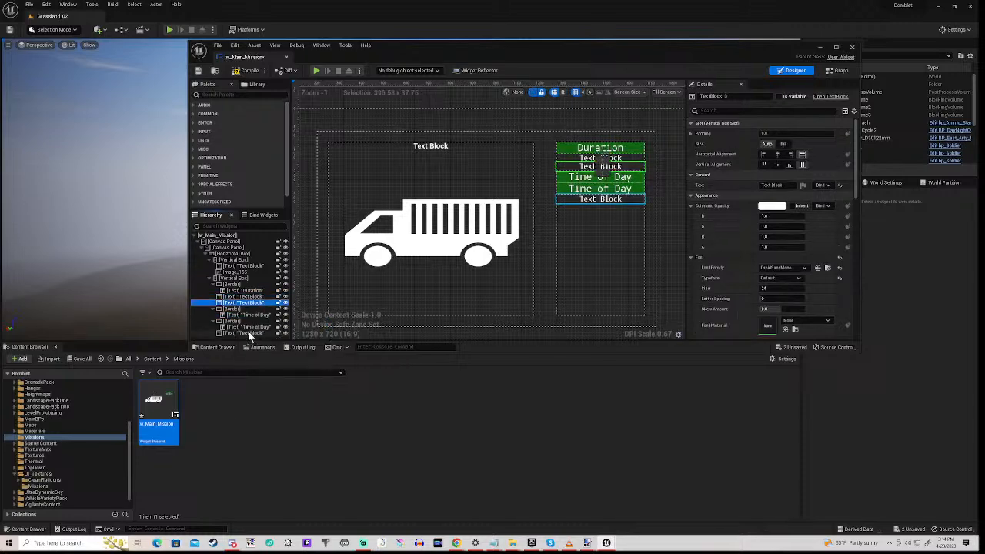
Move the duplicated text block directly below the first Time of Day border and change the second Time of Day label to "Difficulty".
left_click_drag(244, 307, 230, 323)
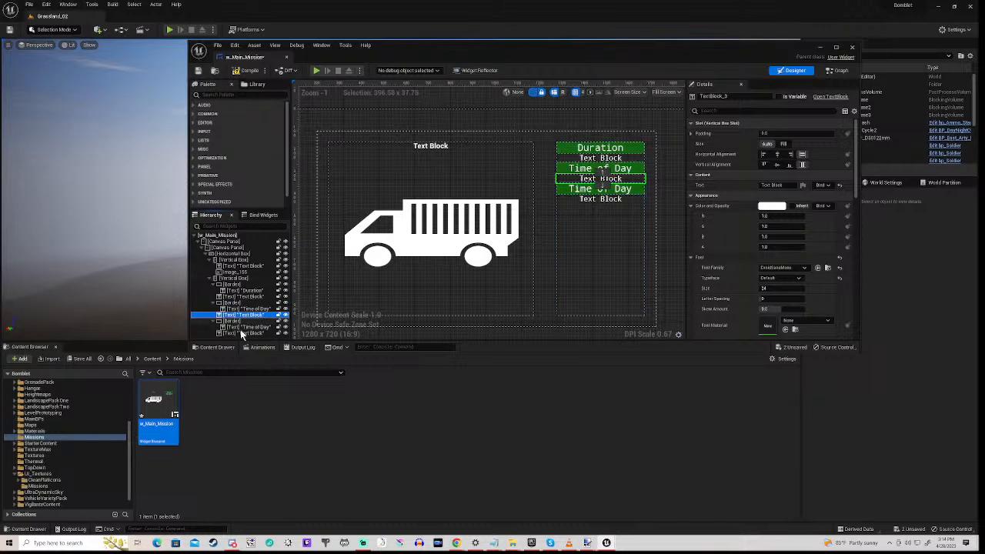
left_click(244, 321)
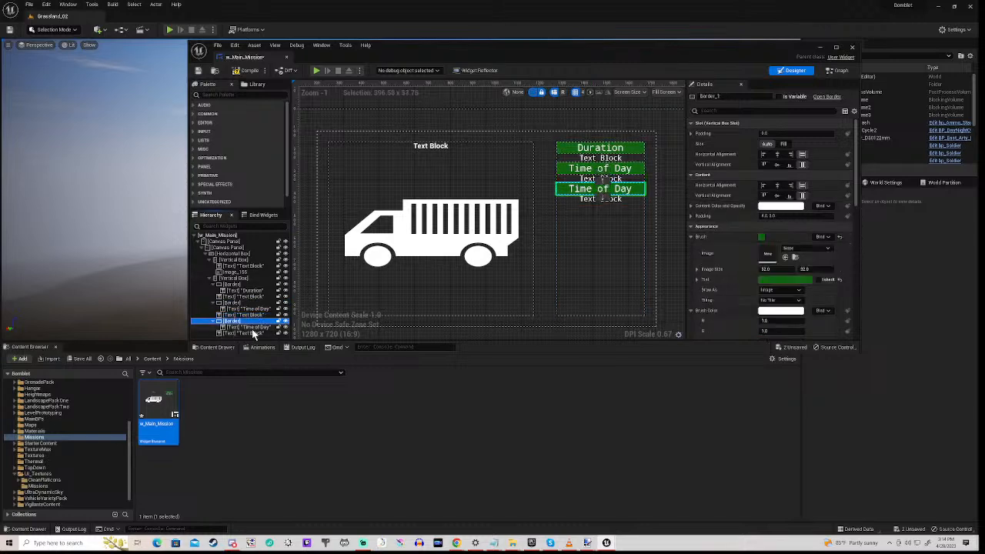
left_click(248, 327)
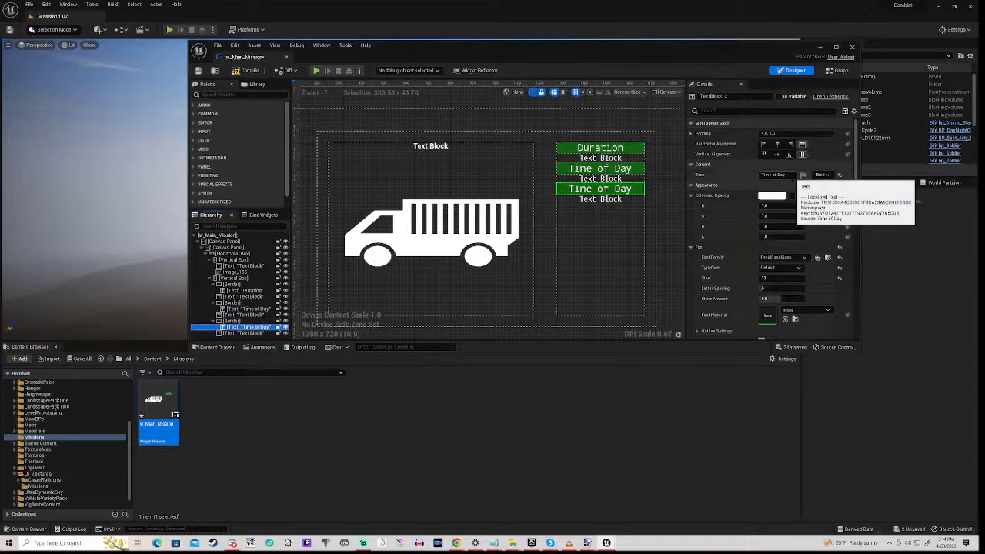
left_click(776, 175)
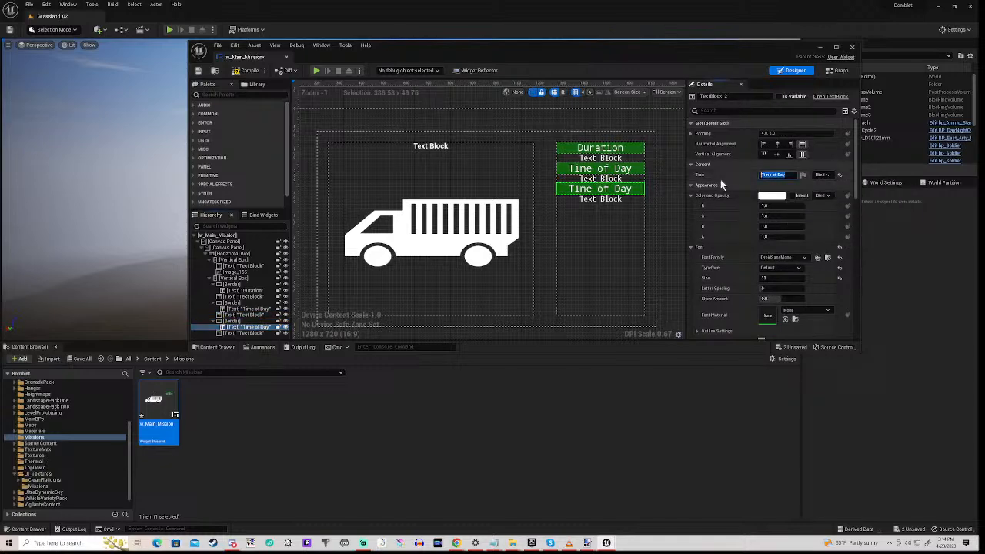
type("Difficulty")
key("Return")
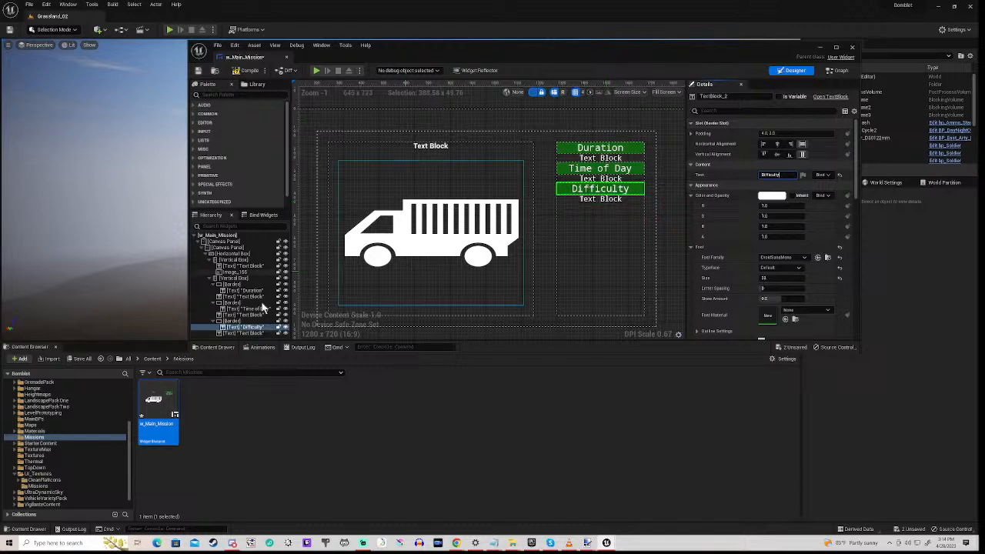
Duplicate the Difficulty border and the text block under Time of Day, placing the copied text block between the two Difficulty borders.
left_click(231, 321)
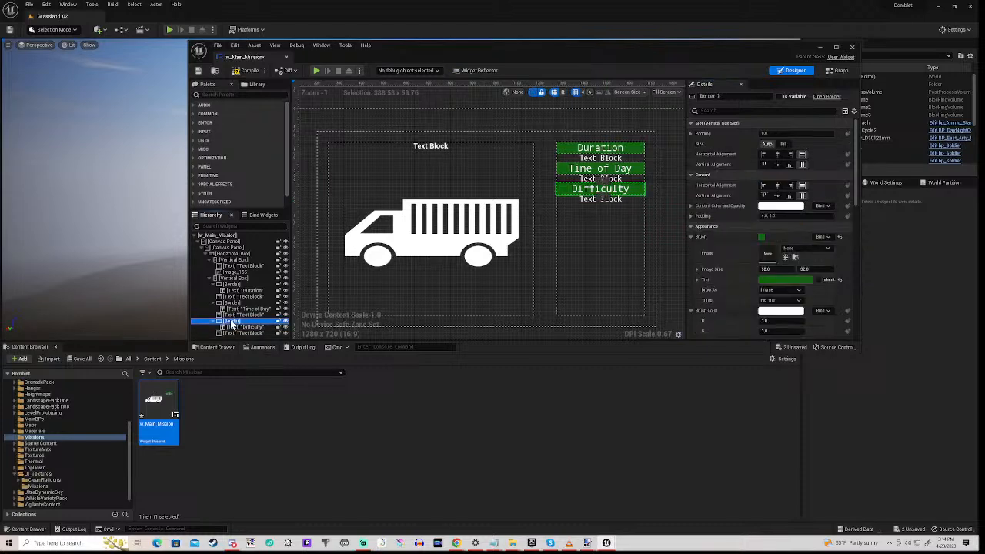
right_click(232, 323)
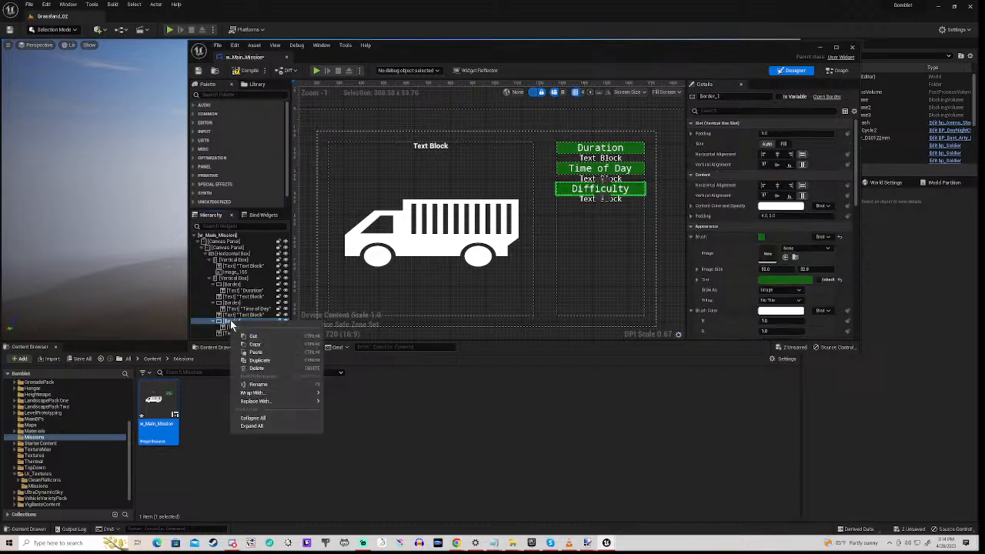
left_click(260, 360)
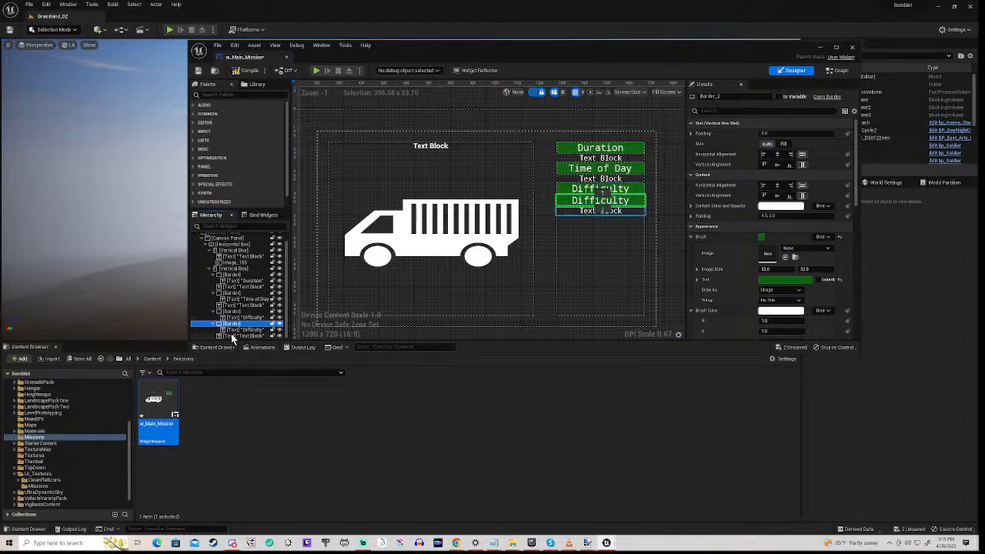
left_click(245, 305)
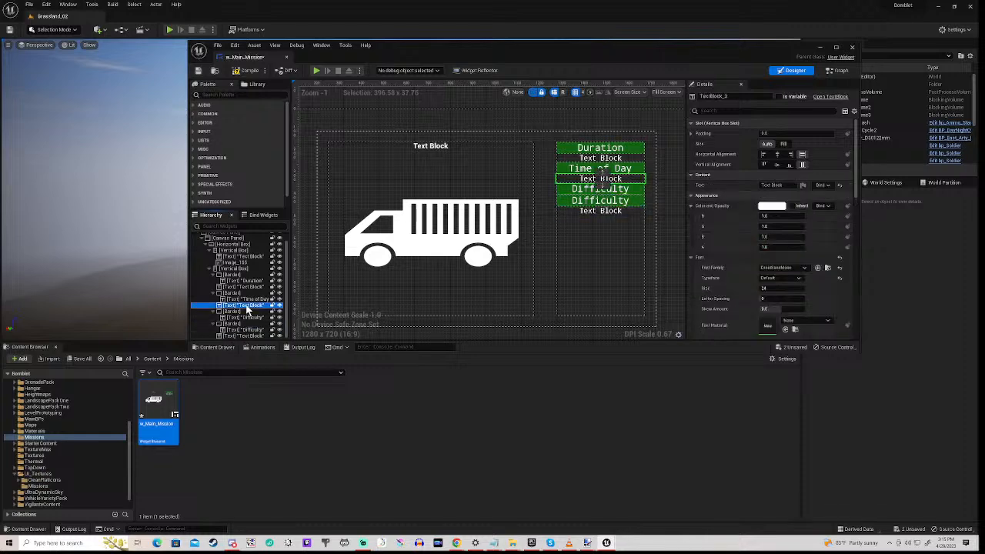
right_click(246, 307)
left_click(267, 344)
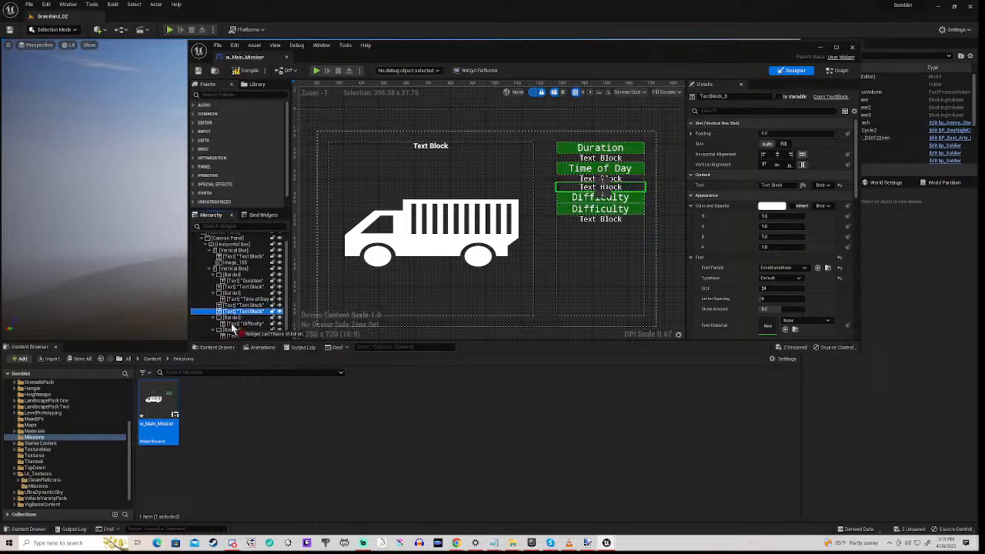
left_click_drag(232, 327, 232, 327)
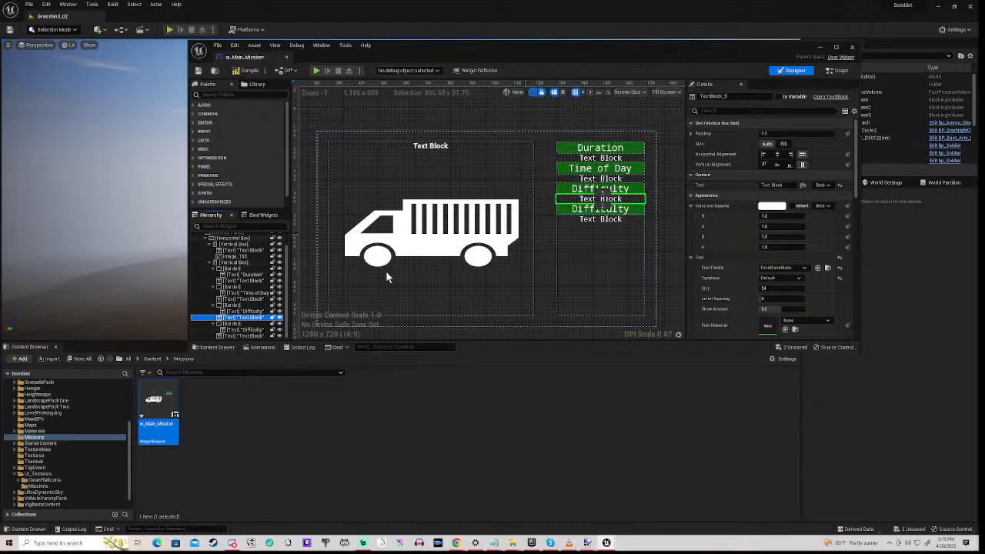
Change the label text in the second Difficulty border to "Location".
left_click(216, 331)
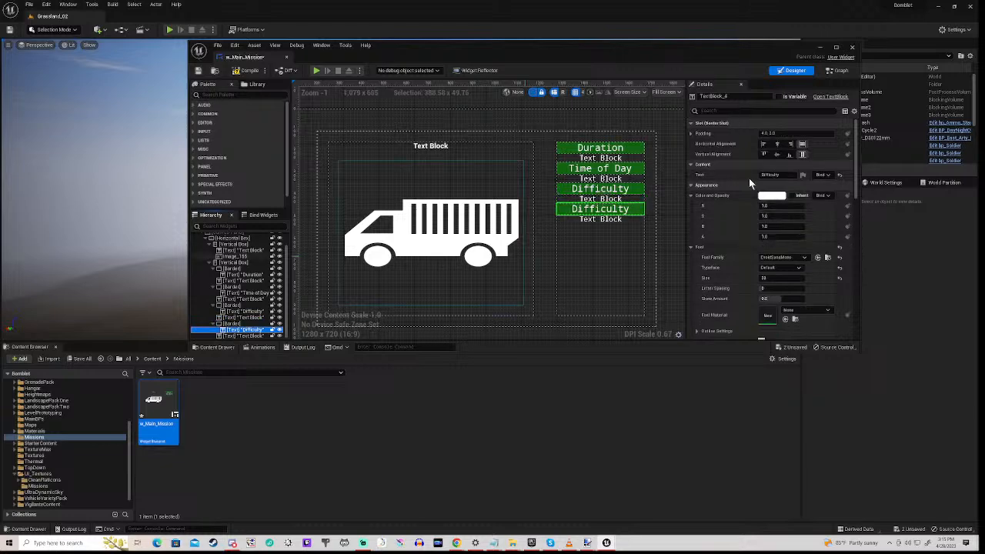
left_click(773, 174)
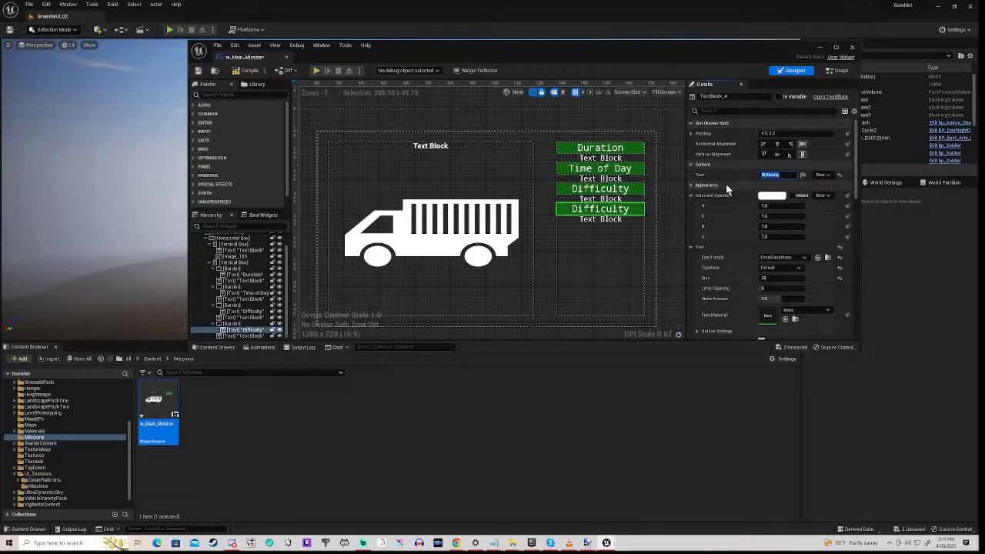
type("Location")
key("Return")
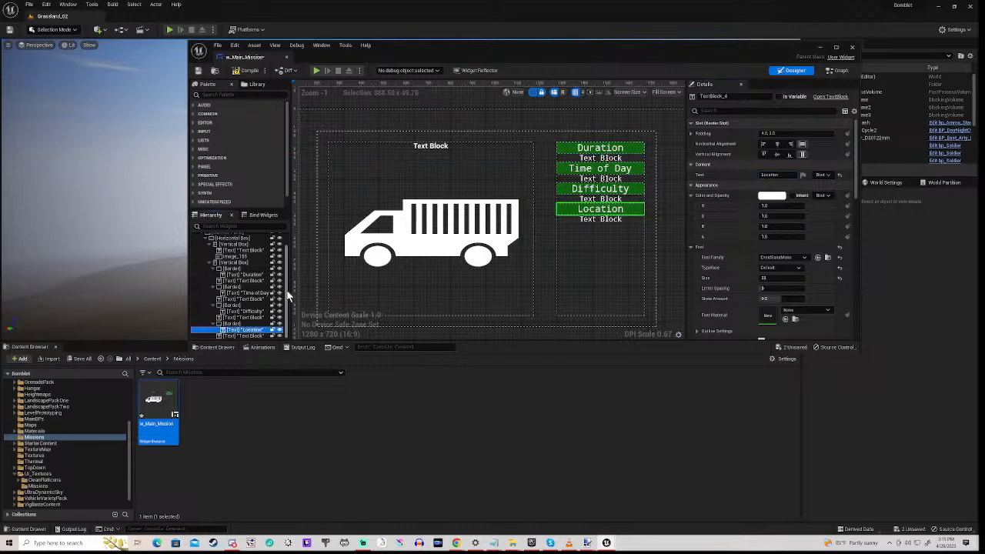
Find the Image widget in the palette and add one to the root Canvas Panel.
scroll(287, 277, "up", 3)
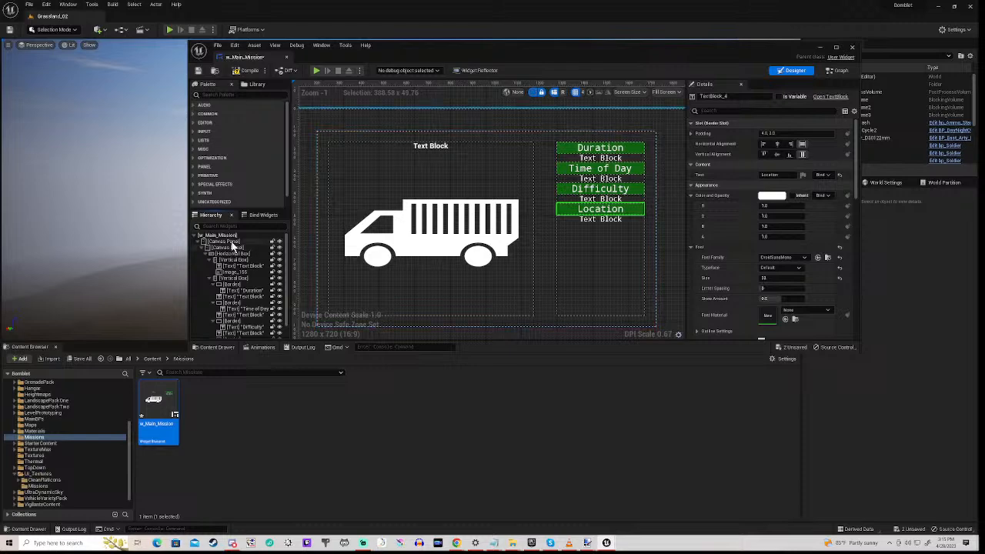
scroll(350, 212, "down", 2)
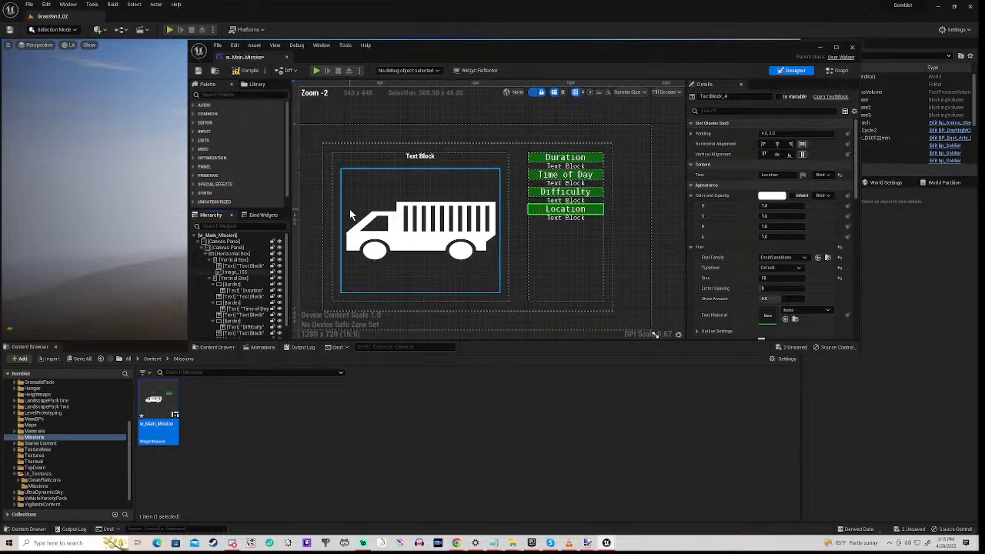
right_click_drag(315, 243, 353, 233)
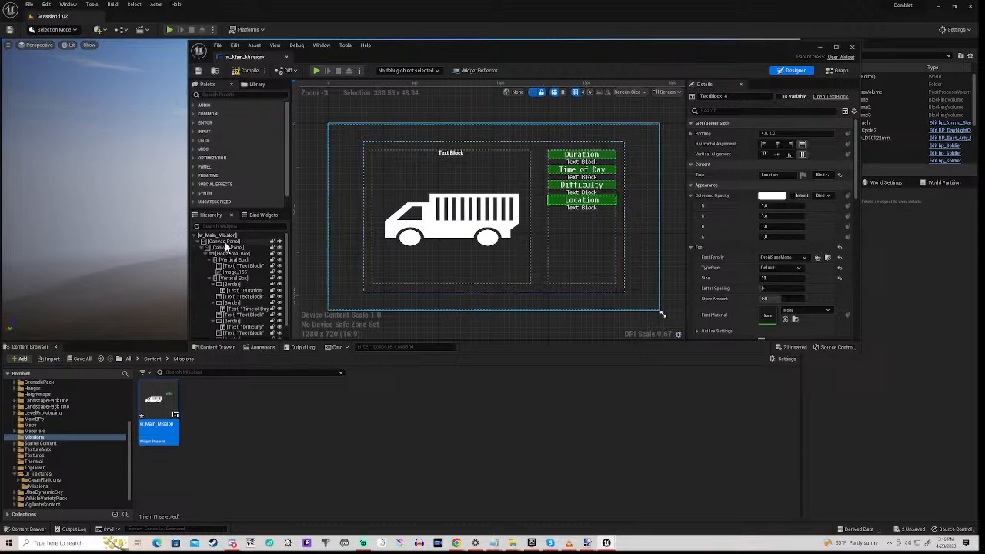
left_click(223, 242)
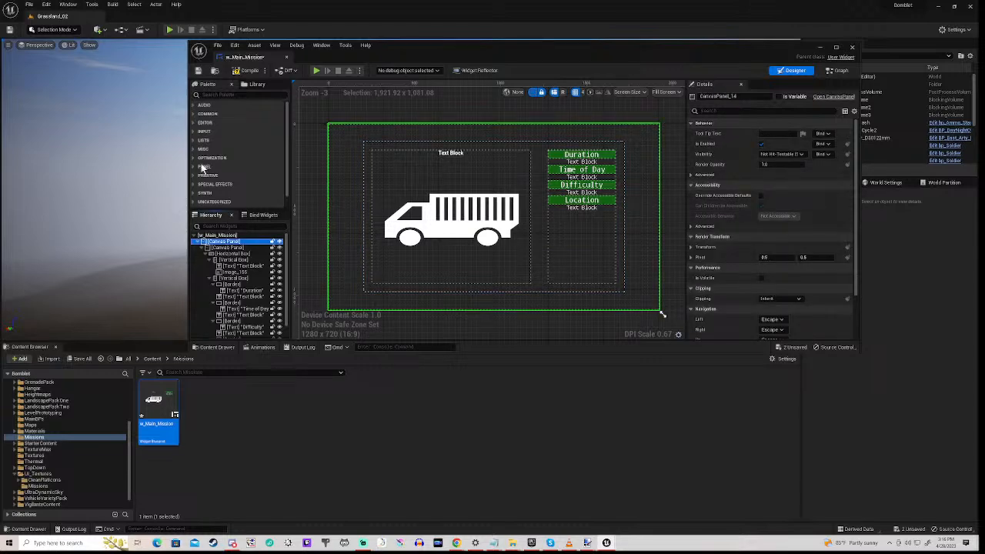
left_click(219, 95)
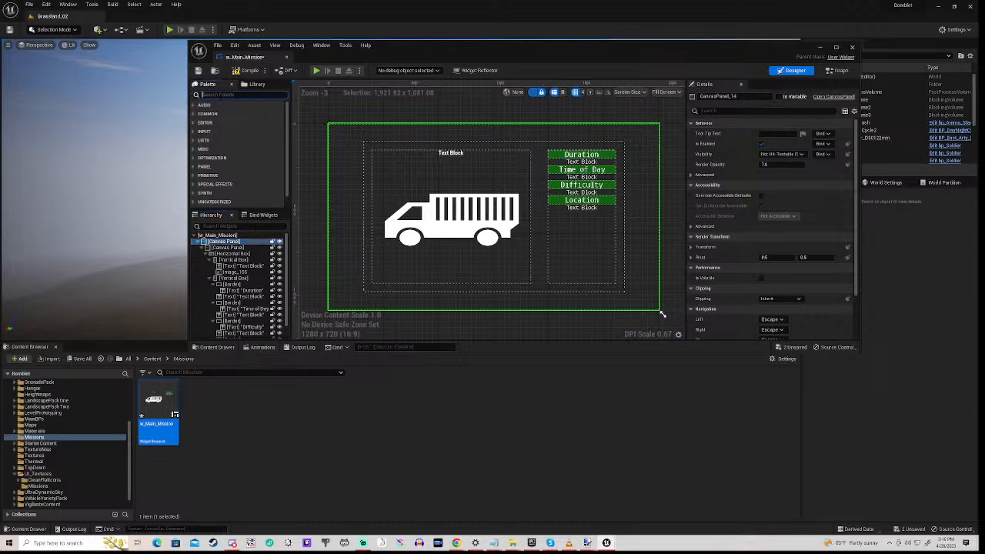
type("image")
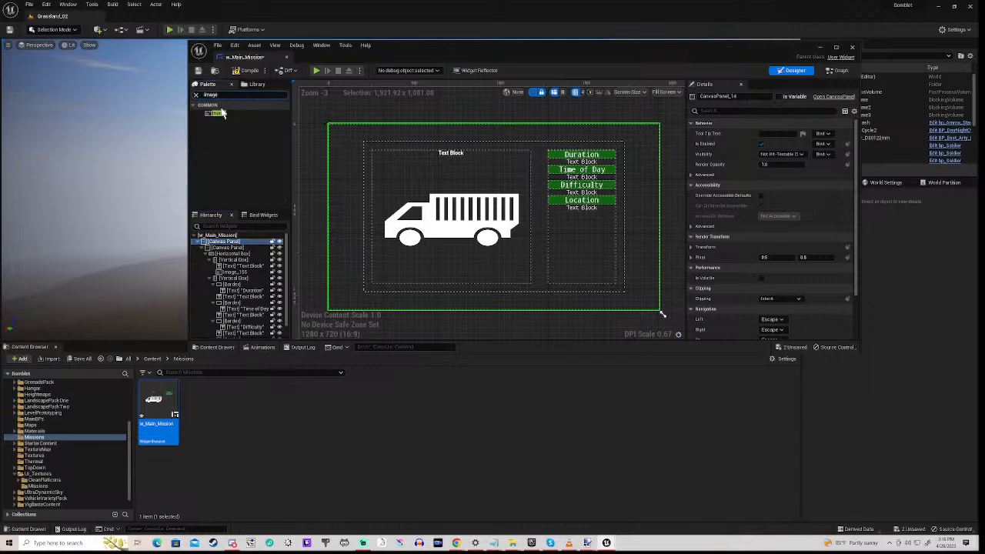
left_click_drag(222, 114, 229, 247)
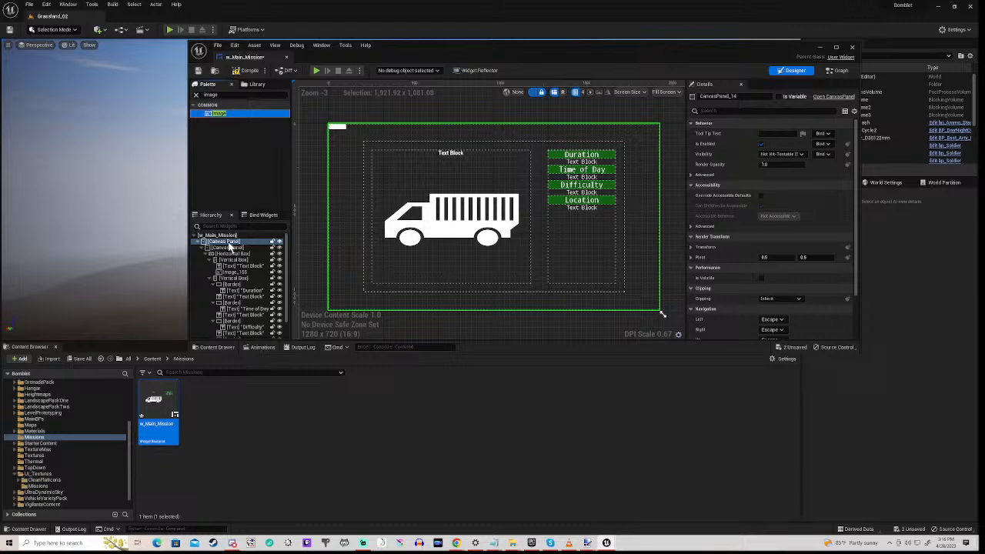
Rename the new image widget imgworld and assign the worldmap_transp texture from UI_Textures/Missions as its brush image.
left_click_drag(286, 263, 290, 301)
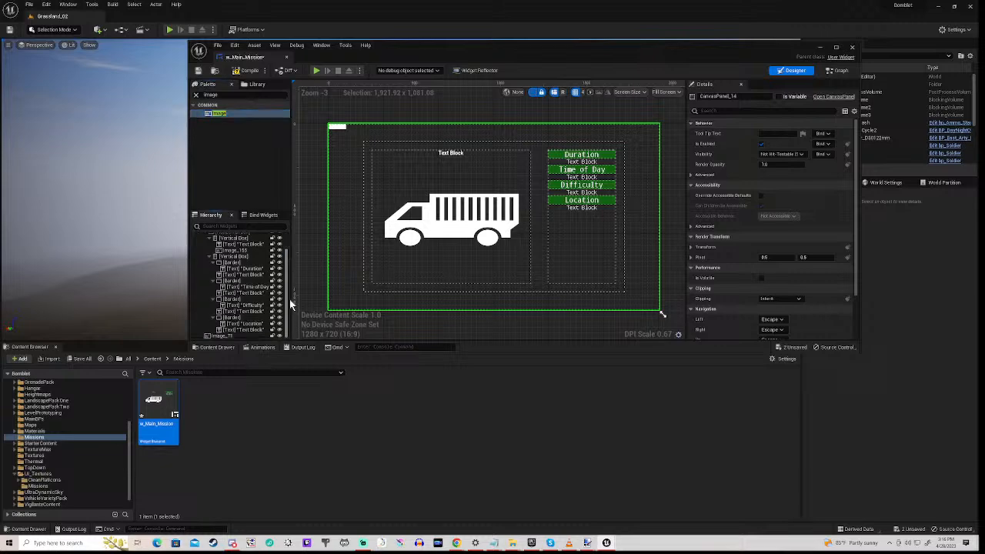
left_click(223, 336)
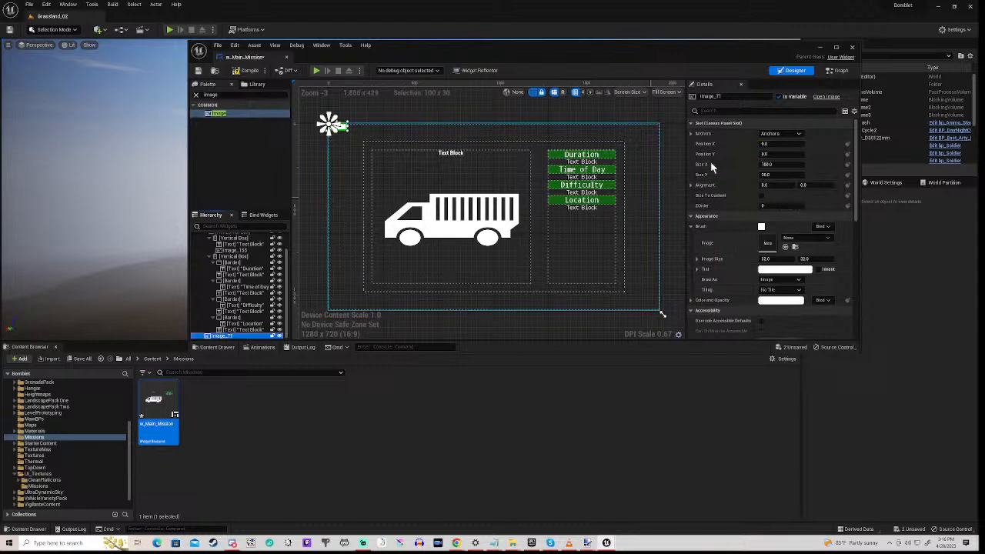
left_click(710, 96)
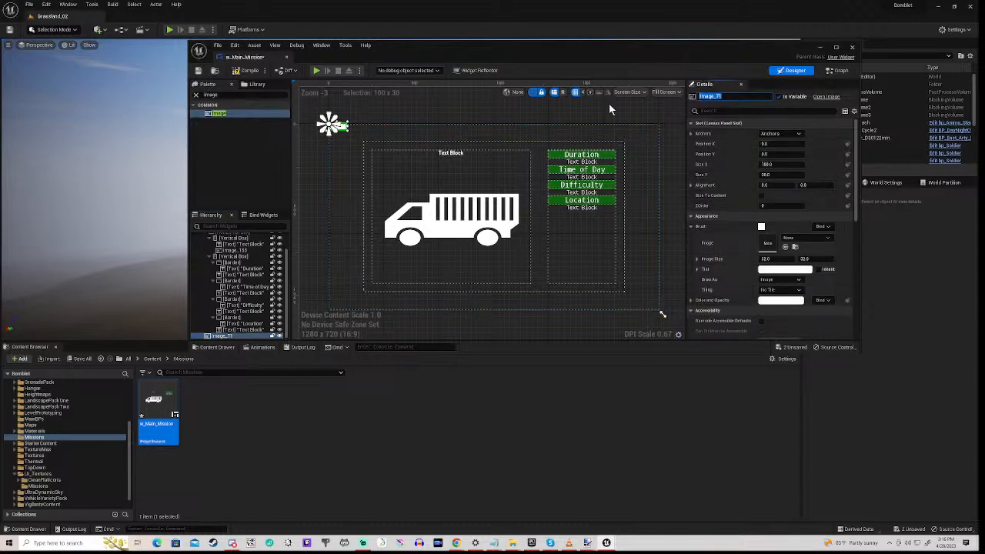
type("In")
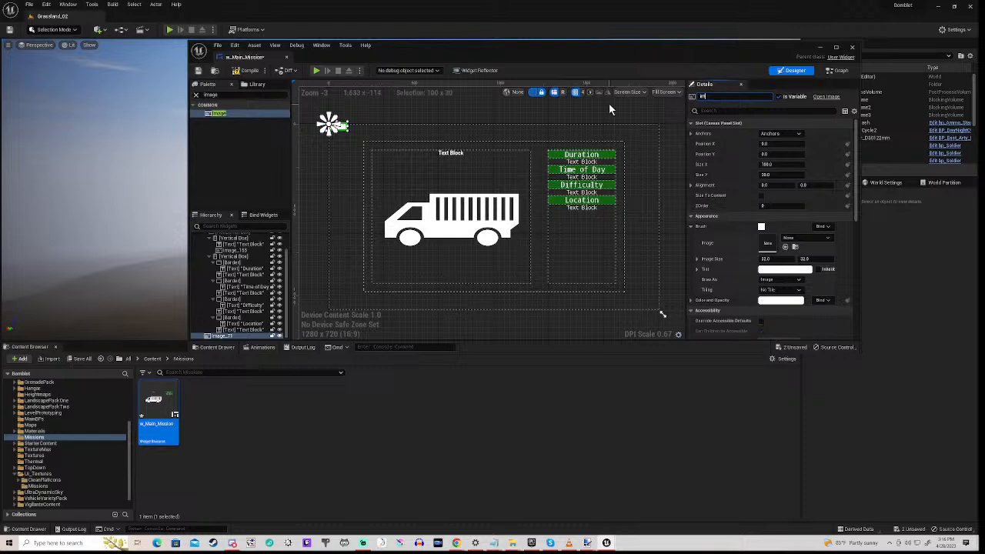
type("gWorld")
key("Return")
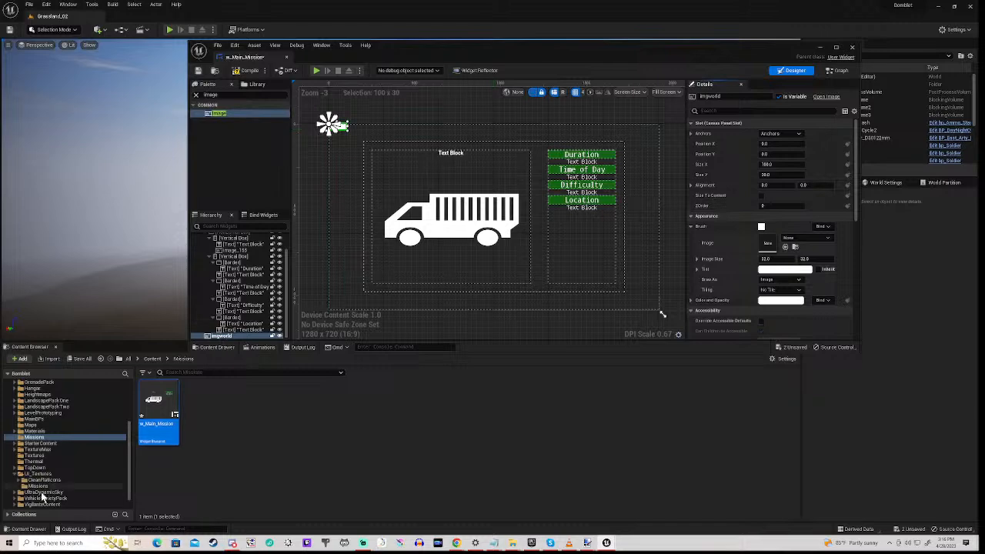
left_click(69, 486)
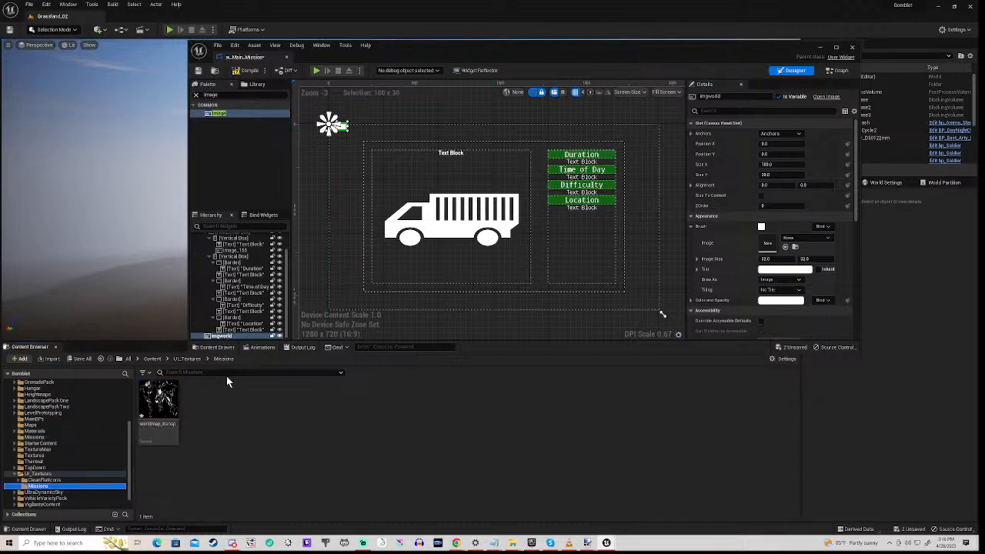
left_click_drag(154, 404, 770, 243)
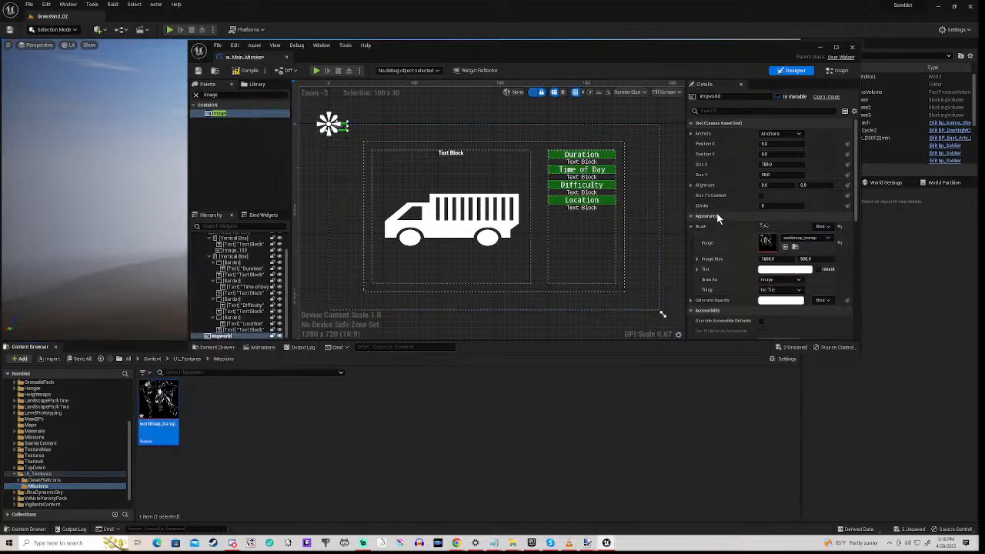
Anchor imgworld to stretch across the full canvas and set its Offset Right and Offset Bottom to 0.
left_click(787, 134)
left_click(848, 241)
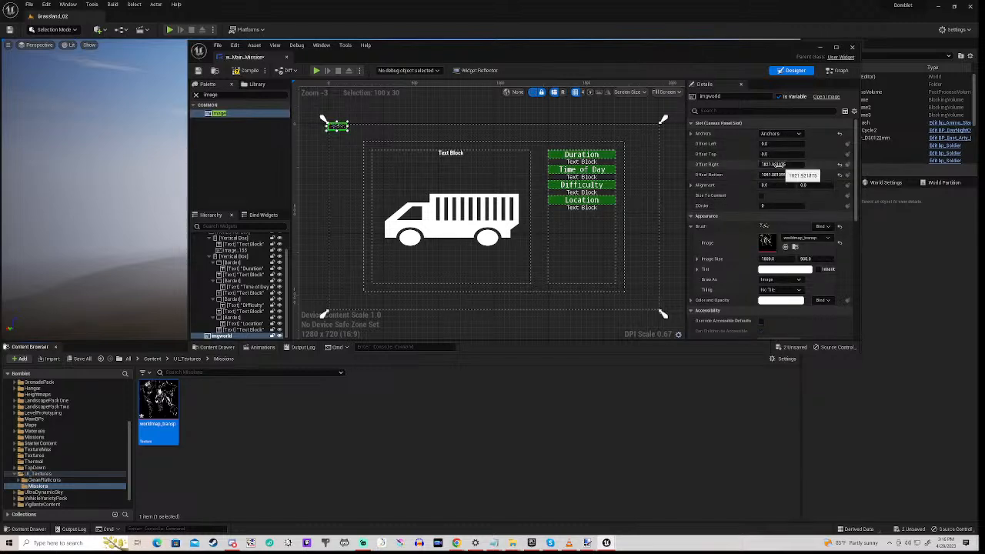
left_click(782, 164)
type("0")
key("Tab")
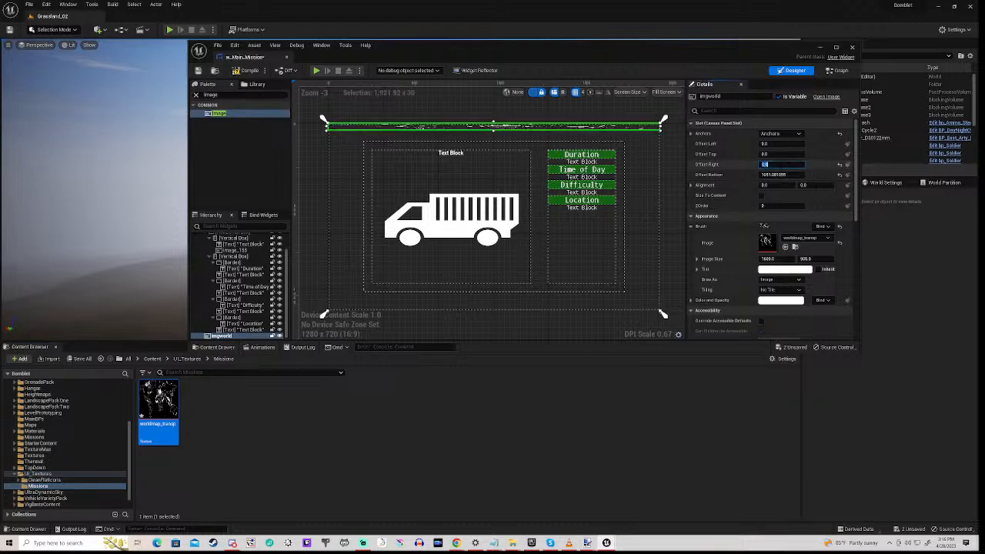
type("0")
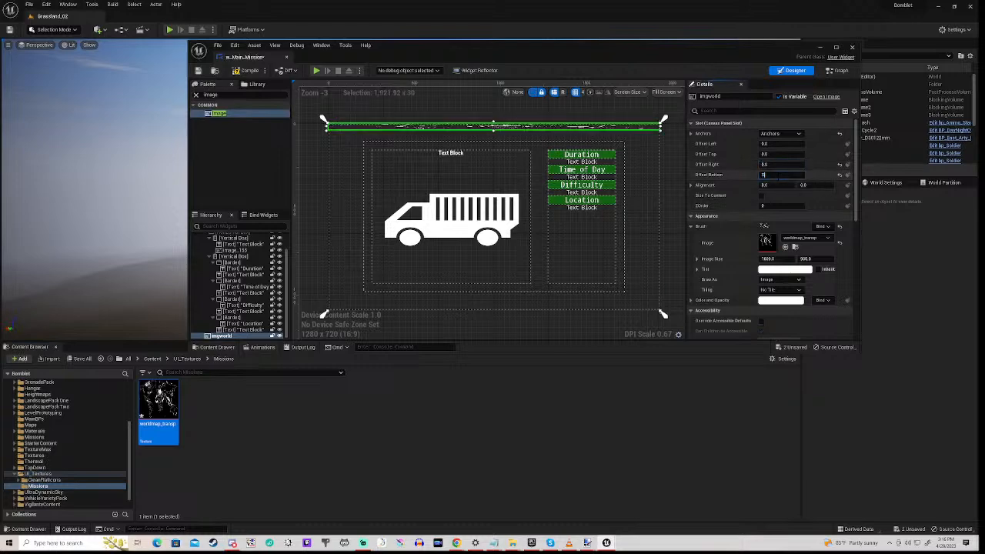
key("Return")
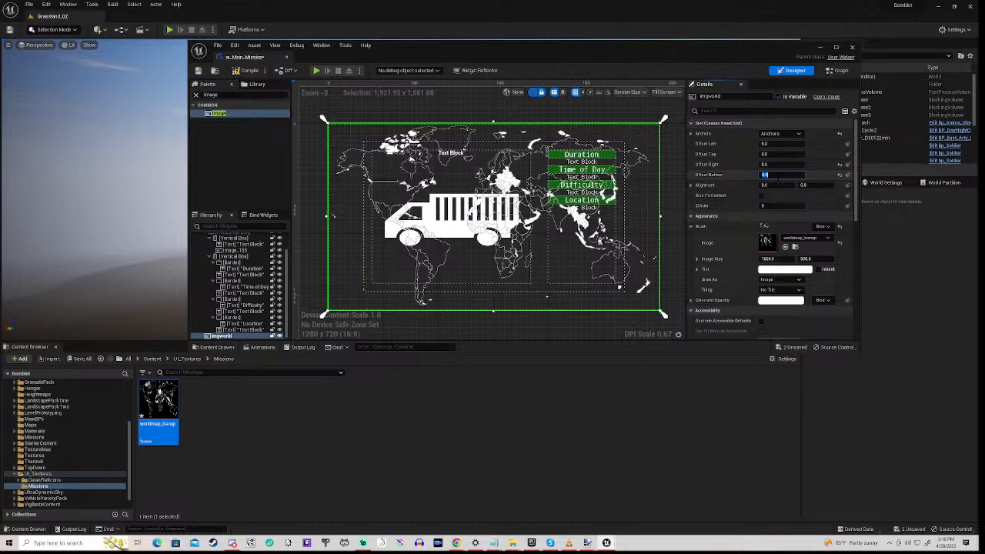
Select imgworld and change its brush tint to a bright green.
left_click(312, 187)
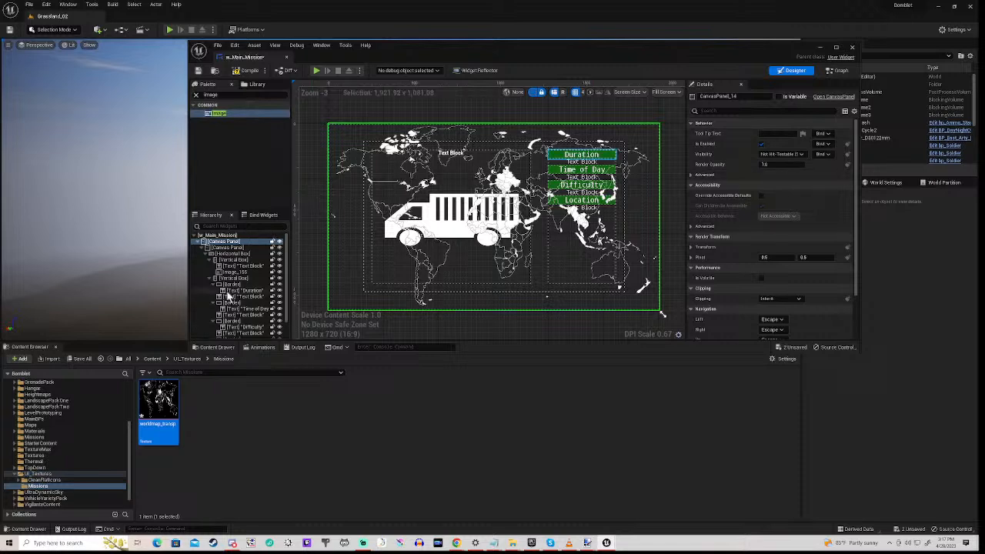
scroll(228, 297, "down", 2)
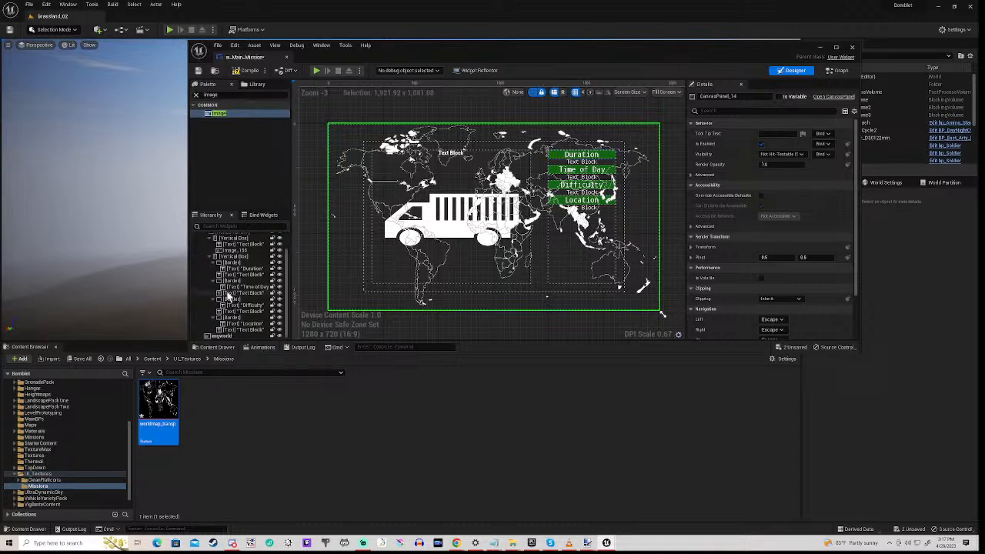
left_click(226, 336)
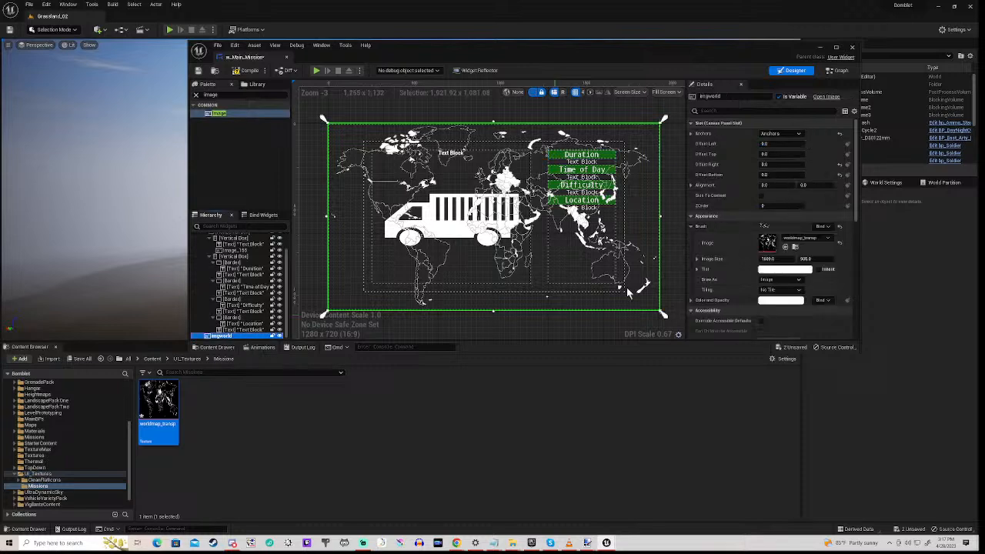
left_click(782, 270)
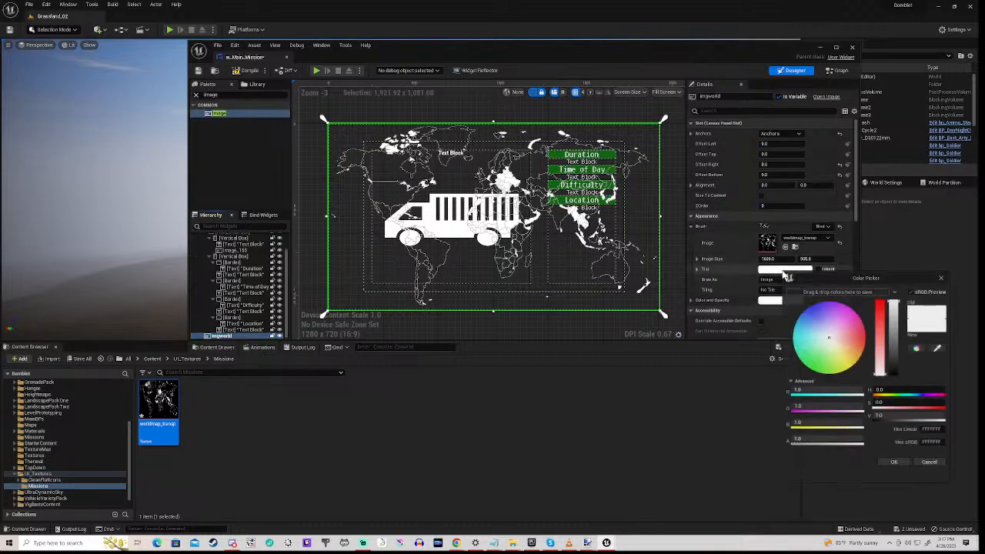
left_click(813, 372)
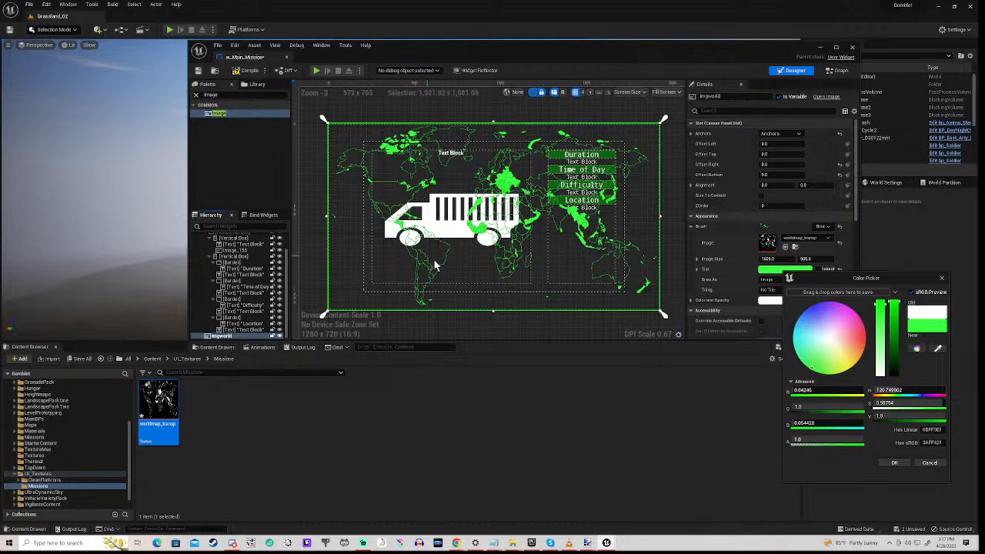
Examine how the world map overlaps the truck image and the mission entries in the designer.
scroll(434, 256, "up", 5)
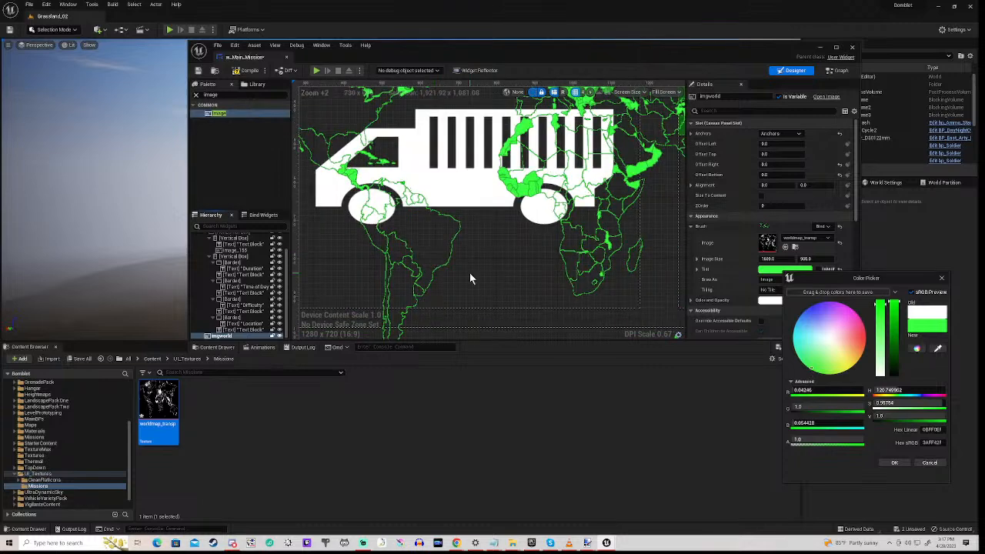
scroll(469, 272, "down", 3)
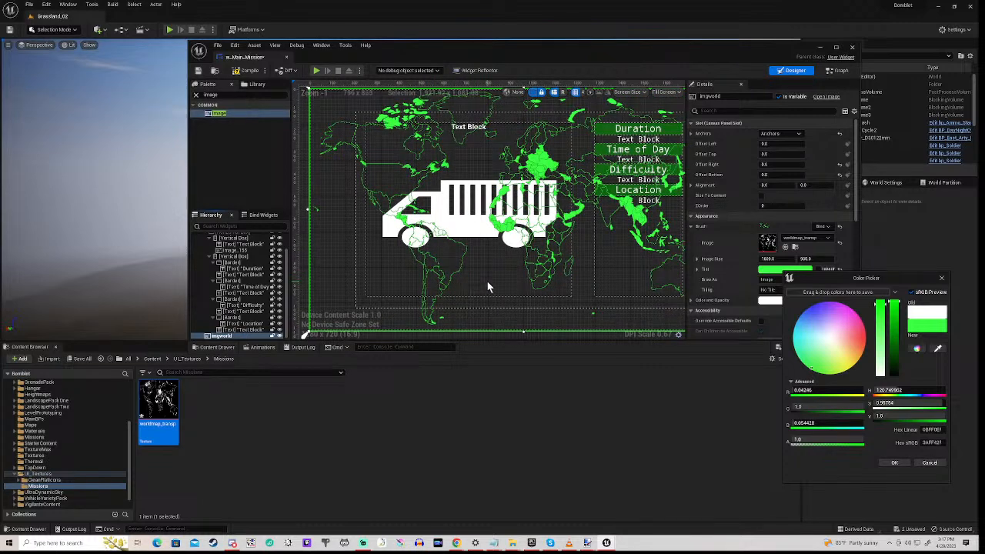
scroll(496, 277, "down", 1)
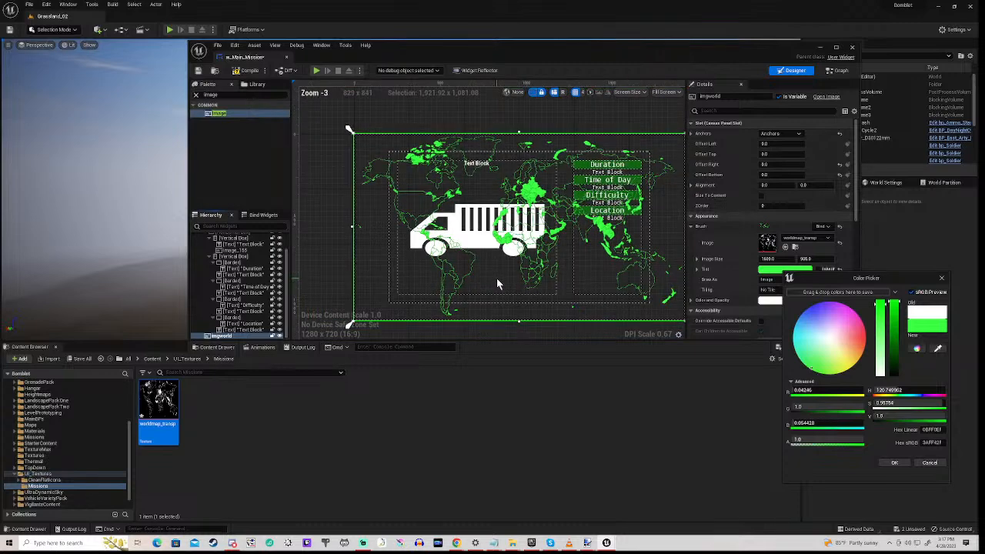
scroll(499, 263, "up", 1)
scroll(499, 268, "up", 3)
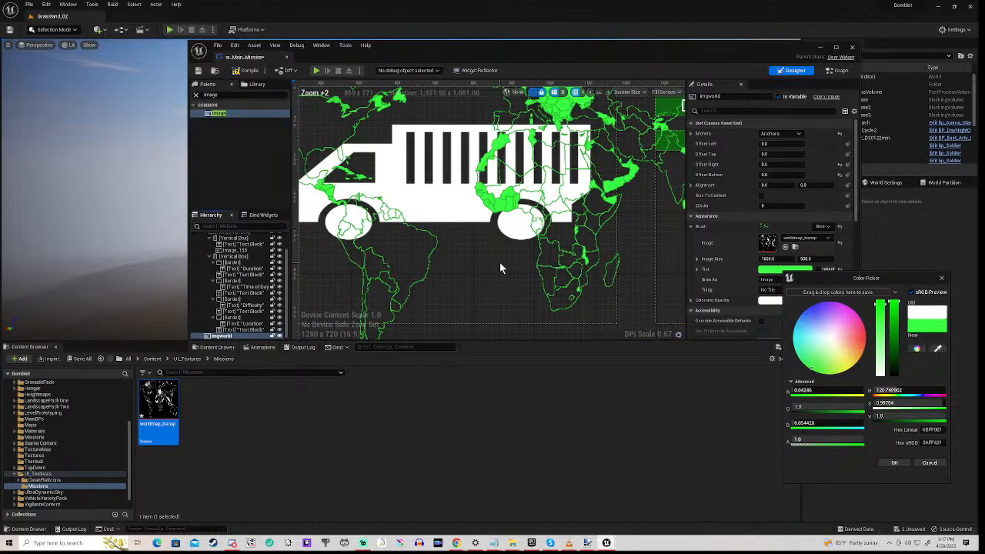
scroll(500, 268, "down", 1)
scroll(499, 268, "down", 1)
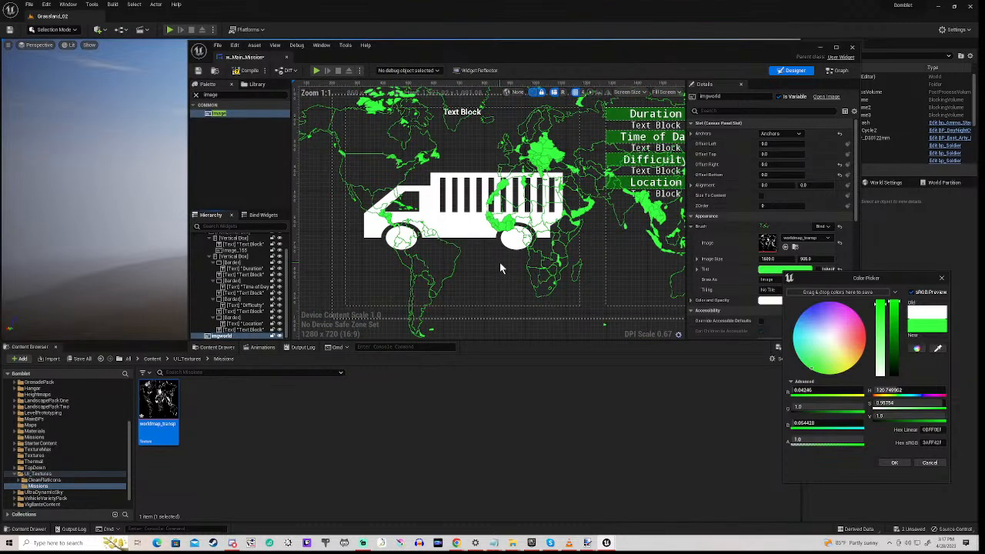
scroll(499, 268, "down", 1)
scroll(499, 268, "down", 1)
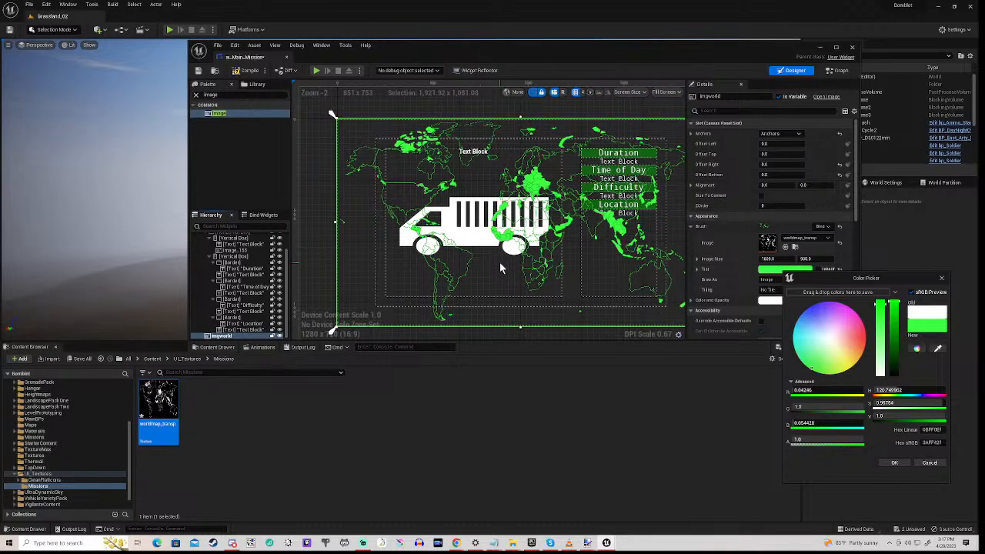
Set imgworld's ZOrder to -1.
left_click(775, 206)
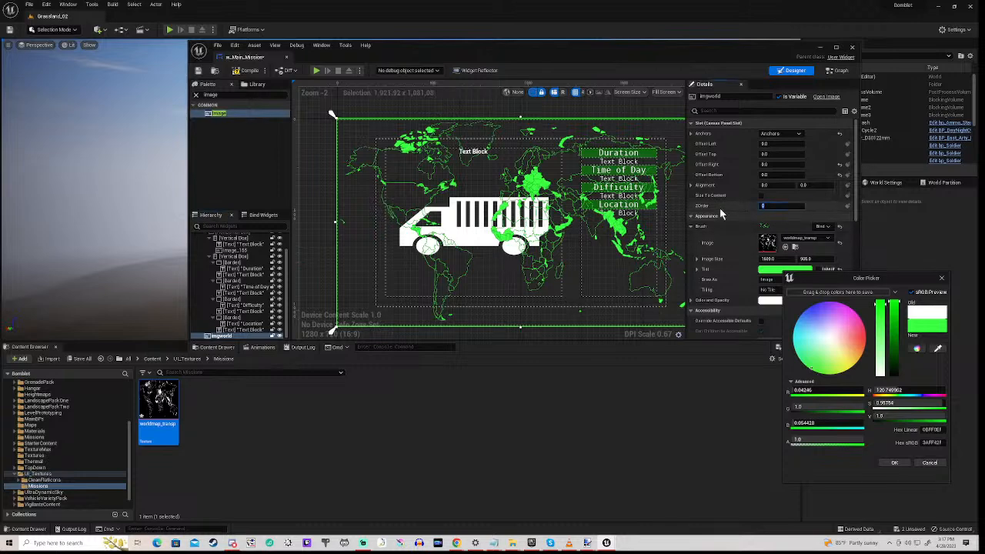
type("-1")
key("Return")
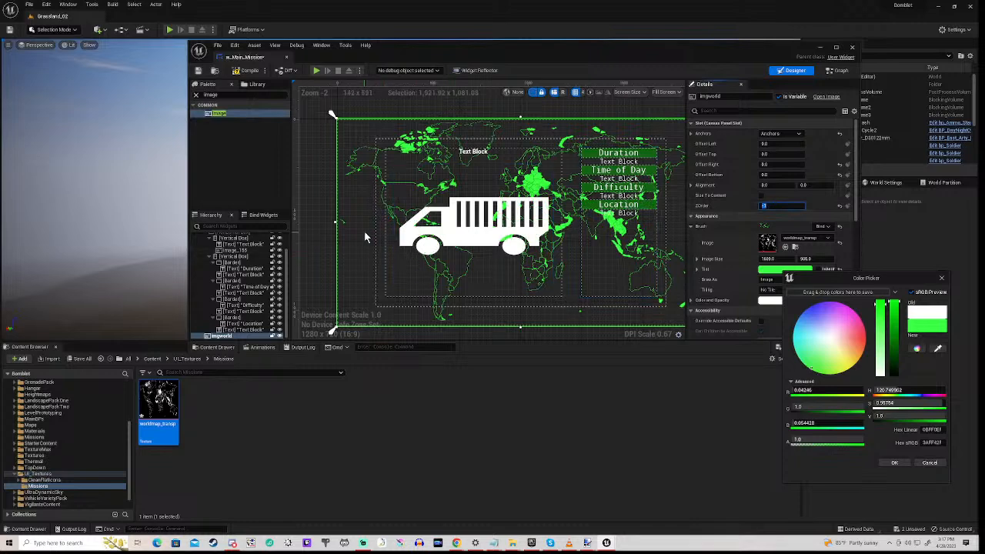
scroll(364, 231, "down", 1)
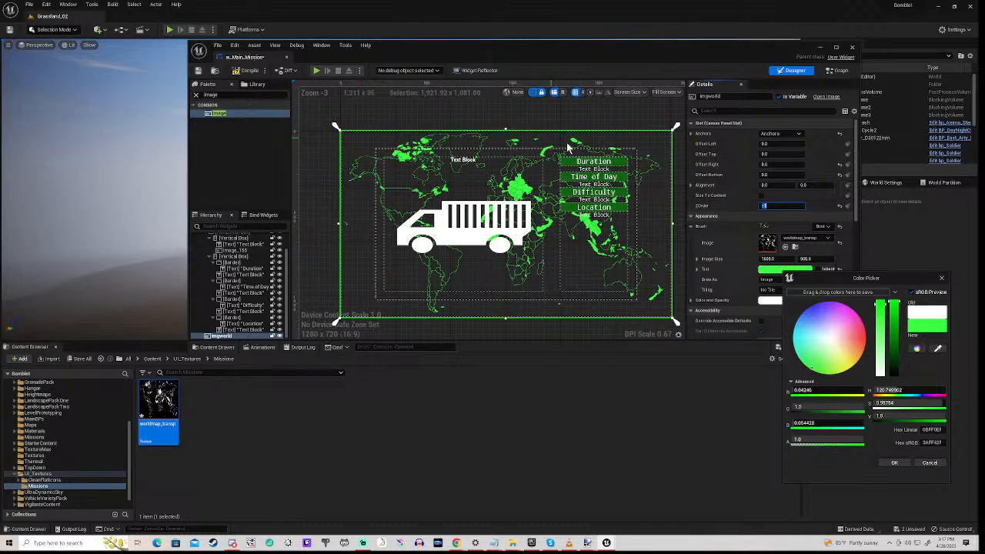
Wrap the imgworld image with a Border.
right_click(221, 338)
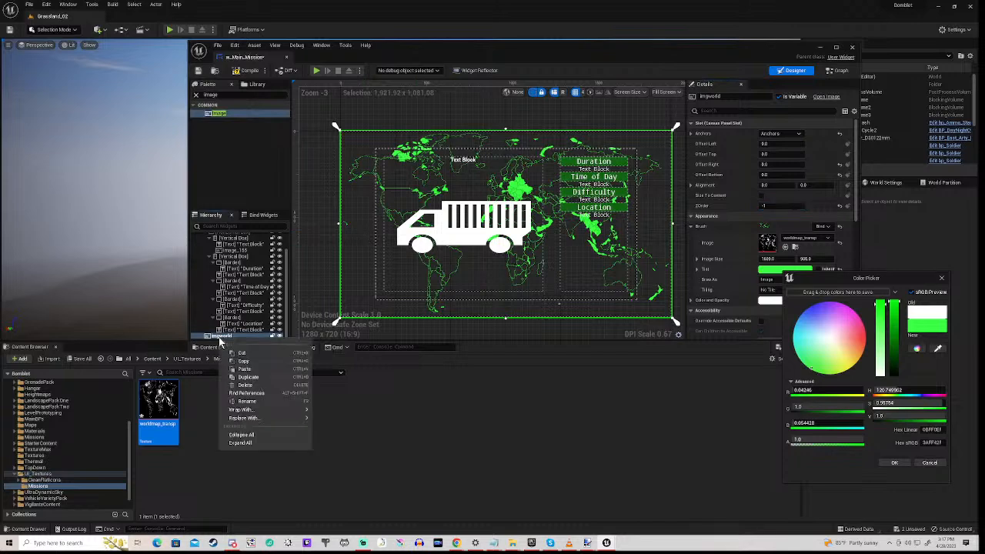
mouse_move(245, 409)
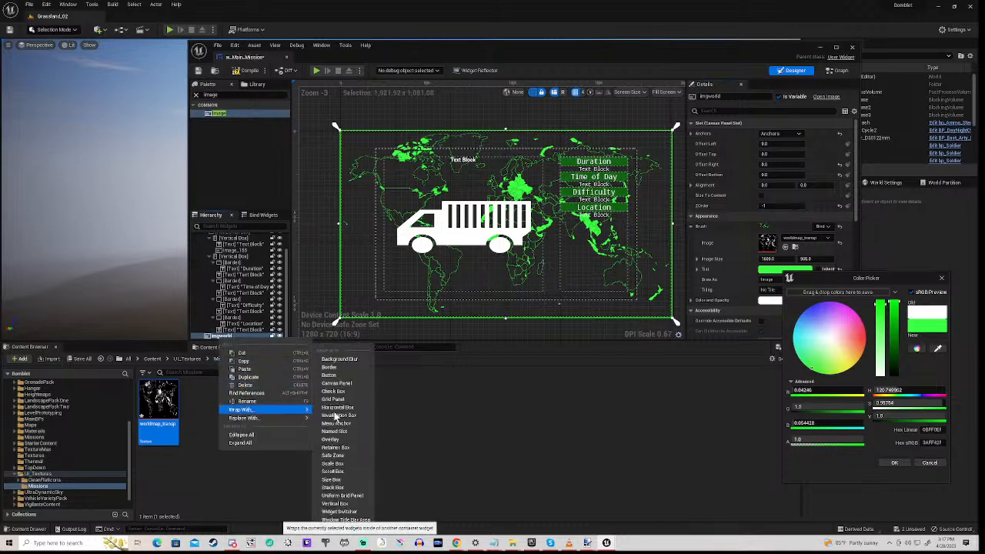
mouse_move(275, 409)
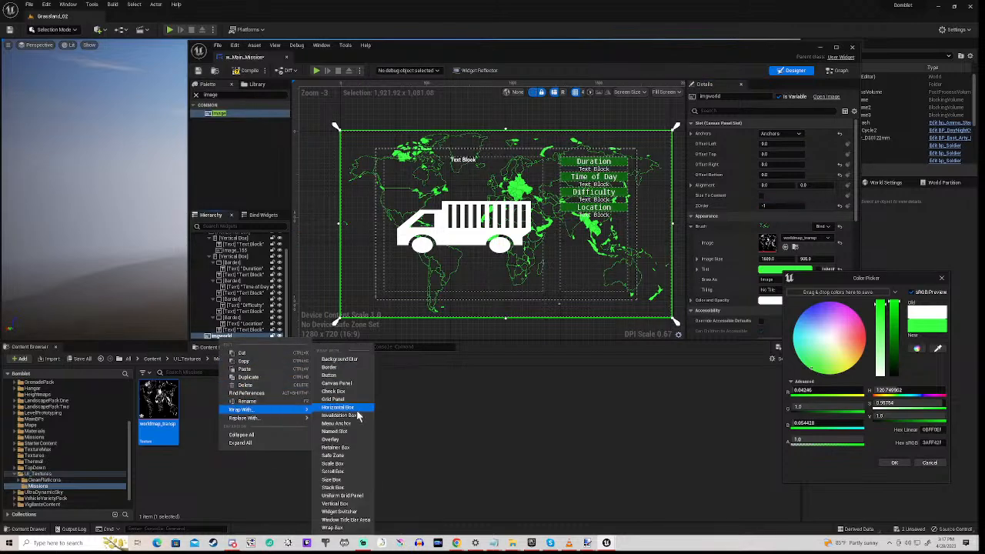
left_click(343, 368)
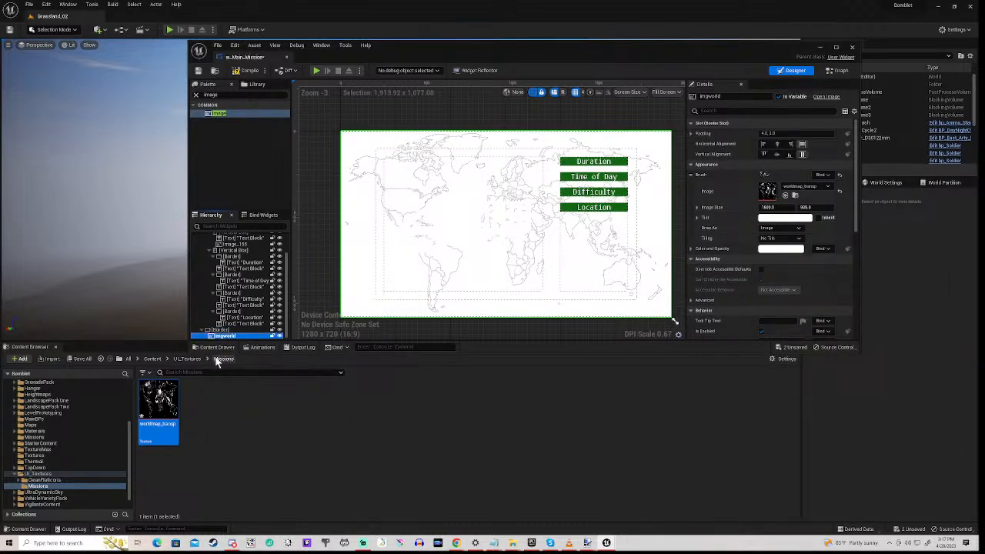
Make the new border around imgworld fully transparent by setting its brush tint alpha to 0.
left_click(226, 330)
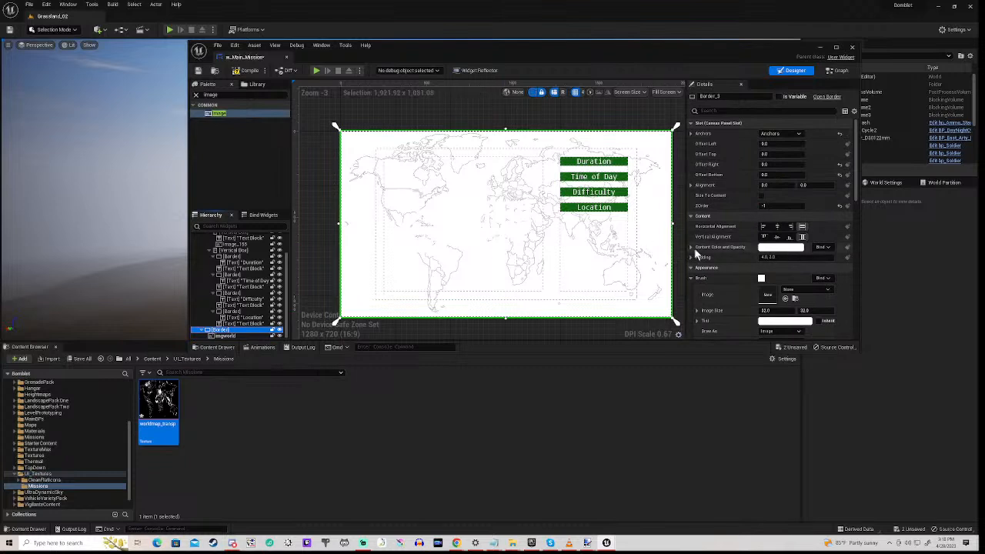
scroll(694, 248, "down", 2)
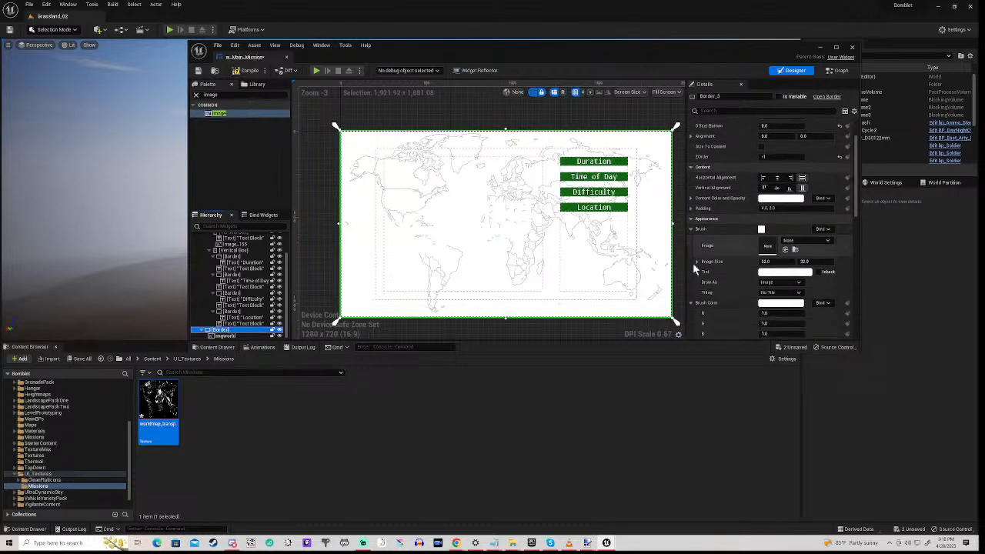
left_click(783, 272)
left_click(812, 441)
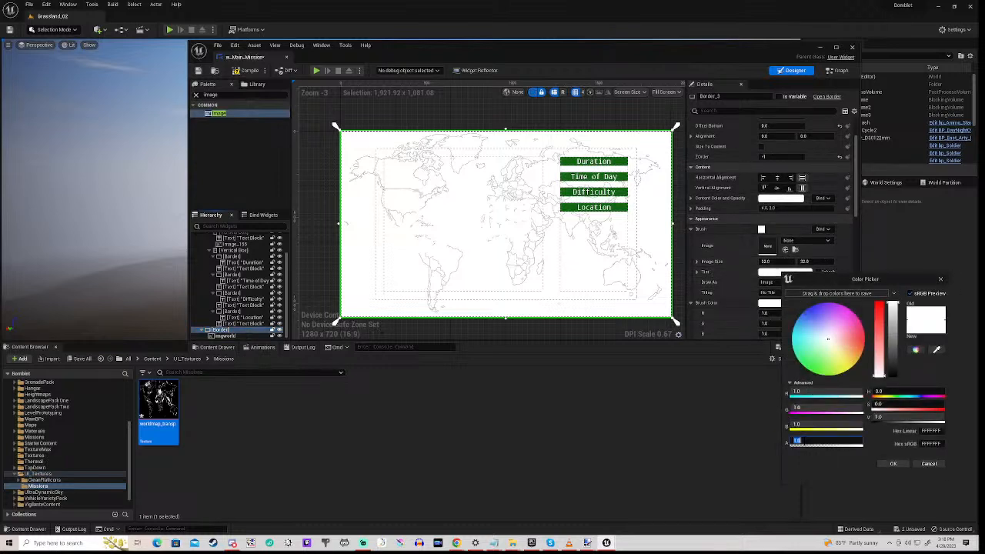
type("0")
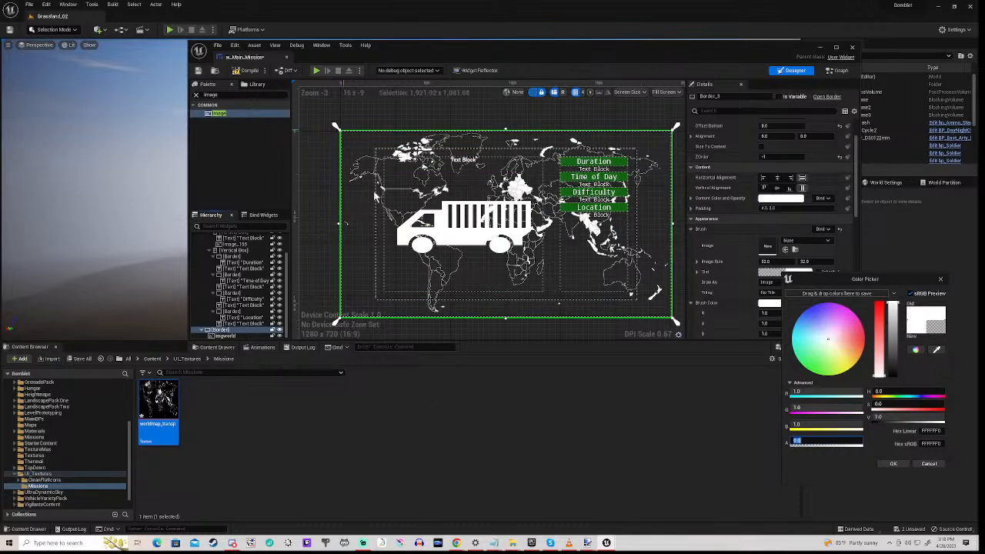
Set the map border's left, top, right and bottom offsets to 25 each.
scroll(835, 185, "up", 2)
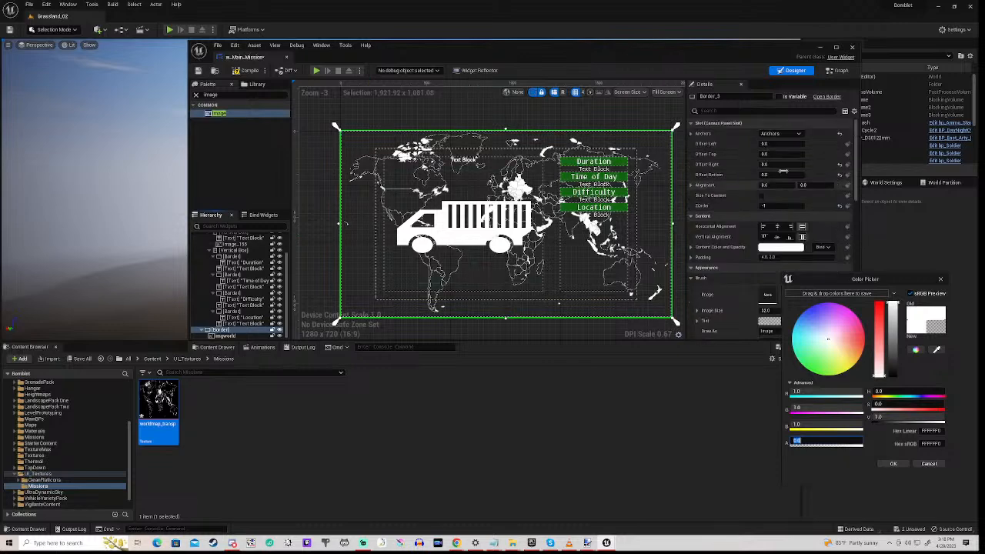
left_click(770, 145)
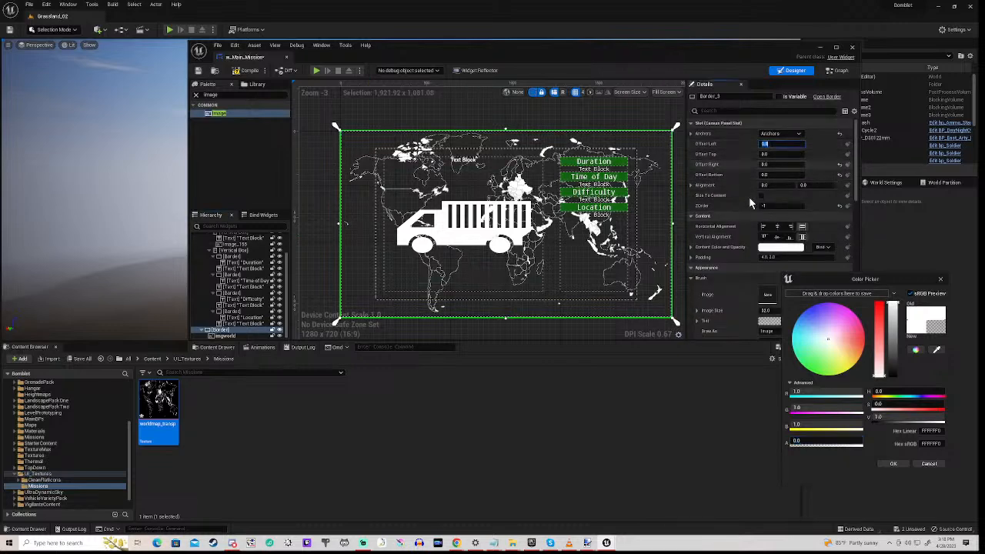
type("25")
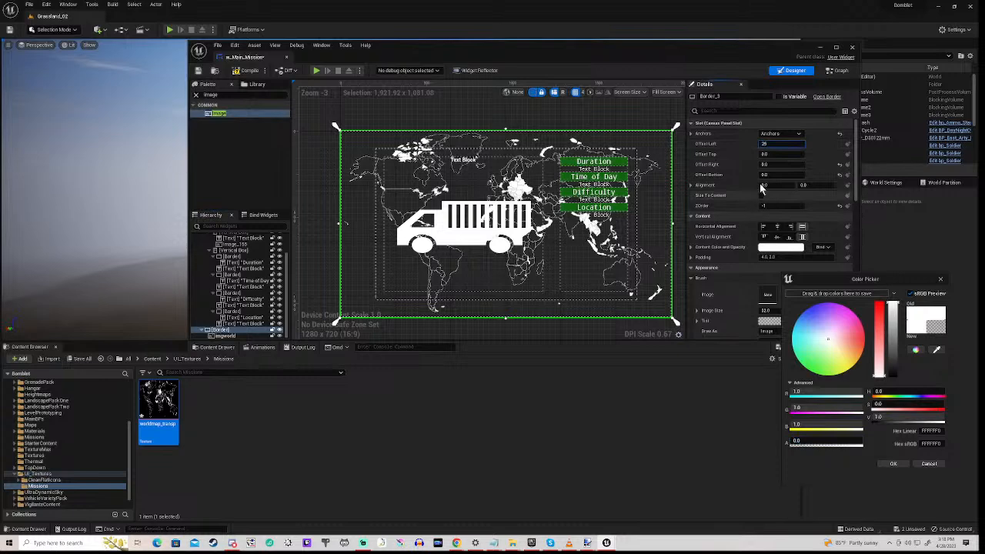
key("Return")
left_click(768, 154)
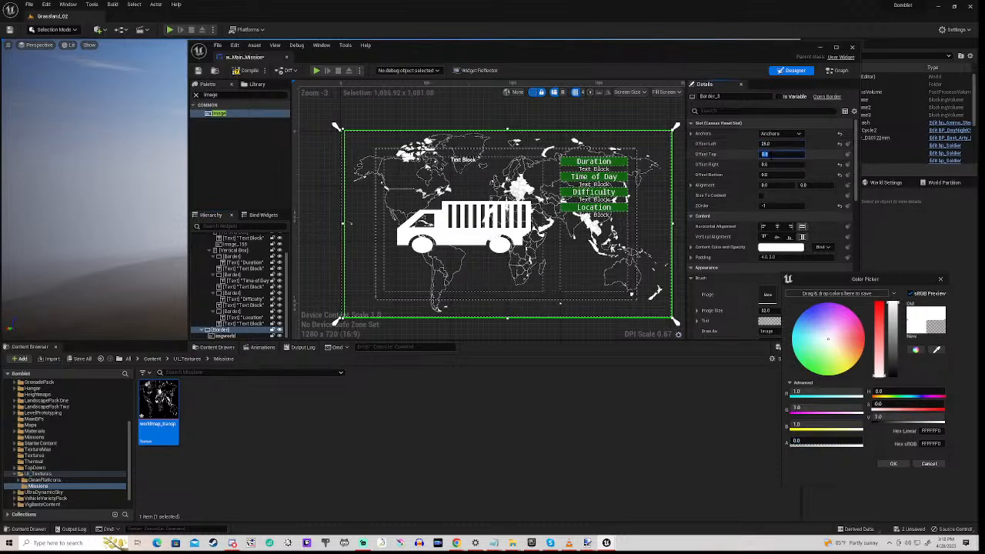
type("25")
key("Tab")
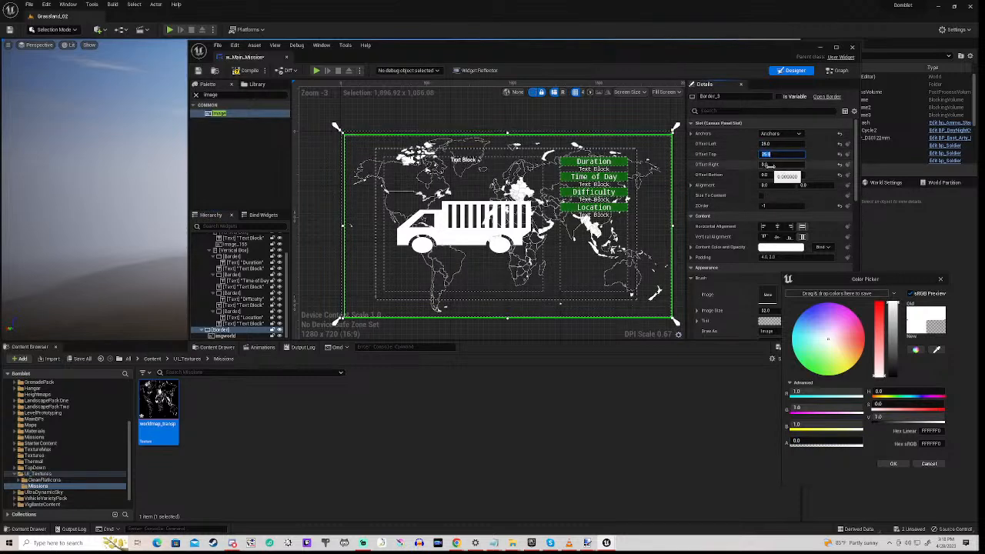
type("2")
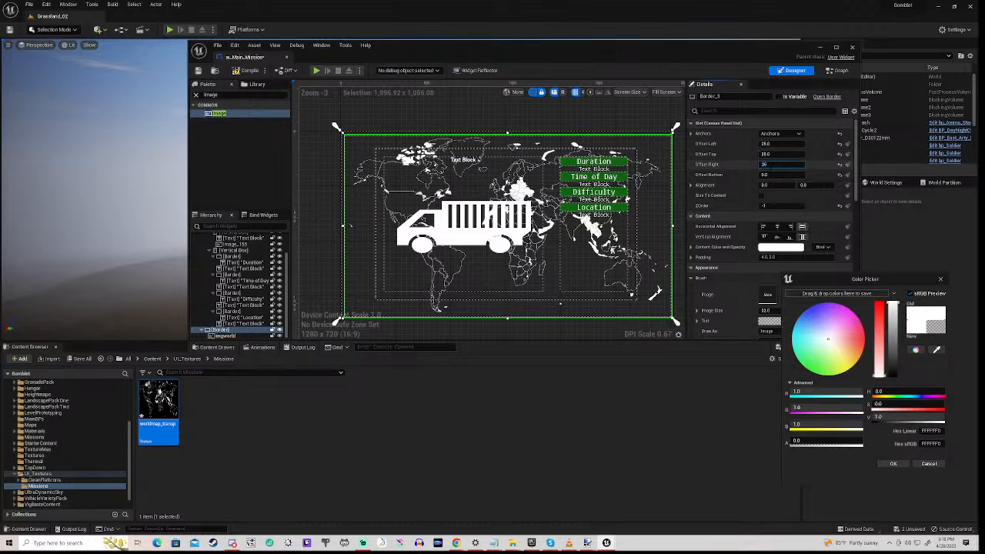
type("5")
key("Tab")
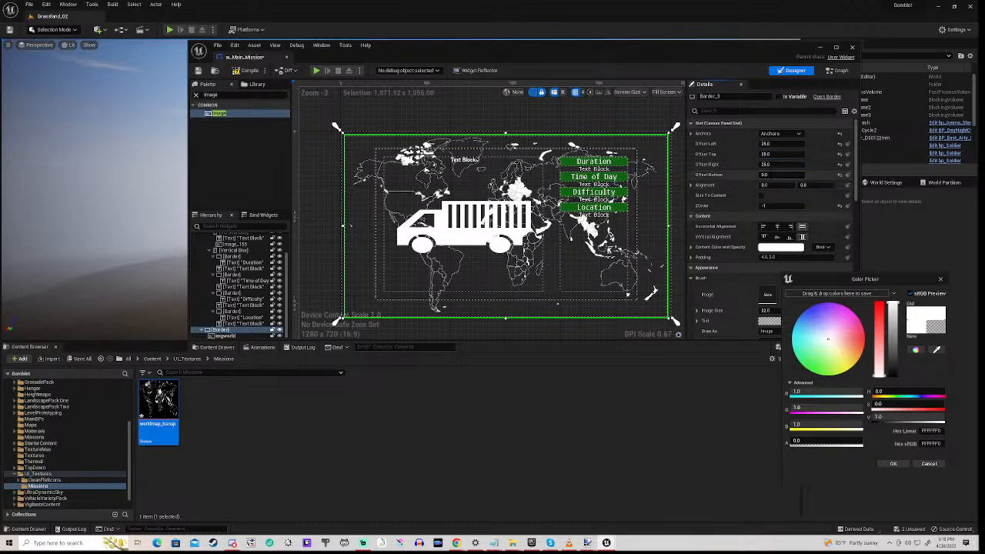
type("25")
key("Return")
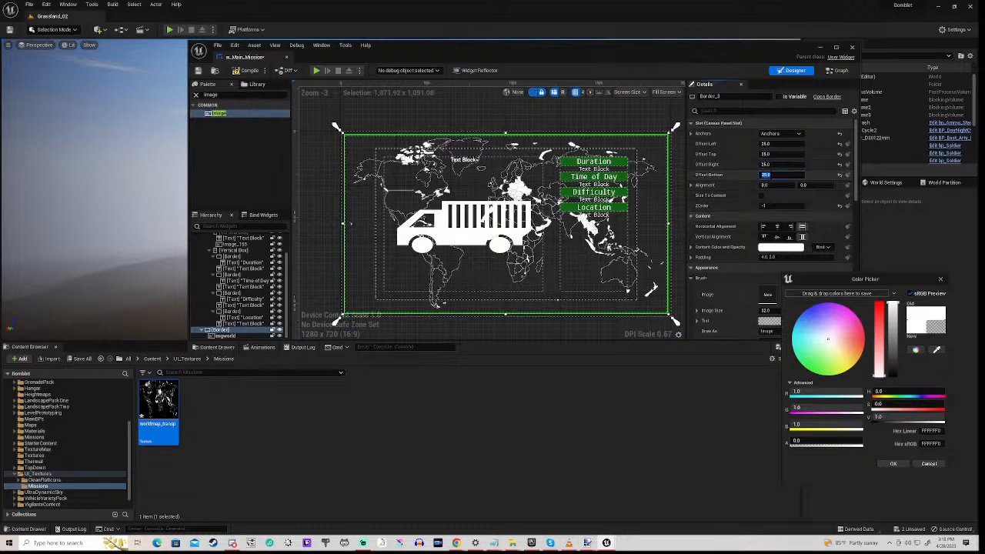
left_click(311, 209)
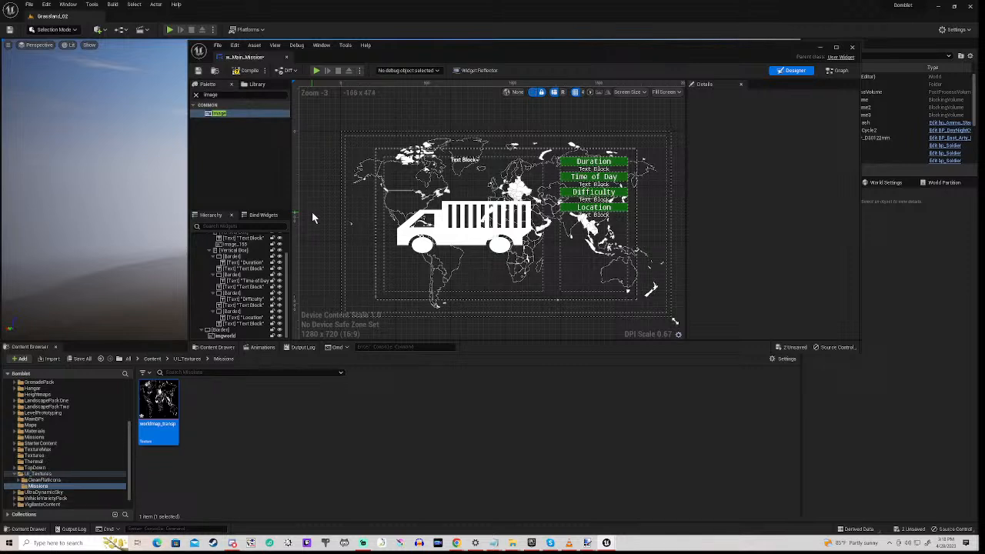
Tint the imgworld image's brush a medium-bright green with a value of about 0.73.
left_click(225, 337)
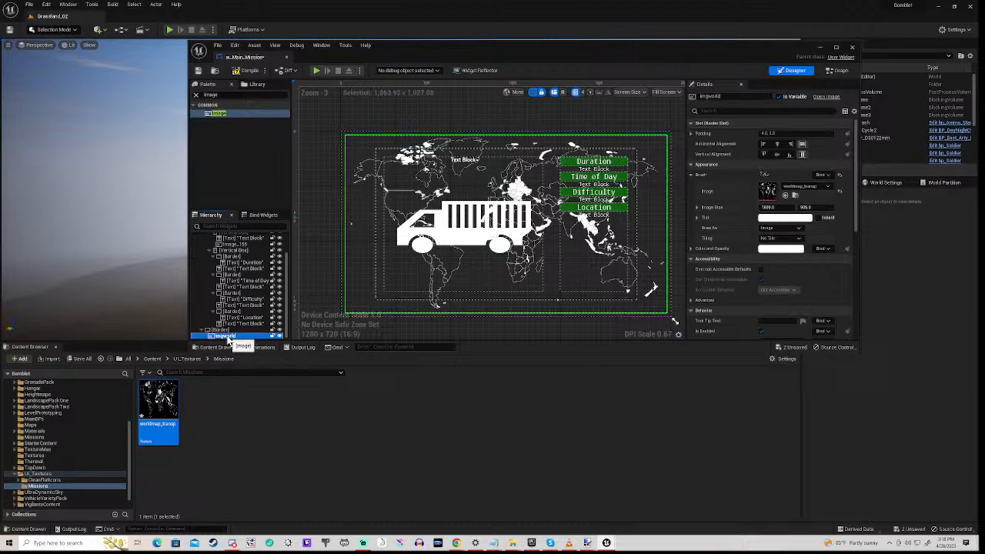
left_click(774, 219)
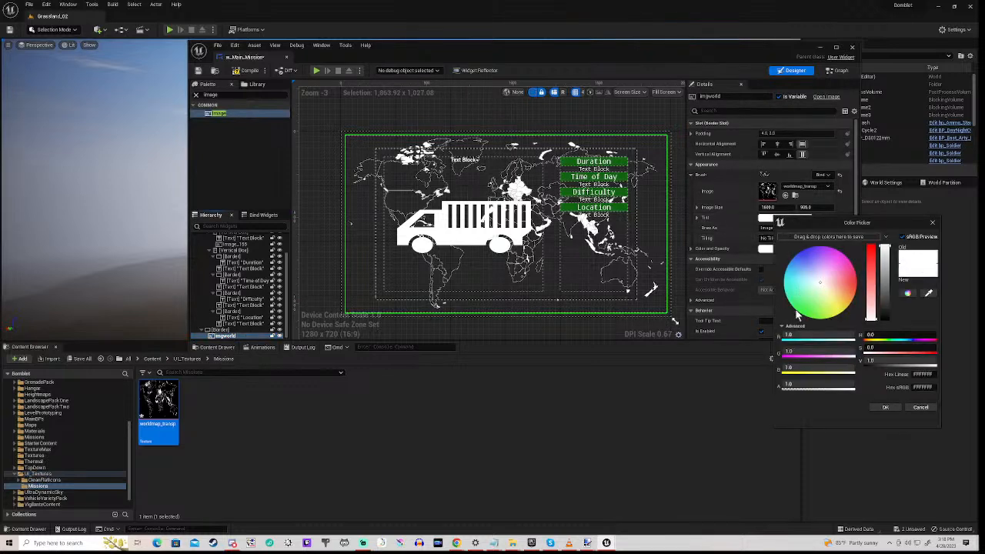
left_click(799, 312)
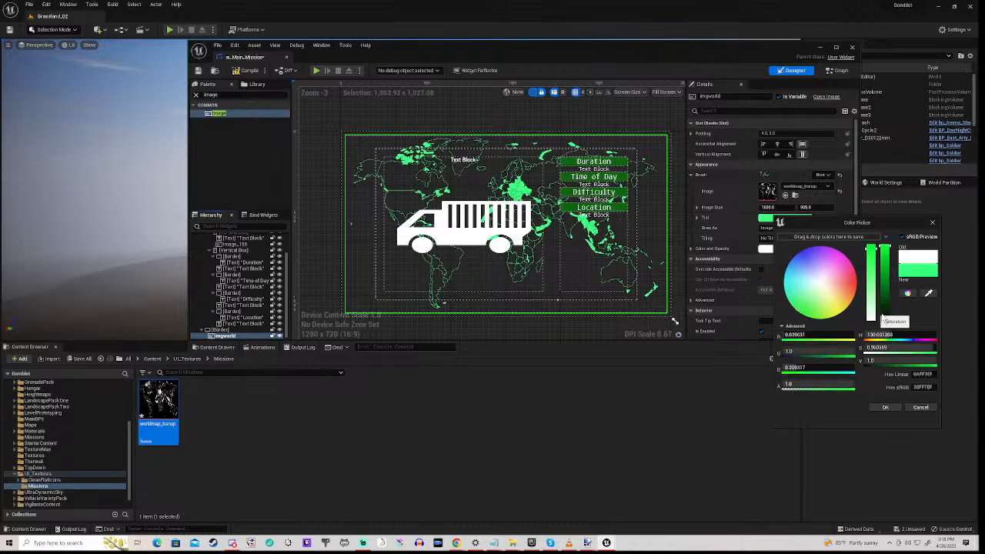
left_click(886, 314)
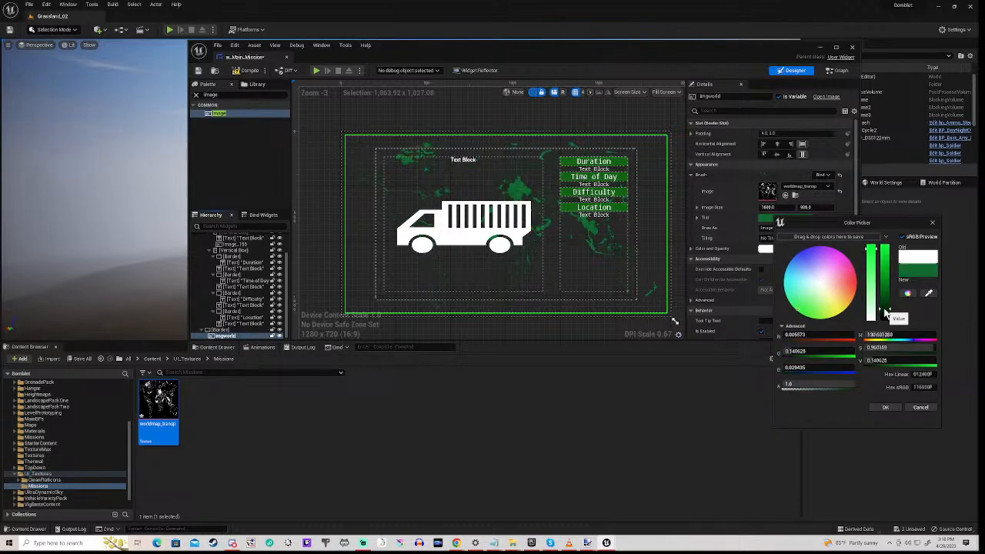
left_click(886, 309)
left_click_drag(886, 307, 887, 269)
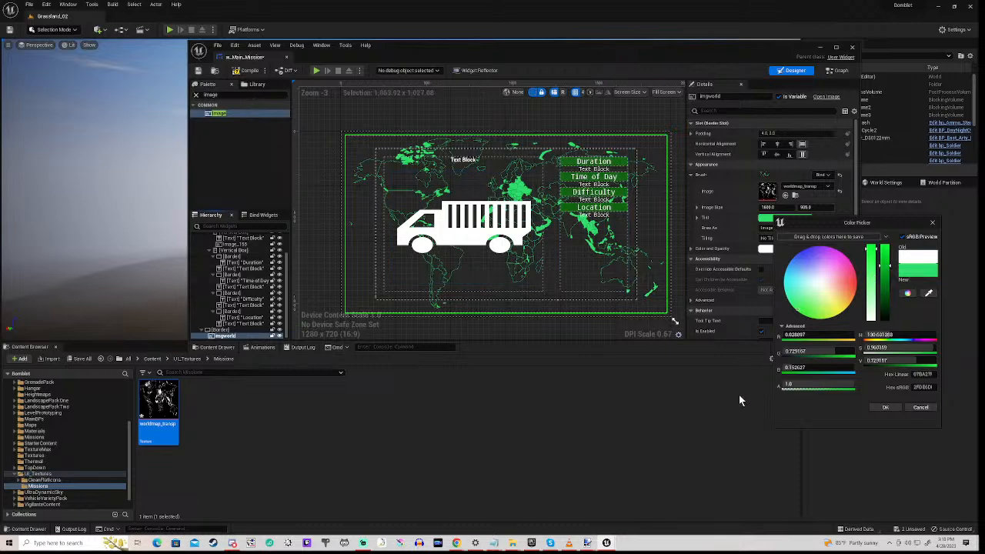
left_click(885, 407)
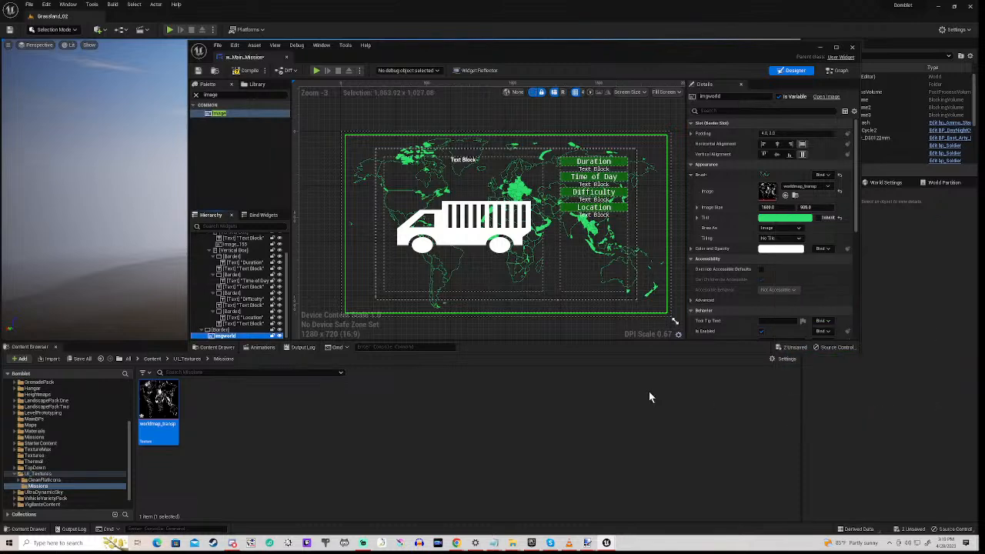
Wrap the Vertical Box holding the Duration, Time of Day, Difficulty and Location entries with a Border.
left_click(587, 267)
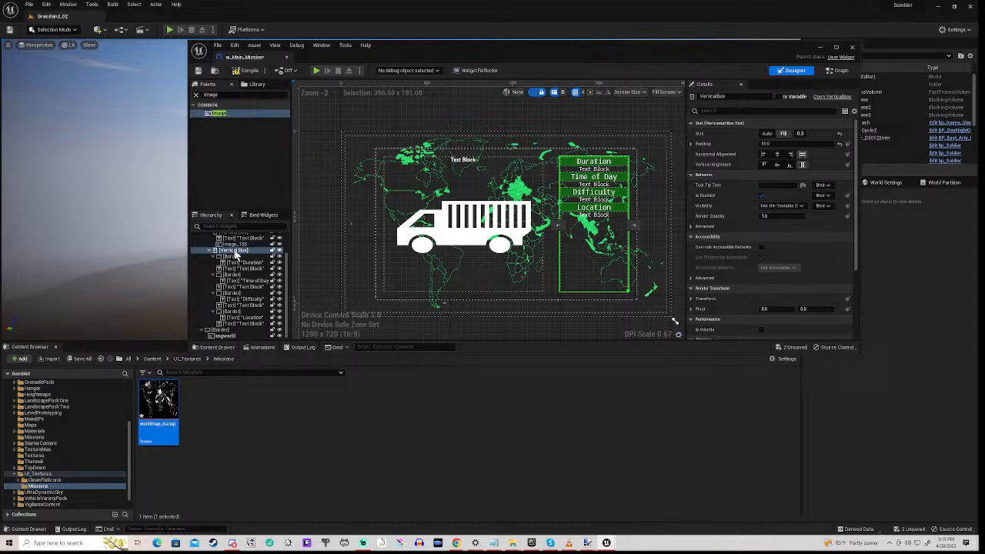
right_click(236, 252)
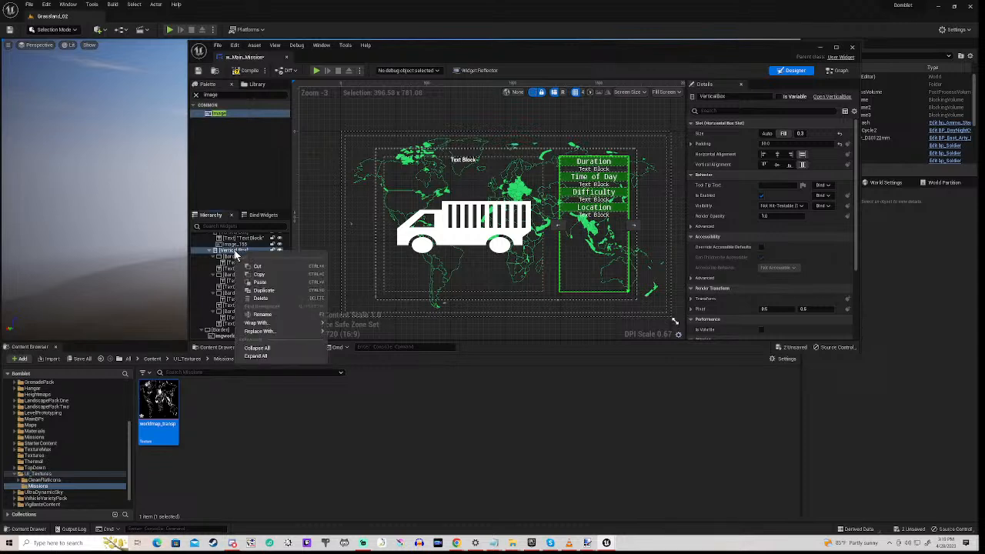
mouse_move(255, 322)
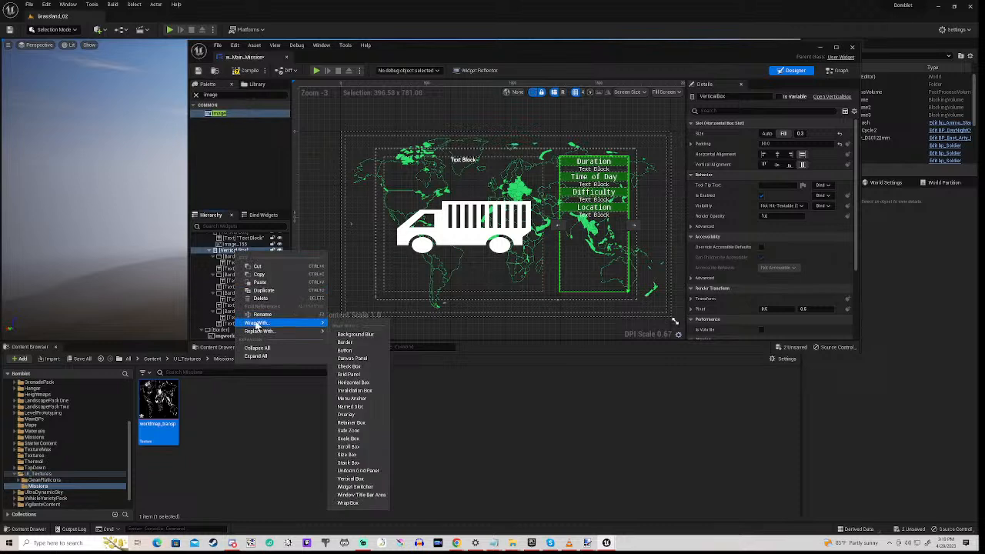
left_click(355, 342)
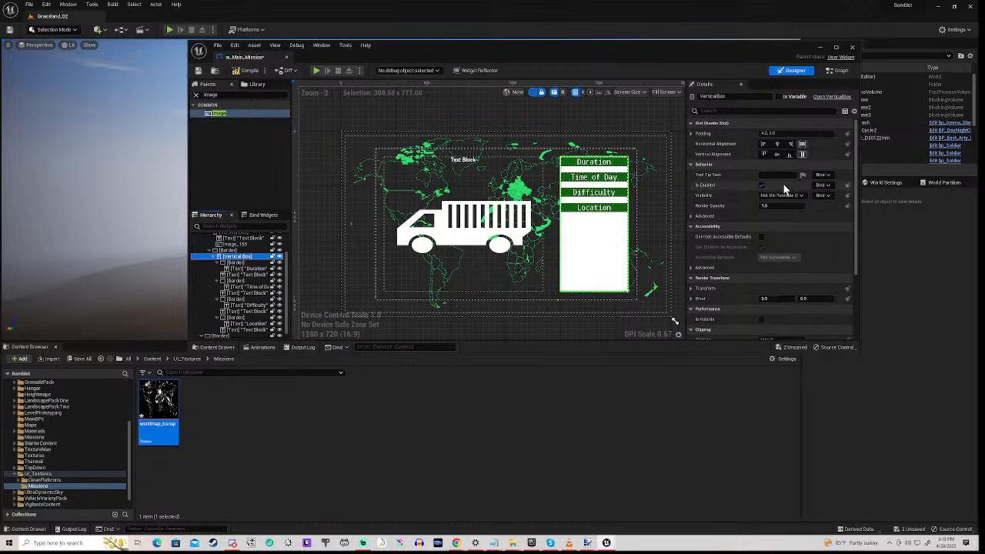
Set the brush tint of the border around the mission details box to black and compile the widget.
left_click(230, 251)
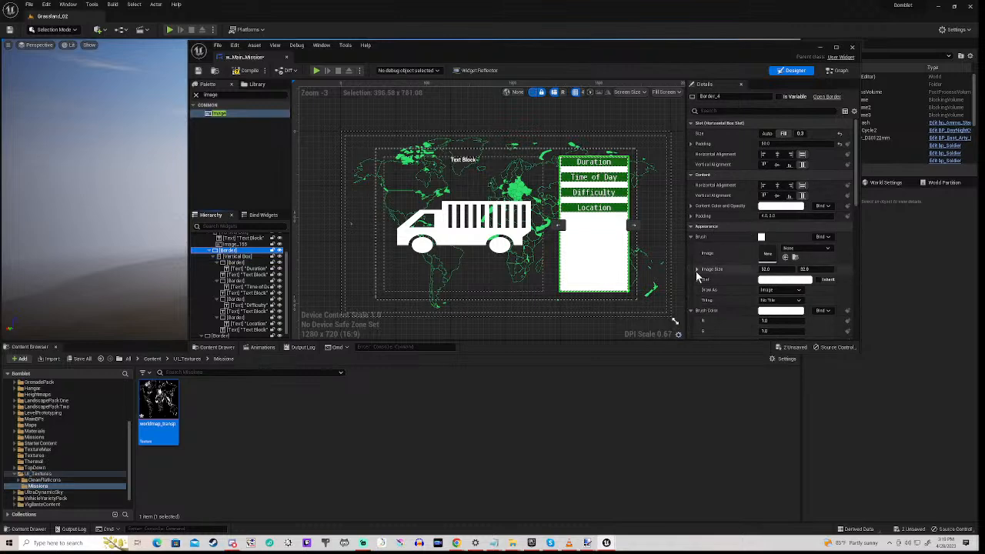
left_click(779, 282)
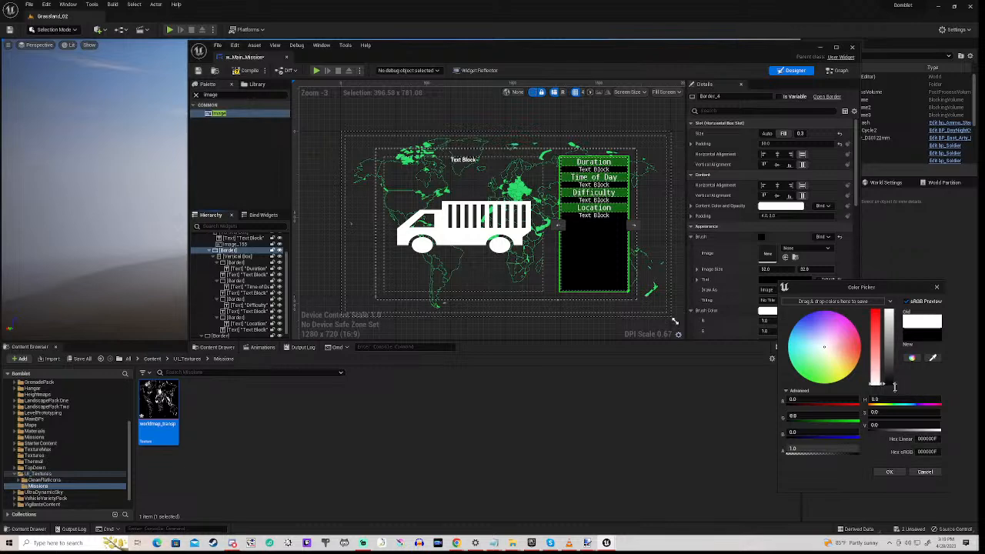
left_click(889, 472)
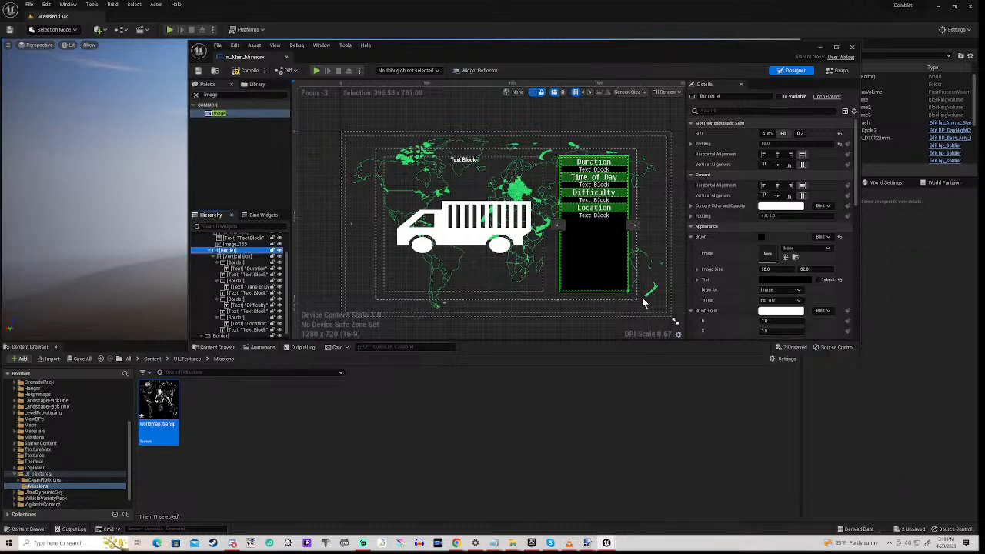
scroll(577, 203, "up", 5)
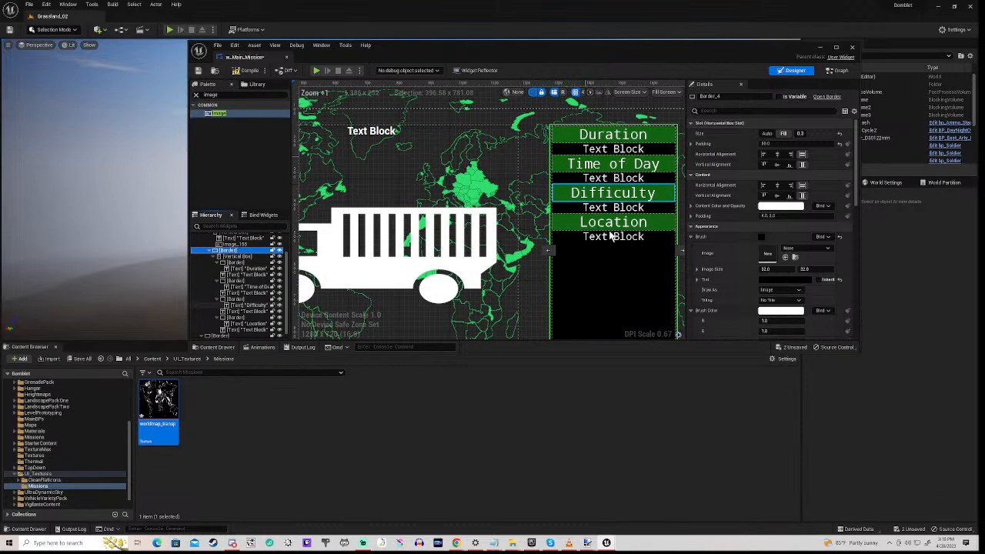
scroll(601, 302, "down", 6)
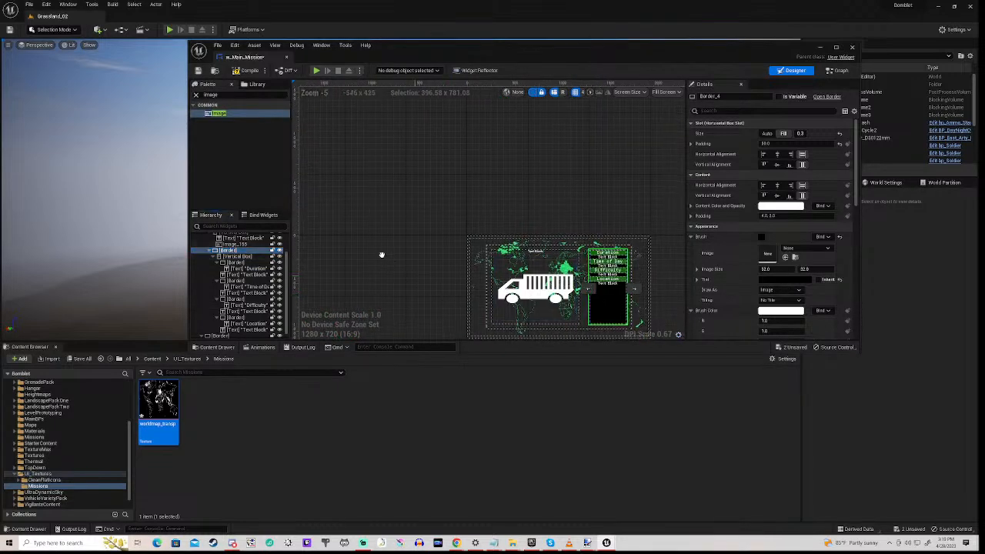
right_click_drag(380, 255, 336, 201)
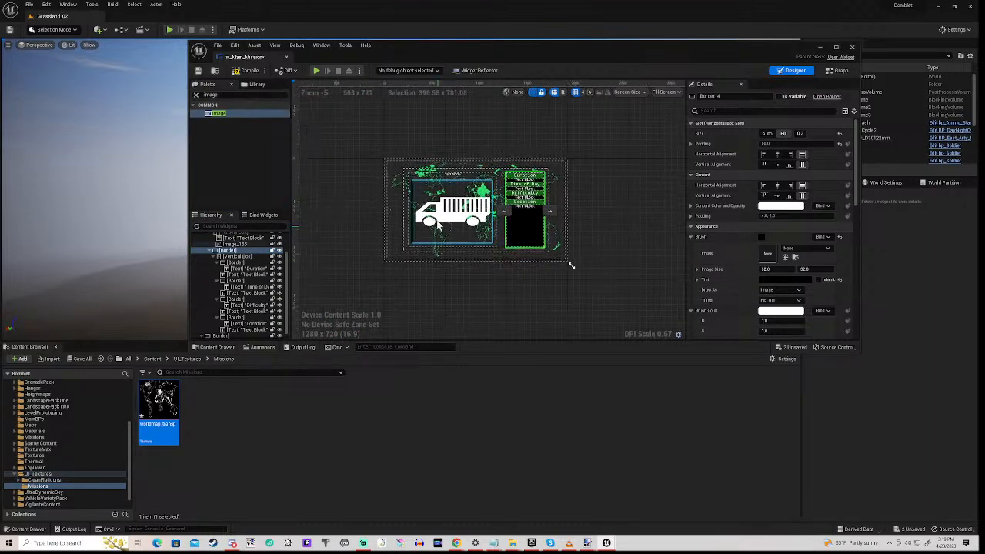
scroll(444, 221, "up", 4)
scroll(444, 221, "down", 2)
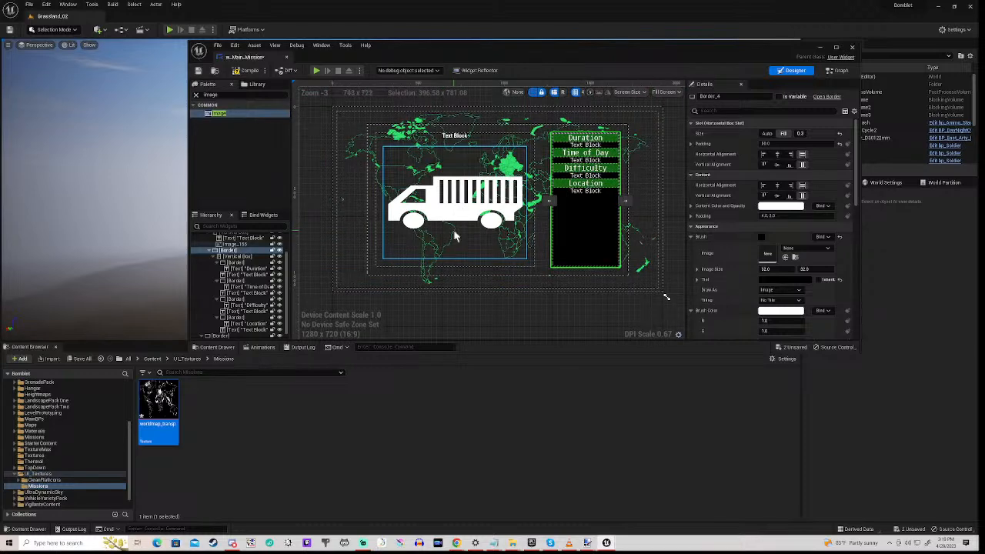
left_click(247, 73)
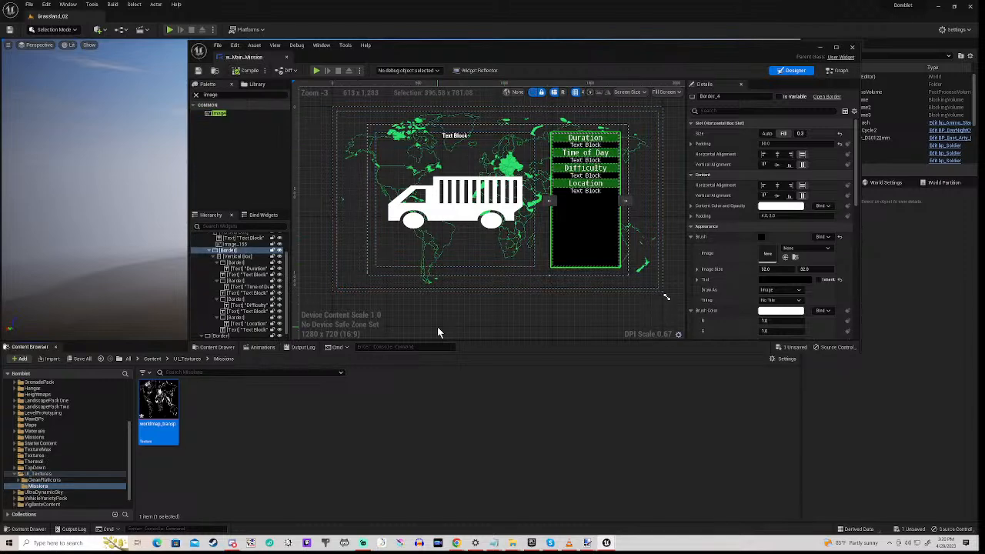
Set the font family of the text block above the truck image to DroidSansMono.
left_click(453, 136)
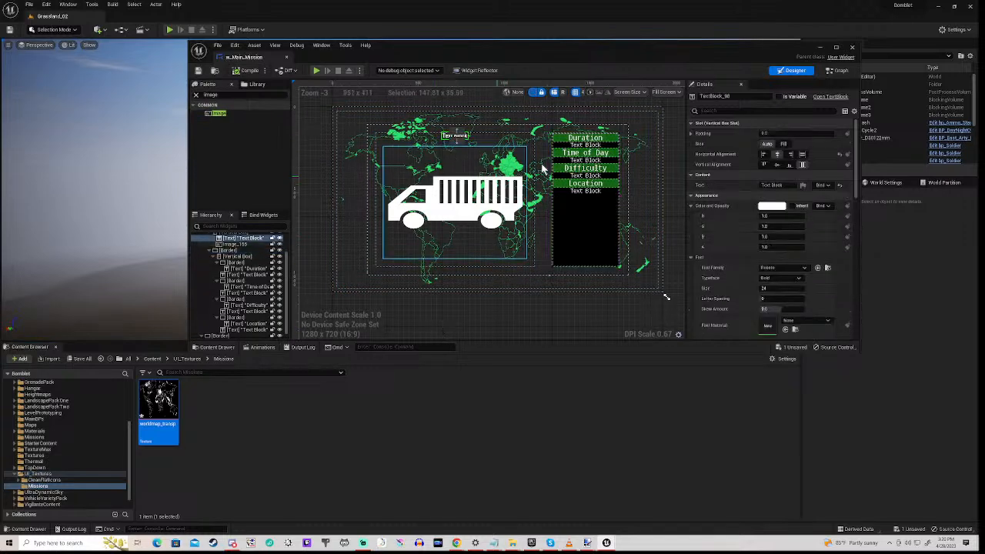
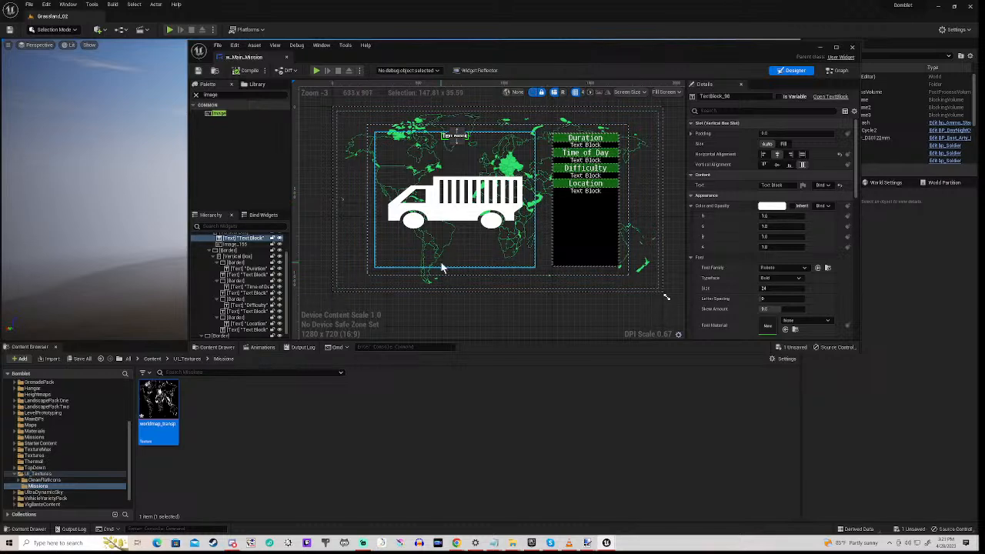
scroll(433, 255, "up", 6)
scroll(437, 251, "up", 2)
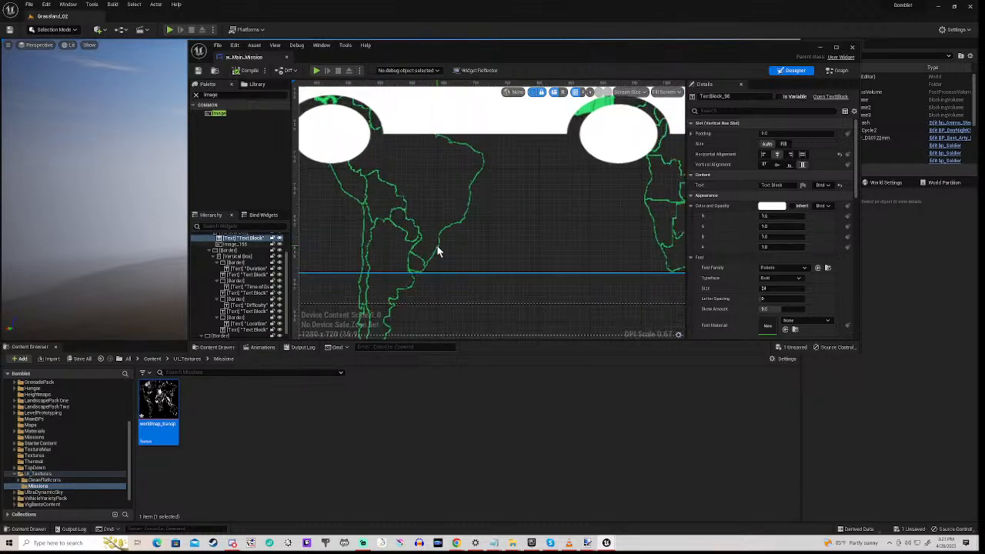
scroll(437, 251, "down", 7)
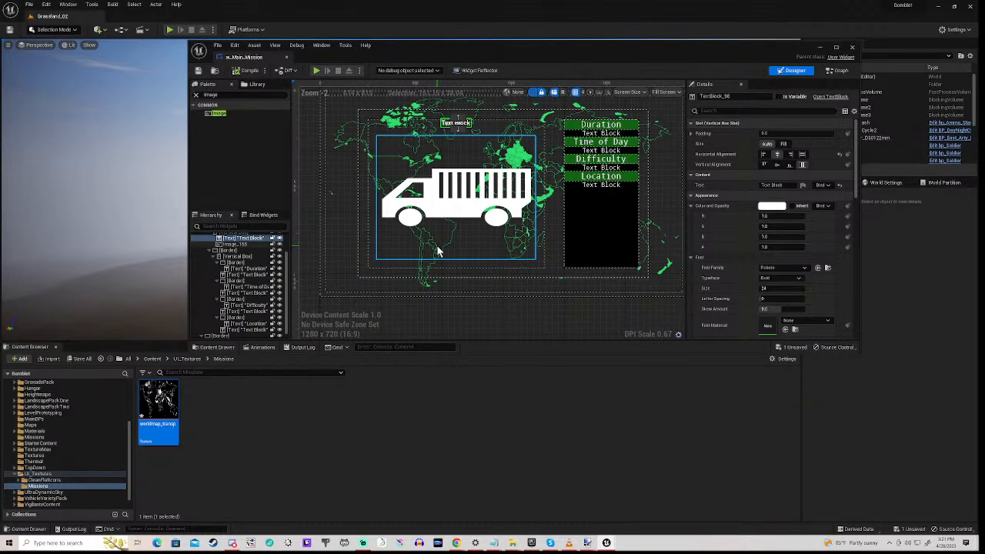
scroll(437, 251, "down", 1)
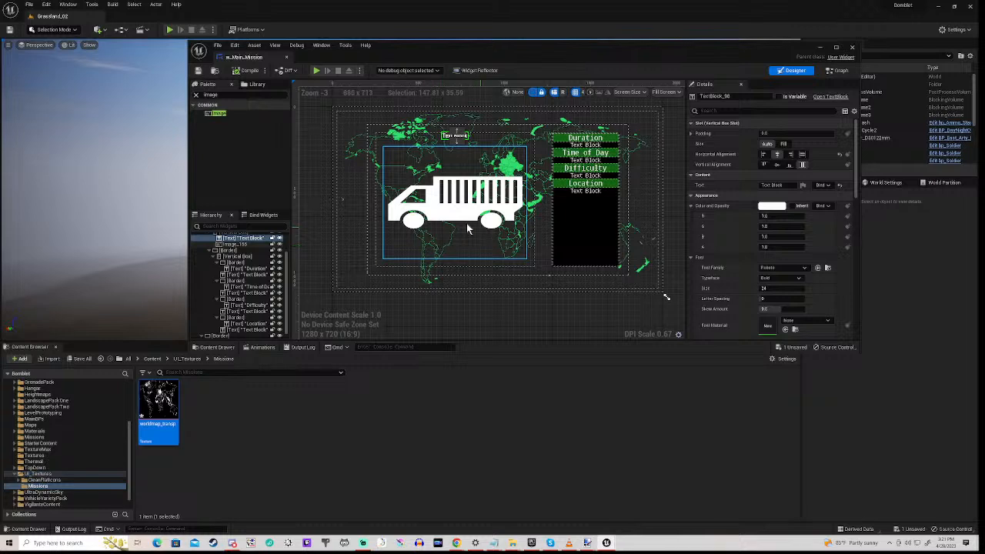
left_click(796, 267)
left_click(797, 363)
Create a Blueprint Structure named structMission in the Content/Missions folder.
left_click(307, 427)
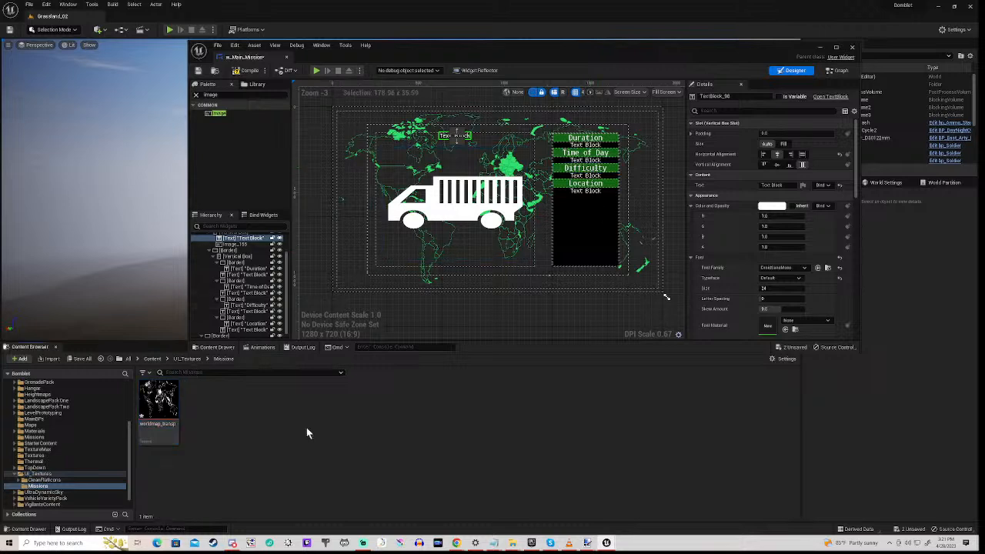
left_click(34, 437)
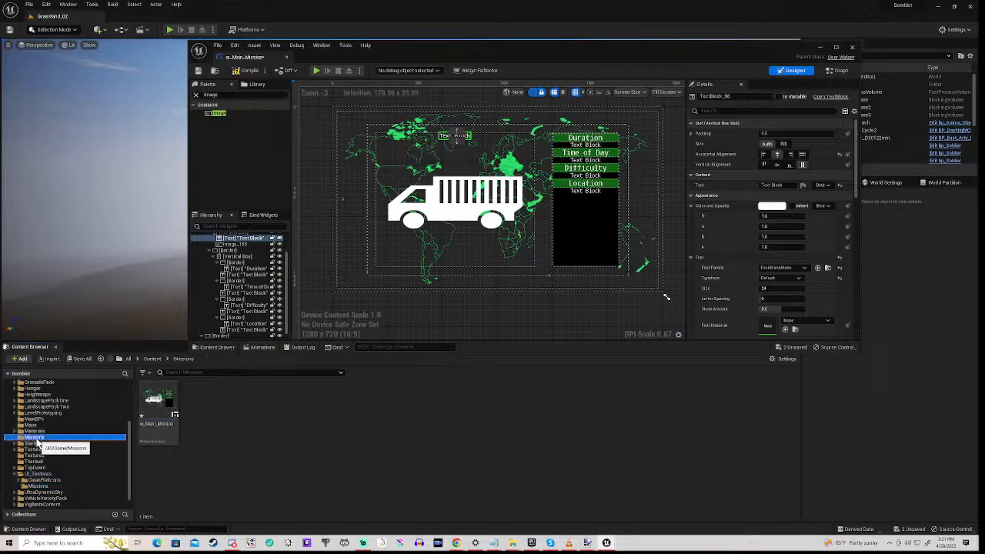
right_click(277, 435)
mouse_move(329, 318)
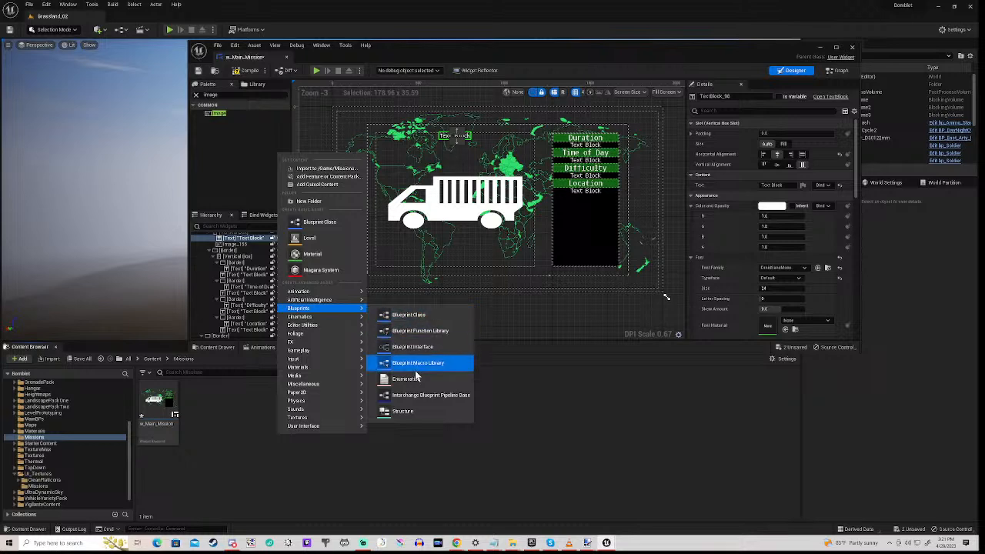
left_click(417, 413)
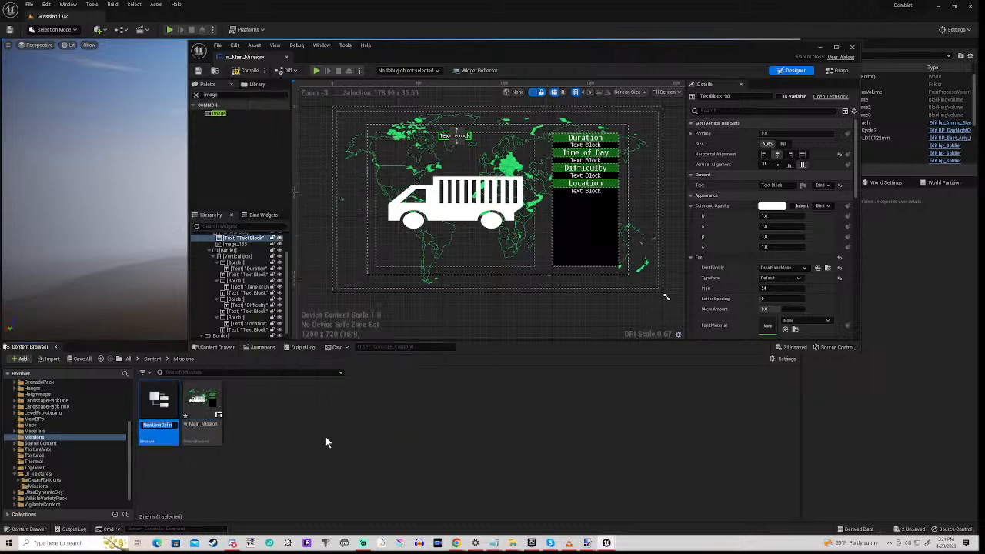
type("StructMission")
key("Return")
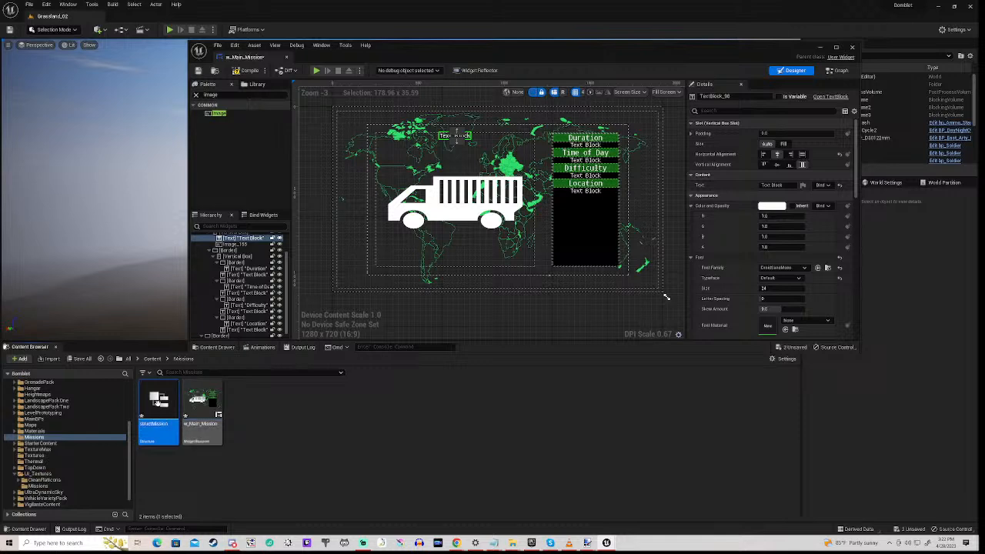
Open structMission, rename its first variable to MissionName and set its type to Name.
double_click(157, 398)
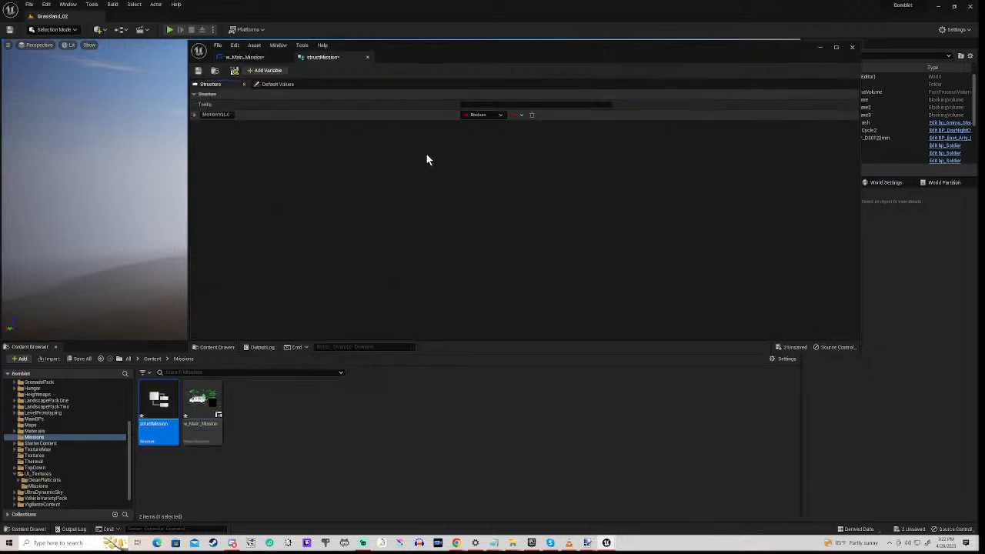
left_click_drag(436, 50, 465, 204)
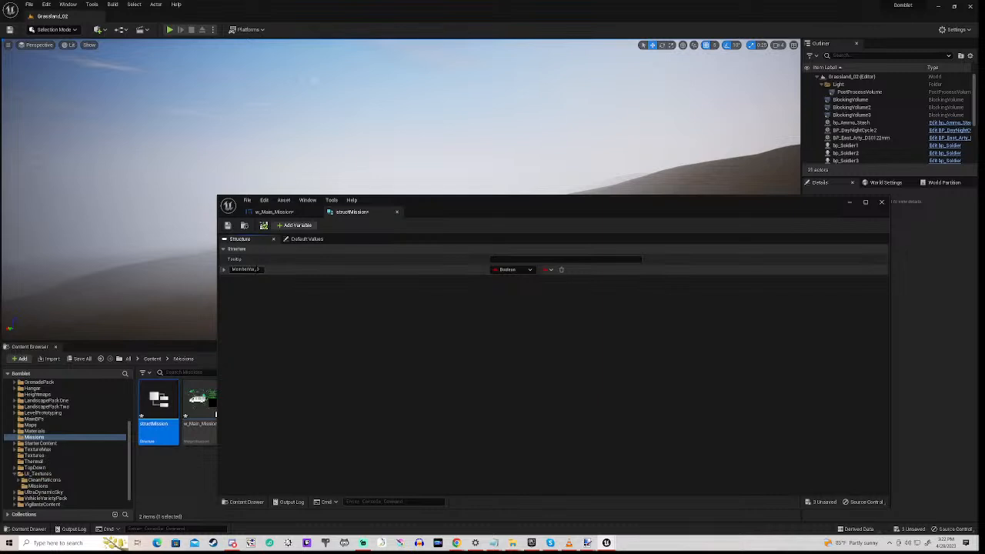
double_click(257, 269)
type("Mi")
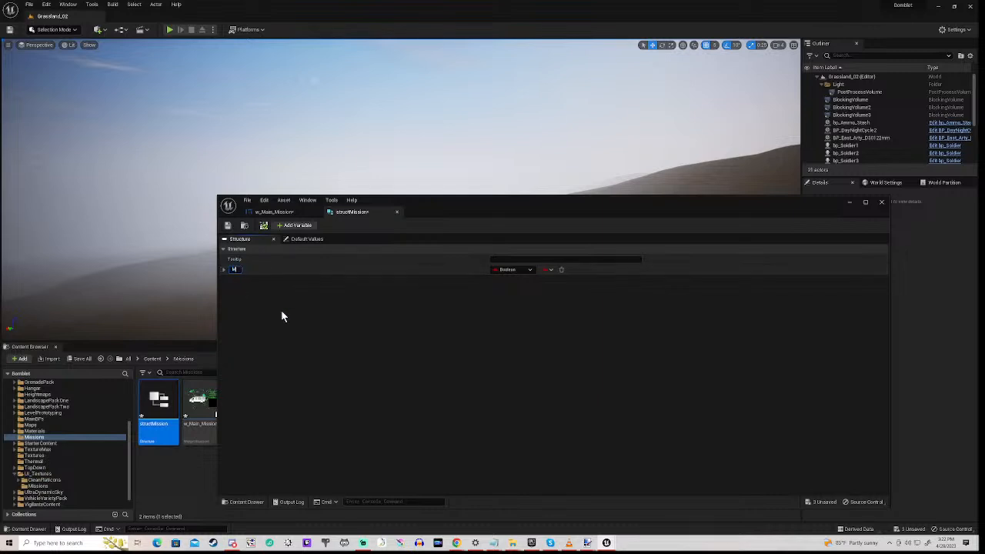
type("ssionName")
key("Return")
left_click(511, 270)
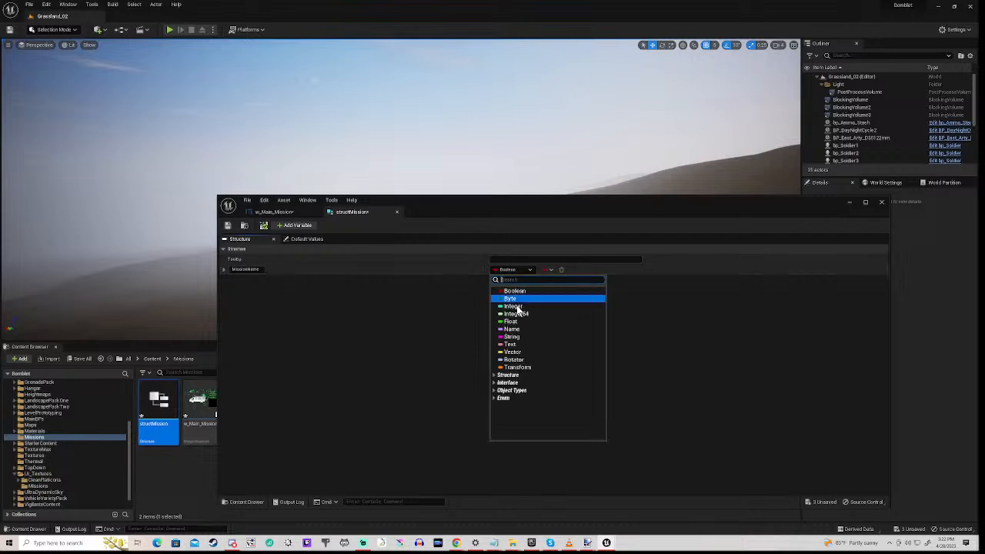
left_click(511, 329)
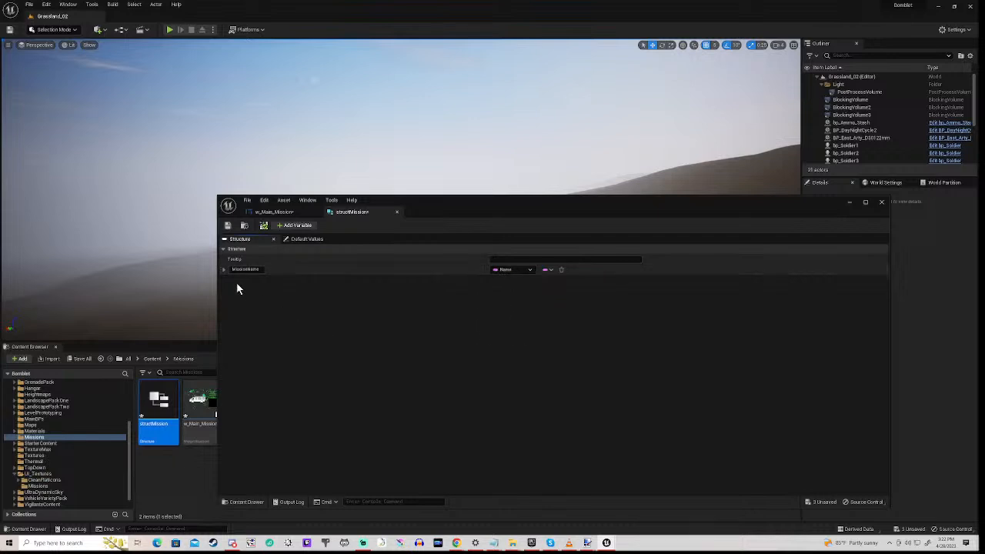
Add a second variable to structMission and name it Duration.
left_click(297, 225)
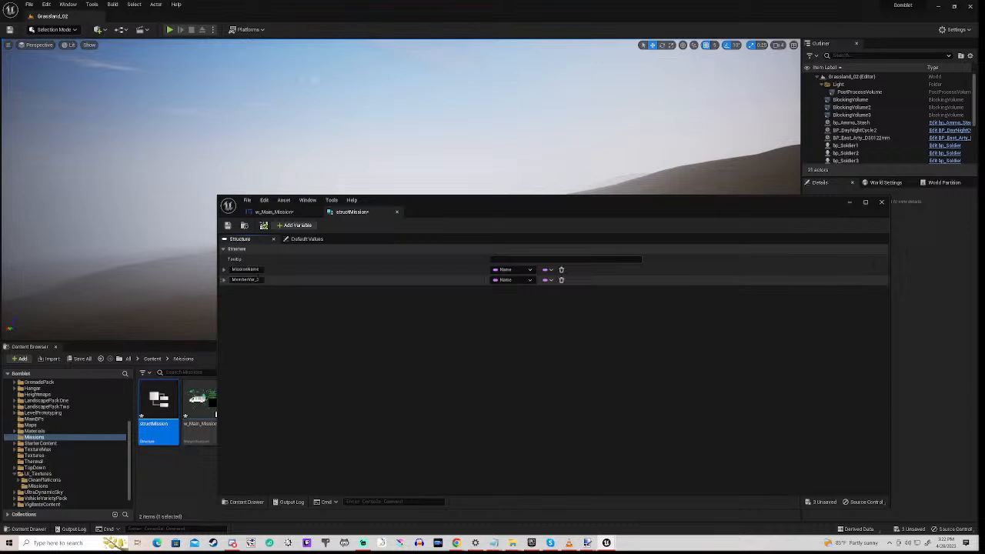
left_click_drag(261, 280, 232, 280)
type("Duration")
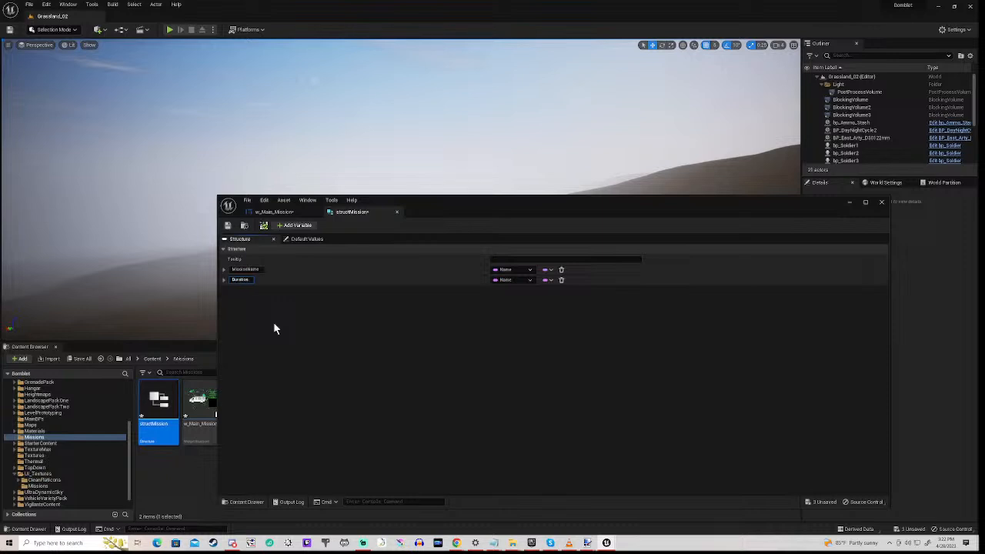
left_click(509, 280)
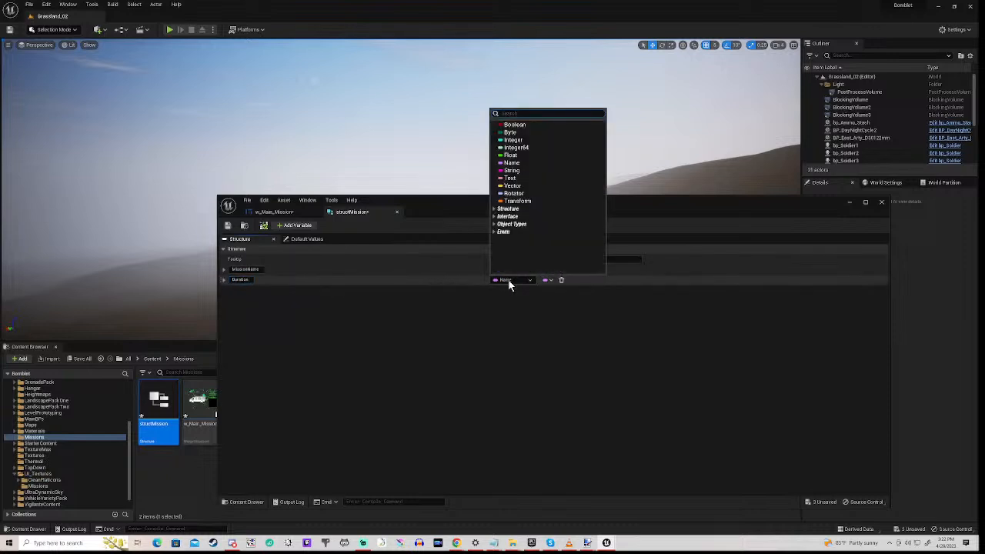
key("Escape")
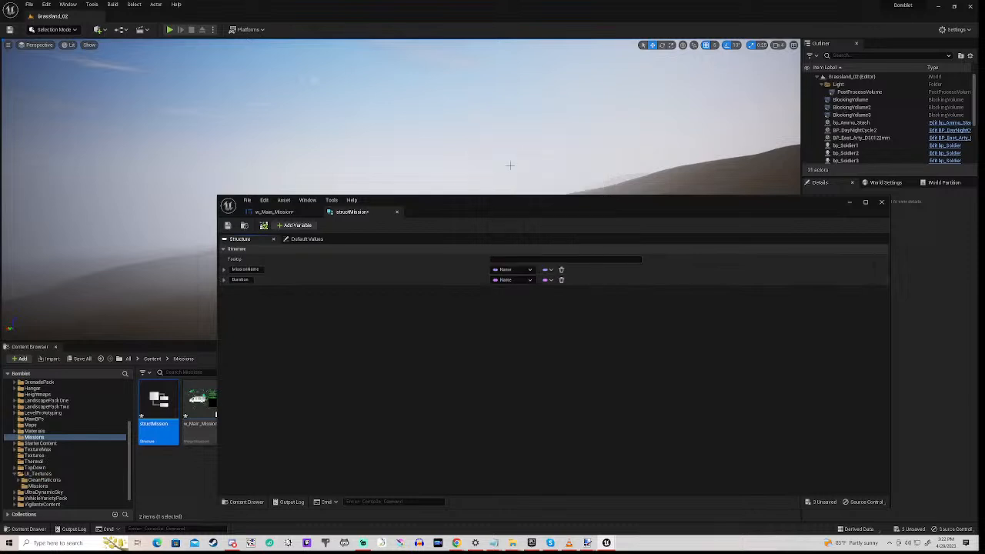
Add a third variable of type Name to structMission and name it Location.
left_click(295, 225)
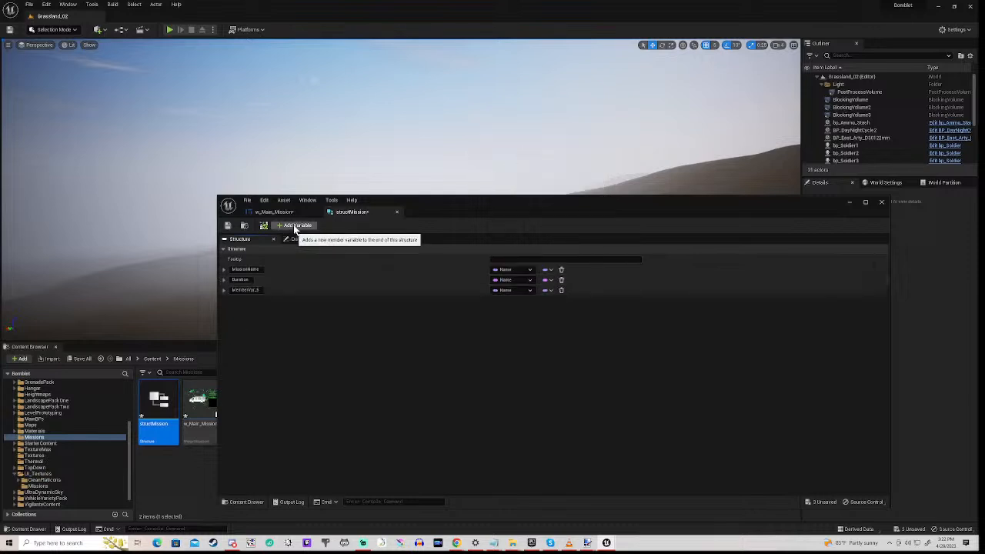
double_click(245, 289)
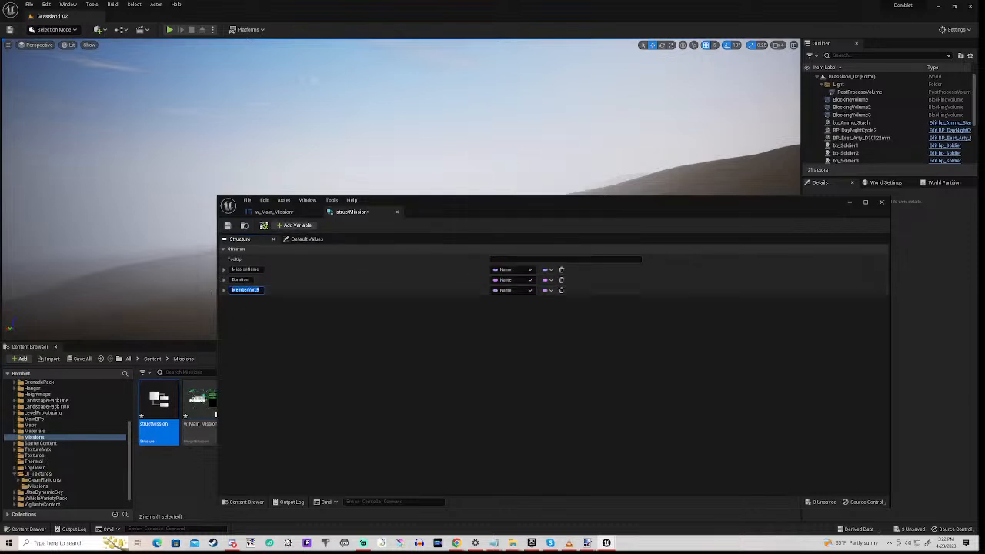
type("Location")
Change the type of the Duration variable to Float.
left_click(514, 280)
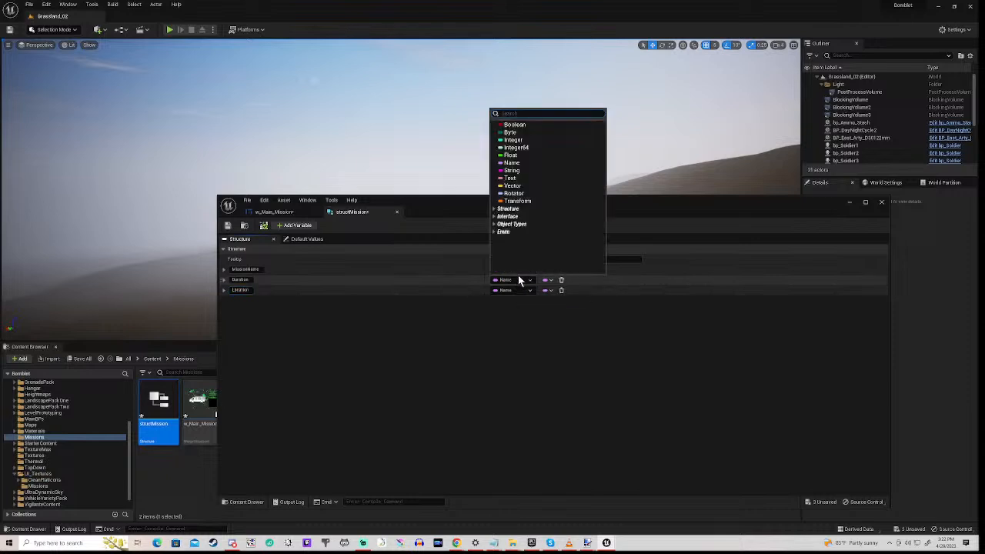
left_click(523, 157)
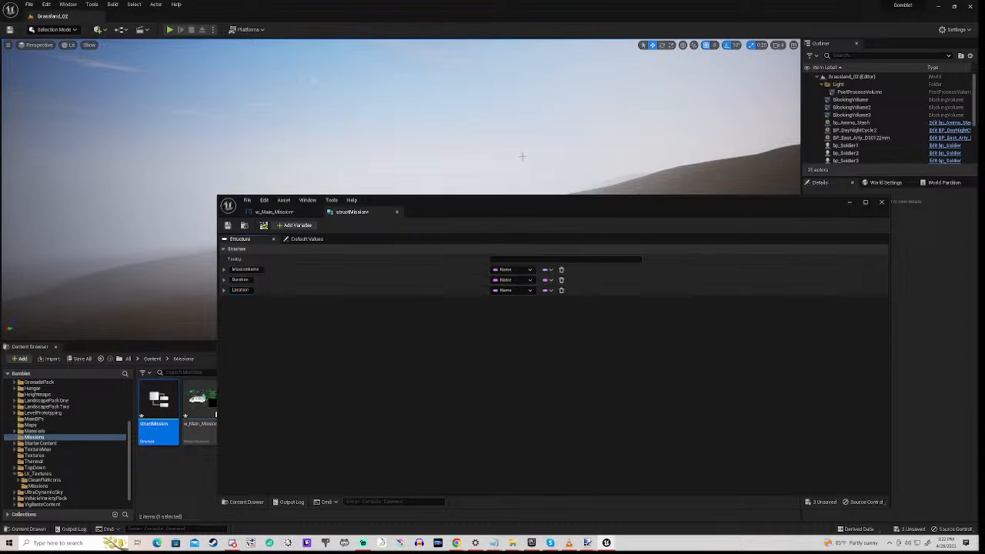
left_click(510, 280)
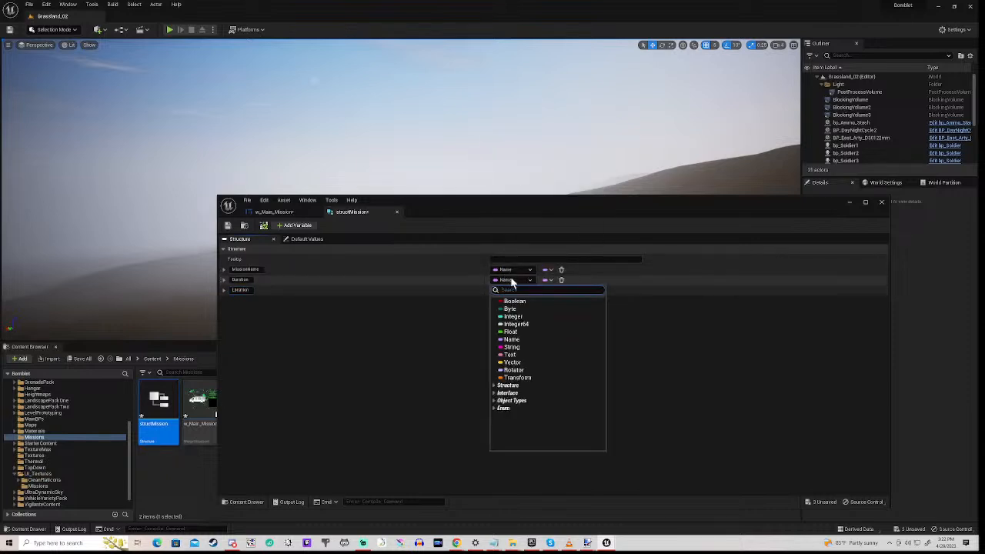
left_click(515, 332)
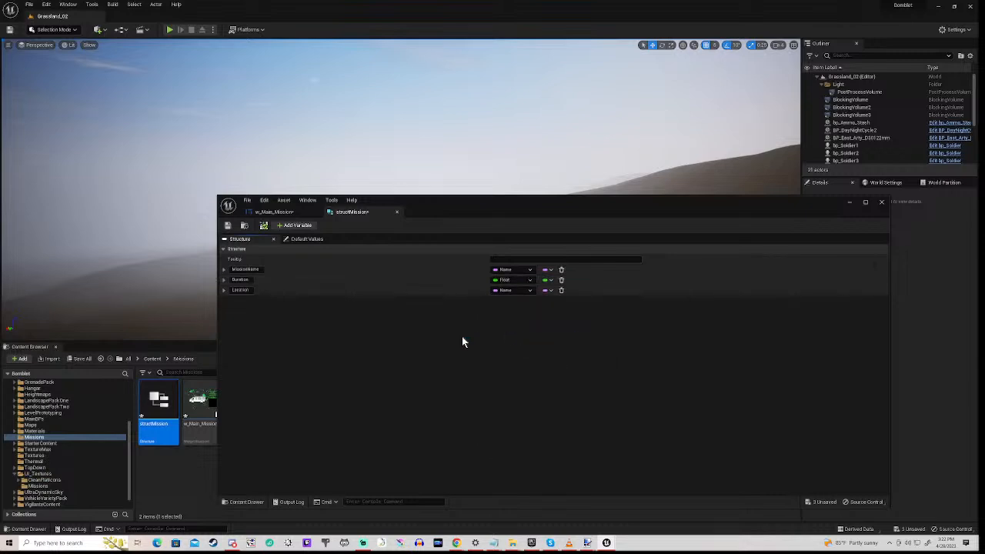
Add a Float variable named TimeOfDay to the structure below Location.
left_click(290, 226)
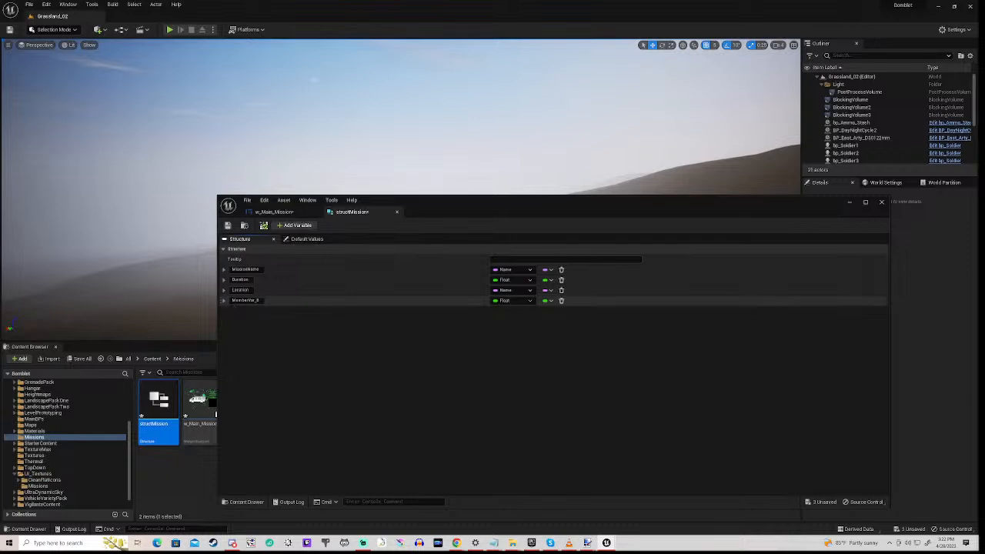
double_click(246, 300)
type("TimeOfDay")
key("Return")
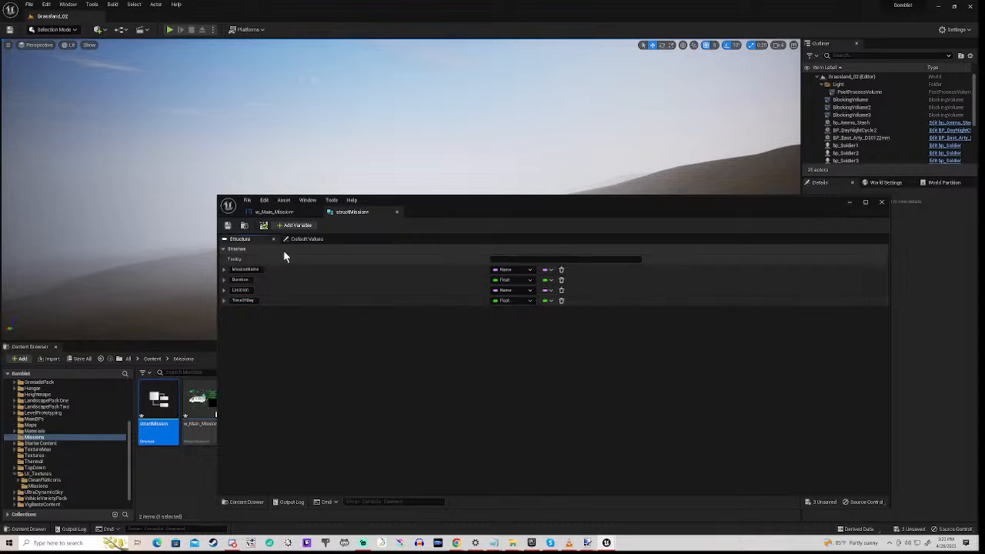
Add a variable named DifficultyLevel below TimeOfDay and set its type to Integer.
left_click(297, 226)
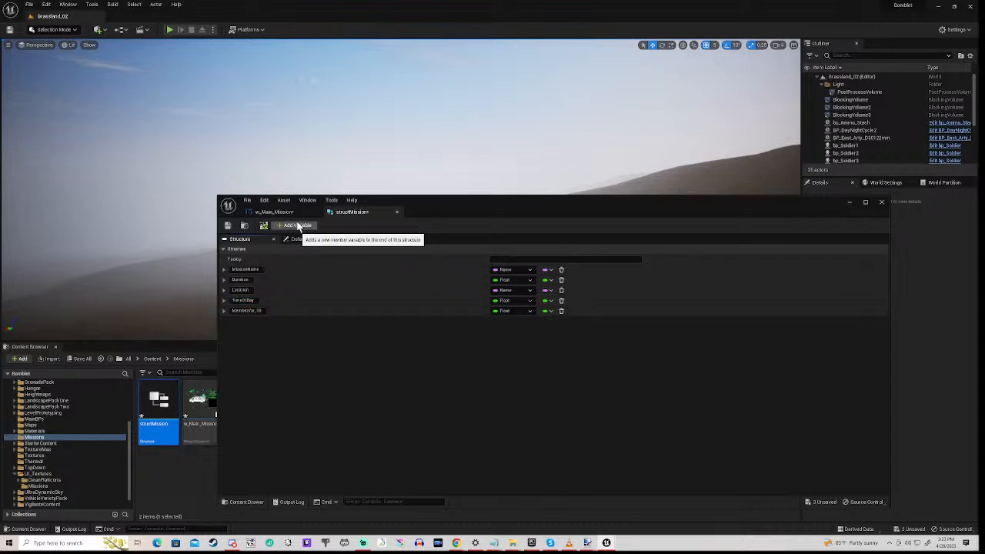
left_click(246, 310)
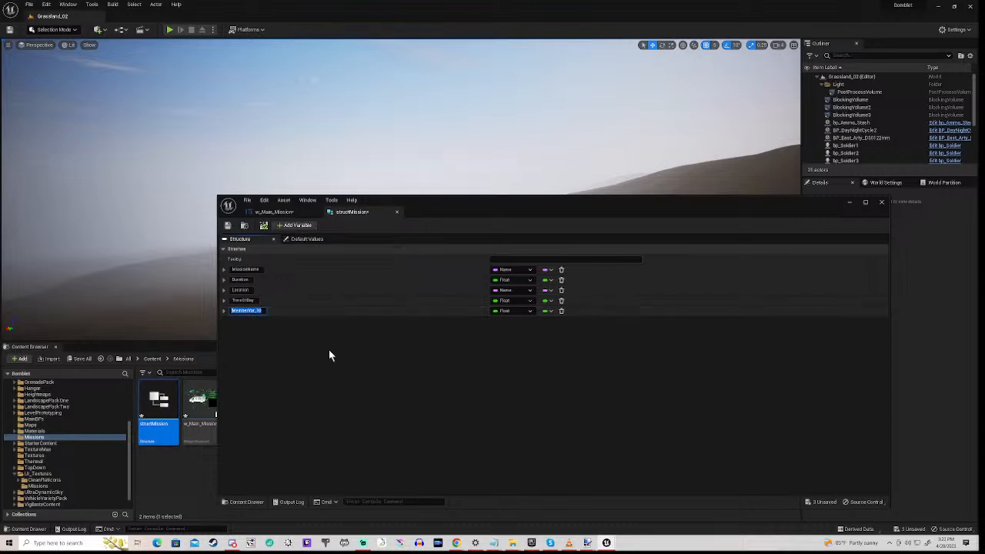
type("B")
type("ifficult")
type("y")
key("BackSpace")
key("BackSpace")
key("BackSpace")
type("ltyLevel")
key("Return")
key("Return")
left_click(514, 311)
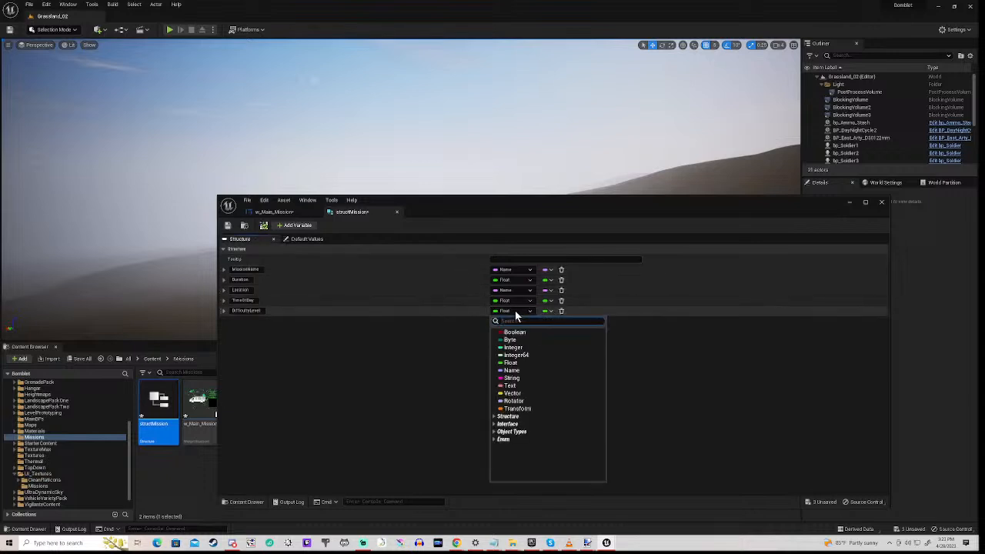
left_click(522, 347)
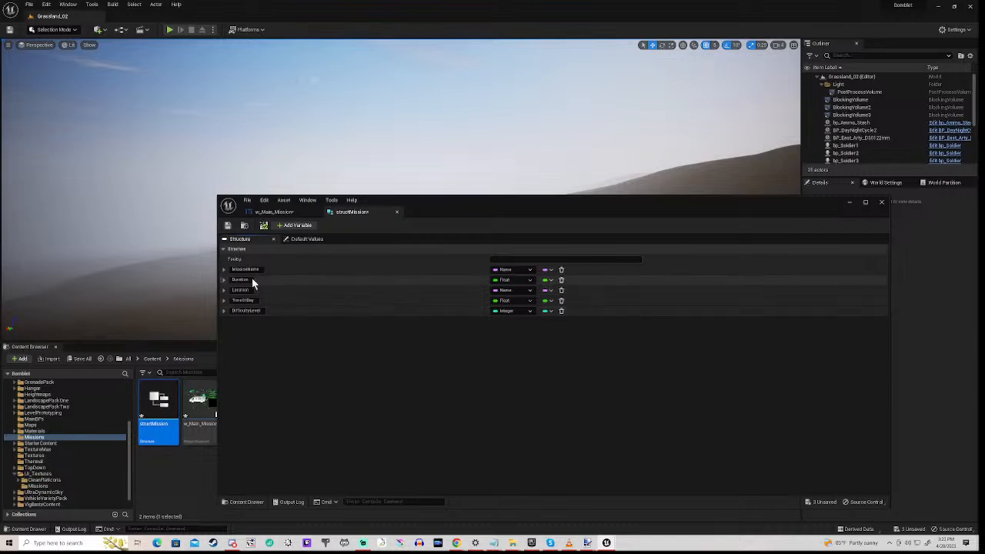
Add an Integer variable named MissionNumber below DifficultyLevel.
left_click(290, 227)
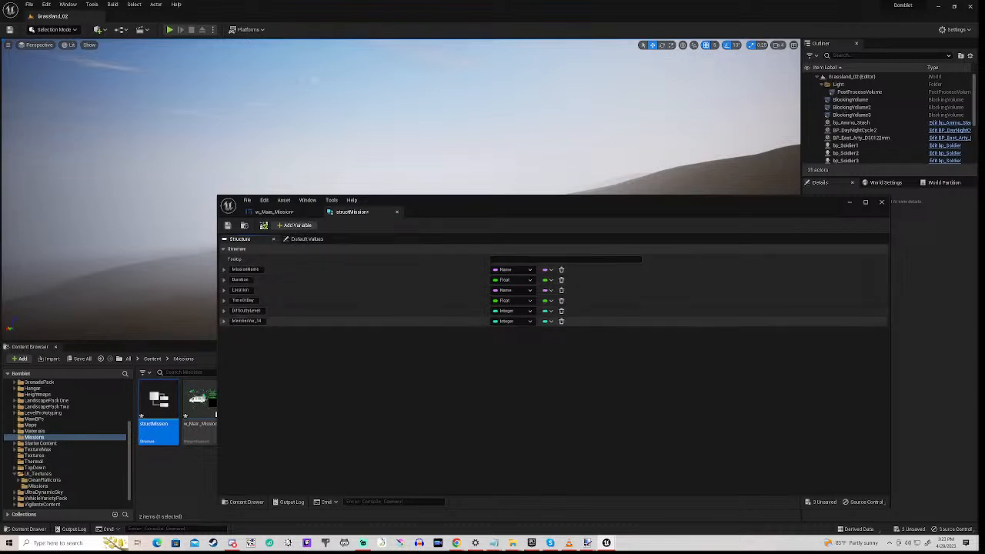
double_click(287, 324)
type("Mission")
type("Name")
key("Return")
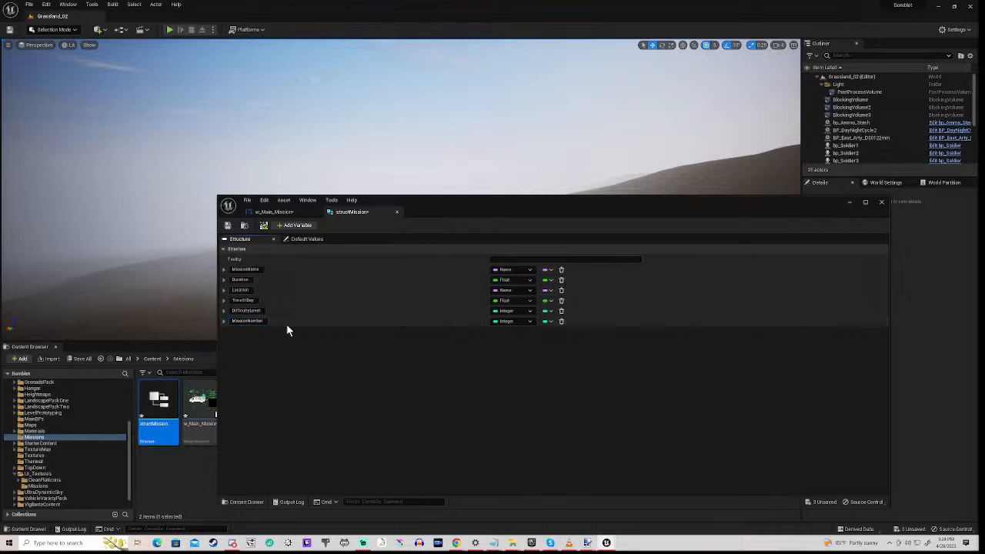
Add an Integer variable named DronesAvailable as the last member of structMission.
left_click(293, 226)
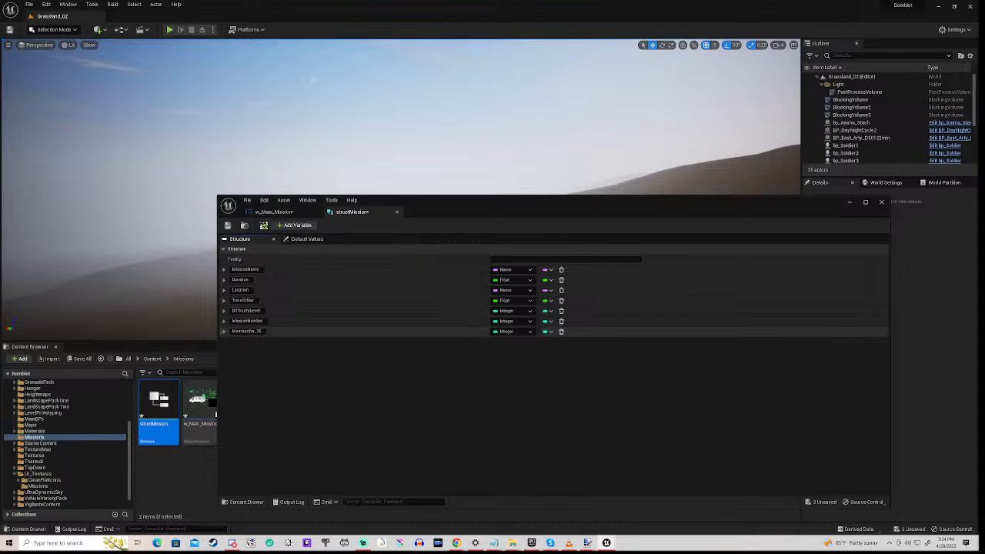
double_click(246, 331)
type("DronesAvailable")
key("Return")
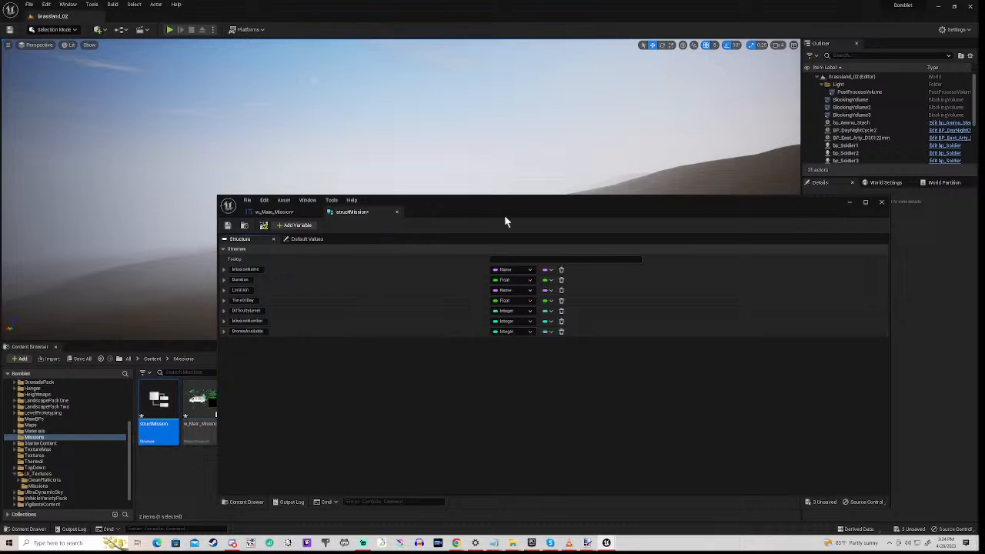
Move the structure editor window up to uncover the Missions folder contents and save all unsaved assets.
left_click_drag(768, 201, 797, 90)
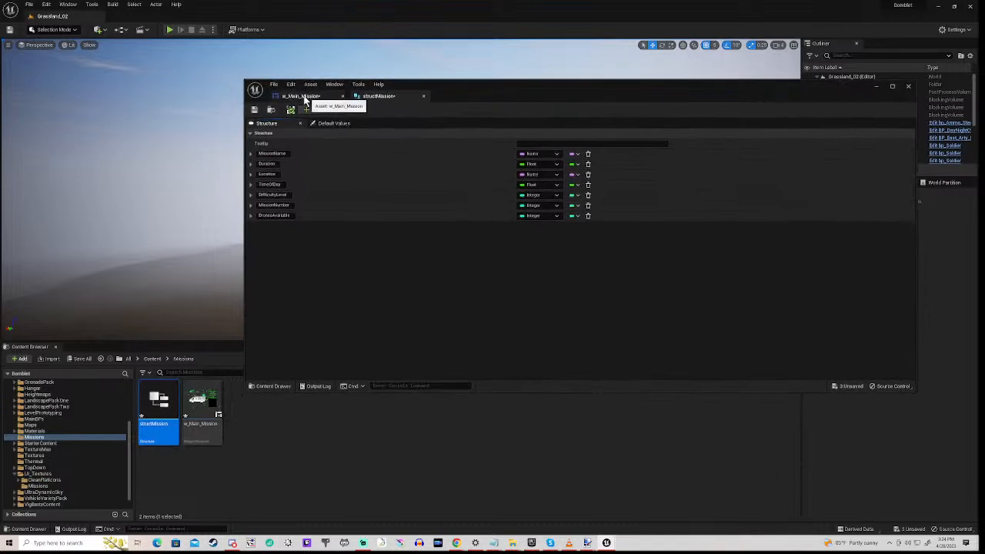
left_click(274, 84)
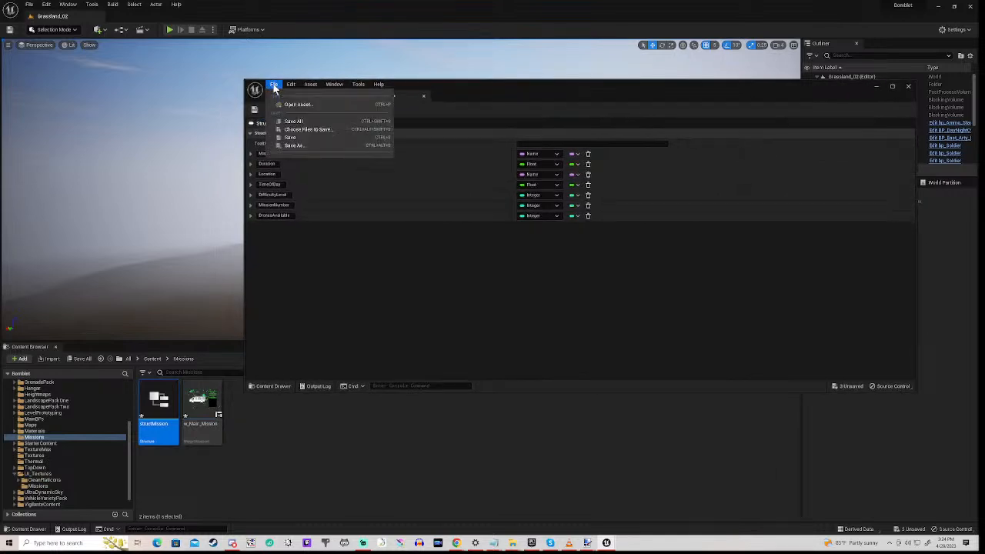
left_click(293, 121)
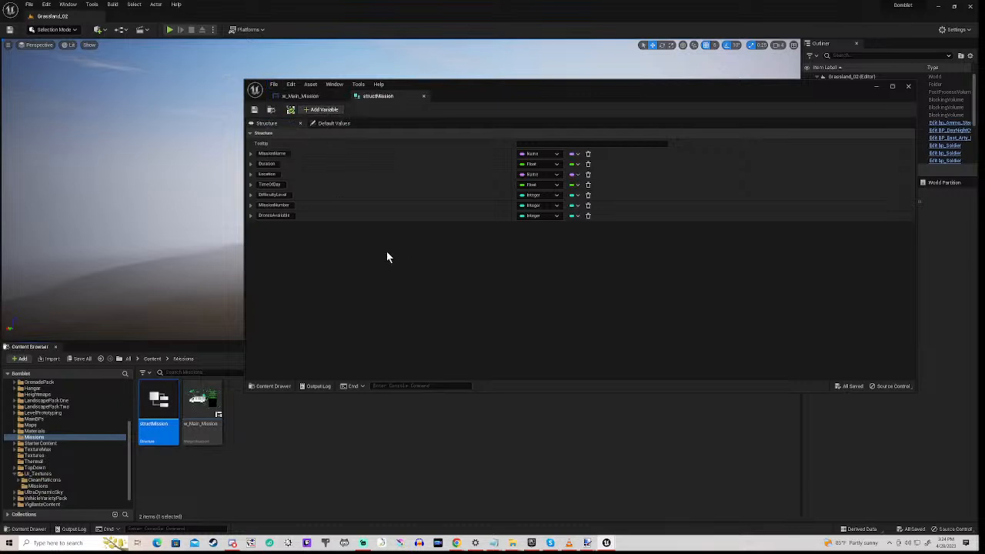
Create a Data Table in the Missions folder with structMission as its row structure and name it DT_Missions.
right_click(281, 414)
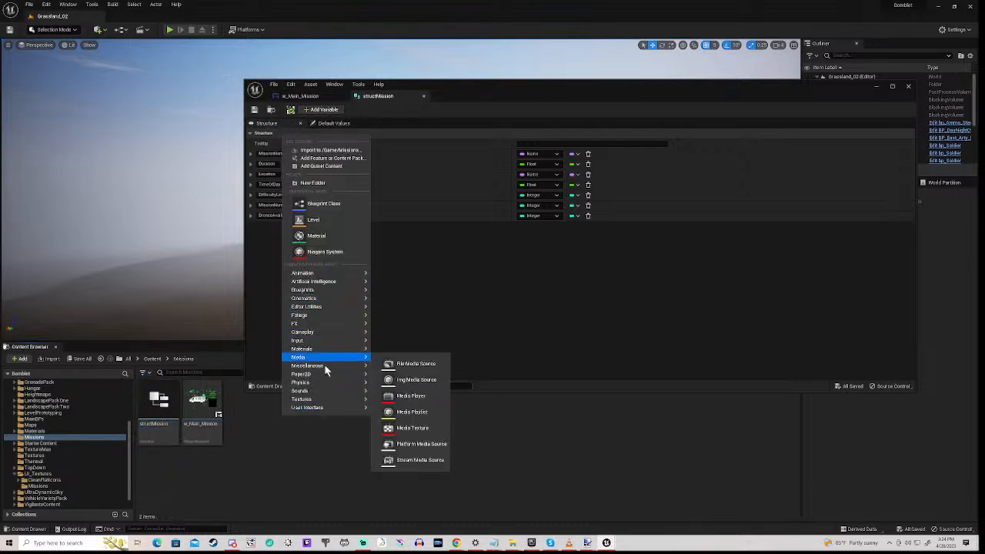
mouse_move(332, 372)
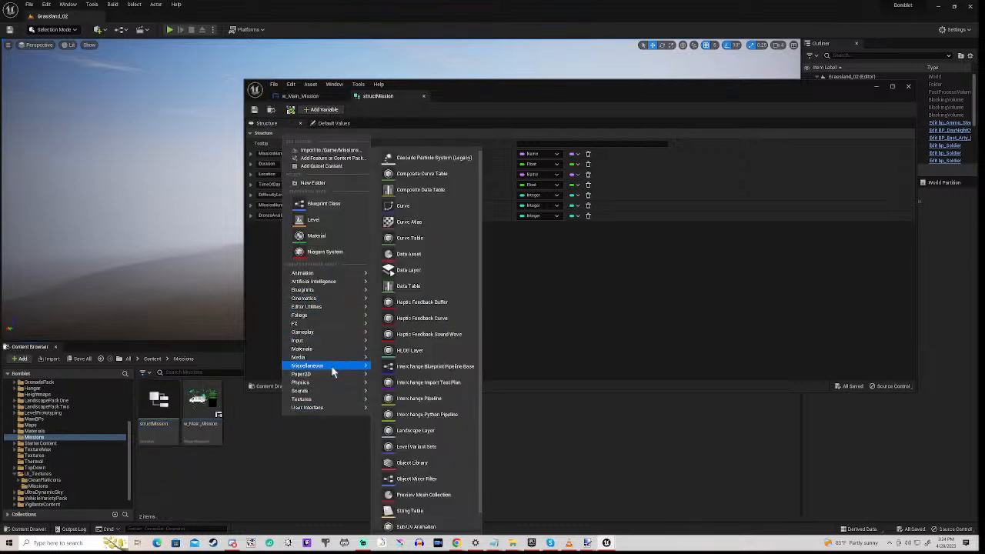
left_click(409, 285)
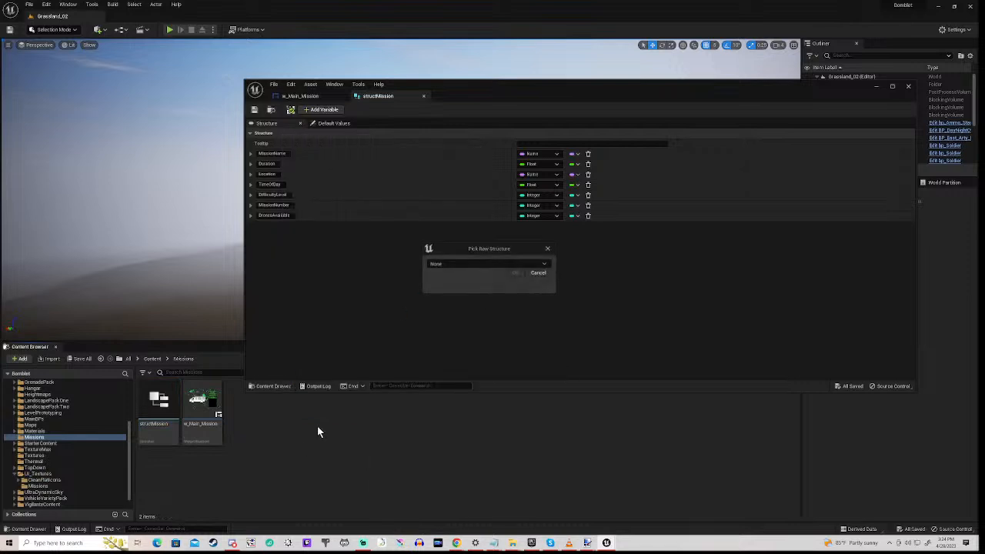
left_click(506, 264)
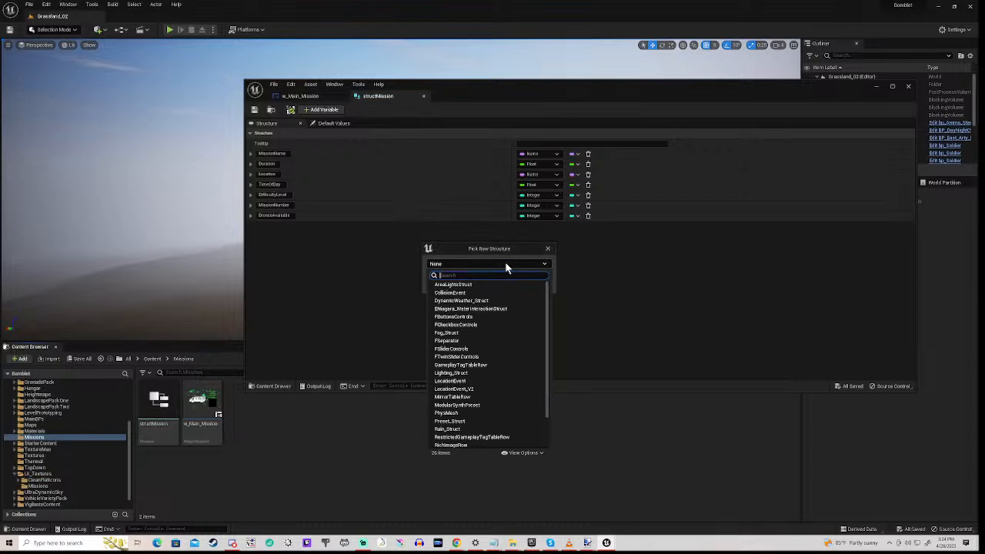
type("mi")
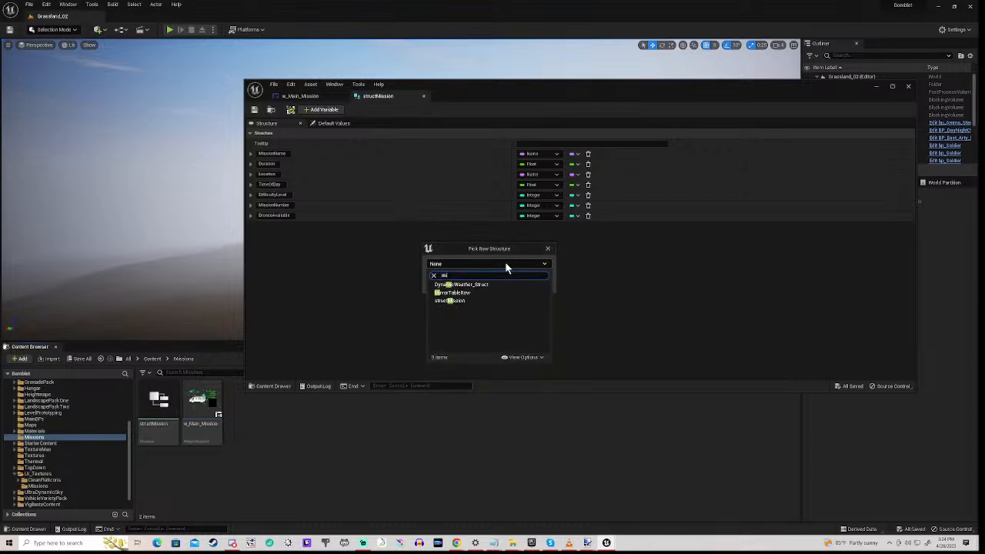
type("ssion")
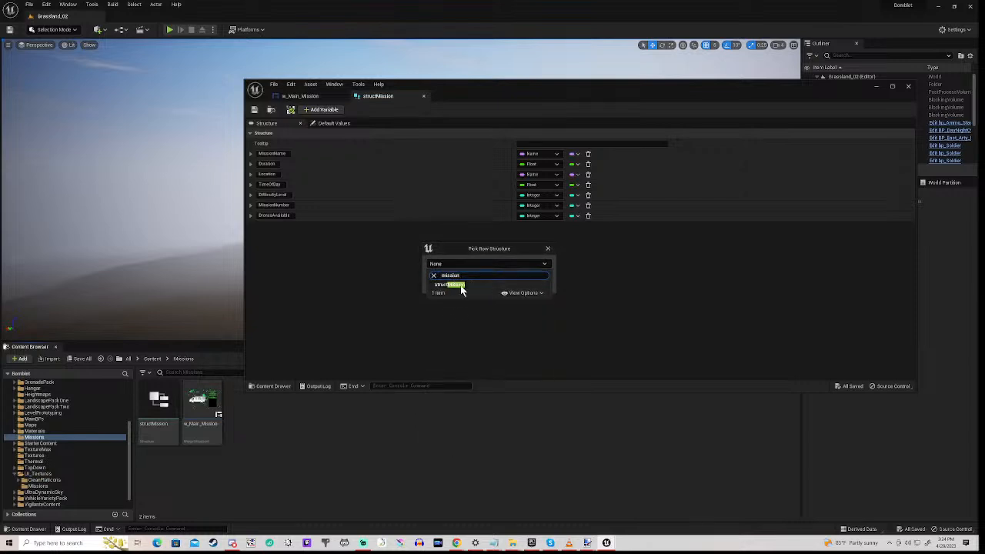
left_click(454, 284)
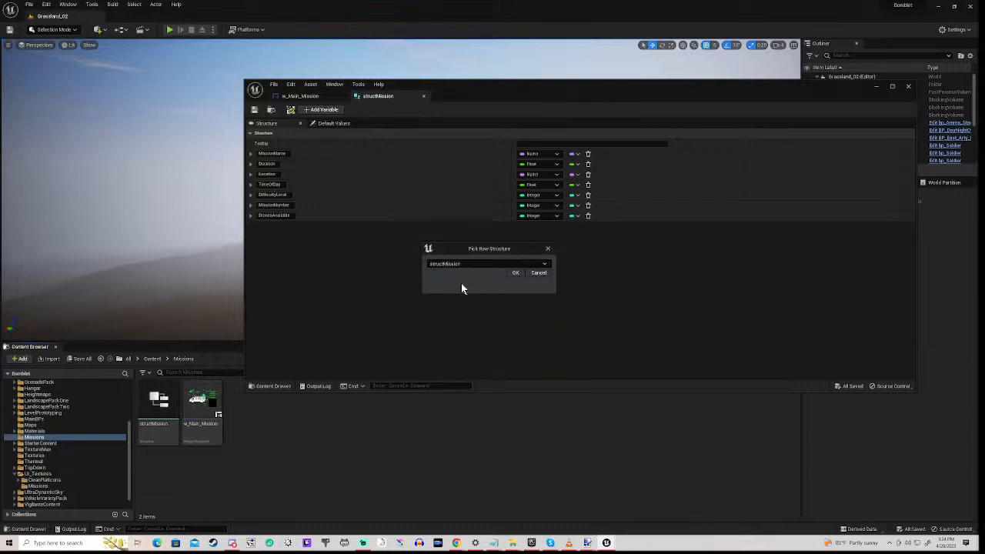
left_click(515, 273)
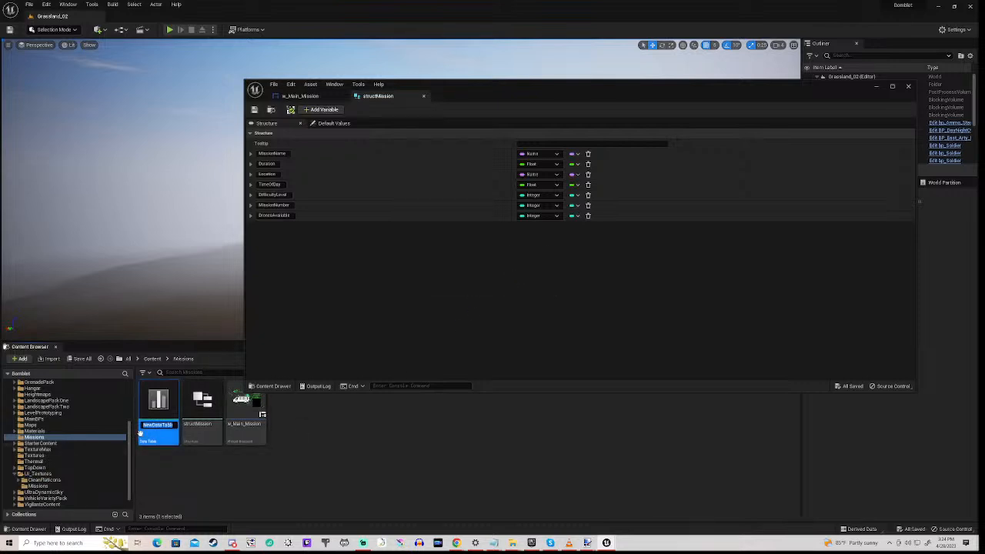
type("DT_Missions")
key("Return")
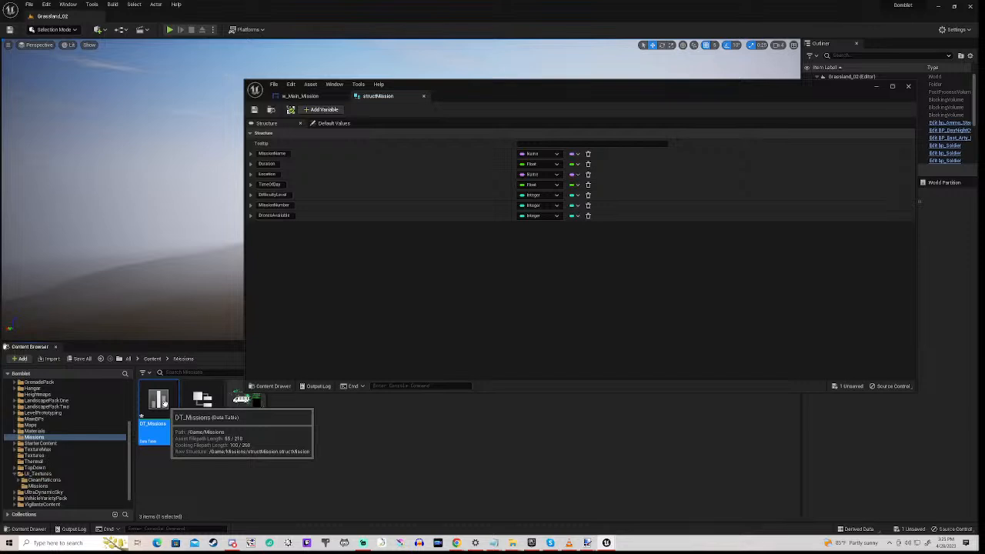
Open the DT_Missions data table, add a new row and name it 1.
double_click(163, 404)
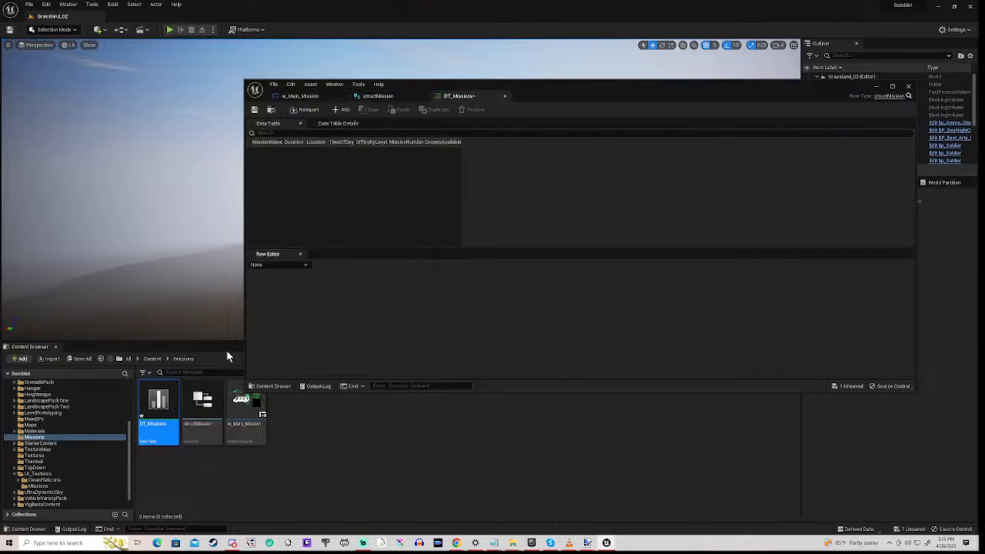
left_click(341, 110)
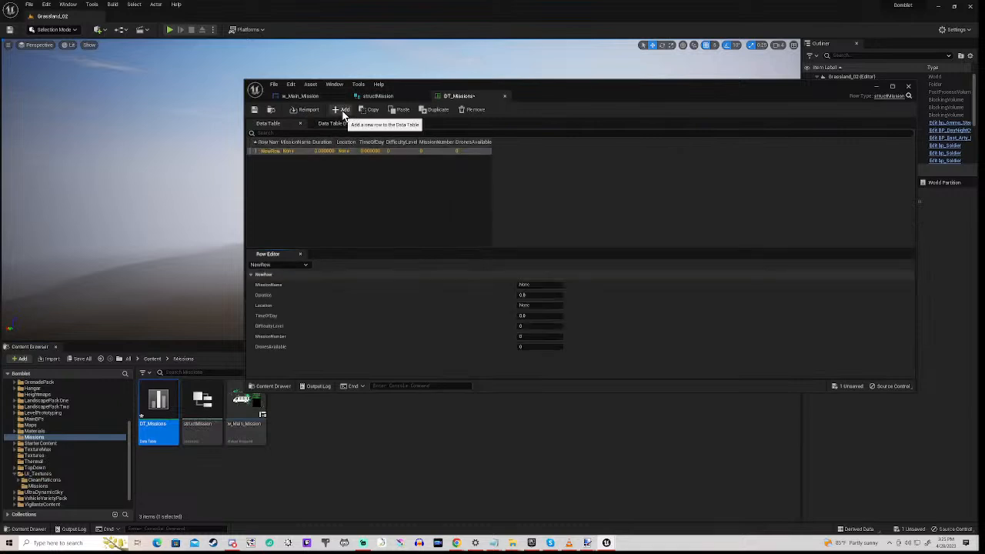
double_click(269, 152)
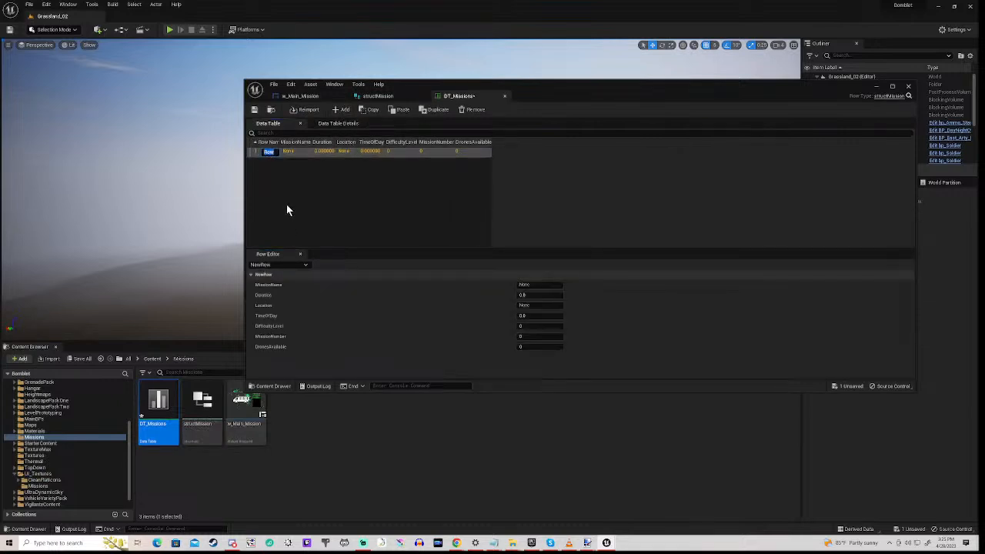
type("1")
key("Return")
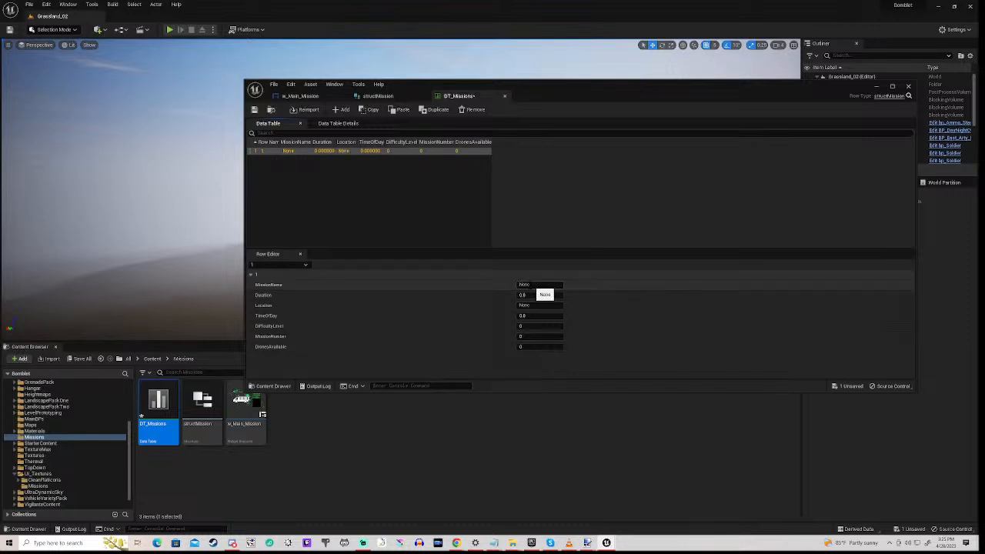
Set row 1's MissionName to Home Run and its Duration to 16.
left_click(530, 284)
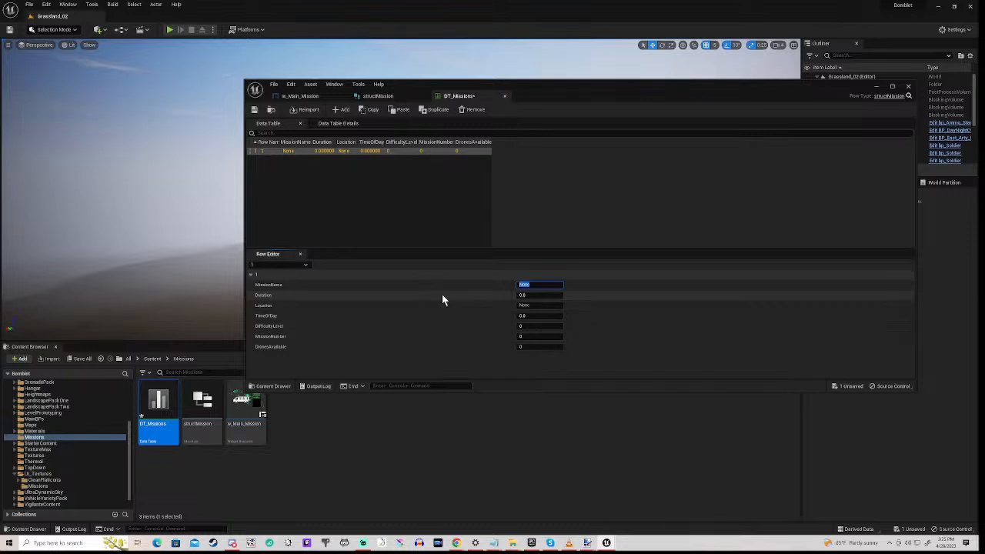
type("Home Run")
key("Return")
left_click(522, 295)
type("16")
key("Return")
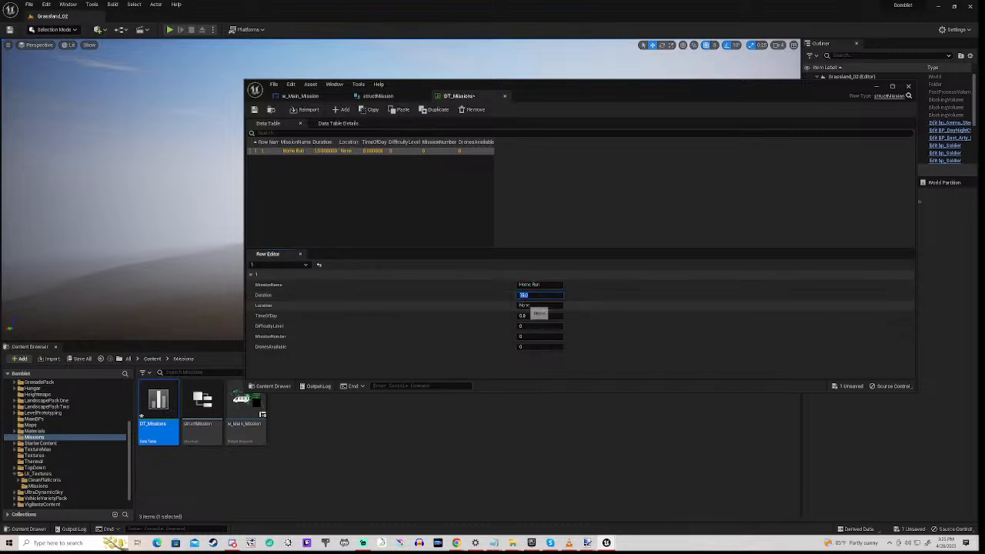
Set row 1's Location to Columbia and its TimeOfDay to 1200.
left_click(531, 305)
key("BackSpace")
type("Cae")
type("b")
type("m")
key("Return")
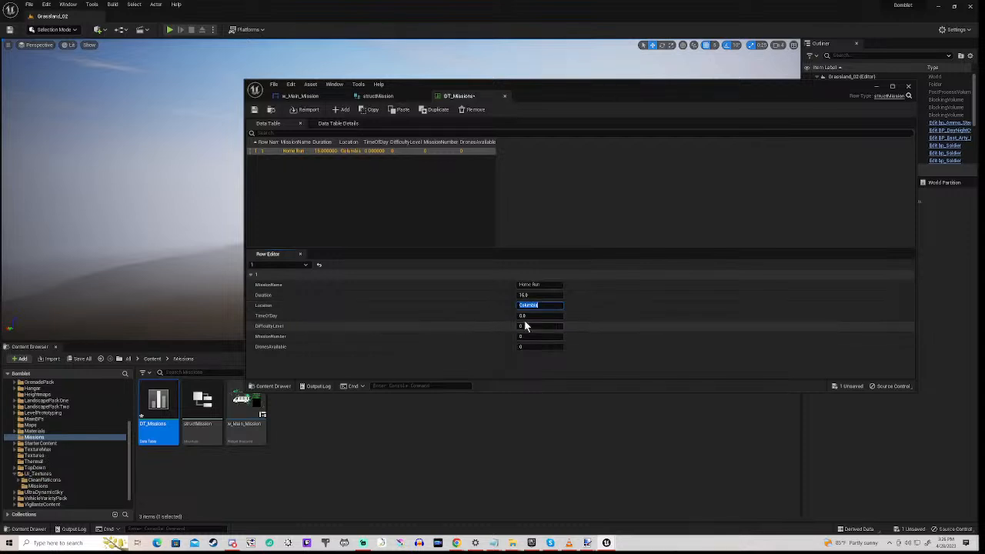
left_click(525, 315)
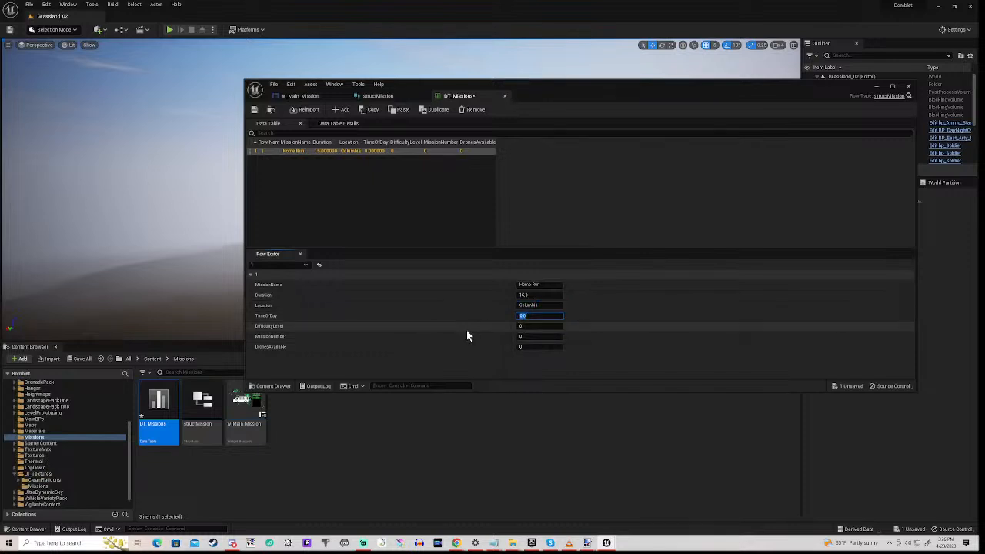
type("1200")
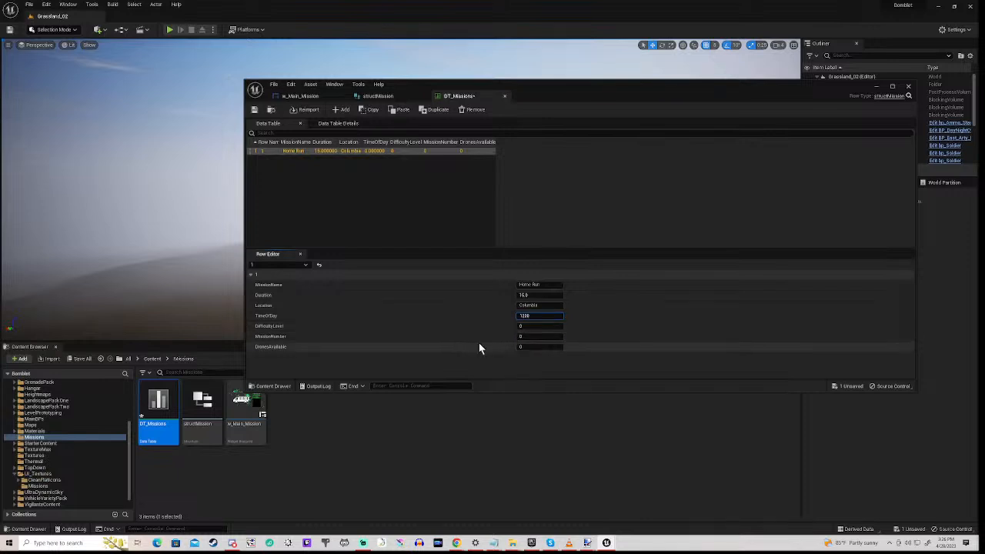
key("Return")
Set both DifficultyLevel and MissionNumber of row 1 to 1.
left_click(531, 326)
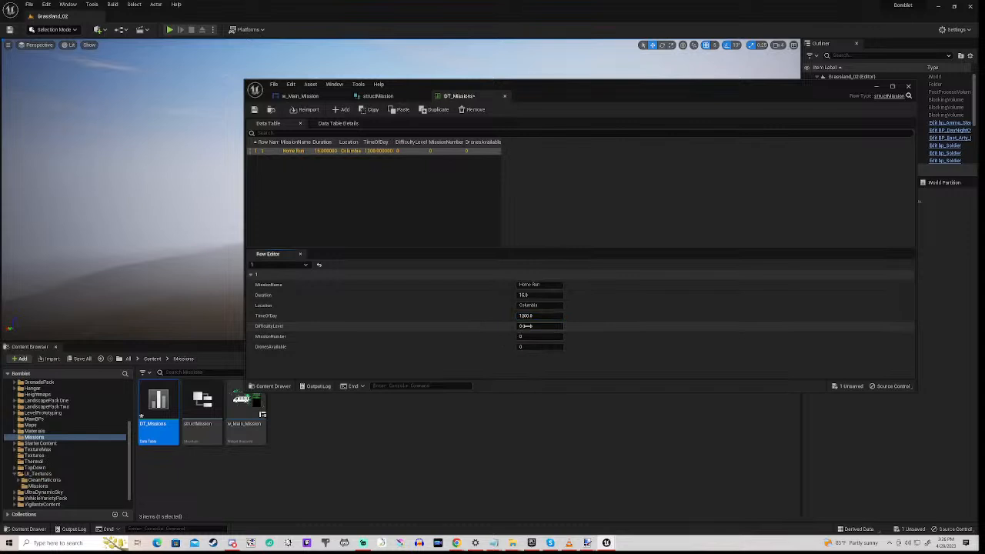
type("1")
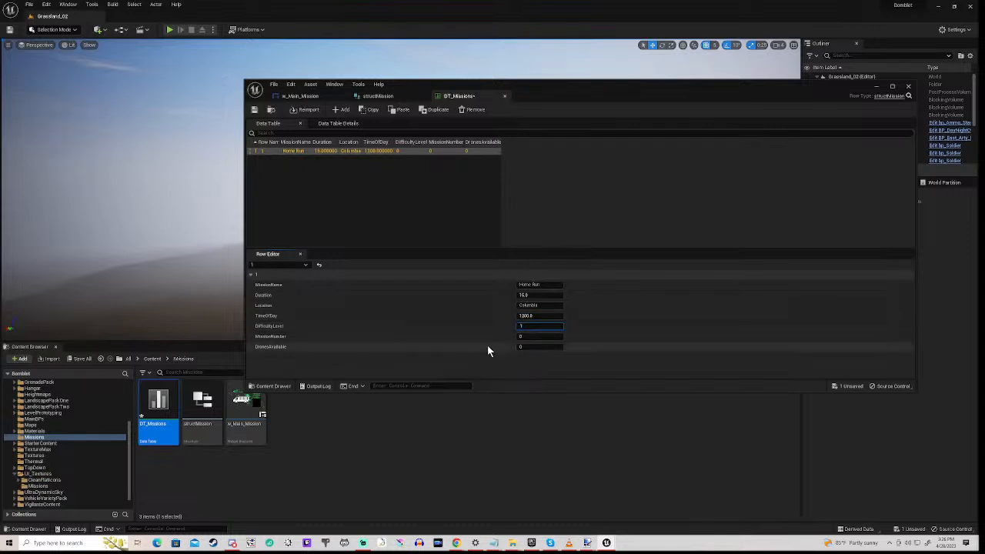
left_click(524, 336)
type("1")
key("Return")
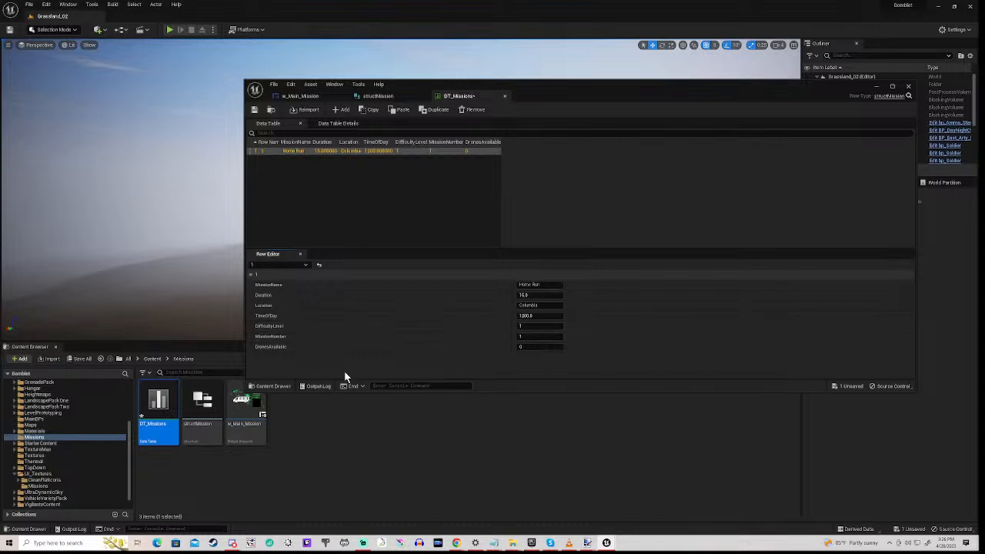
Reopen the structMission structure and add another member variable below DronesAvailable.
double_click(202, 404)
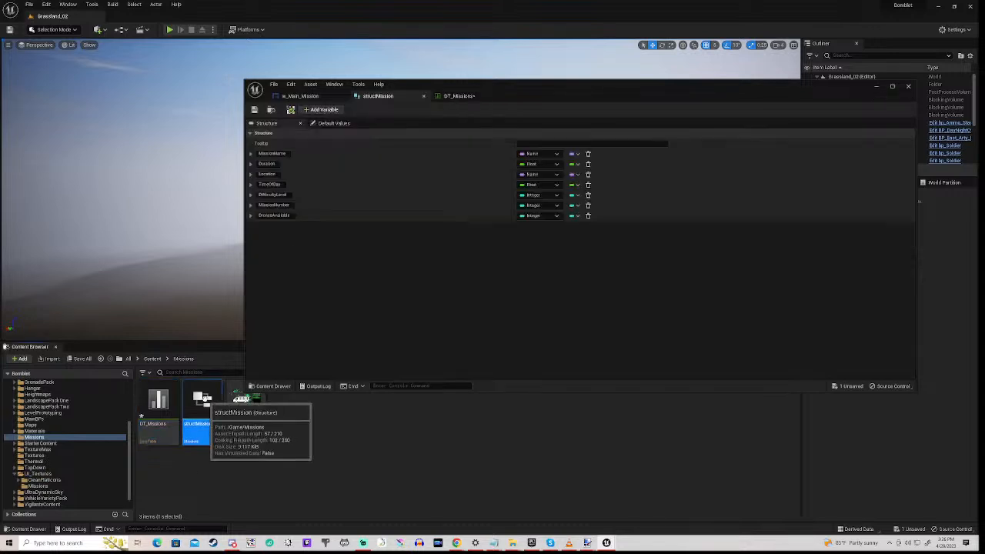
left_click(320, 109)
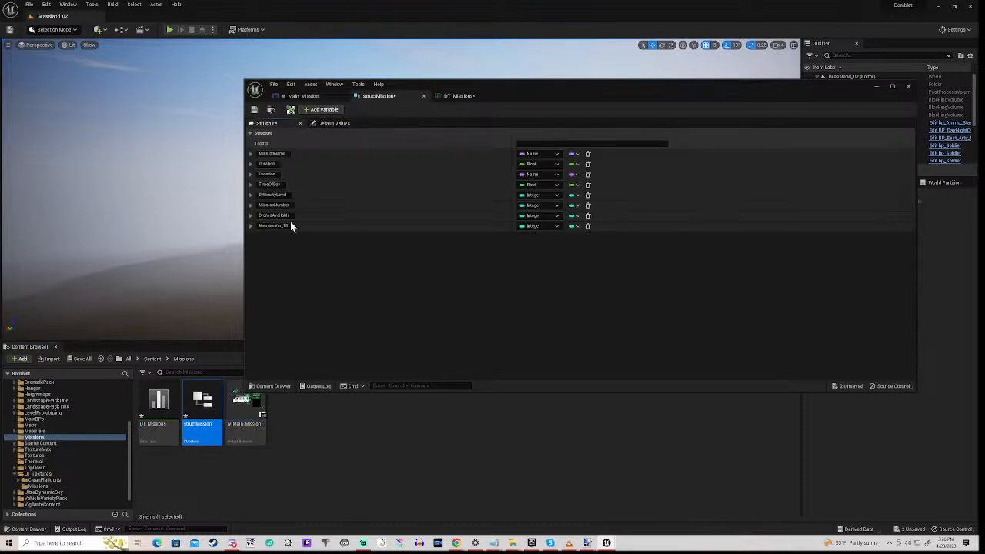
Rename the last variable of structMission to FlavourText and change its type to Text.
double_click(273, 225)
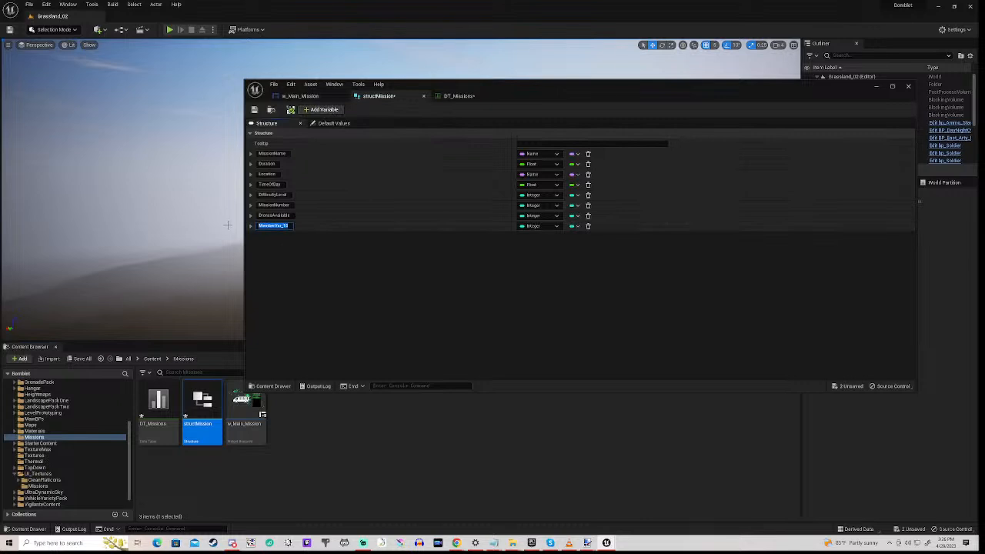
type("Flor")
type("our")
type("Text")
key("Return")
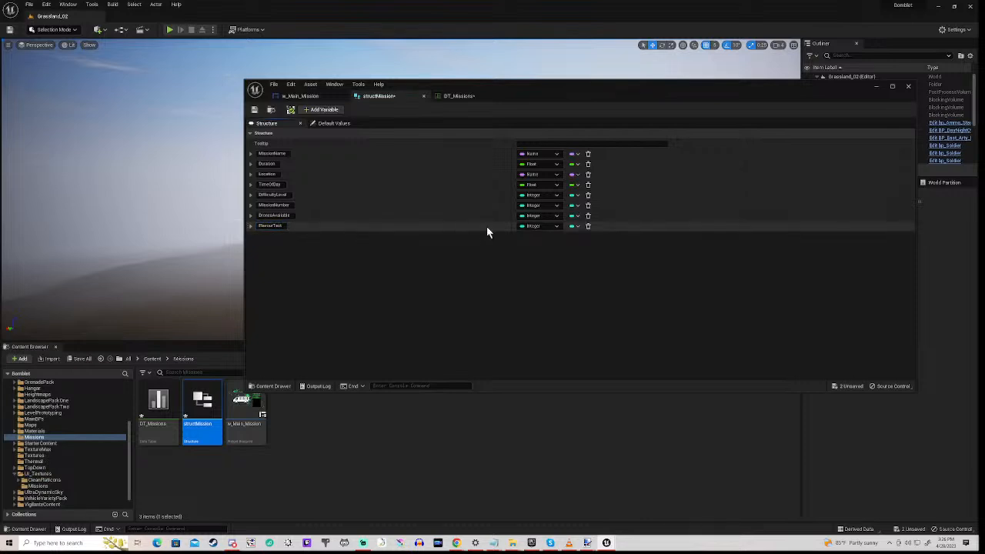
left_click(533, 228)
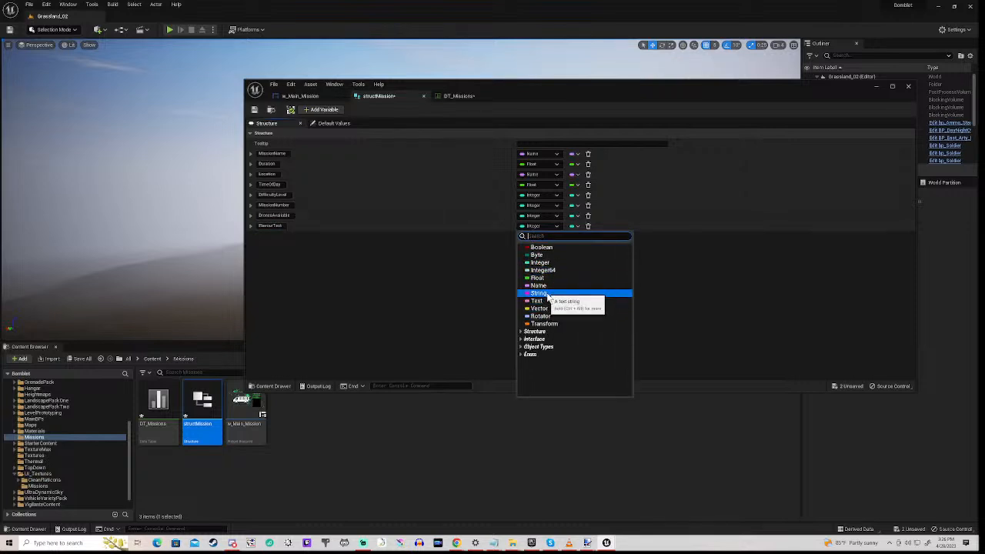
left_click(541, 302)
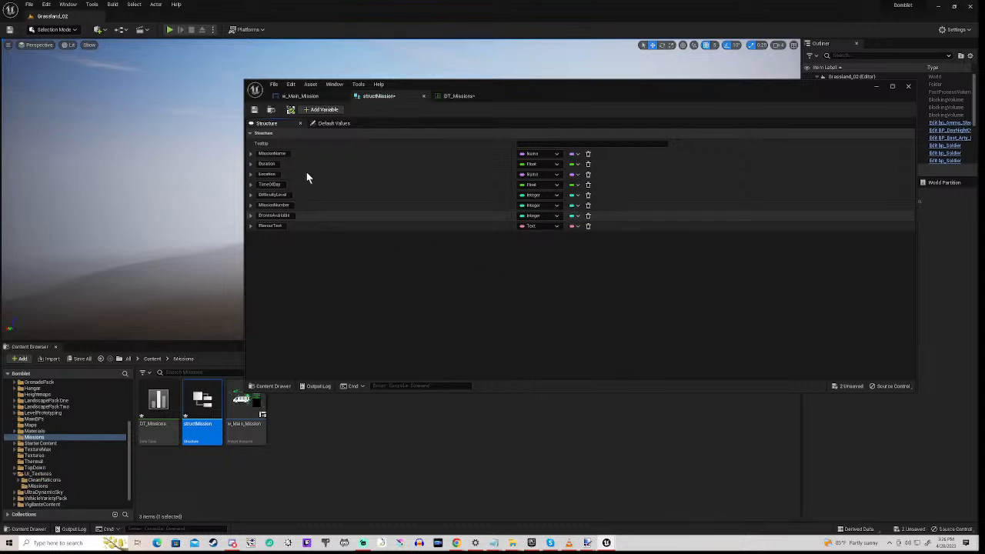
Save structMission and the remaining unsaved changes, and open the DT_Missions data table.
left_click(255, 112)
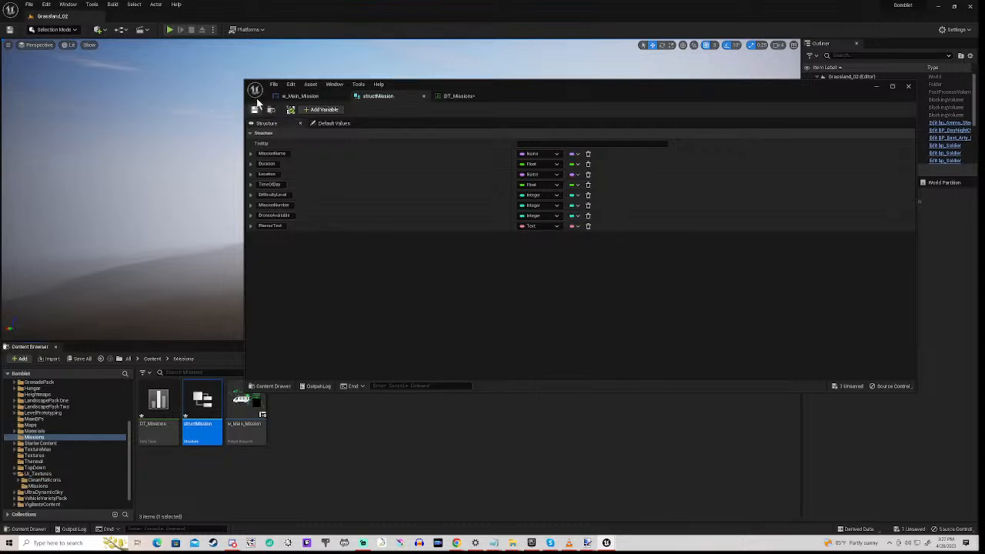
left_click(272, 84)
left_click(290, 120)
left_click_drag(566, 83, 581, 49)
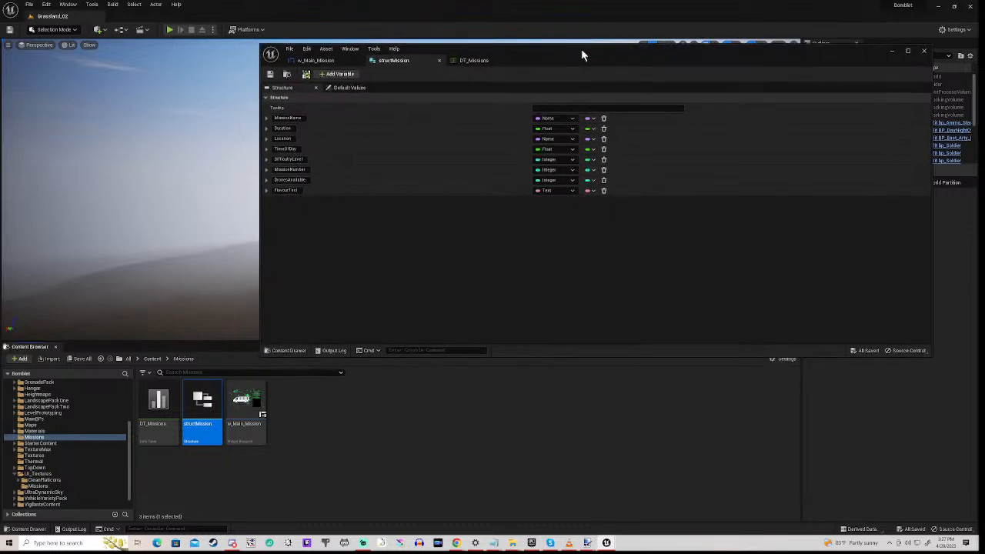
double_click(157, 404)
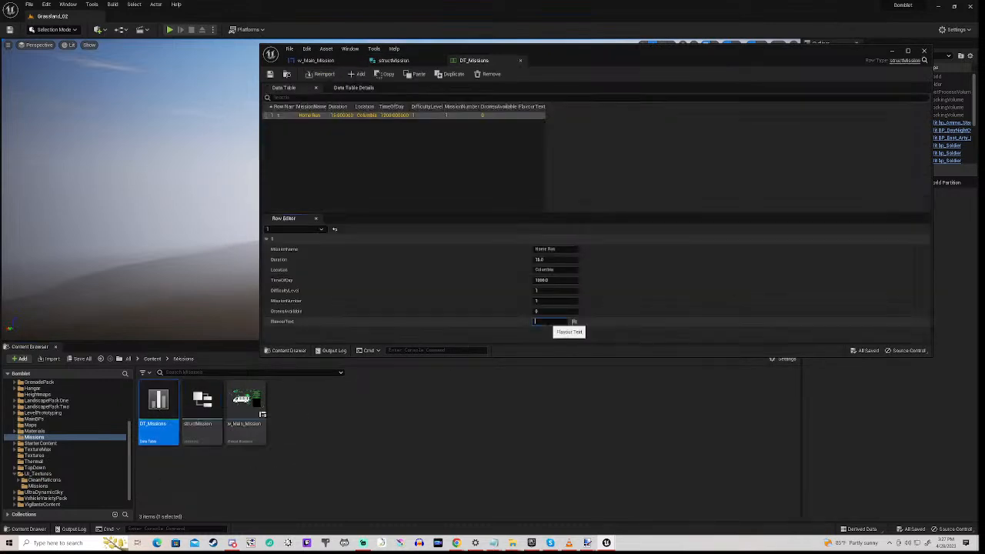
left_click(382, 431)
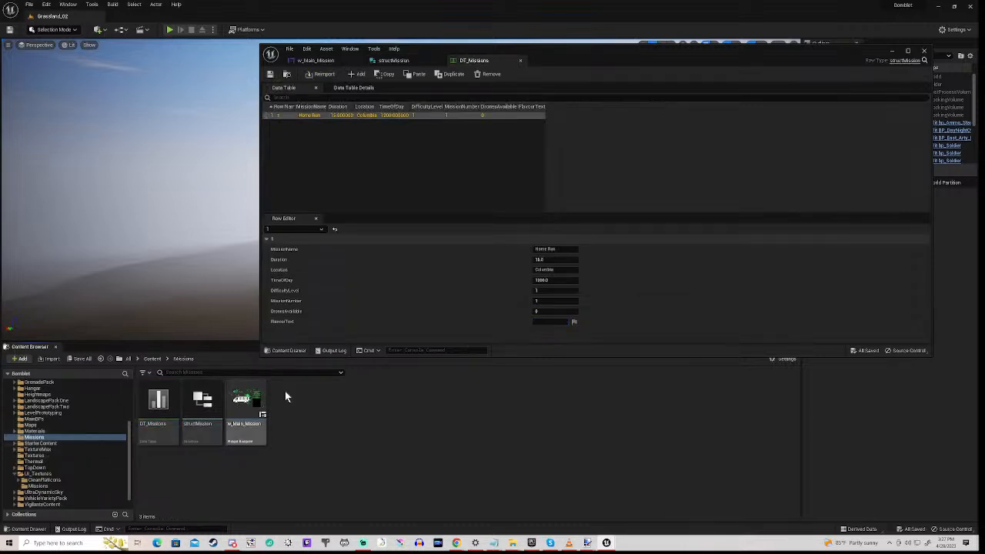
Create a folder named stringTables in the Content folder and open it.
left_click(129, 390)
left_click(29, 389)
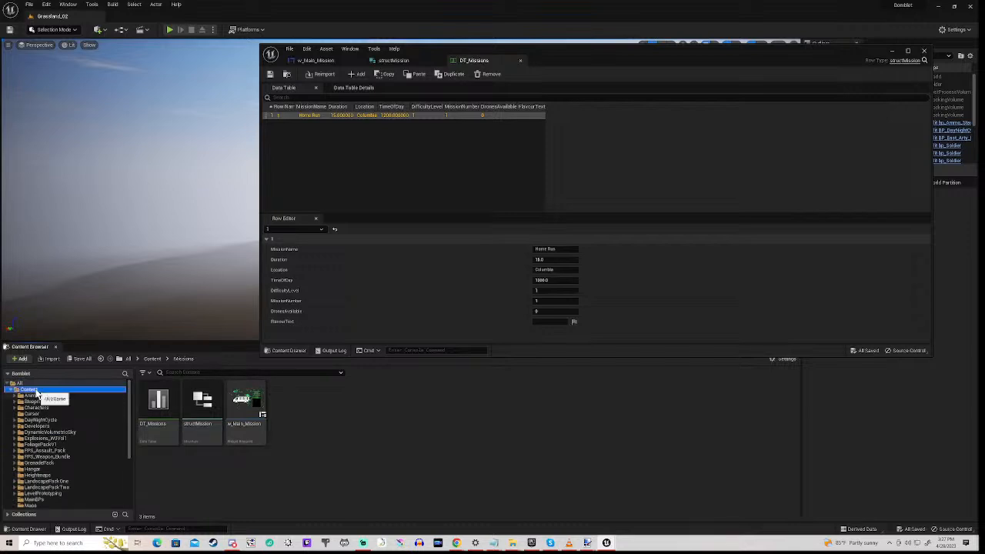
scroll(609, 465, "down", 3)
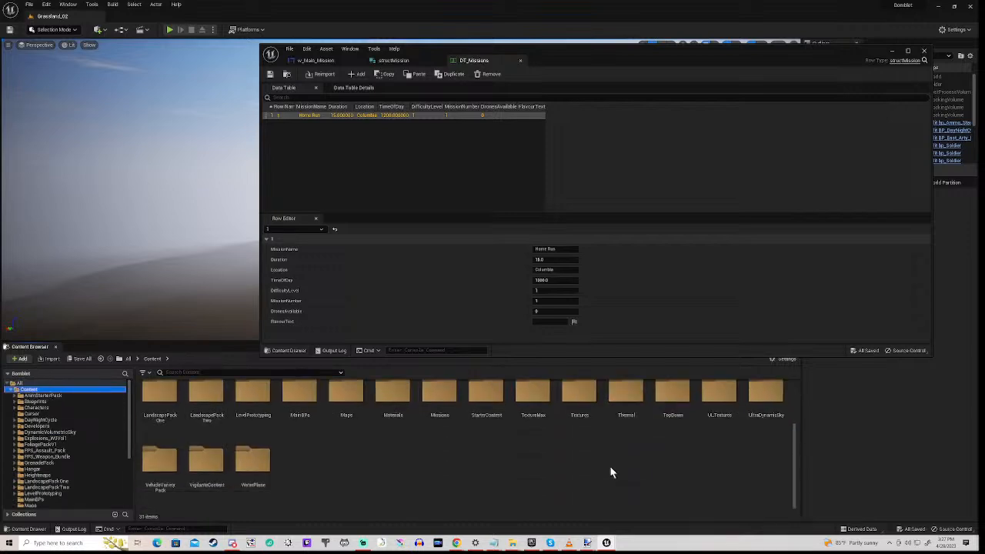
right_click(412, 464)
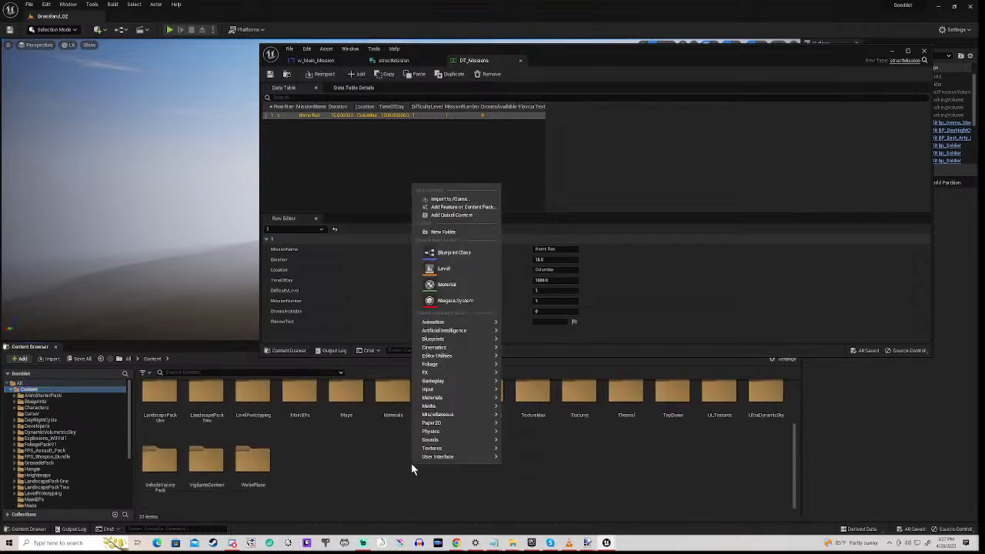
left_click(447, 232)
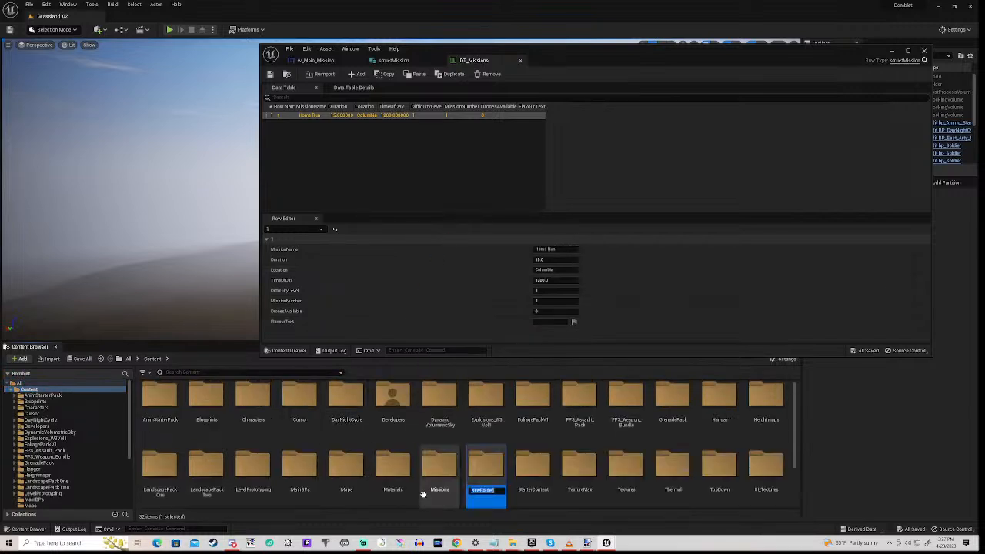
type("I")
type("trungTables")
key("Return")
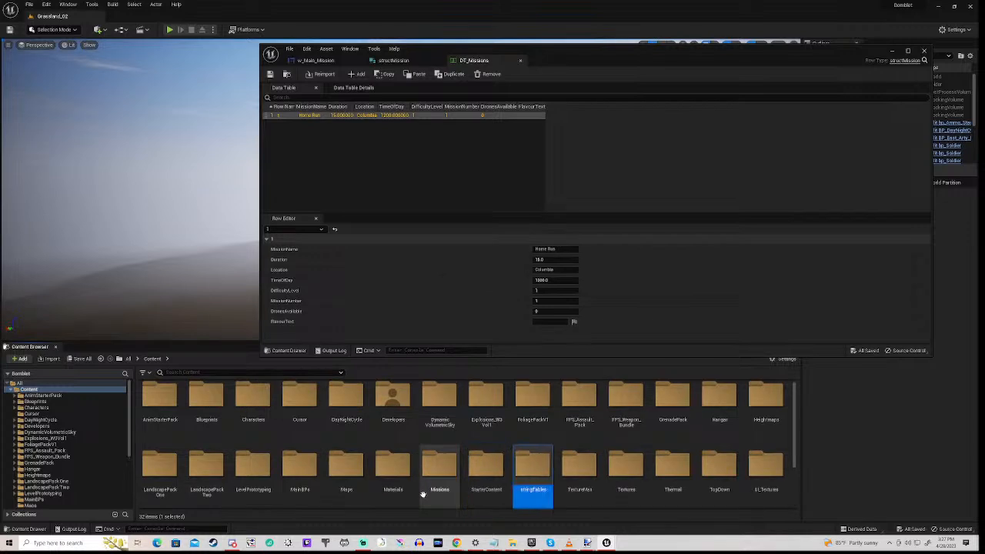
double_click(528, 475)
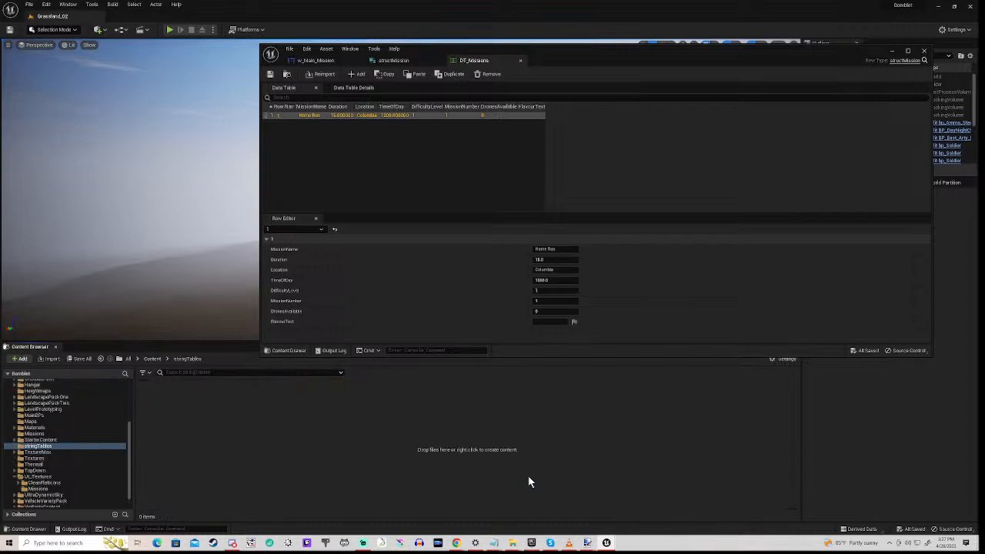
Create a String Table asset named ST_Missions in the stringTables folder.
right_click(258, 442)
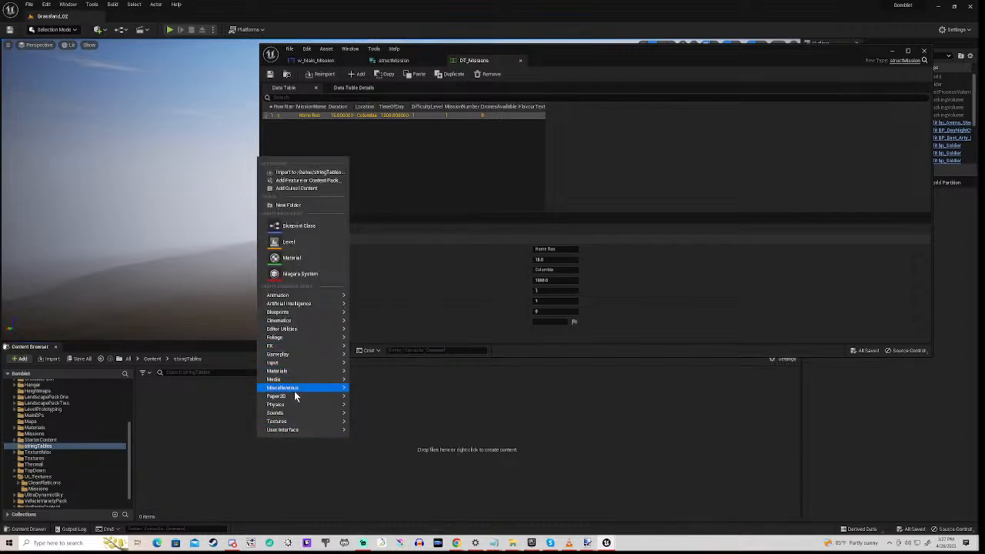
mouse_move(295, 387)
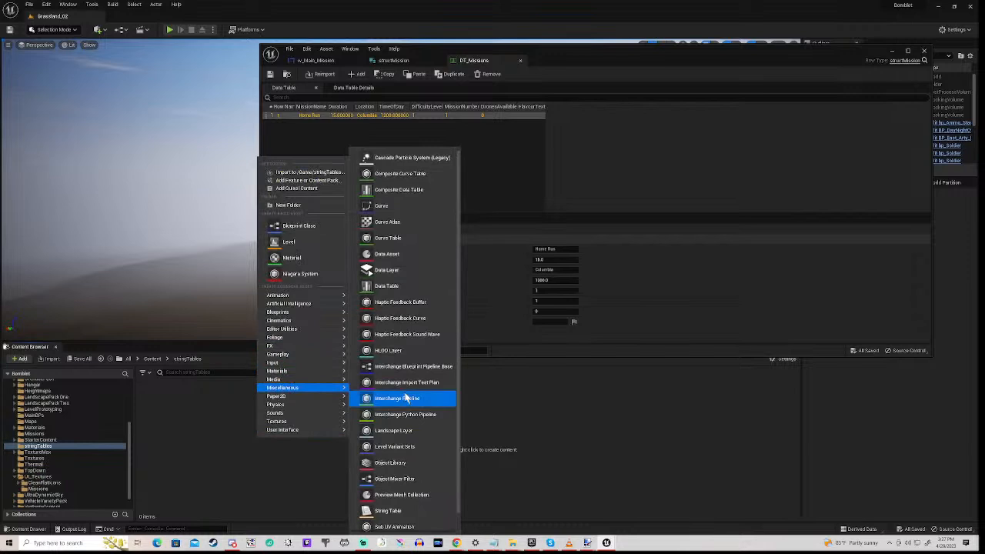
left_click(399, 511)
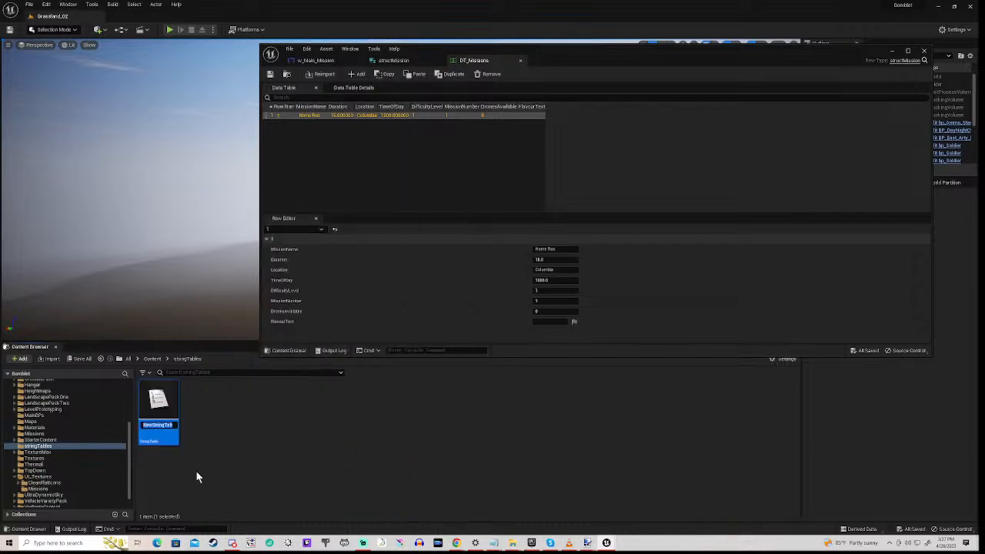
type("ST_")
type("Missions")
key("Return")
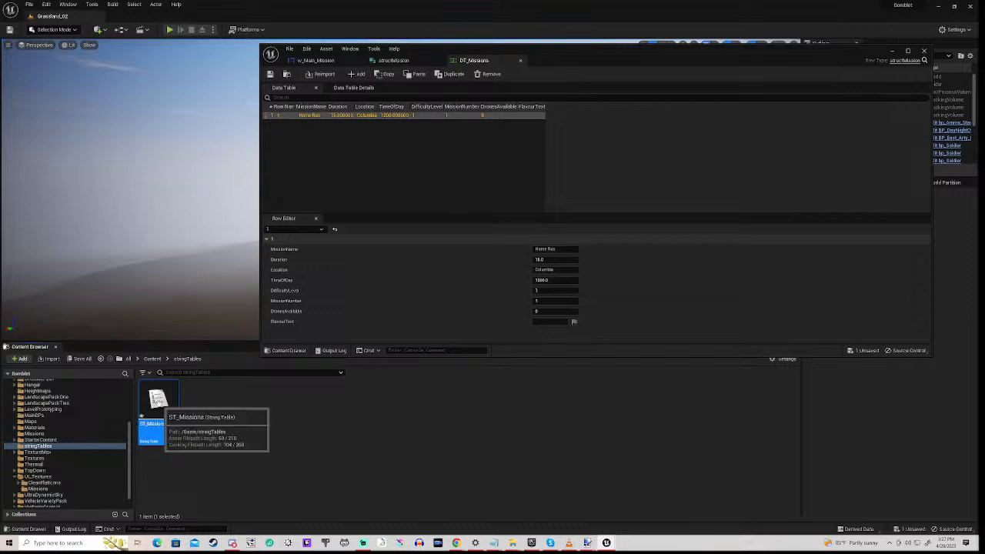
In the ST_Missions string table, add key 1 with source string "Infiltrate the drug laboratory site. Destroy the mesh lab and any armed guards.".
double_click(158, 402)
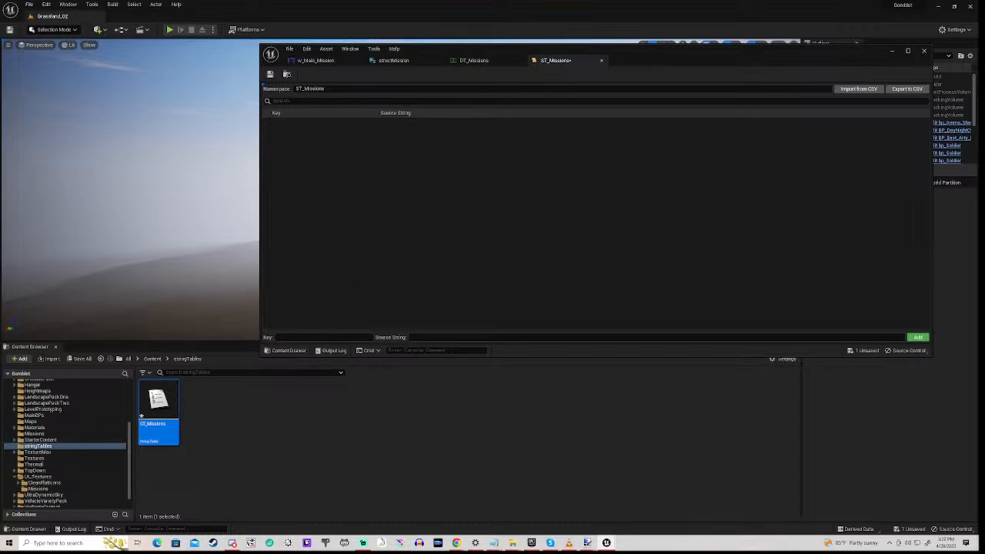
left_click(297, 337)
left_click(408, 339)
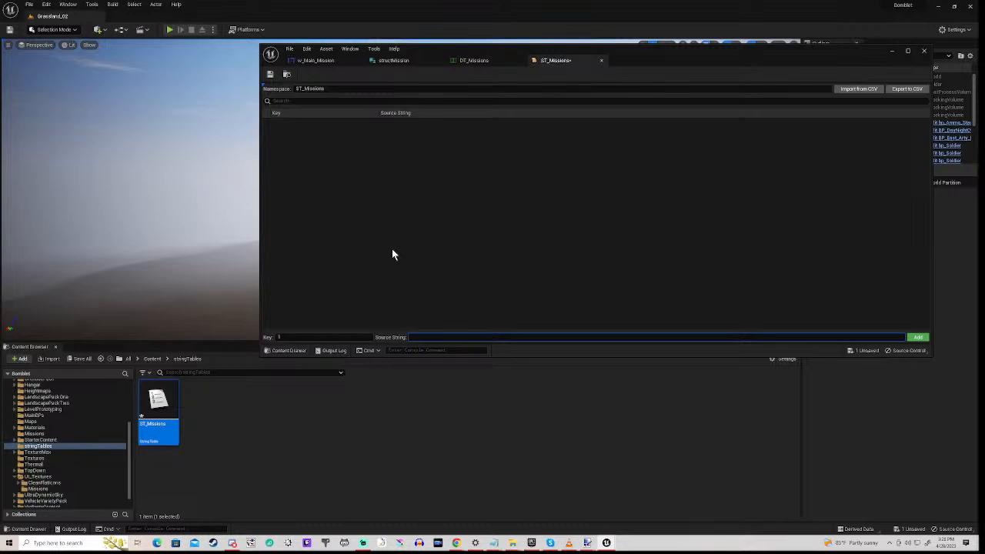
type("inf")
type("iltrati")
type(" the")
type(" di")
type("ug")
type("lab")
type("oratory sit")
type("e,")
type(" Dest")
type("roy")
type(" the")
type("mesh")
type(" lab")
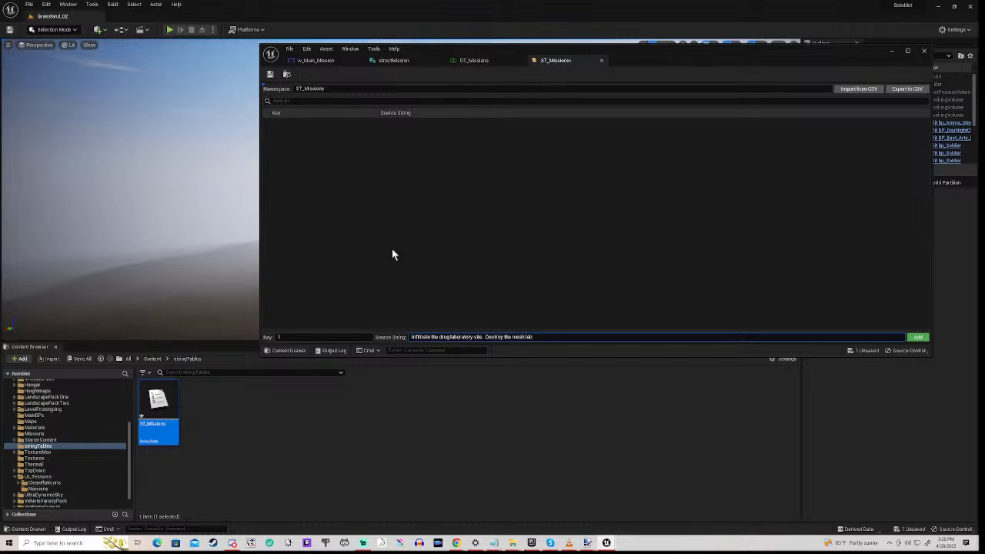
type(" and any")
type("armed")
type(" gear")
type("rds.")
left_click(919, 337)
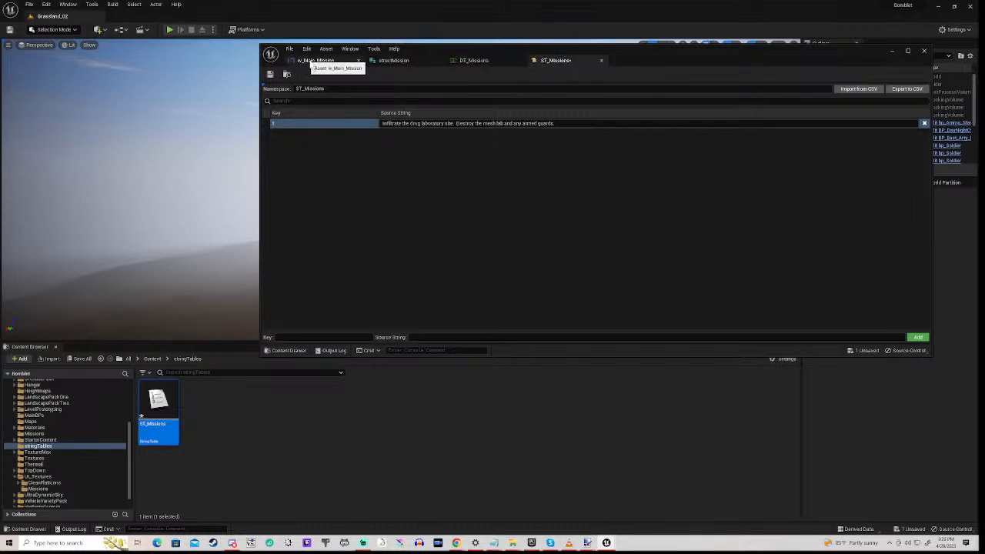
In the w_Main_Mission widget, duplicate the border that holds the Location heading.
left_click(316, 60)
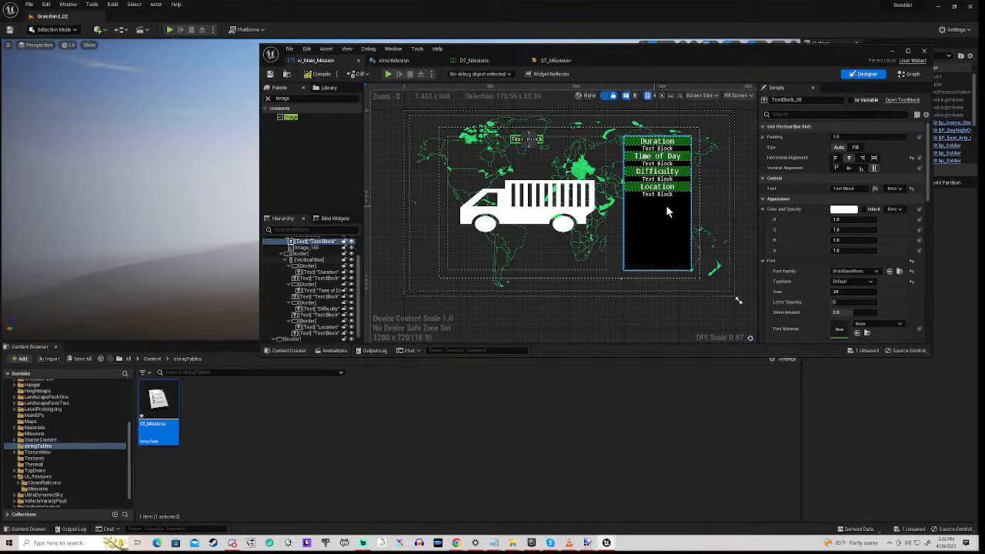
scroll(304, 298, "down", 1)
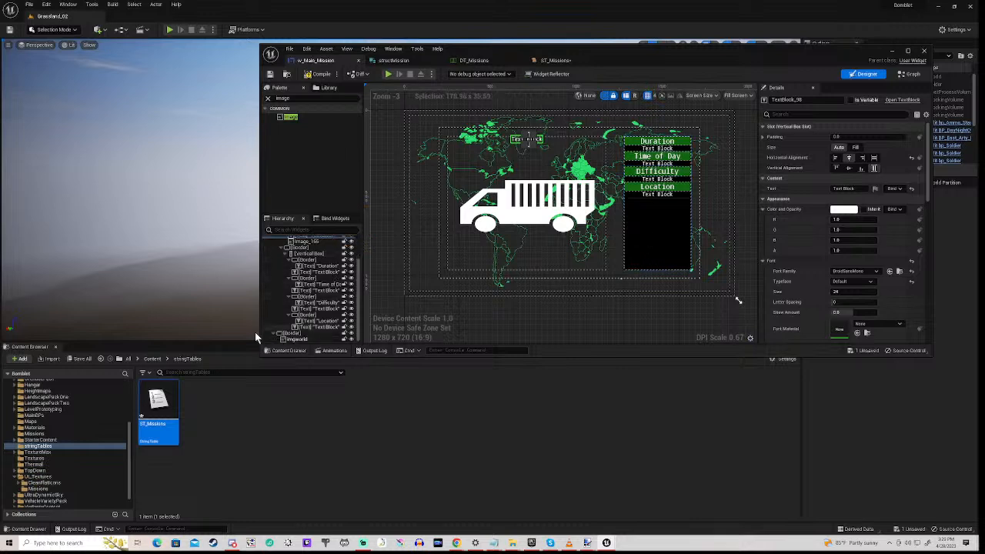
left_click(308, 315)
right_click(307, 318)
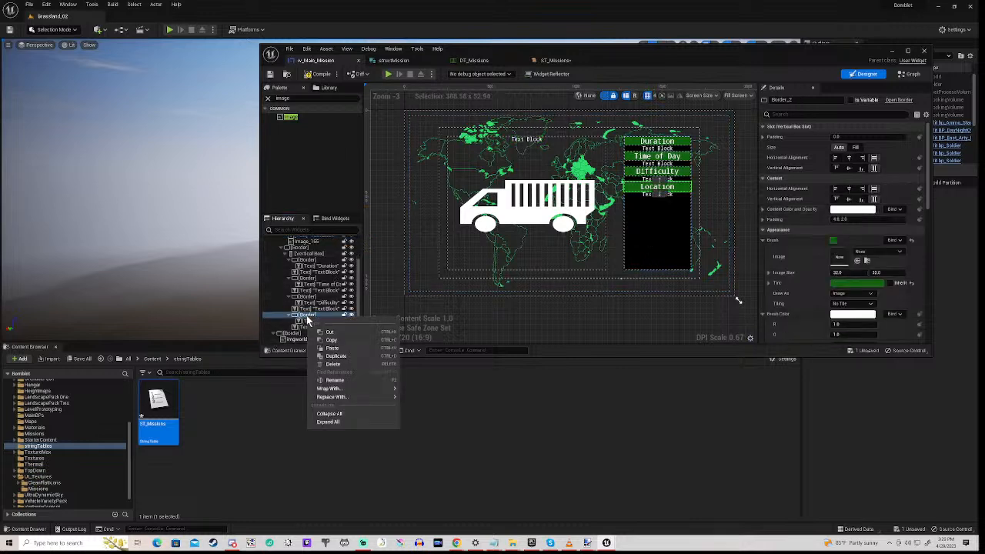
left_click(333, 356)
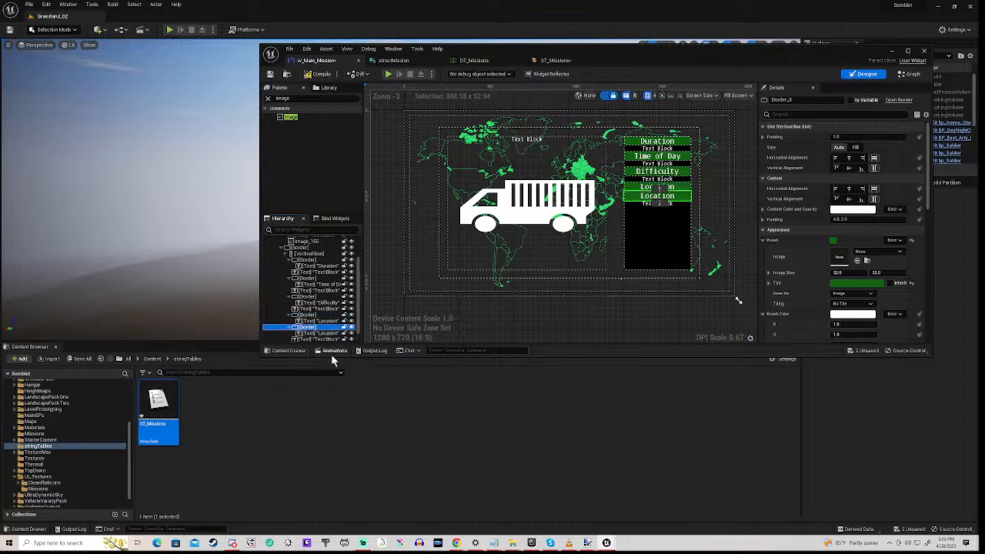
Duplicate the text block below the Difficulty heading and place the copy directly under the first Location heading.
left_click(322, 309)
right_click(325, 308)
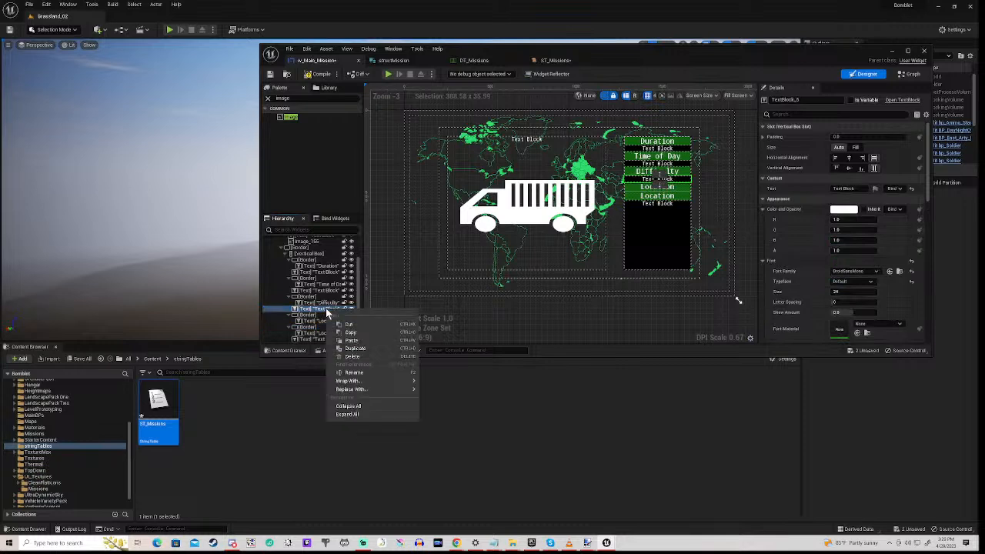
left_click(350, 348)
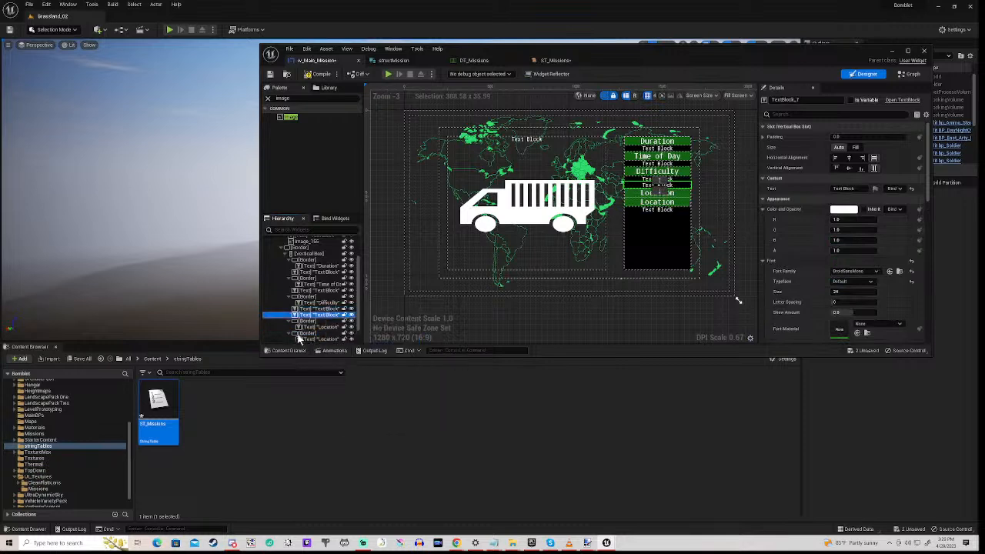
left_click_drag(321, 319, 307, 331)
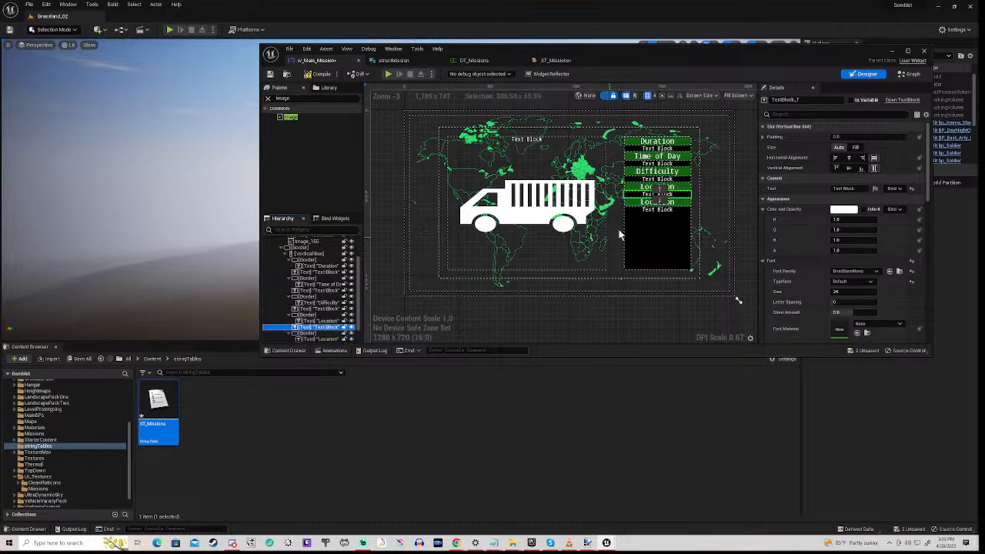
Change the text of the second, duplicated Location heading to "Mission".
scroll(619, 230, "up", 5)
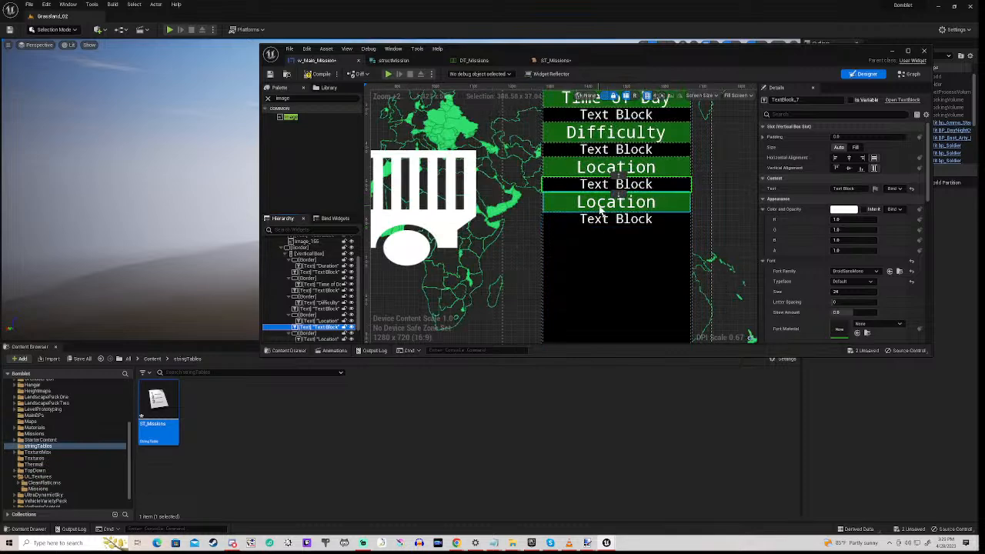
left_click(598, 206)
scroll(328, 330, "down", 1)
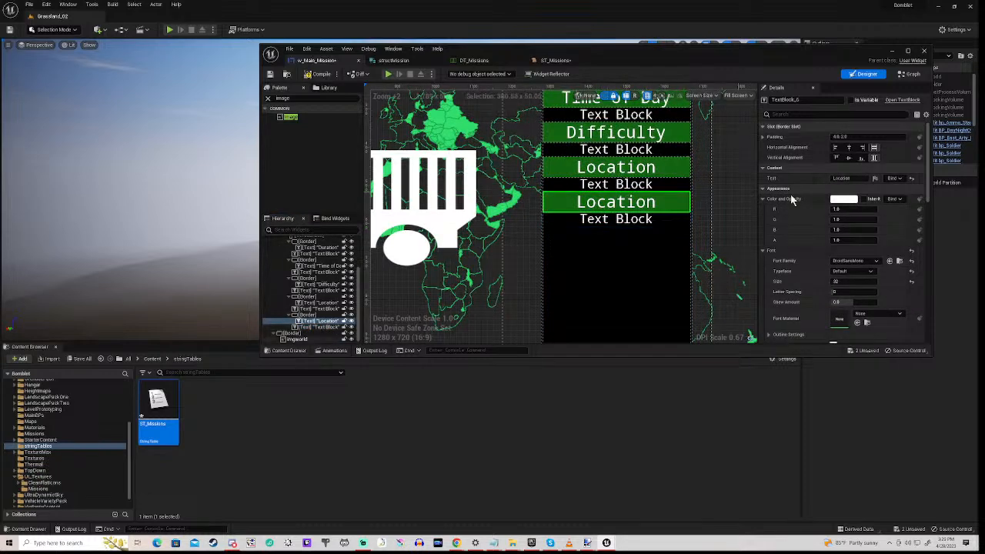
left_click(841, 179)
type("Mission")
key("Return")
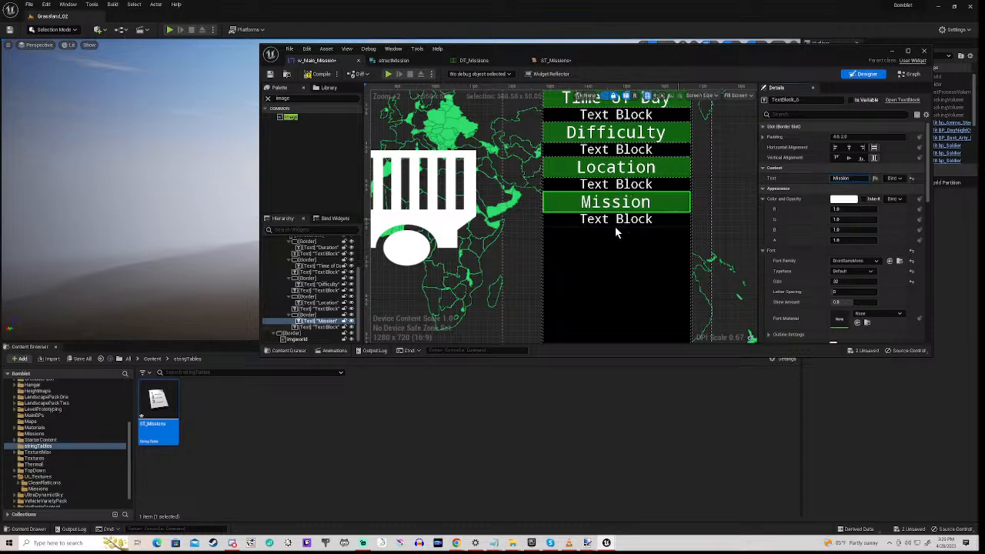
scroll(583, 235, "up", 1)
scroll(582, 223, "down", 3)
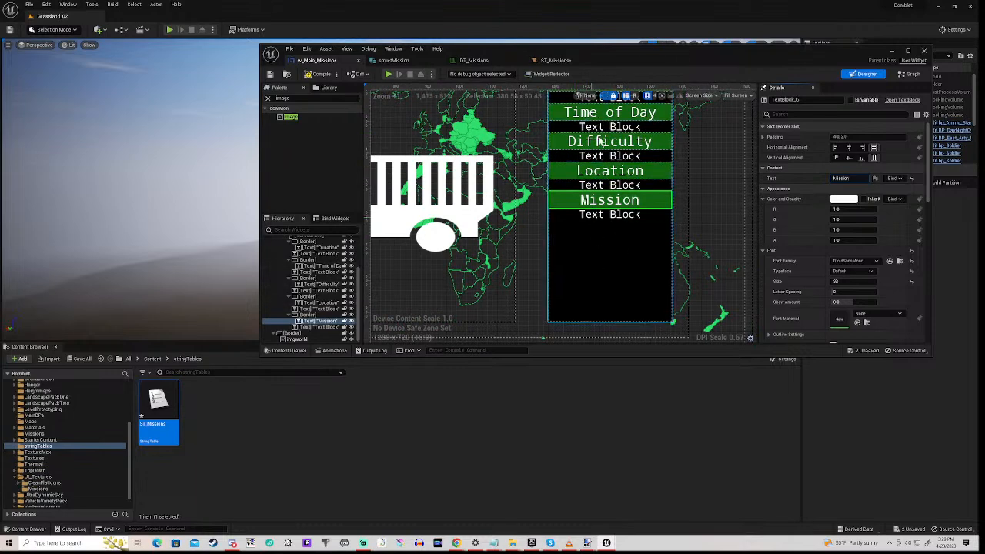
scroll(513, 258, "down", 3)
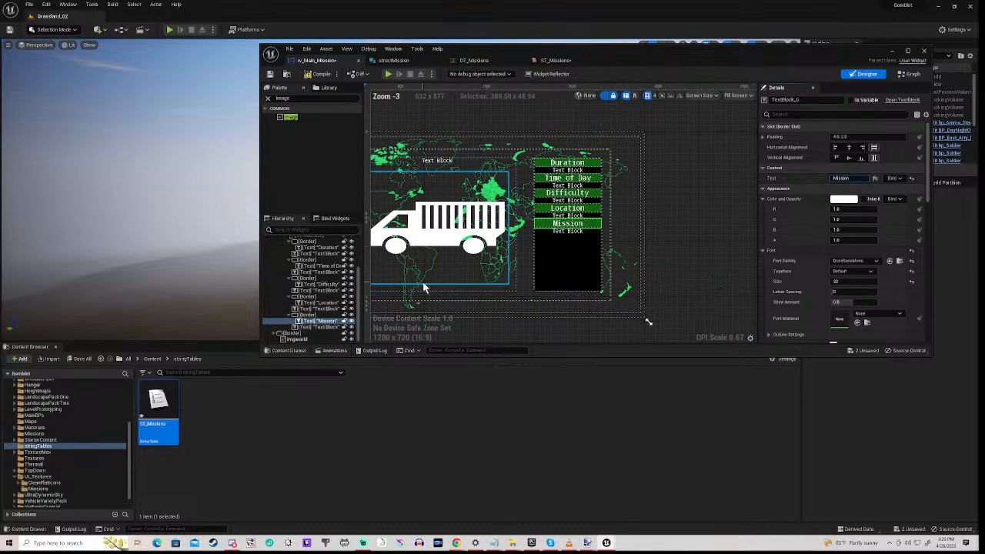
scroll(523, 258, "down", 3)
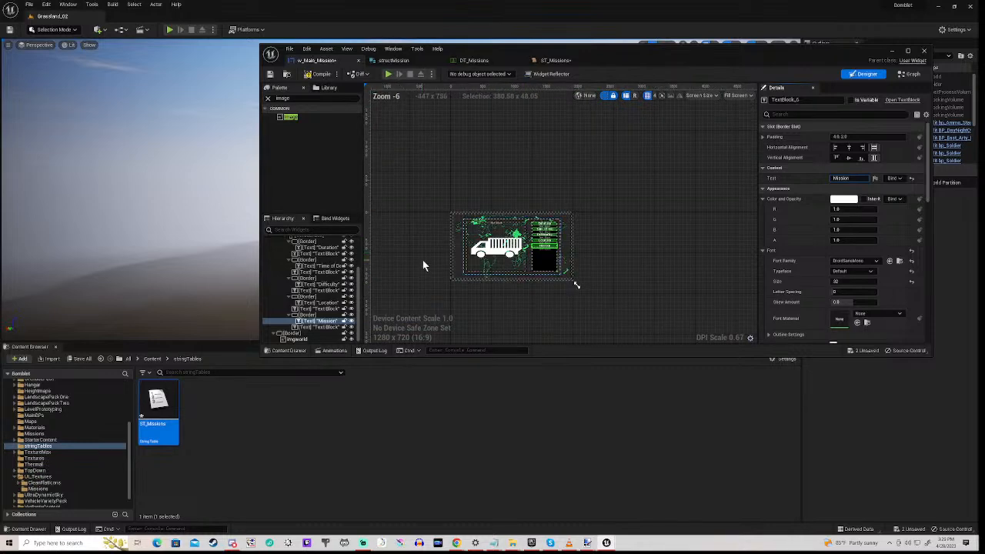
right_click_drag(422, 260, 453, 225)
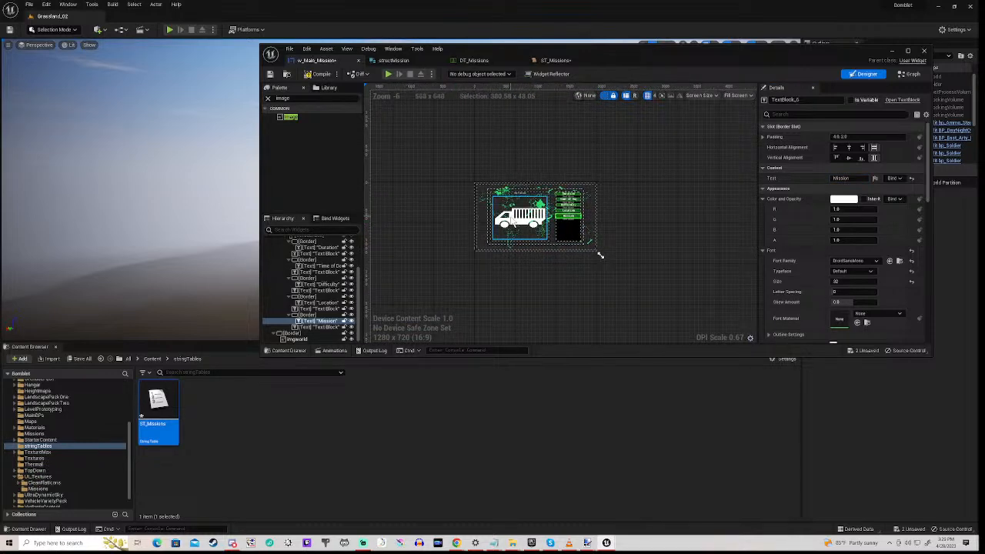
scroll(511, 223, "up", 8)
scroll(512, 221, "down", 2)
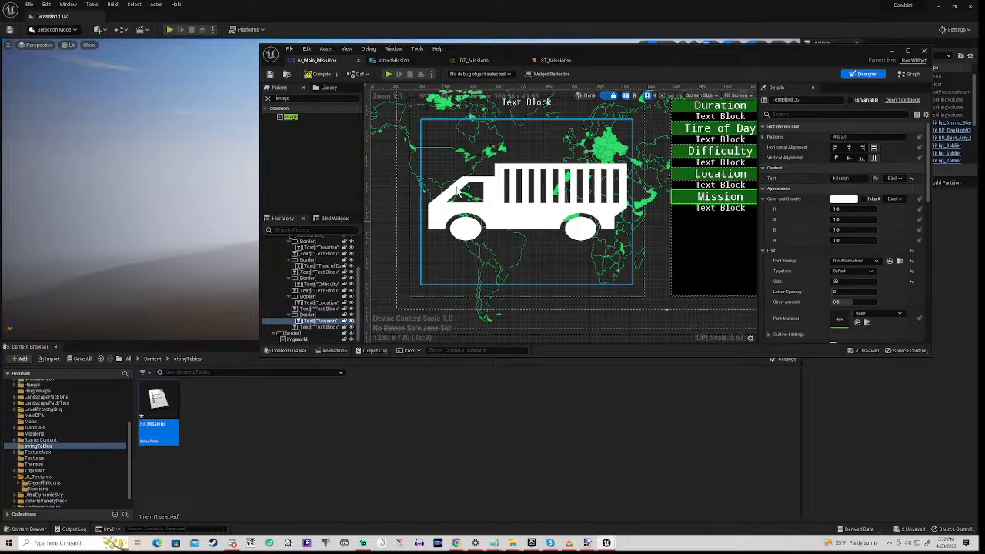
right_click_drag(386, 203, 419, 223)
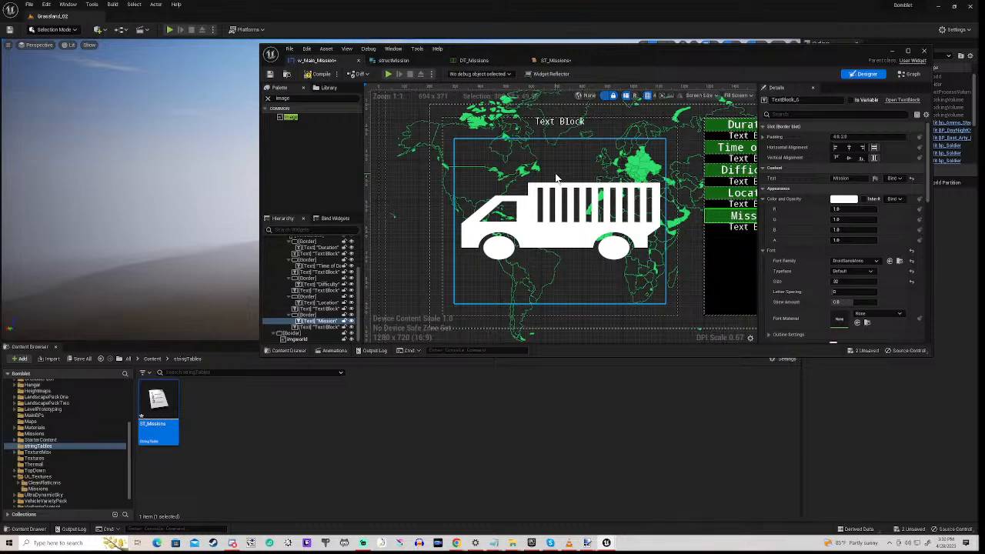
scroll(557, 178, "down", 4)
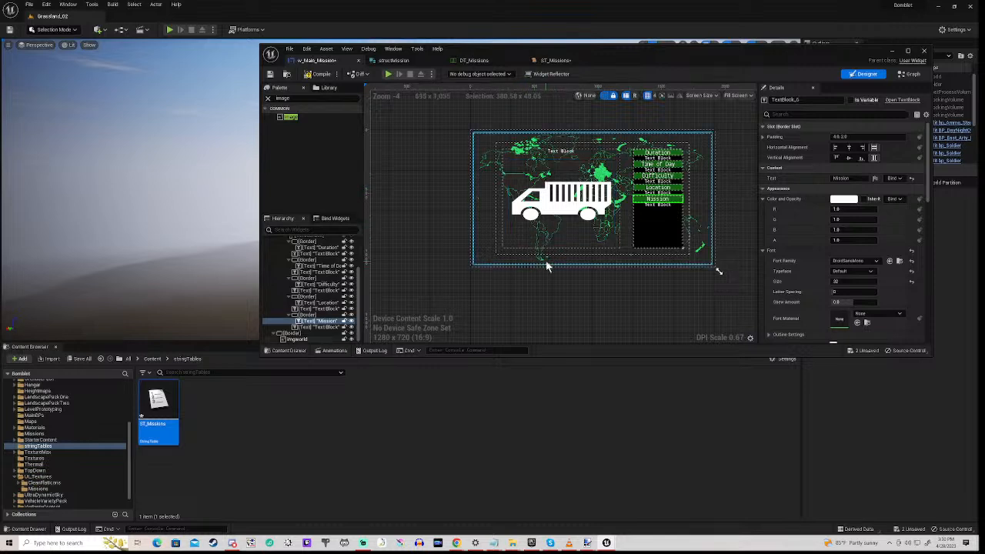
left_click(440, 265)
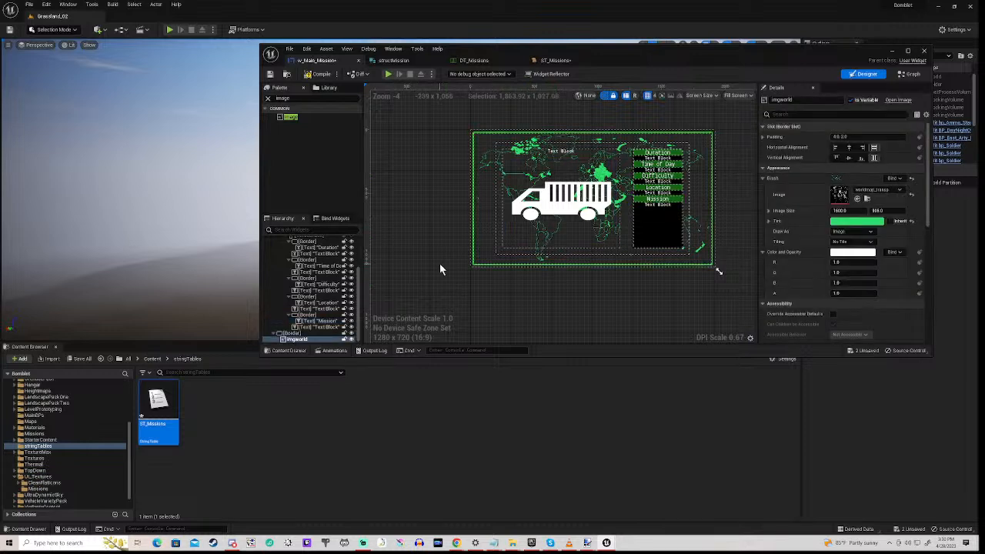
Rename the text block below the Duration heading to txtDuration and make it a variable.
scroll(331, 307, "up", 3)
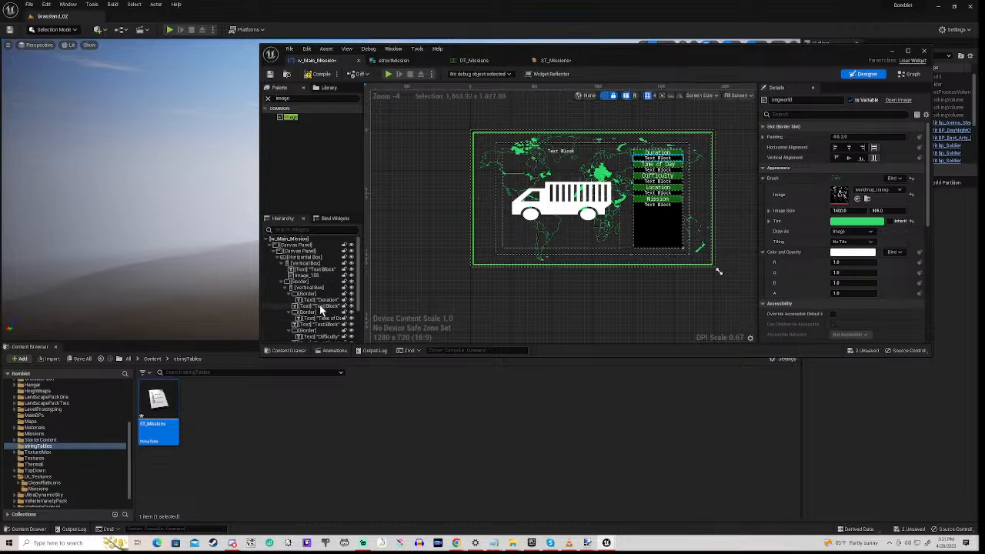
left_click(321, 307)
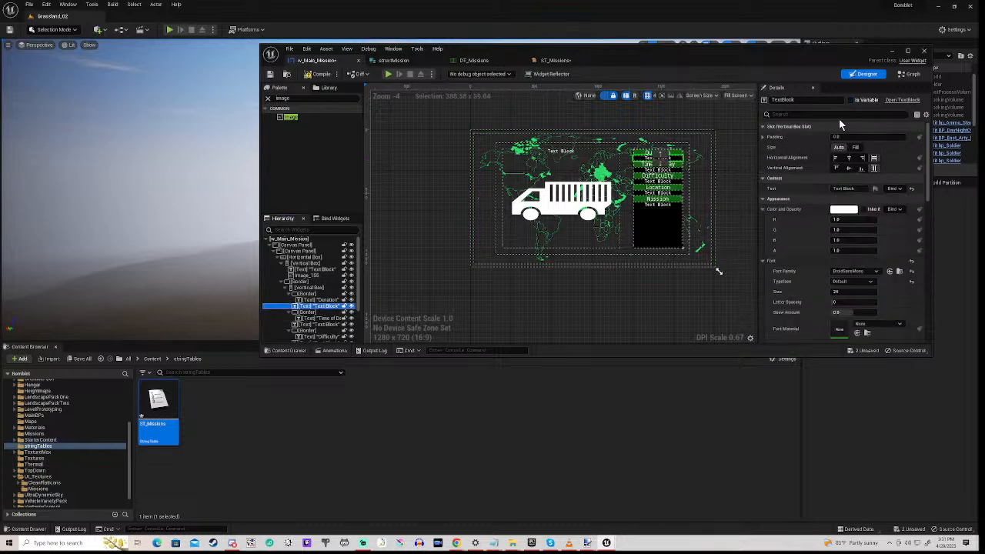
key("F2")
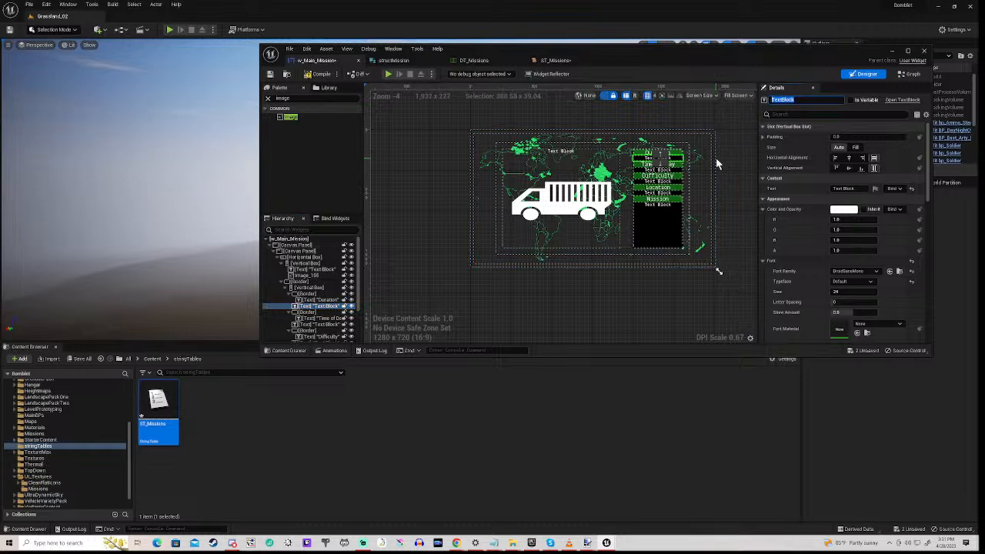
type("txtDuration")
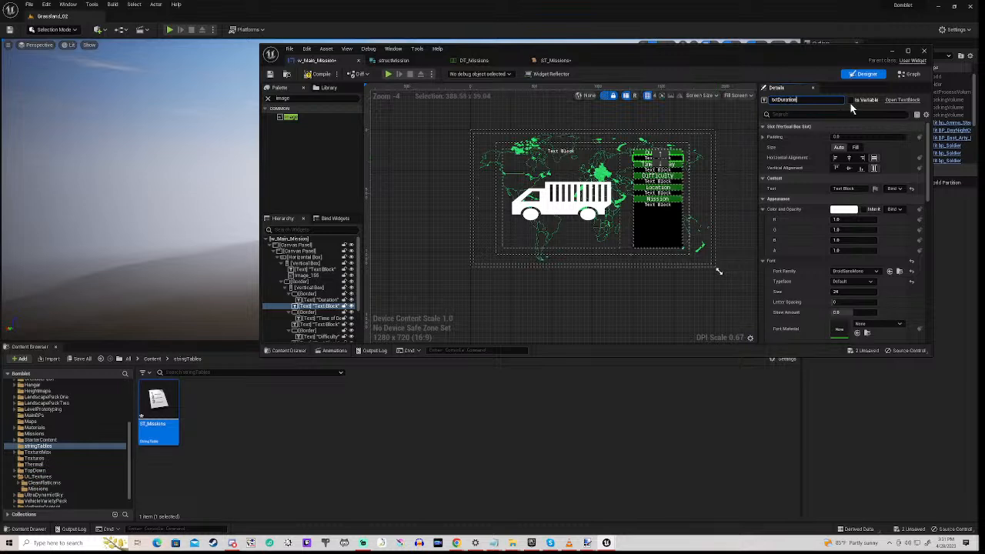
key("Return")
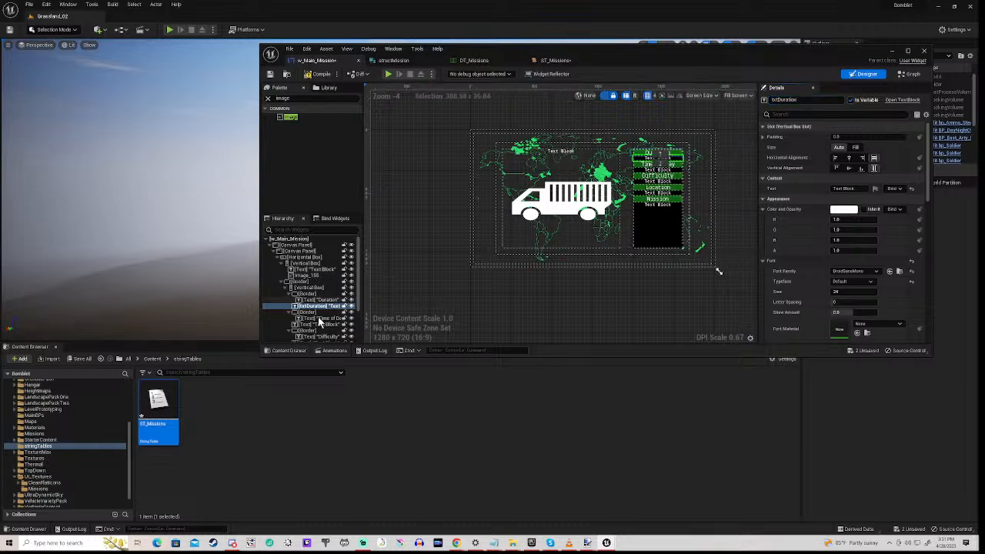
Rename the text block below the Time of Day heading to txtTimeofDay and make it a variable.
scroll(317, 322, "down", 2)
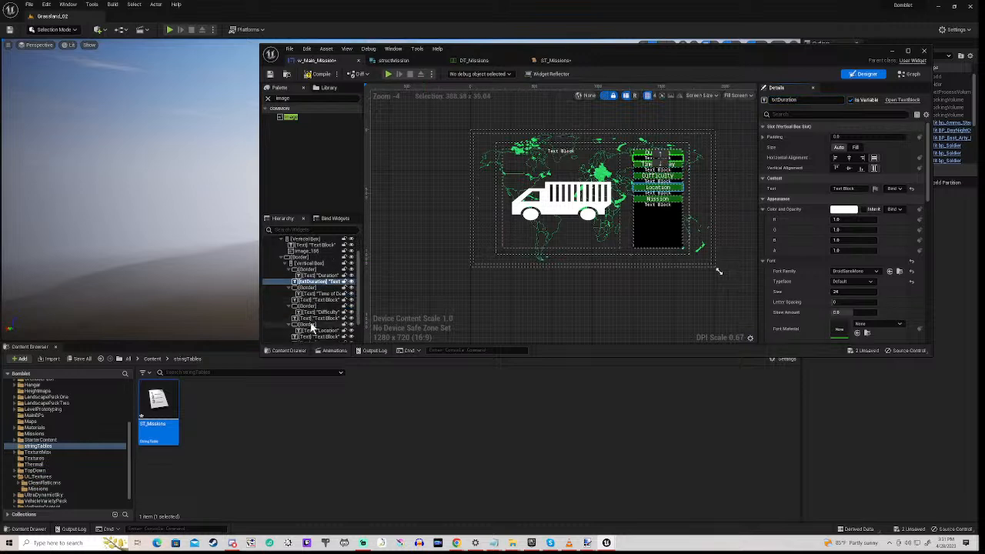
left_click(320, 300)
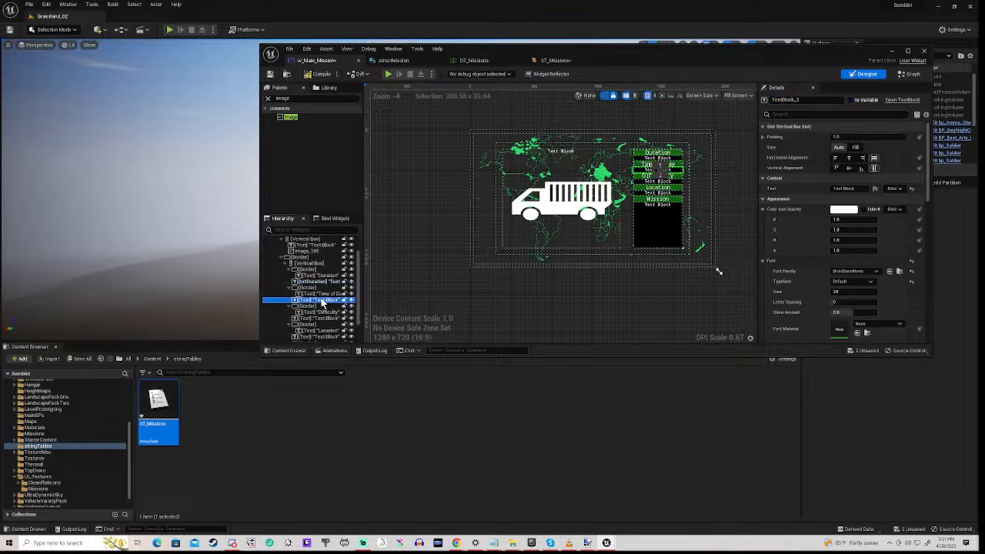
left_click(800, 99)
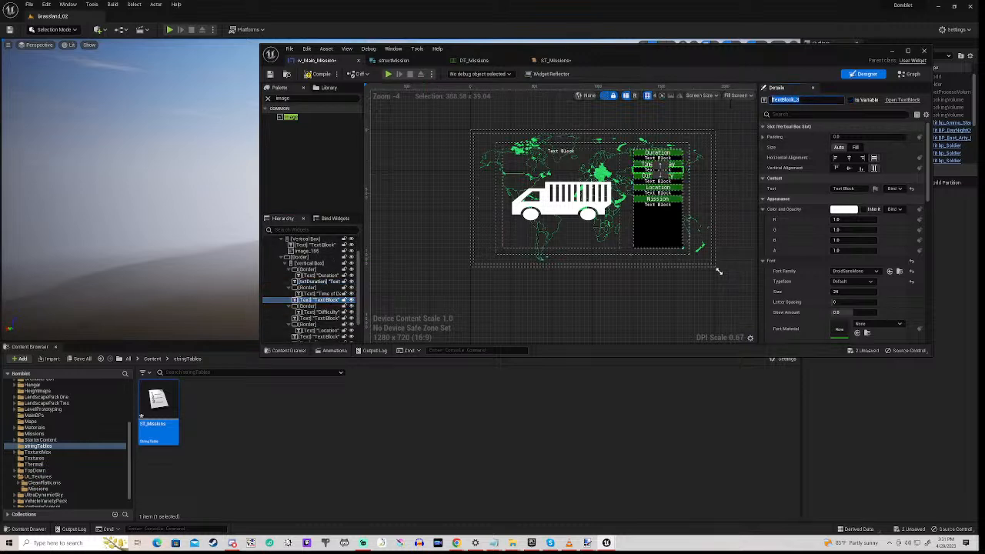
type("txt")
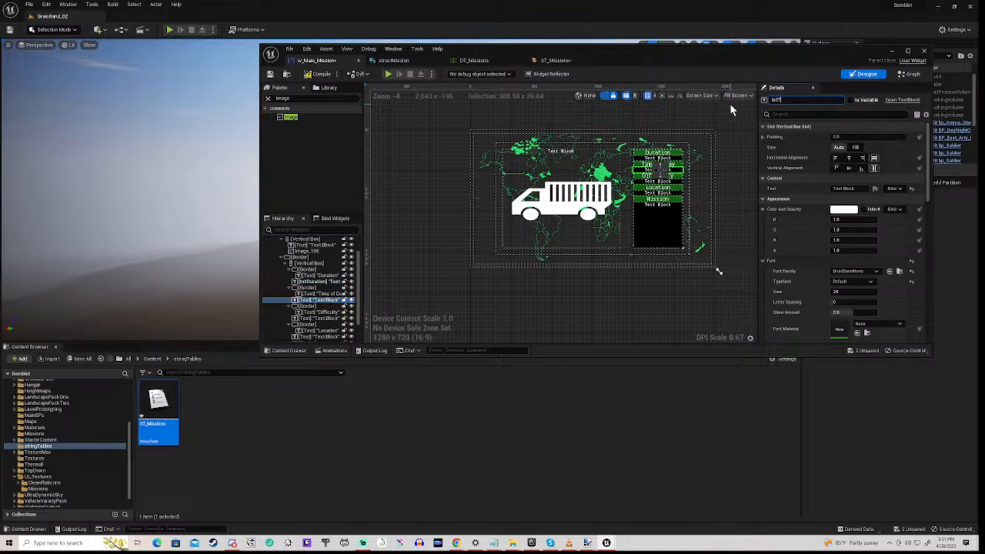
type("TimeofDay")
key("Return")
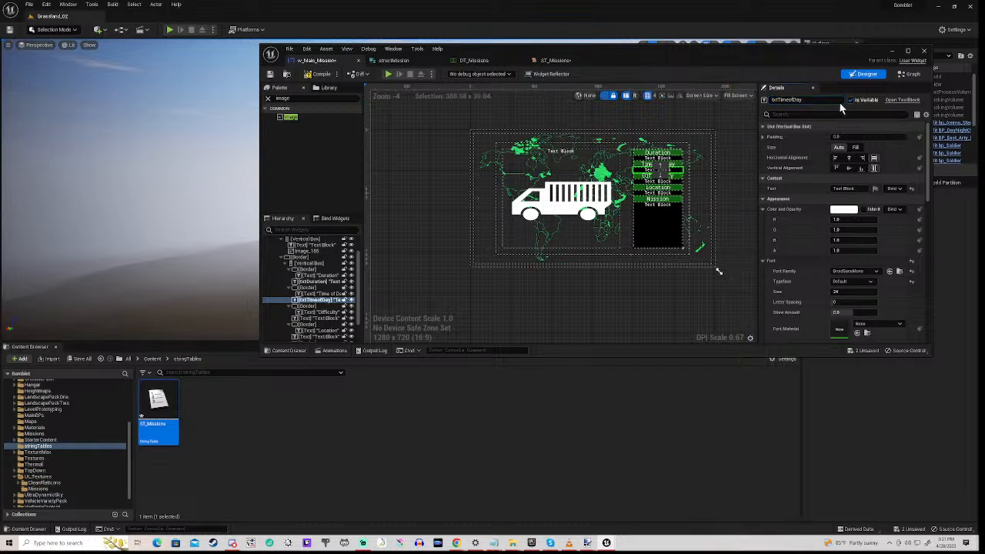
left_click(424, 218)
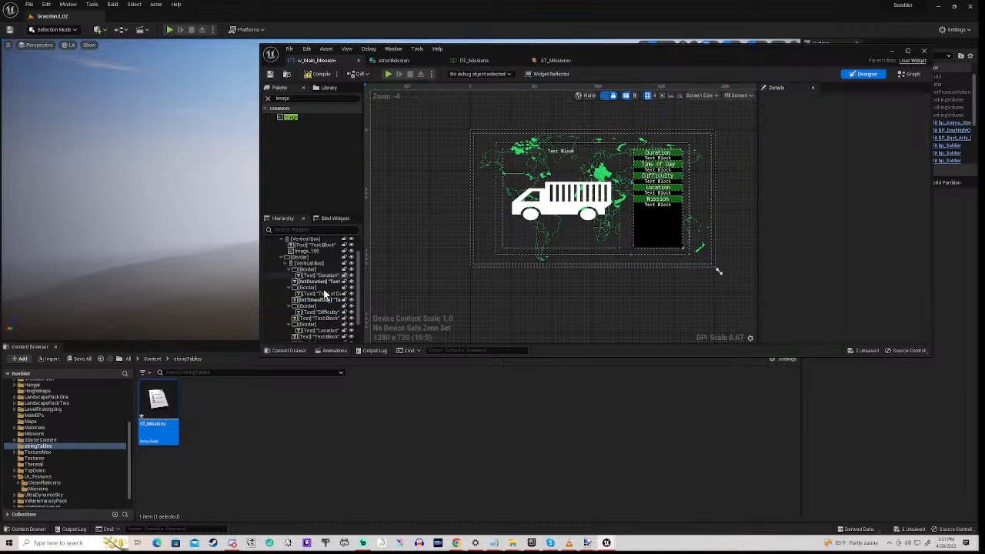
Rename the text block below the Difficulty heading to txtDifficulty and make it a variable.
left_click(318, 319)
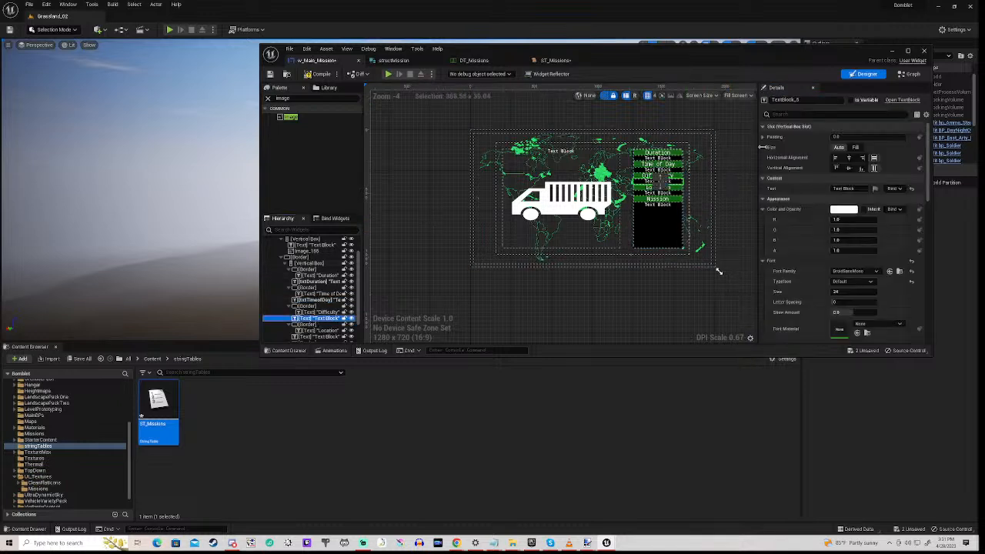
key("F2")
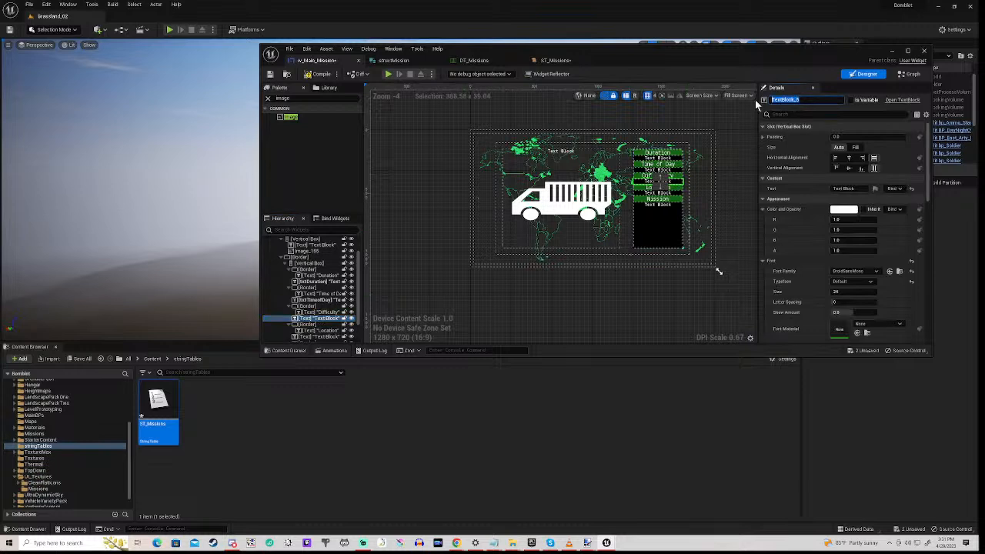
type("t")
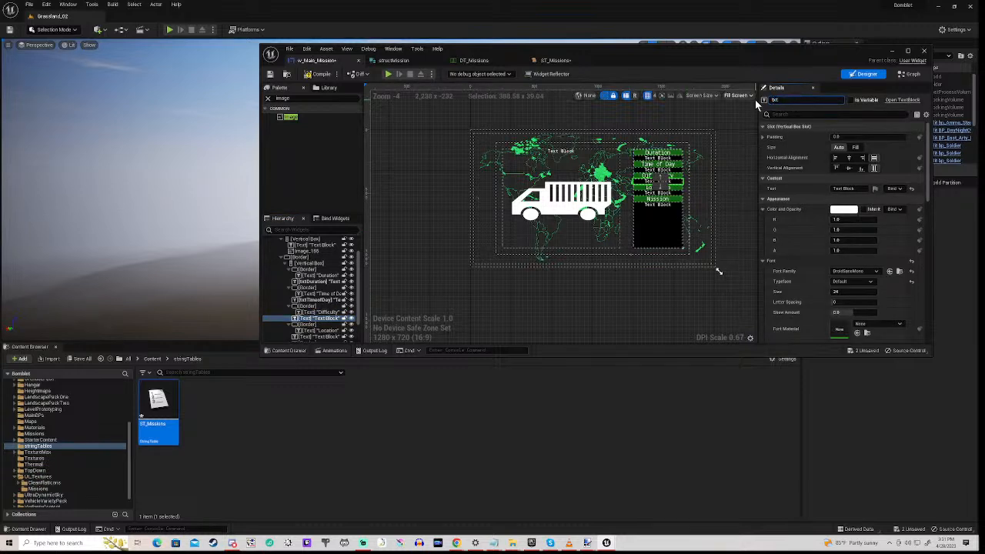
type("xtDifficulty")
left_click(851, 101)
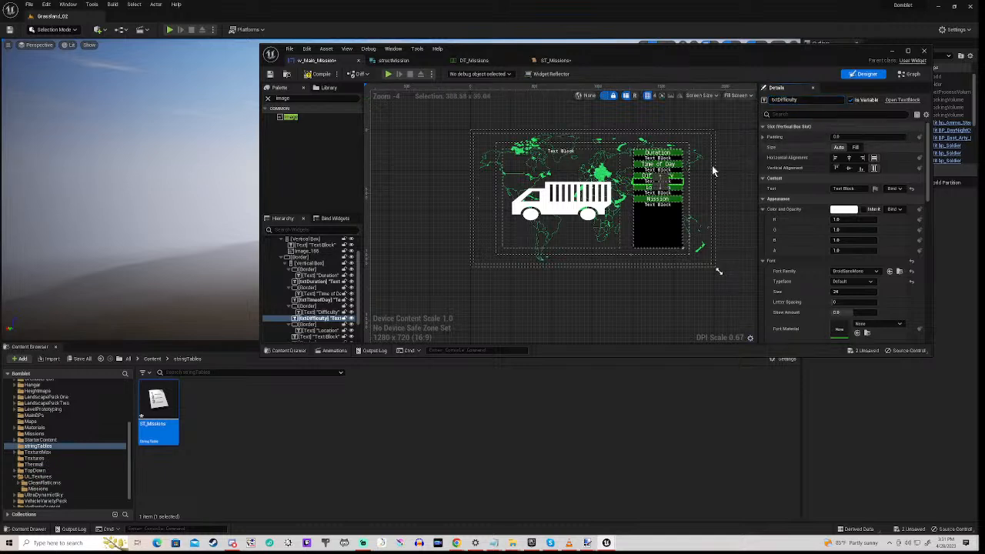
Rename the text block below the Location heading to txtLocation as a variable, and save all assets.
scroll(319, 314, "down", 2)
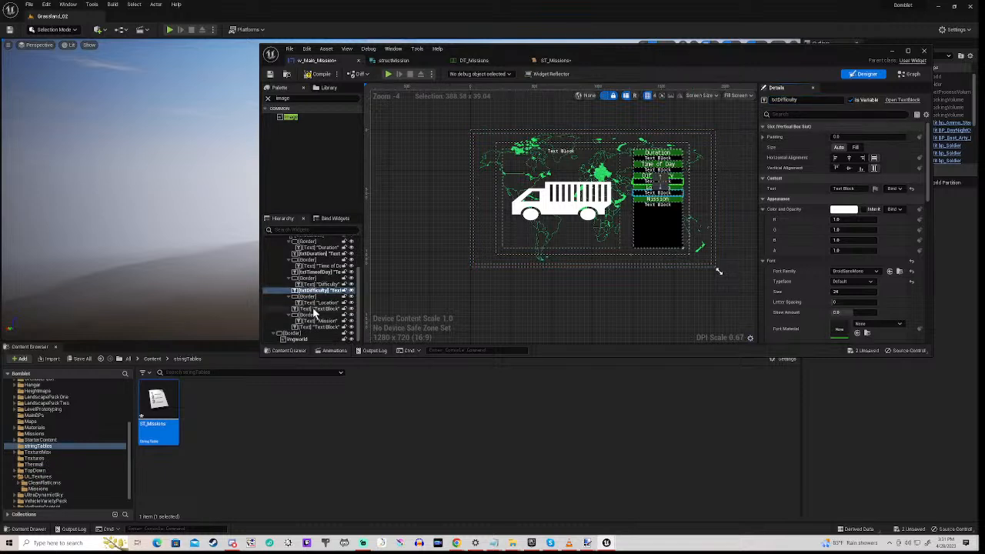
left_click(314, 309)
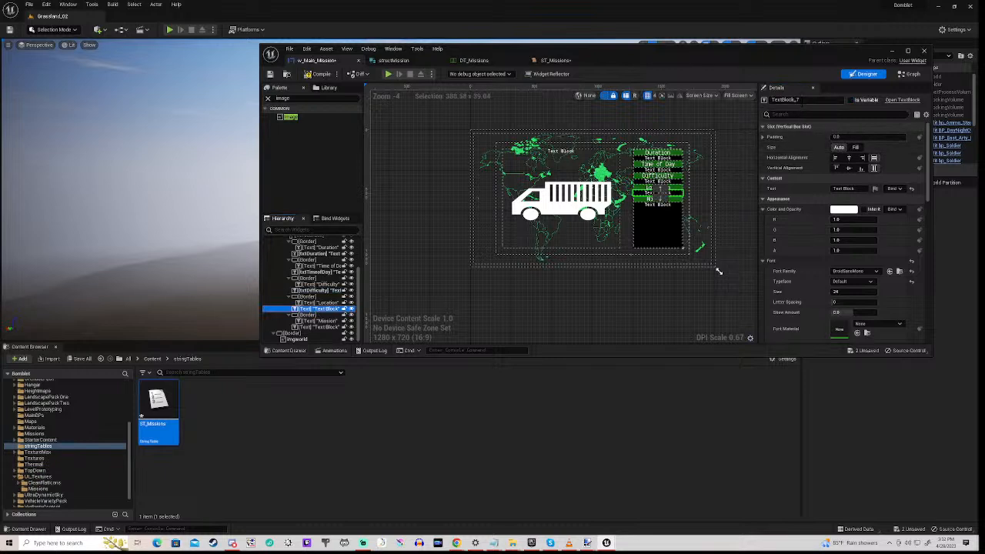
left_click(785, 100)
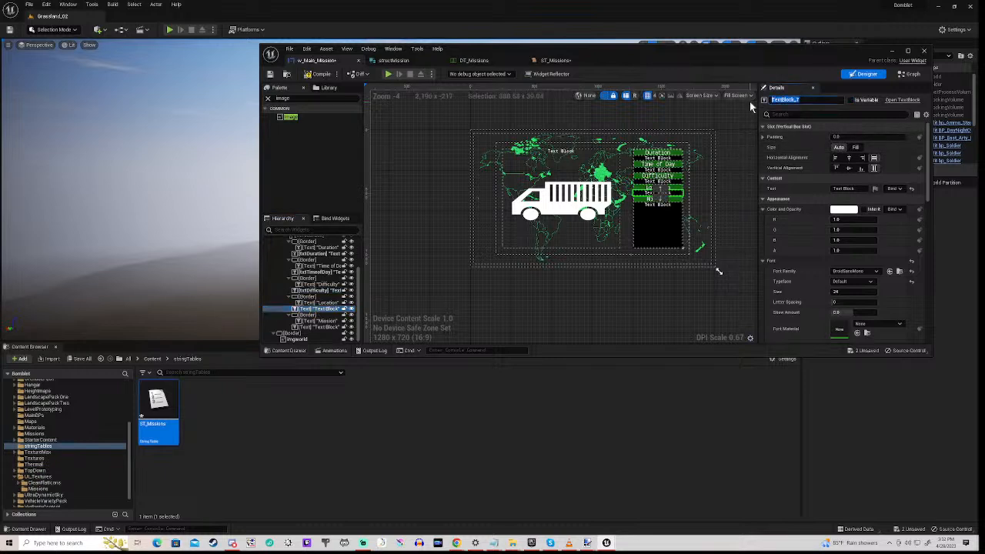
type("txtLocation")
left_click(851, 100)
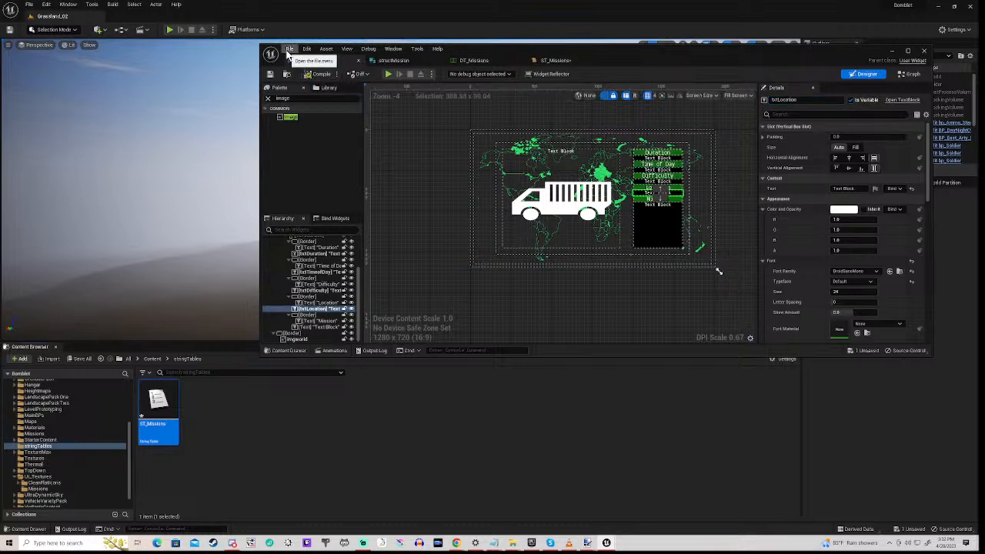
left_click(289, 50)
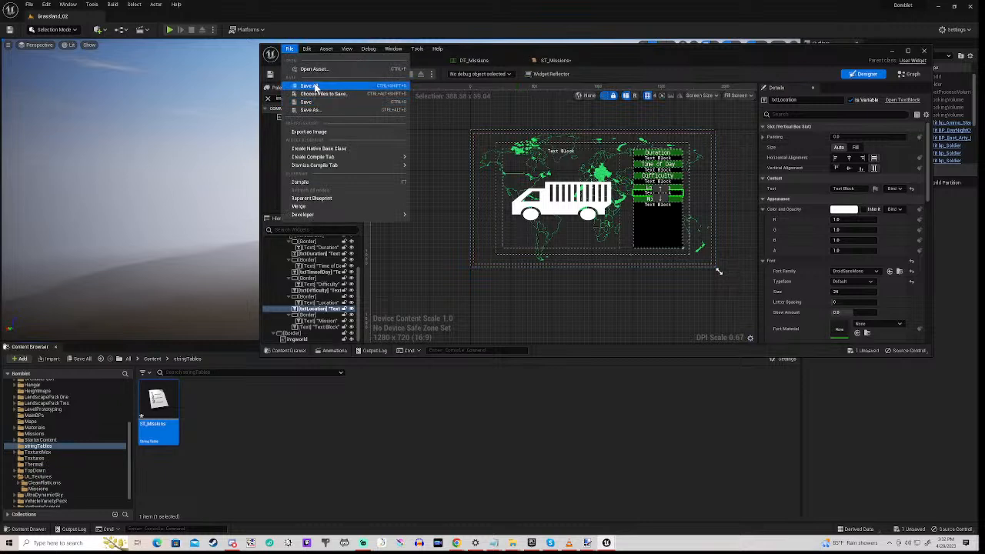
left_click(318, 88)
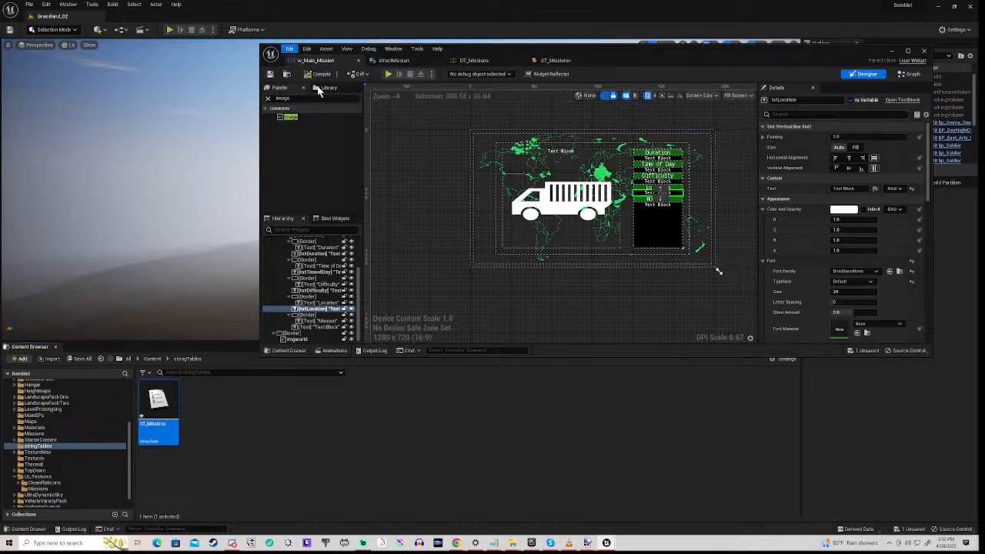
Rename the text block below the Mission heading to txtFlavour and make it a variable.
left_click(320, 327)
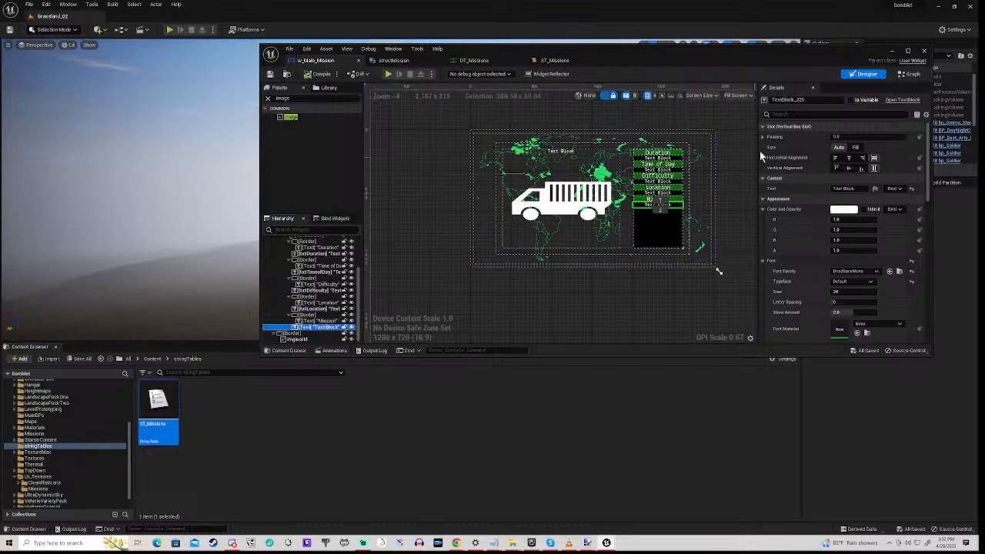
left_click_drag(808, 100, 751, 98)
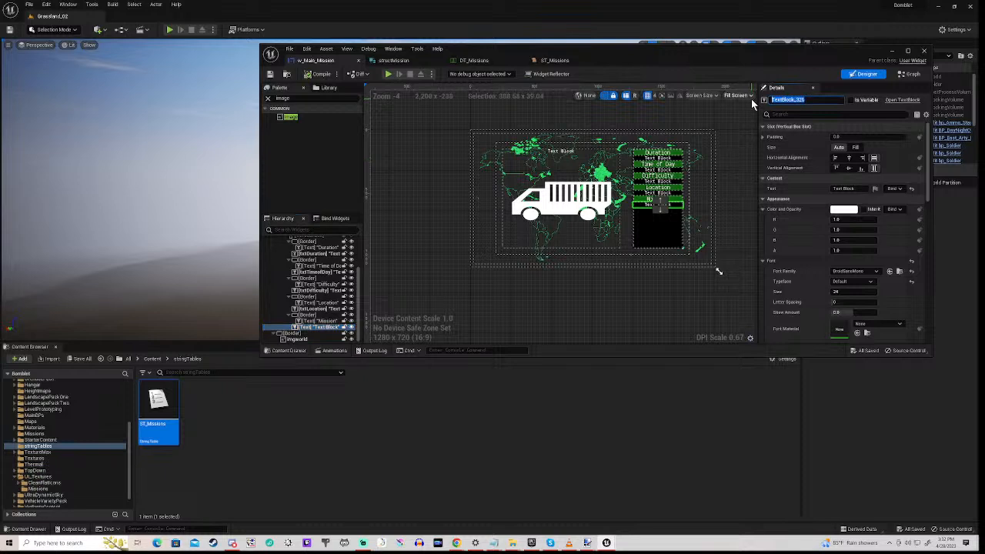
type("txtFlavour")
key("Return")
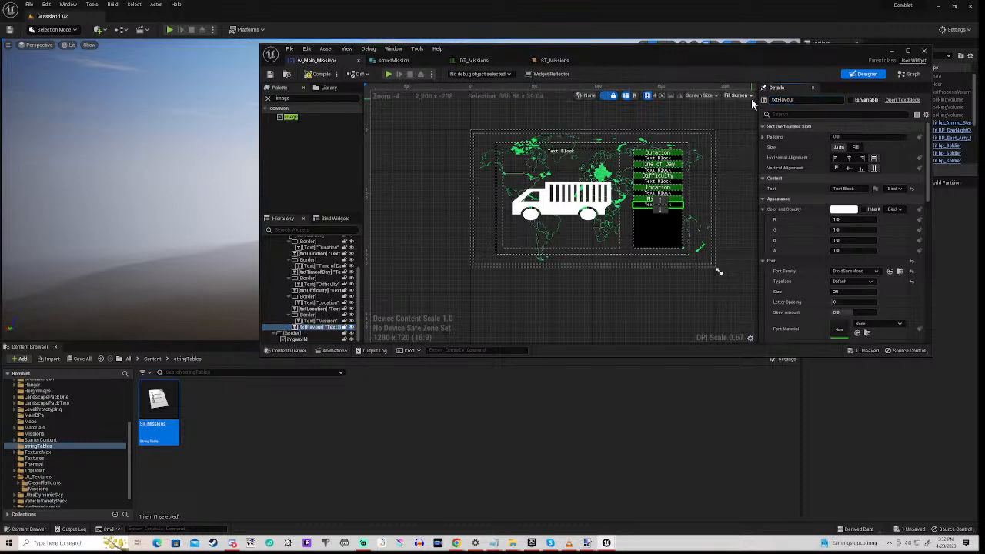
left_click(850, 100)
left_click(421, 212)
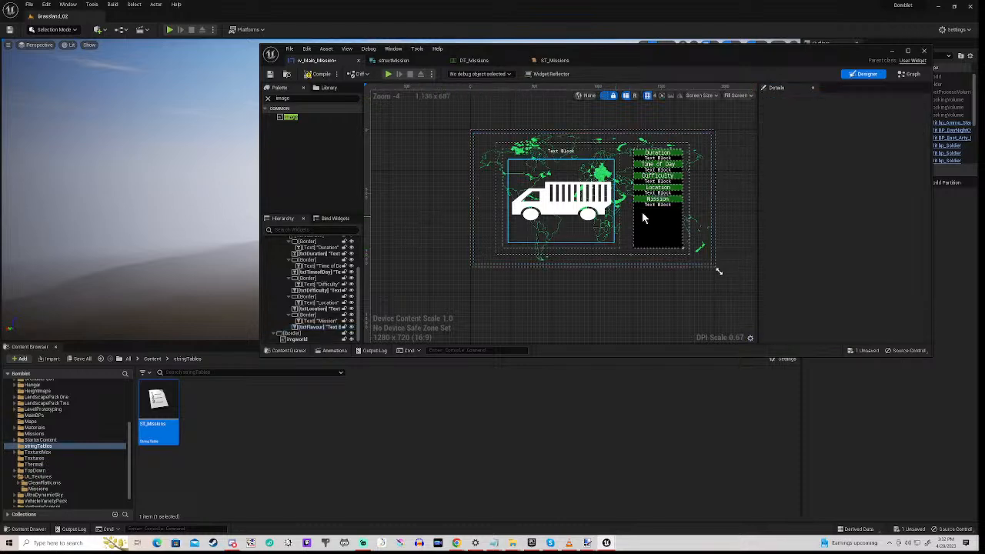
Compile the w_Main_Mission widget blueprint.
scroll(666, 208, "up", 3)
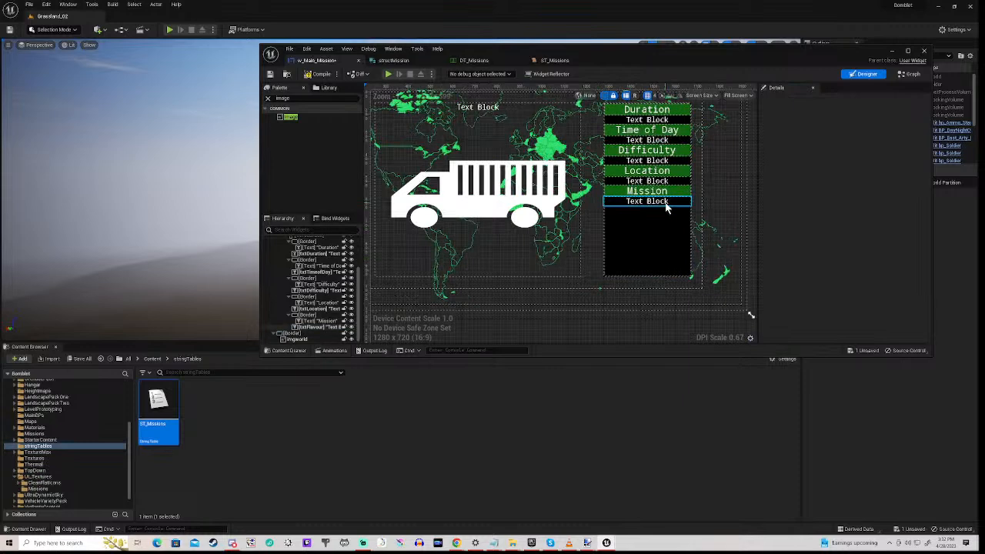
scroll(666, 208, "down", 4)
right_click_drag(480, 229, 432, 236)
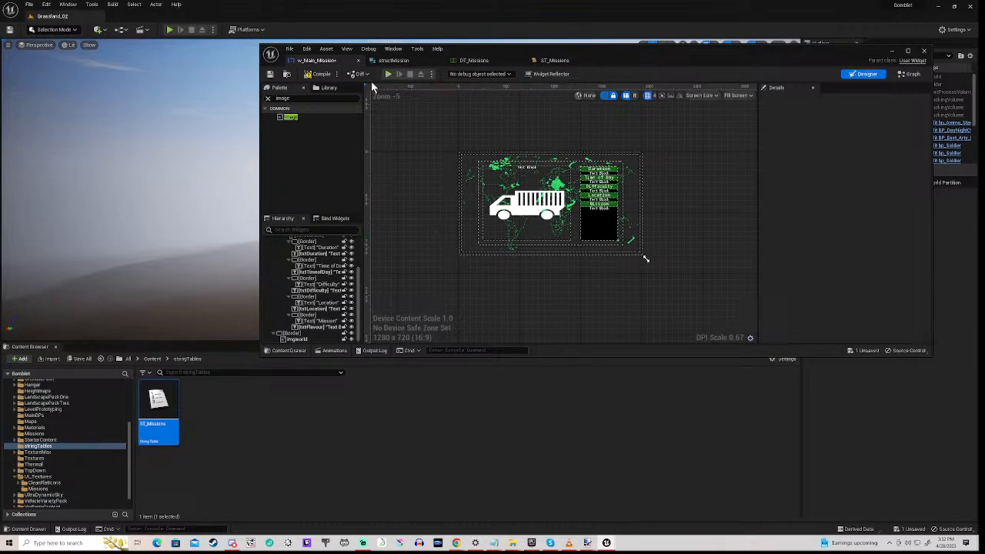
left_click(321, 74)
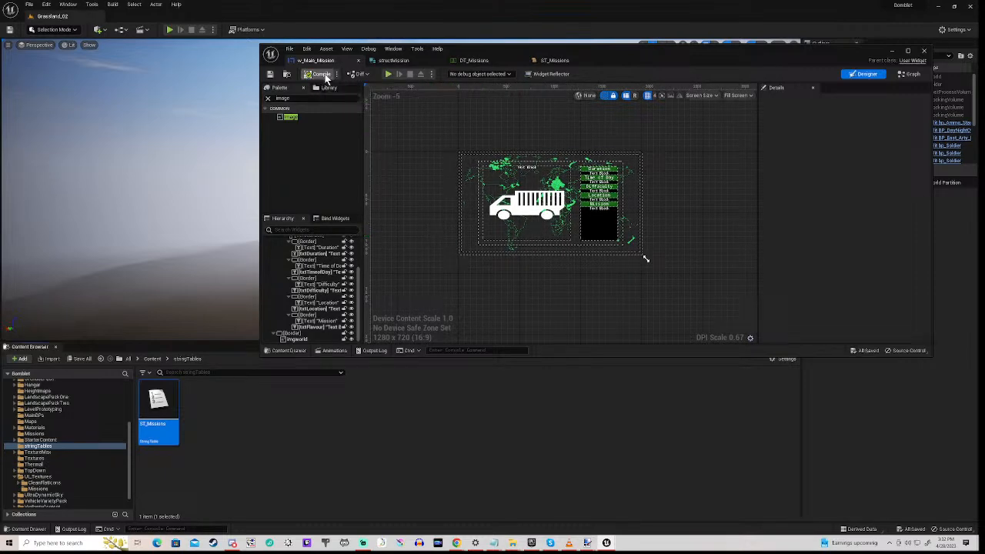
Move the widget editor window down to uncover the level viewport, and widen the Outliner area beside it.
left_click_drag(590, 52, 538, 370)
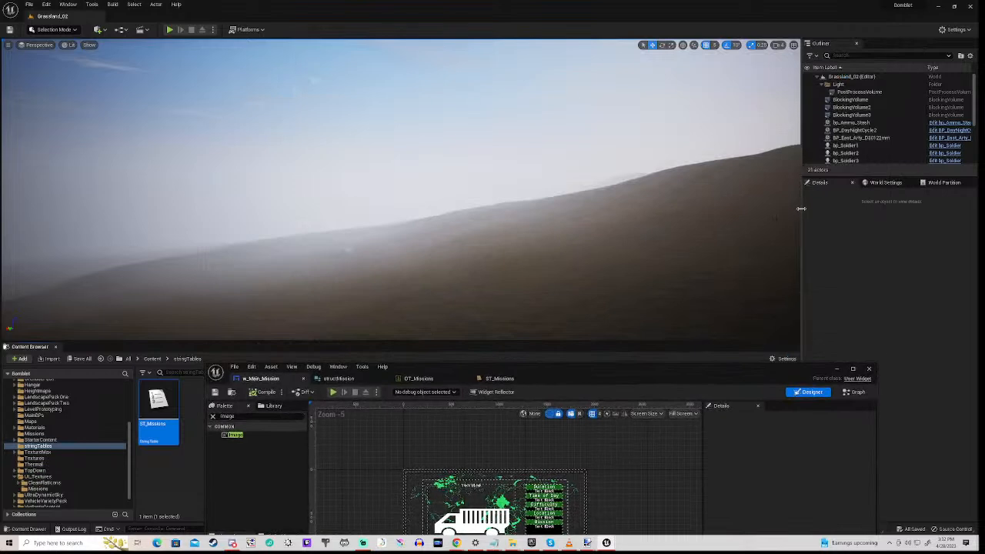
left_click_drag(801, 207, 608, 241)
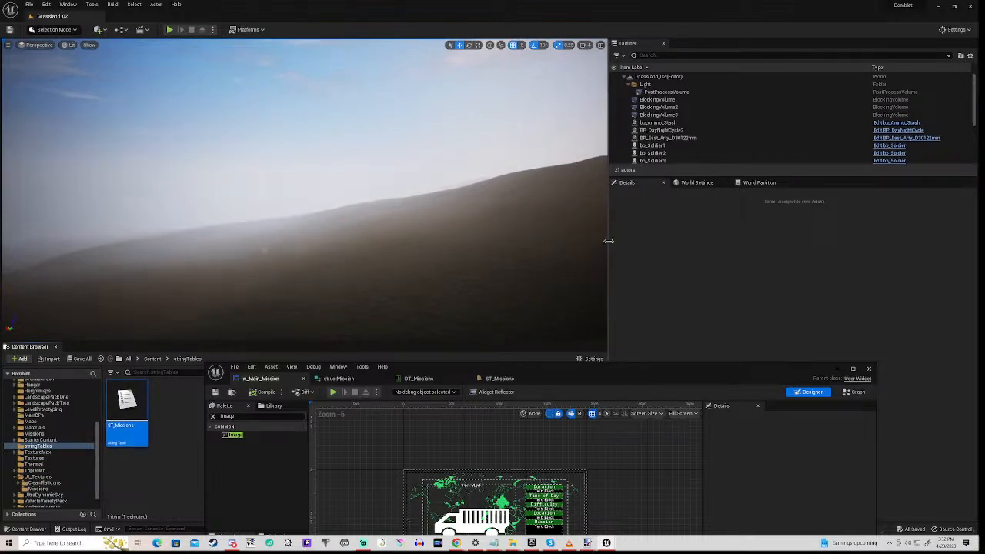
Set the tint alpha of the truck image in w_Main_Mission to 0.
left_click_drag(597, 375, 609, 168)
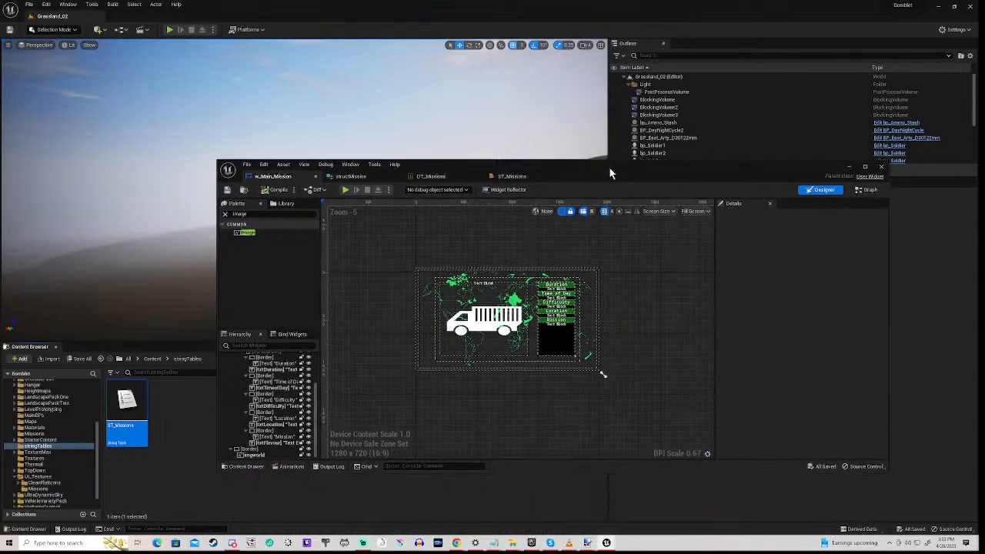
left_click(489, 327)
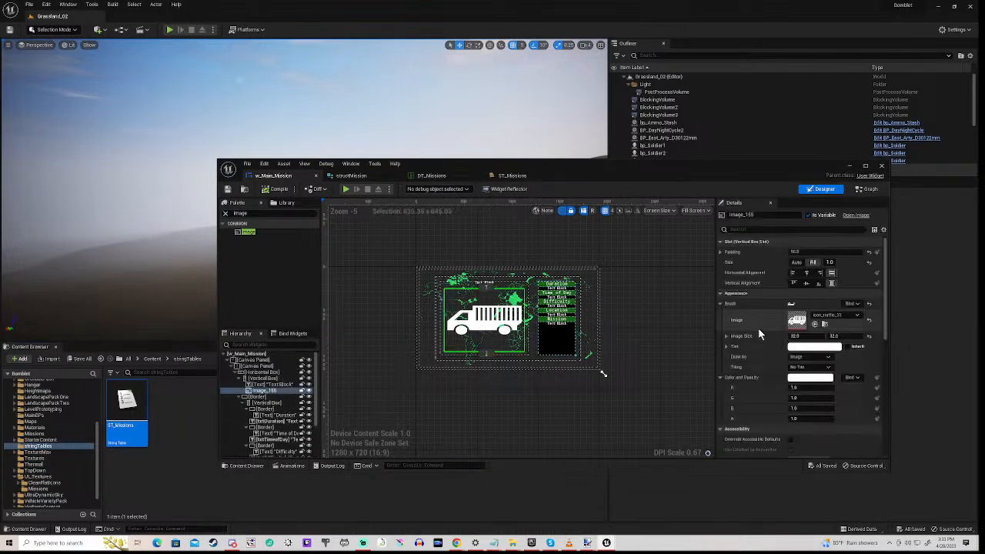
left_click(812, 346)
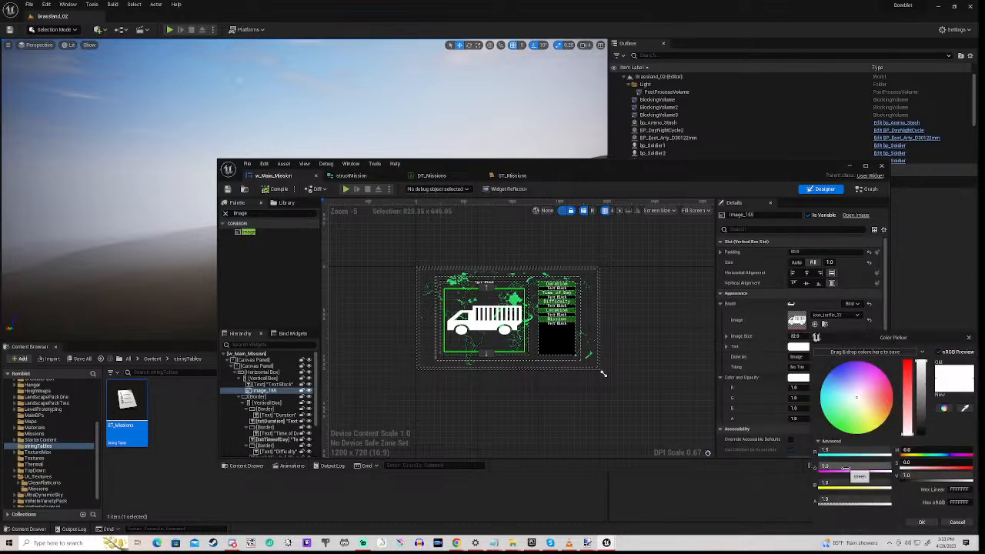
left_click(847, 499)
type("0")
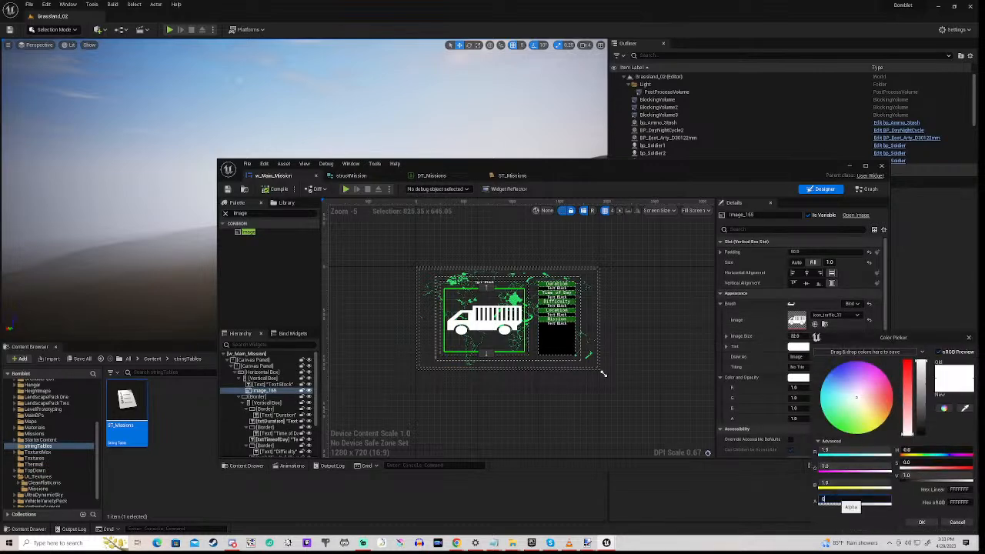
key("Return")
left_click(919, 521)
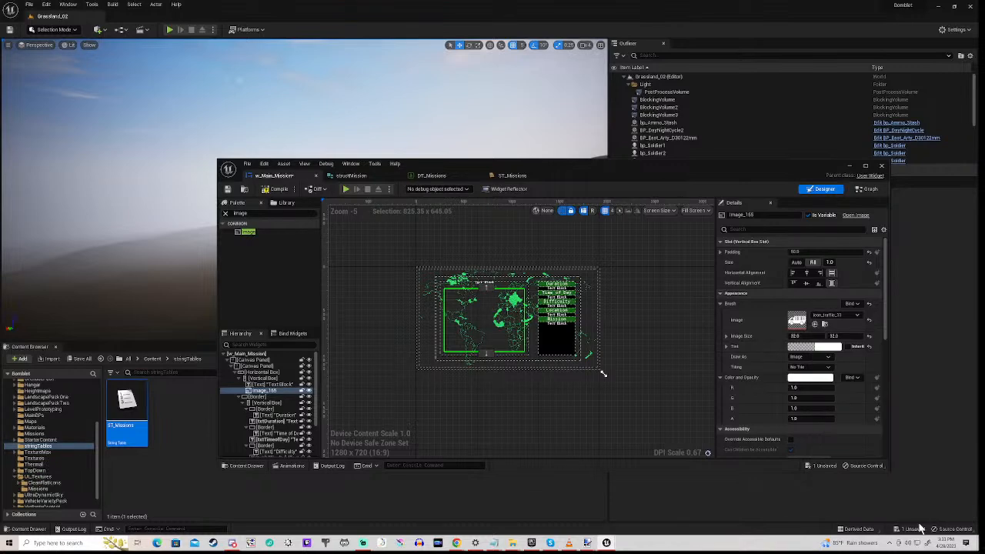
Save all assets, and minimize the widget editor window to reveal the level editor.
left_click(247, 163)
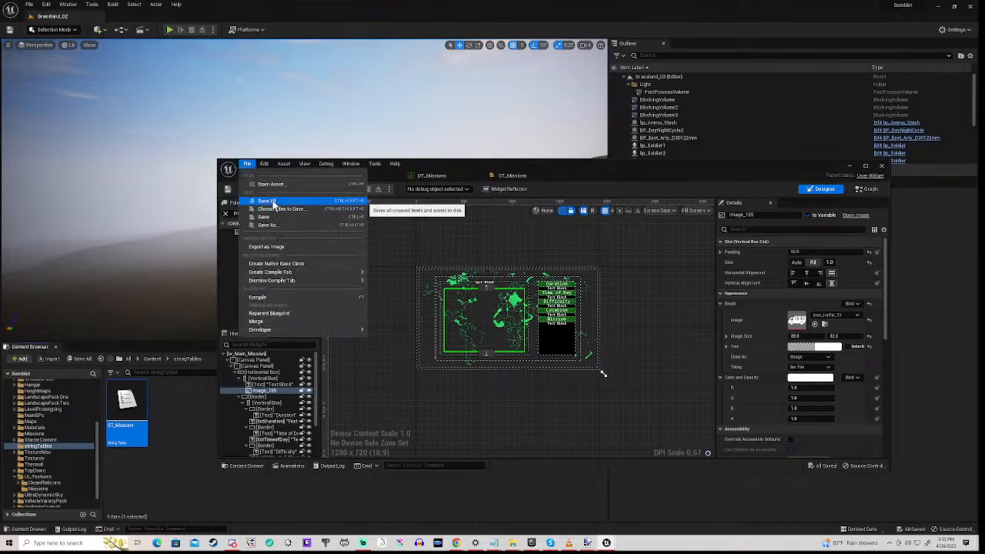
left_click(354, 201)
left_click_drag(561, 164, 573, 100)
left_click(861, 103)
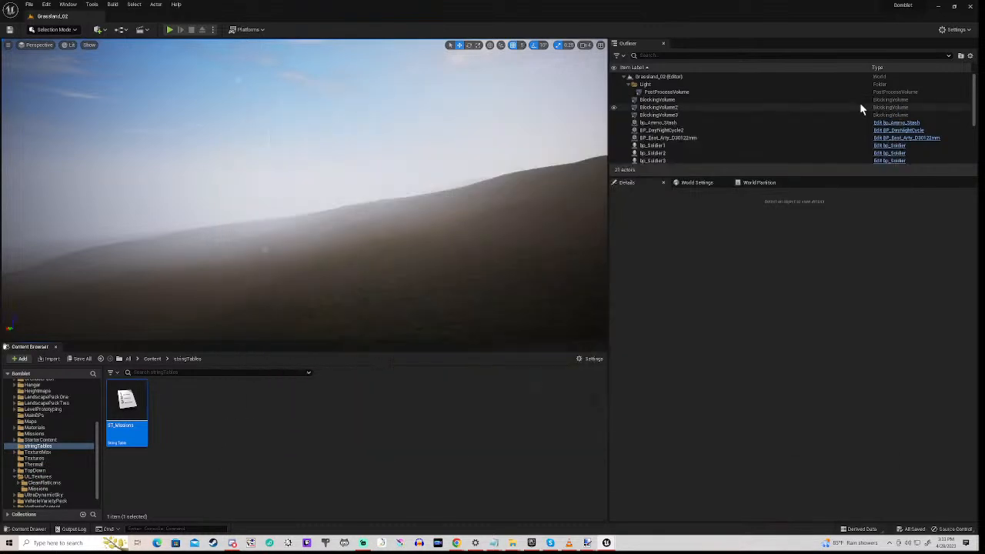
Open the bom_Controller blueprint from the MainBPs folder.
scroll(53, 457, "down", 1)
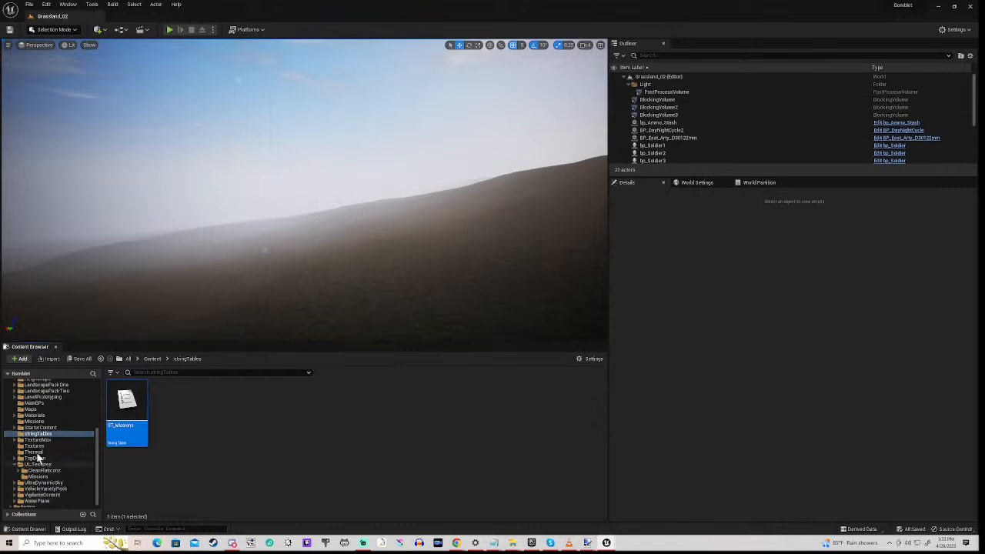
left_click(34, 402)
double_click(130, 411)
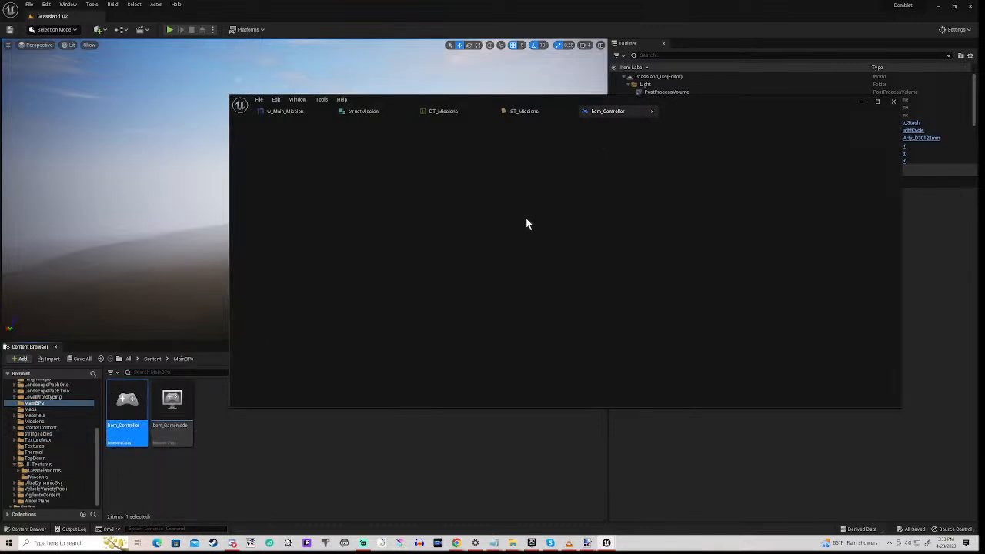
Add a Debug Key G event node in an empty area of the Movement graph.
scroll(473, 242, "down", 10)
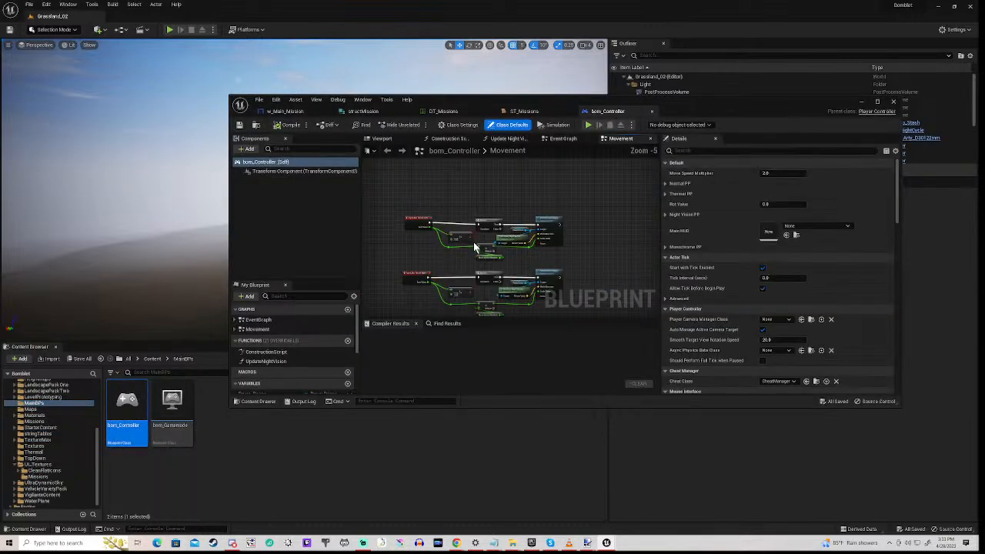
right_click_drag(425, 214, 611, 333)
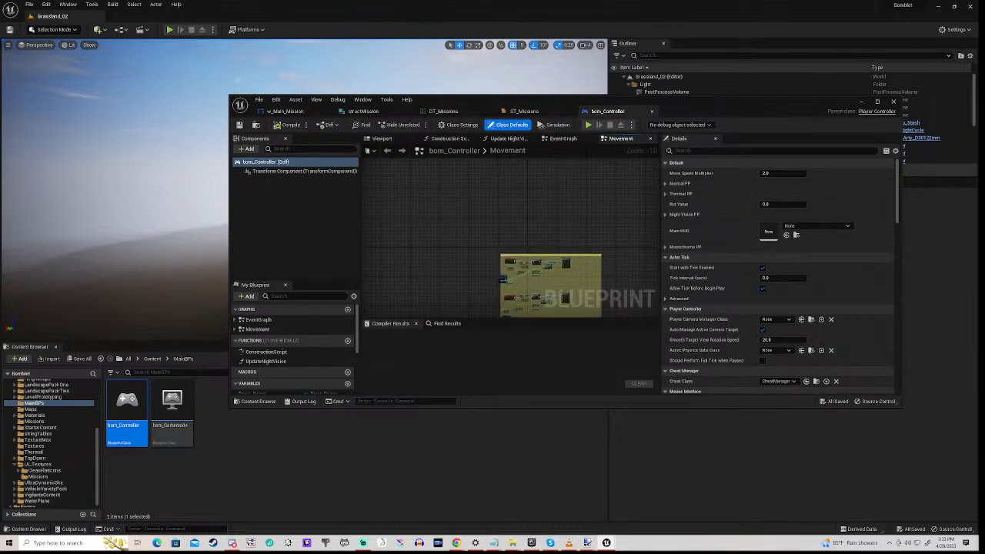
scroll(516, 279, "up", 5)
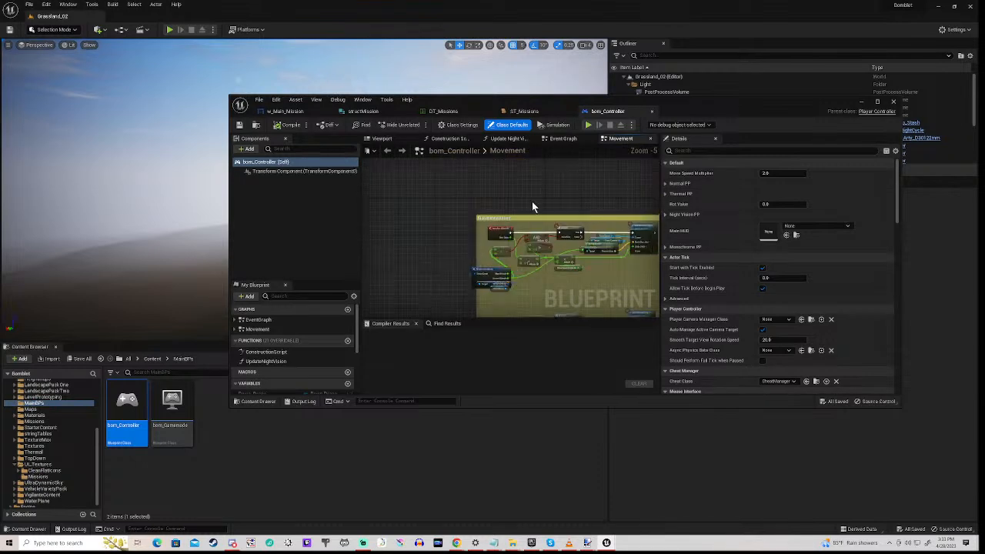
right_click_drag(532, 202, 457, 293)
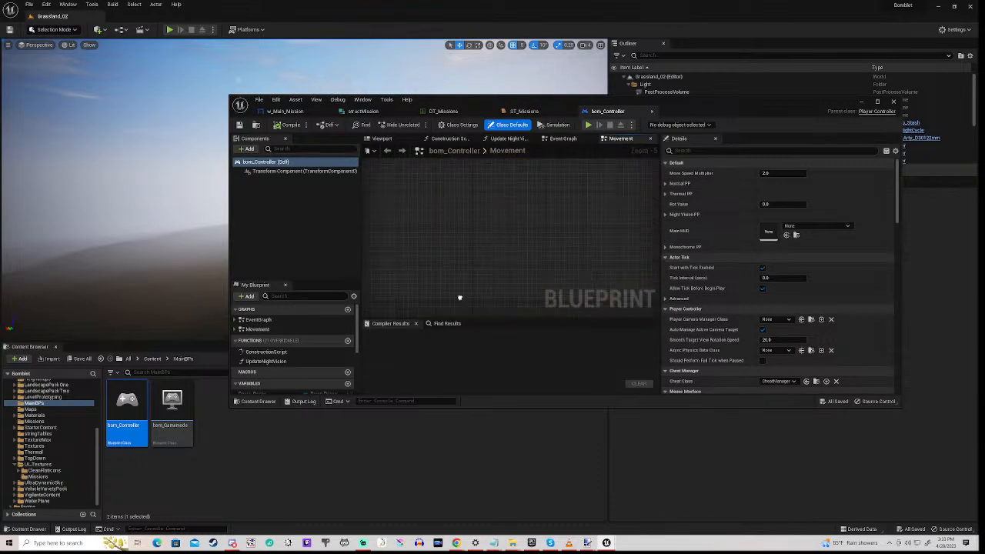
right_click(423, 235)
type("key")
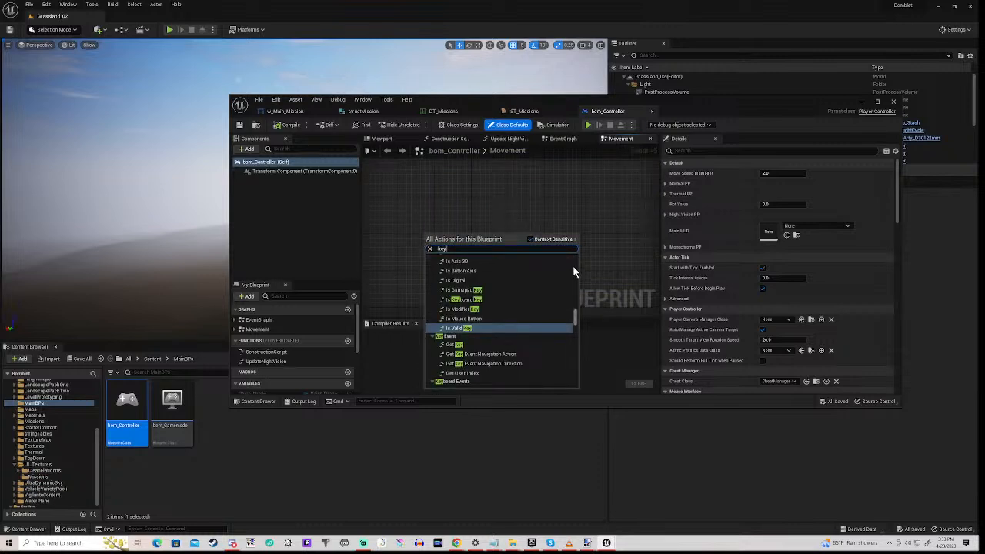
scroll(573, 265, "up", 5)
scroll(509, 318, "down", 6)
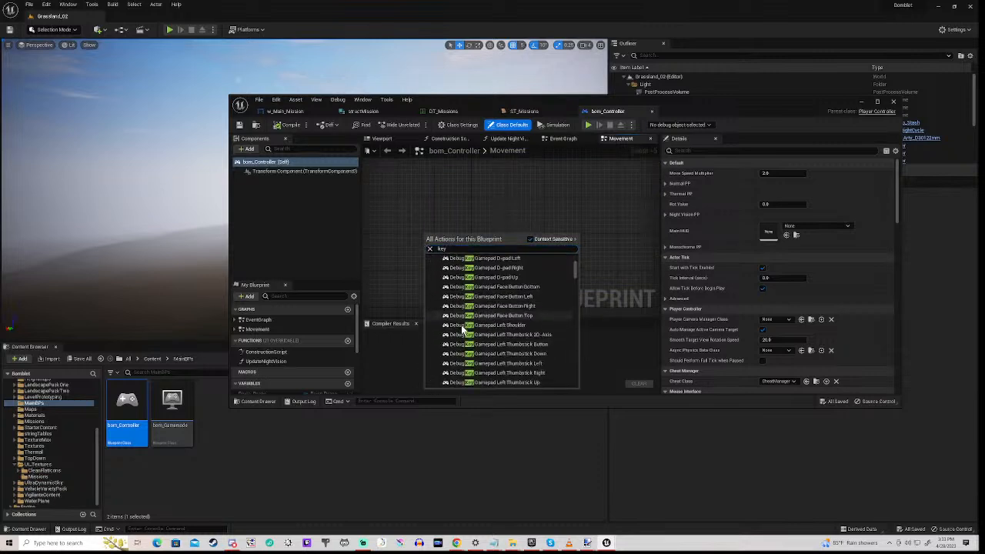
scroll(463, 329, "down", 4)
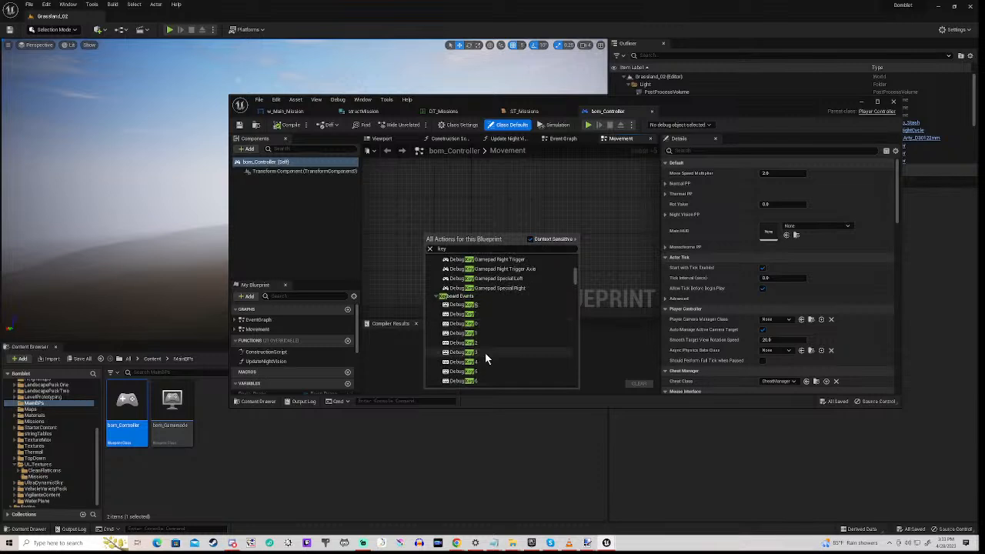
scroll(485, 352, "down", 5)
scroll(485, 350, "down", 3)
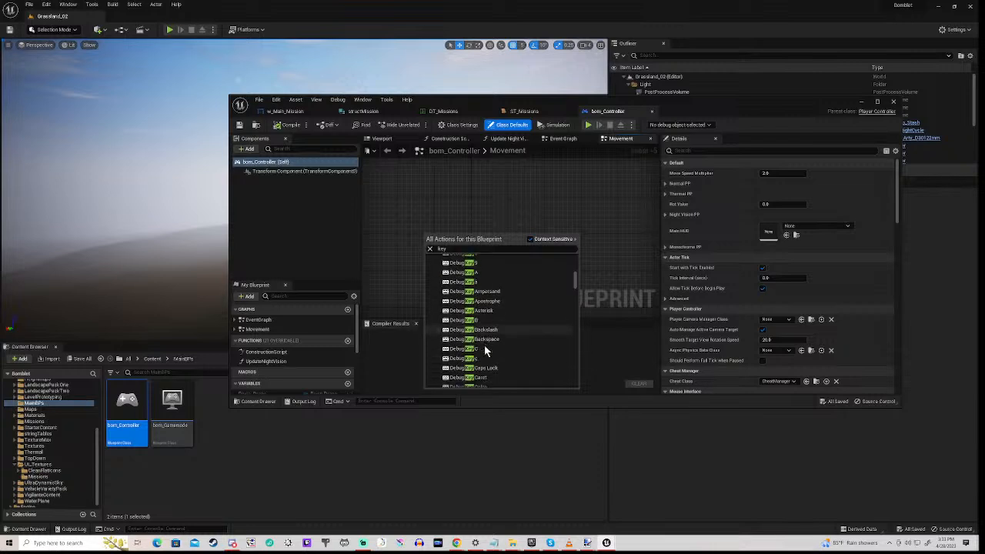
scroll(485, 351, "down", 2)
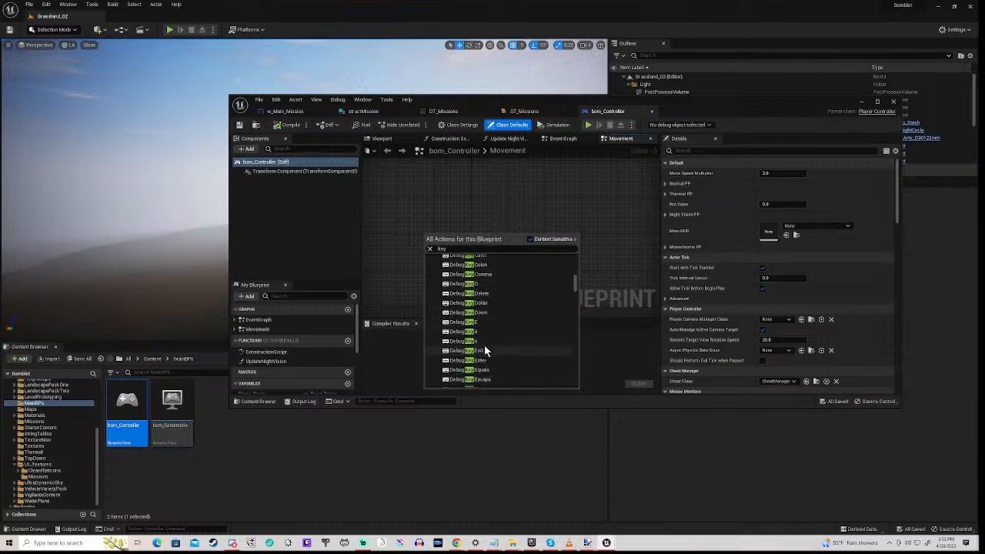
scroll(484, 335, "down", 3)
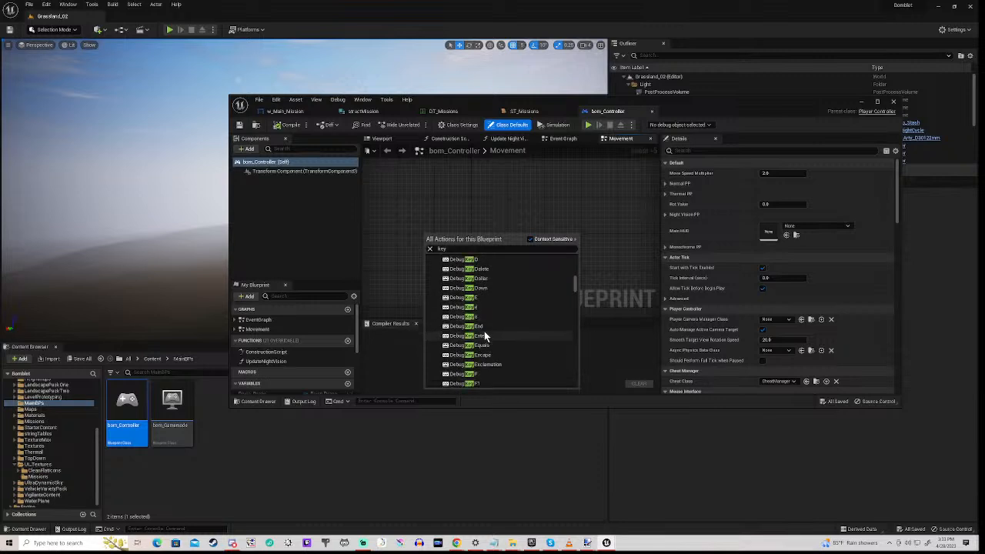
scroll(484, 331, "down", 4)
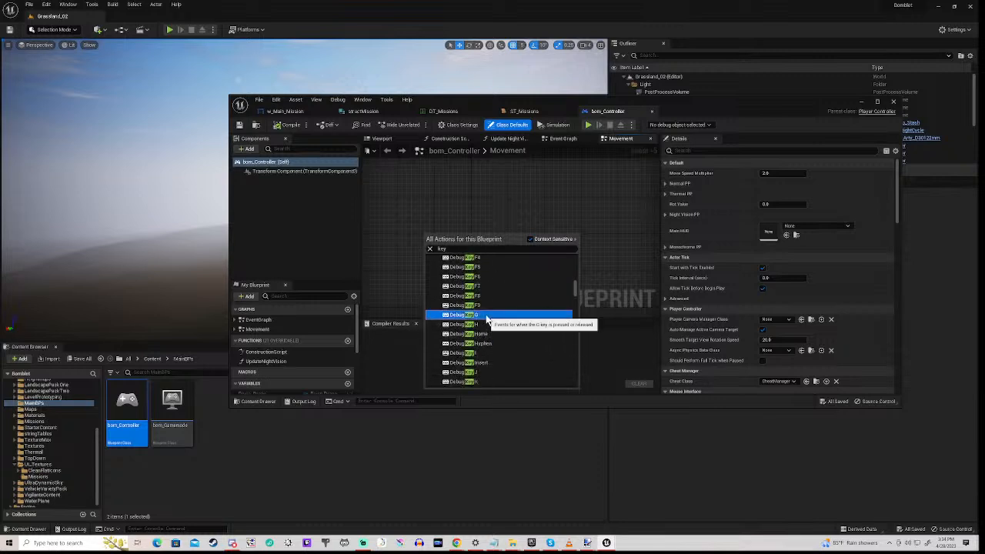
left_click(485, 314)
scroll(449, 234, "up", 5)
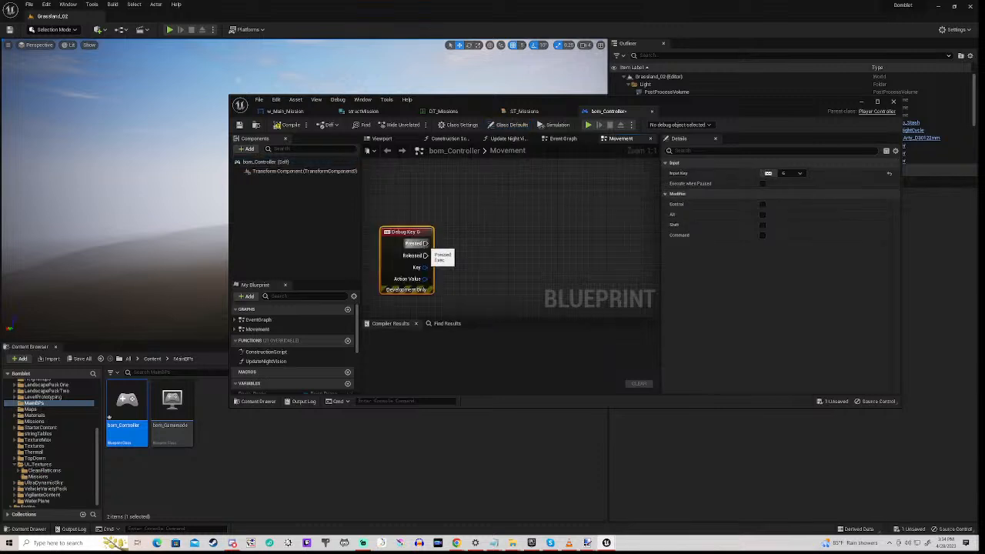
Connect a Flip Flop node to the Pressed output of the Debug Key G event and align it beside the event.
left_click_drag(425, 243, 495, 252)
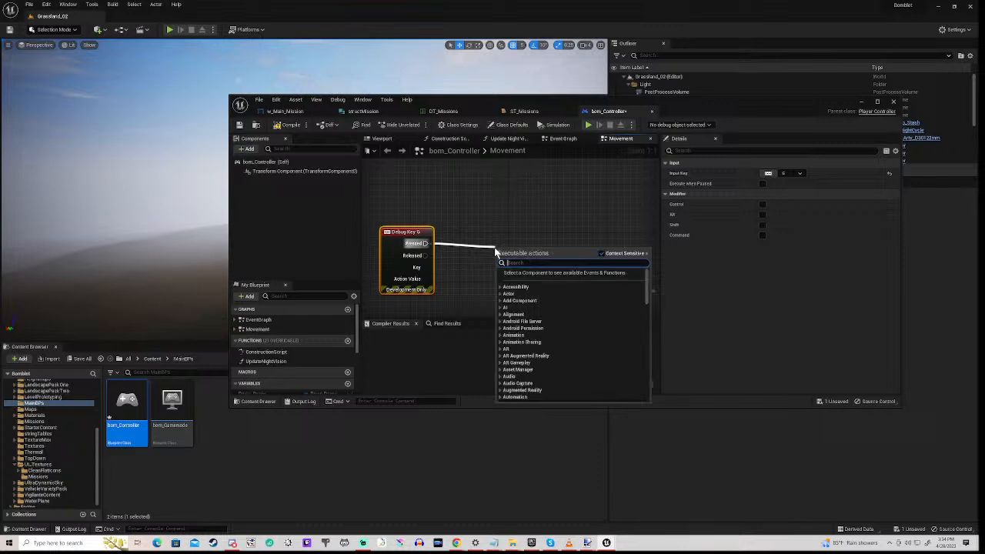
type("flip")
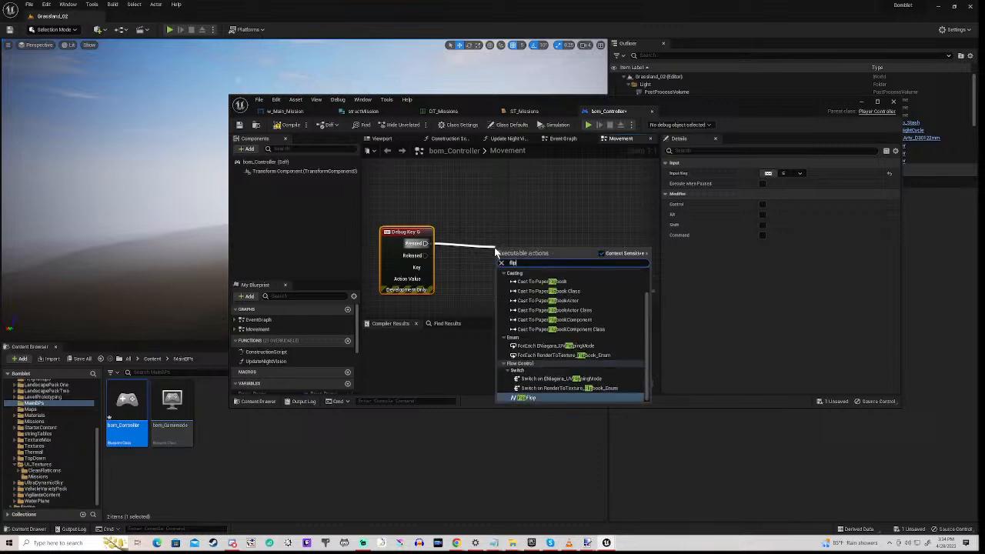
left_click(539, 398)
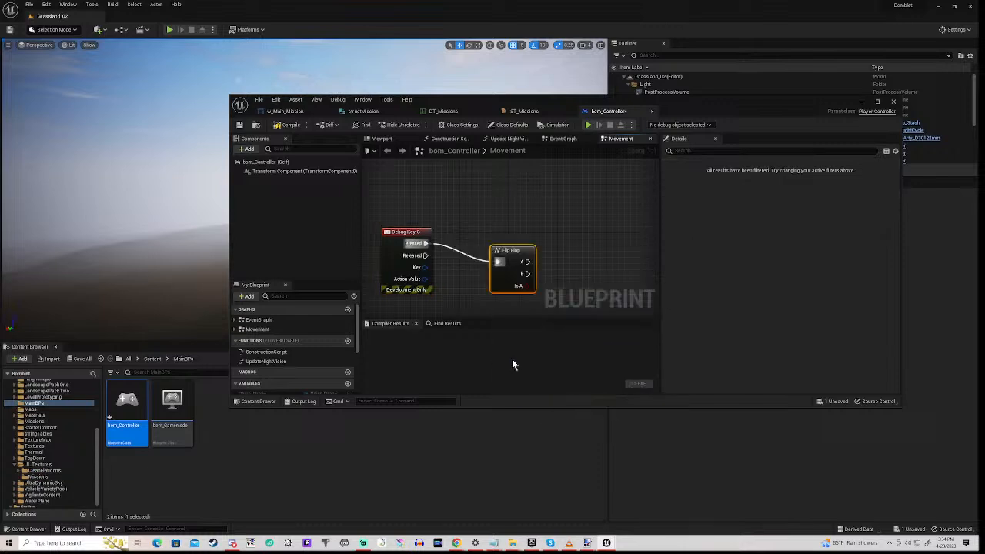
left_click_drag(508, 246, 506, 220)
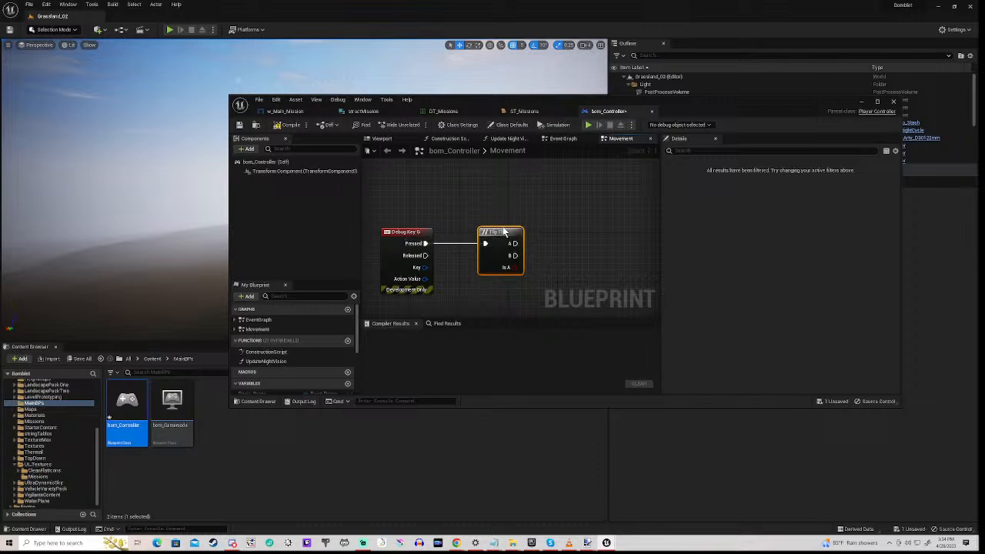
Add a Create Widget node from the Flip Flop's A output and place it above and beside the Flip Flop.
right_click_drag(562, 257, 465, 277)
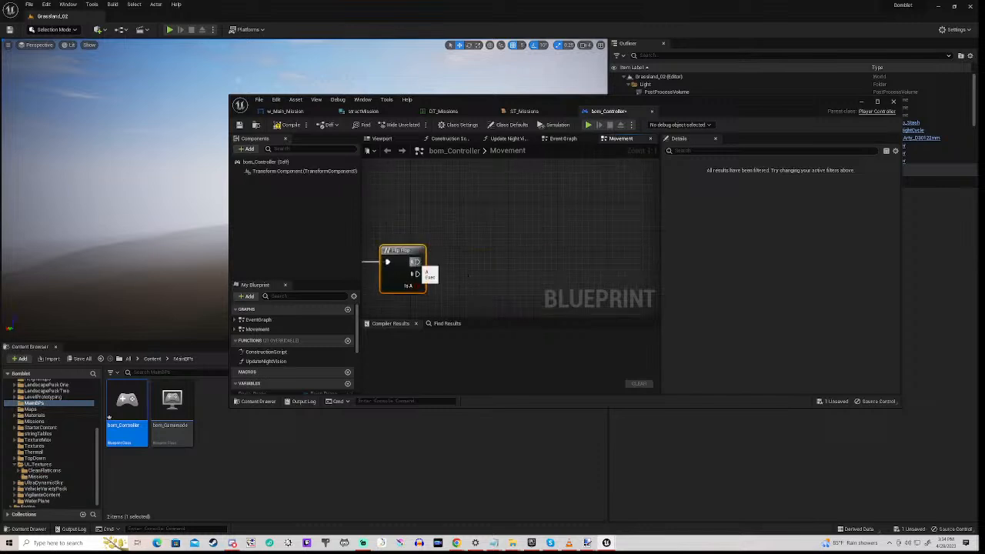
left_click_drag(417, 261, 487, 240)
type("c")
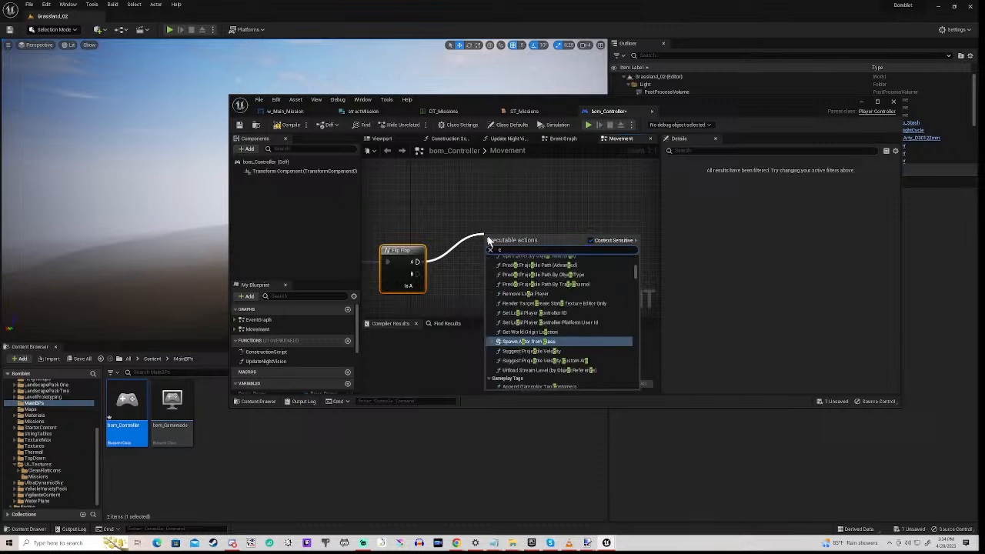
type("reate w")
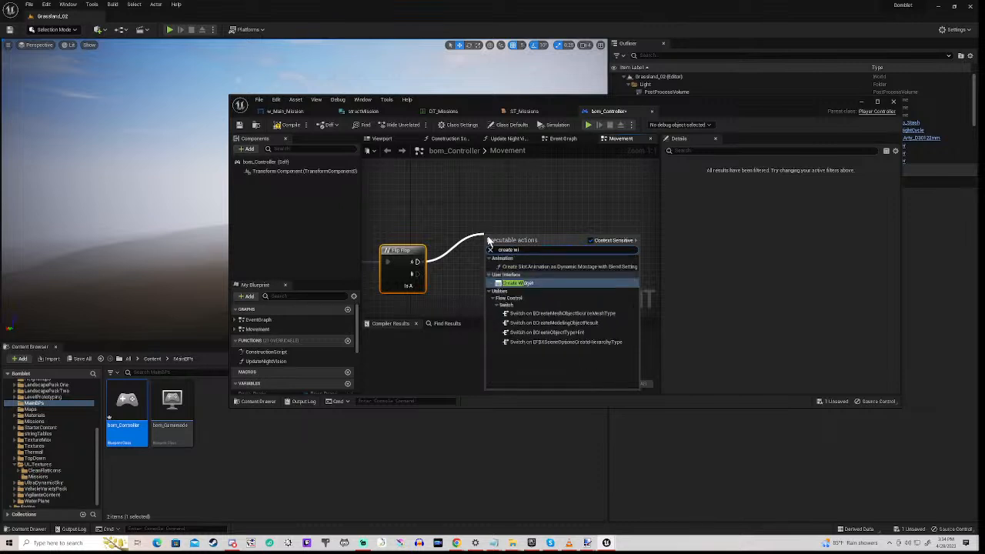
type("i")
left_click(526, 284)
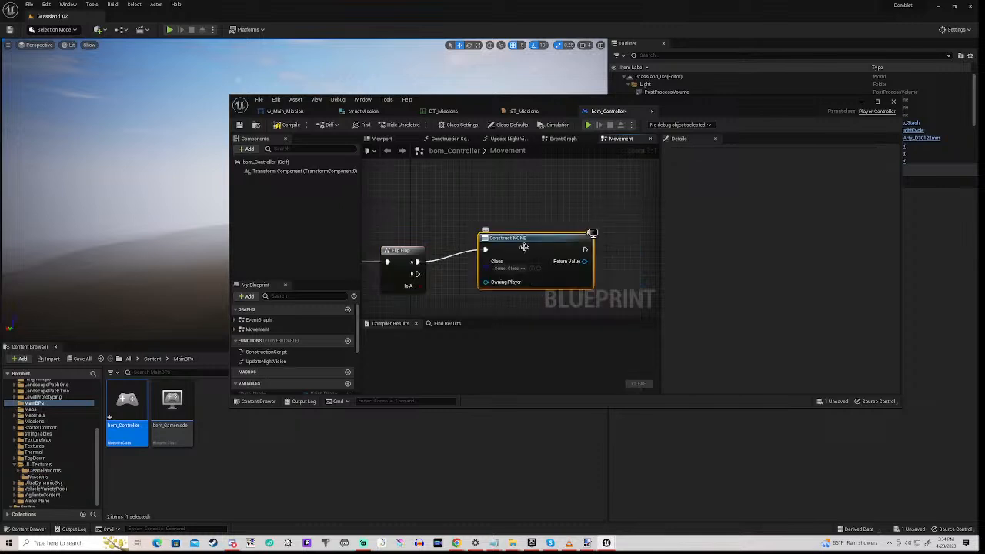
left_click_drag(524, 247, 536, 210)
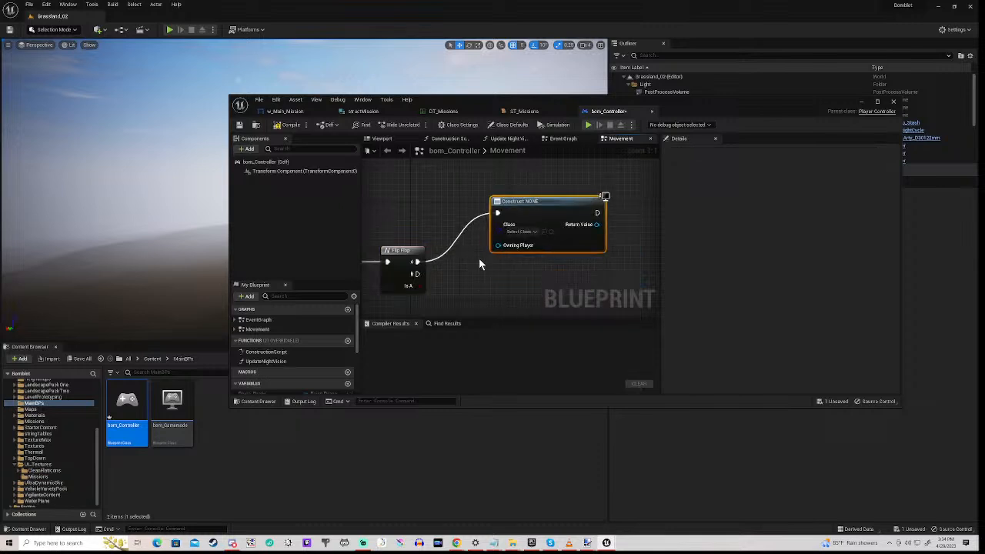
Set the class of the Create Widget node to w_MissionInfo.
right_click_drag(479, 264, 508, 269)
left_click(551, 236)
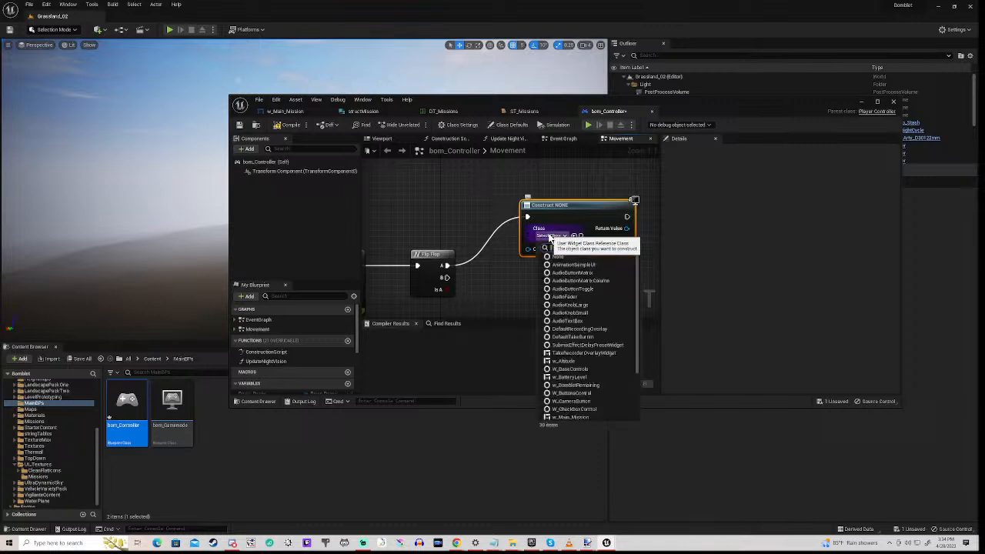
type("w_")
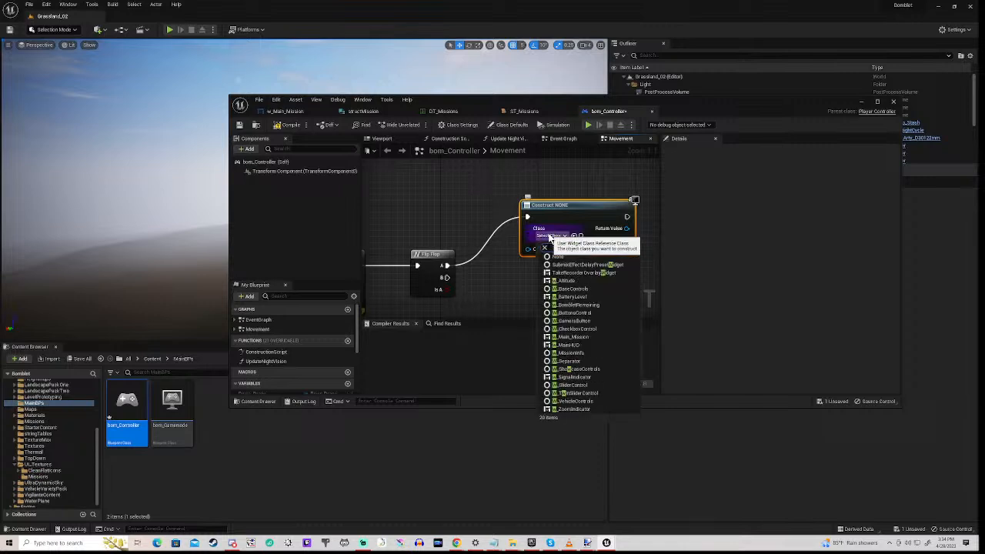
type("Missi")
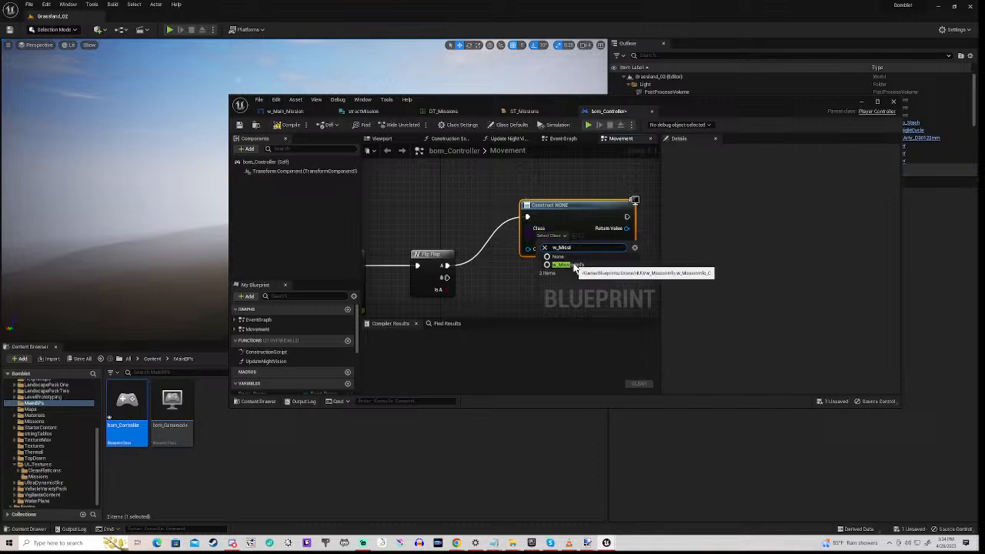
left_click(562, 265)
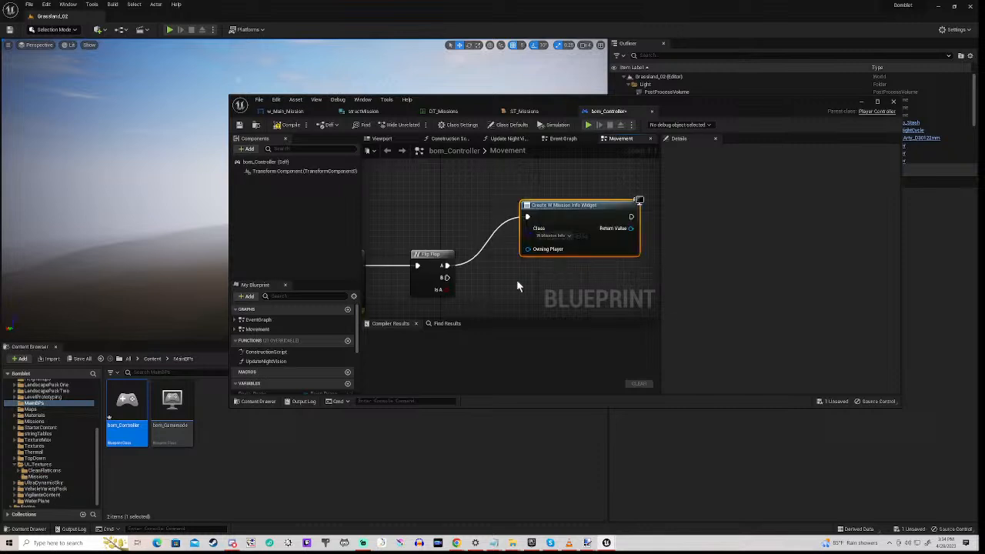
right_click_drag(600, 256, 506, 278)
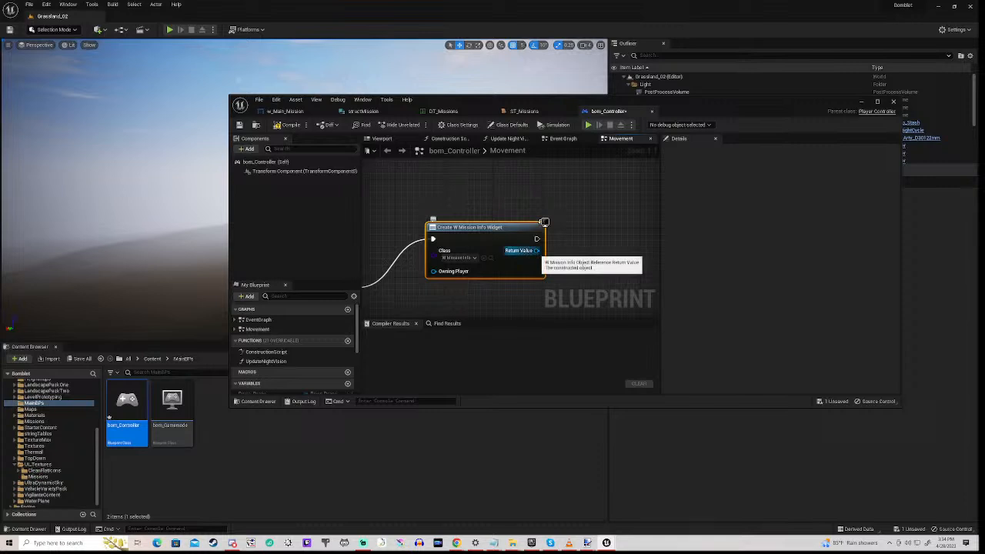
Add an Add to Viewport node from the Create Widget node's Return Value and align it beside that node.
left_click_drag(537, 251, 579, 258)
type("add")
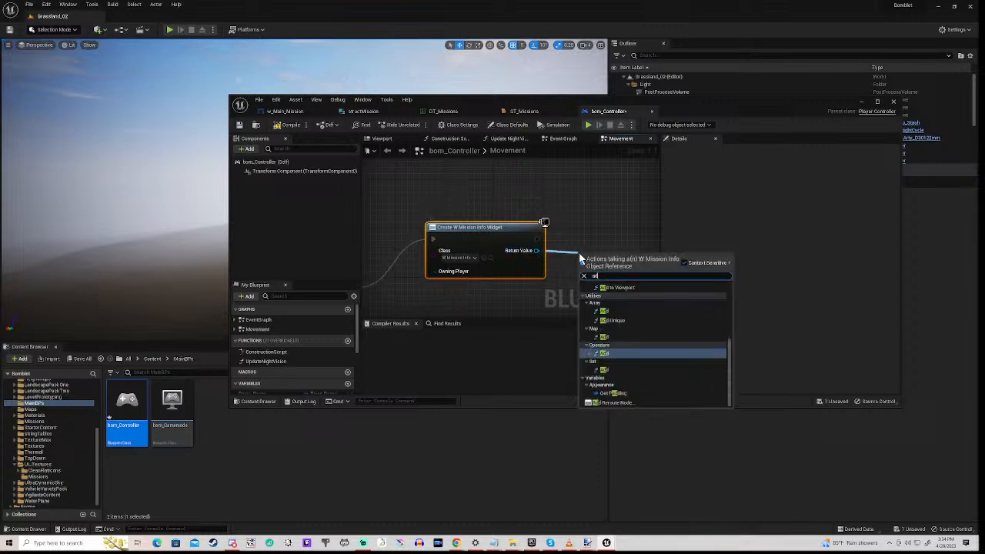
left_click(619, 287)
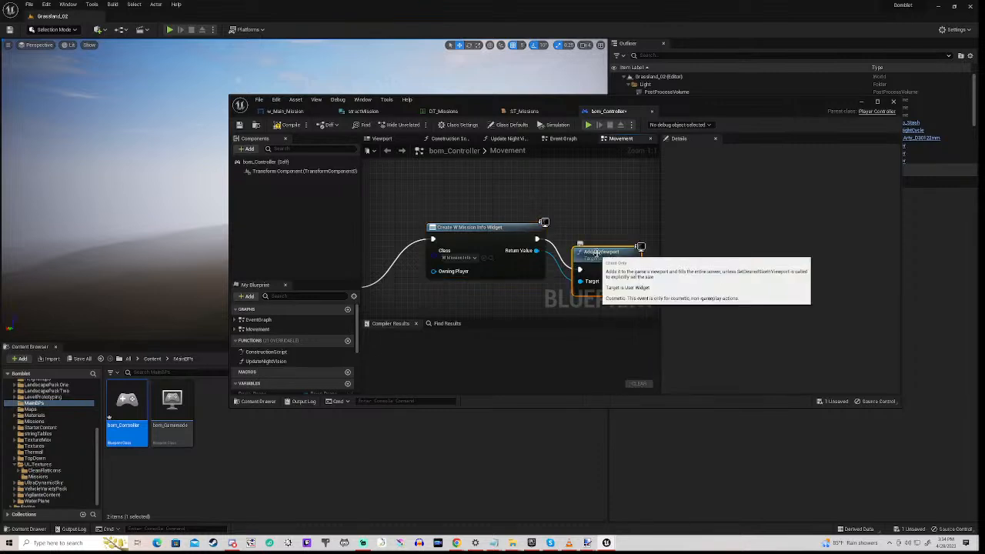
left_click_drag(601, 254, 611, 229)
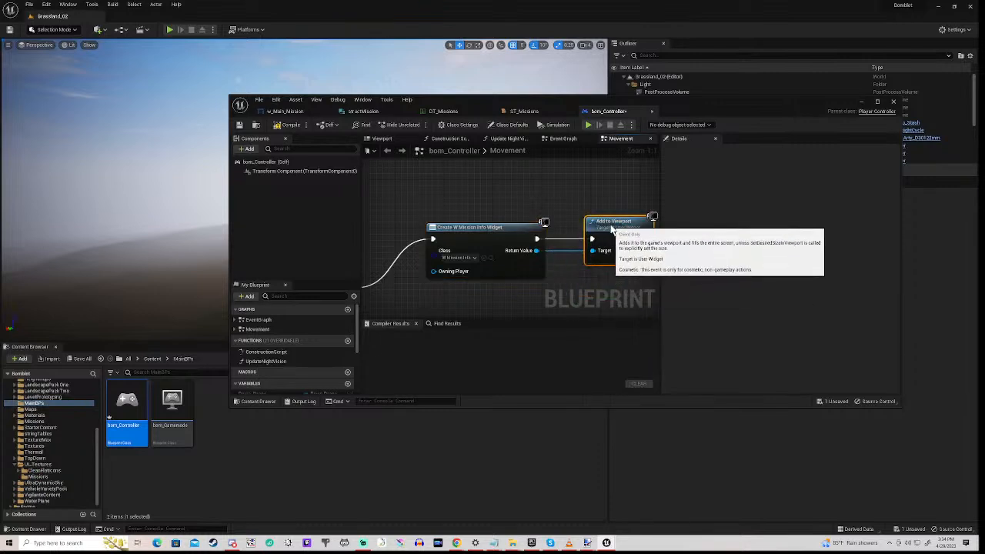
Add a Get All Widgets Of Class node in the empty area below the Create Widget node.
scroll(553, 274, "down", 3)
right_click_drag(482, 293, 503, 238)
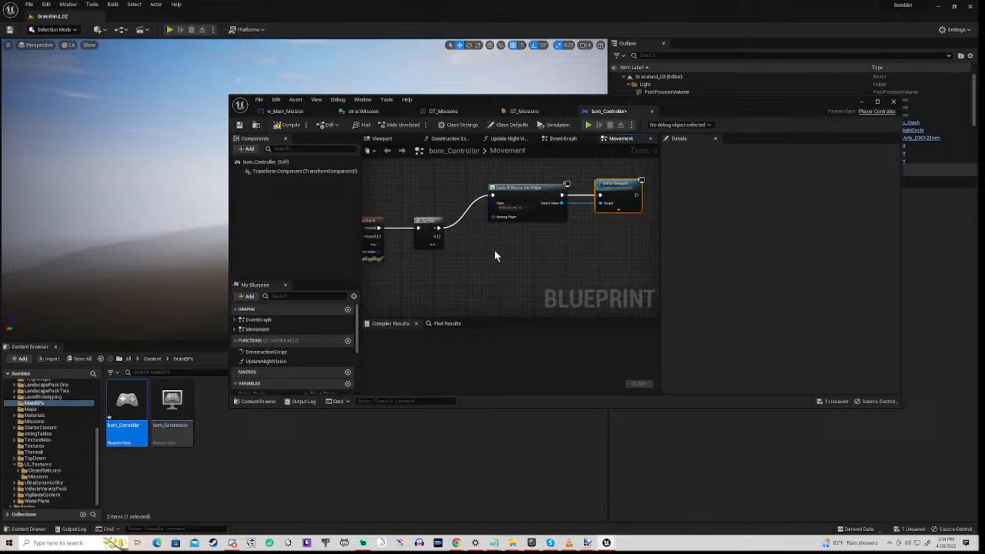
right_click(495, 256)
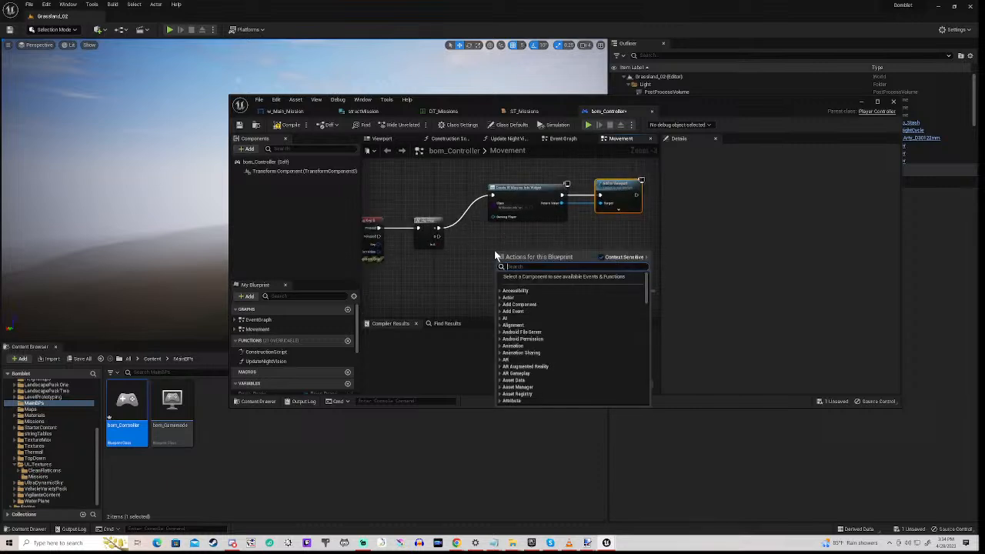
type("get widget")
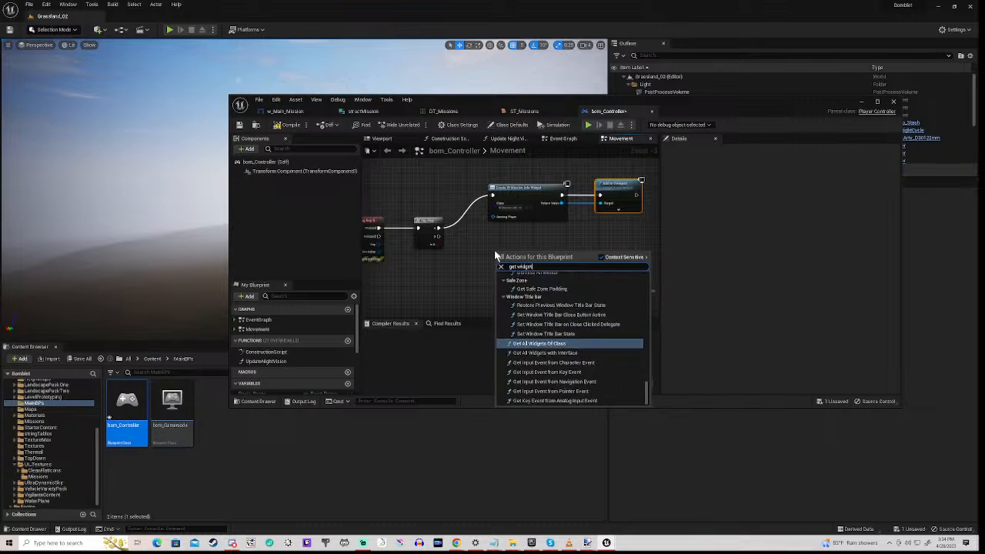
left_click(539, 343)
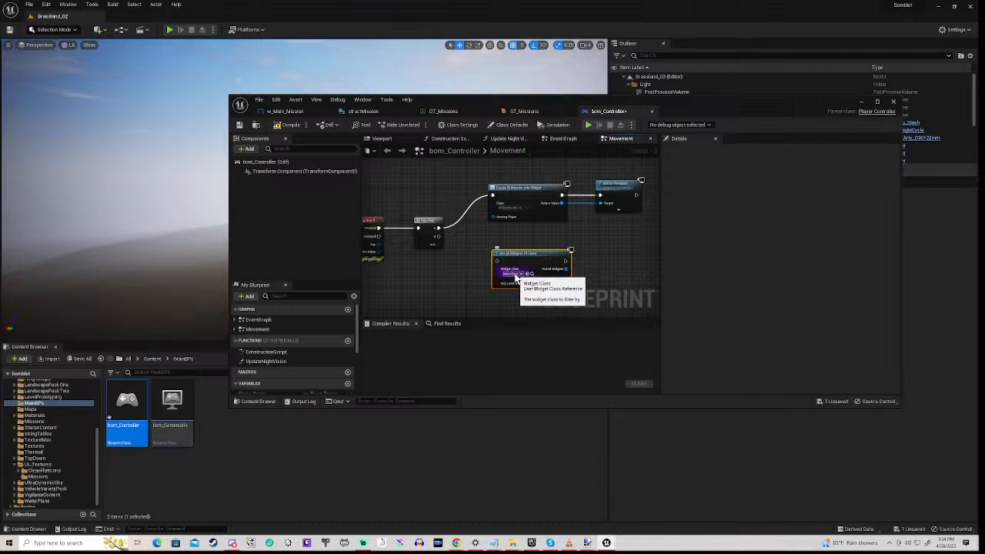
Set the Widget Class of the Get All Widgets Of Class node to w_MissionInfo.
left_click(509, 284)
type("w")
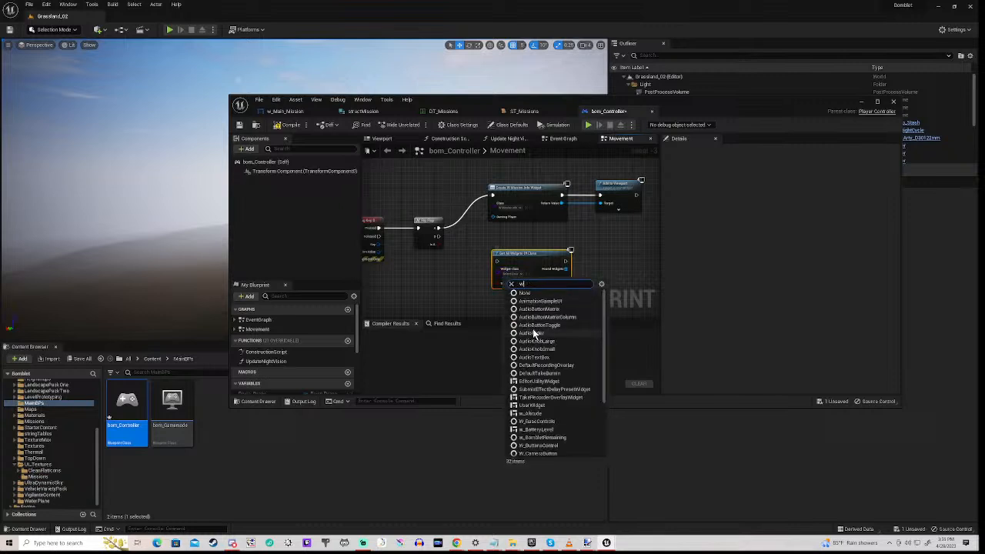
type("_missio")
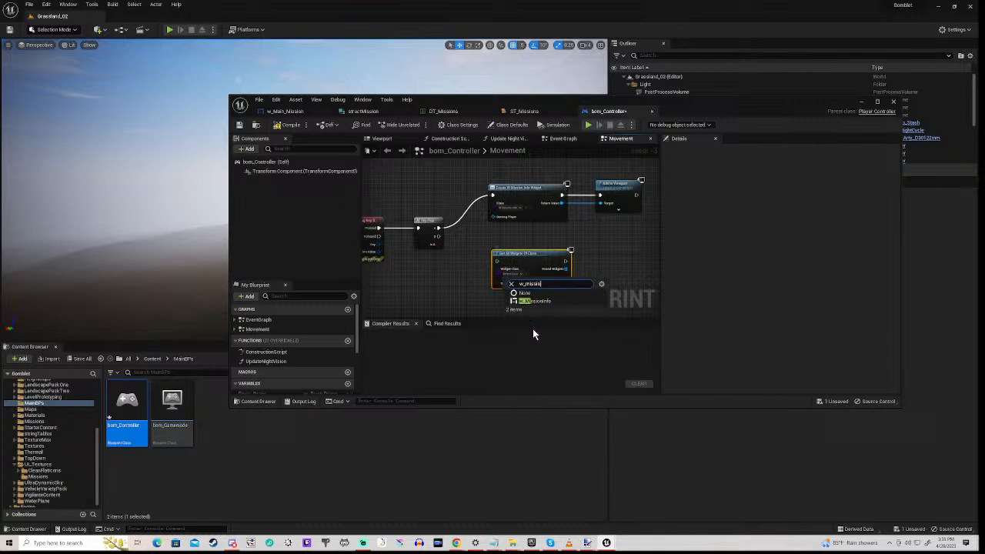
type("n")
left_click(535, 301)
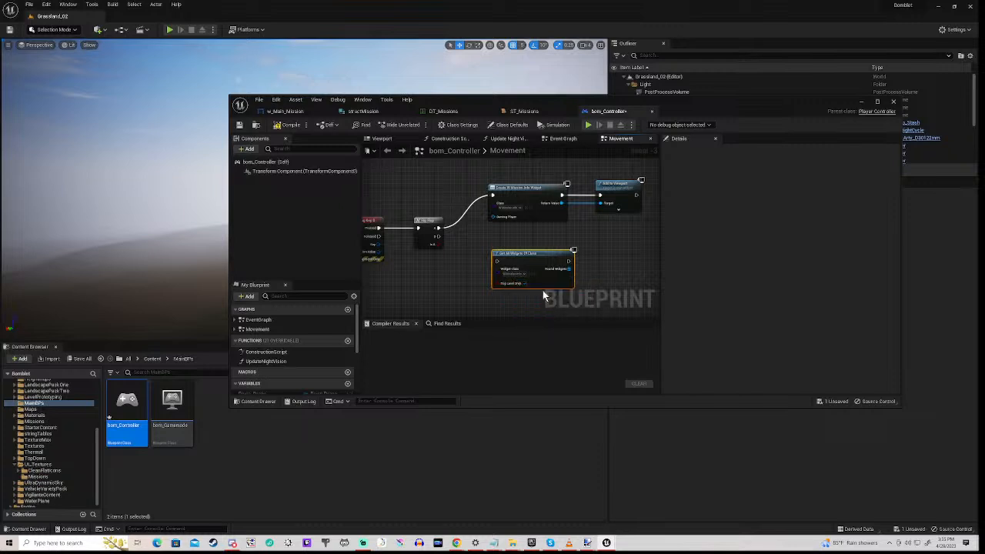
Add a For Each Loop from the Found Widgets output and align it beside the Get All Widgets Of Class node.
left_click_drag(568, 274, 596, 271)
type("for each")
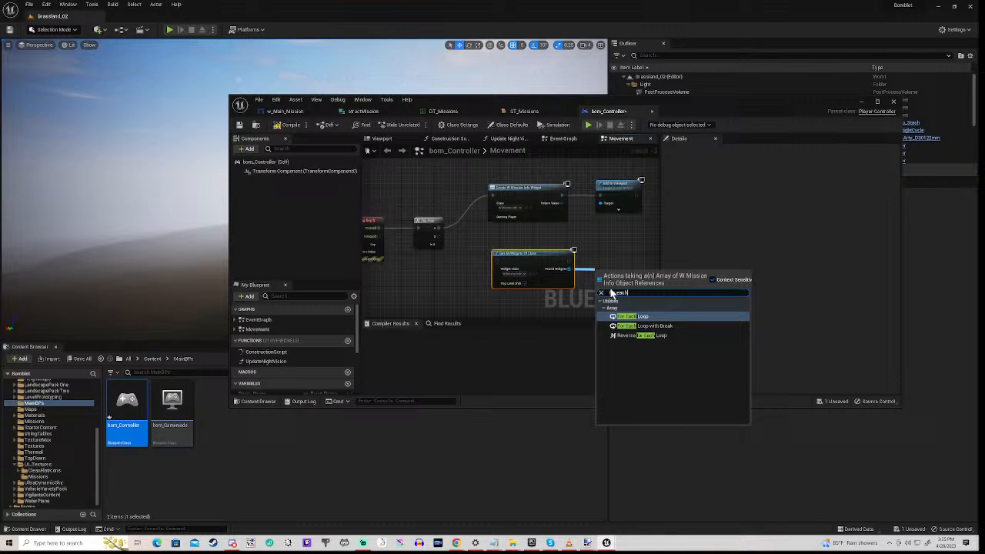
left_click(645, 321)
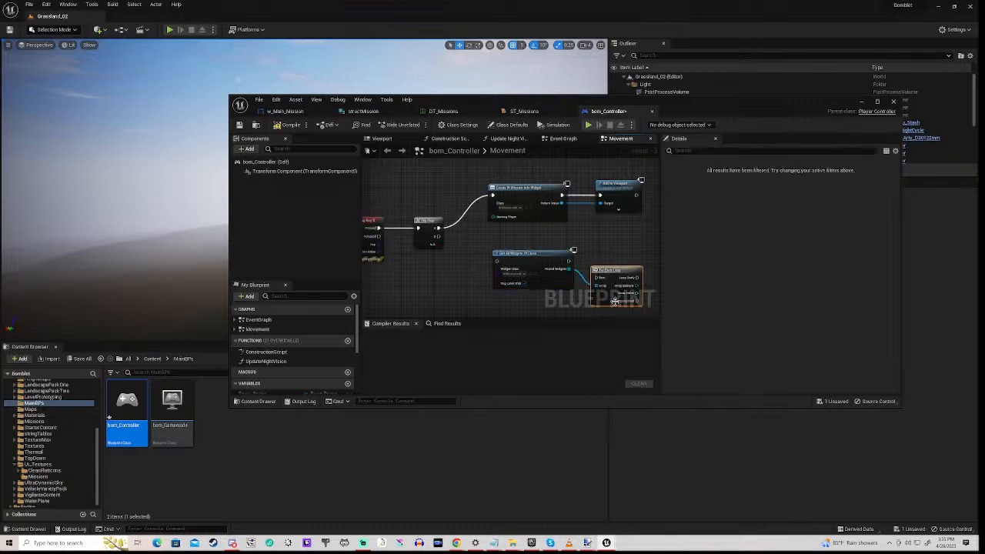
right_click_drag(644, 321, 511, 295)
left_click_drag(534, 277, 518, 265)
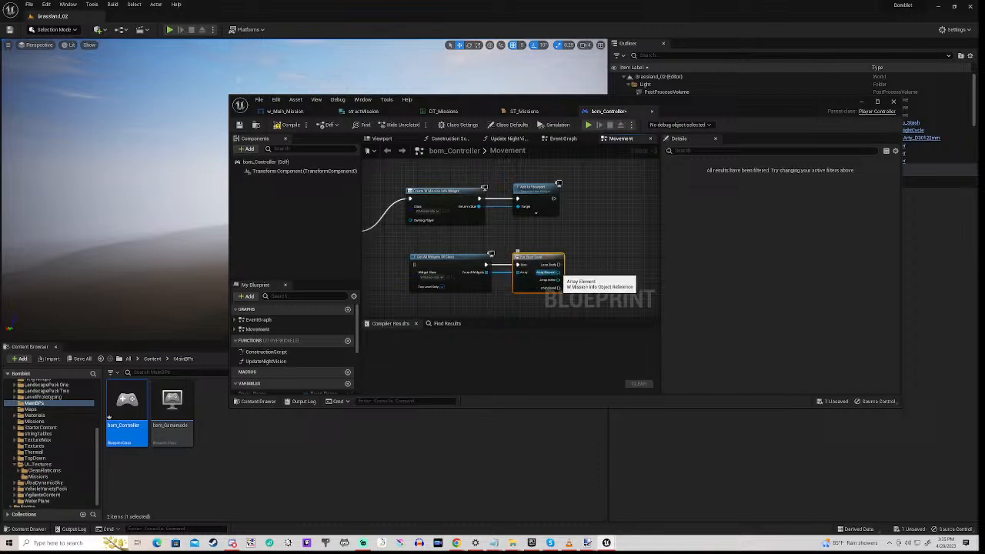
Add a Remove from Parent node from the loop's Array Element and run it from Loop Body, aligned beside the loop.
left_click_drag(558, 274, 594, 277)
type("re")
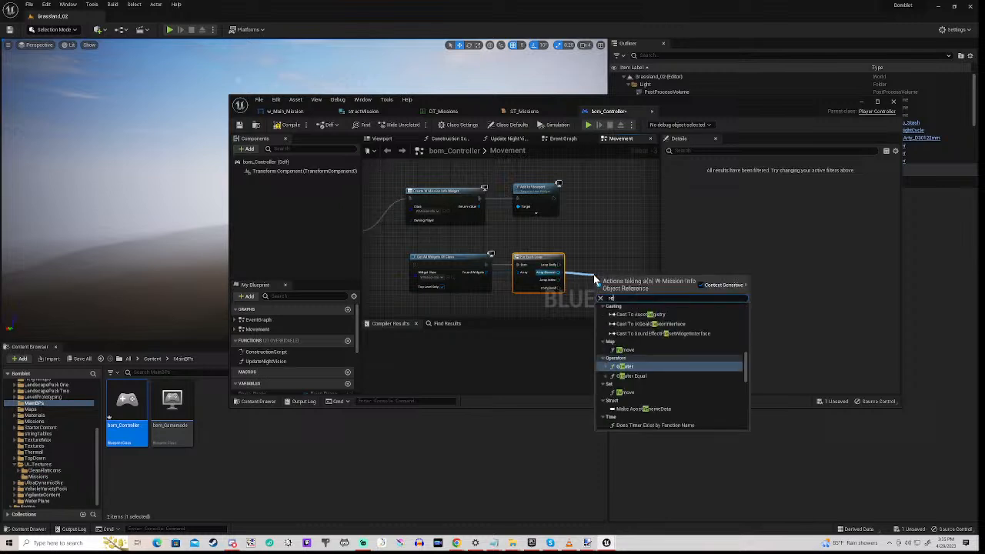
type("move")
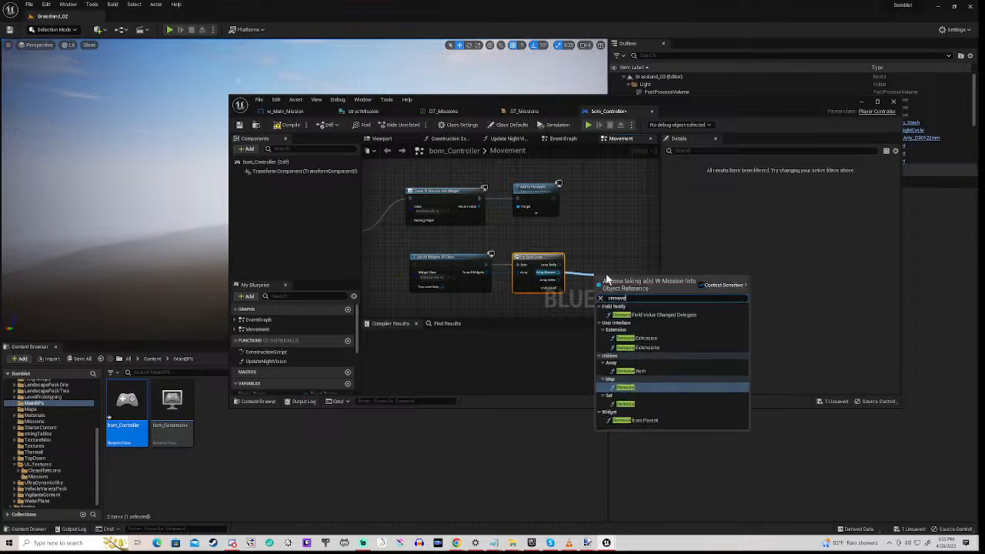
left_click(636, 422)
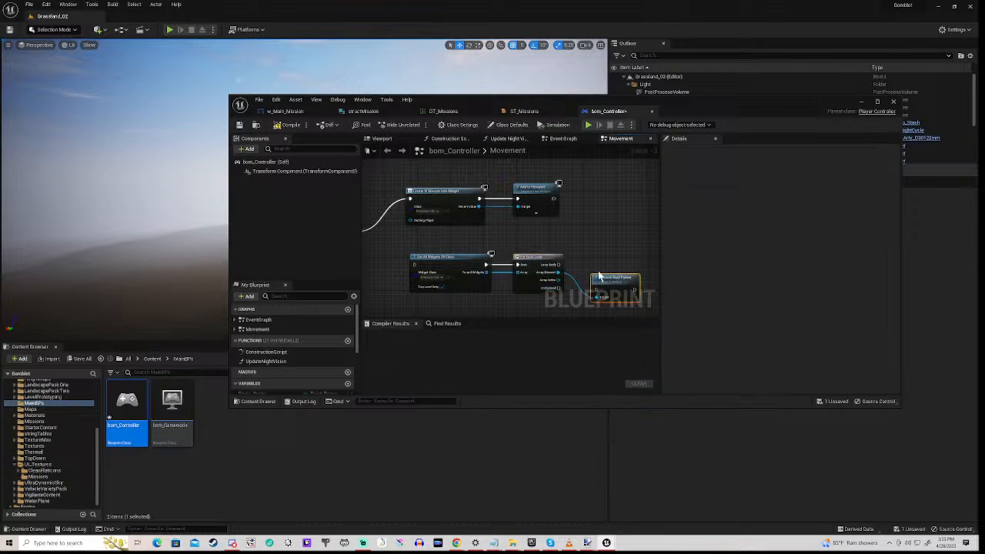
left_click_drag(613, 284, 592, 265)
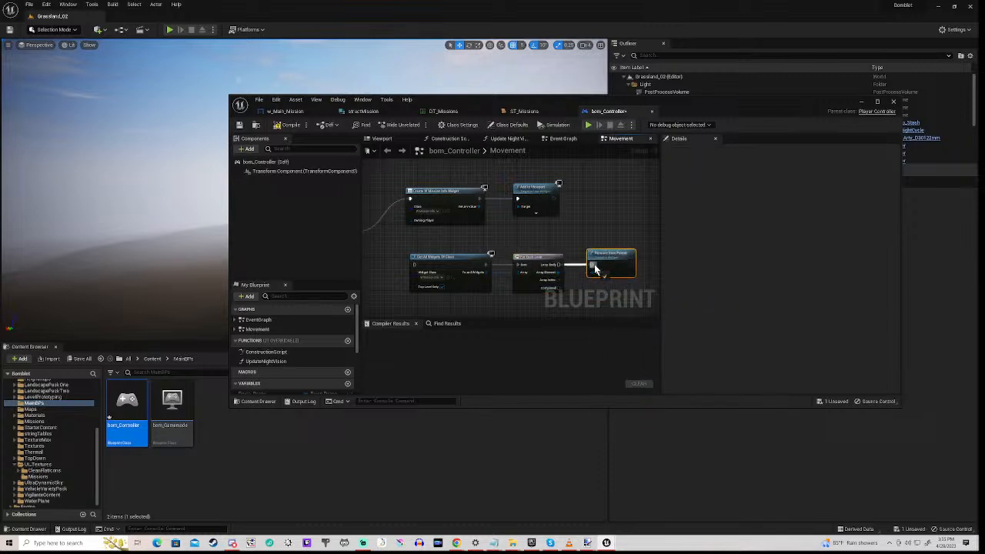
Connect the Flip Flop's B output to the Get All Widgets Of Class node and compile the Blueprint.
right_click_drag(385, 245, 446, 242)
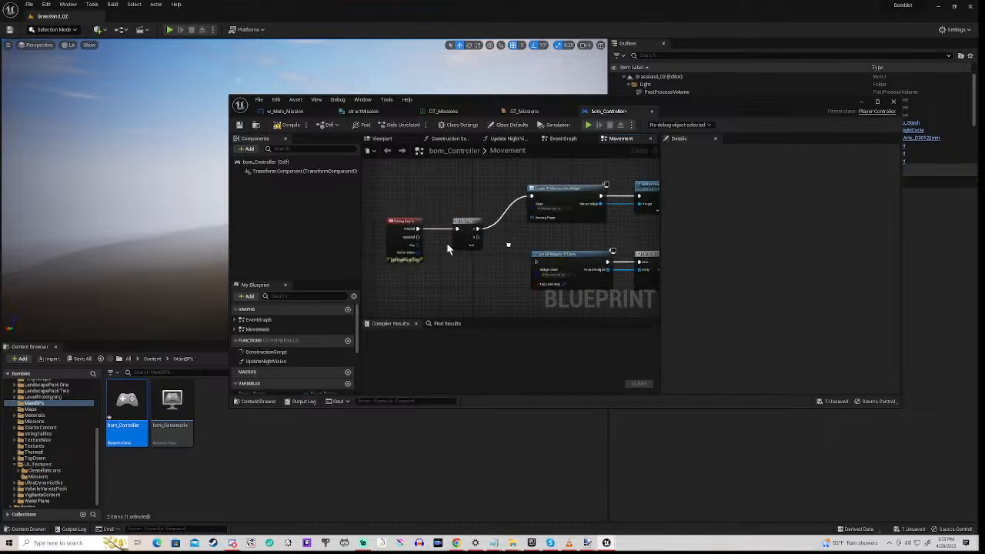
left_click_drag(476, 238, 537, 262)
left_click(288, 125)
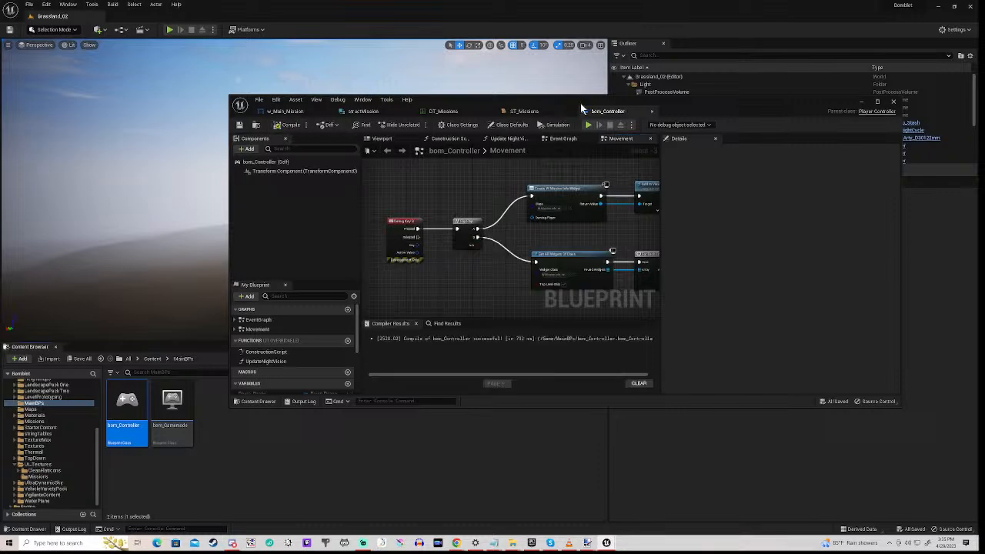
Move the Blueprint window off the level viewport and fly the drone upward and forward in a play session.
left_click_drag(600, 105, 551, 379)
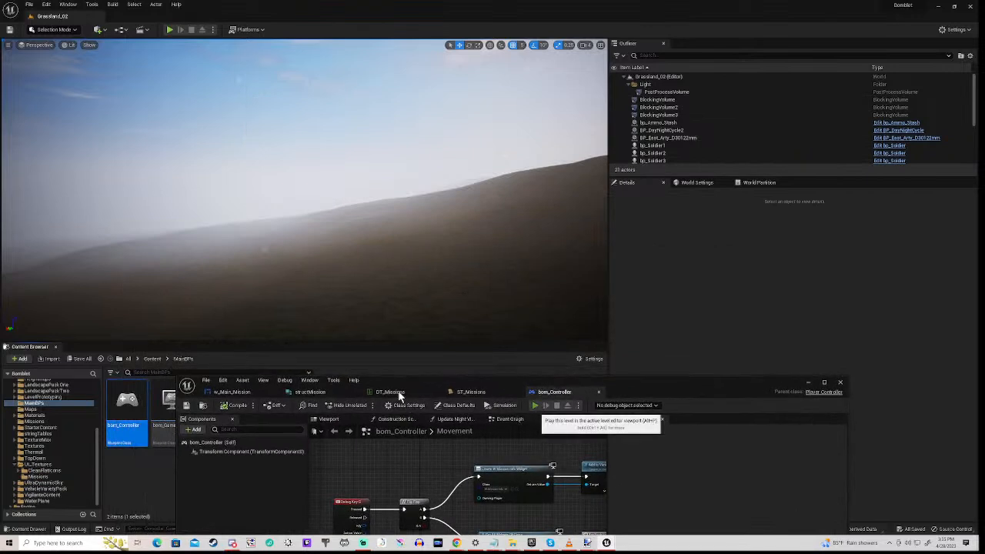
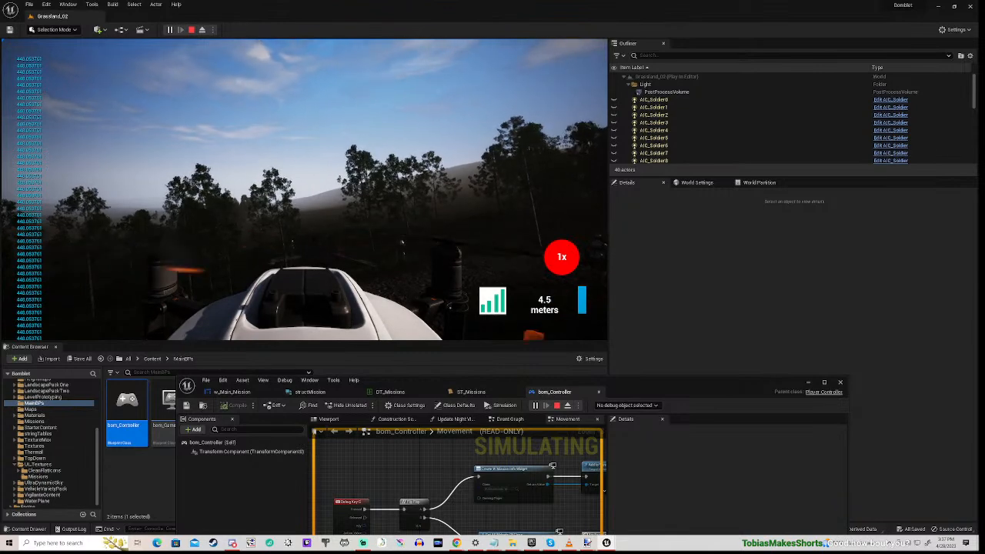
key("space")
key("space")
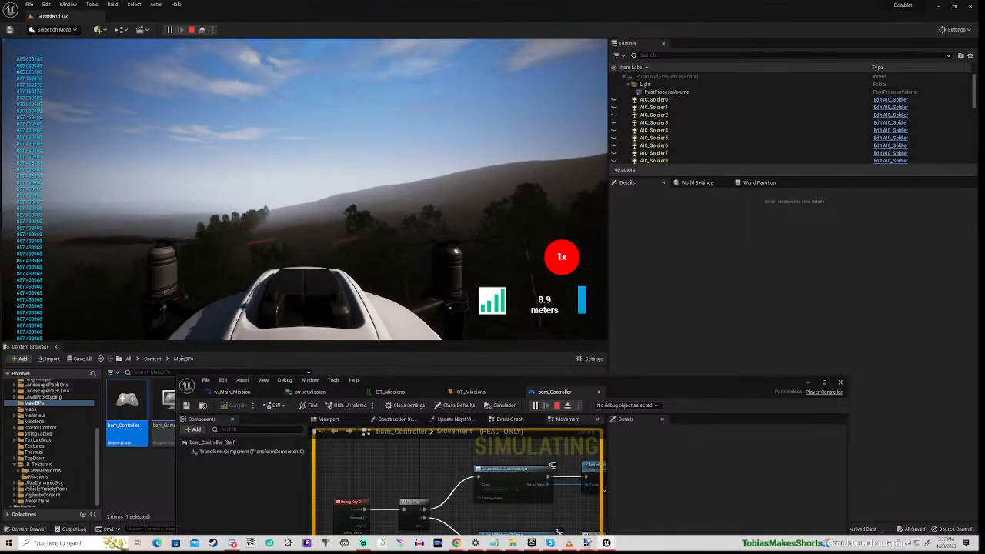
key("w")
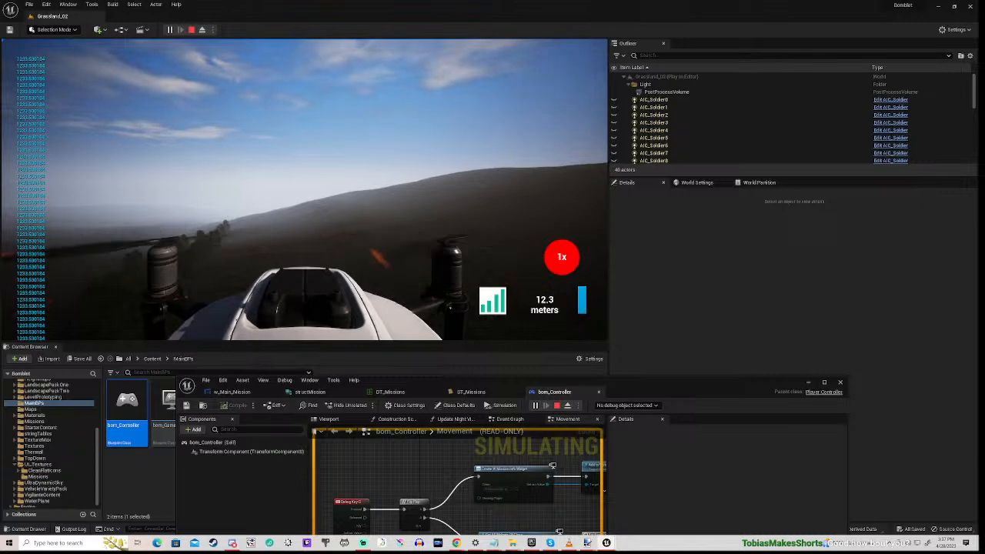
key("space")
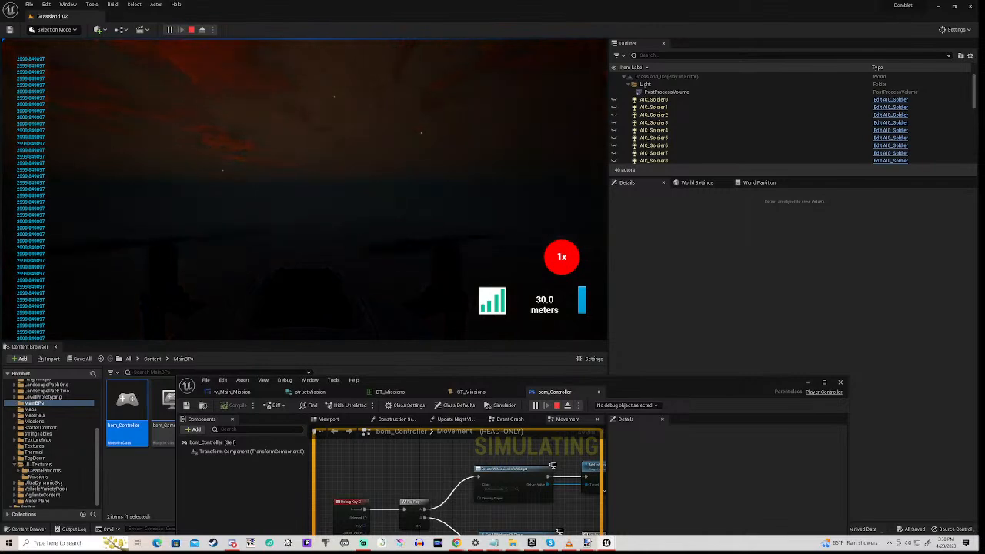
Free the pointer from the running game and add a breakpoint to the Debug Key G event.
key("shift+F1")
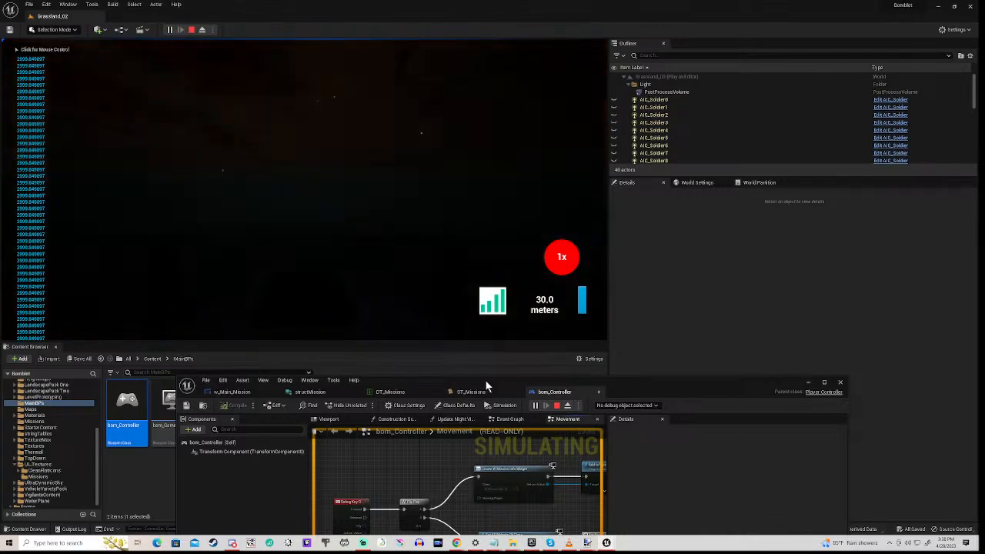
left_click_drag(486, 386, 597, 302)
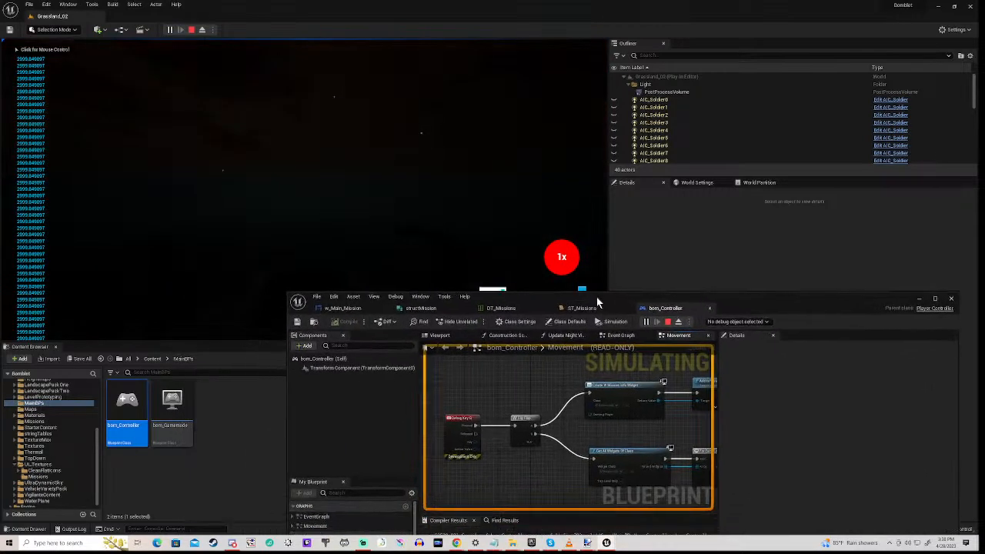
left_click(465, 419)
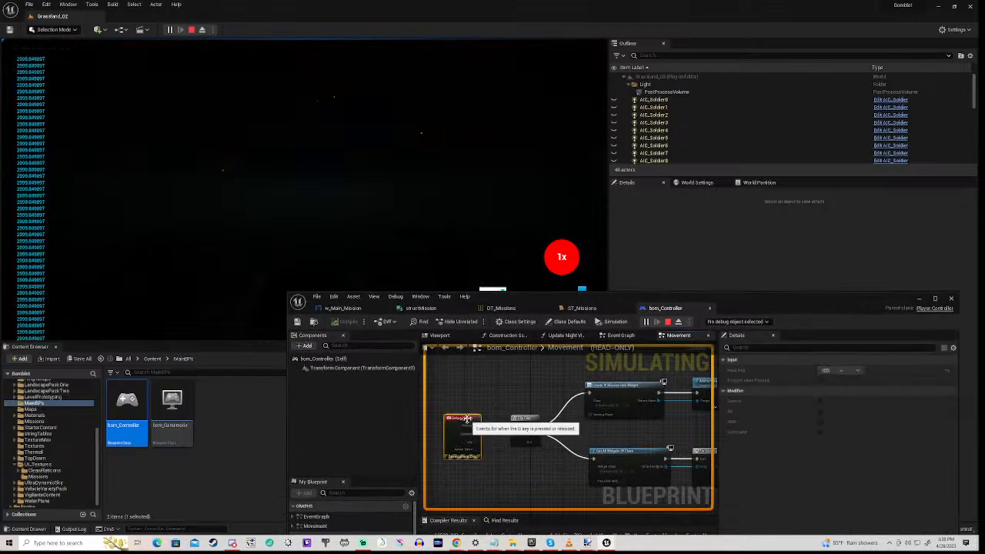
right_click(467, 419)
left_click(493, 461)
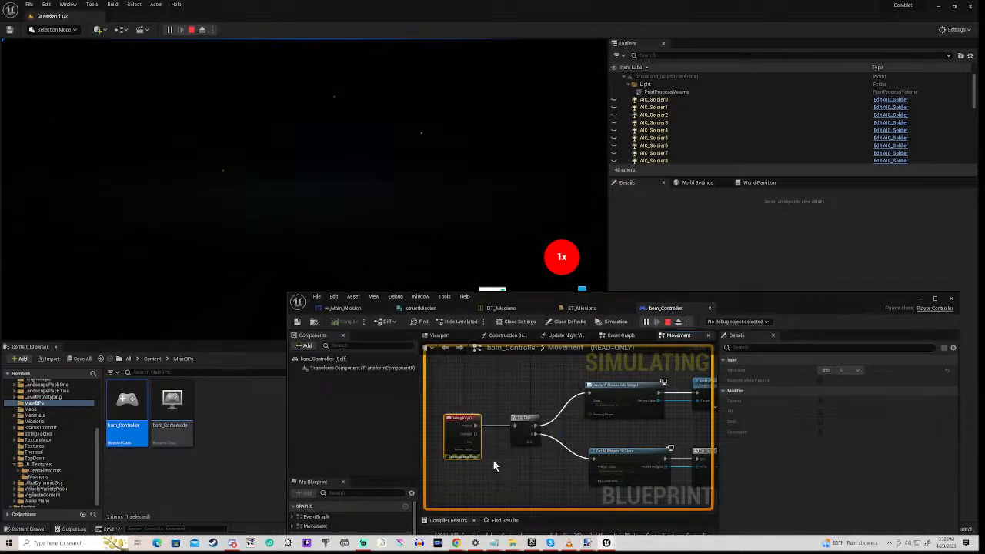
Uncover the game view, turn on the drone's night vision, and trigger the G-key event to test the breakpoint.
left_click_drag(579, 298, 436, 371)
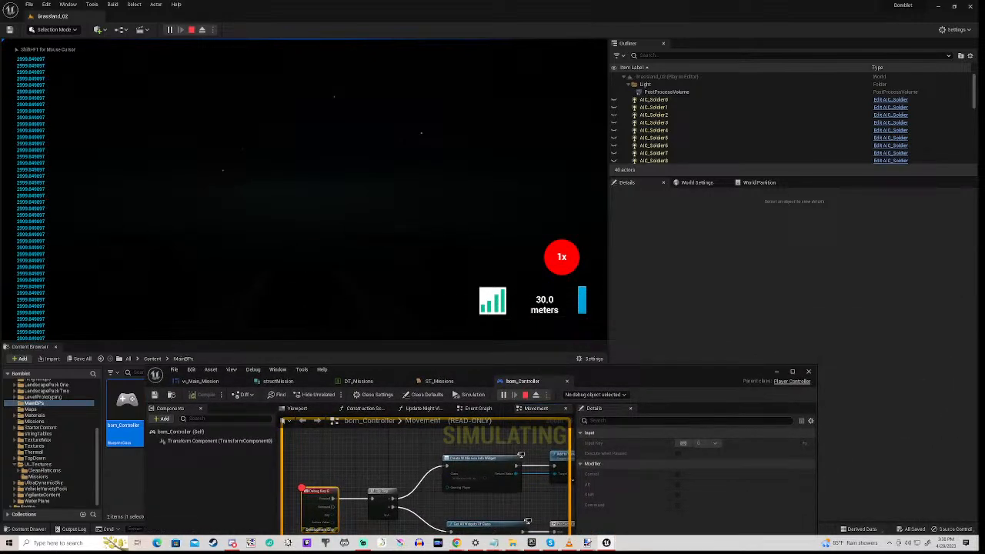
key("n")
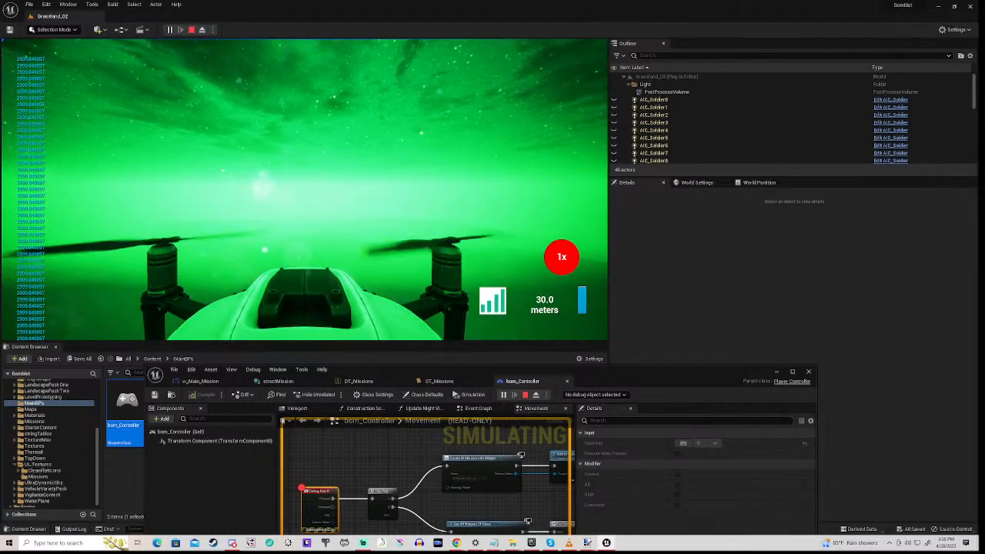
key("g")
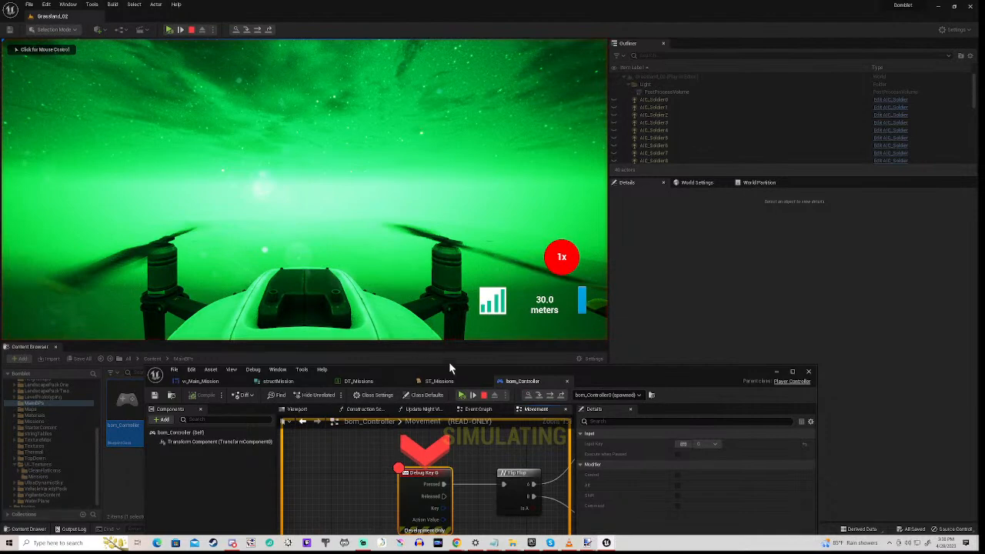
Examine the paused Debug Key G and Flip Flop connections, and resume the play session with control in the game view.
left_click_drag(457, 374, 475, 291)
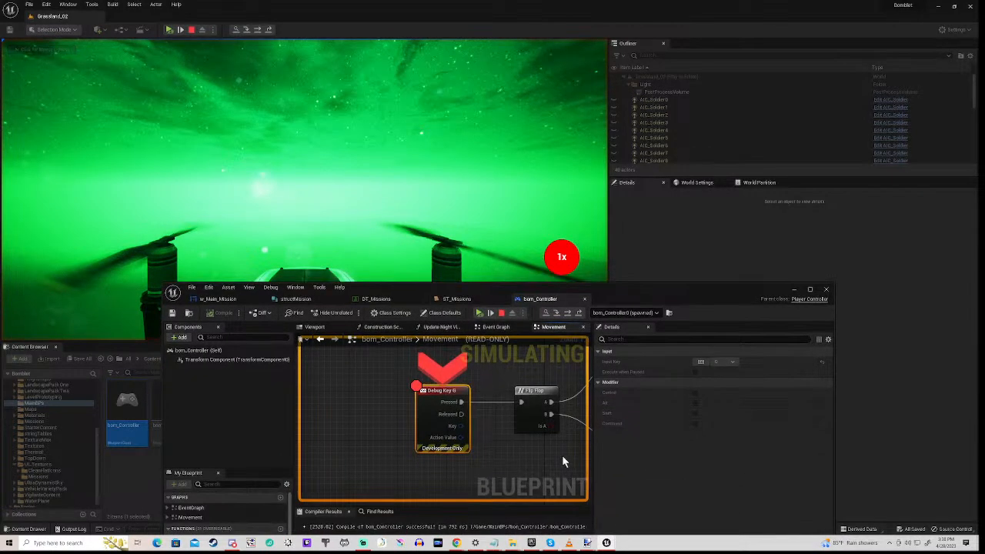
right_click_drag(561, 455, 440, 498)
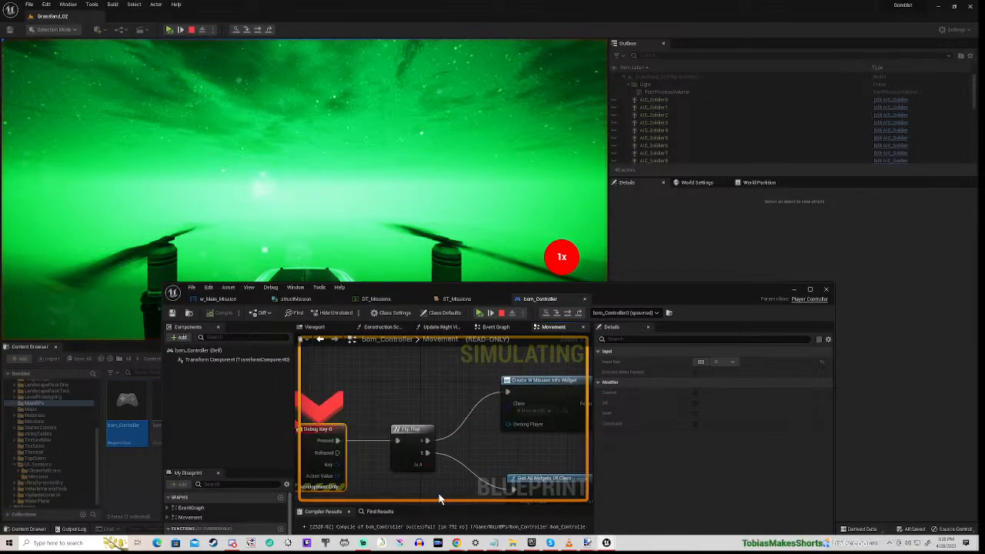
left_click(478, 315)
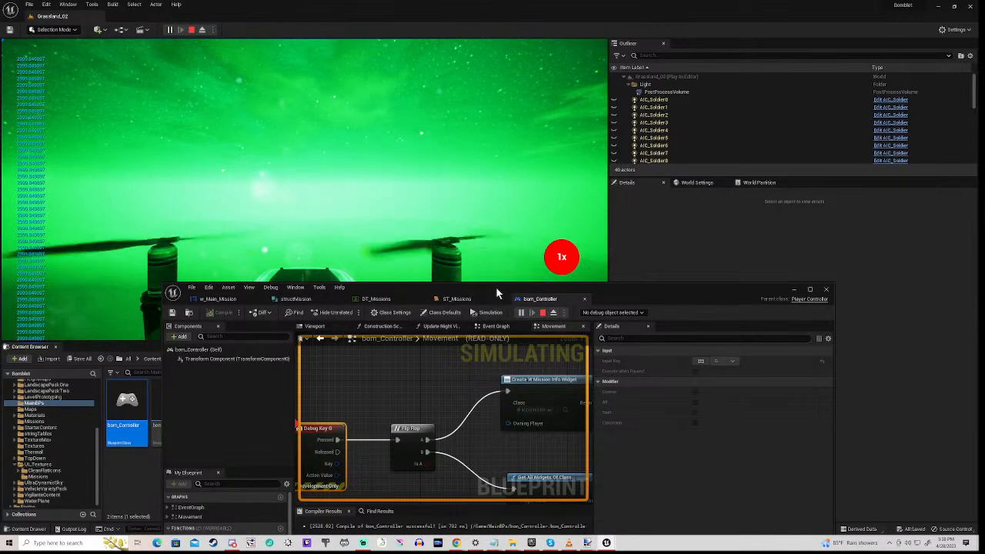
left_click(292, 231)
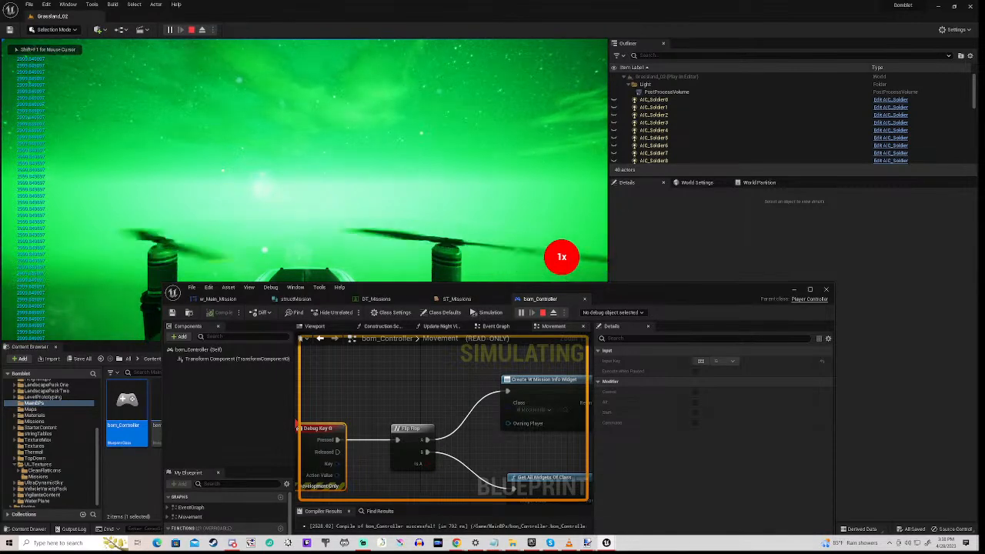
Cycle the drone's vision modes in the running game and trigger the G-key event to hit the breakpoint.
key("g")
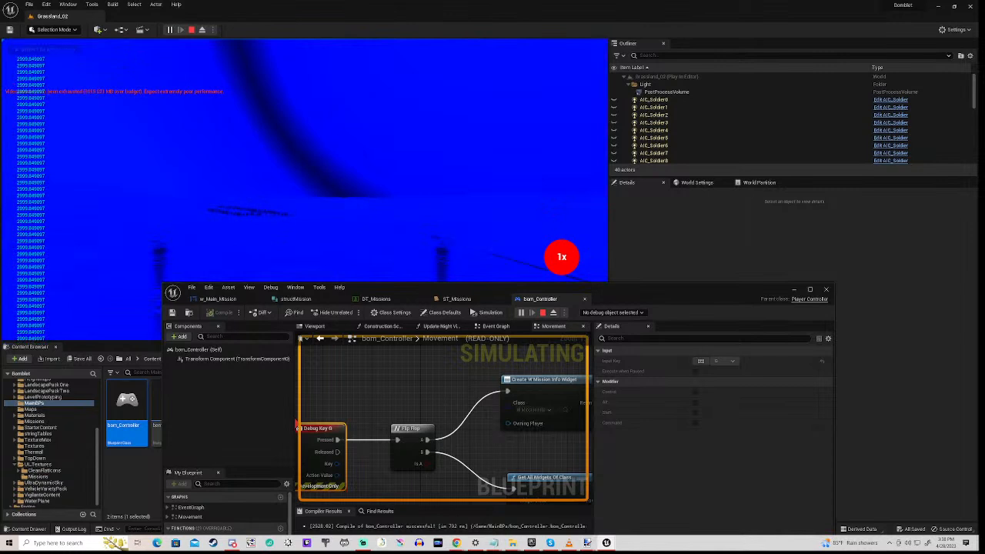
key("n")
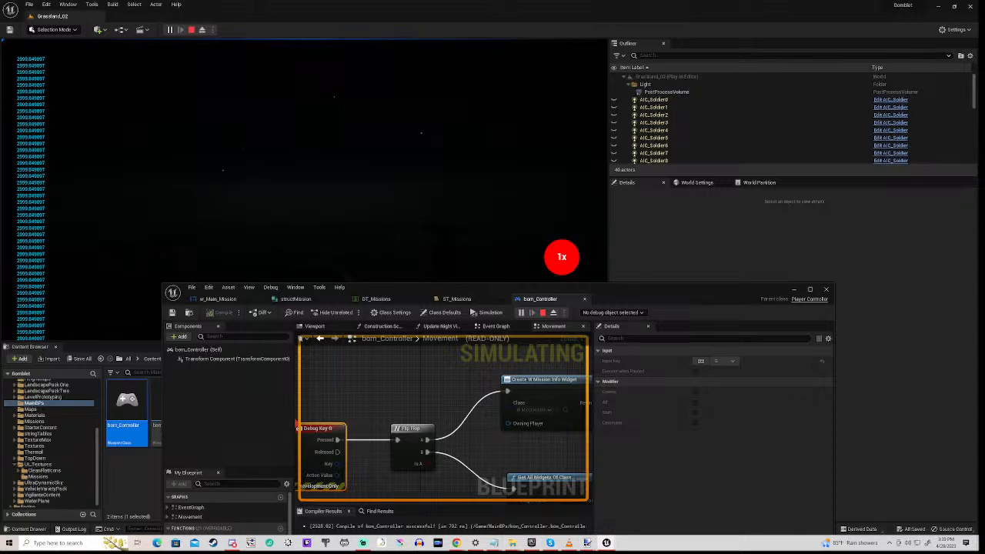
key("0")
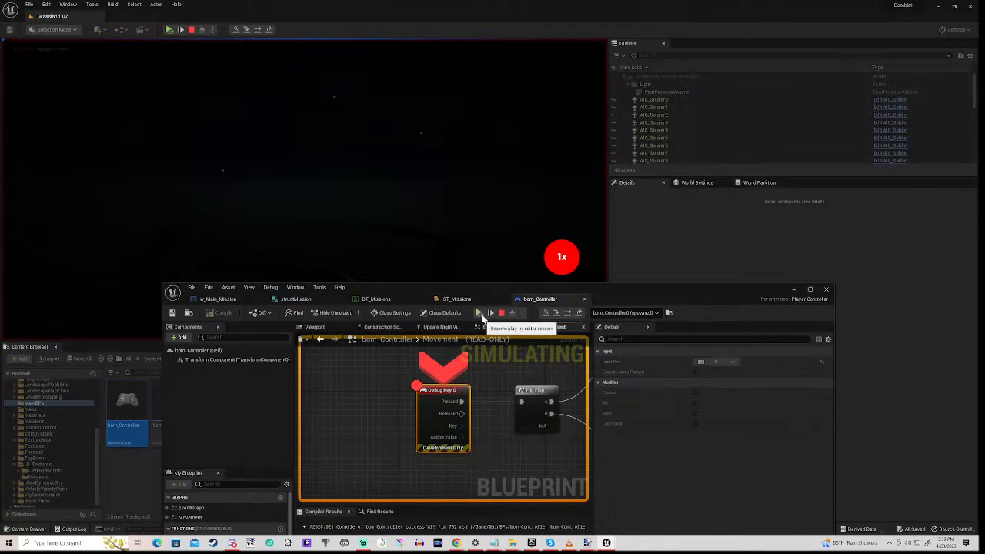
Step the paused execution through Create W Mission Info Widget to Add to Viewport, resume the session, and stop it.
left_click(566, 312)
left_click(566, 313)
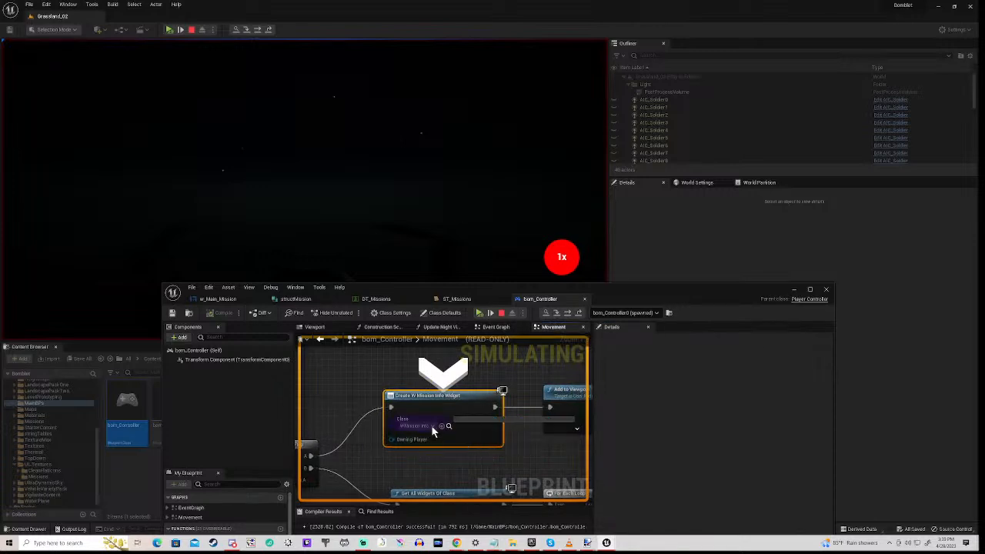
left_click(551, 314)
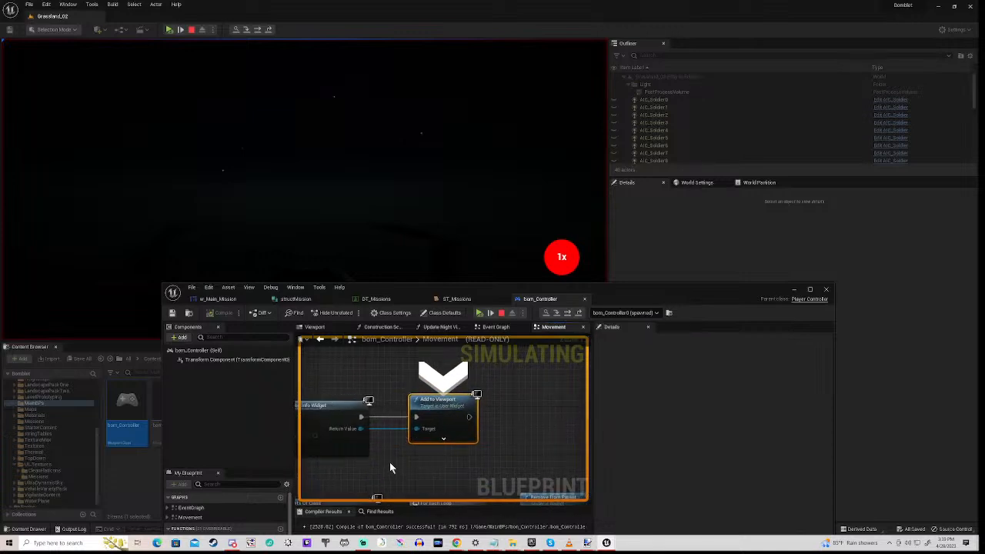
mouse_move(419, 428)
left_click(479, 314)
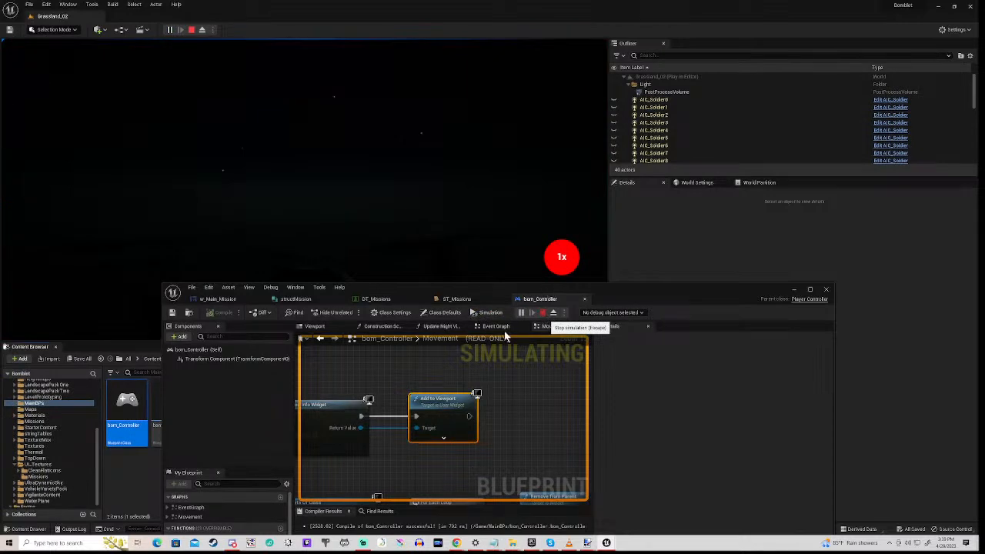
key("Escape")
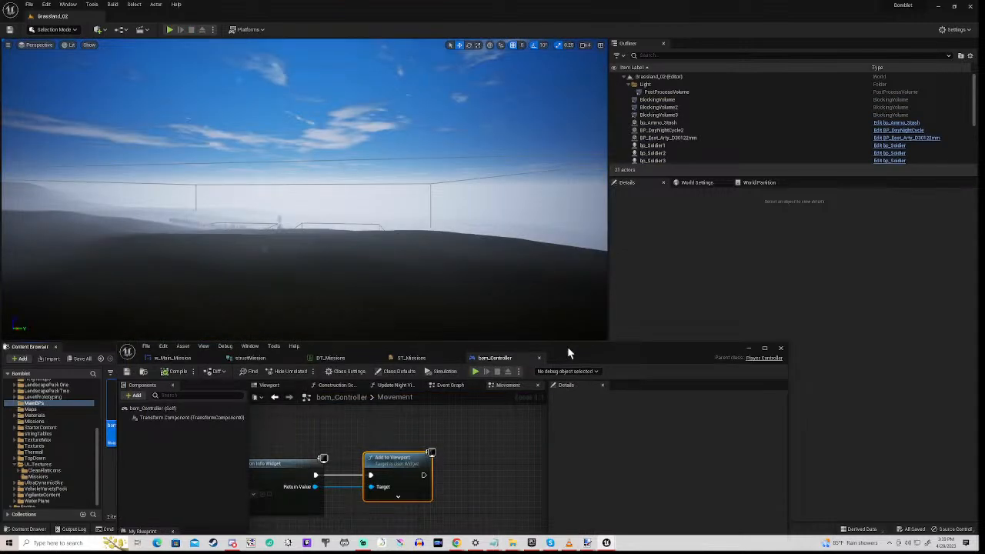
Examine the w_Main_Mission widget's root and outermost Canvas Panel settings, including the advanced behavior options, and compile the widget.
left_click_drag(567, 352, 609, 187)
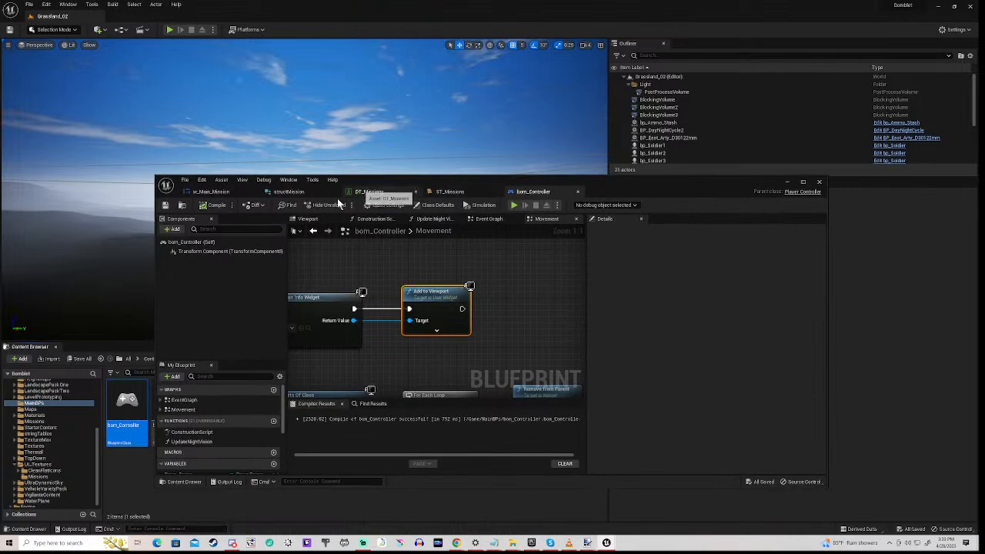
left_click(221, 196)
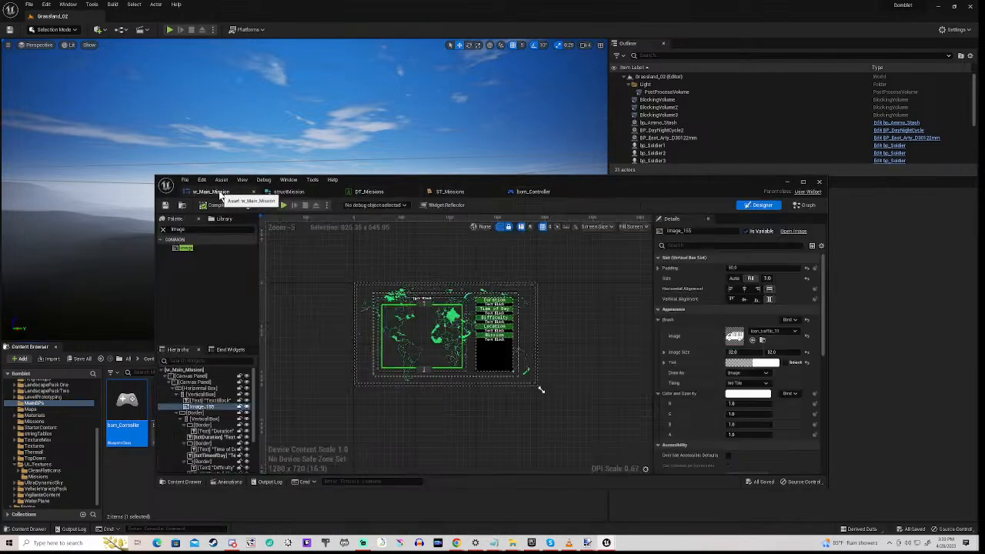
left_click(192, 372)
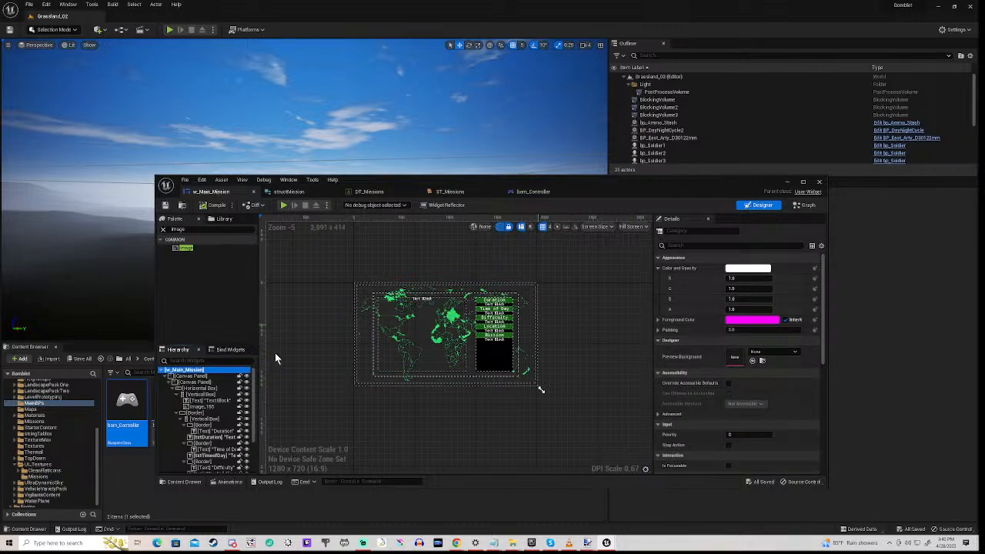
left_click(194, 375)
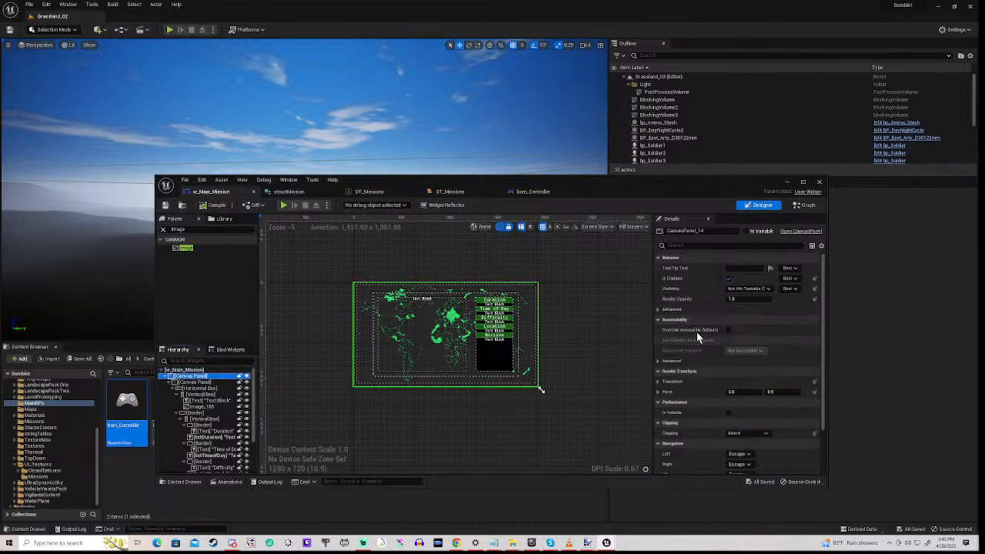
left_click(659, 310)
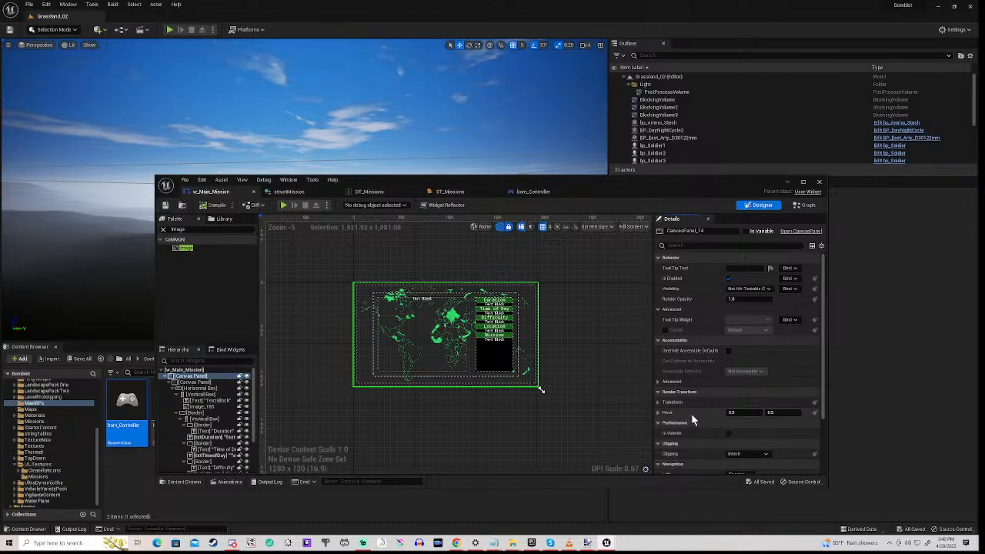
scroll(706, 403, "down", 4)
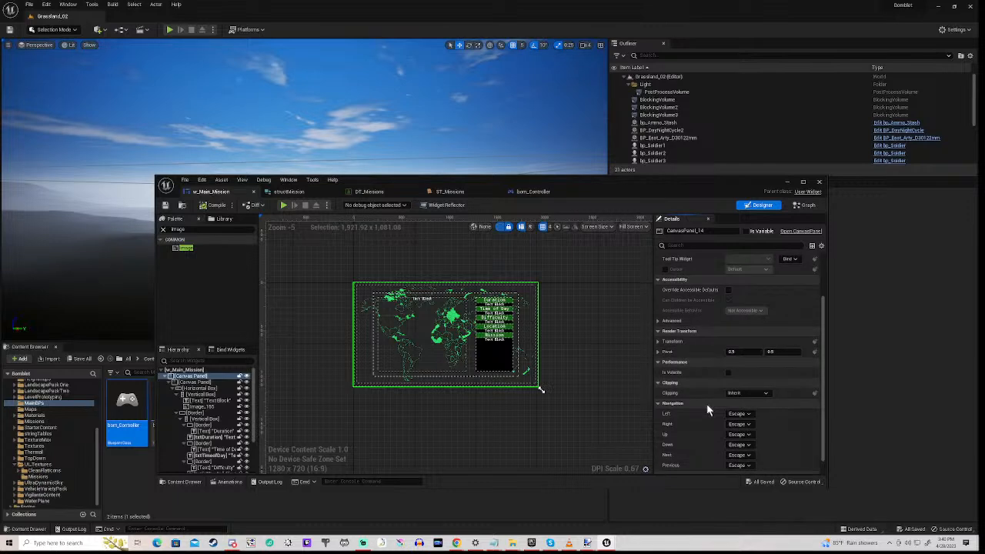
scroll(707, 410, "down", 1)
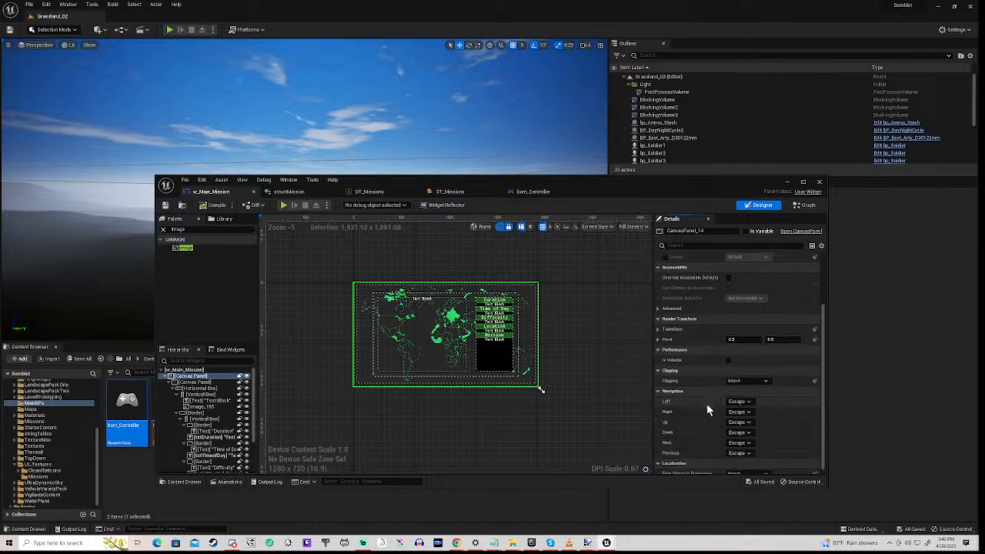
scroll(708, 410, "up", 5)
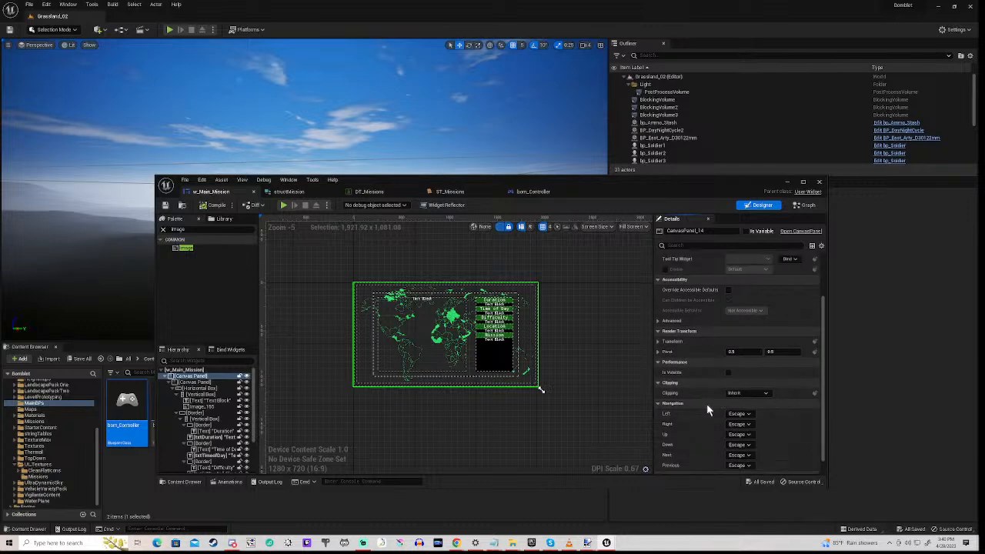
scroll(708, 411, "up", 1)
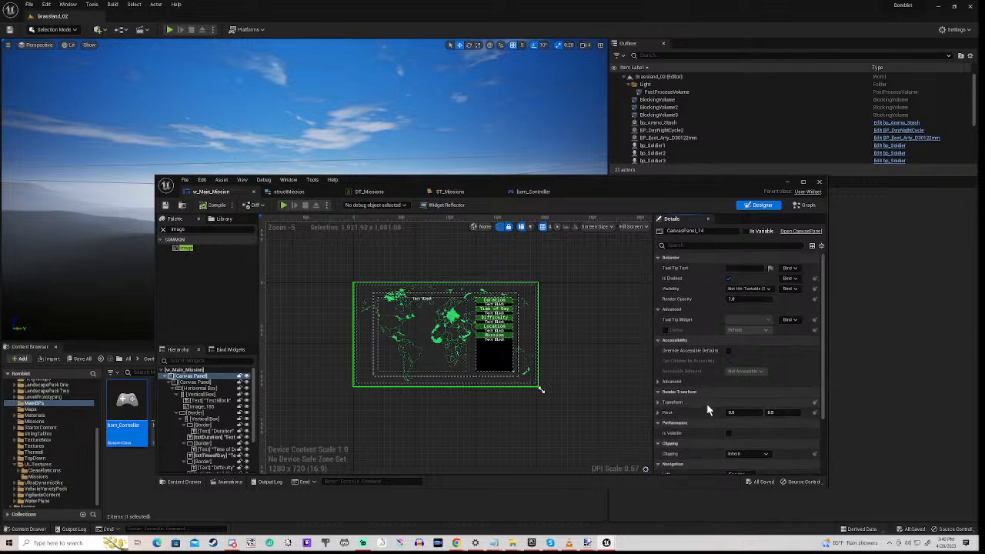
scroll(708, 410, "down", 2)
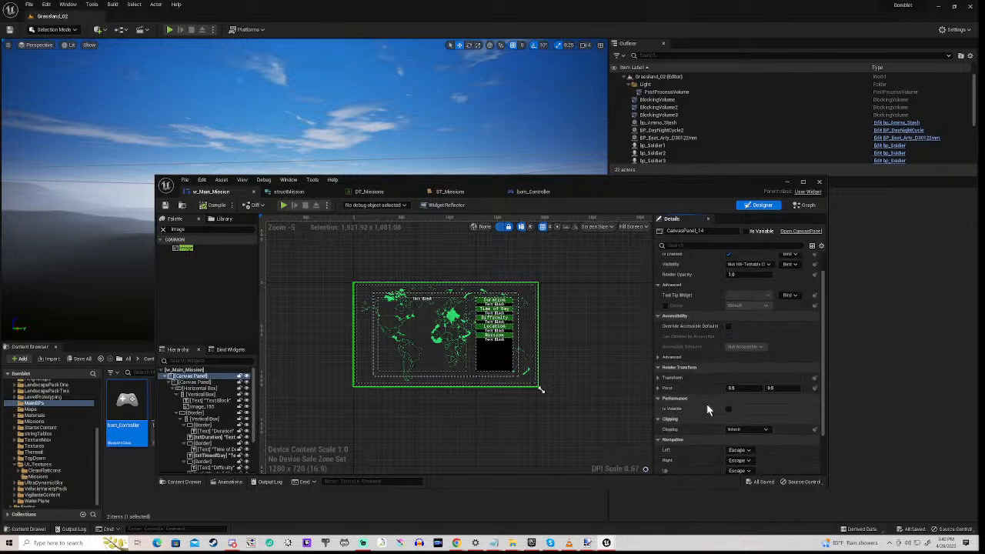
left_click(219, 210)
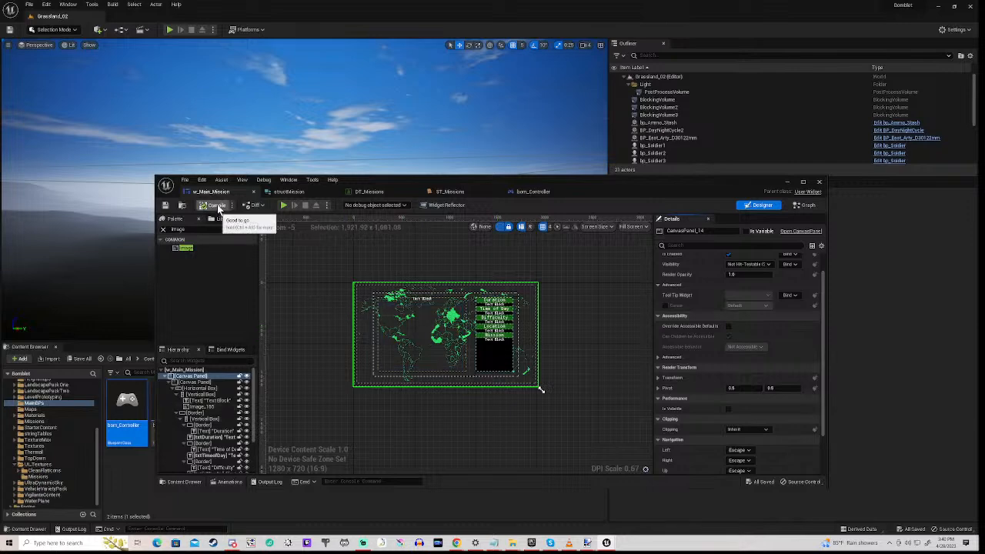
Return to bom_Controller's Movement graph and move the Create W Mission Info Widget and Add to Viewport nodes farther from the Flip Flop.
left_click_drag(445, 176, 527, 348)
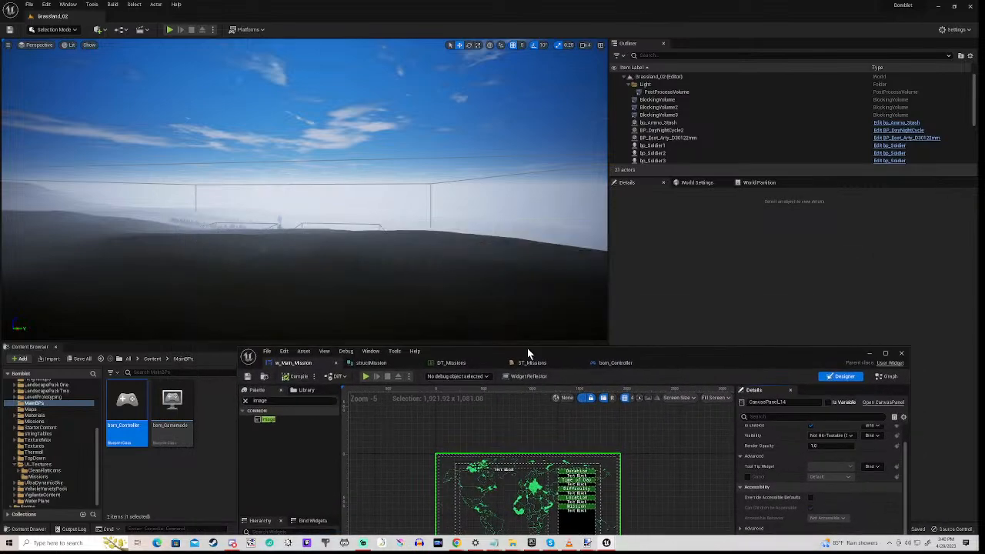
left_click(616, 364)
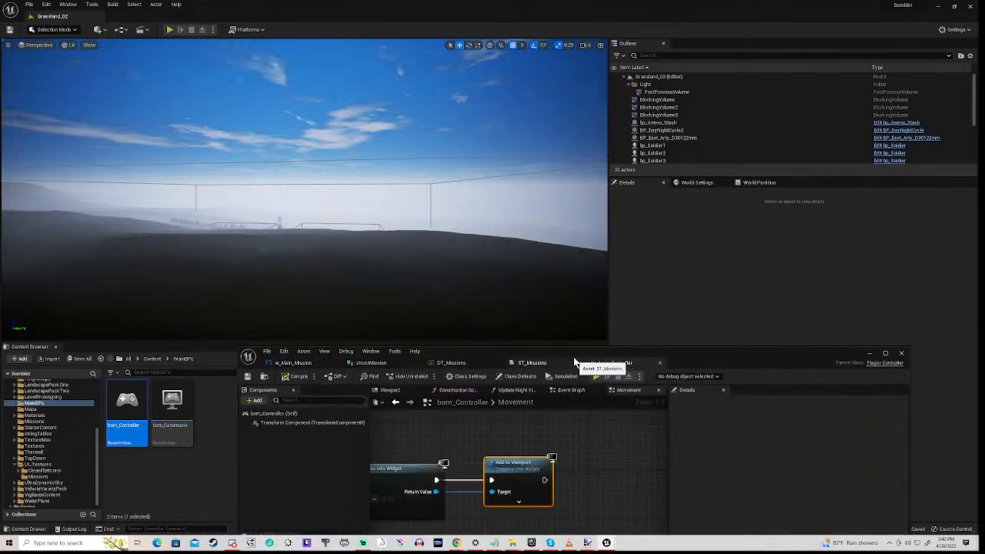
left_click_drag(576, 356, 580, 164)
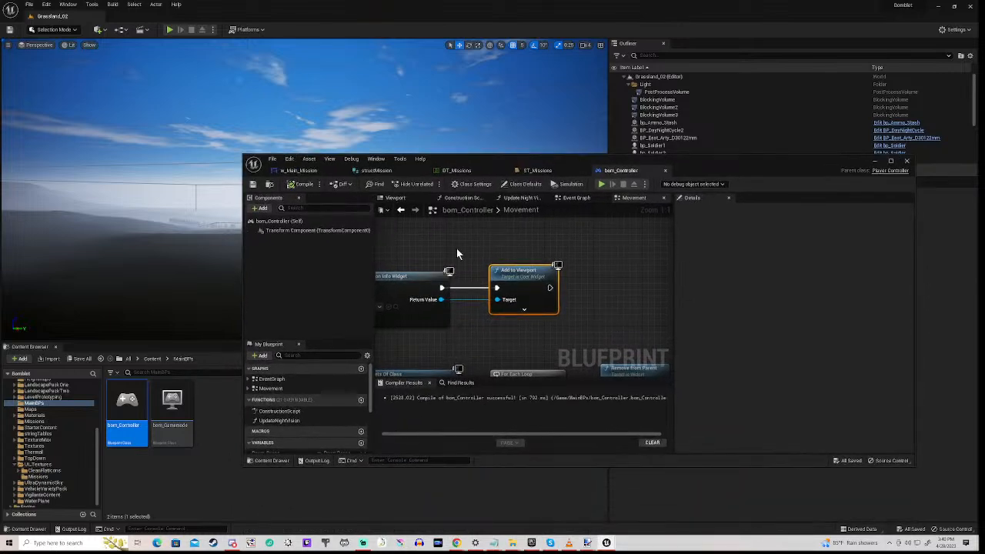
scroll(429, 246, "down", 3)
right_click_drag(379, 268, 474, 275)
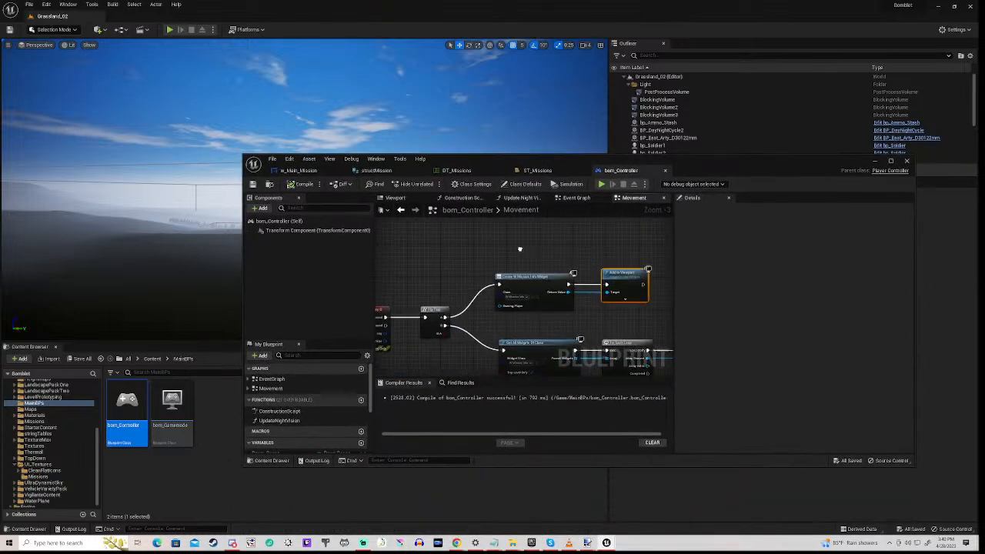
left_click(504, 277)
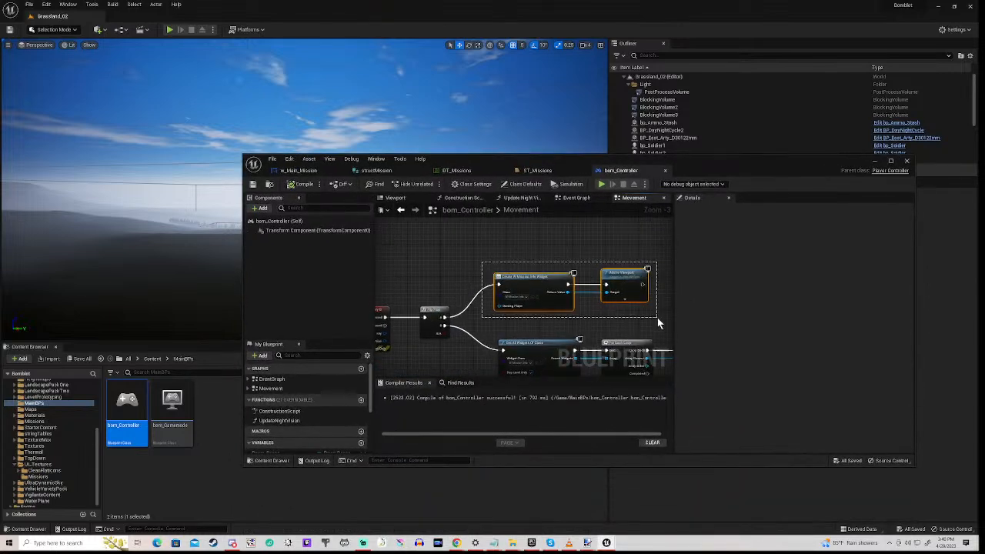
left_click_drag(533, 277, 602, 273)
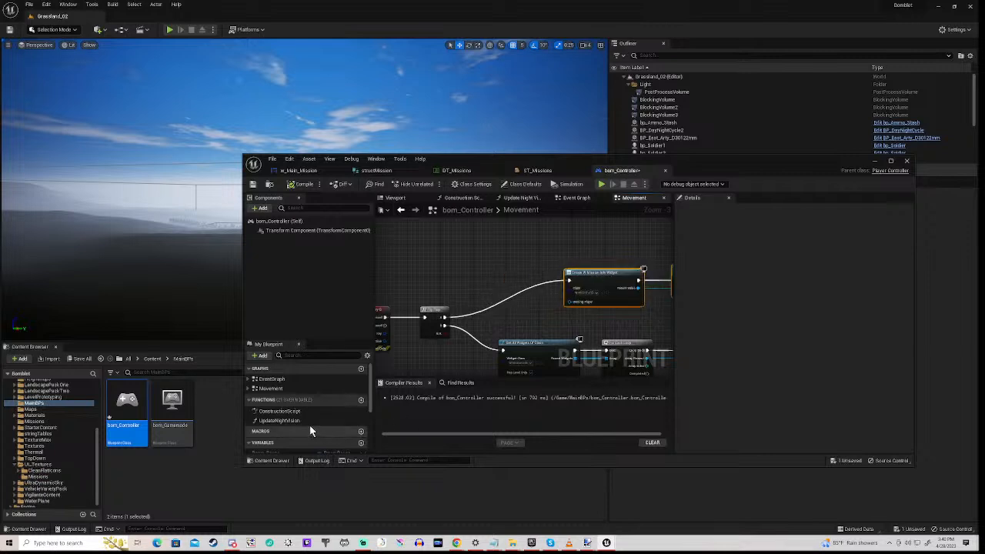
Add a MainHUD getter feeding a Set Visibility node, and place both between the Flip Flop and the Create W Mission Info Widget node.
scroll(310, 427, "down", 5)
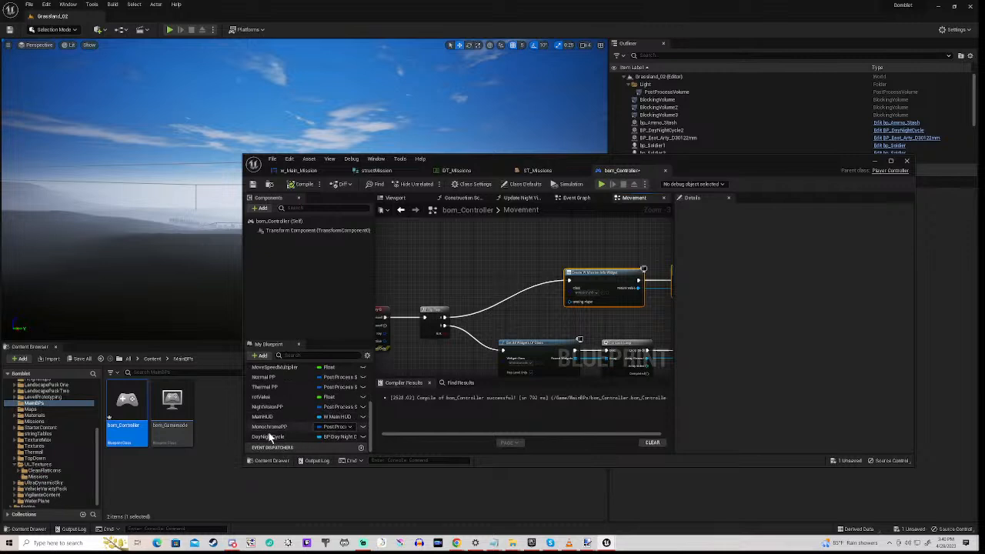
left_click_drag(266, 416, 474, 253)
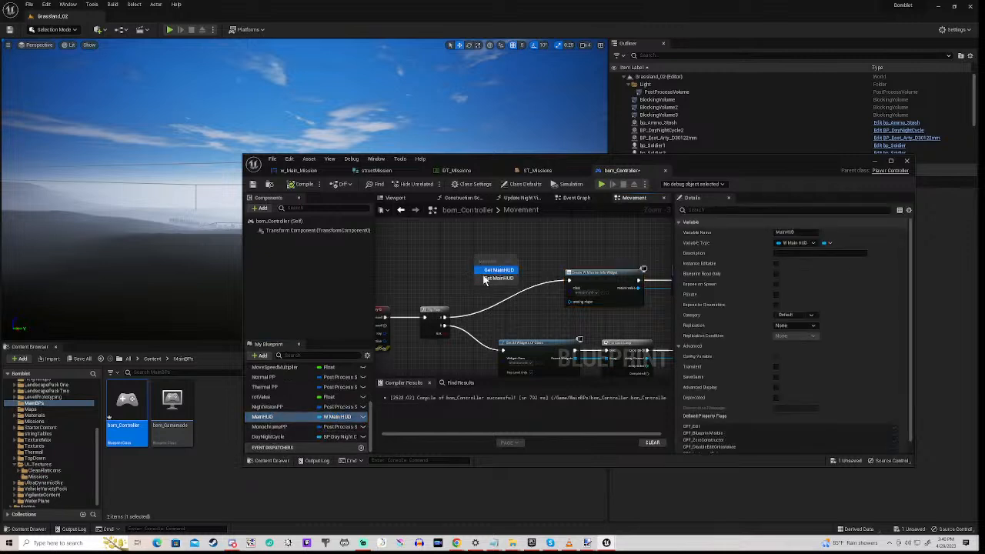
left_click(504, 270)
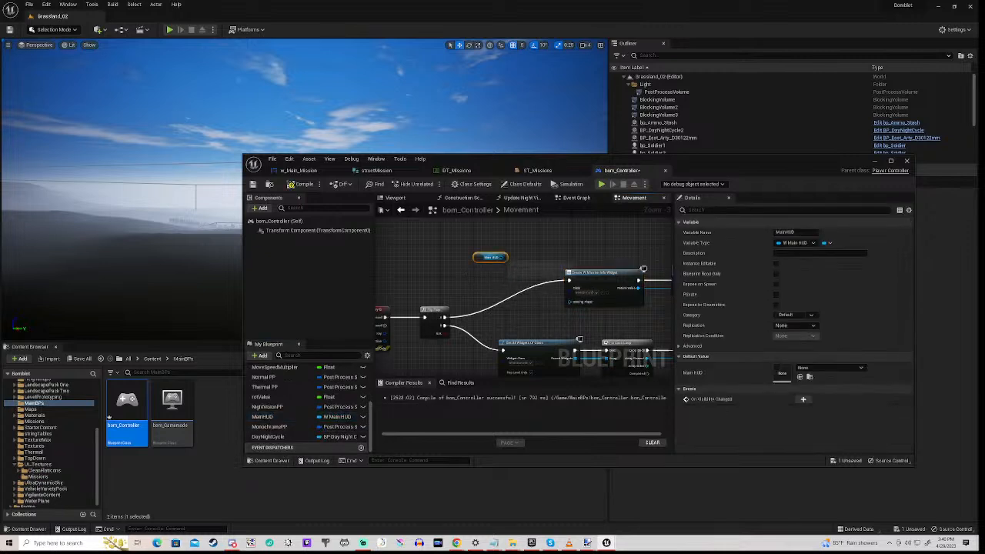
left_click_drag(506, 257, 548, 264)
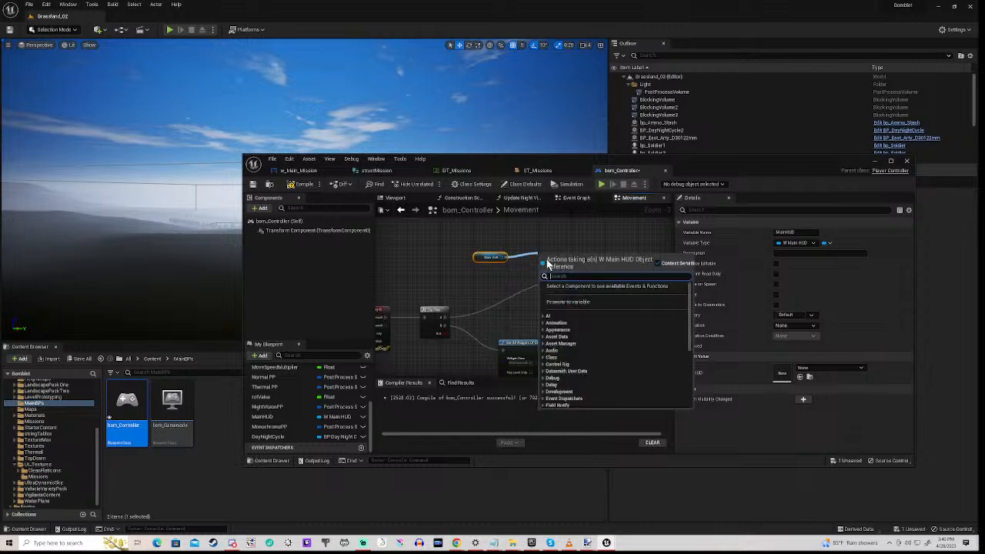
type("visi")
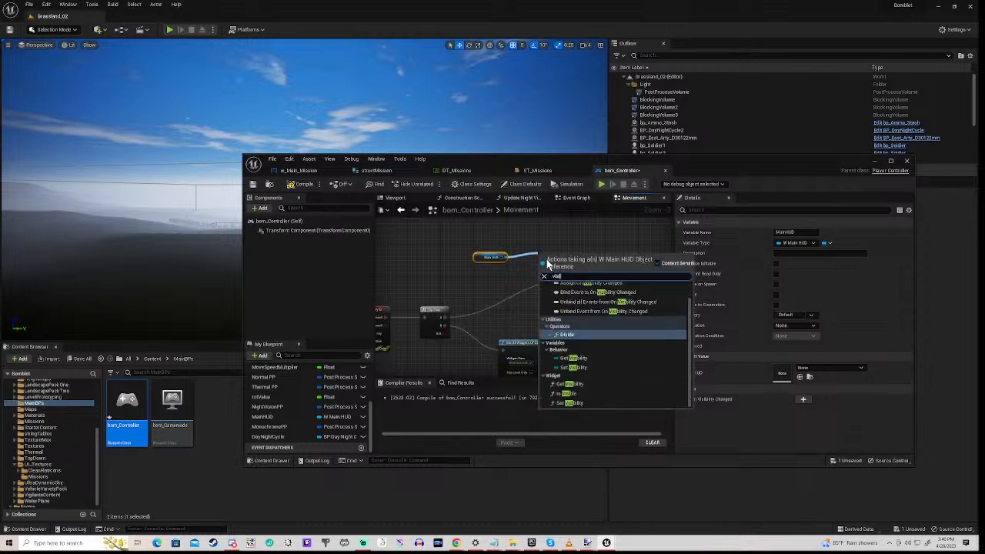
left_click(573, 402)
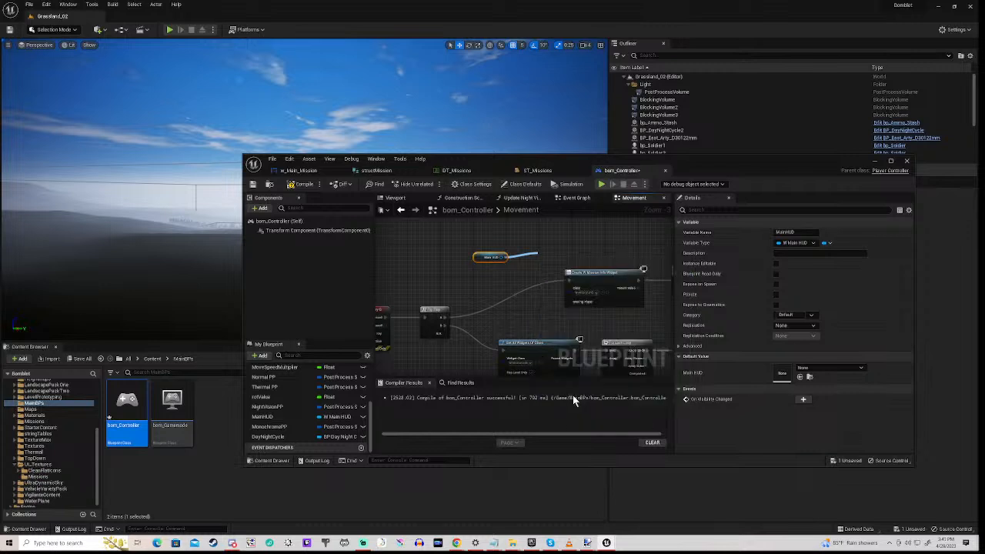
left_click(490, 257)
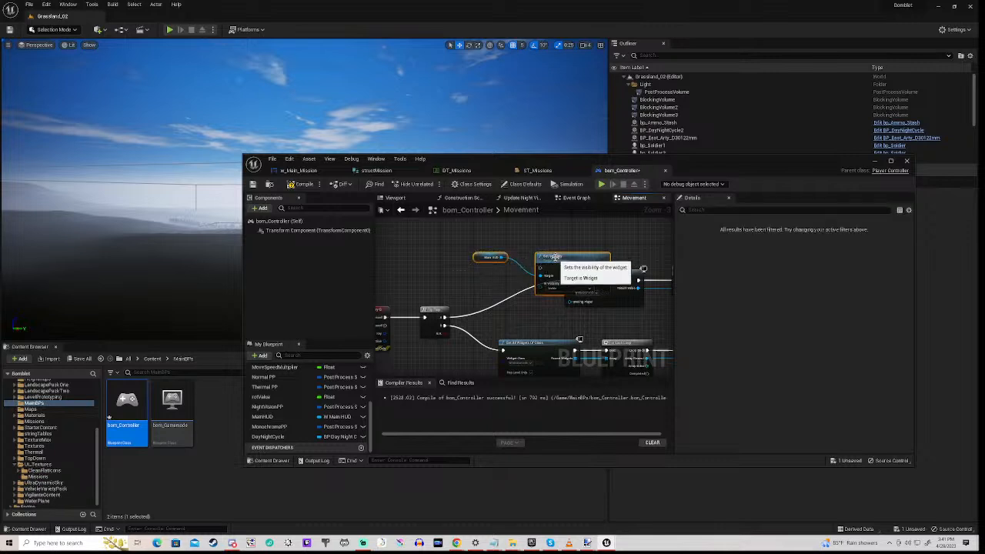
left_click_drag(553, 261, 504, 250)
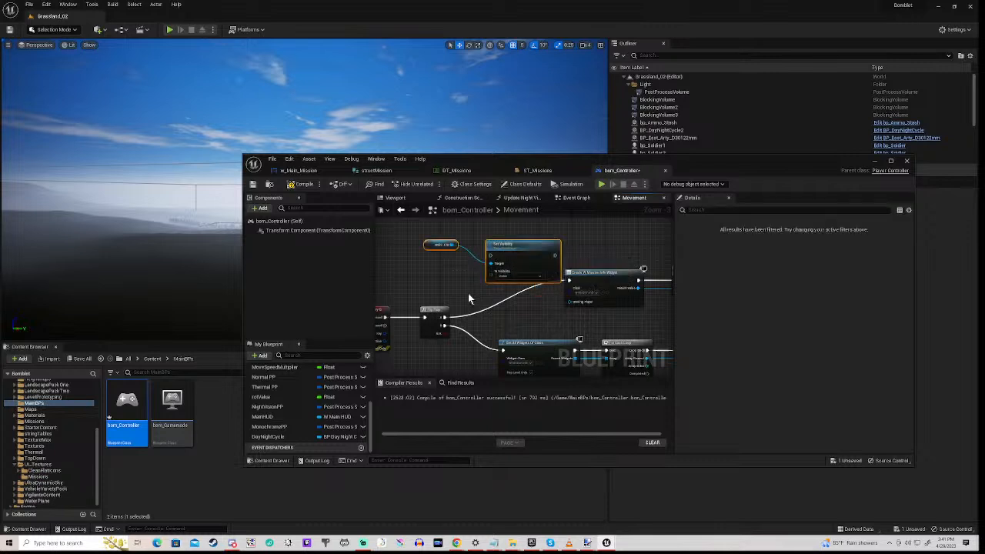
Wire Set Visibility between Flip Flop output A and the Create W Mission Info Widget node, with In Visibility set to Hidden.
scroll(468, 293, "up", 2)
left_click_drag(434, 328, 502, 237)
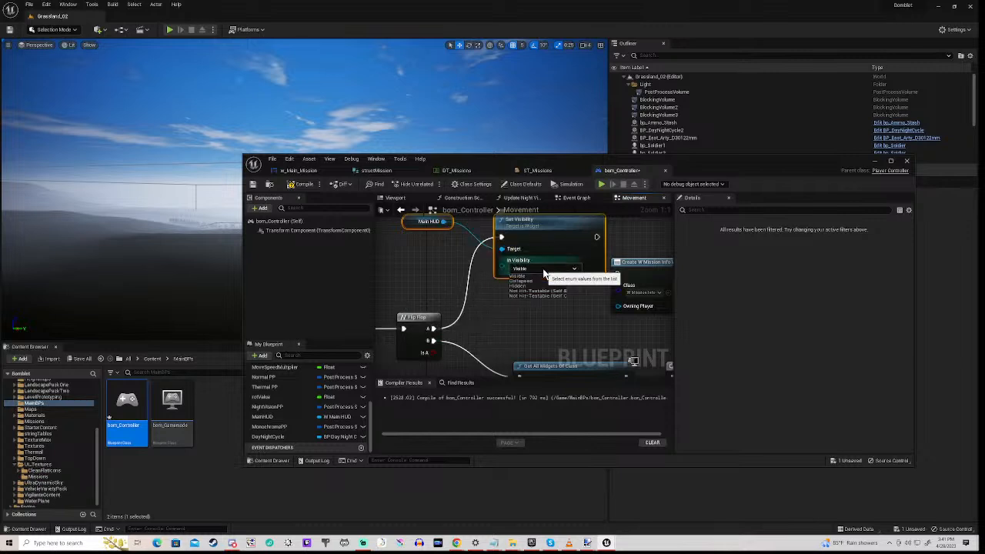
left_click(546, 268)
left_click(523, 286)
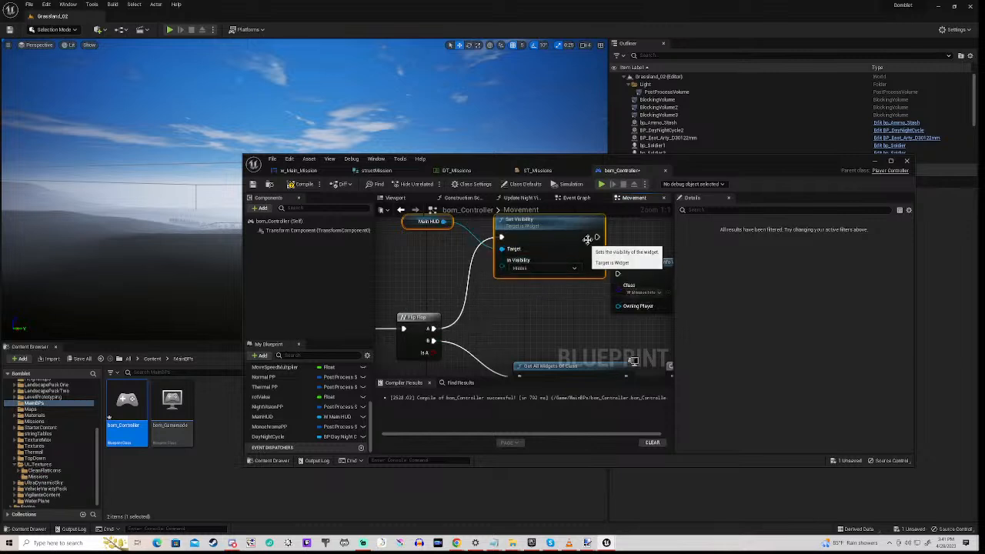
left_click_drag(596, 237, 617, 275)
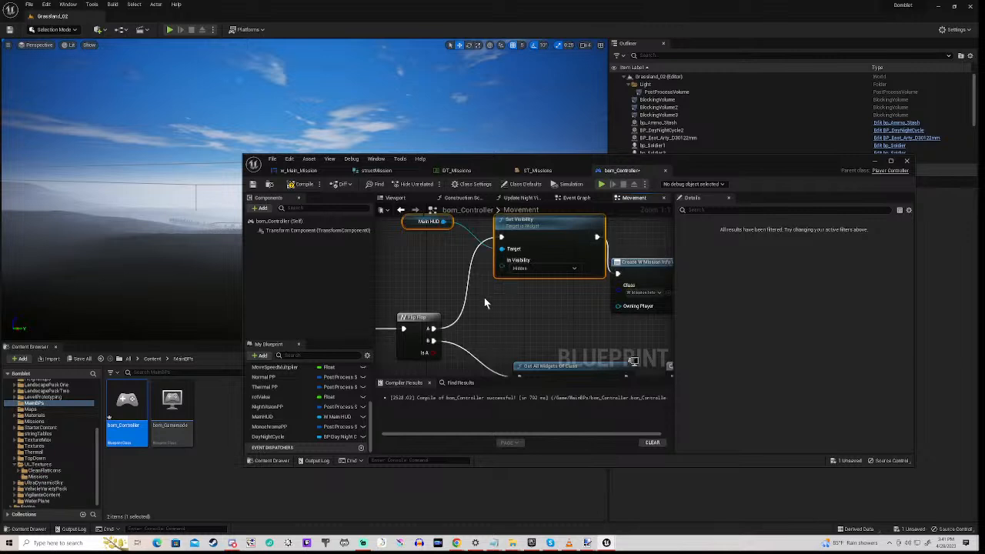
Duplicate the MainHUD getter and Set Visibility pair and wire the copy between Flip Flop output B and Get All Widgets Of Class.
scroll(484, 297, "down", 1)
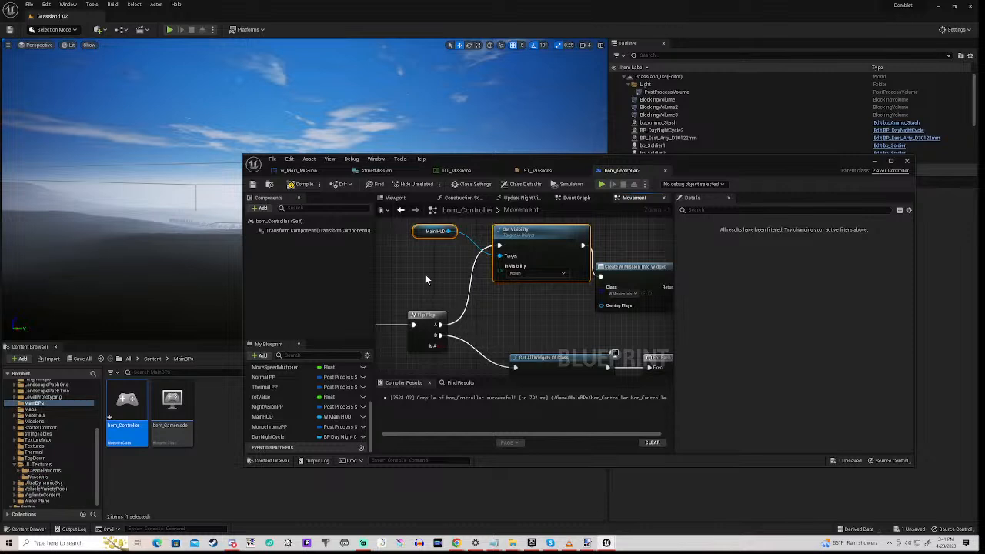
key("ctrl+c")
key("ctrl+v")
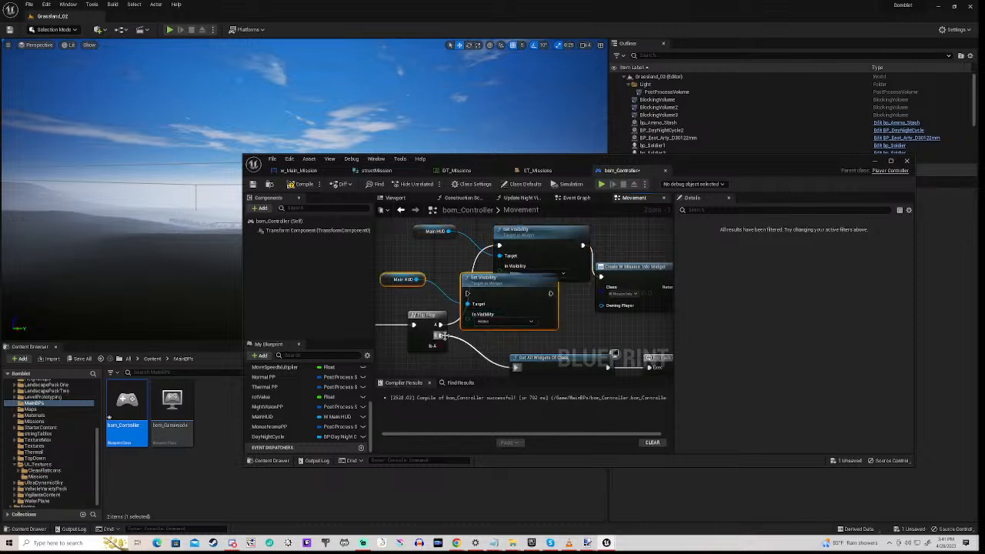
left_click_drag(439, 337, 468, 294)
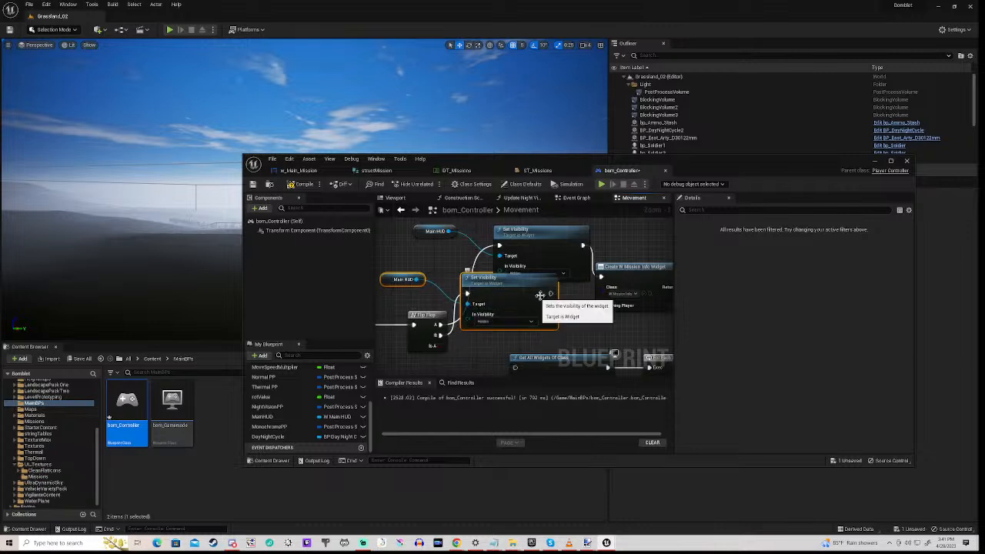
left_click_drag(550, 293, 517, 350)
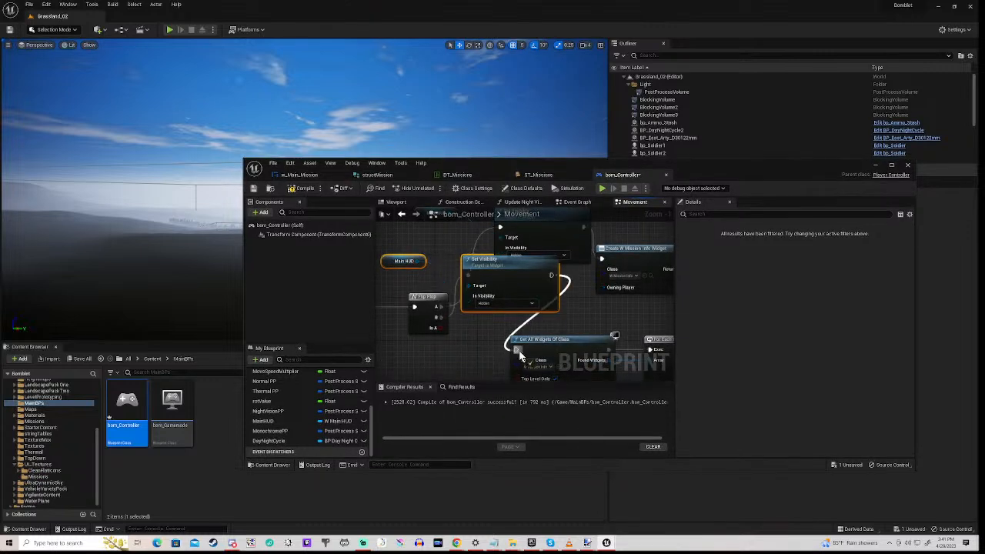
Shift the toggle's node group up, and space the Create W Mission Info Widget and Get All Widgets Of Class chains farther from the Set Visibility nodes.
scroll(469, 335, "down", 5)
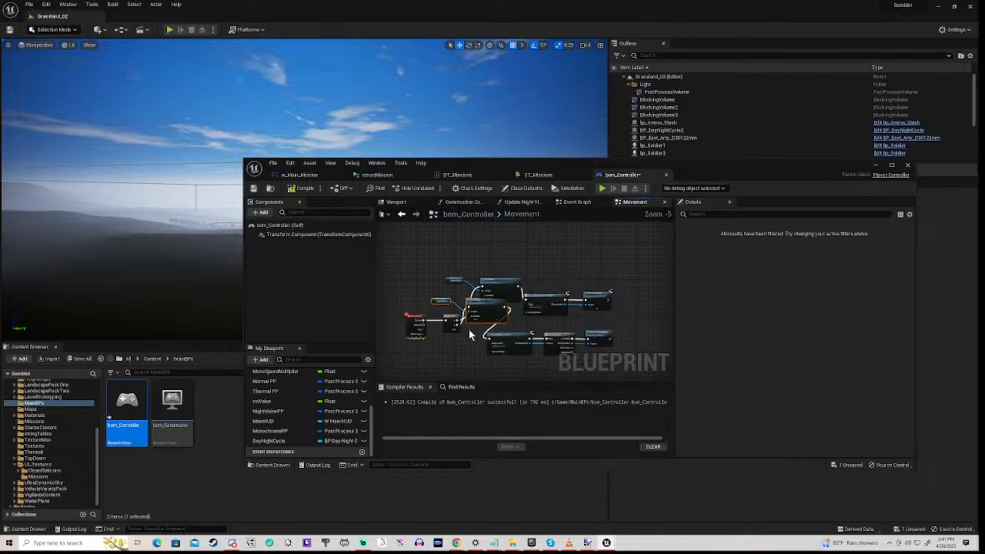
left_click_drag(396, 269, 613, 354)
left_click_drag(560, 335, 560, 296)
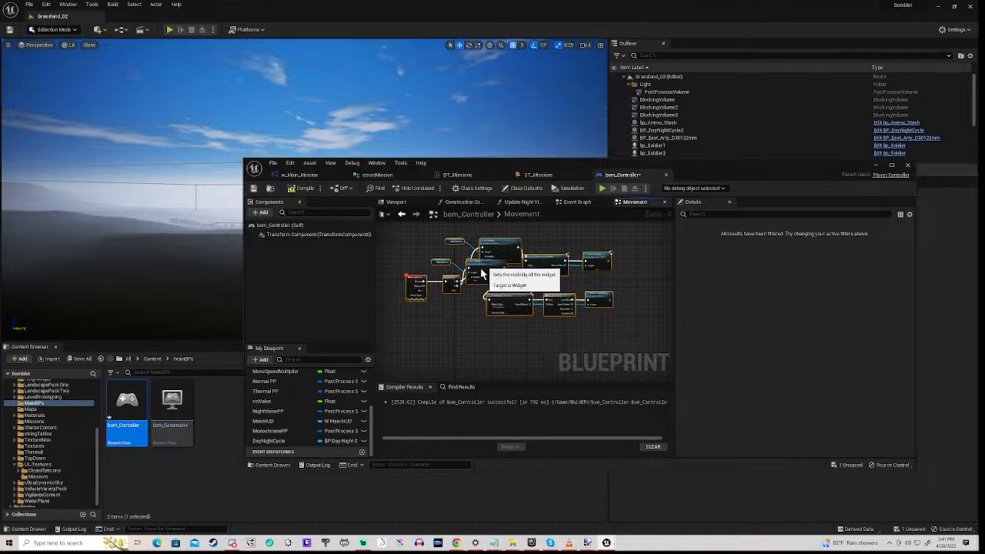
mouse_move(484, 270)
left_mouse_down()
mouse_move(465, 317)
mouse_move(486, 276)
left_mouse_up()
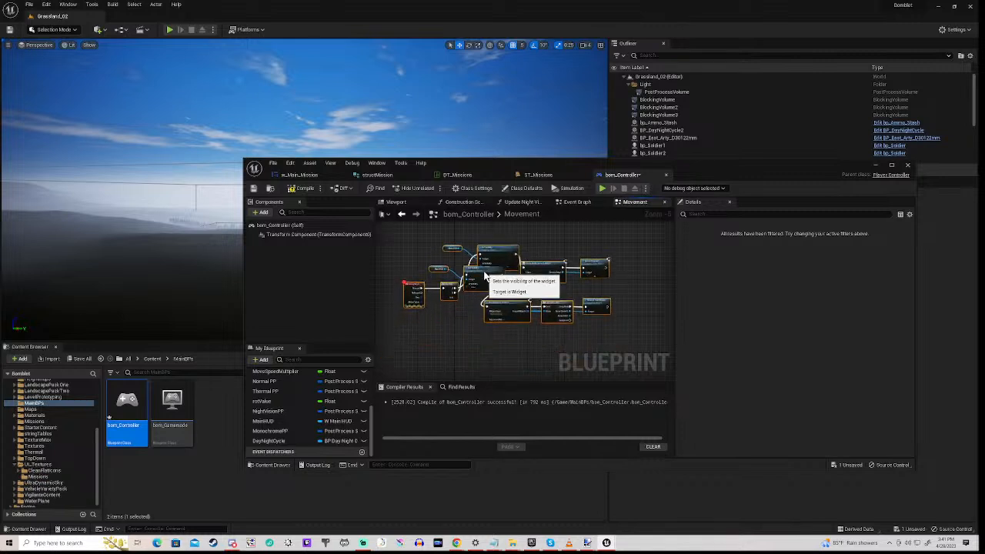
left_click(458, 319)
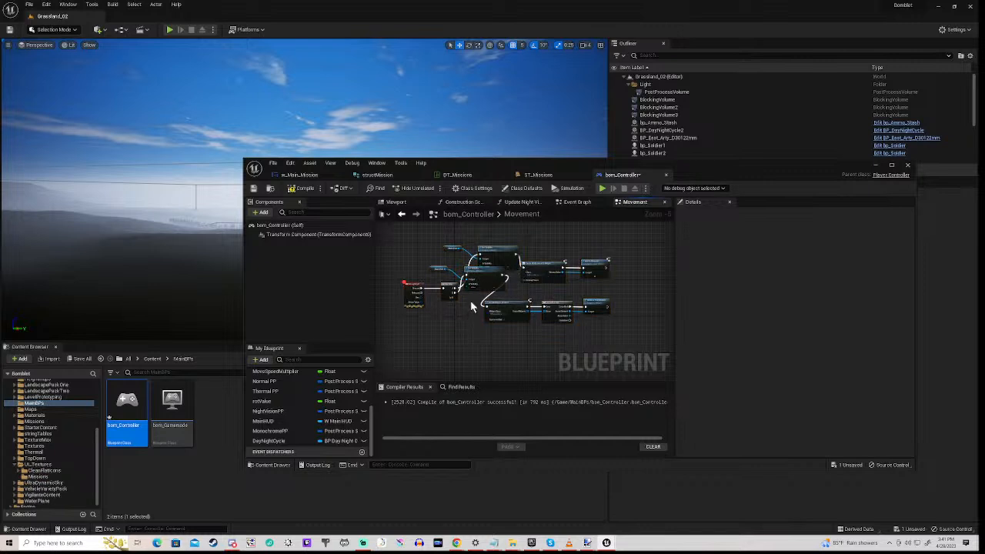
left_click_drag(471, 300, 627, 328)
left_click_drag(514, 310, 581, 303)
left_click_drag(519, 253, 624, 286)
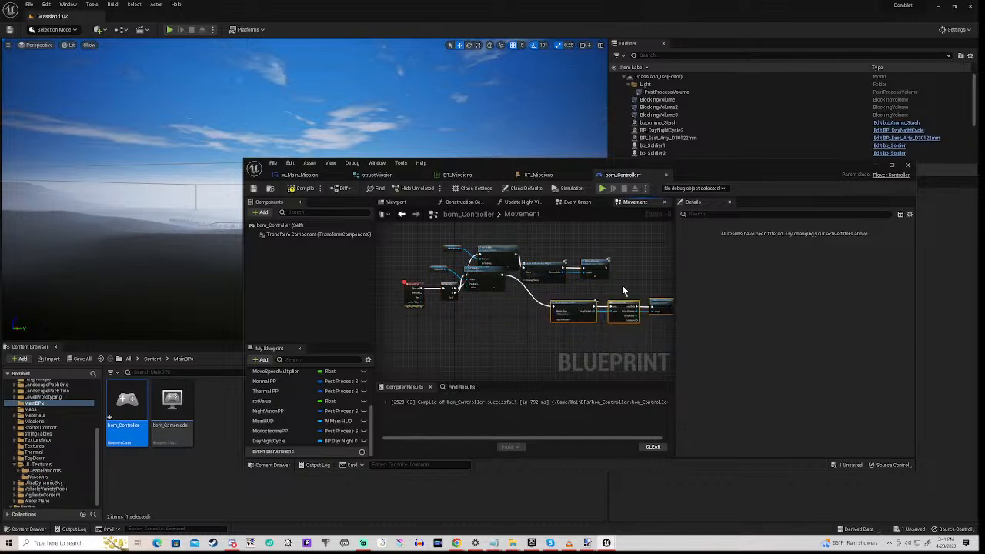
left_click_drag(543, 266, 574, 273)
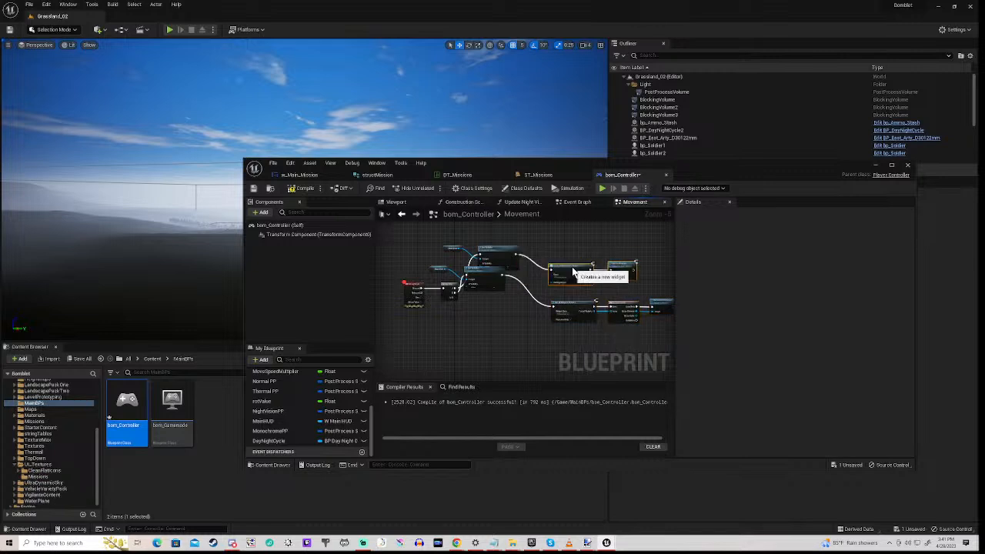
Line up the two Set Visibility nodes with their Flip Flop branches and compile bom_Controller.
left_click_drag(474, 273, 496, 303)
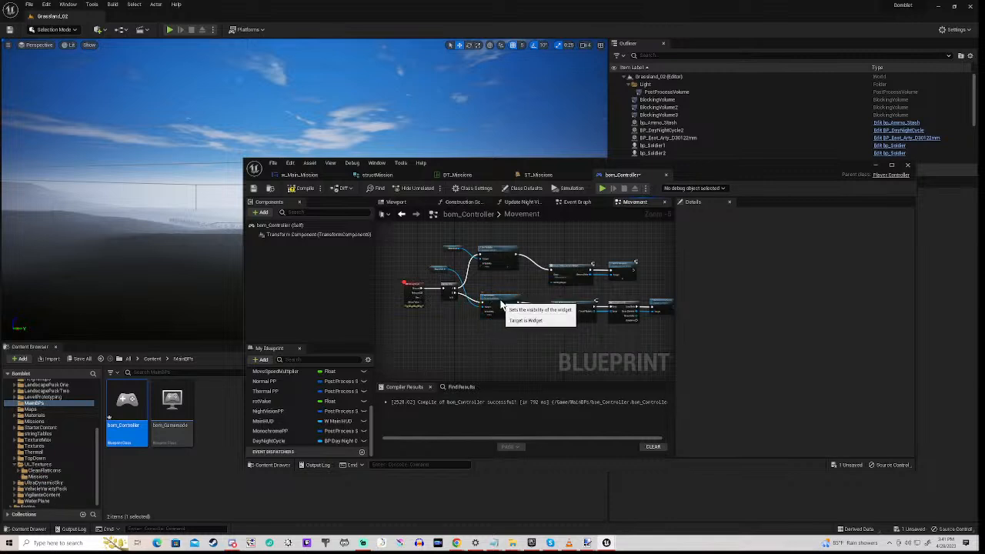
left_click_drag(500, 297, 500, 302)
left_click_drag(496, 250, 498, 264)
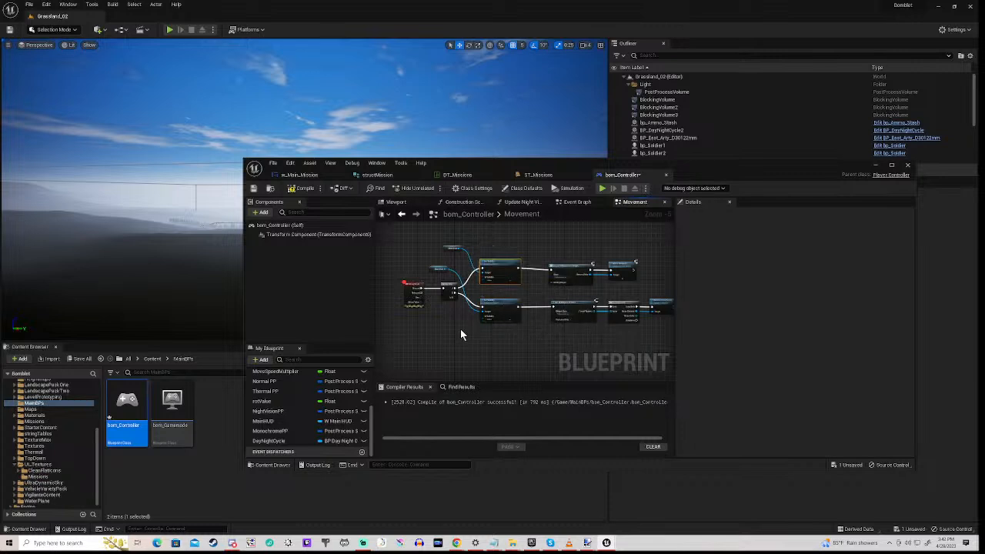
left_click(370, 261)
left_click(300, 190)
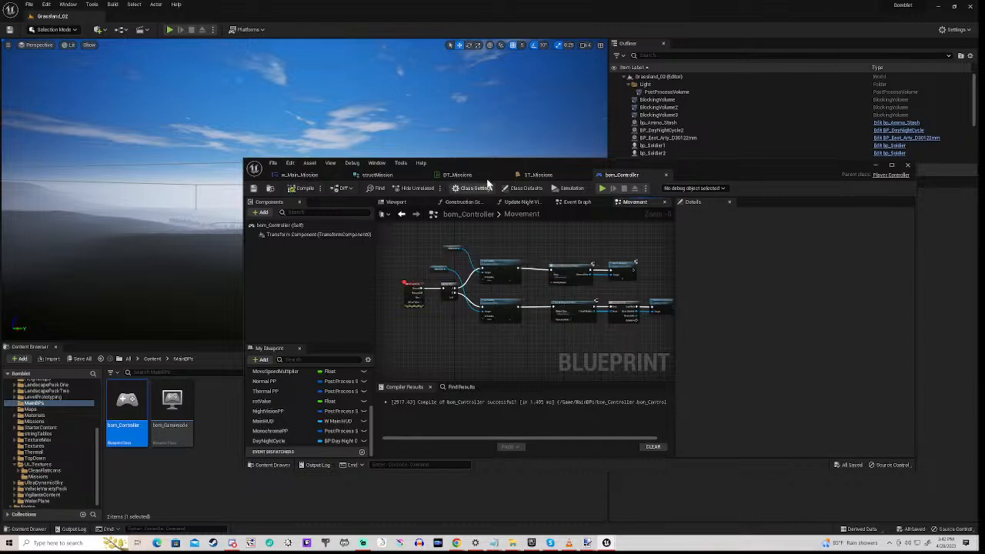
Move the Blueprint window clear of the level viewport, play the level and trigger the mission toggle's breakpoint.
left_click_drag(504, 161, 473, 358)
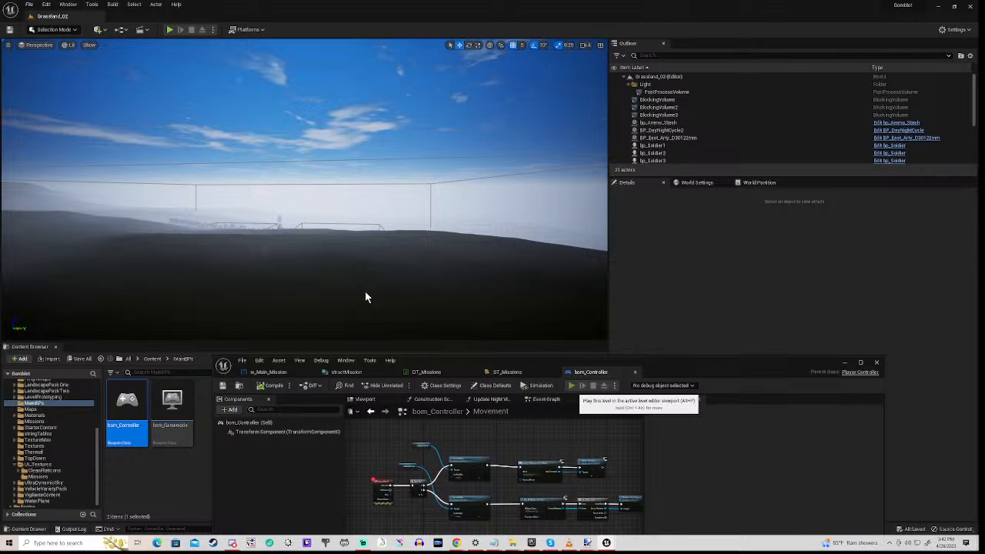
left_click(570, 386)
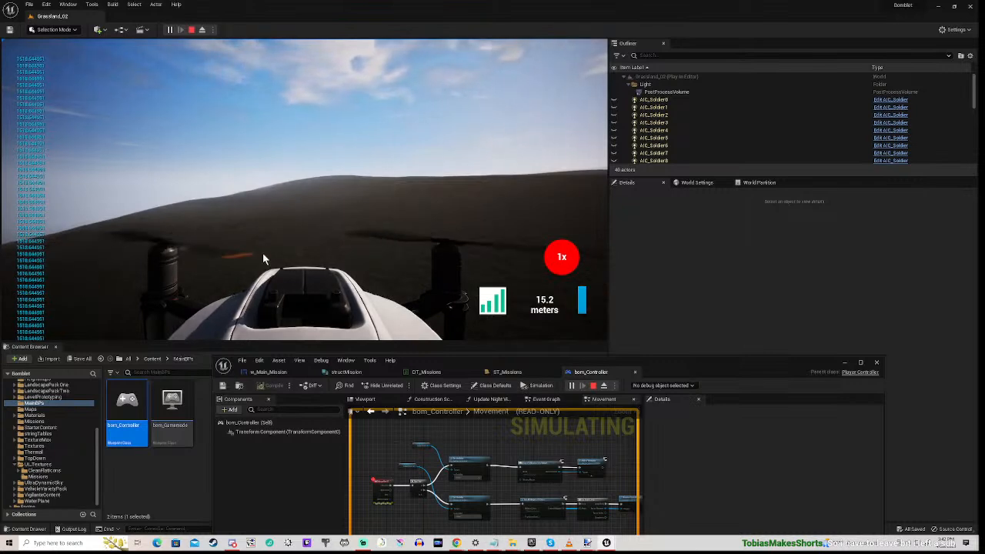
key("0")
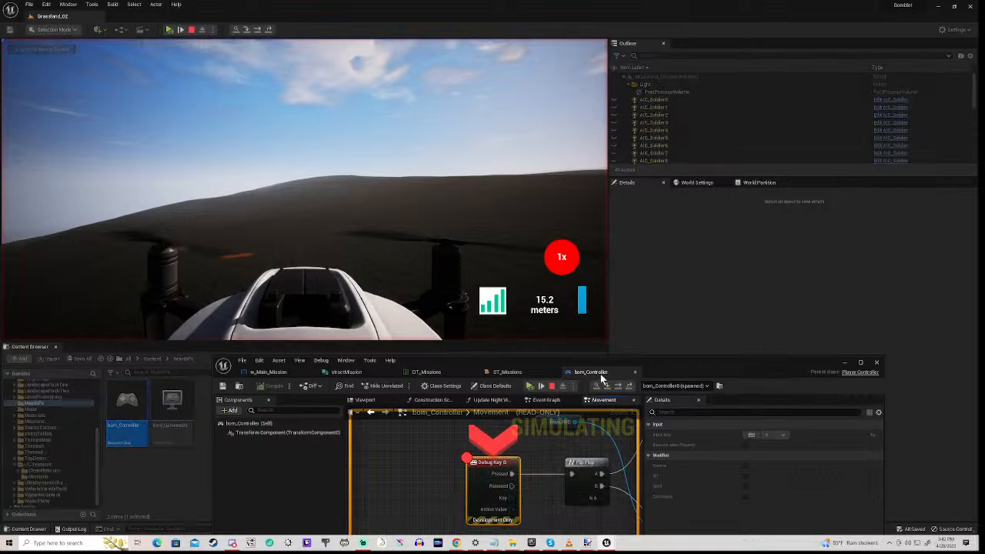
Step execution through Flip Flop and Set Visibility to Create W Mission Info Widget, and resume the simulation before ending it.
left_click(616, 387)
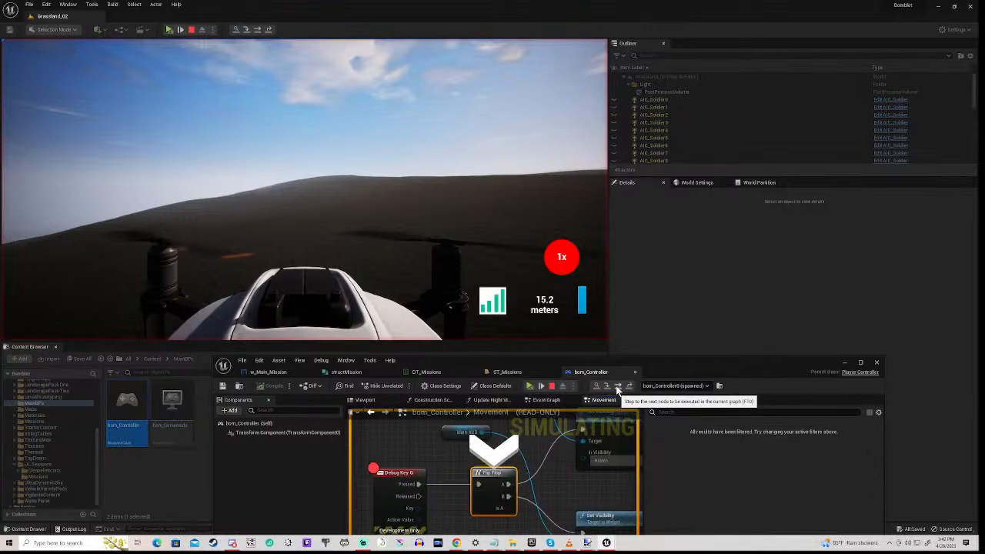
left_click(616, 386)
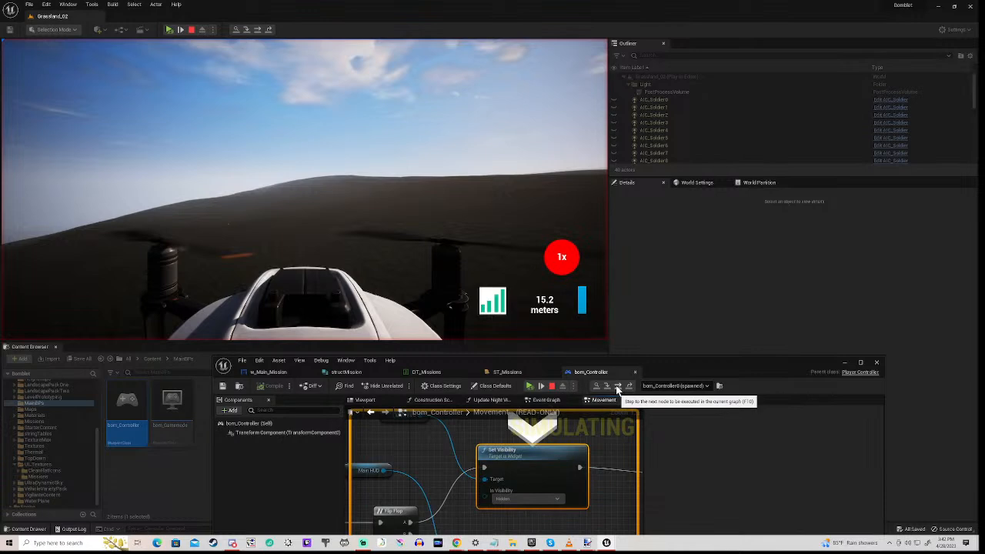
left_click(616, 387)
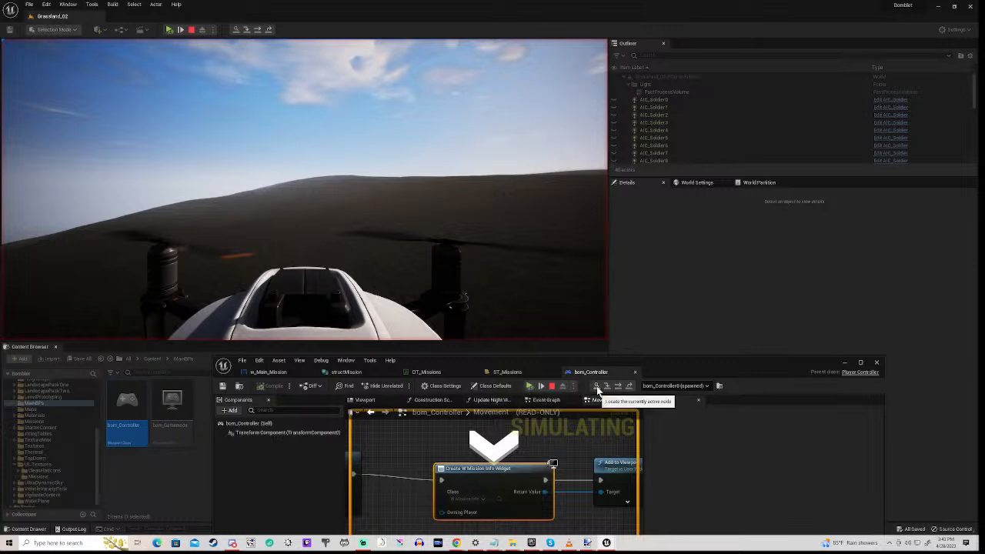
left_click(529, 387)
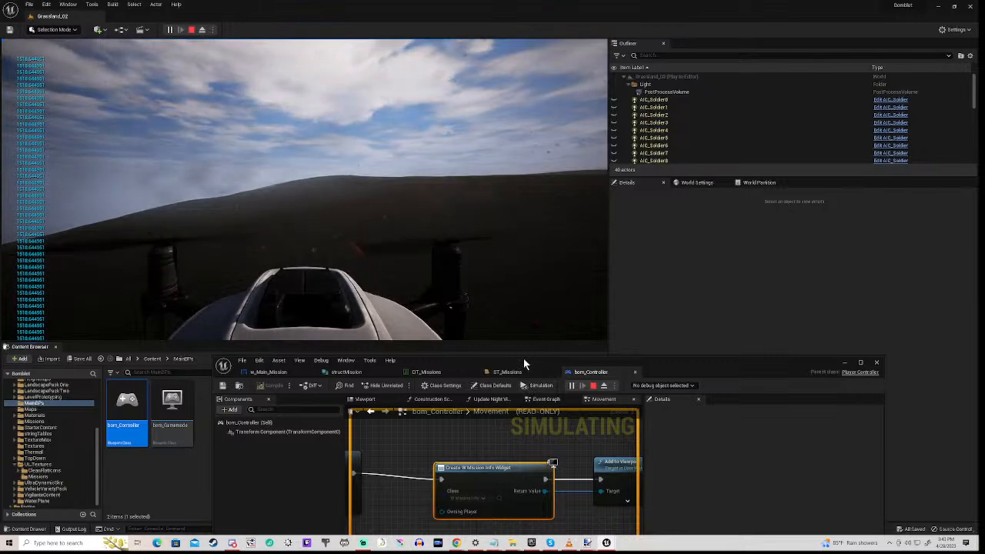
left_click_drag(523, 358, 533, 180)
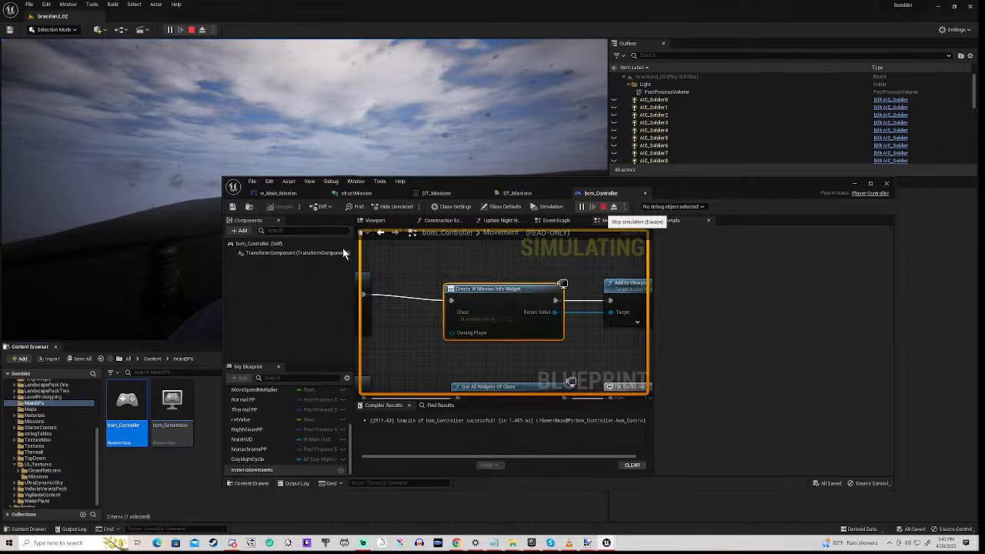
left_click(604, 213)
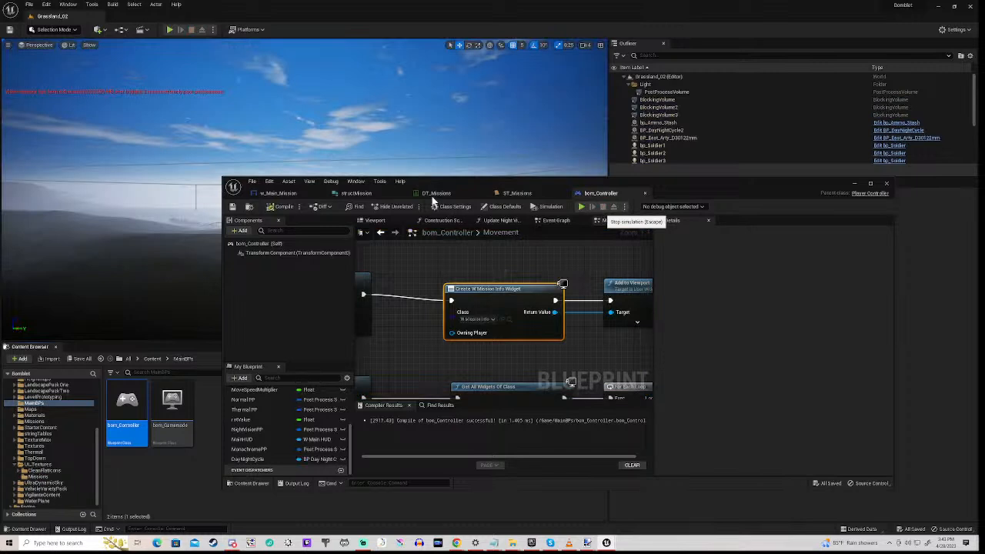
Set the Create W Mission Info Widget node's Class to w_Main_Mission.
left_click(474, 322)
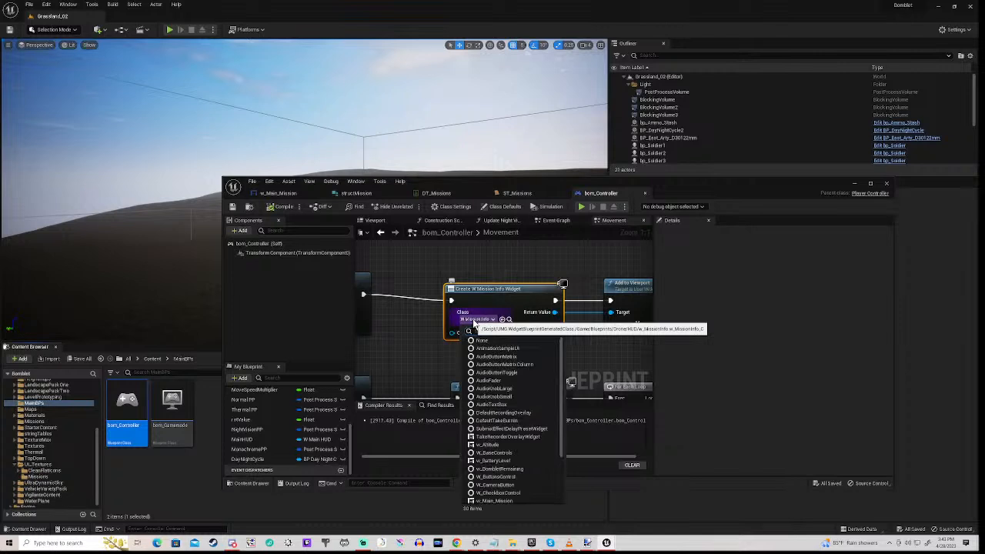
type("main")
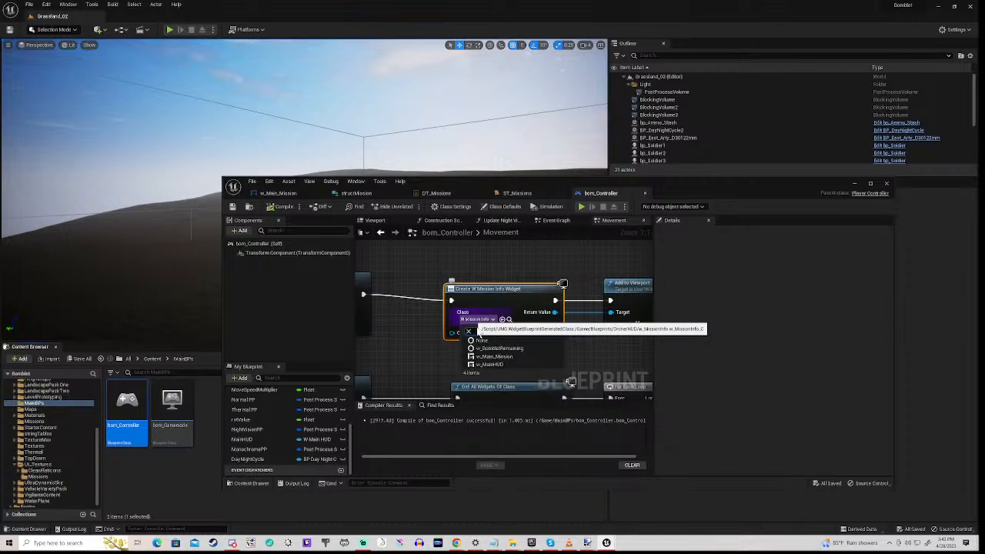
left_click(499, 357)
left_click(499, 358)
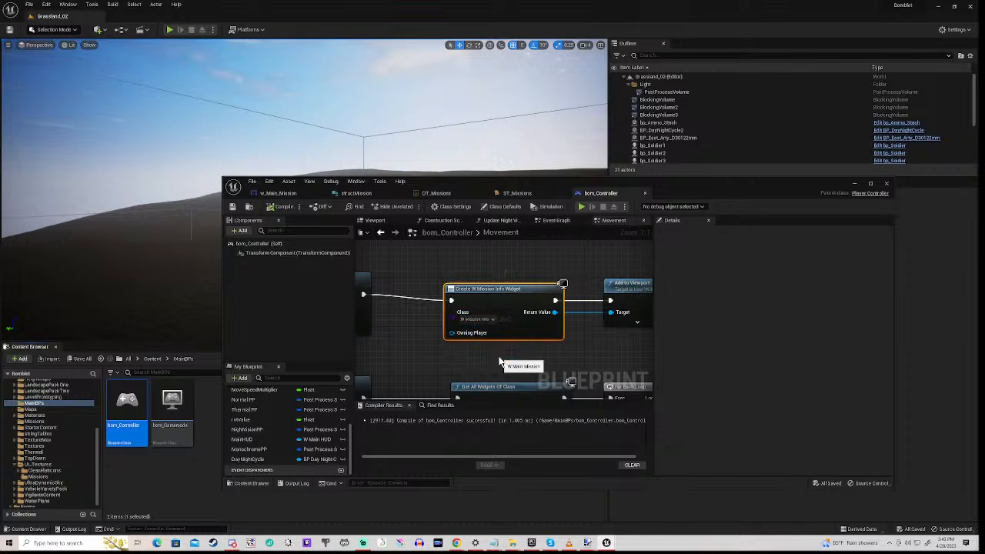
Set the Widget Class of Get All Widgets Of Class to w_Main_Mission and compile bom_Controller.
left_click(413, 342)
scroll(415, 339, "down", 2)
right_click_drag(424, 361, 421, 281)
scroll(451, 330, "up", 2)
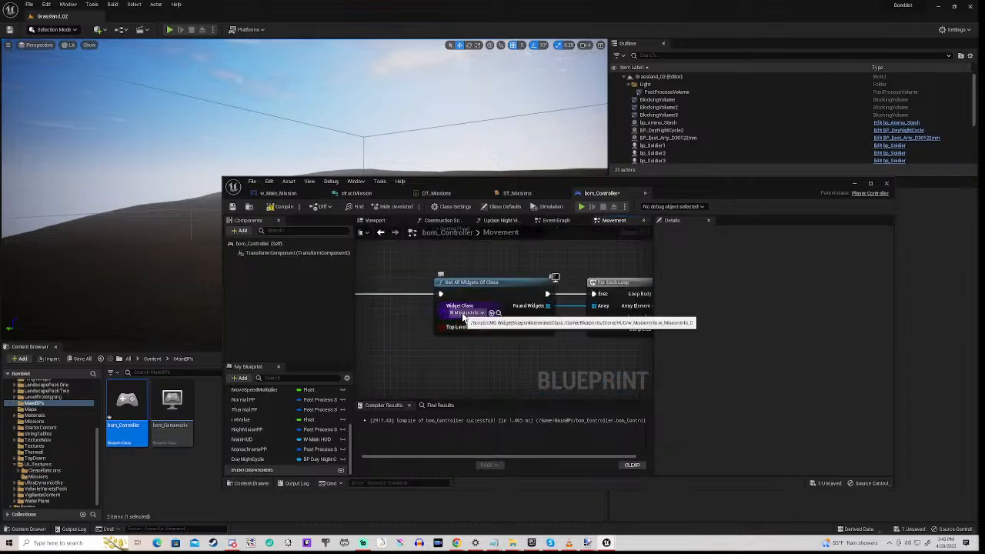
left_click(464, 313)
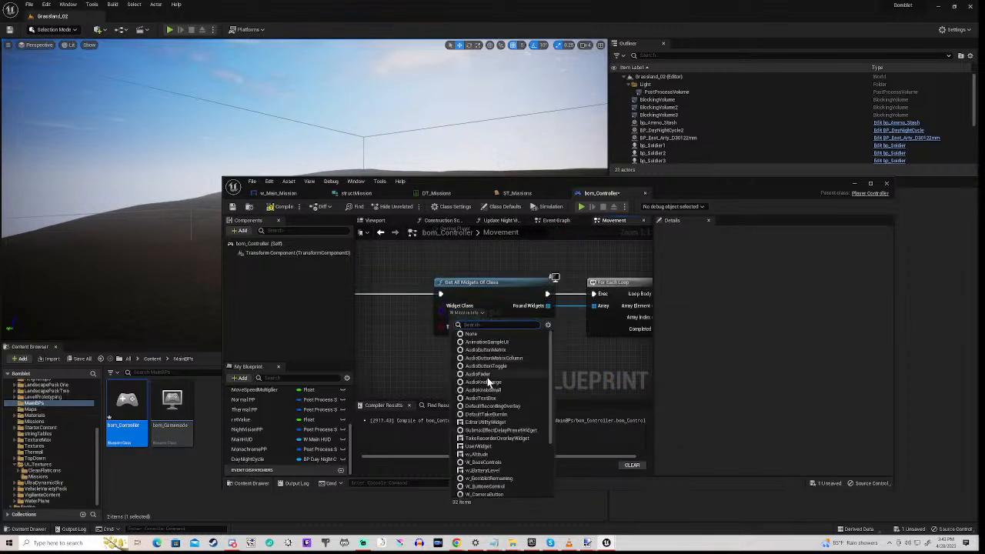
type("main")
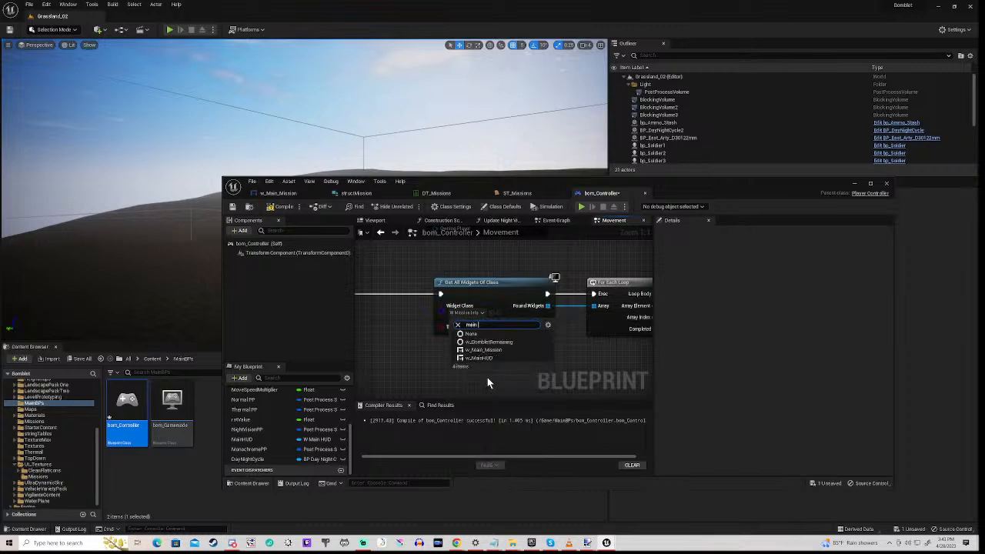
left_click(483, 349)
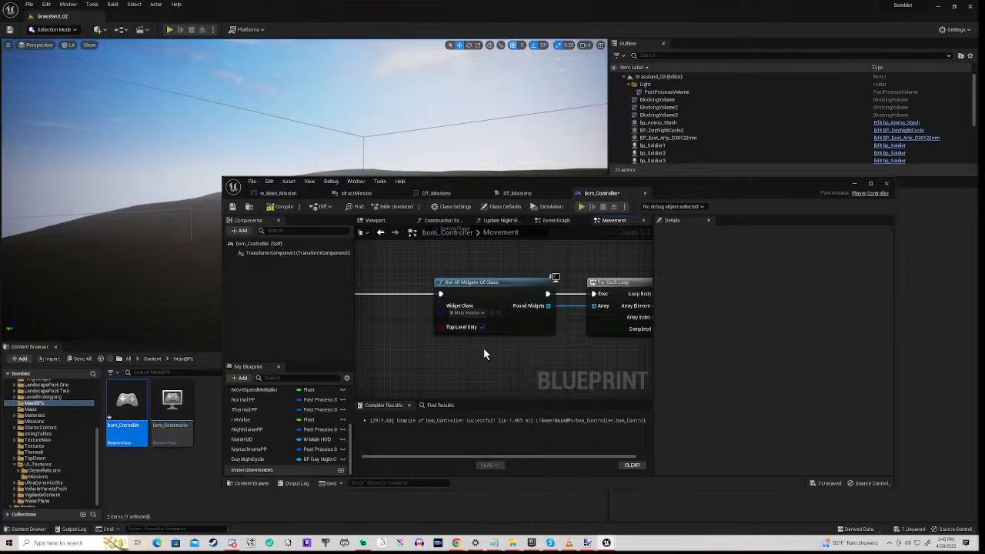
scroll(431, 323, "down", 5)
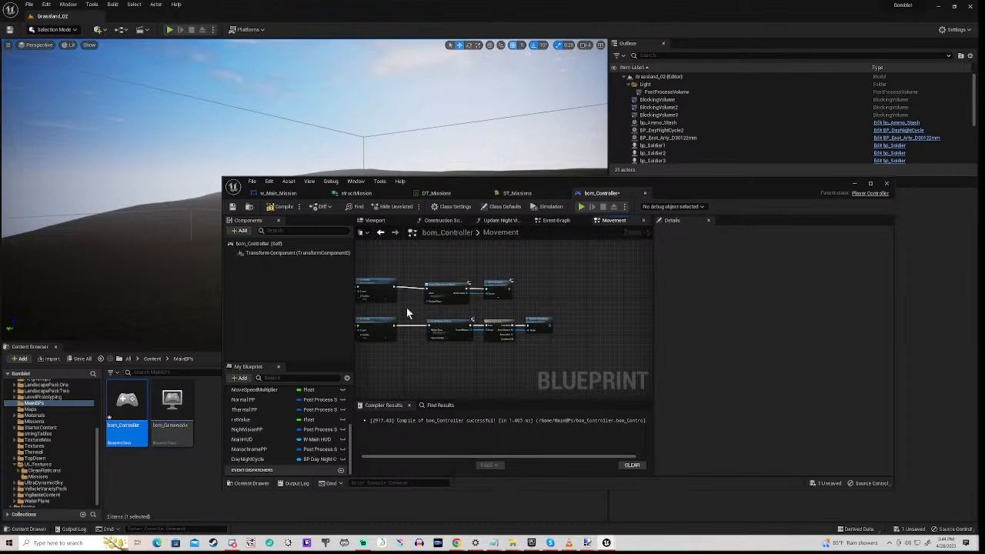
scroll(407, 313, "up", 2)
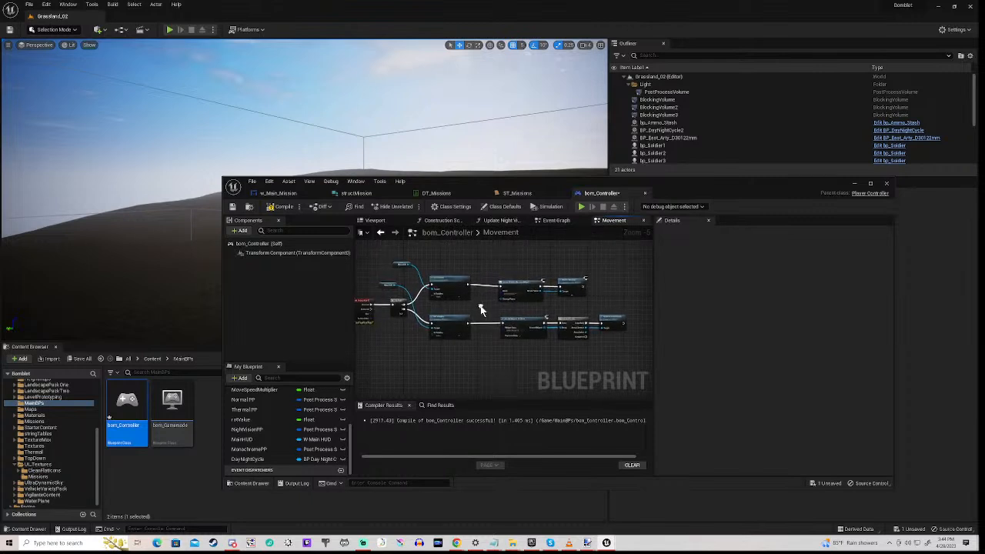
left_click(283, 207)
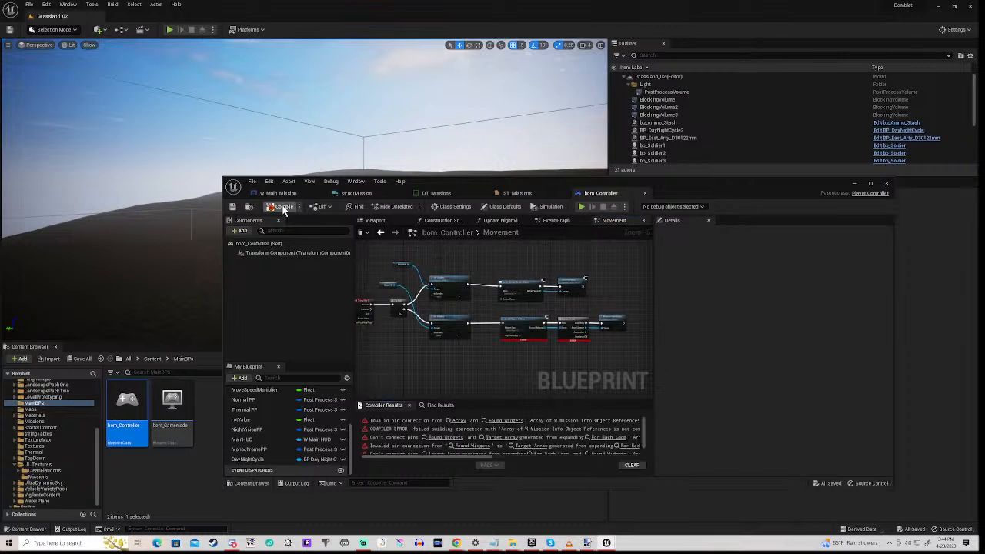
Delete the For Each Loop node that follows Get All Widgets Of Class.
scroll(512, 341, "up", 5)
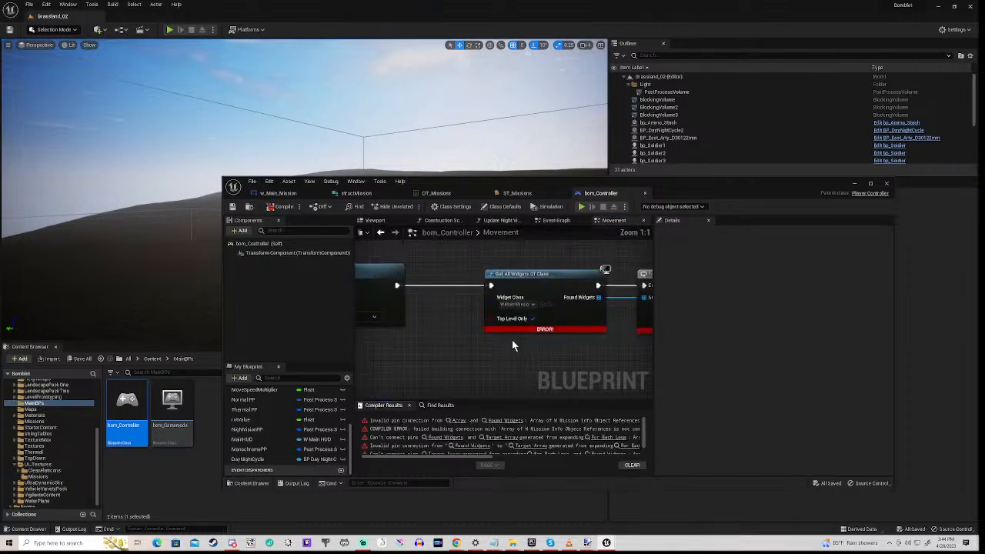
right_click_drag(512, 344, 466, 353)
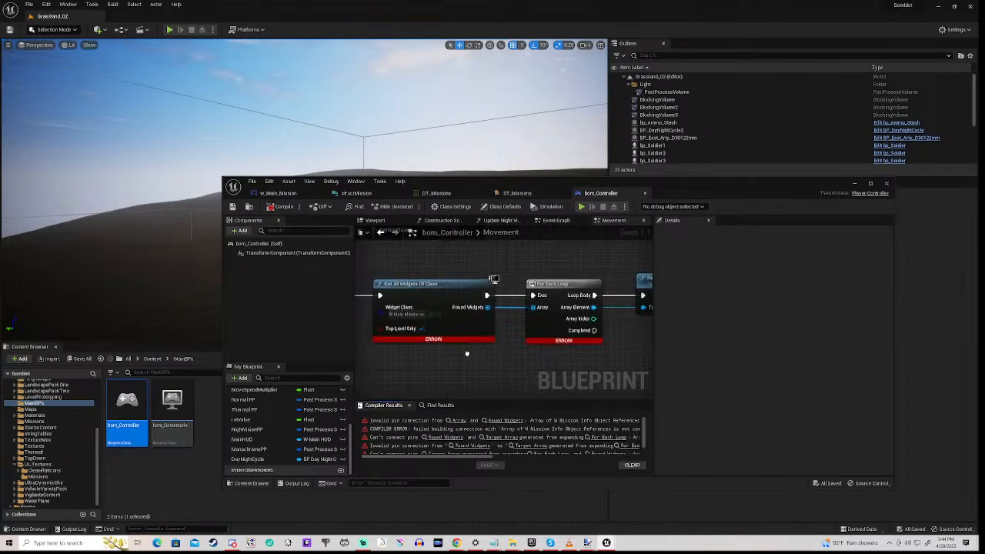
left_click(550, 286)
key("Delete")
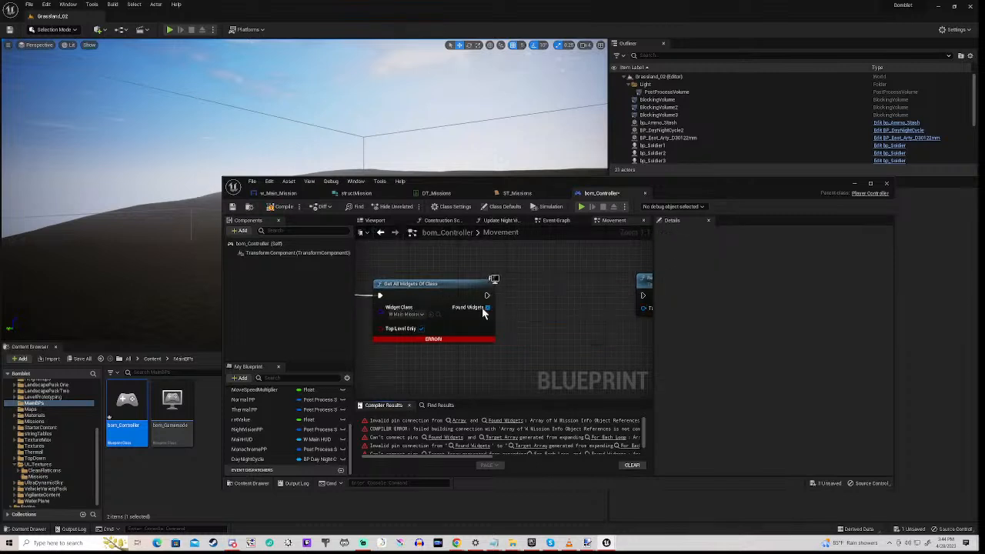
Add a For Each Loop on Found Widgets and wire its execution between Get All Widgets Of Class and Remove from Parent.
left_click_drag(486, 308, 515, 313)
type("for e")
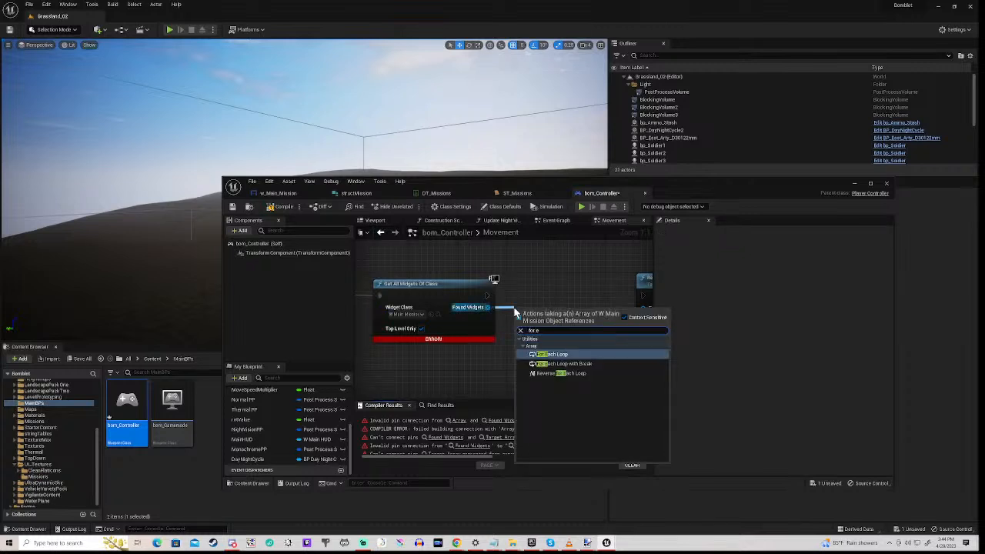
left_click(552, 354)
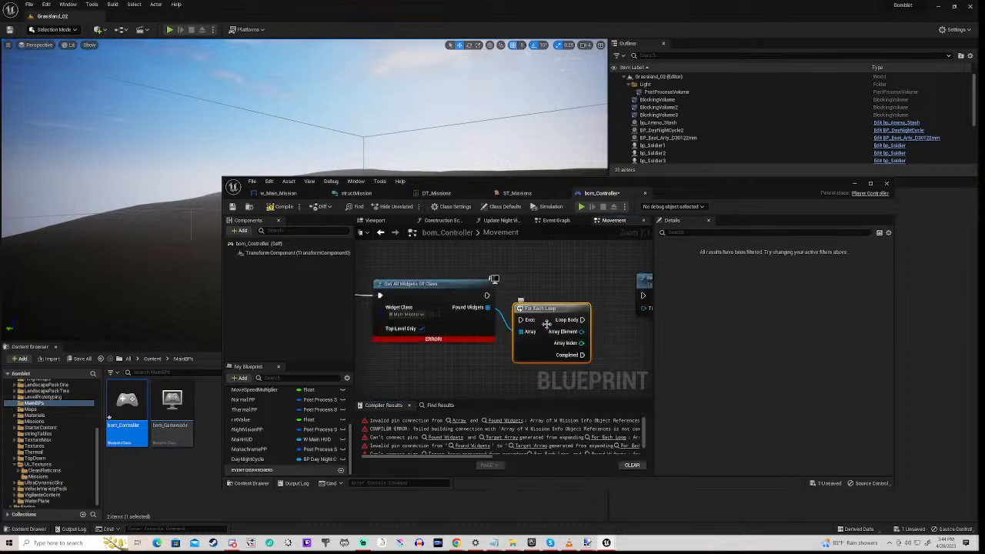
left_click_drag(531, 322, 643, 295)
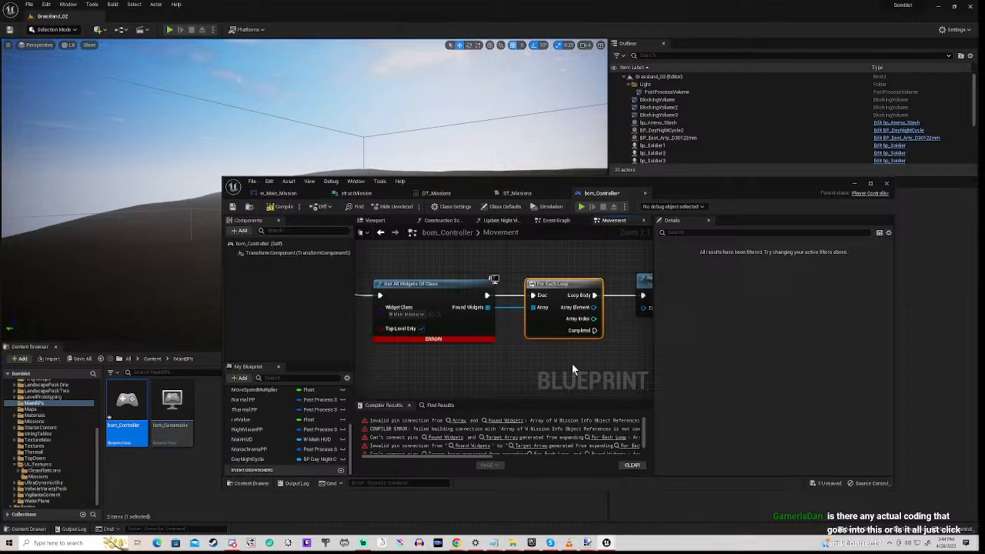
Connect the loop's Array Element to the Target of Remove from Parent and compile bom_Controller.
right_click_drag(595, 353, 520, 352)
left_click_drag(516, 305, 566, 306)
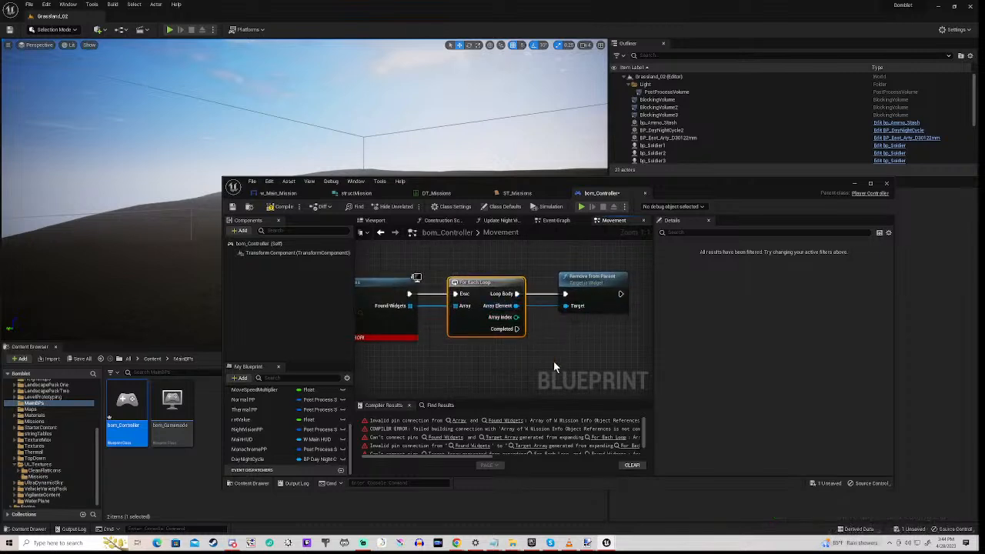
left_click(554, 359)
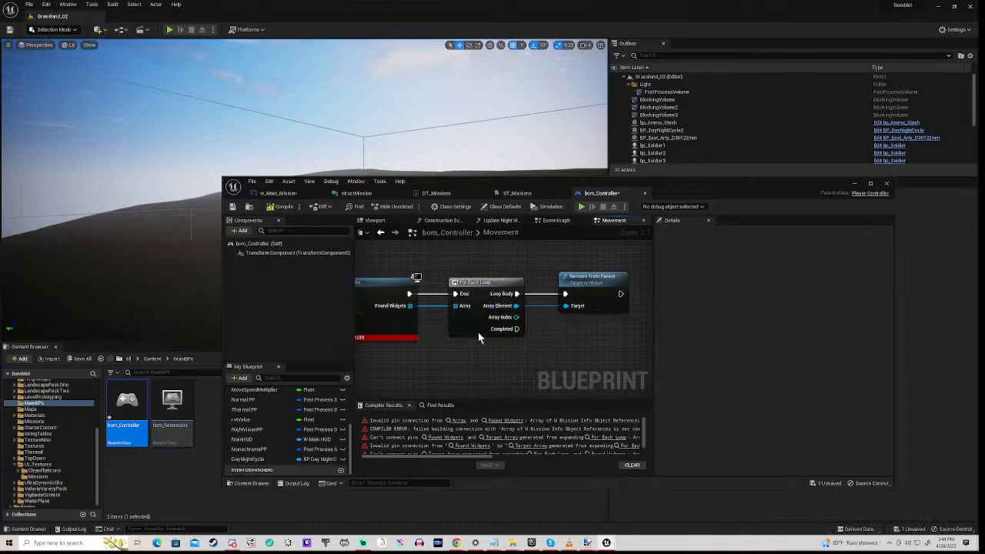
left_click(284, 211)
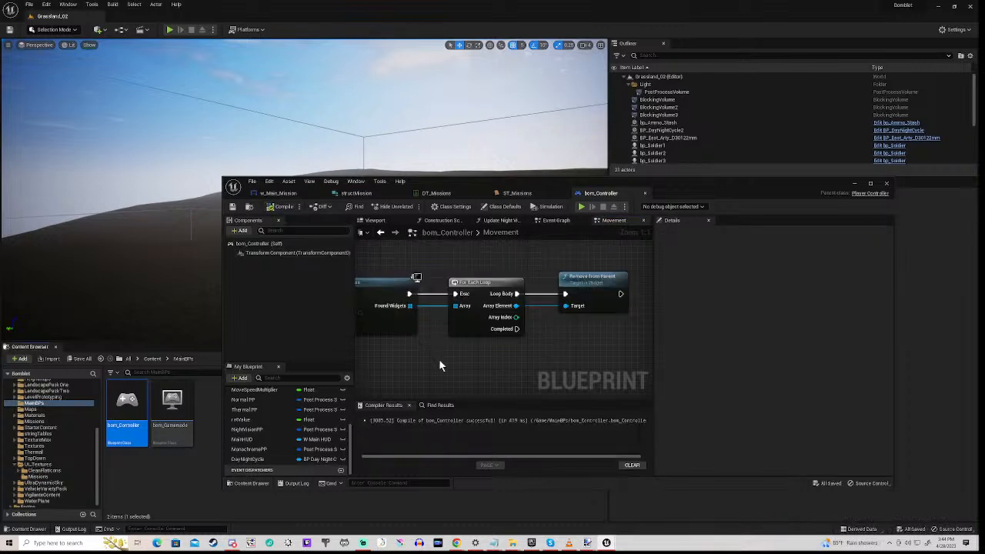
Move the Create Widget and Add to Viewport nodes closer to Set Visibility in the upper branch and compile bom_Controller.
scroll(458, 366, "down", 3)
right_click_drag(458, 366, 549, 361)
scroll(437, 331, "down", 4)
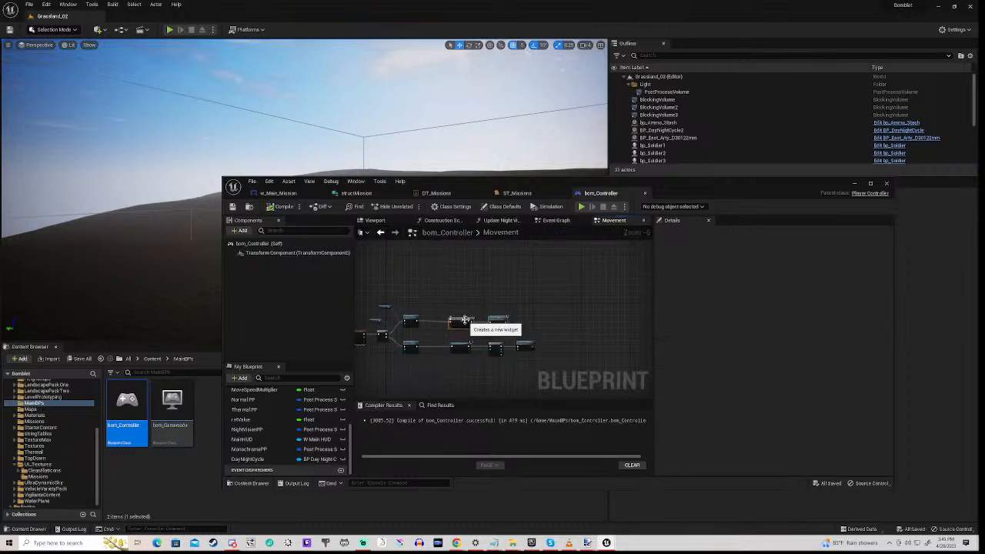
left_click_drag(464, 319, 450, 322)
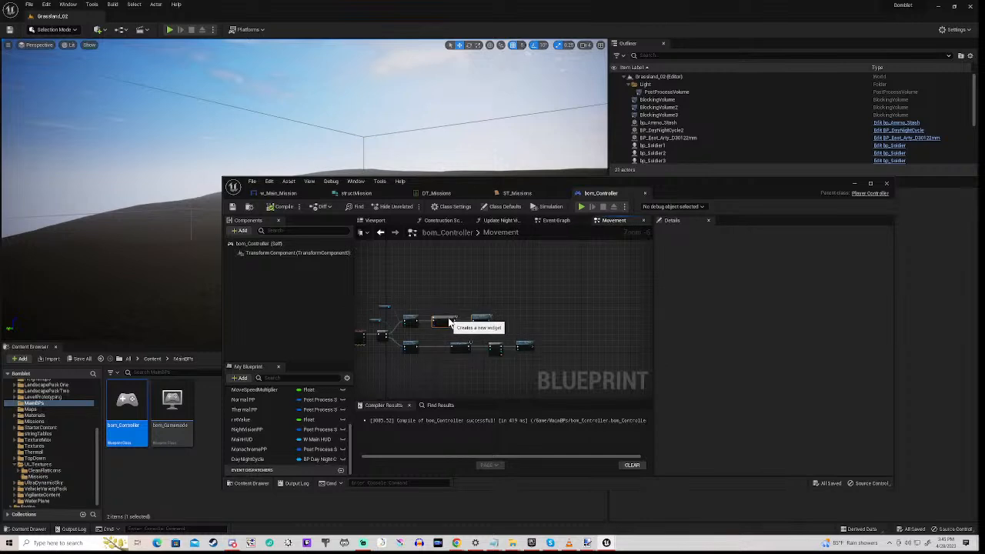
left_click(428, 375)
right_click_drag(425, 369, 477, 361)
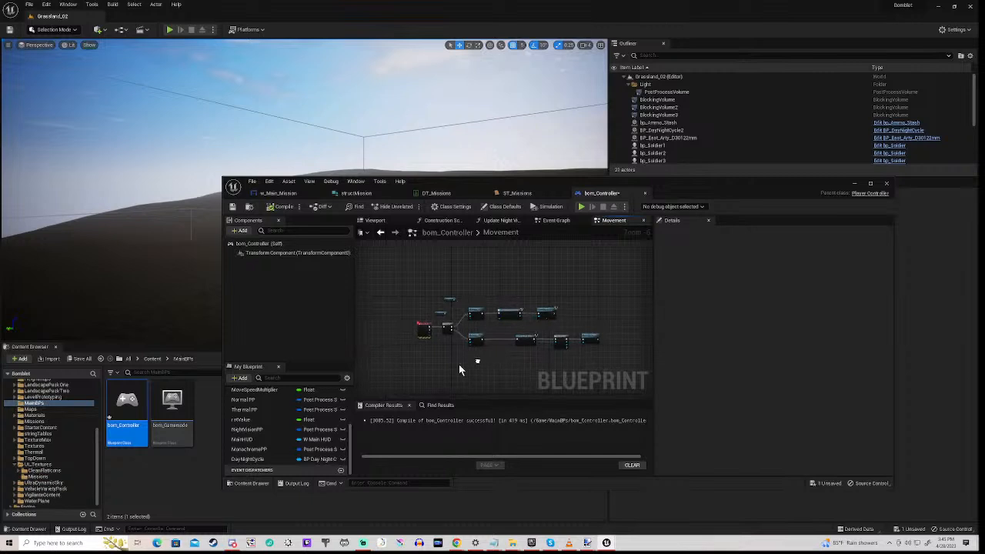
left_click(281, 206)
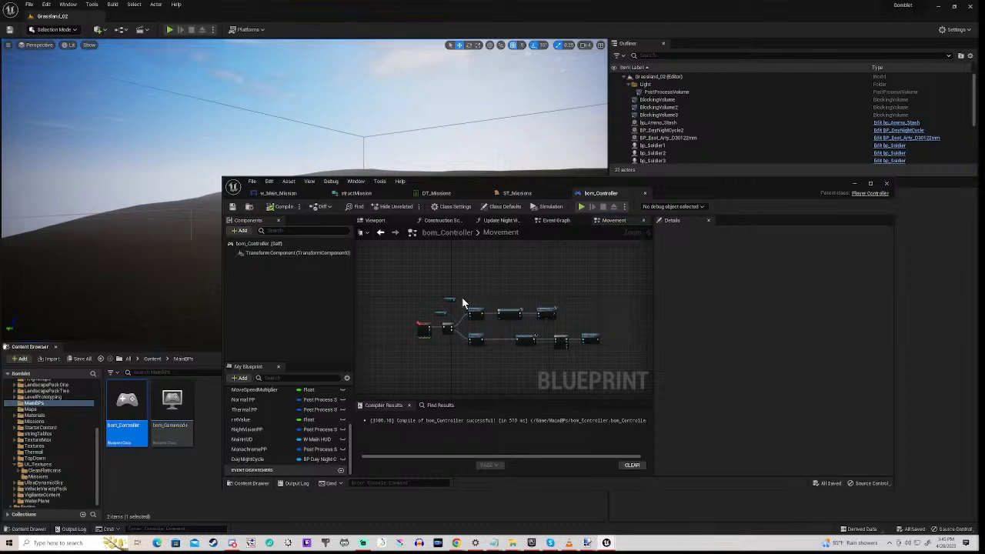
Run the level and trigger the G toggle twice, resuming at the breakpoint each time, to test showing and removing the mission widget.
left_click_drag(497, 177, 460, 365)
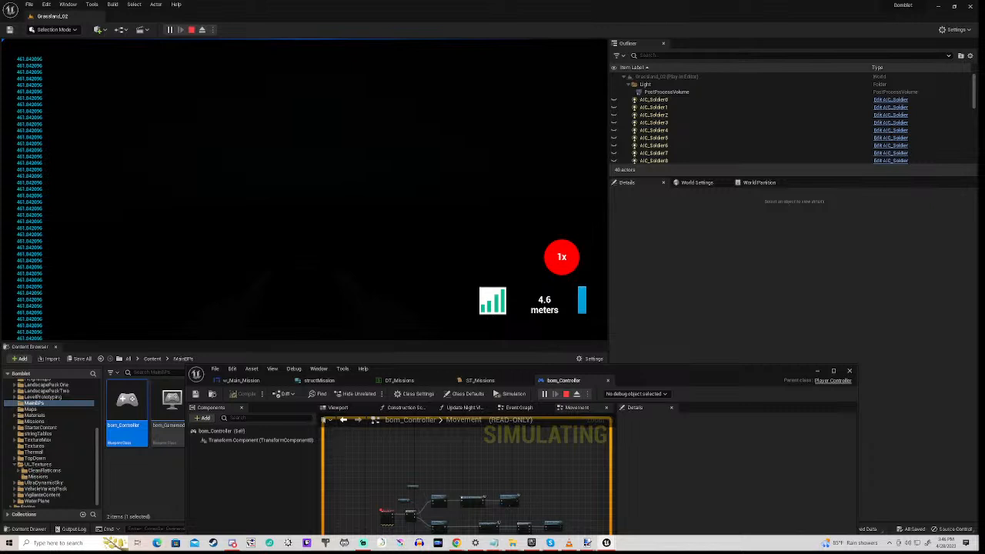
key("g")
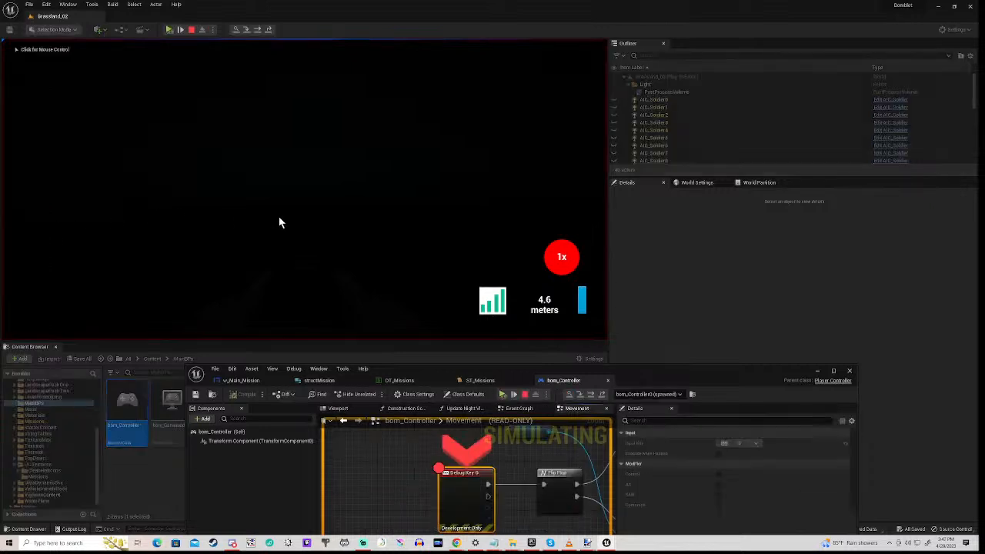
left_click(502, 394)
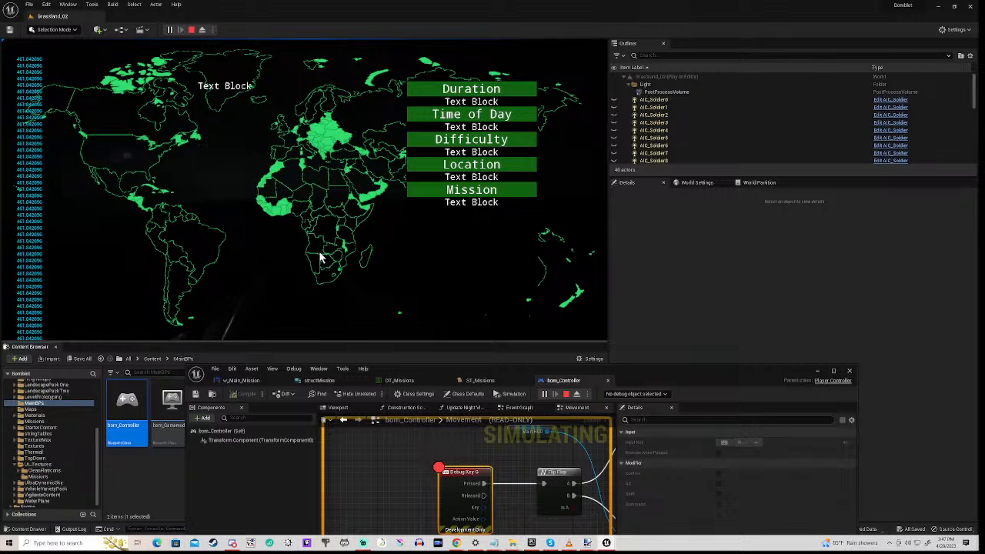
key("0")
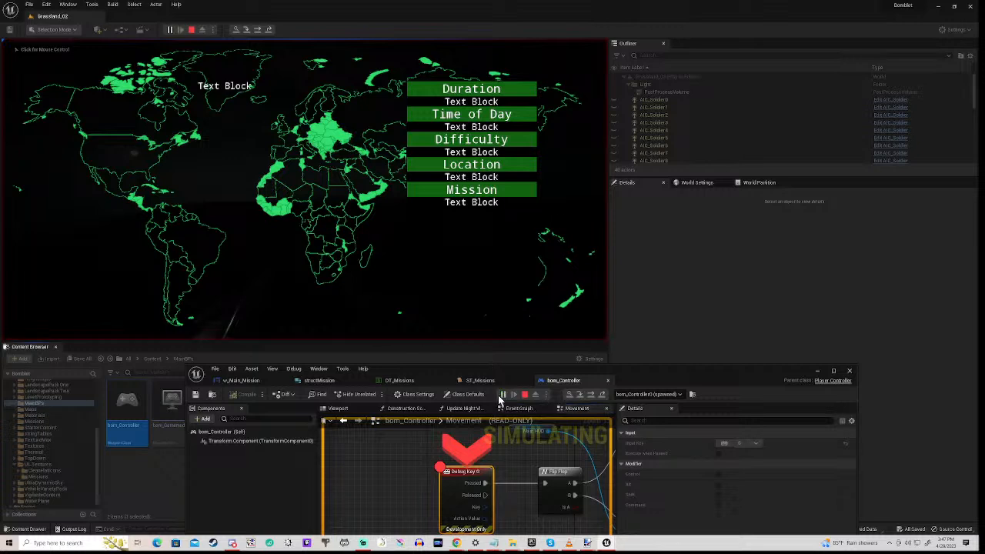
left_click(503, 394)
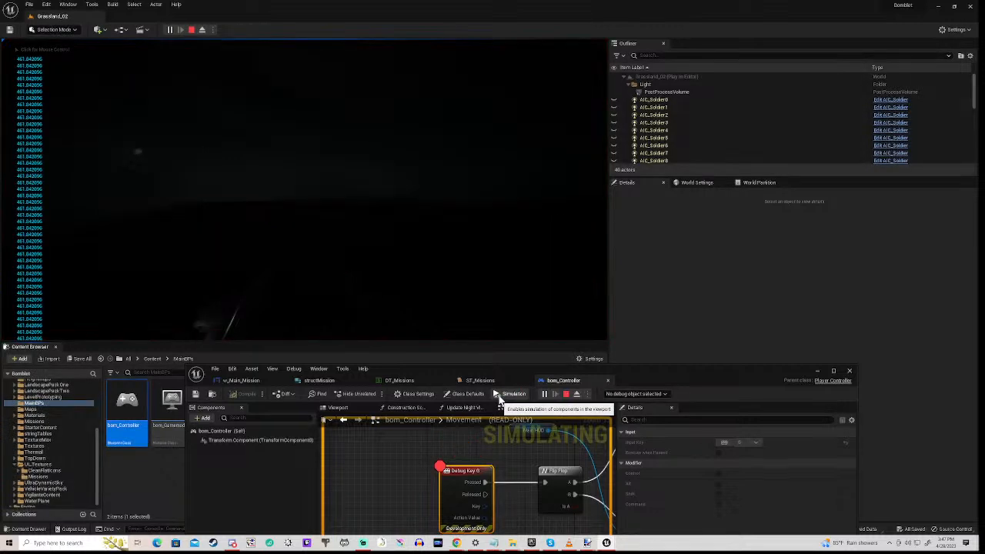
Check the night vision and thermal views in the running level, and end the play session.
left_click(339, 283)
key("n")
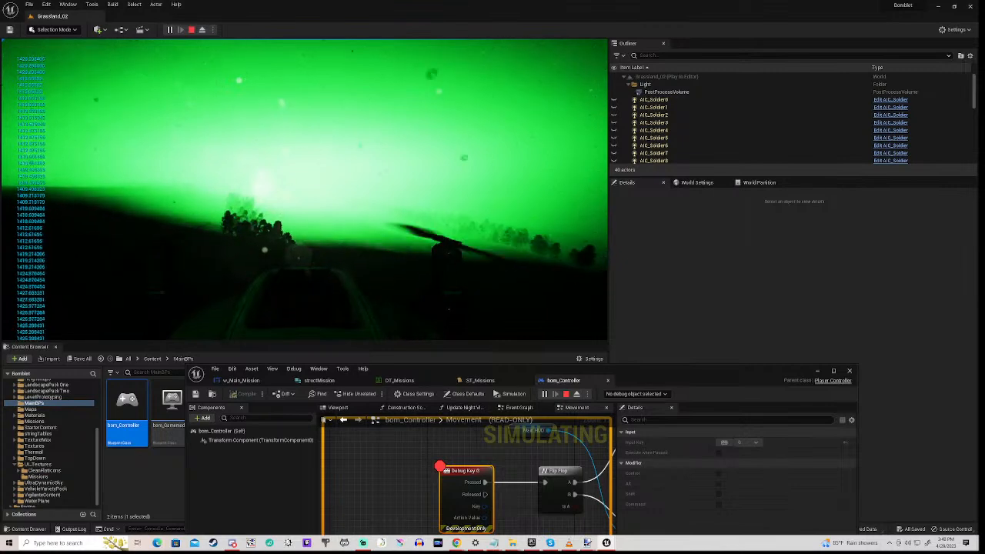
key("n")
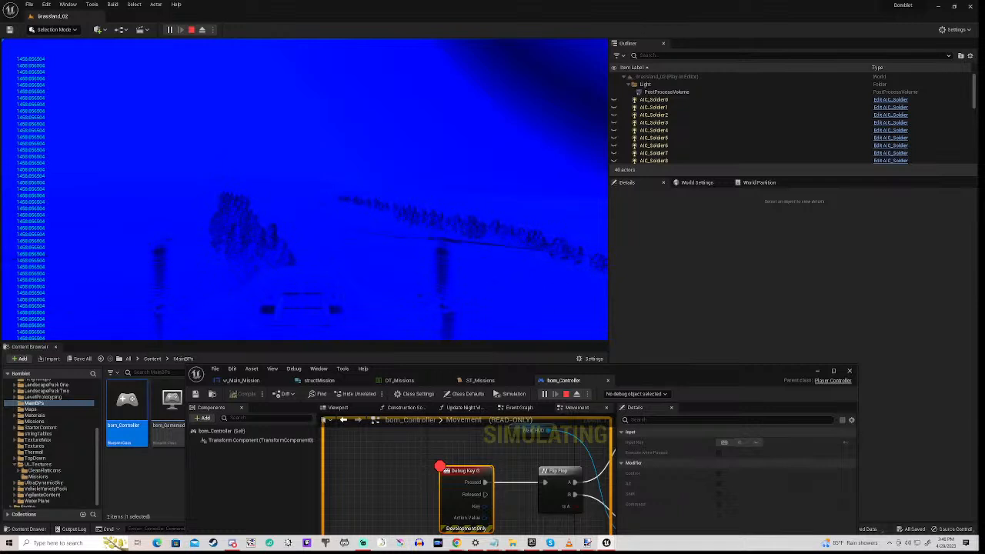
key("q")
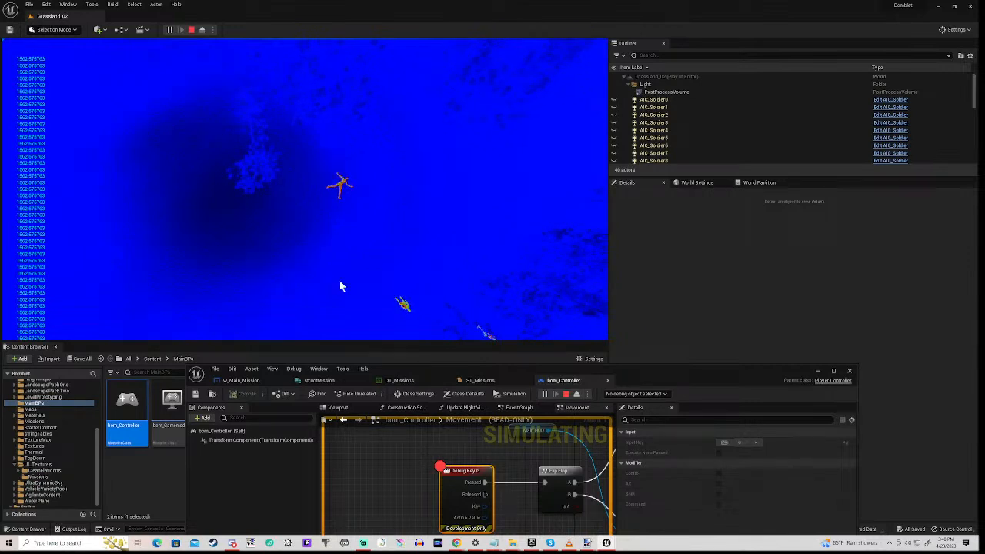
key("Escape")
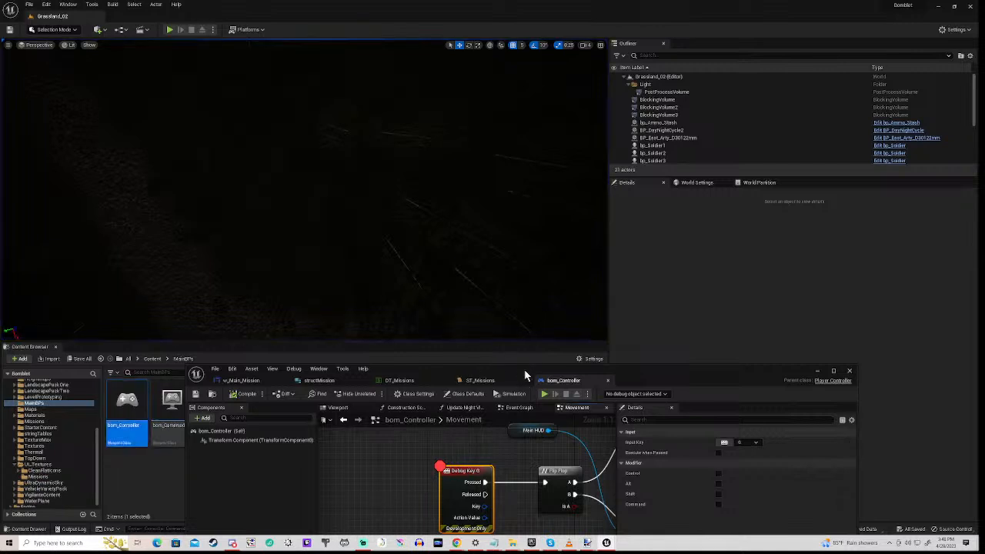
Remove the breakpoint from the Debug Key G node in the Movement graph.
left_click_drag(524, 374, 545, 157)
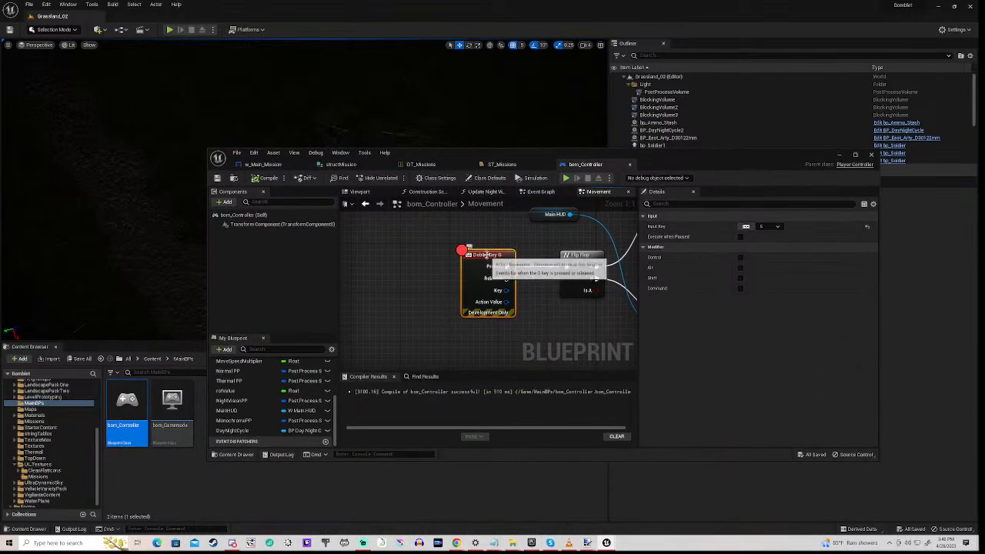
right_click(487, 260)
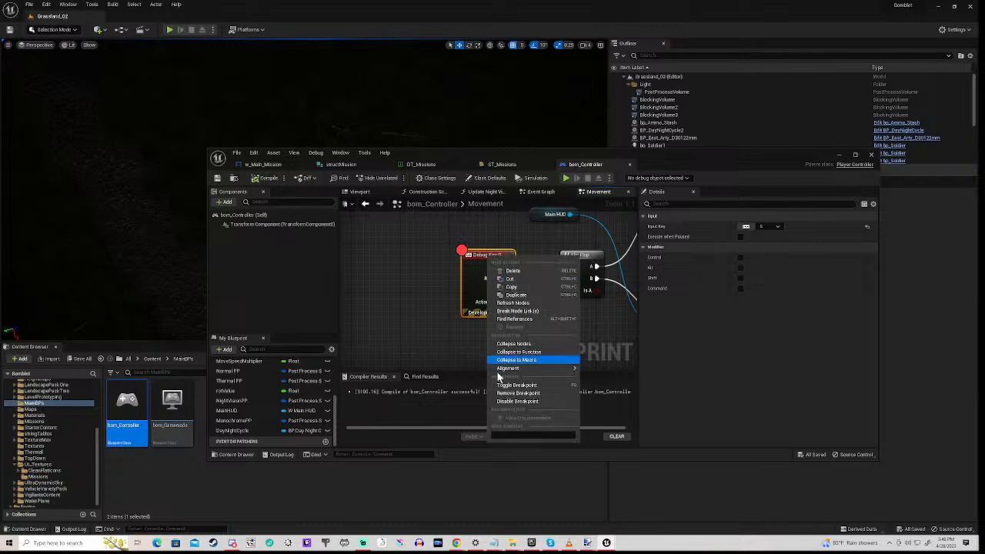
left_click(509, 394)
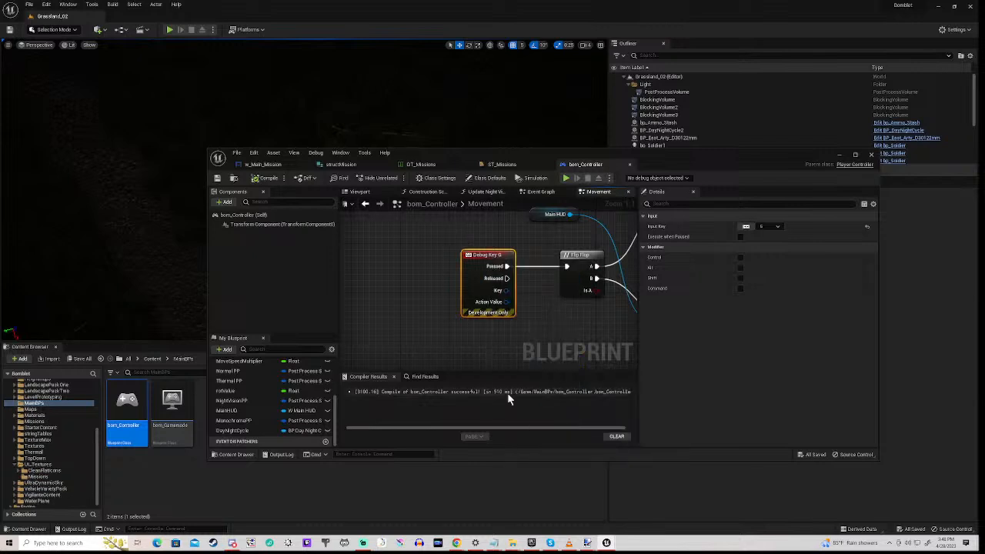
Place each Main HUD variable node directly beneath the Set Visibility node it feeds.
scroll(408, 313, "down", 4)
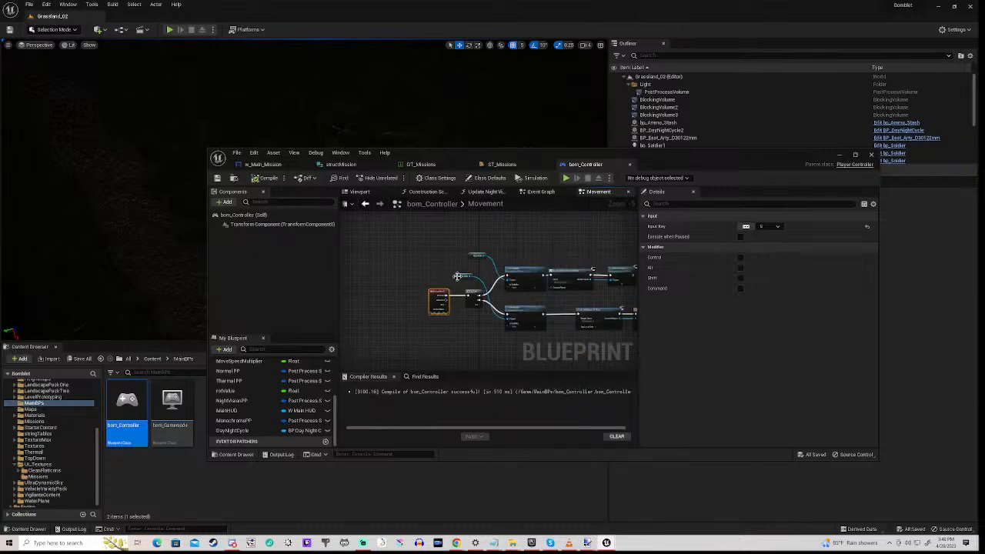
left_click(477, 331)
left_click_drag(468, 286, 520, 344)
scroll(458, 304, "up", 2)
scroll(459, 305, "down", 1)
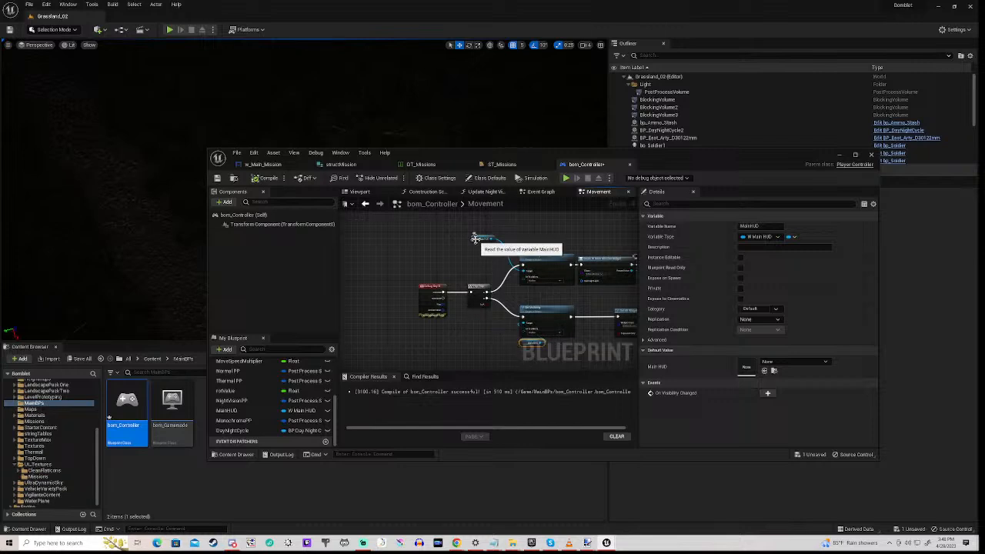
left_click_drag(481, 243, 530, 298)
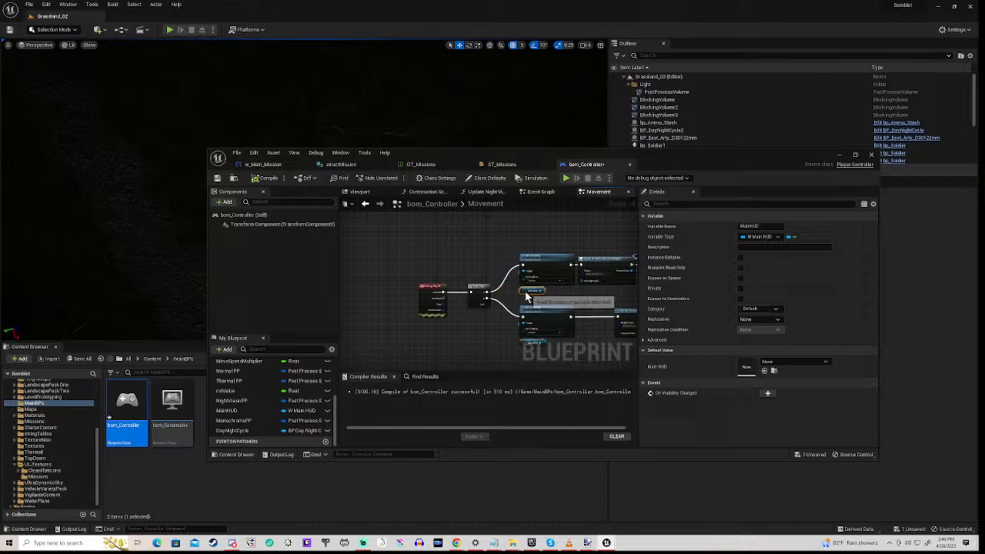
left_click(467, 258)
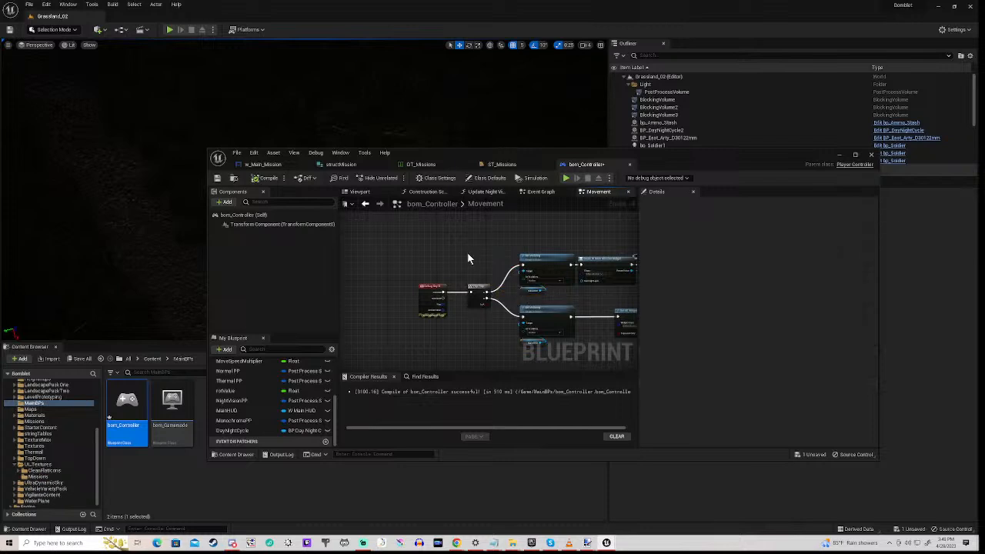
scroll(467, 259, "down", 4)
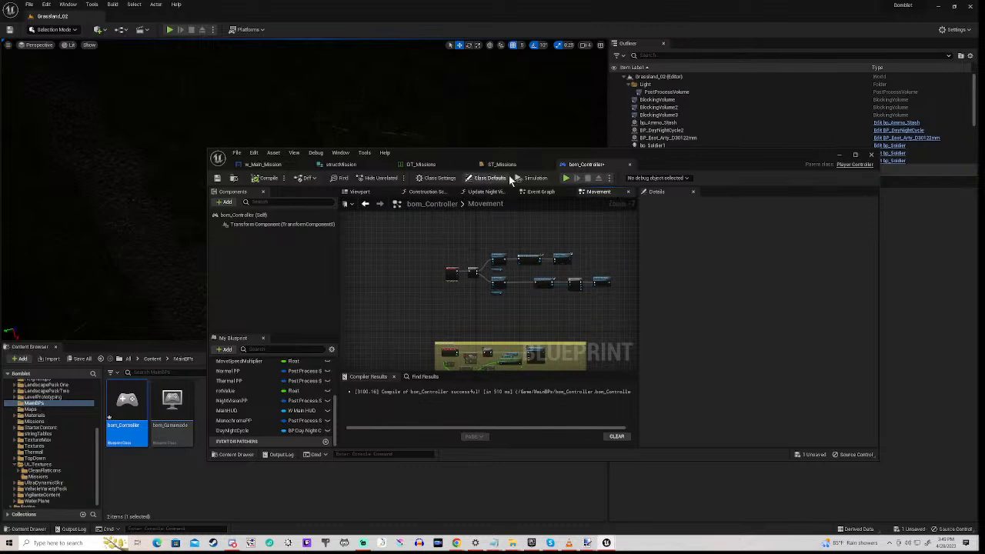
Open the w_Main_Mission widget design and select the imgworld image in its hierarchy.
left_click(259, 166)
scroll(438, 296, "up", 3)
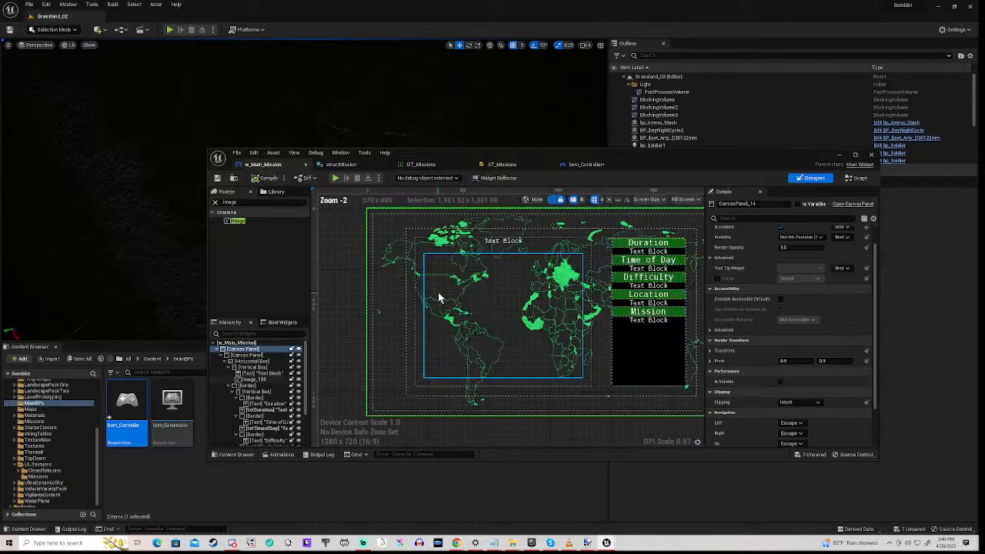
scroll(438, 292, "down", 1)
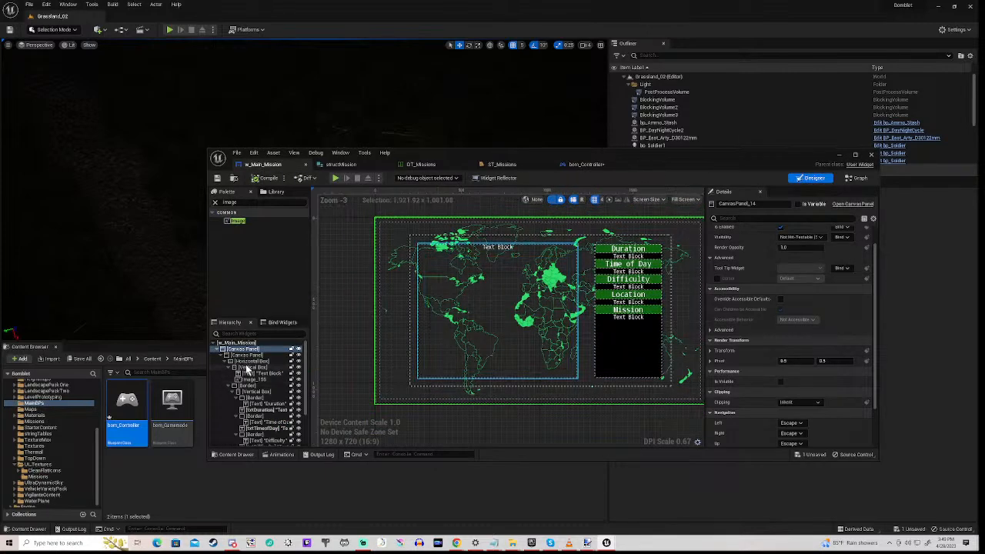
scroll(254, 393, "down", 2)
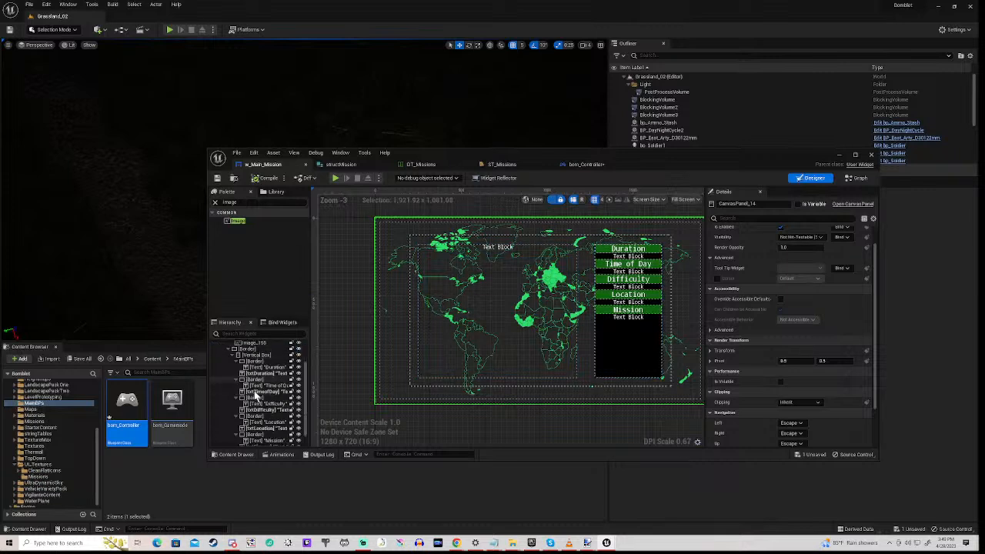
scroll(256, 394, "down", 1)
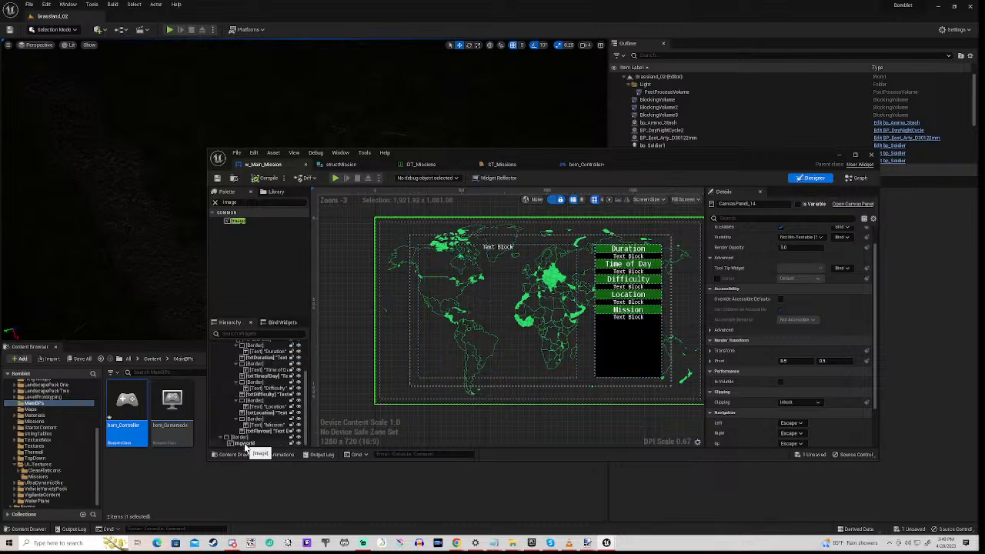
left_click(241, 443)
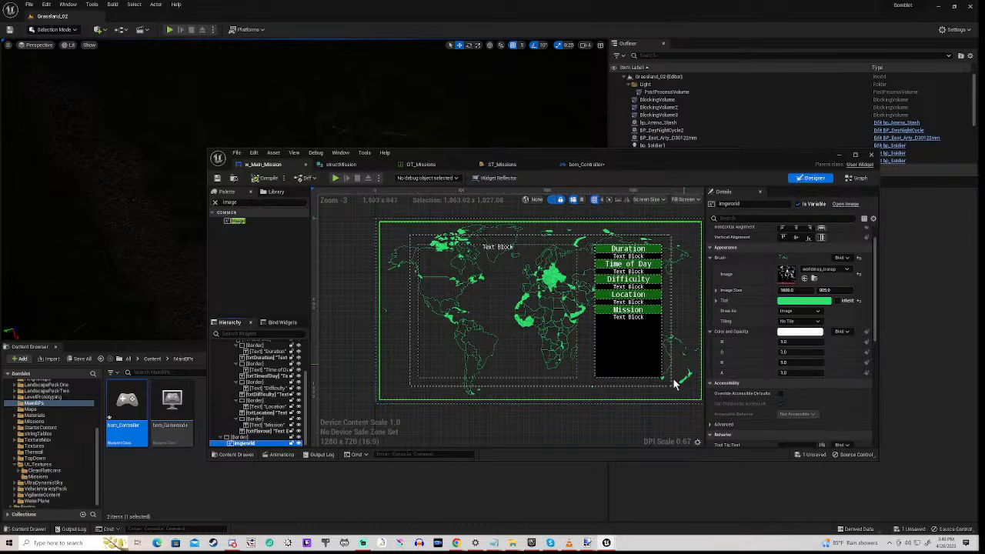
Set the brush tint of the border containing imgworld to black with an alpha of 0.3, and compile the widget.
left_click(239, 438)
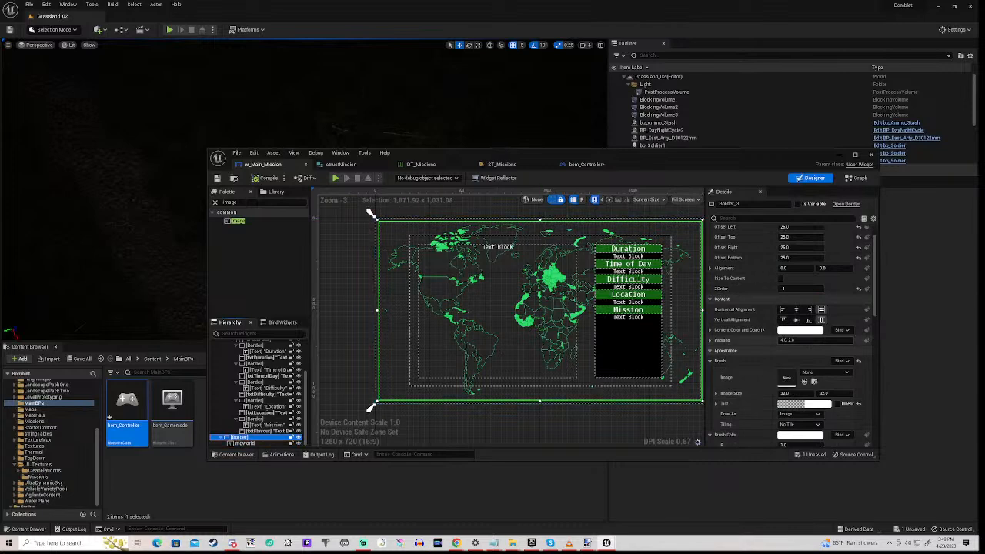
scroll(756, 361, "down", 2)
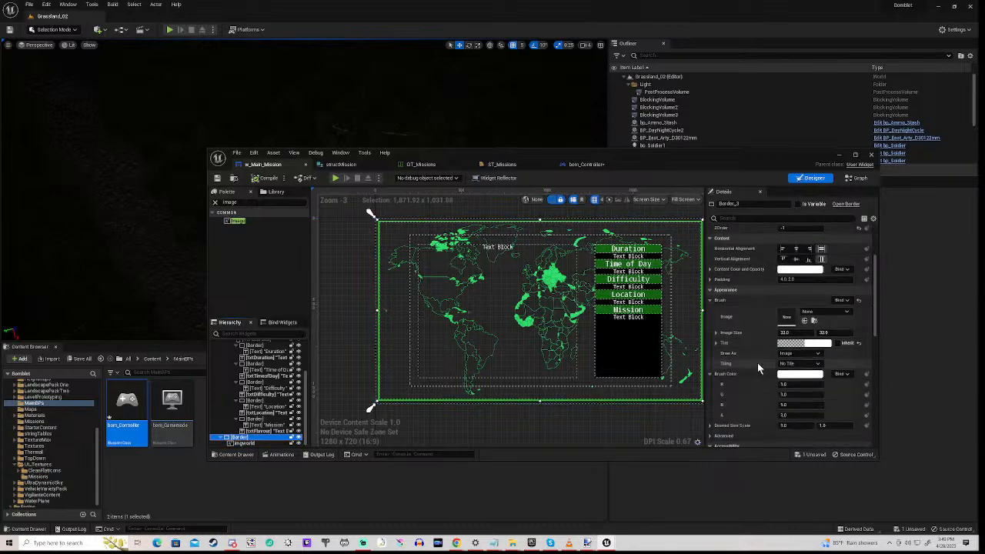
left_click(803, 344)
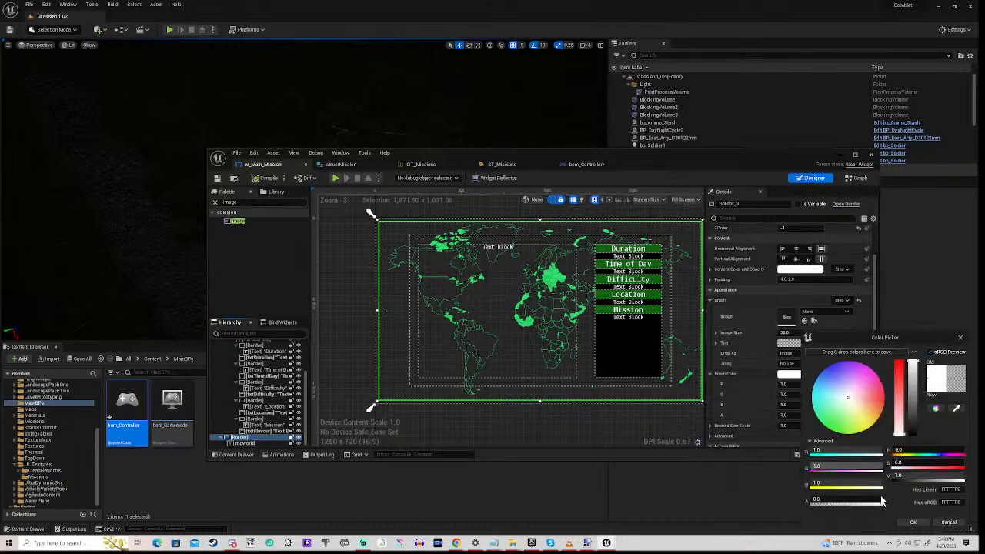
left_click(913, 435)
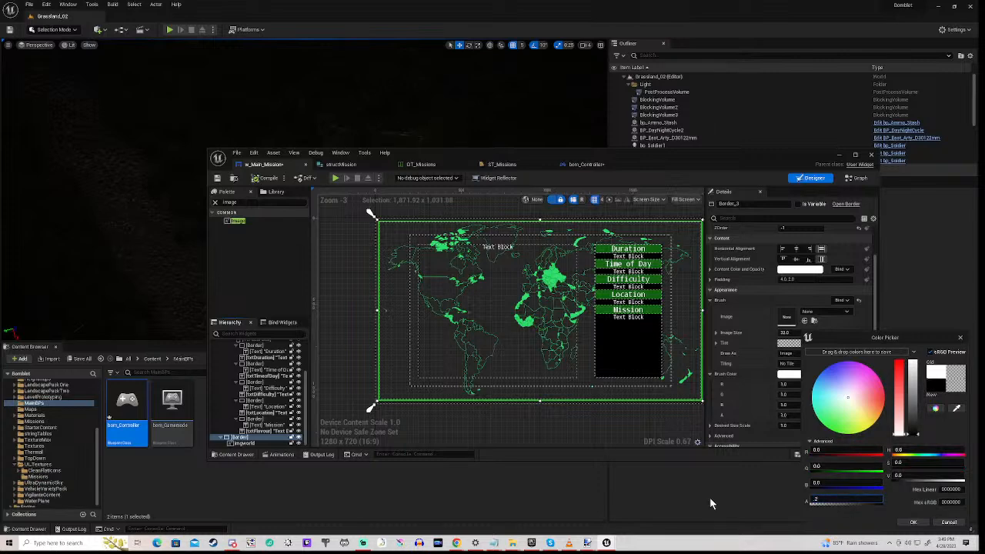
key("Return")
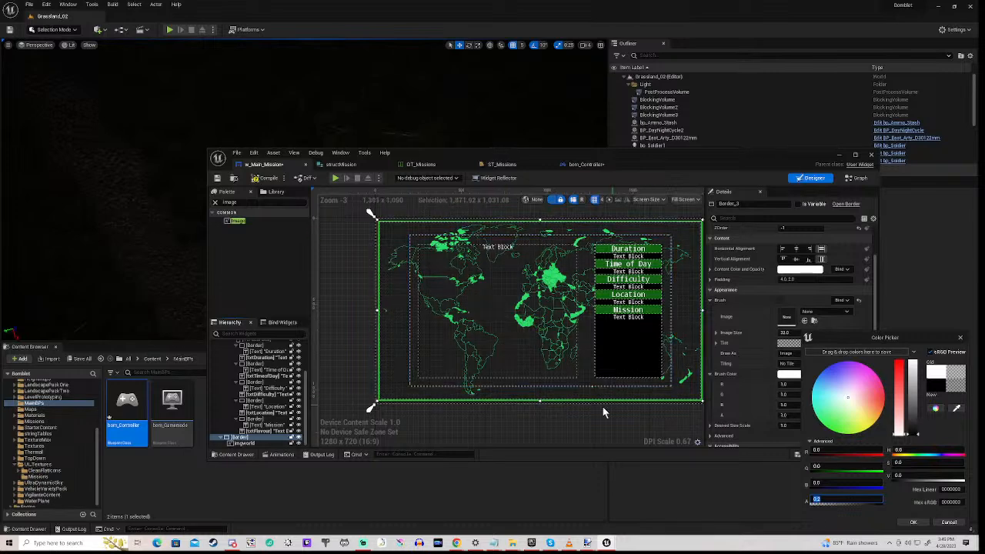
type(".3")
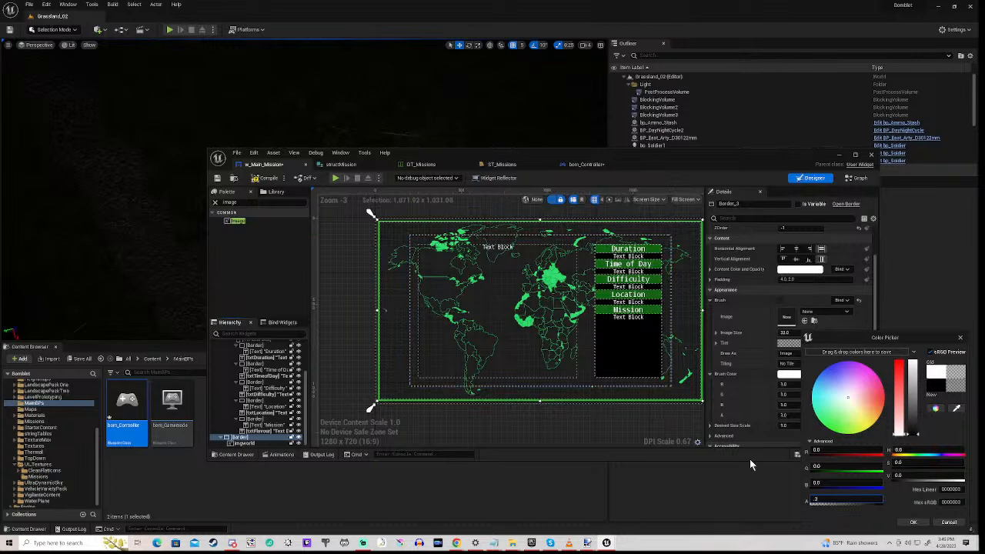
key("Return")
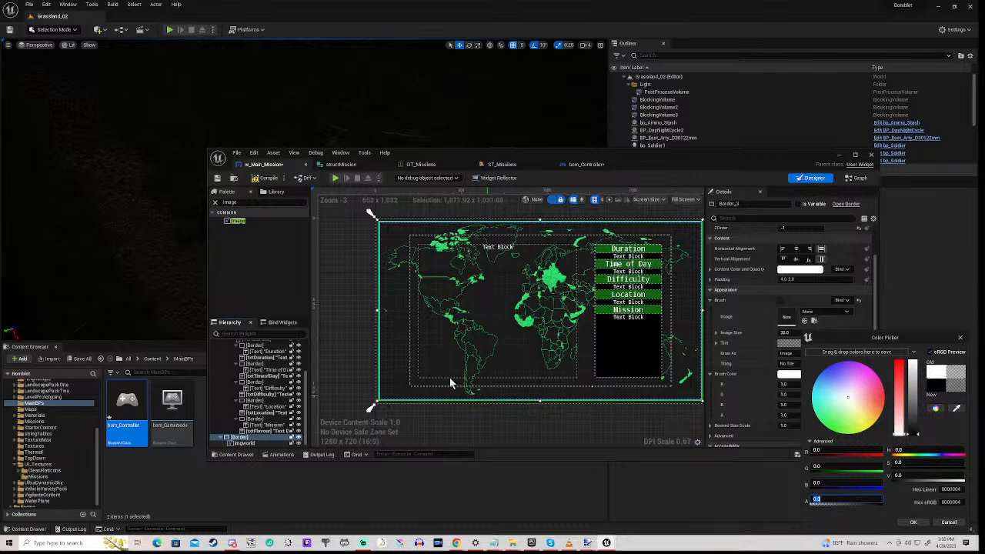
left_click(269, 181)
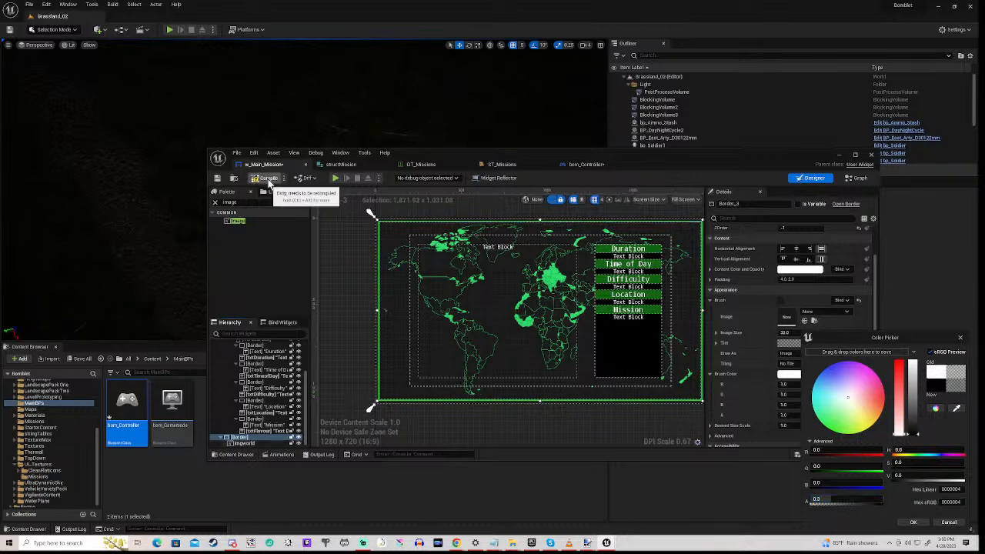
left_click(268, 182)
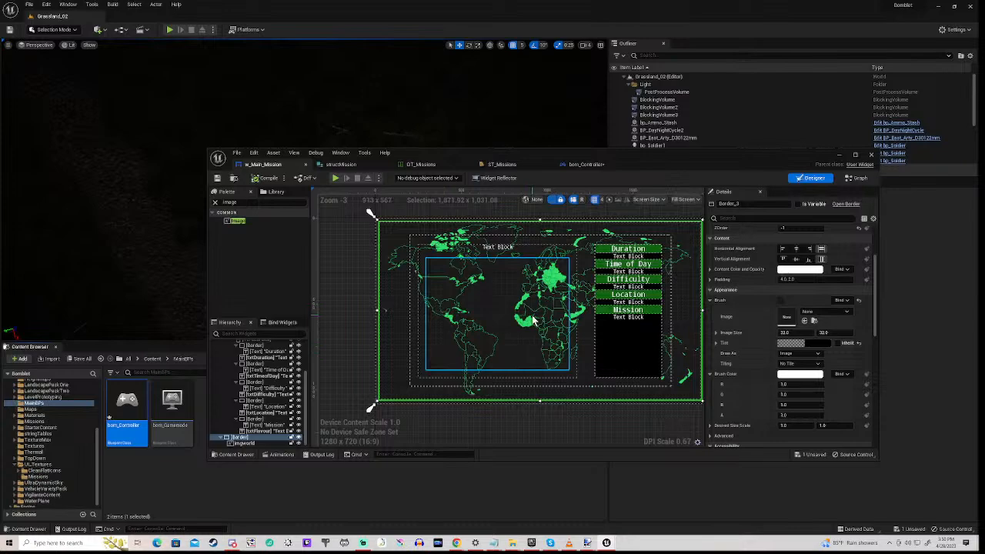
Uncover the level viewport, test the mission screen and HUD toggle in the running level, and end the play session.
left_click_drag(604, 152, 539, 375)
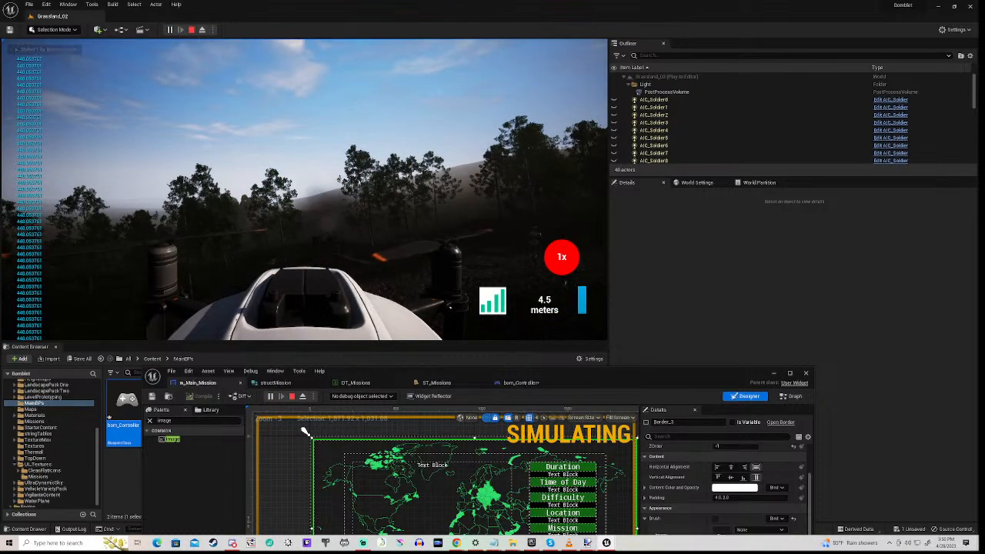
key("m")
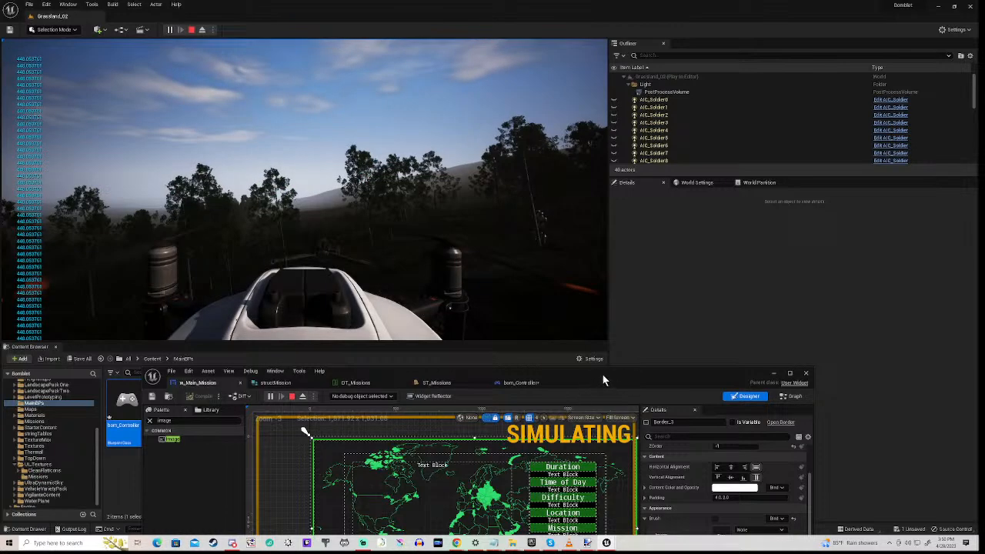
key("Escape")
left_click_drag(603, 373, 617, 193)
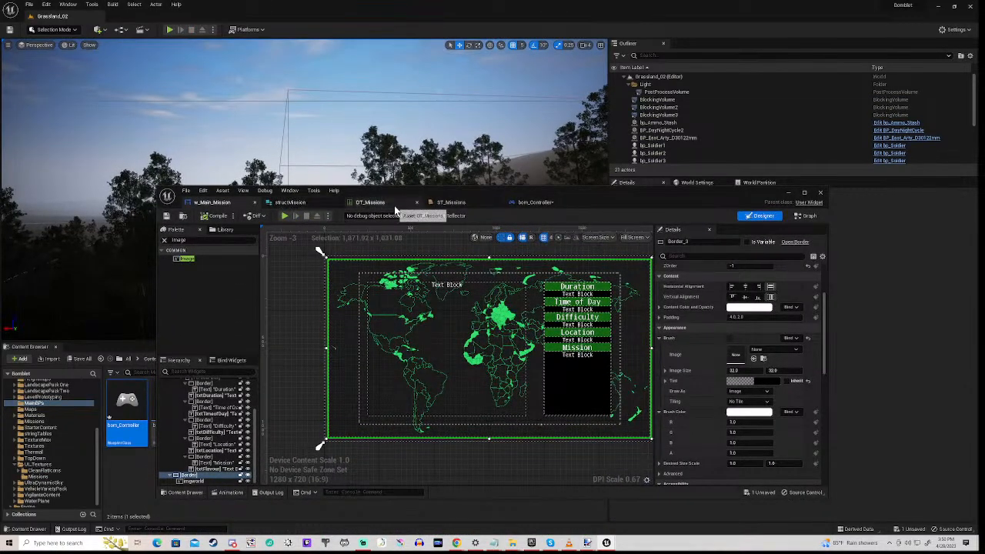
Set the Main HUD Set Visibility node on the Flip Flop's B branch in bom_Controller to Visible, then compile and save the blueprint.
left_click(535, 203)
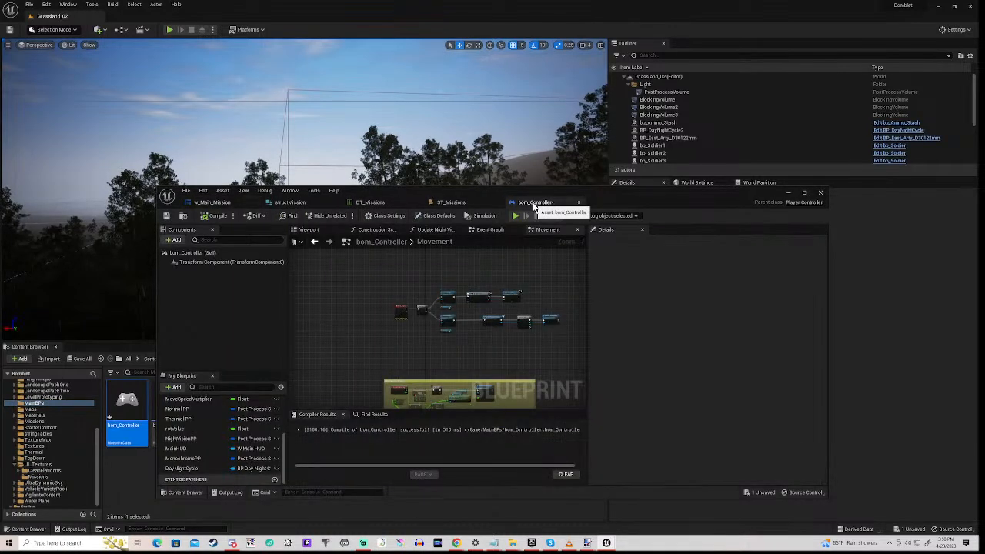
scroll(457, 340, "up", 6)
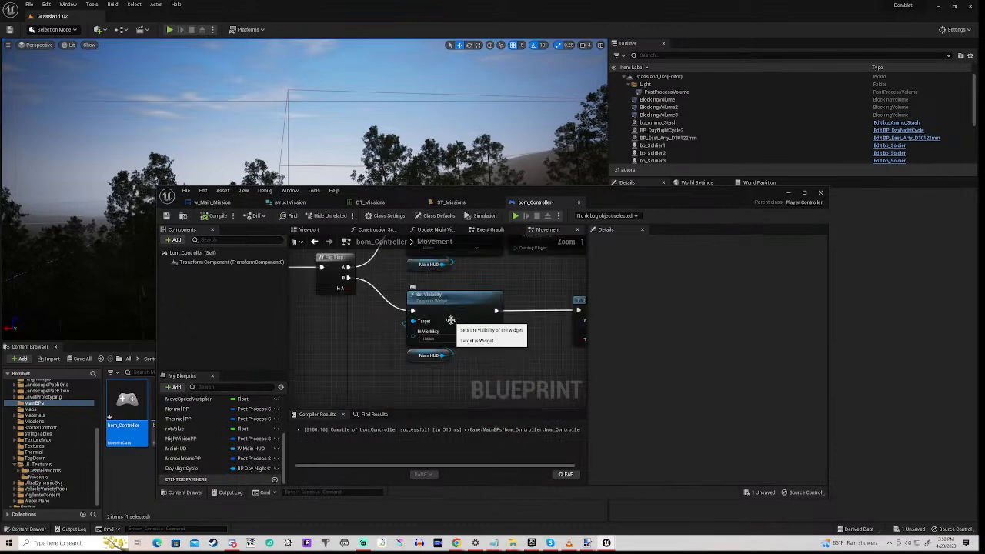
left_click(471, 339)
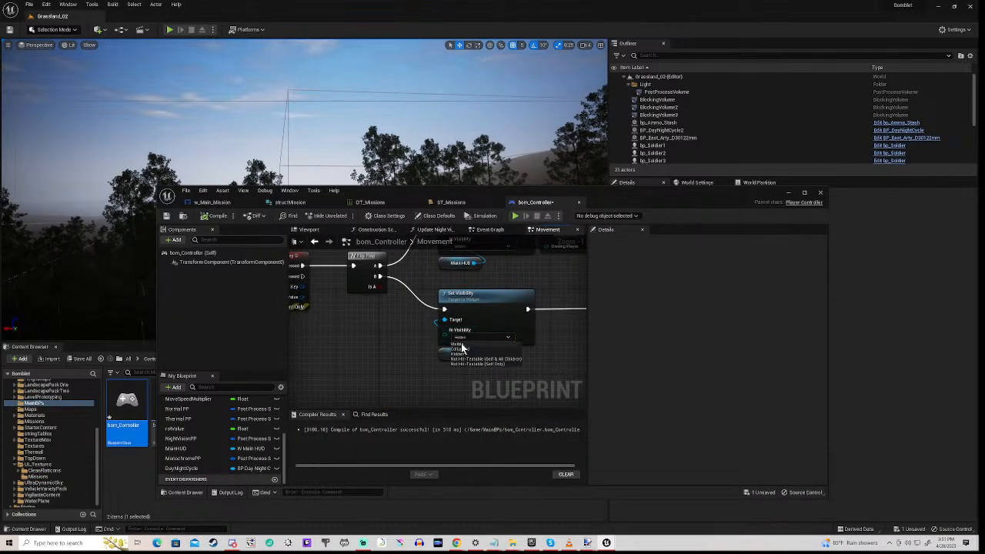
left_click(459, 343)
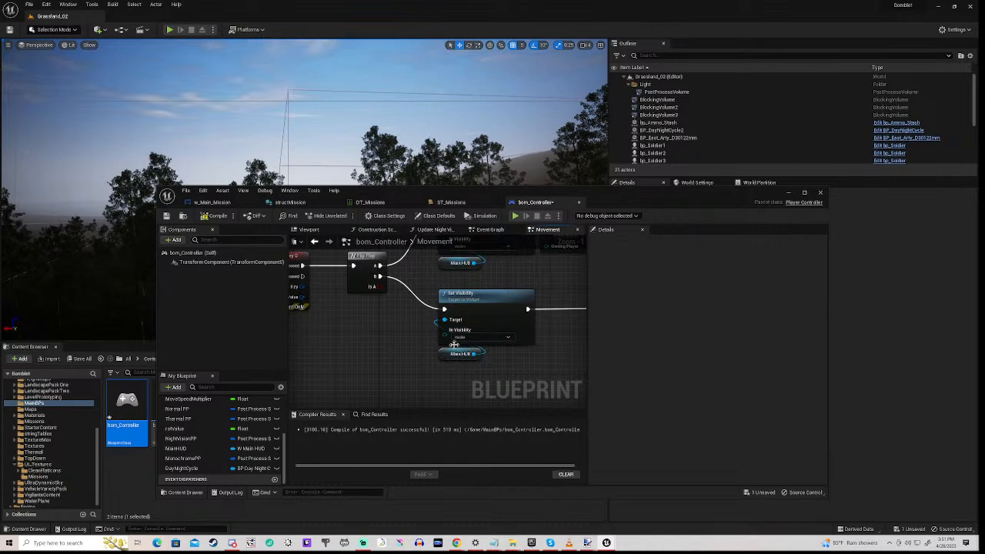
left_click(216, 217)
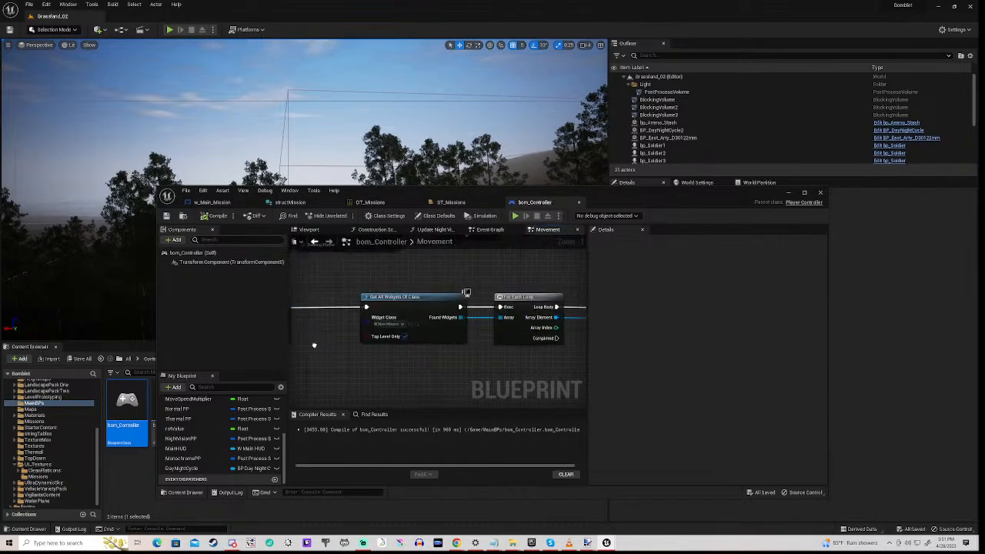
right_click_drag(314, 346, 521, 340)
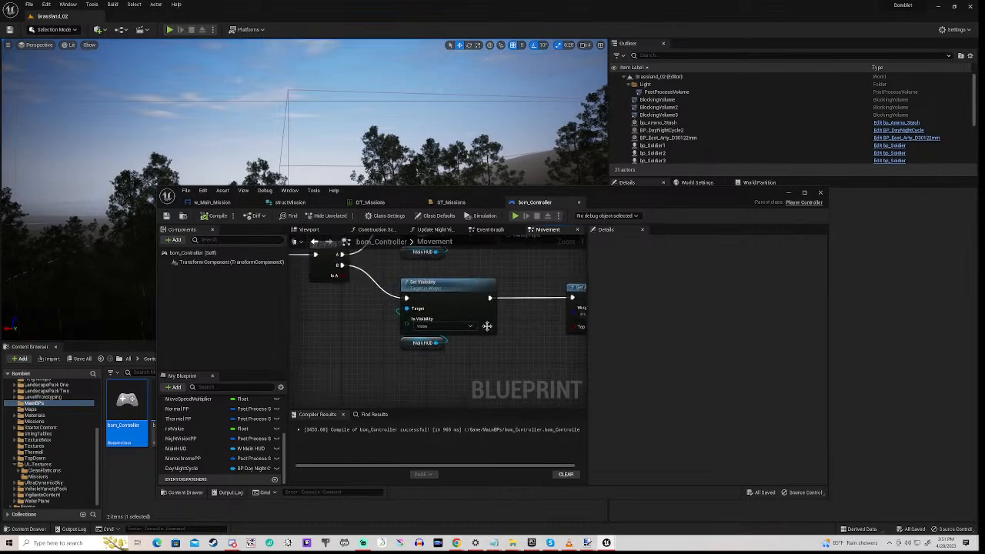
scroll(486, 327, "down", 3)
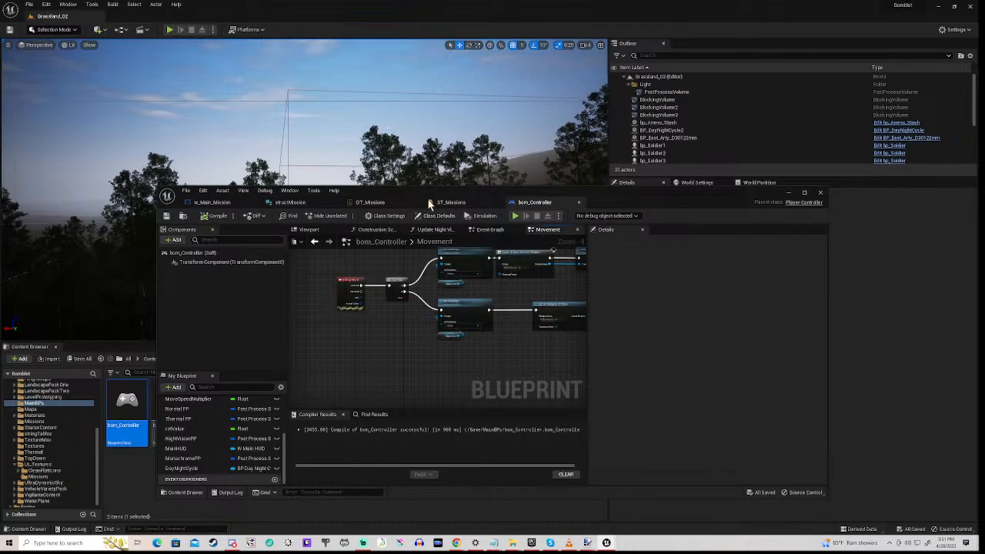
In w_Main_Mission, set the alpha of the imgworld border's brush tint to 0.45, check the widget's edges, and accept the color.
left_click(225, 203)
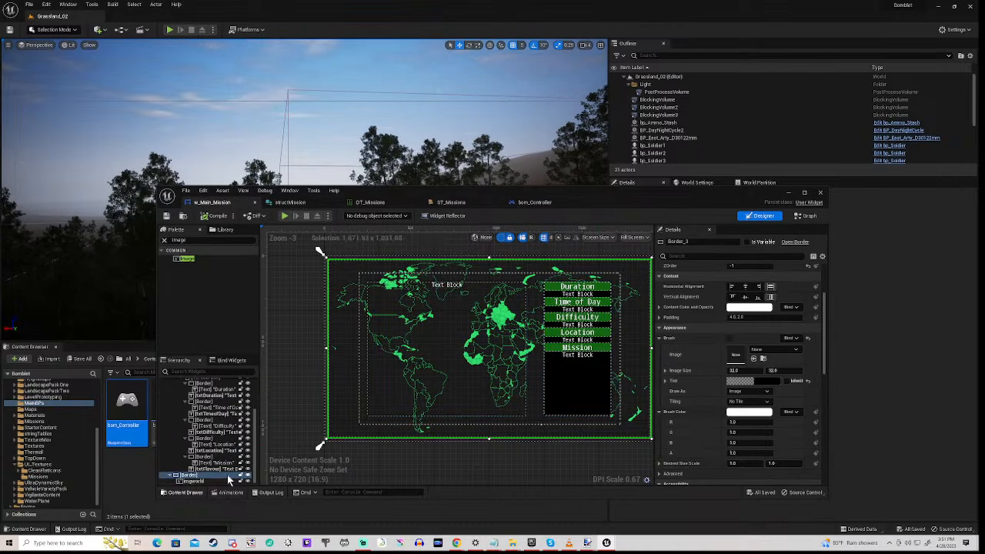
left_click(761, 382)
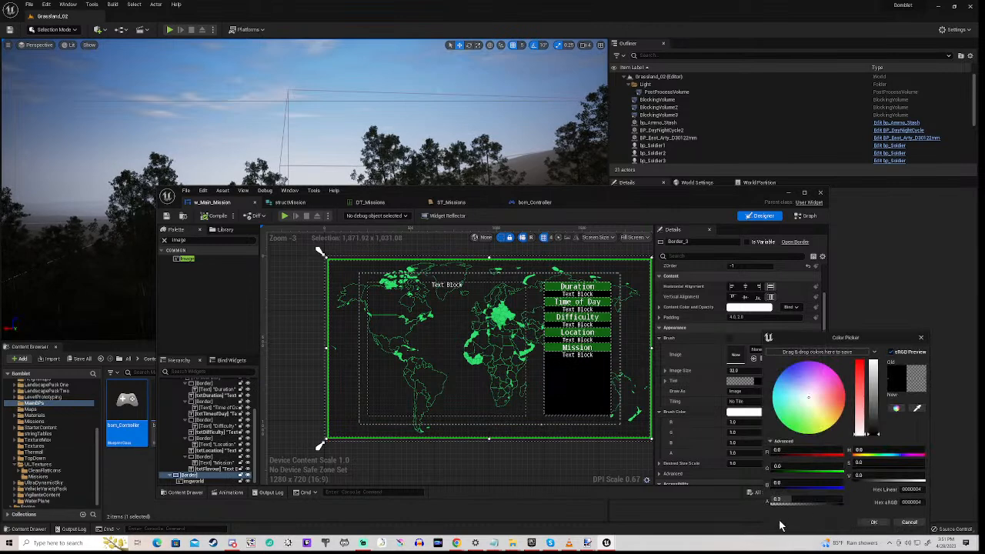
left_click(794, 499)
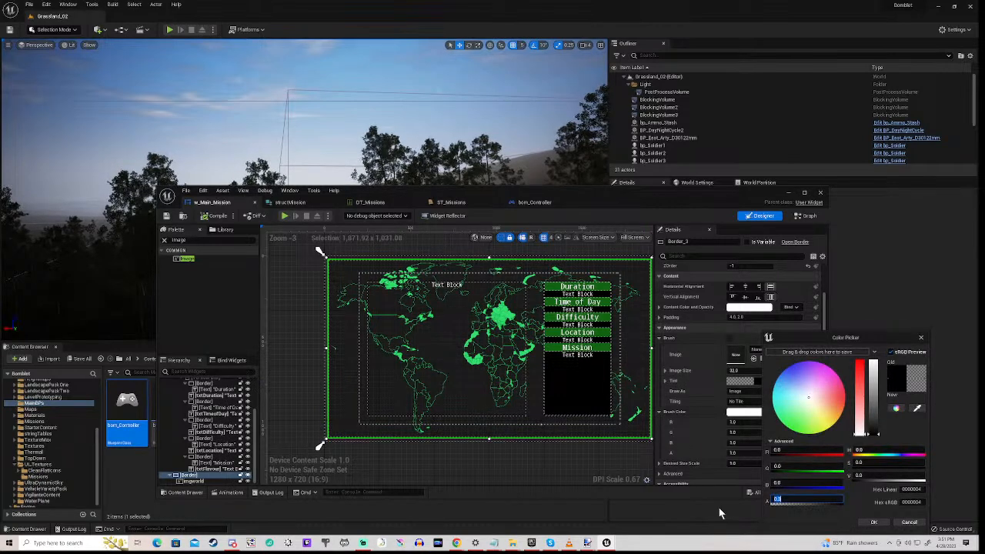
type(".45")
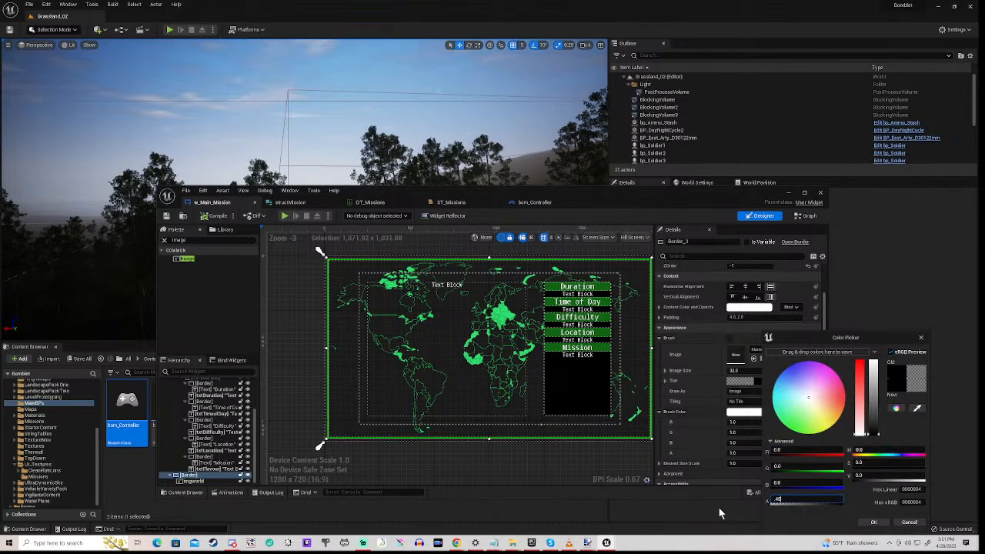
key("Return")
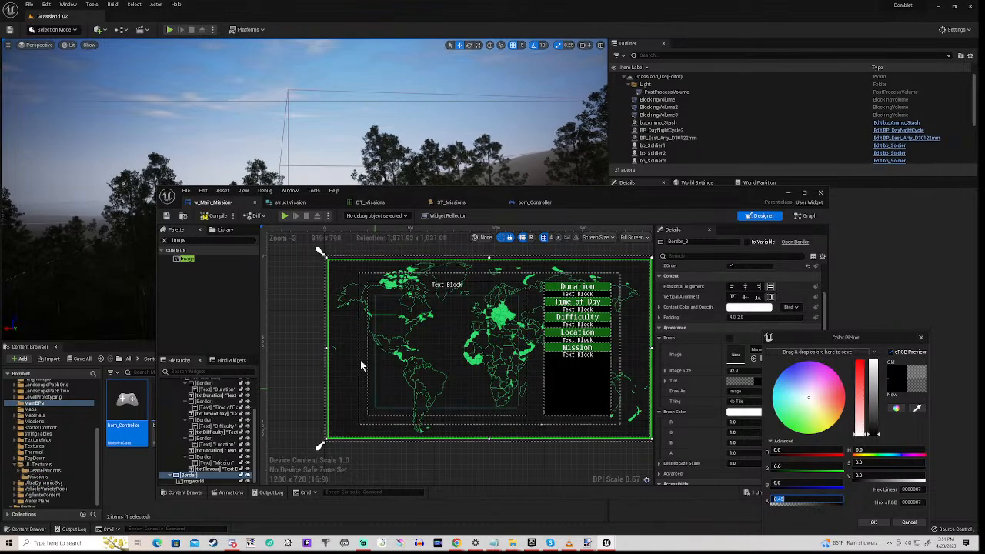
scroll(329, 266, "up", 5)
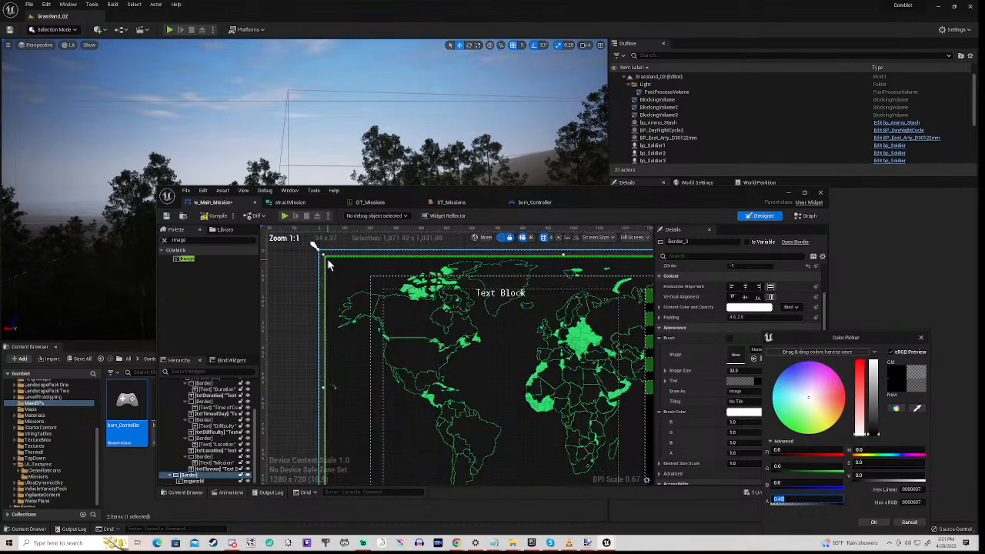
scroll(329, 266, "up", 4)
scroll(331, 256, "down", 3)
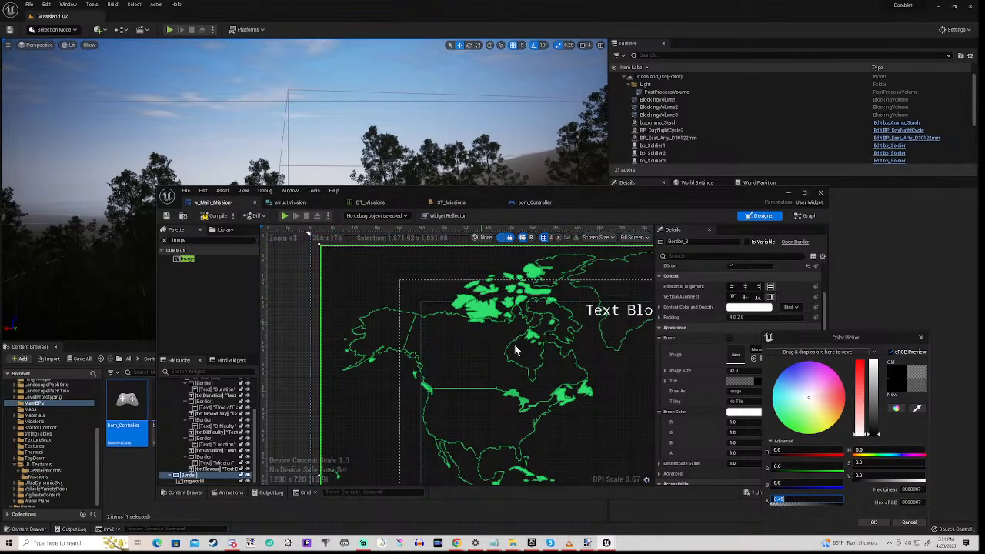
scroll(516, 350, "down", 5)
right_click_drag(390, 364, 196, 304)
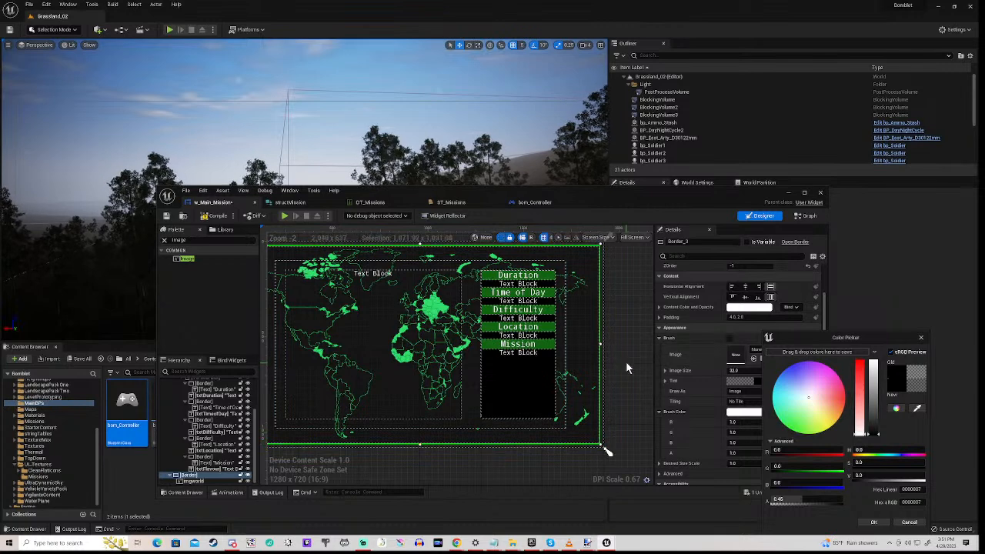
right_click_drag(627, 362, 614, 362)
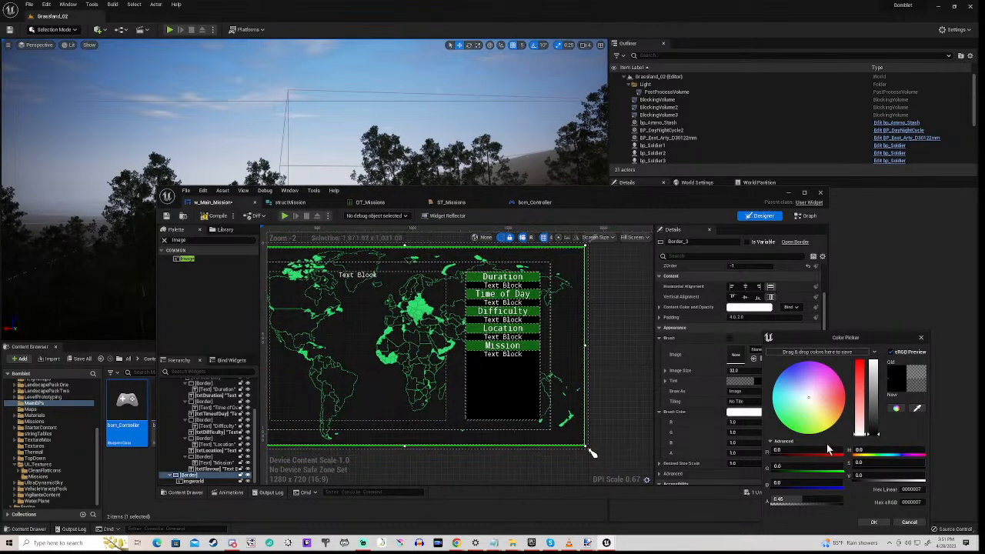
left_click(874, 522)
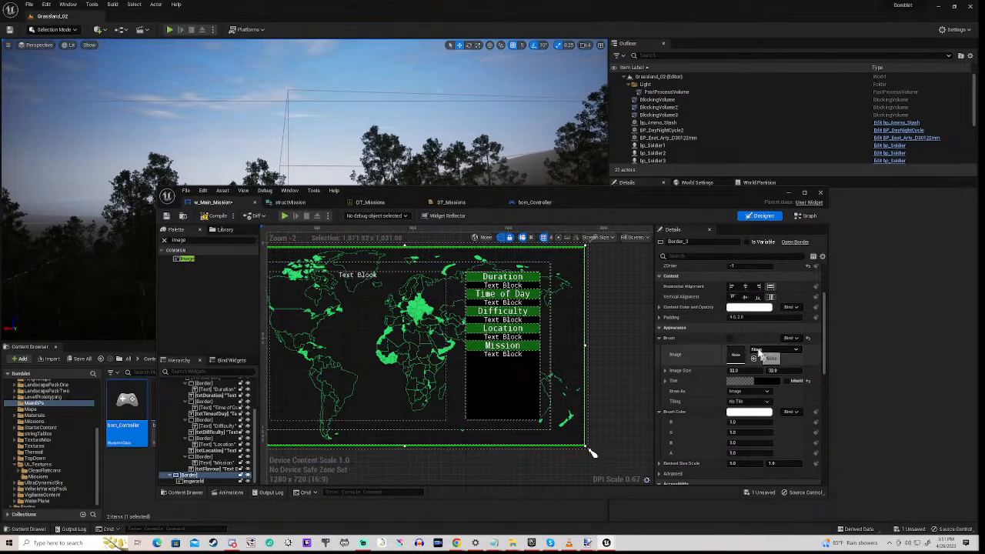
Expand the UI_Textures/CleanFlatIcons/Textures/png_512/button_line folder in the project's content tree.
left_click_drag(589, 195, 669, 113)
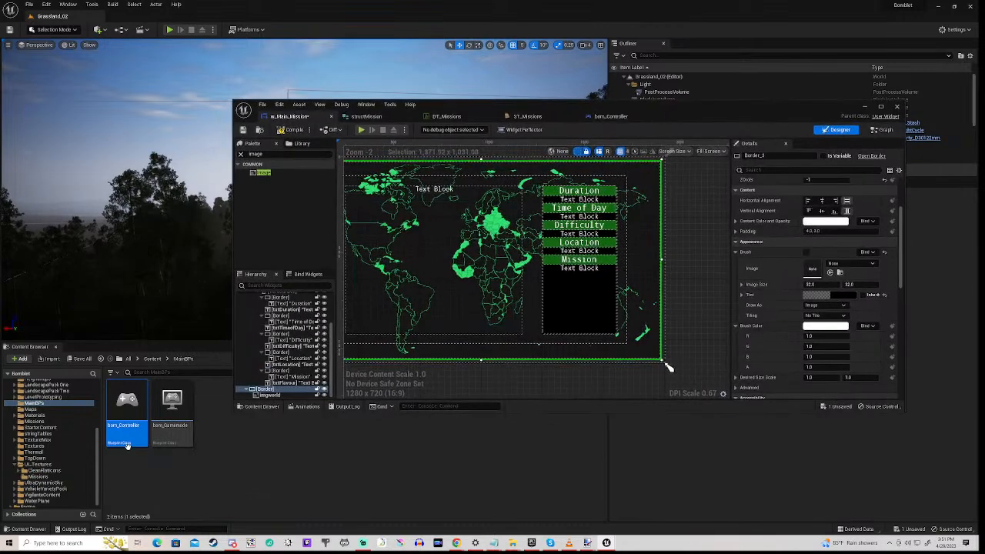
left_click(42, 470)
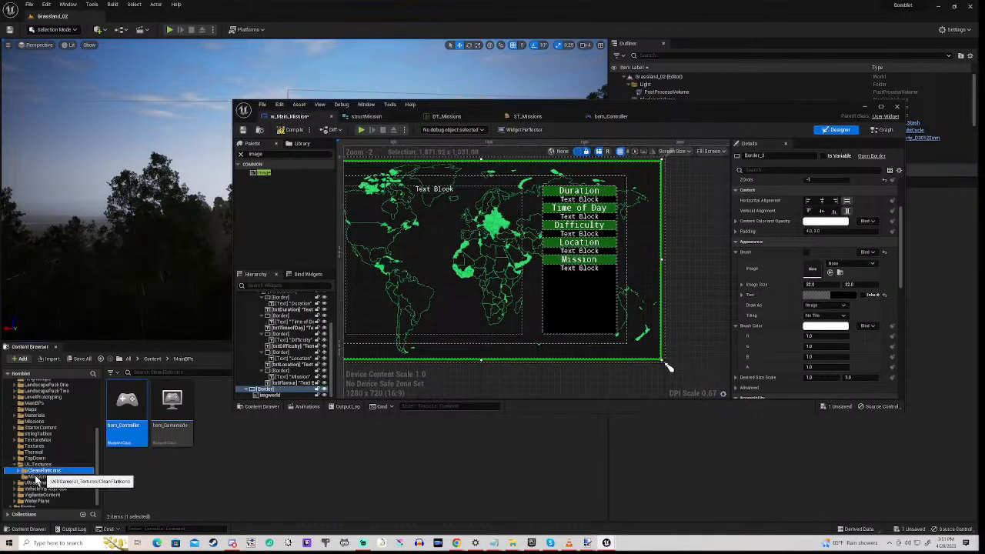
left_click(20, 471)
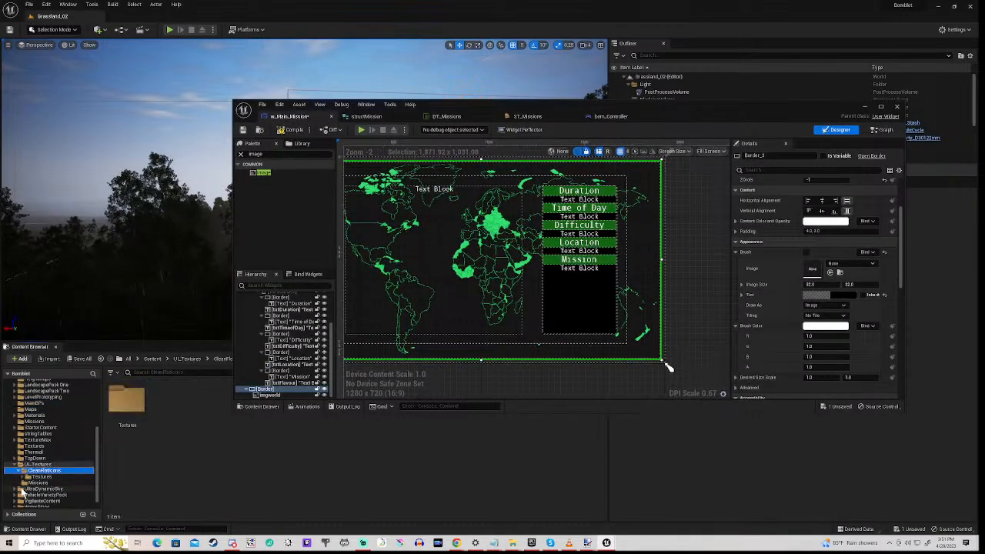
left_click(24, 477)
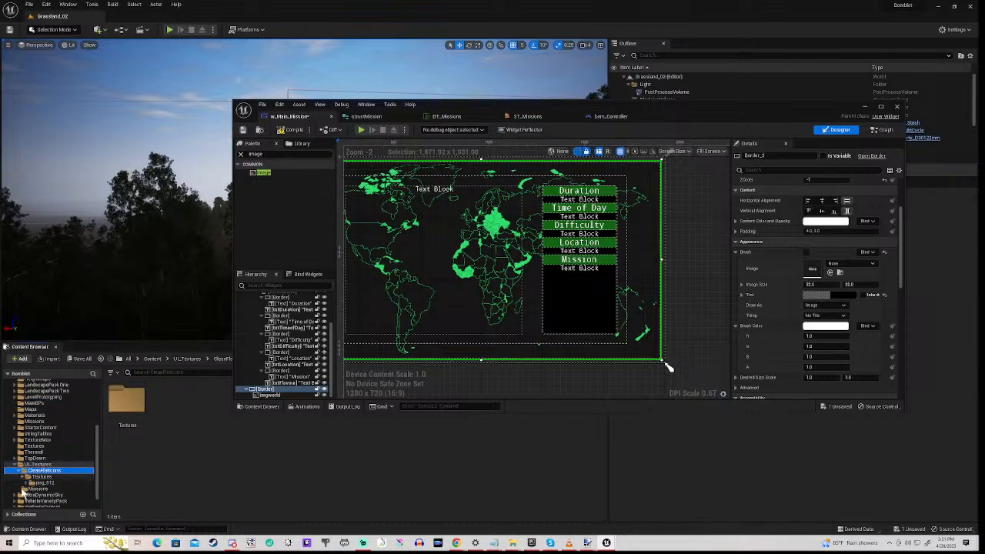
left_click(28, 483)
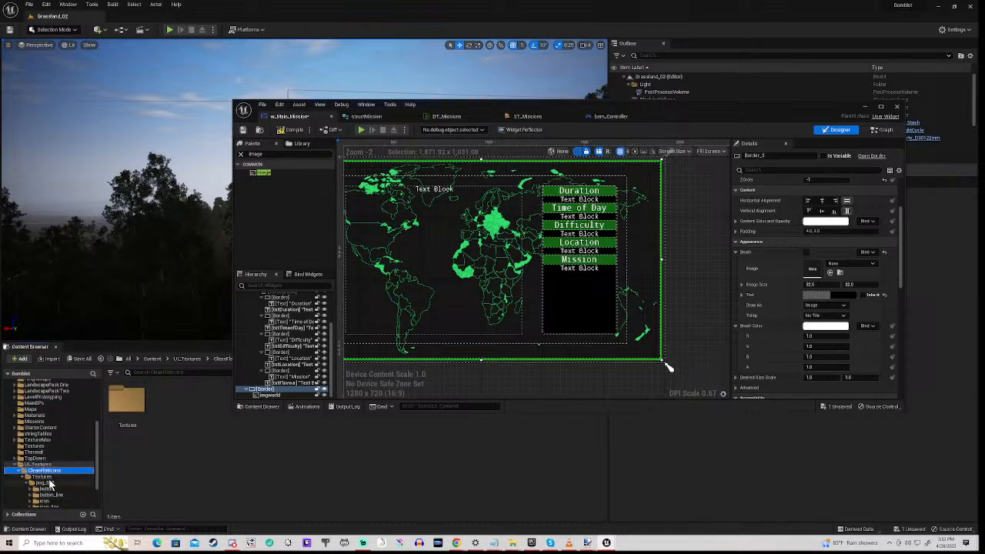
scroll(48, 483, "down", 3)
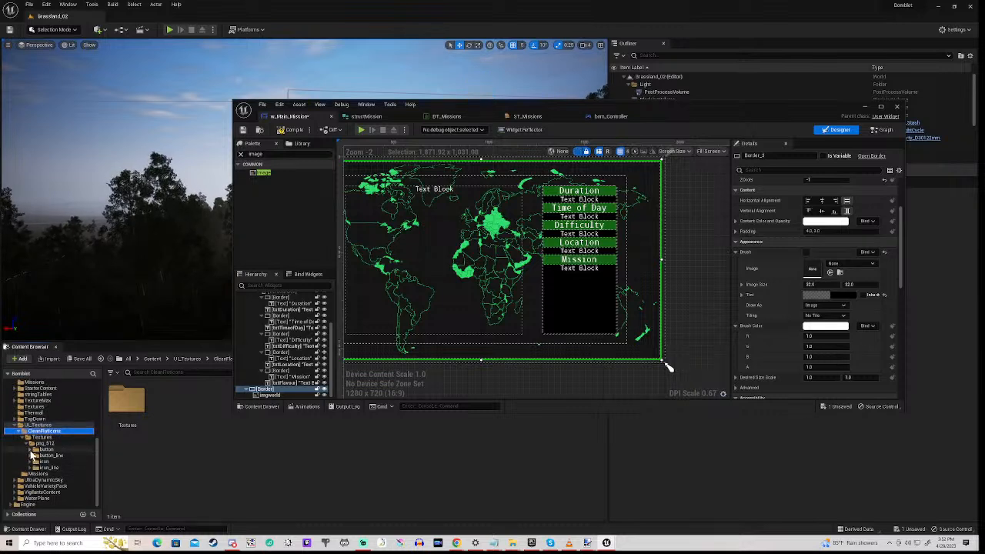
left_click(32, 453)
left_click(31, 450)
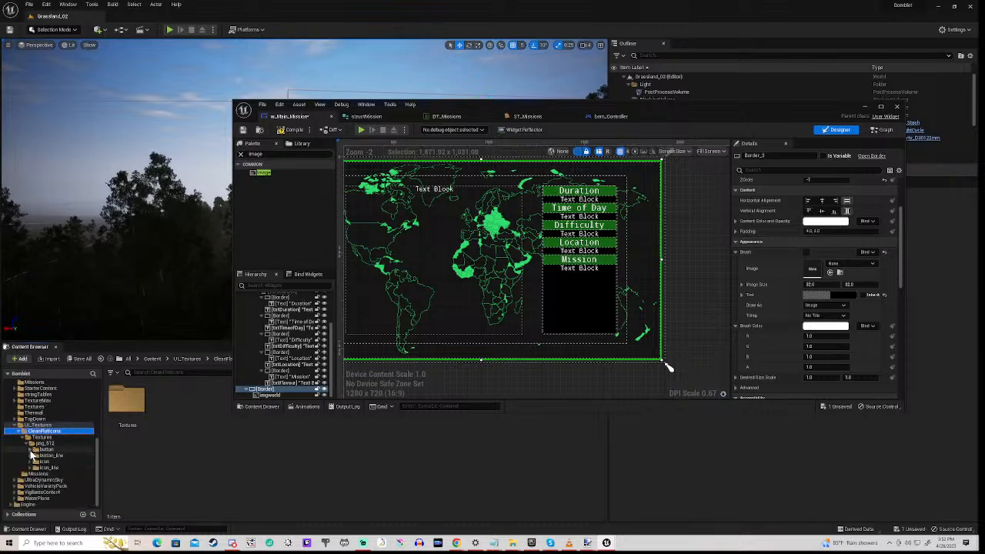
left_click(32, 456)
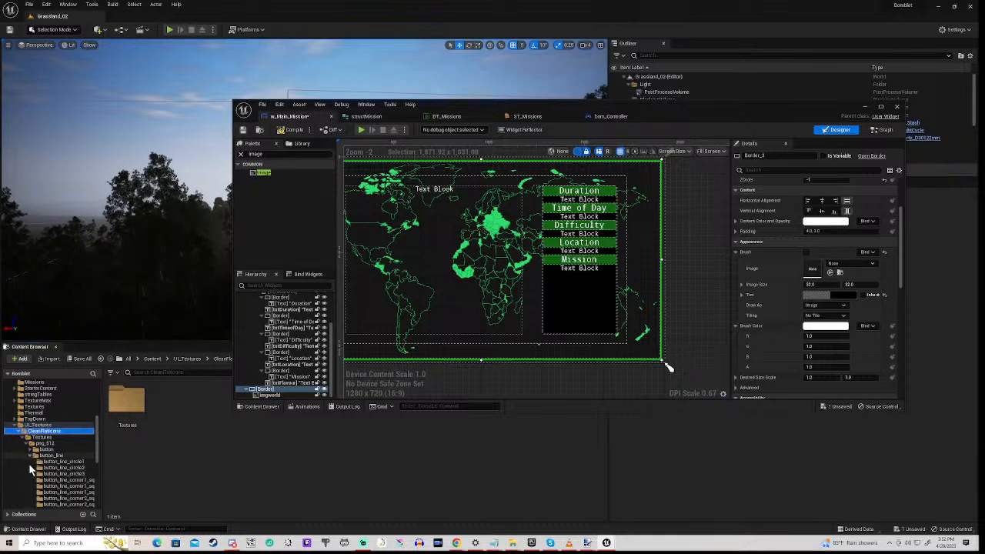
Browse the button_line_circle1 and first button_line_corner1_square textures for a frame that could suit the map border.
left_click(48, 461)
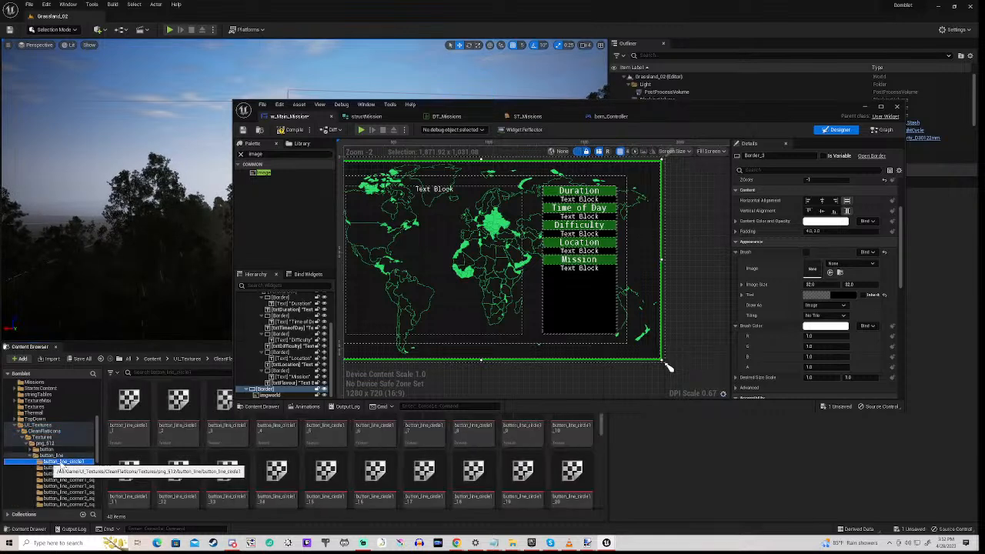
left_click_drag(563, 103, 596, 58)
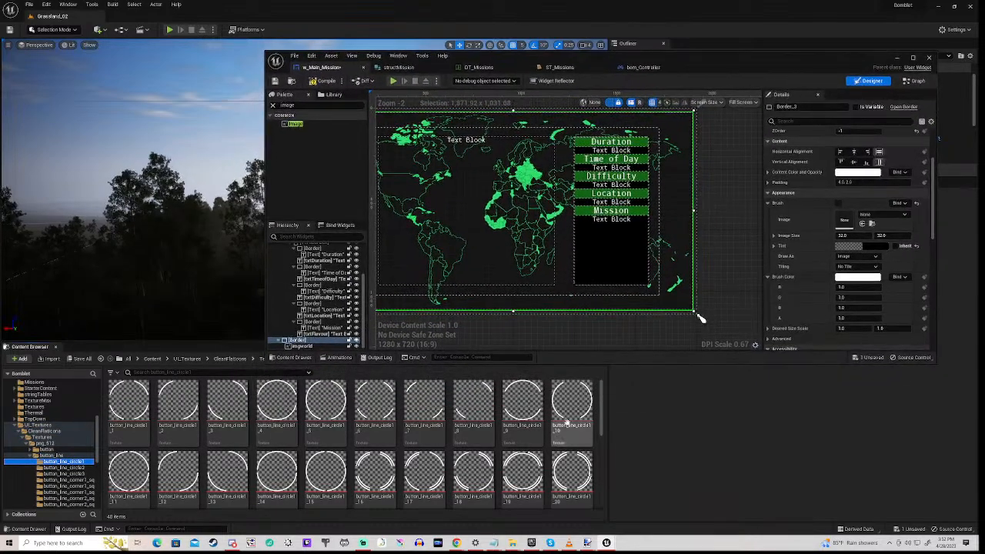
scroll(70, 486, "down", 3)
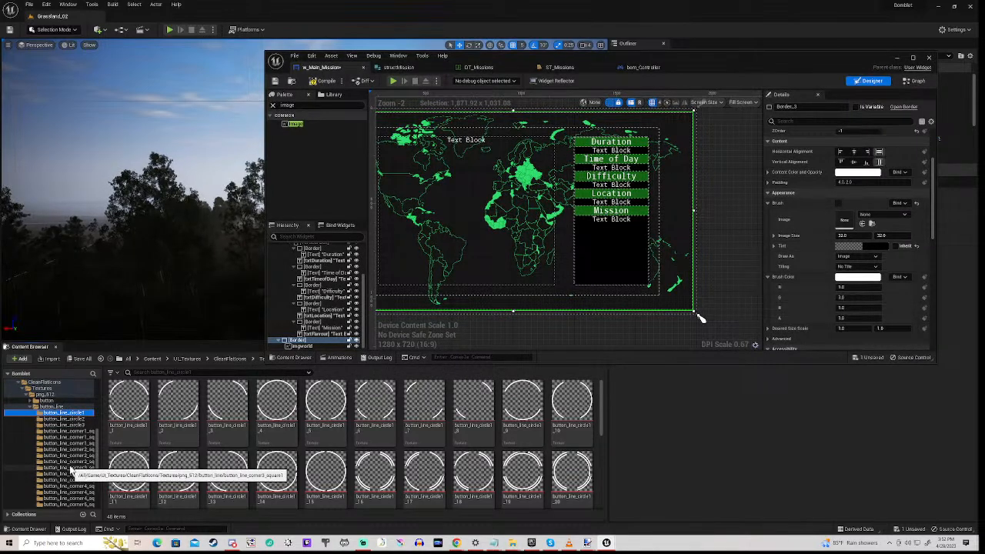
left_click(77, 432)
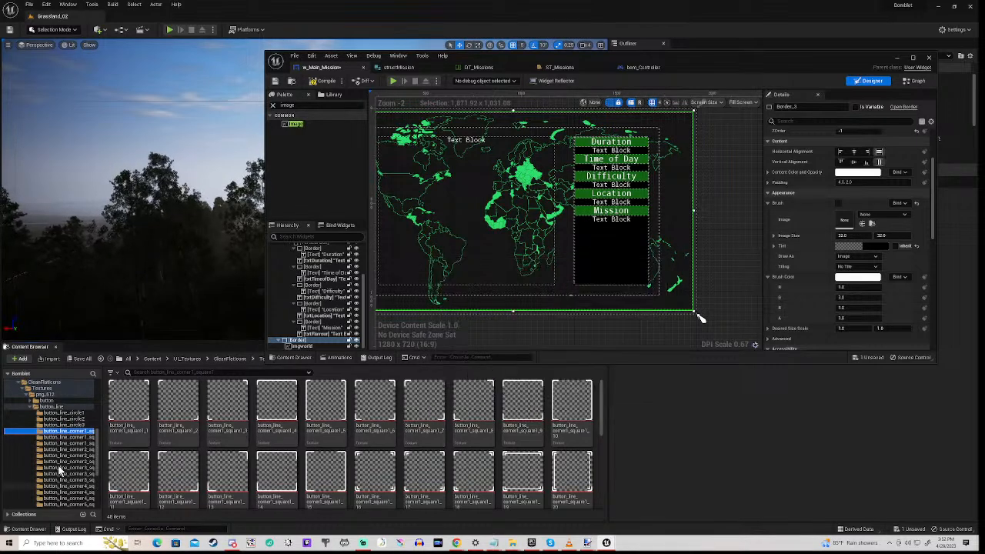
scroll(53, 475, "down", 5)
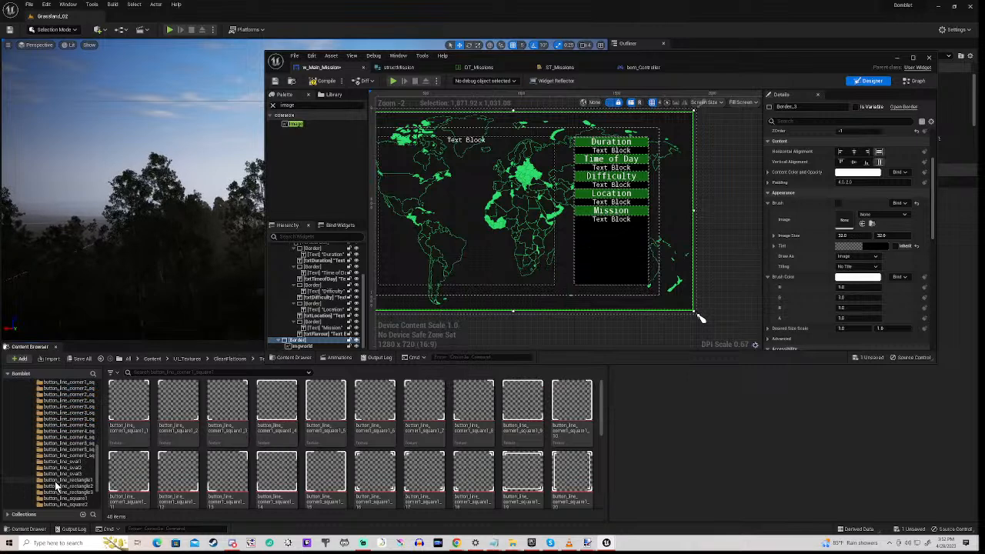
scroll(61, 480, "down", 3)
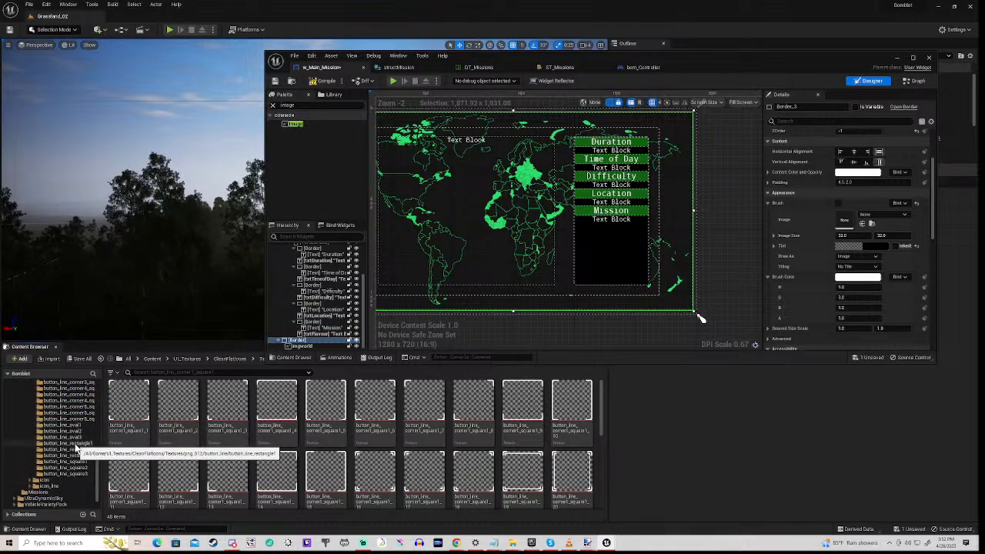
Open the button_line_rectangle1 folder and assign button_line_rectangle1_8 as the selected border's brush image.
left_click(75, 446)
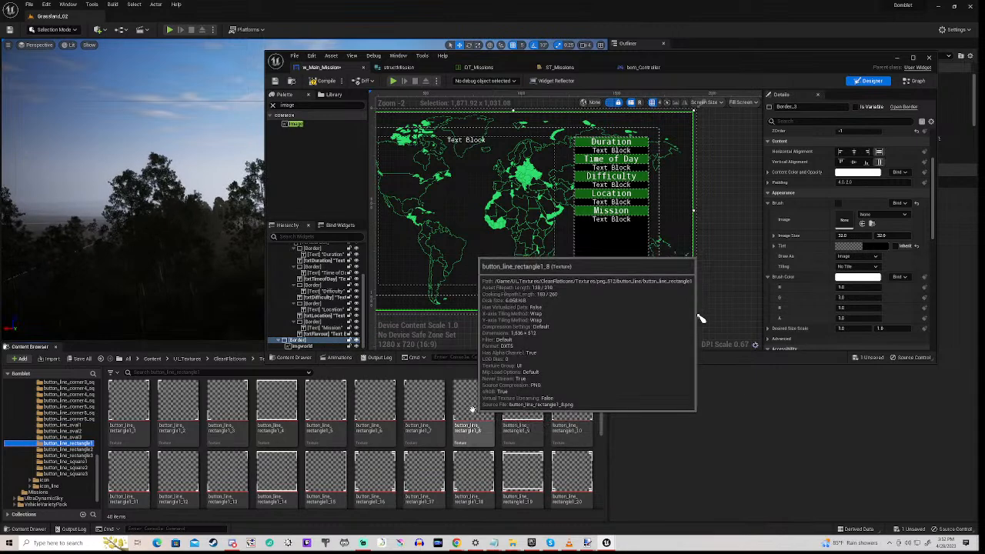
left_click(475, 403)
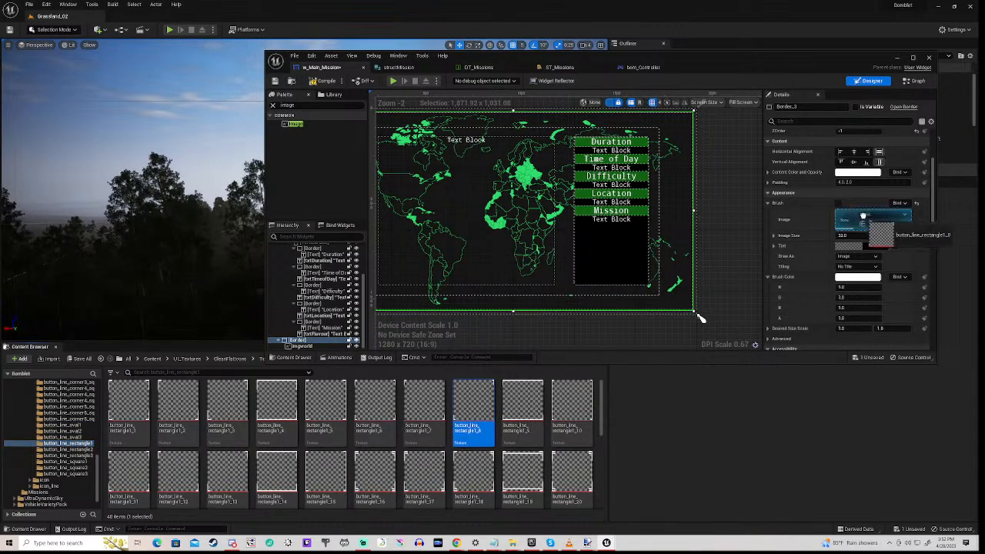
left_click(863, 223)
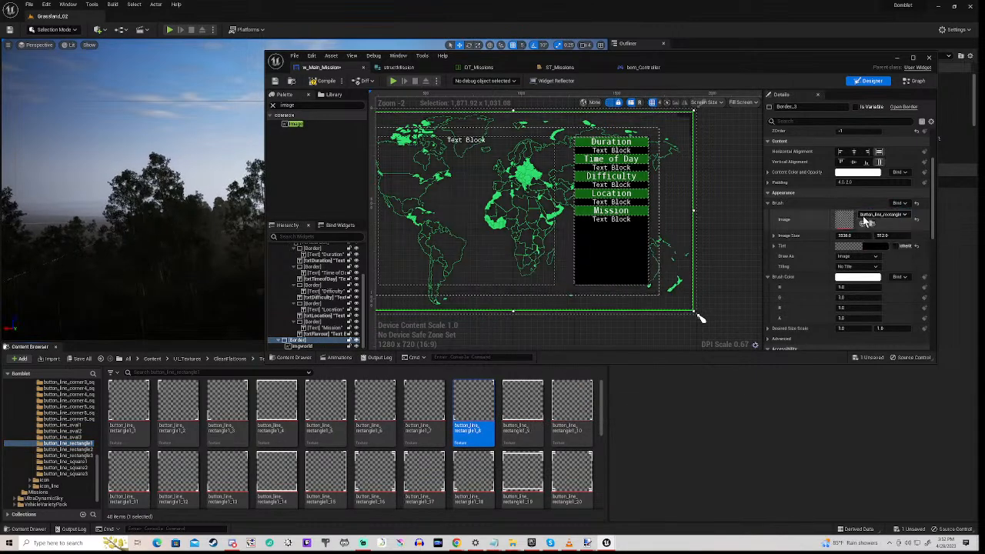
Inspect the frame texture at the border's upper-right corner and the brush settings of the imgworld image.
left_click(723, 177)
scroll(678, 133, "up", 7)
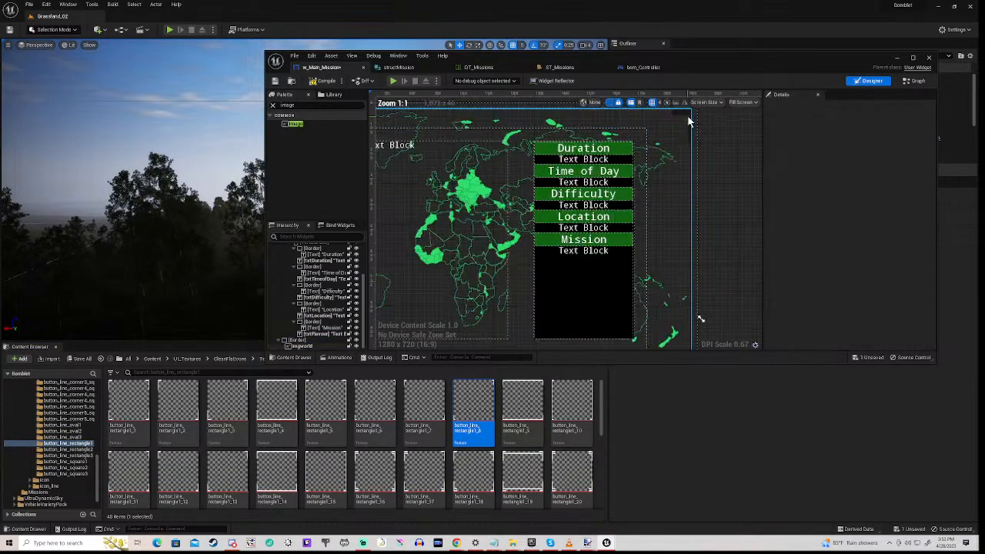
scroll(653, 138, "down", 2)
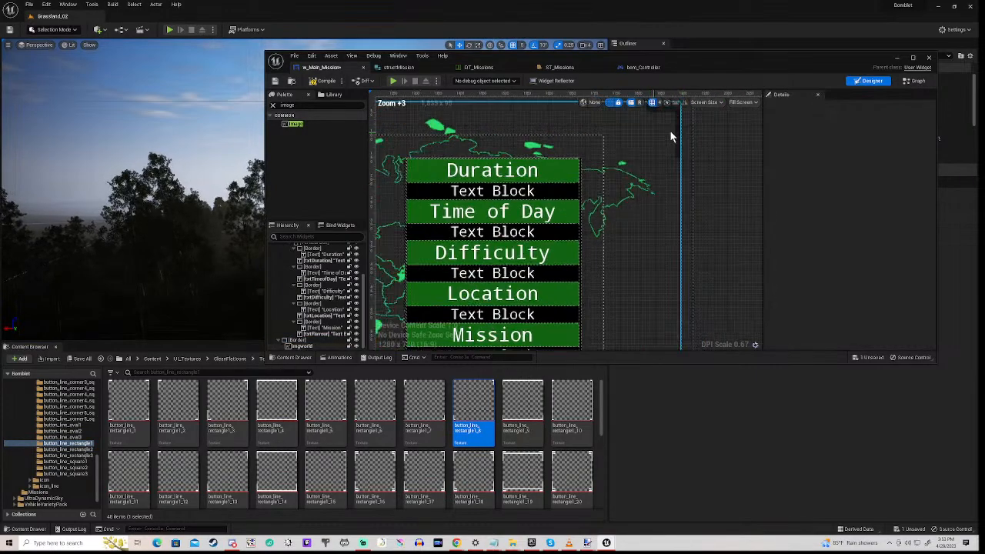
right_click_drag(707, 154, 708, 217)
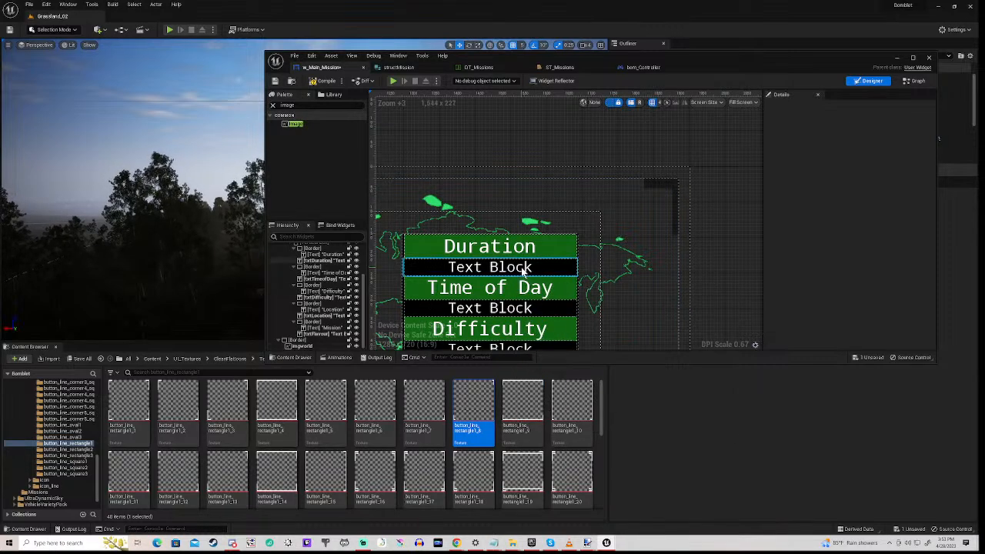
left_click(306, 347)
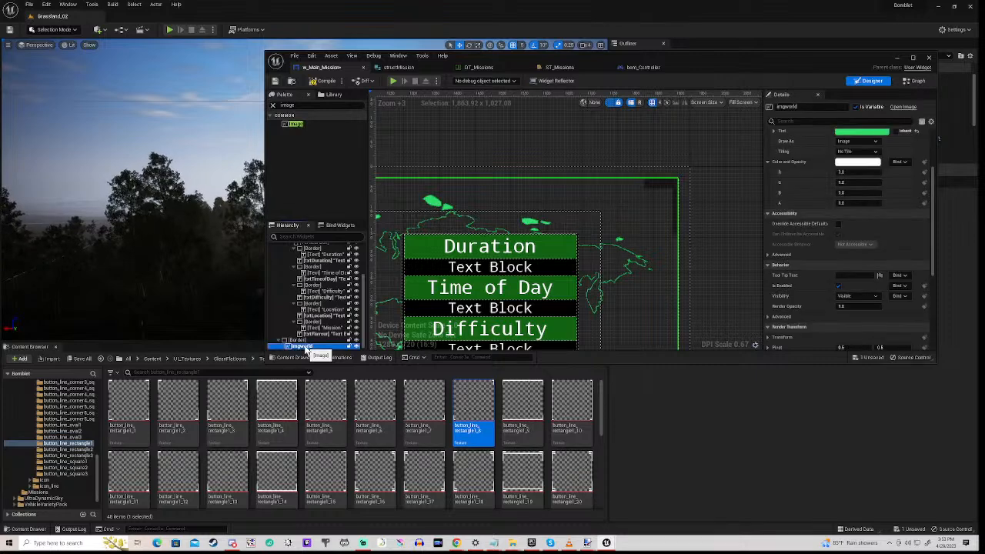
scroll(837, 194, "up", 3)
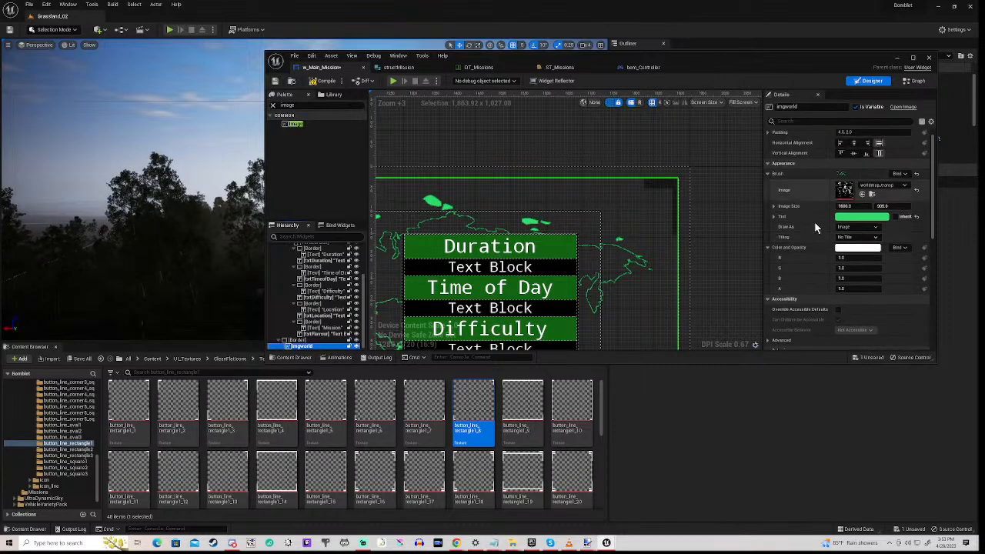
Try to tint the brush of the border around imgworld green by changing only its hue and saturation.
left_click(299, 340)
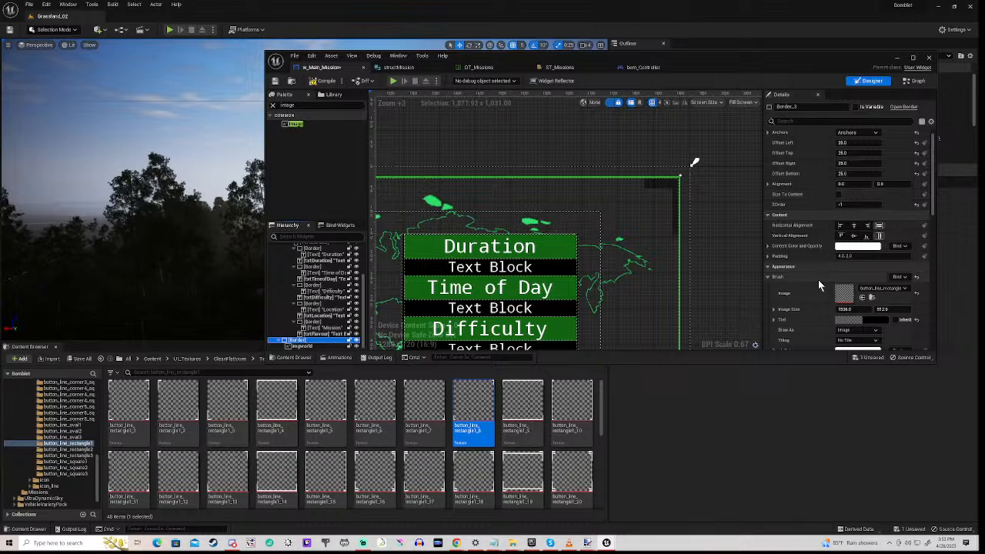
scroll(818, 286, "down", 2)
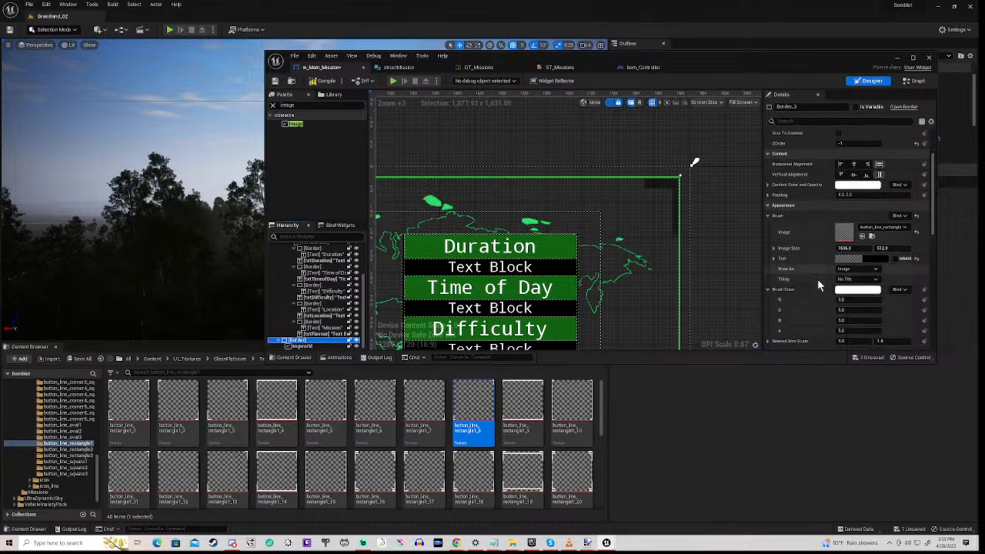
left_click(869, 262)
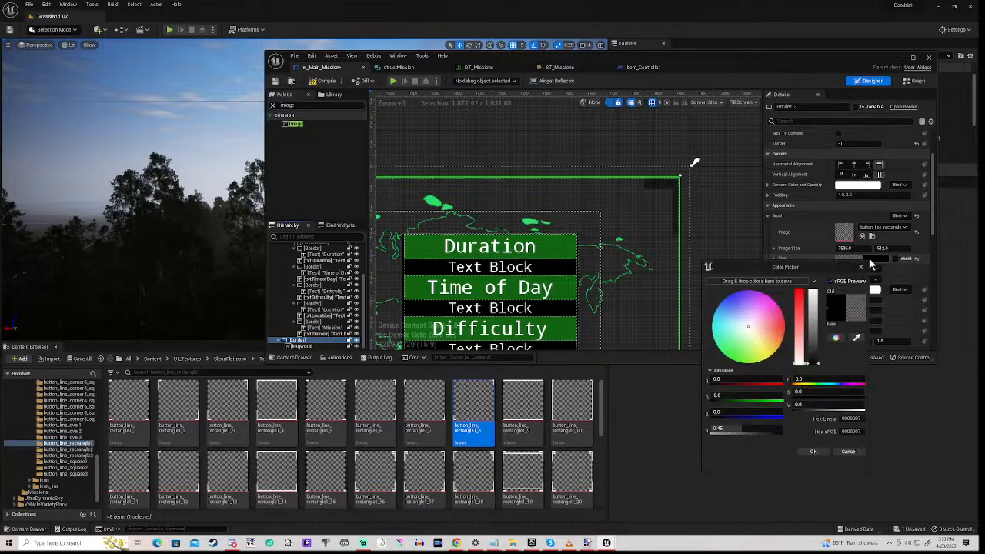
left_click(733, 362)
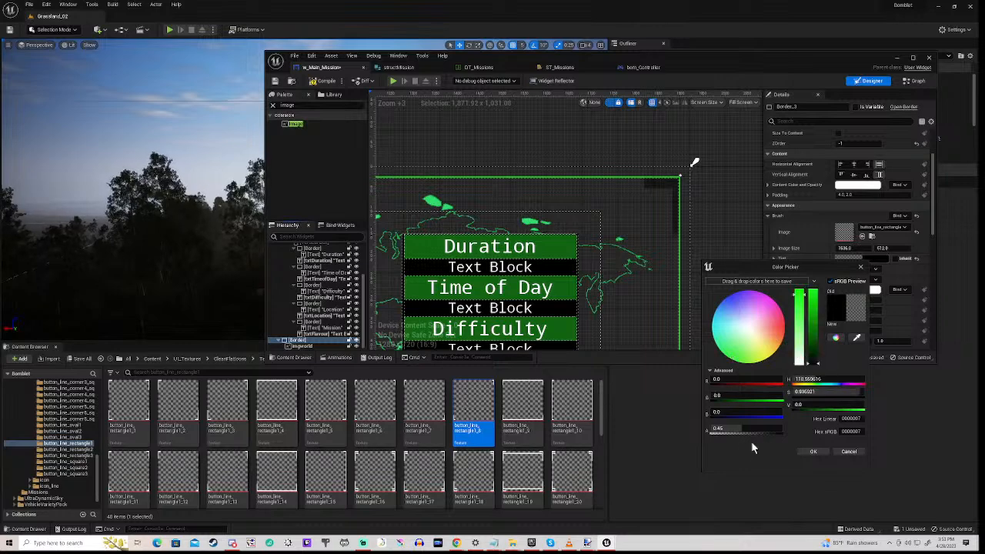
left_click(805, 451)
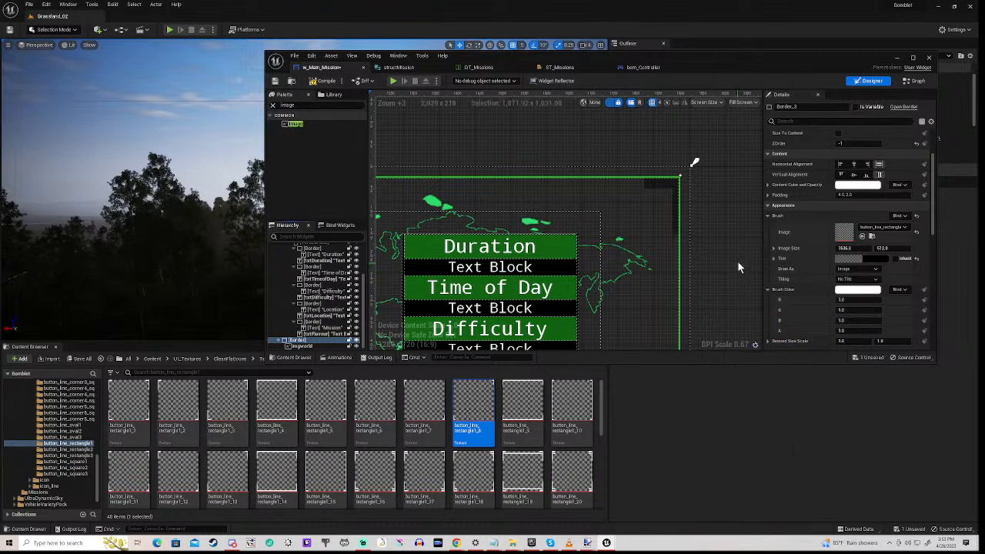
Set the border's brush tint to dark green with a color value of 0.1875.
left_click(774, 258)
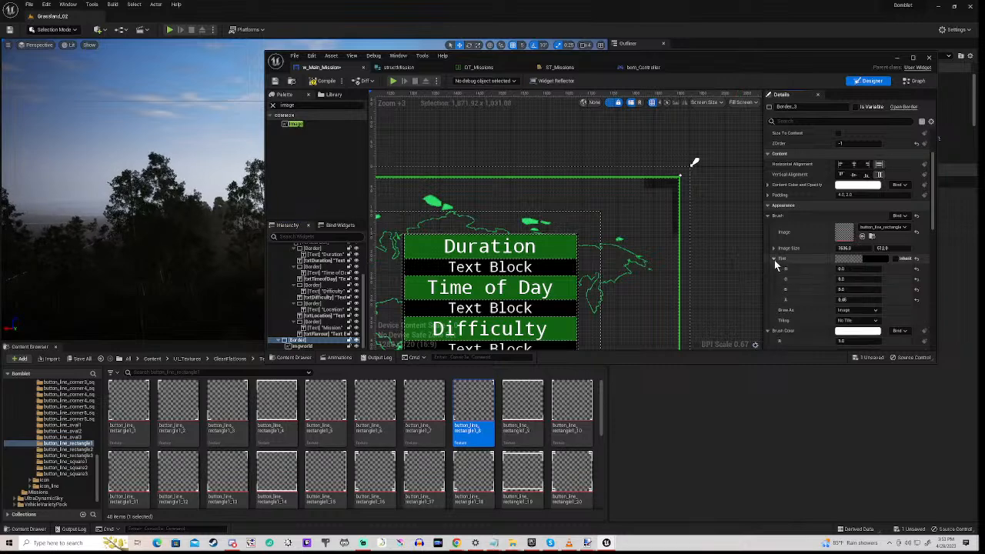
left_click(870, 258)
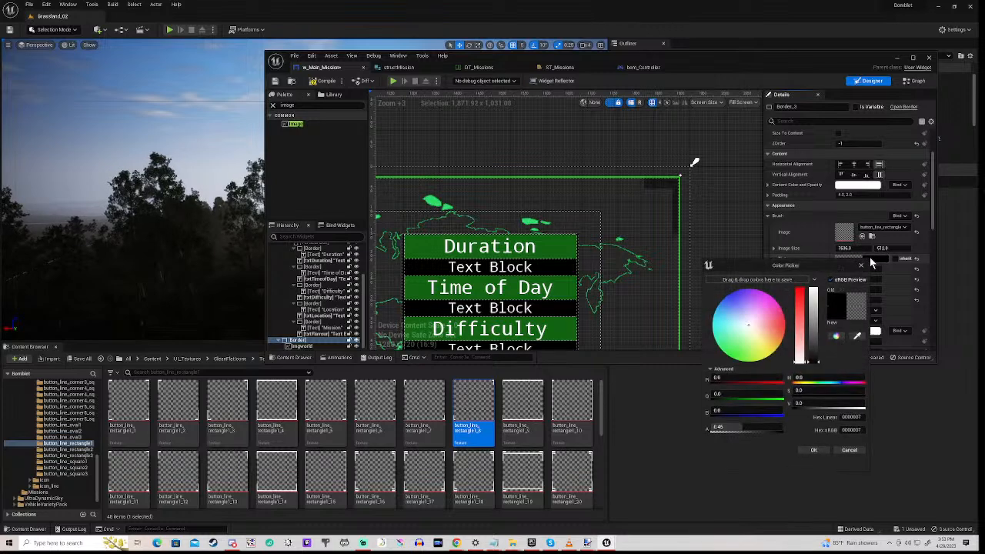
left_click(733, 362)
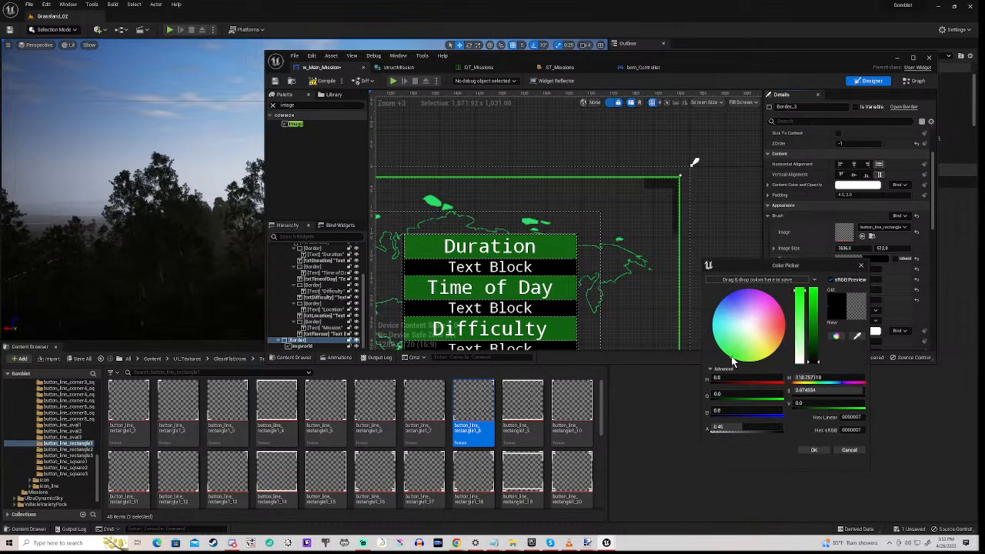
left_click_drag(816, 355, 817, 347)
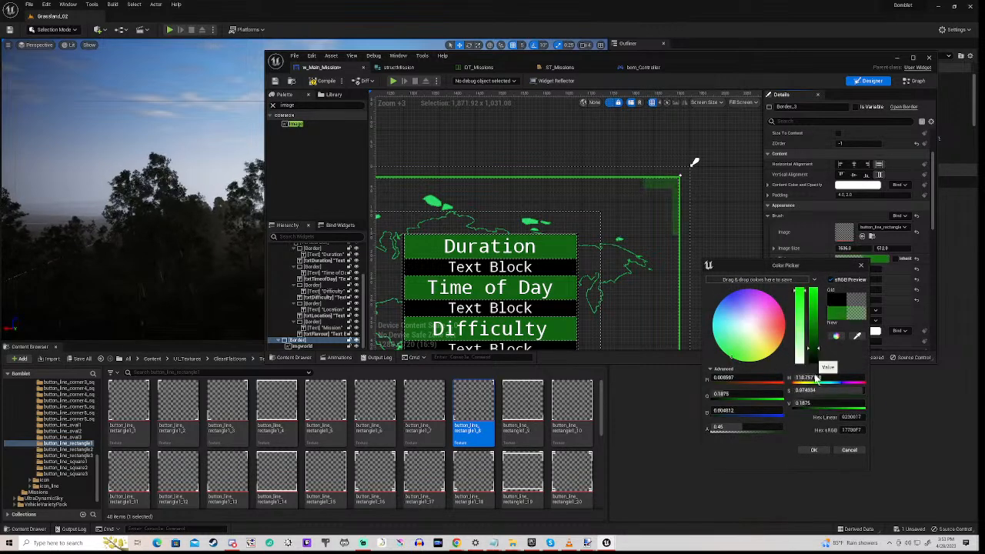
left_click(811, 450)
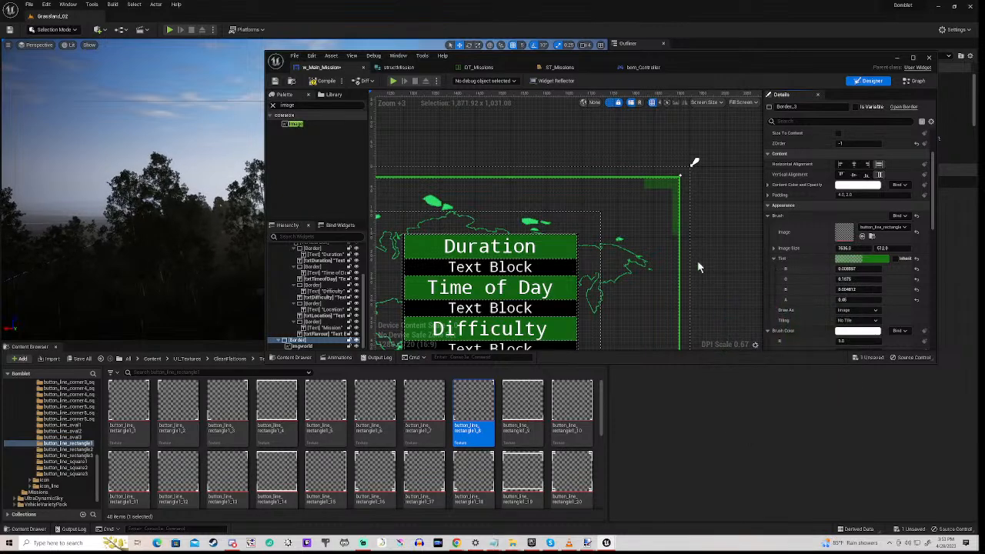
Replace the border's brush image with the button_line_rectangle1_9 texture.
scroll(681, 229, "down", 6)
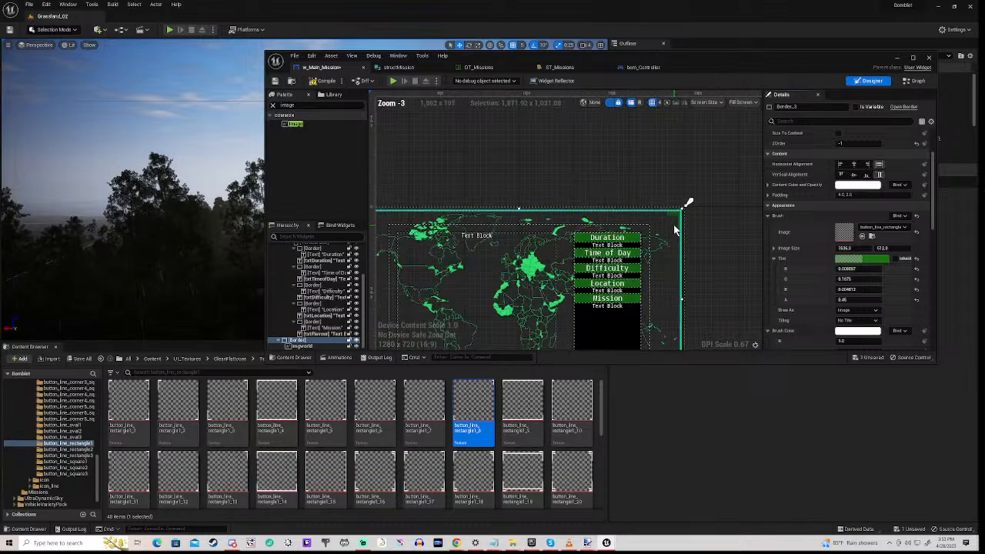
right_click_drag(456, 288, 480, 213)
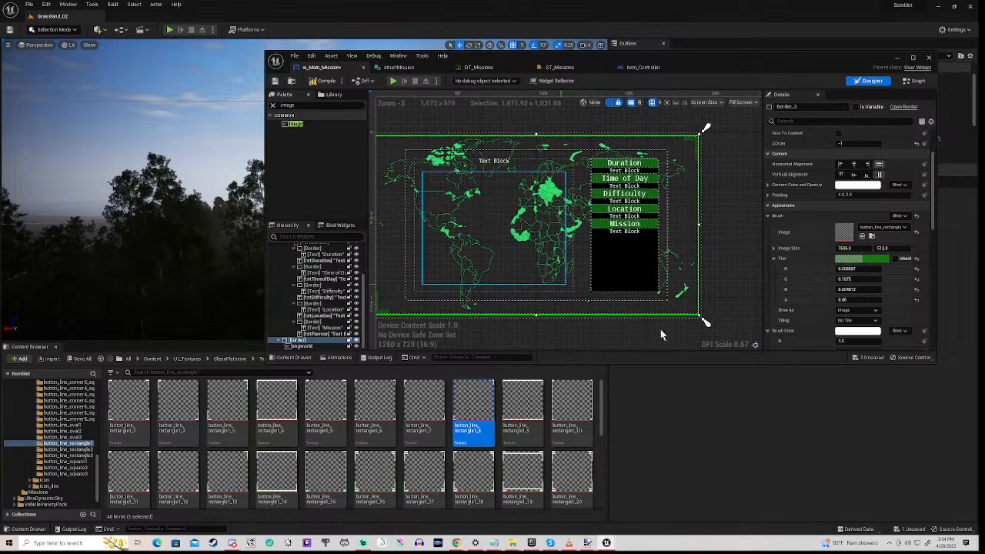
left_click_drag(523, 404, 849, 234)
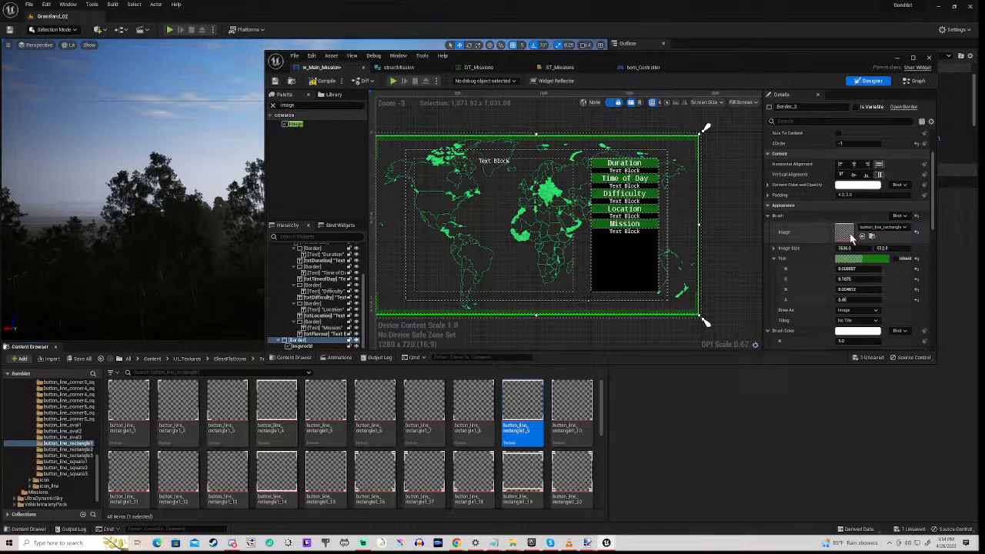
Try to assign the button_line_rectangle1_5 texture as the brush image of Image_155.
left_click(729, 226)
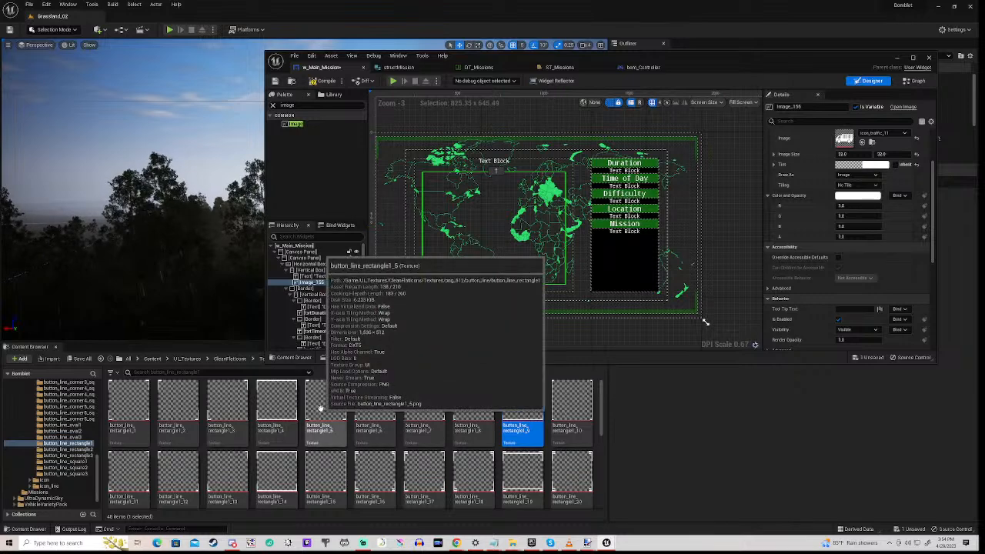
mouse_move(320, 408)
left_mouse_down()
mouse_move(670, 244)
mouse_move(839, 204)
mouse_move(846, 142)
left_mouse_up()
left_click(857, 174)
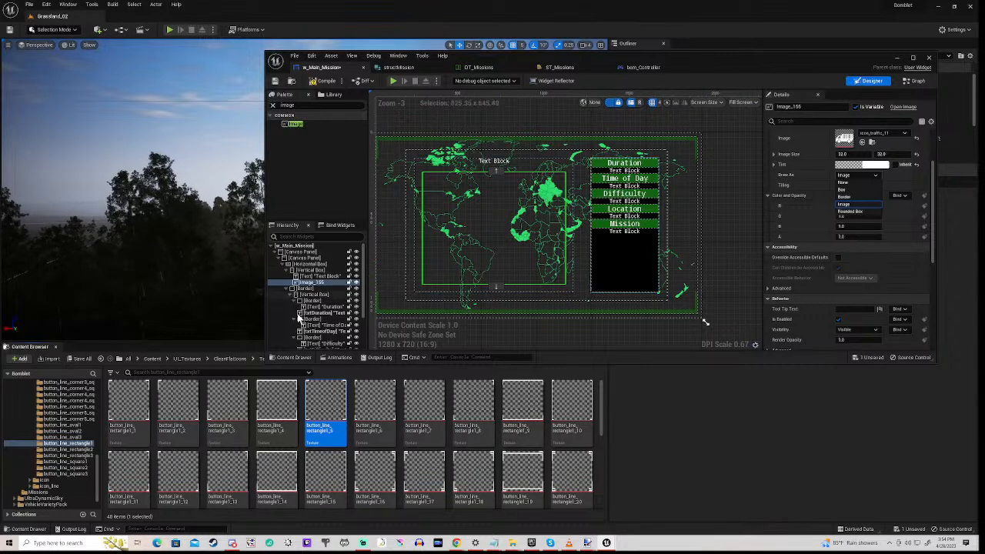
Replace the brush image of the border around imgworld with the button_line_rectangle1_15 texture.
scroll(299, 318, "down", 3)
left_click(302, 341)
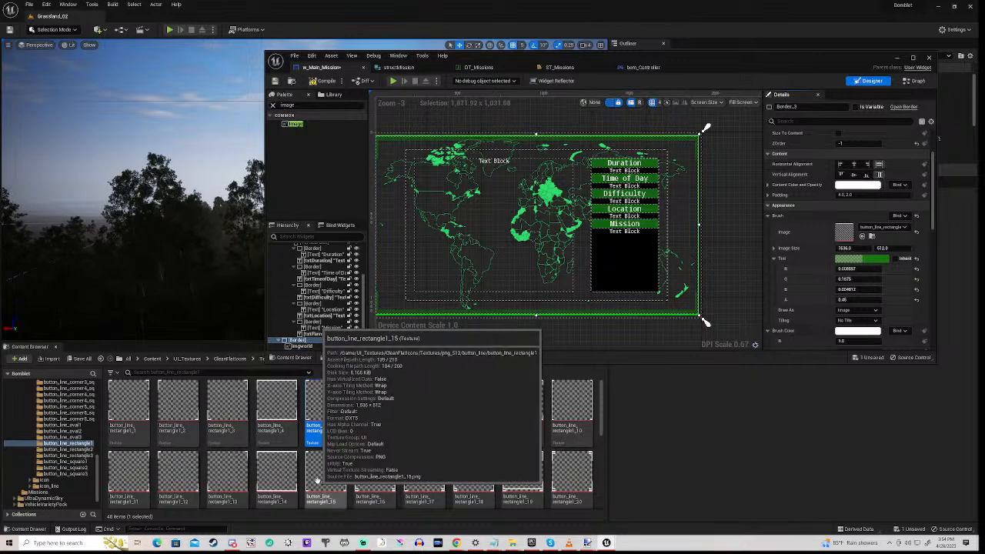
mouse_move(317, 480)
left_mouse_down()
mouse_move(839, 231)
mouse_move(846, 242)
left_mouse_up()
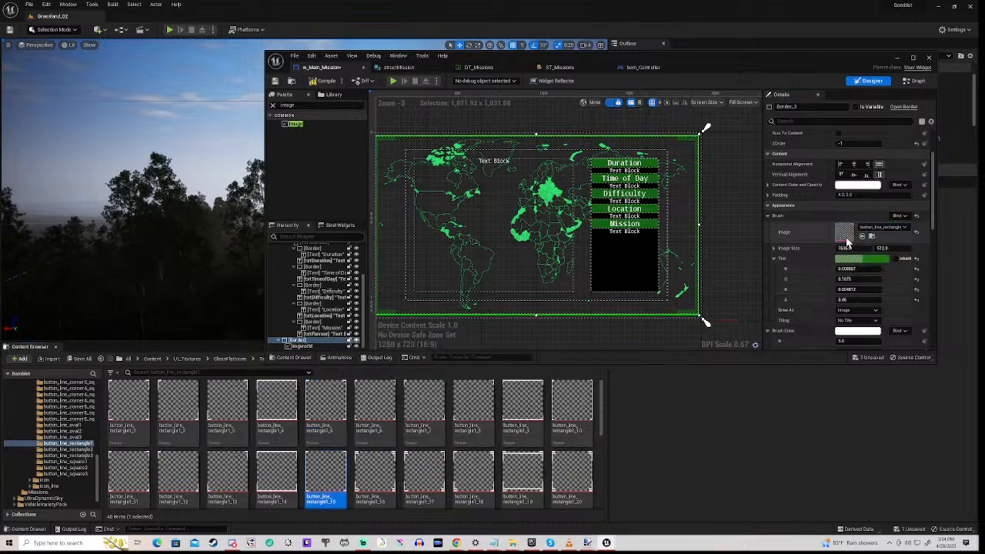
left_click(730, 226)
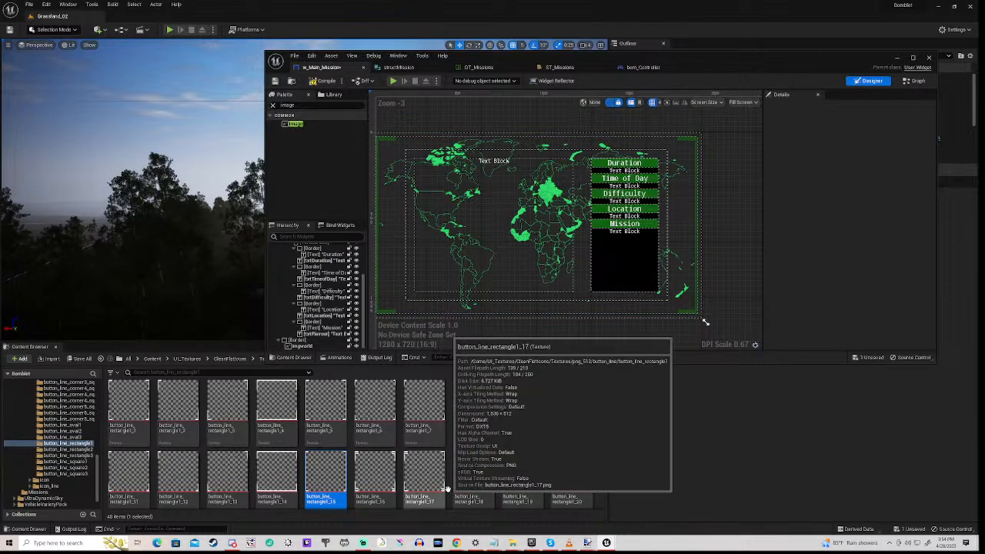
Look through the frame textures in the button_line_rectangle1 and button_line_rectangle2 folders for another border design.
scroll(214, 462, "down", 3)
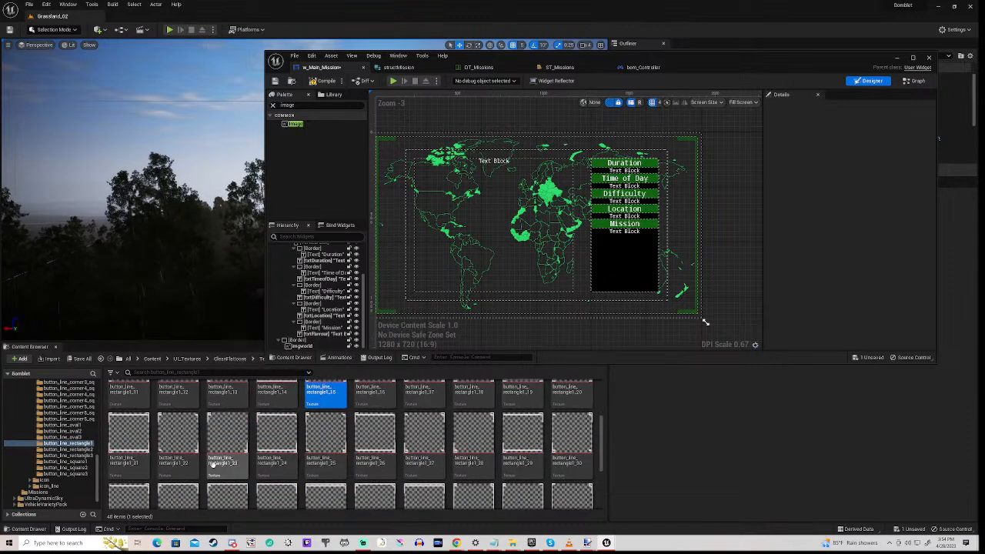
scroll(403, 479, "down", 2)
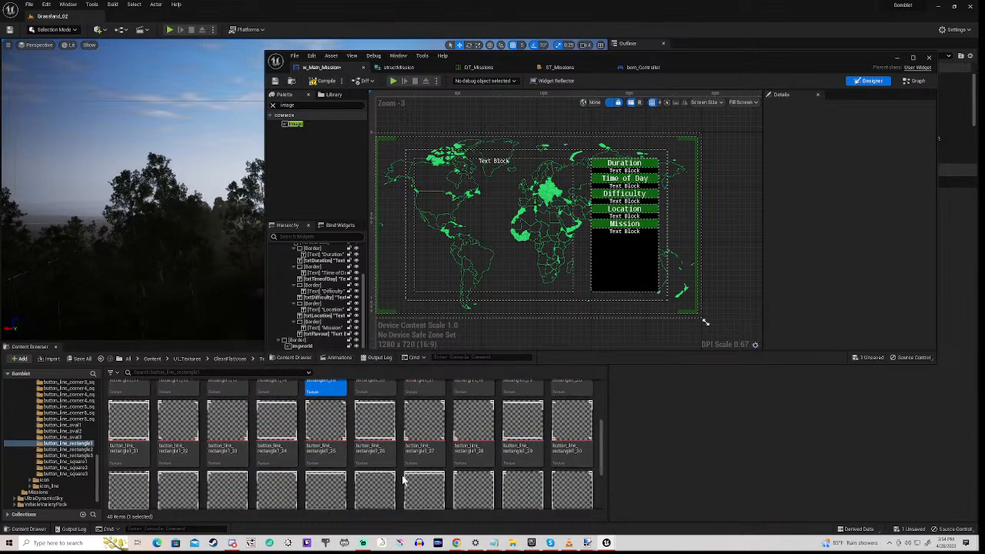
scroll(401, 479, "down", 3)
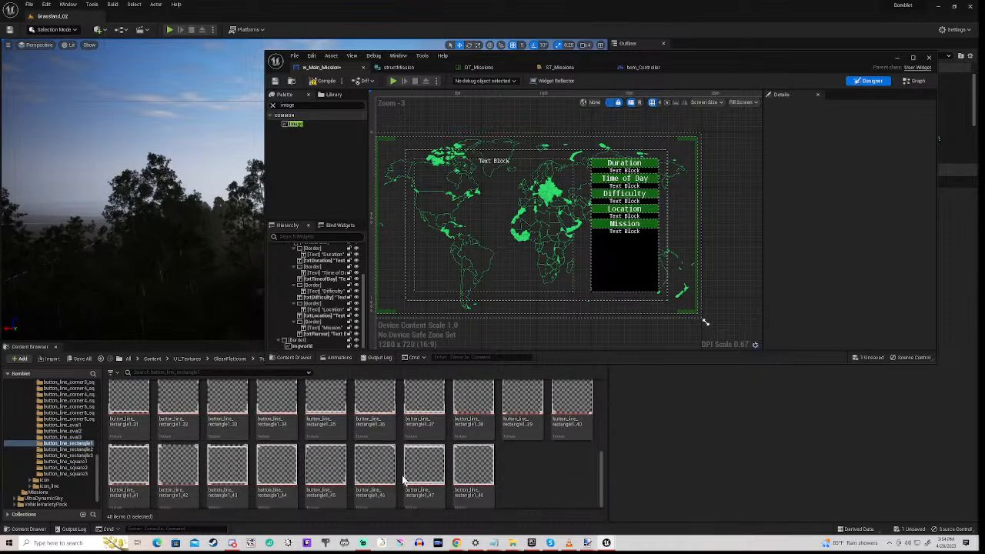
left_click(66, 451)
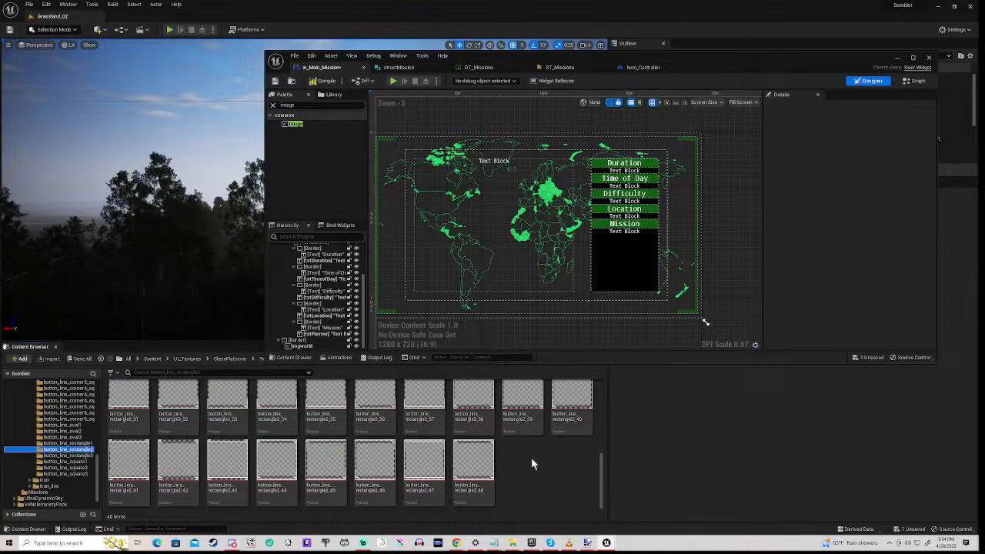
scroll(531, 464, "up", 4)
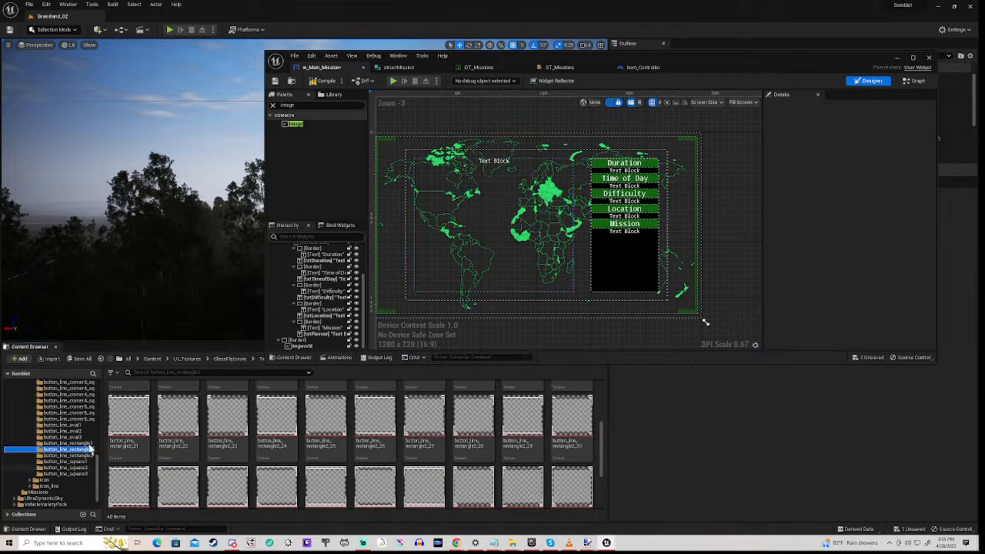
Clear the brush image of the border around imgworld and set its brush tint to black with a color value of 0.
left_click(300, 341)
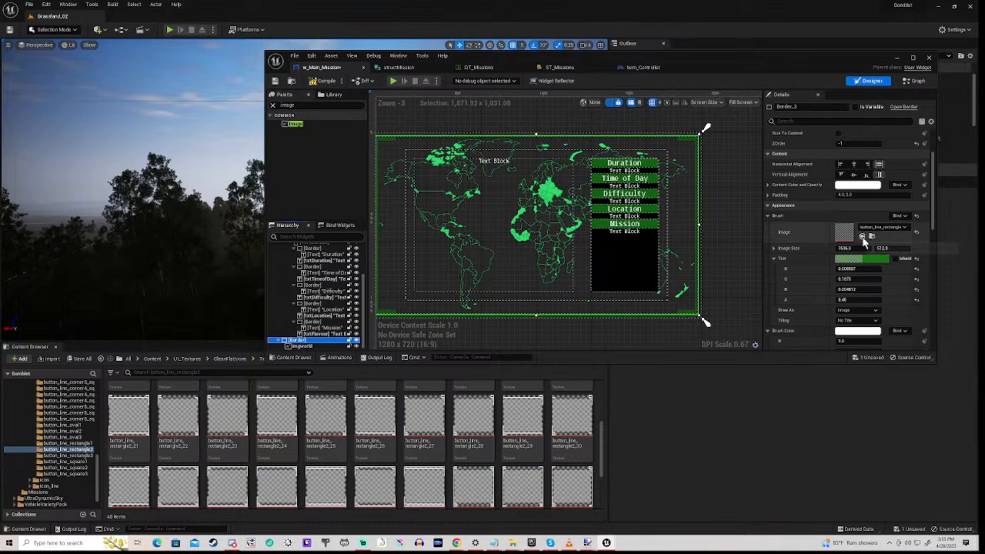
left_click(916, 233)
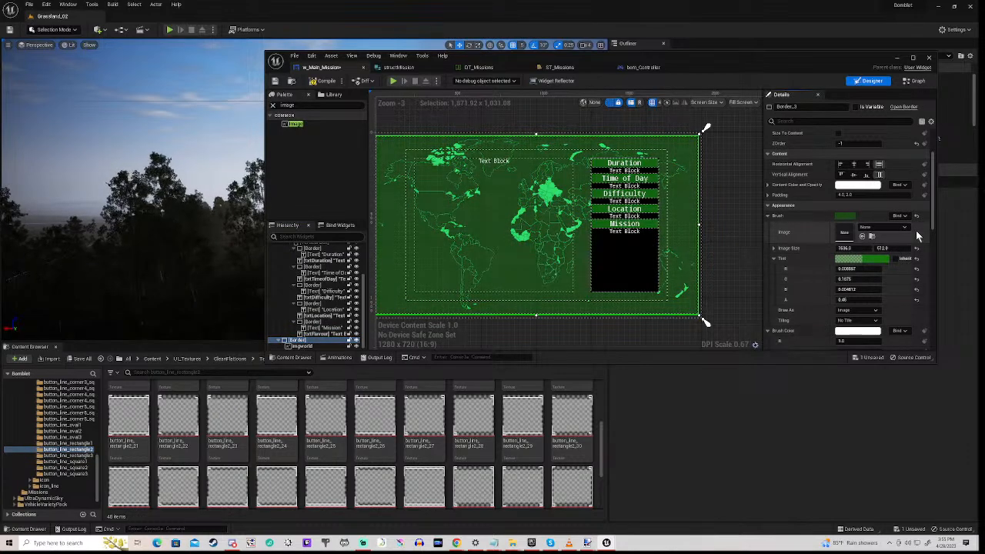
left_click(871, 260)
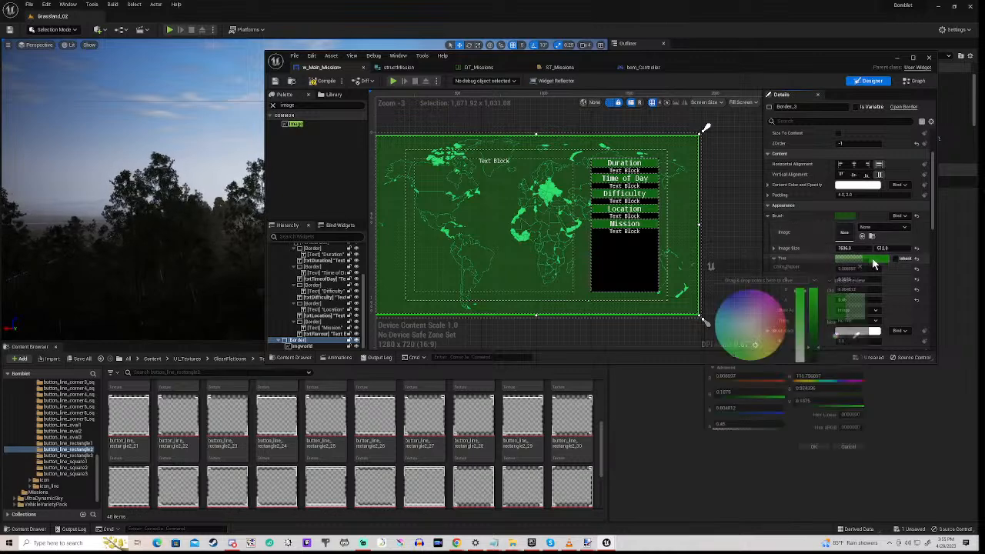
left_click(818, 370)
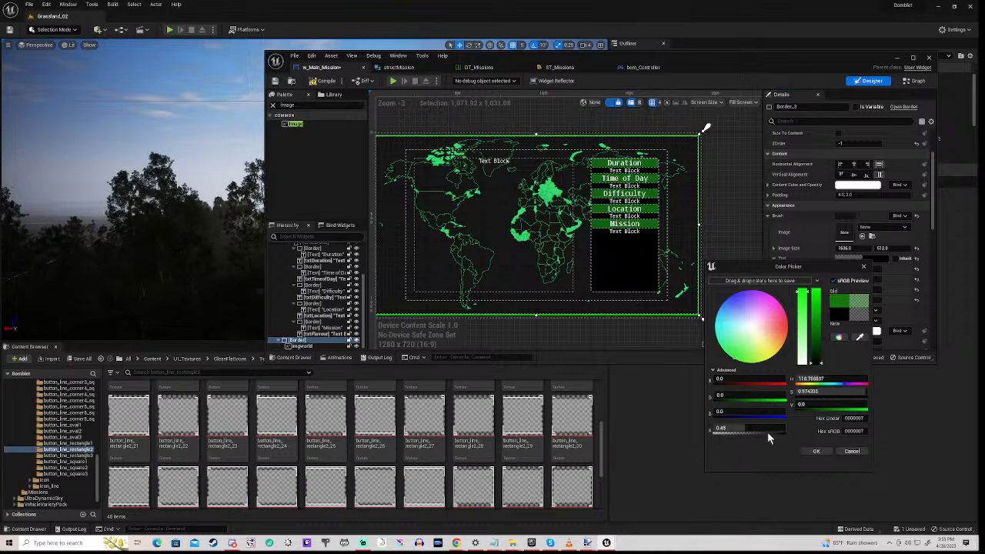
left_click(816, 451)
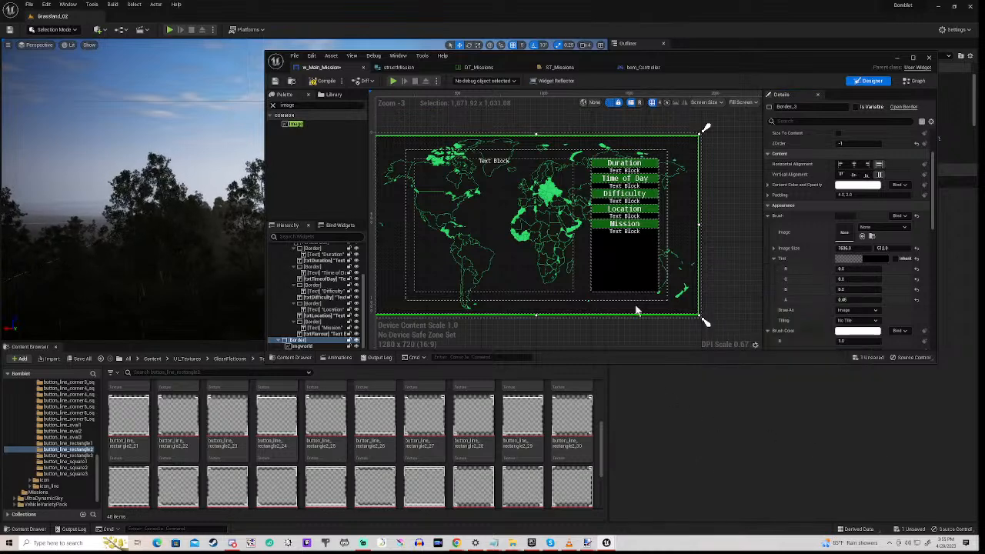
Compile and save the w_Main_Mission widget and review the whole map layout in the designer.
left_click(324, 81)
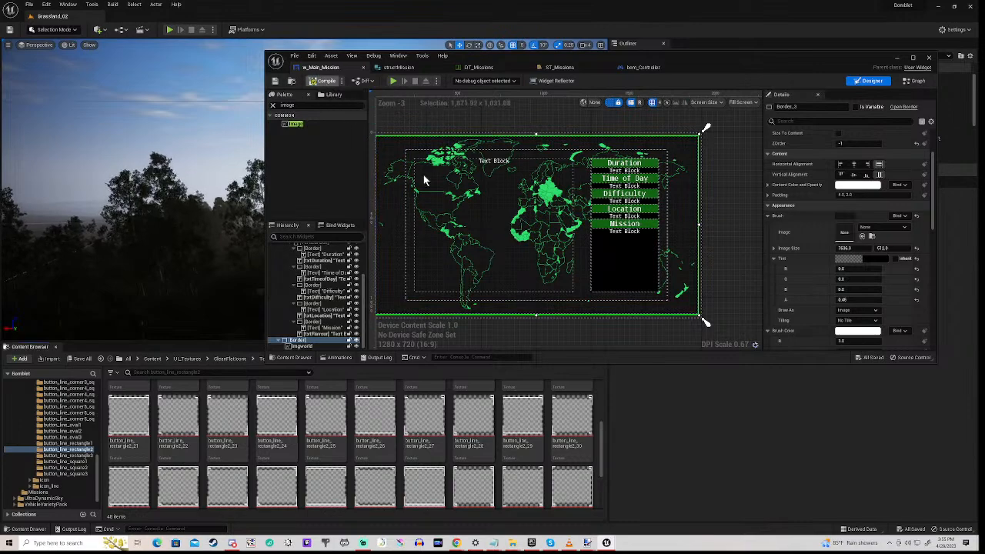
scroll(499, 216, "down", 4)
scroll(439, 197, "up", 4)
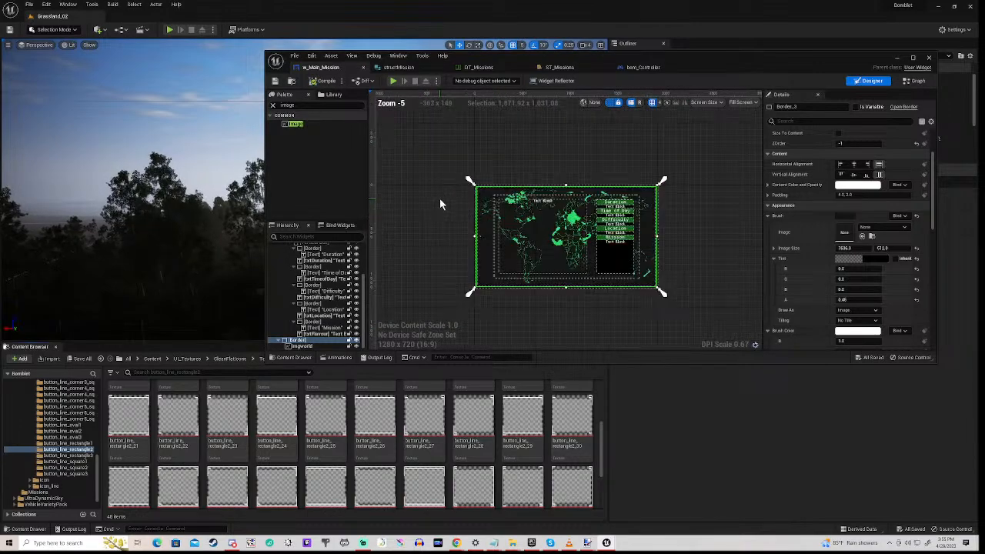
scroll(440, 197, "down", 1)
scroll(439, 198, "down", 1)
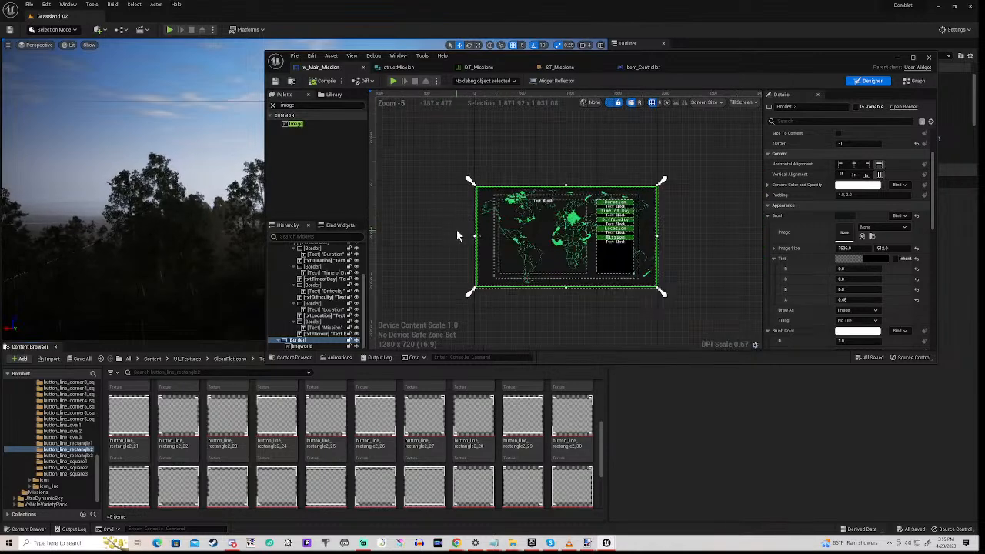
scroll(457, 230, "up", 1)
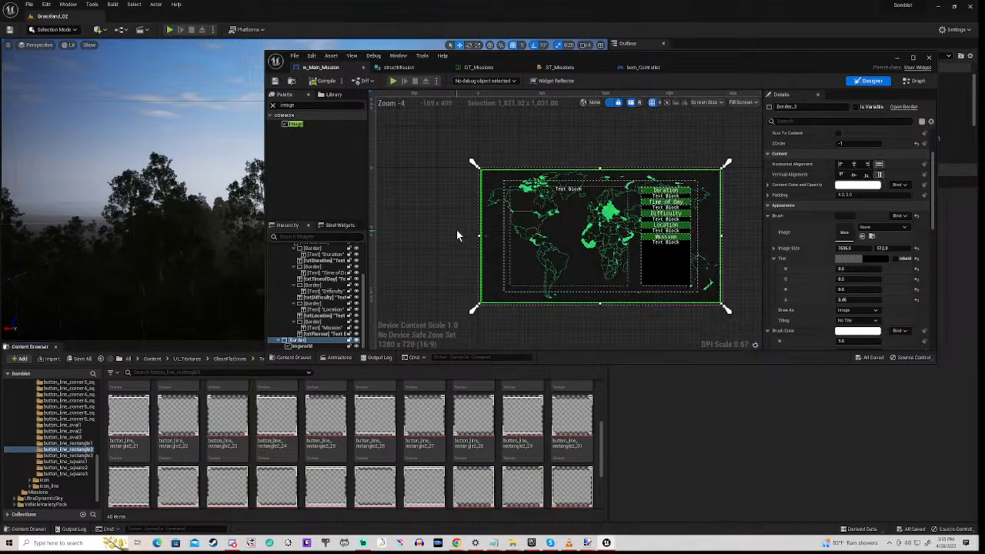
right_click_drag(456, 230, 417, 227)
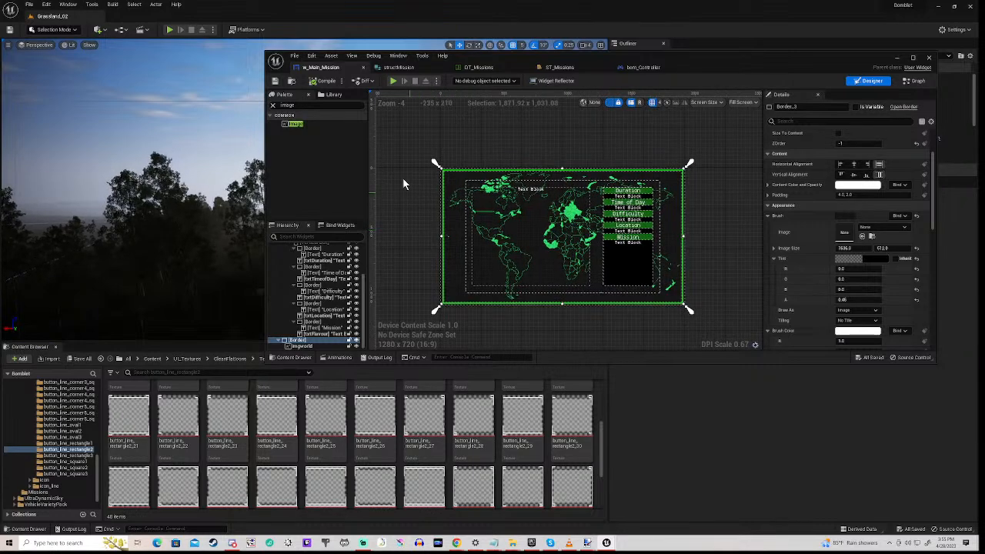
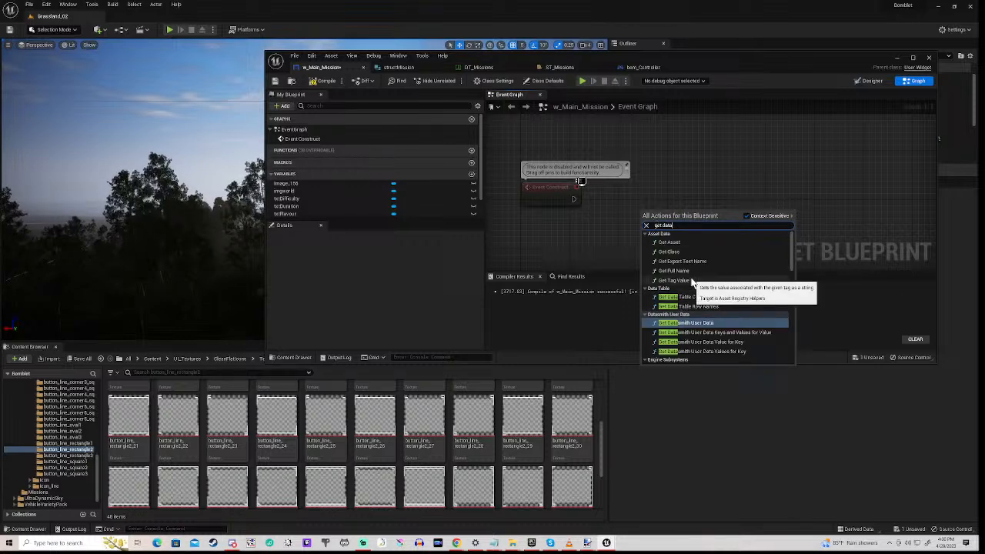
Add a Get Data Table Row node using the DT_Missions table and connect Event Construct to its execution input.
type("tab")
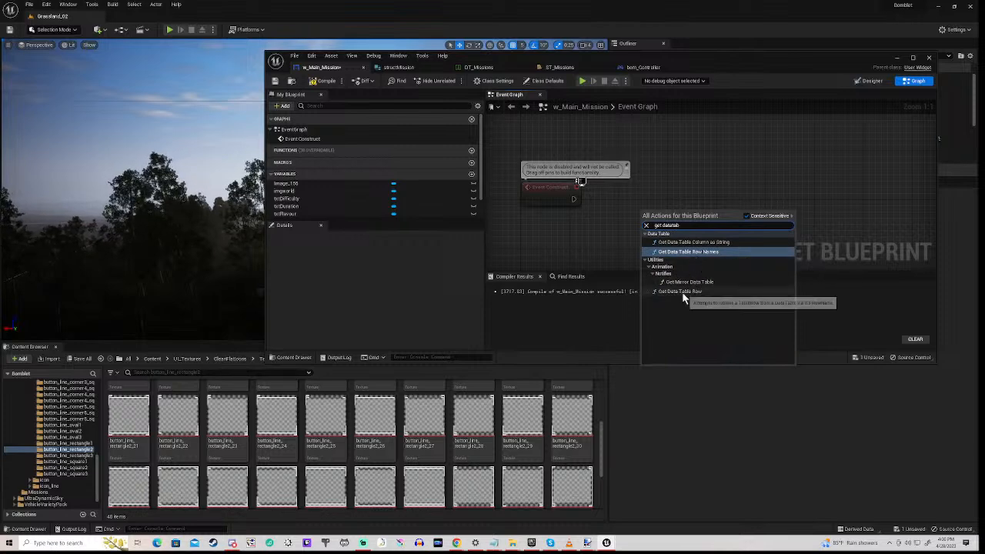
left_click(682, 292)
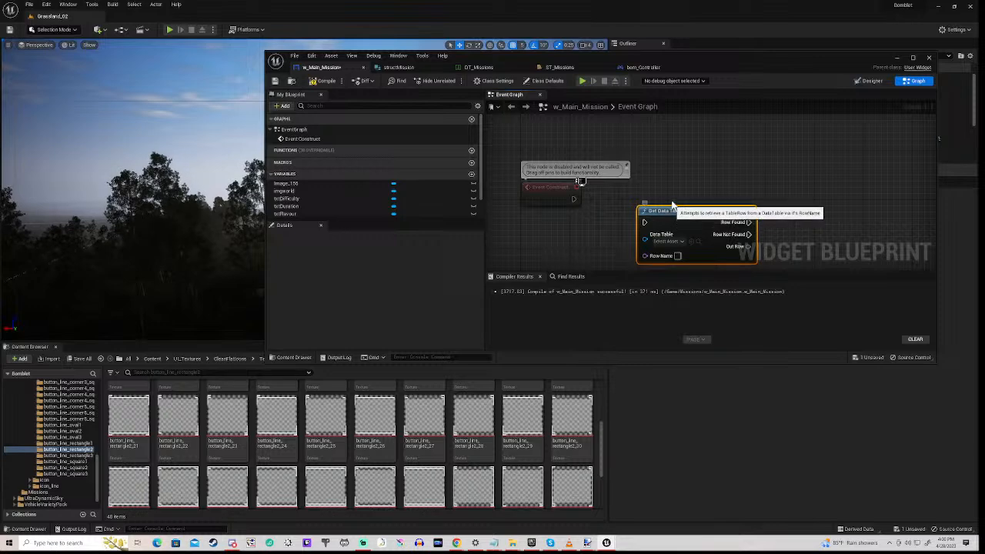
left_click_drag(674, 215, 667, 190)
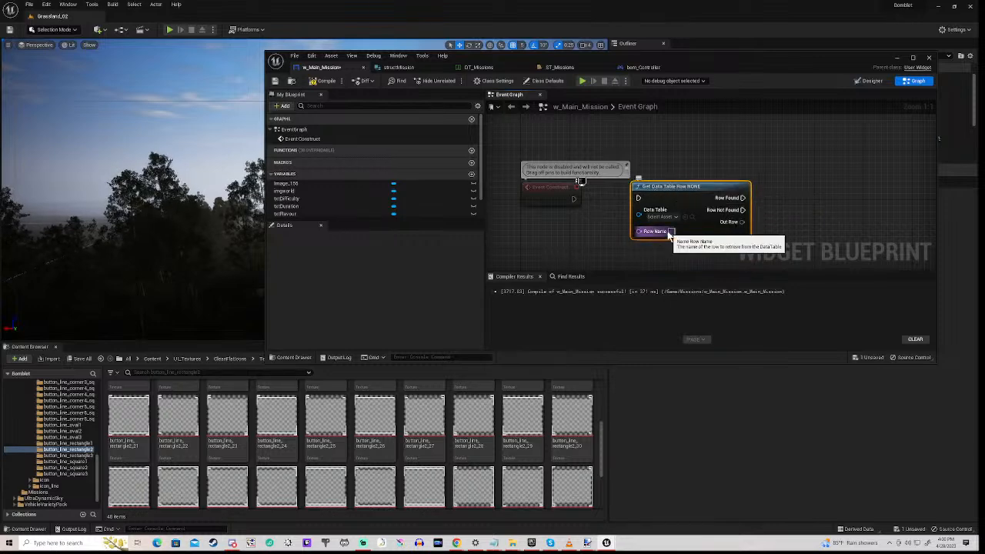
left_click(667, 221)
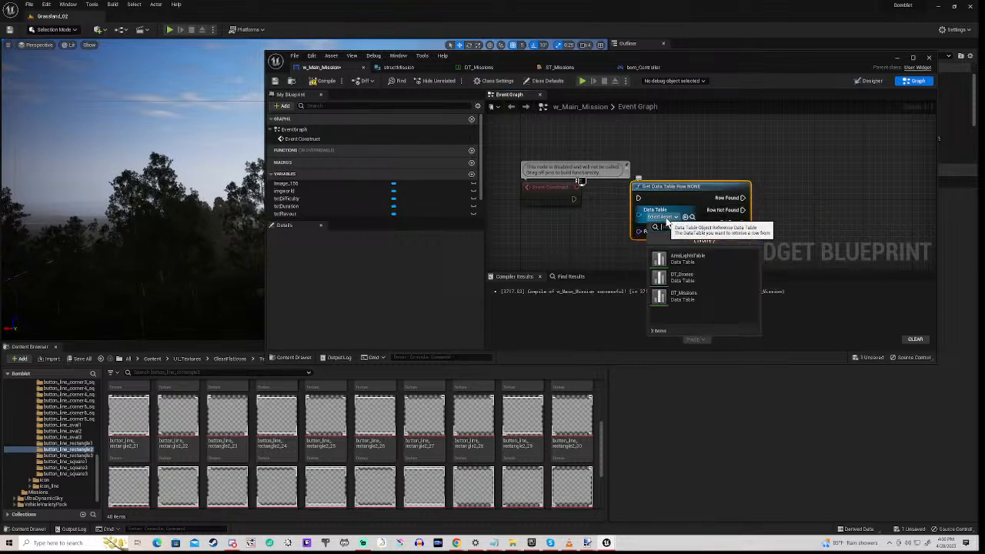
left_click(681, 296)
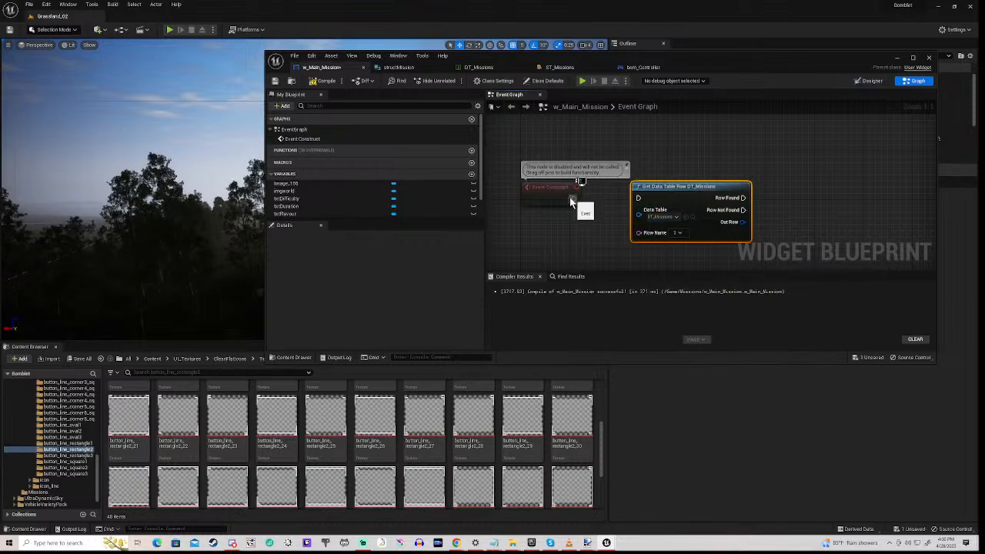
left_click_drag(572, 199, 638, 198)
scroll(604, 230, "down", 2)
right_click_drag(566, 236, 525, 203)
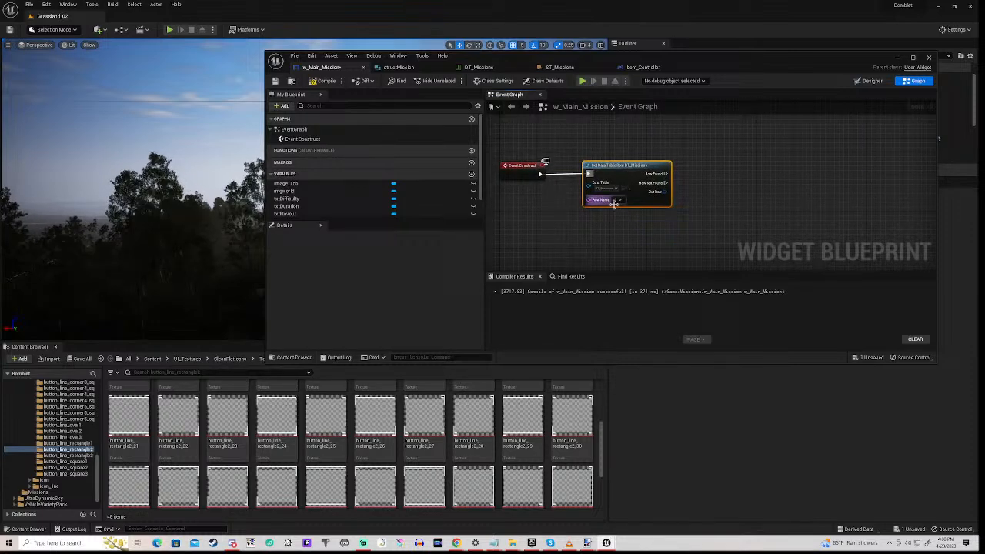
Add a new variable named MissionDetails to the w_Main_Mission widget blueprint.
scroll(444, 186, "down", 2)
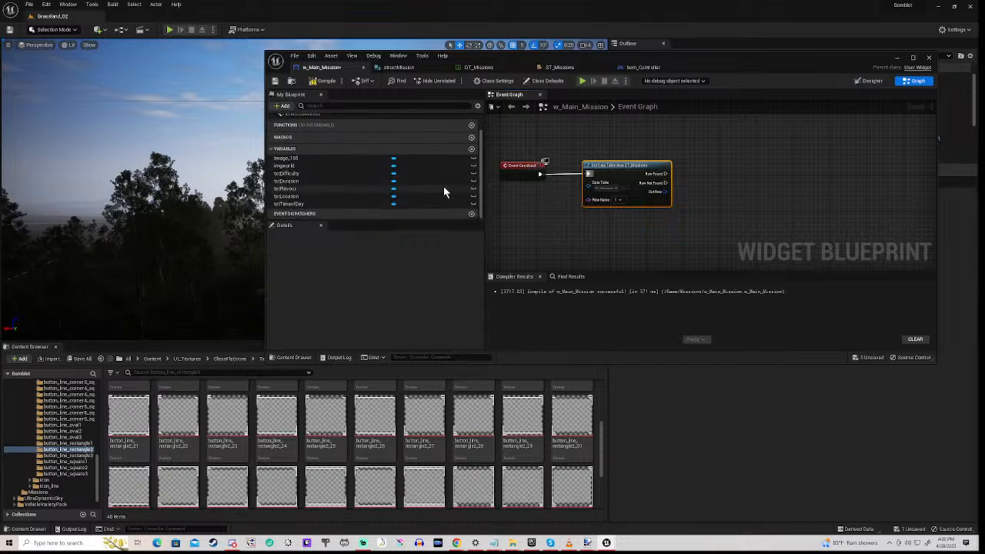
left_click(472, 151)
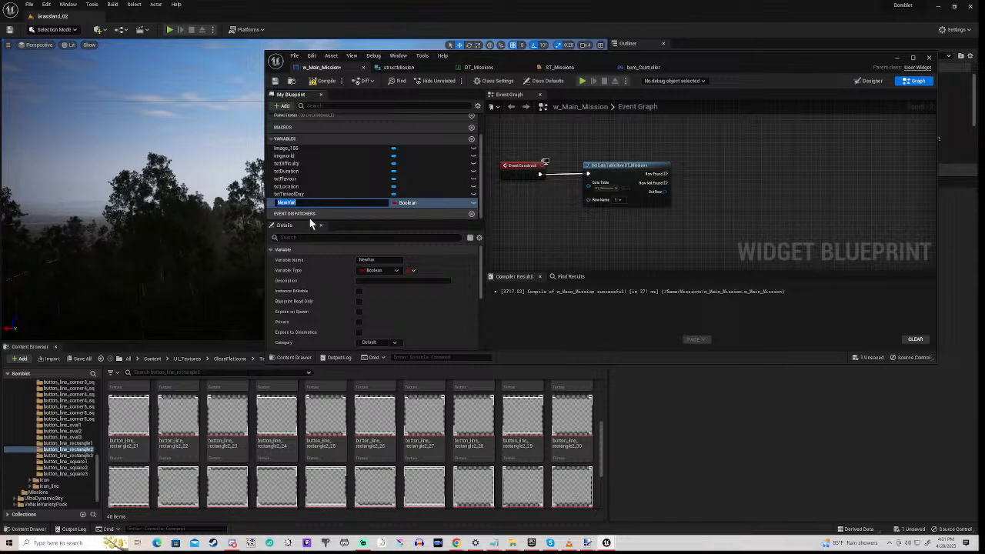
type("MissionOrd")
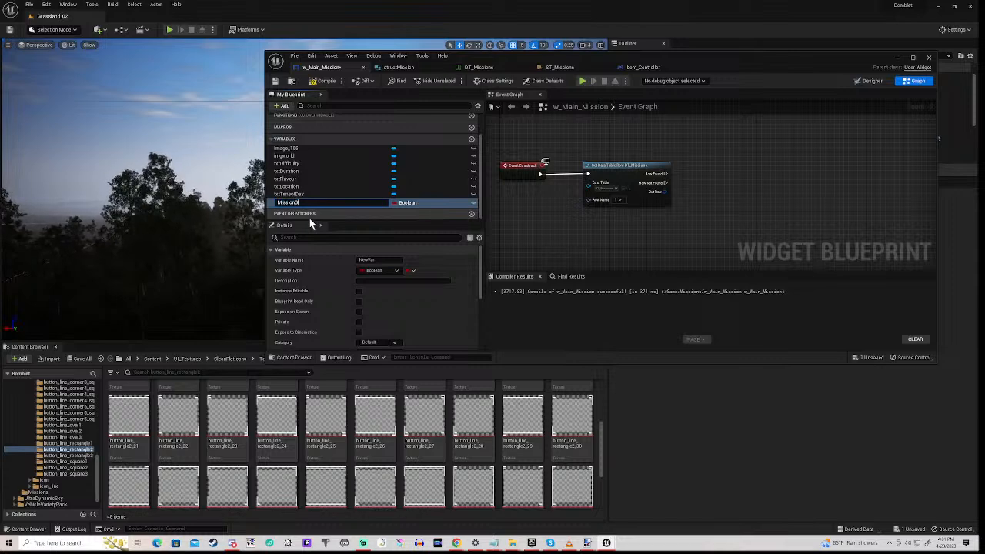
type("tails")
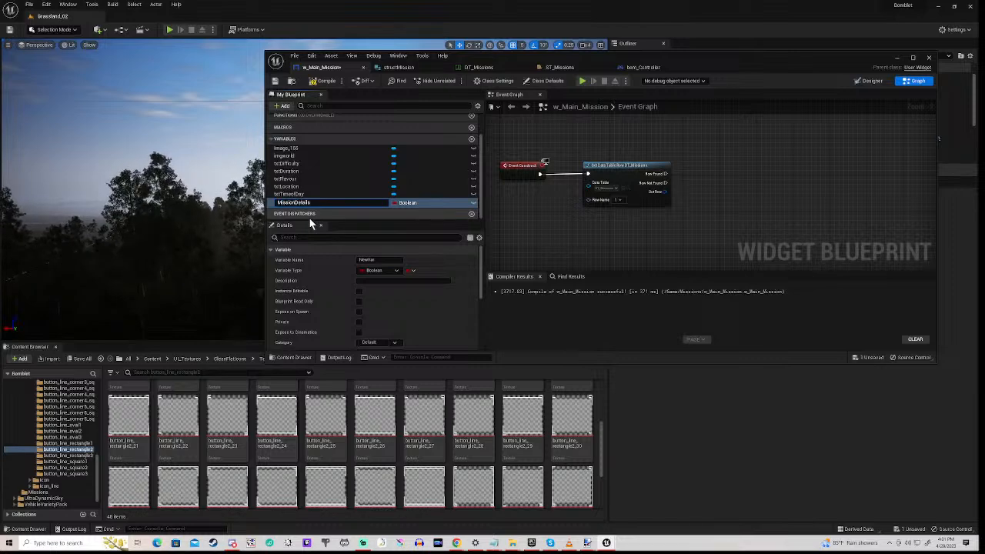
key("Return")
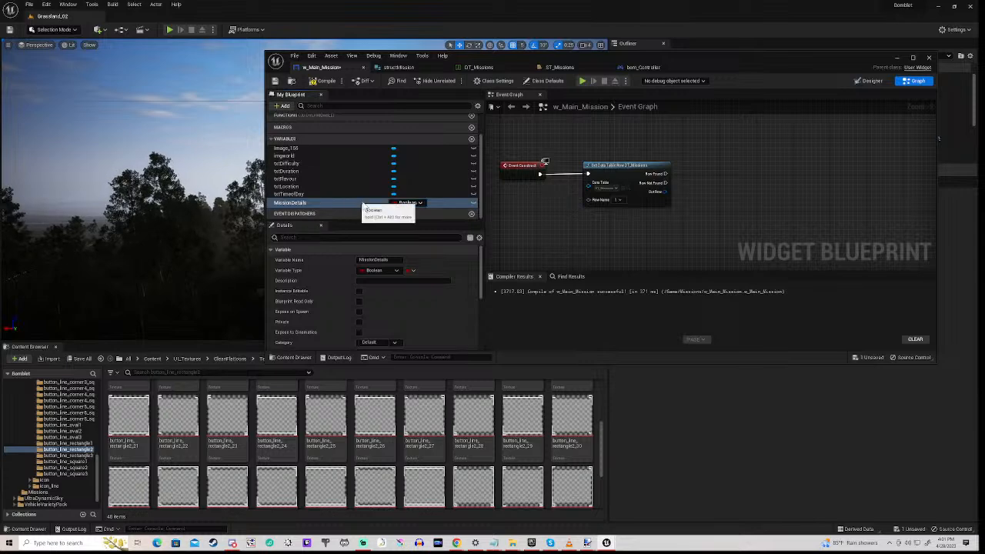
Change the MissionDetails variable's type to the Struct Mission structure.
left_click(408, 203)
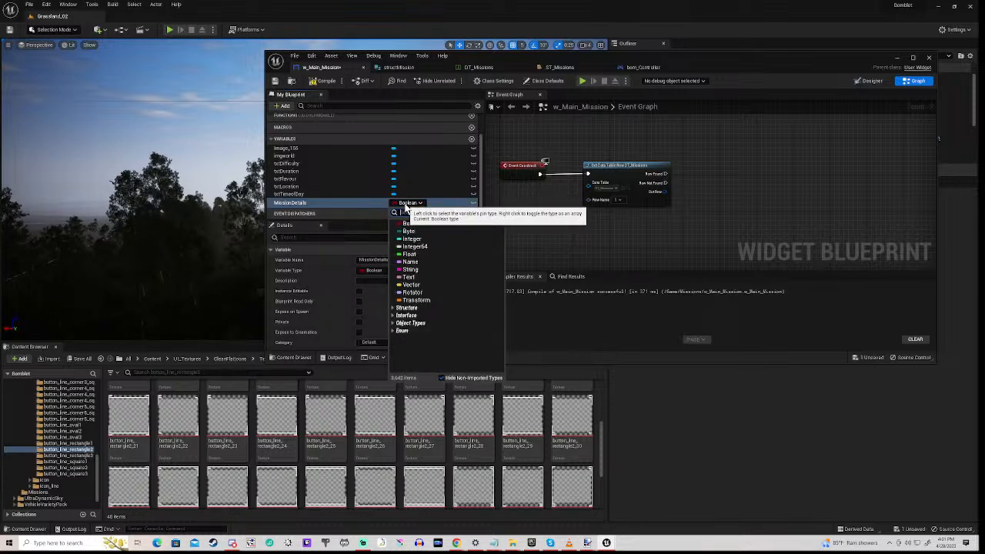
type("struct")
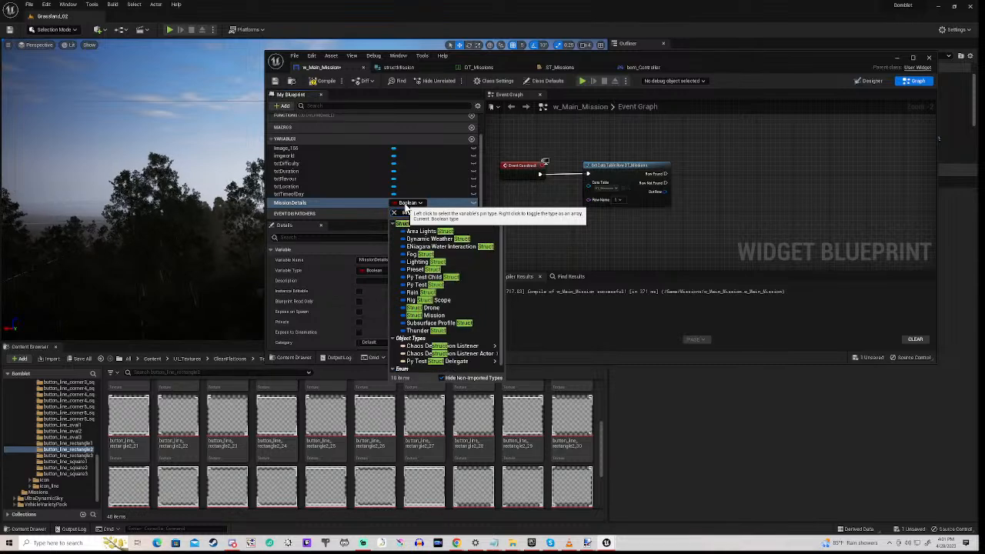
type("m")
key("Return")
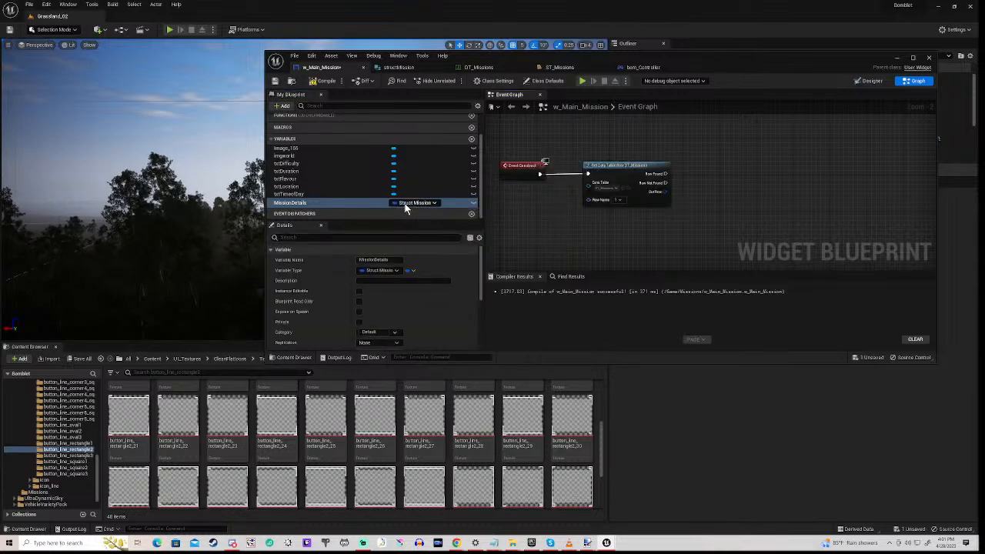
Make the MissionDetails variable instance editable and expose it on spawn.
right_click_drag(608, 211, 576, 215)
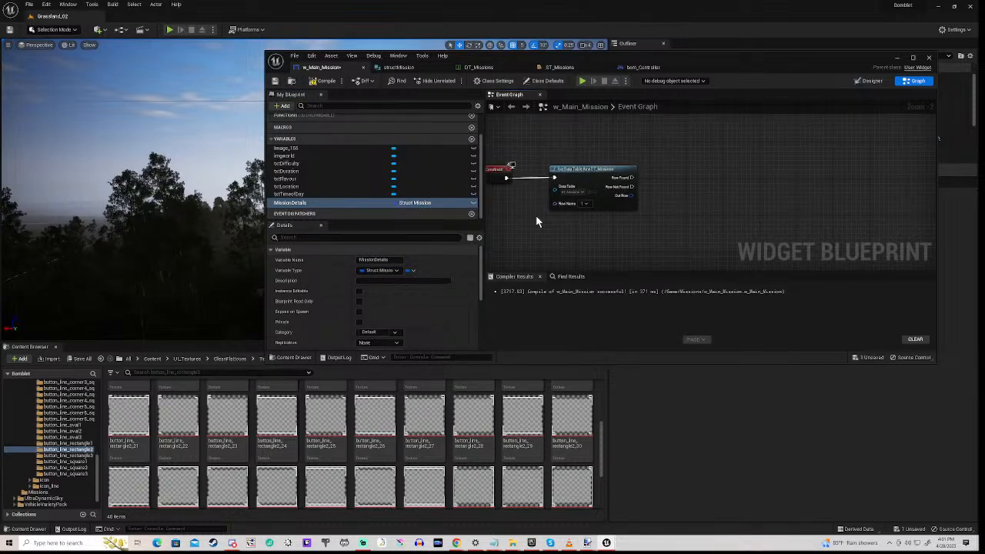
left_click(359, 291)
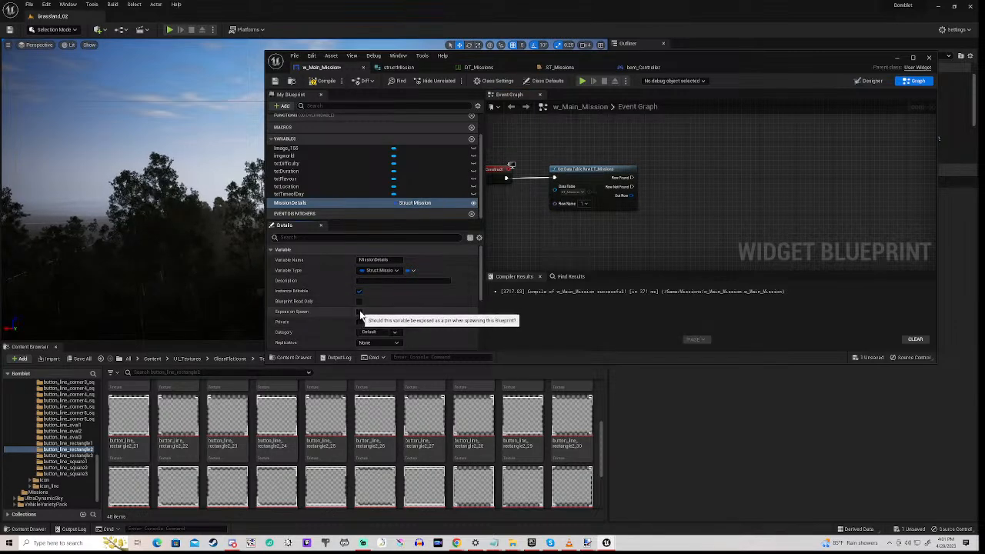
left_click(359, 312)
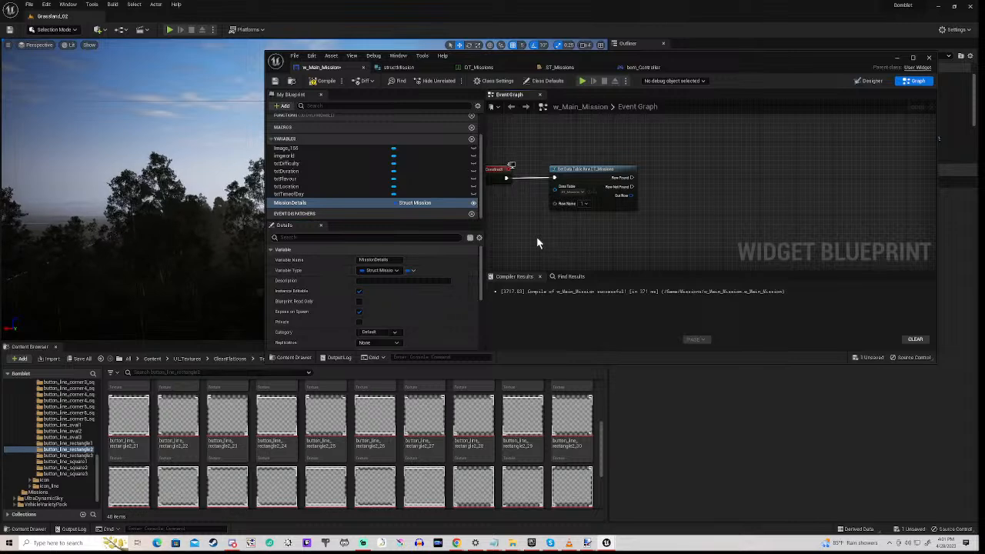
Add a Set MissionDetails node and connect the Get Data Table Row node's Row Found and Out Row outputs to it.
right_click_drag(540, 229, 559, 242)
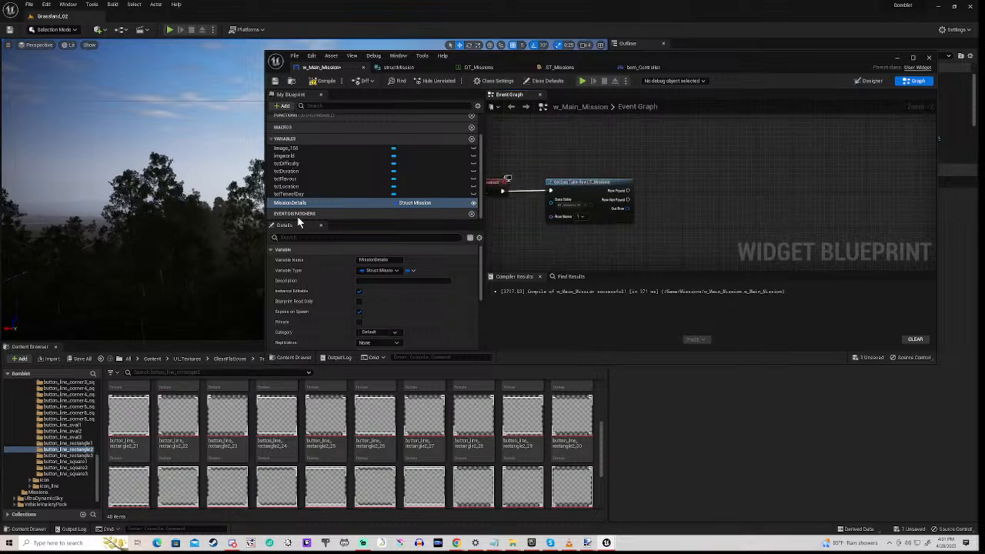
left_click_drag(300, 202, 716, 228)
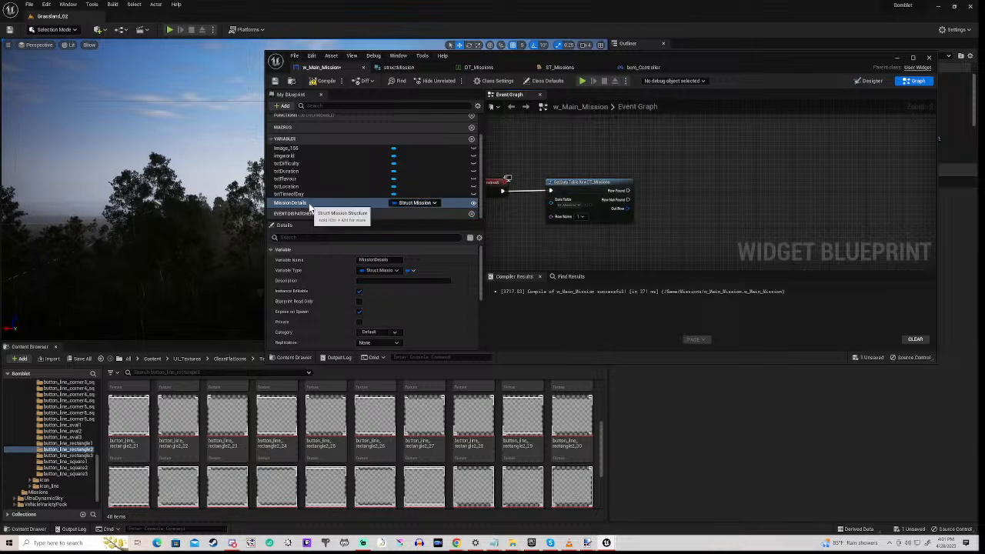
left_click_drag(308, 202, 681, 220)
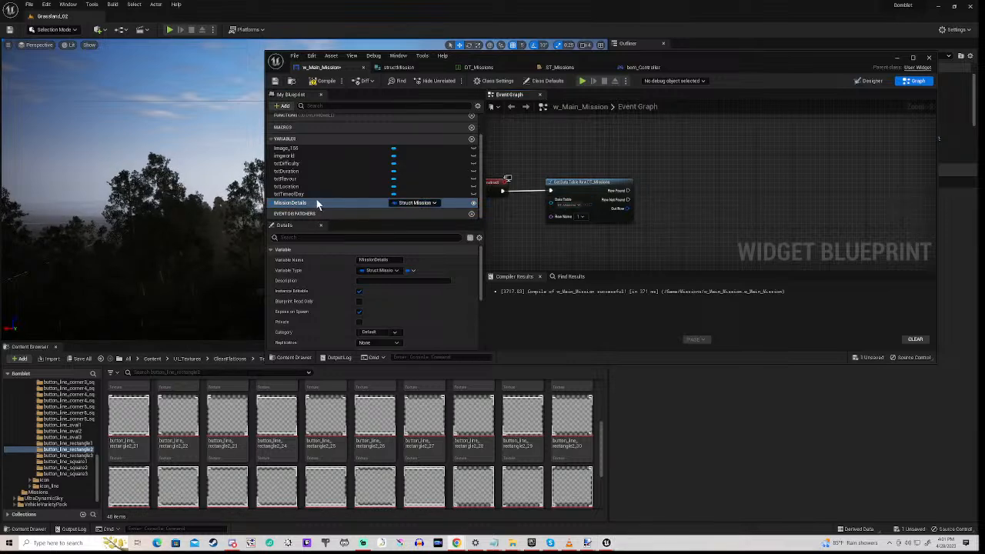
left_click_drag(315, 211, 715, 224)
left_click(719, 246)
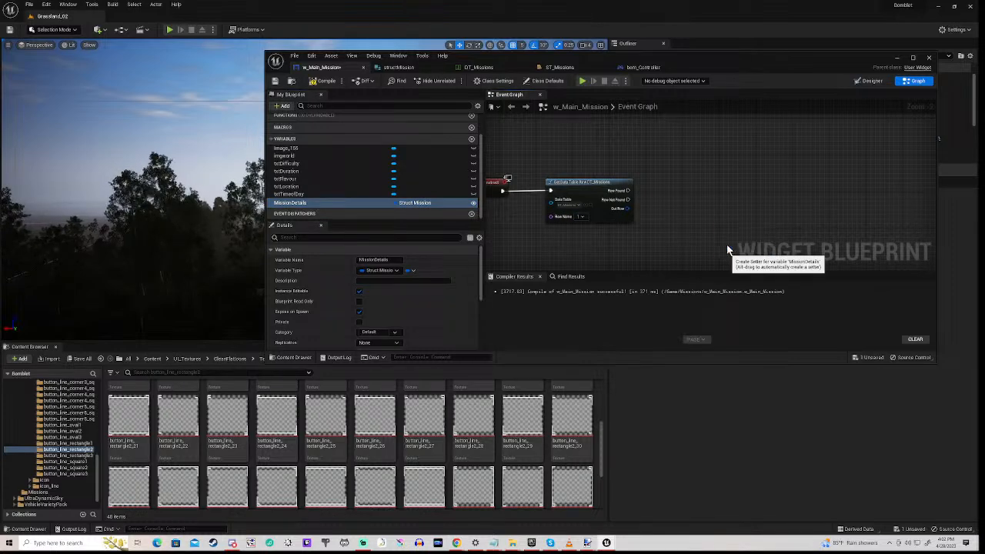
left_click_drag(731, 228, 694, 192)
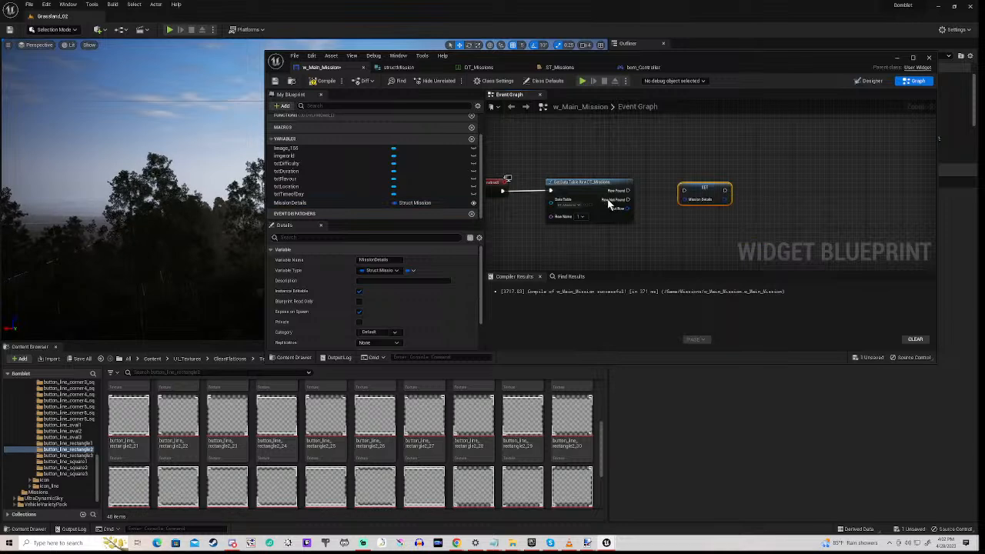
left_click_drag(619, 190, 685, 192)
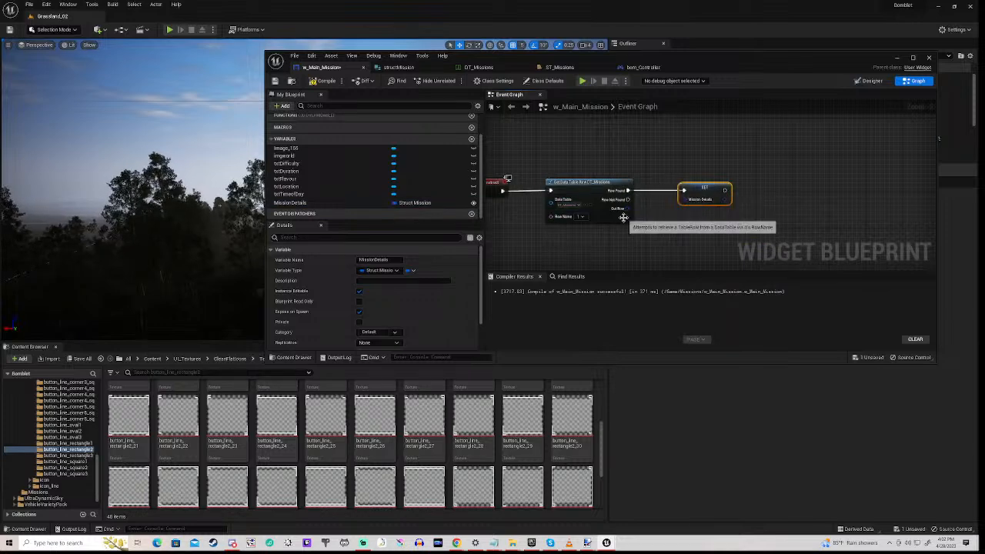
left_click_drag(628, 209, 686, 202)
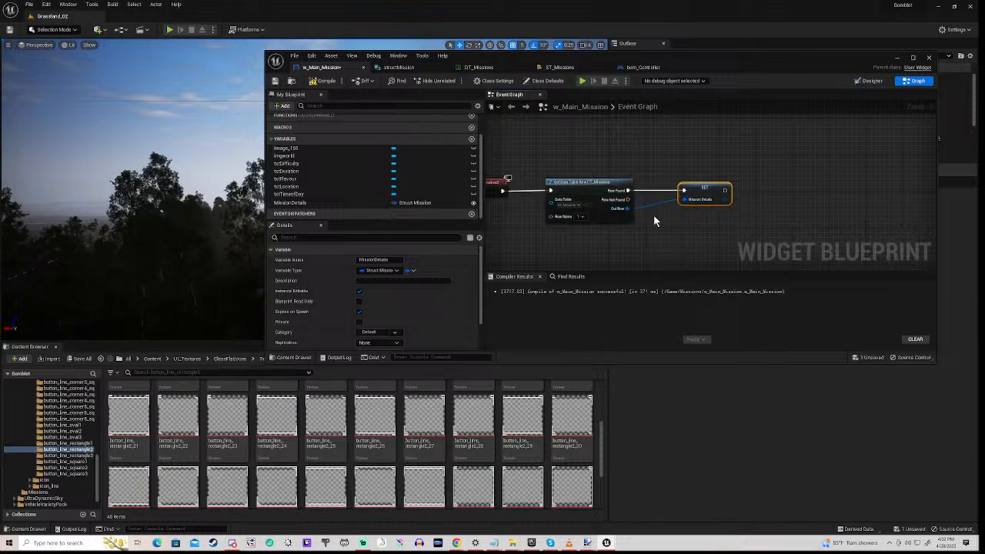
Add a custom event named FillWidget in free space below the Event Construct chain.
scroll(653, 216, "down", 3)
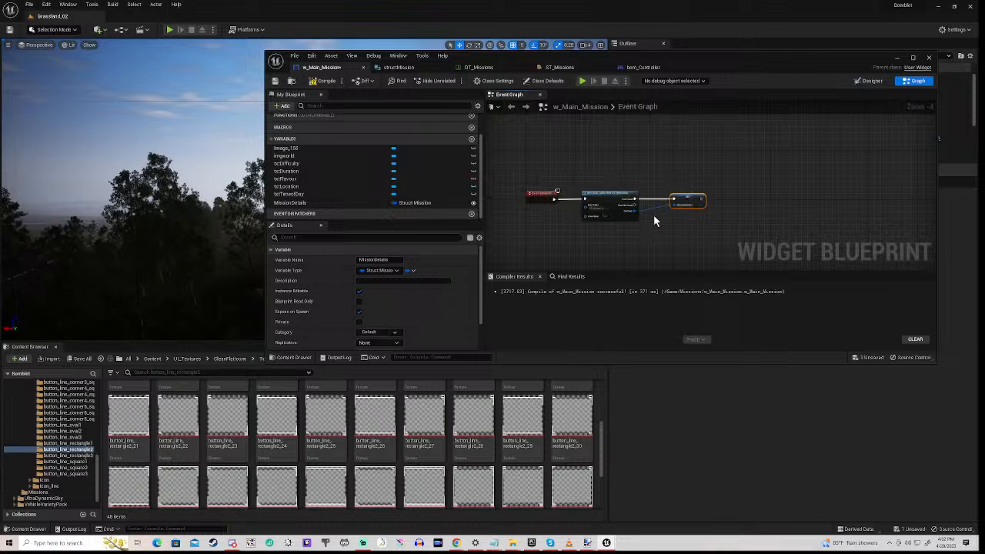
right_click_drag(570, 231, 590, 198)
right_click(549, 220)
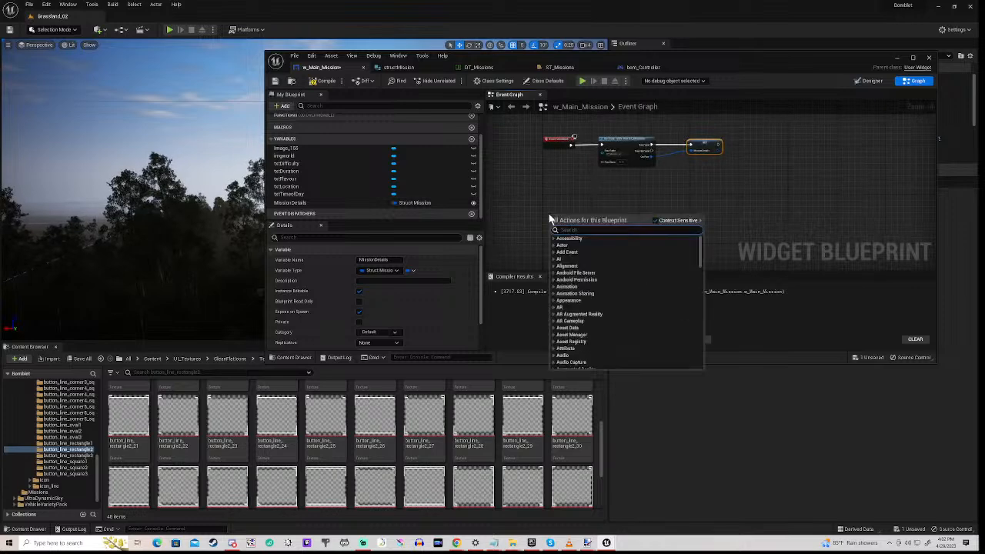
type("cre")
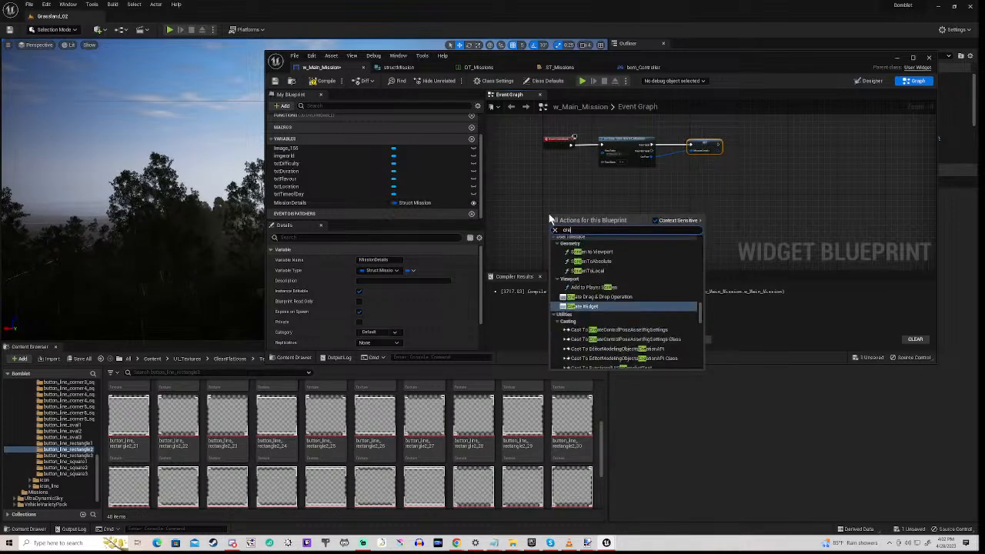
key("BackSpace")
key("BackSpace")
key("BackSpace")
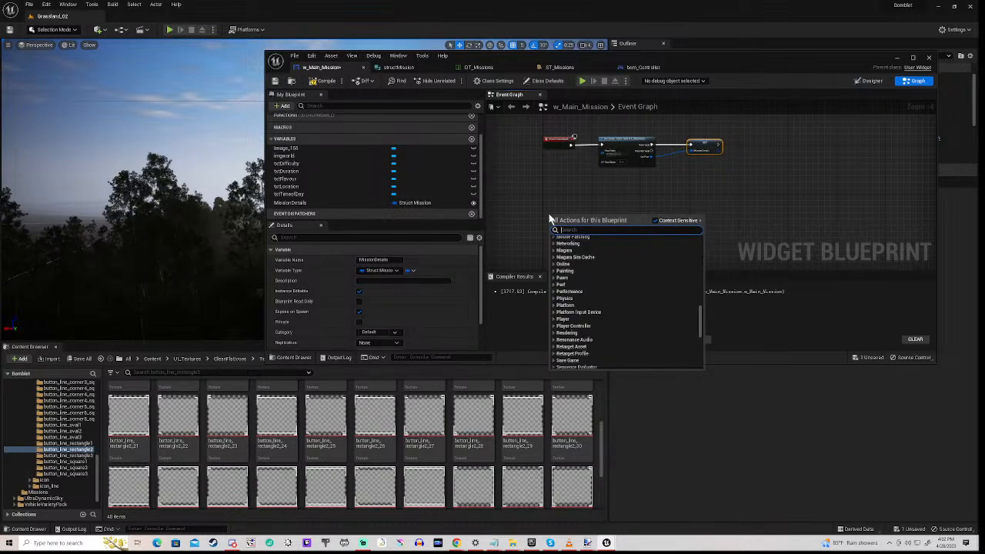
type("custom")
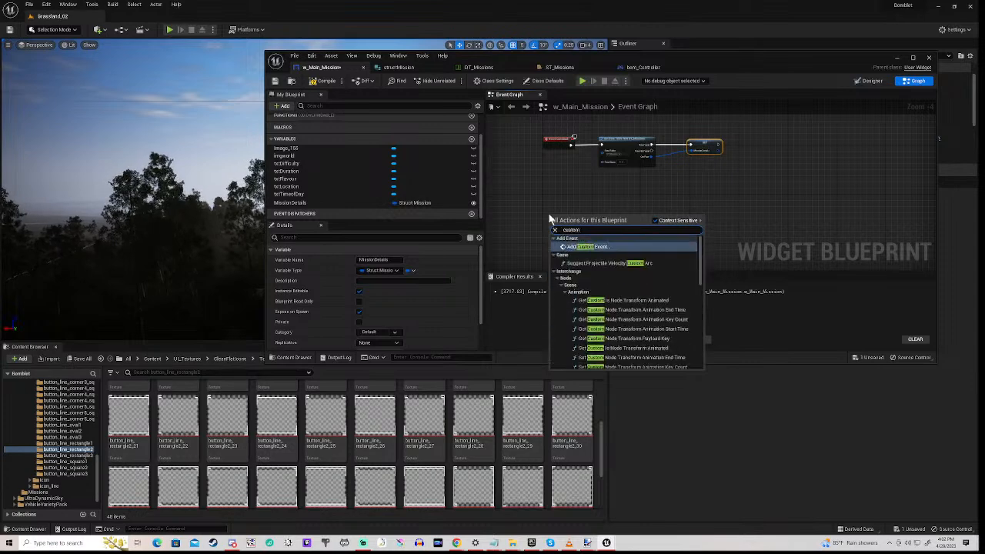
left_click(593, 247)
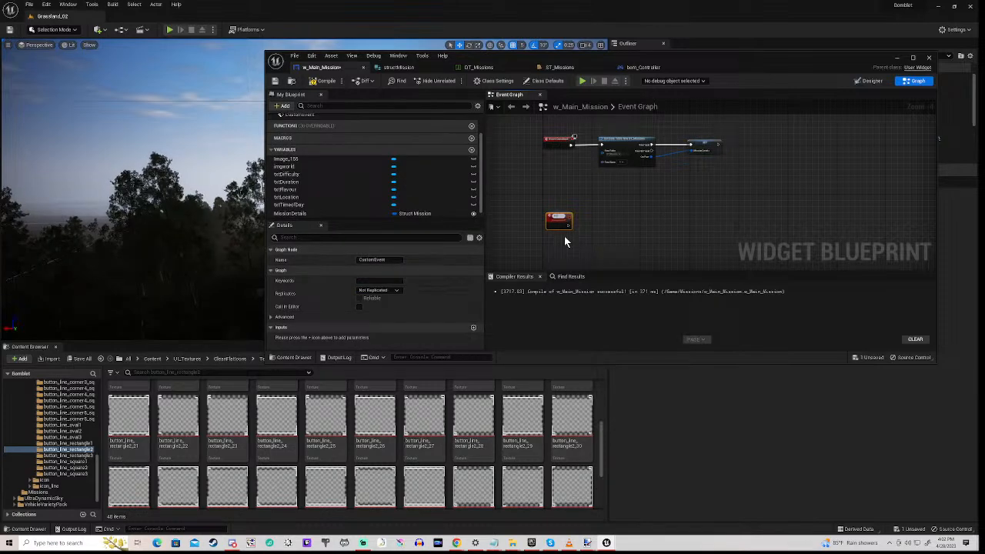
type("FillWidg")
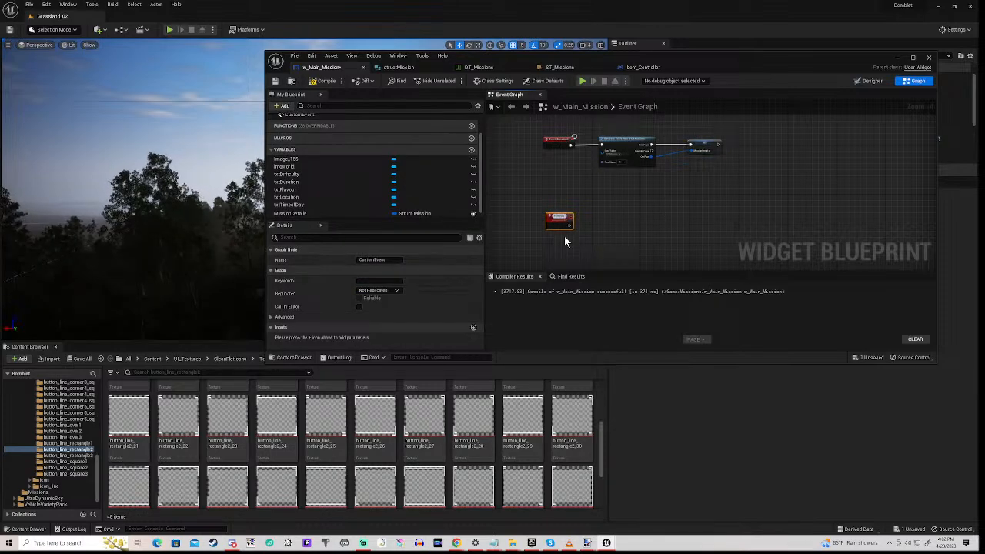
type("et")
key("Return")
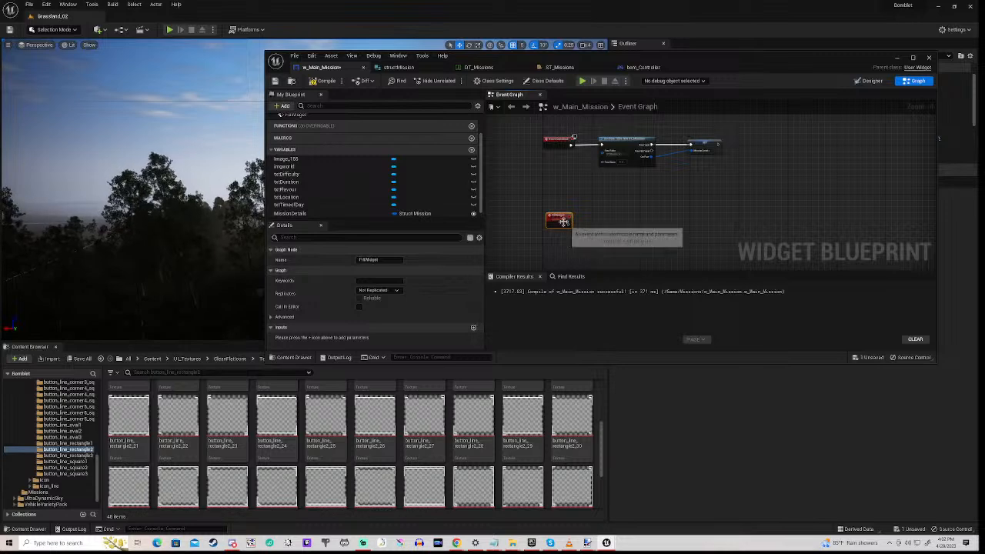
scroll(564, 220, "up", 1)
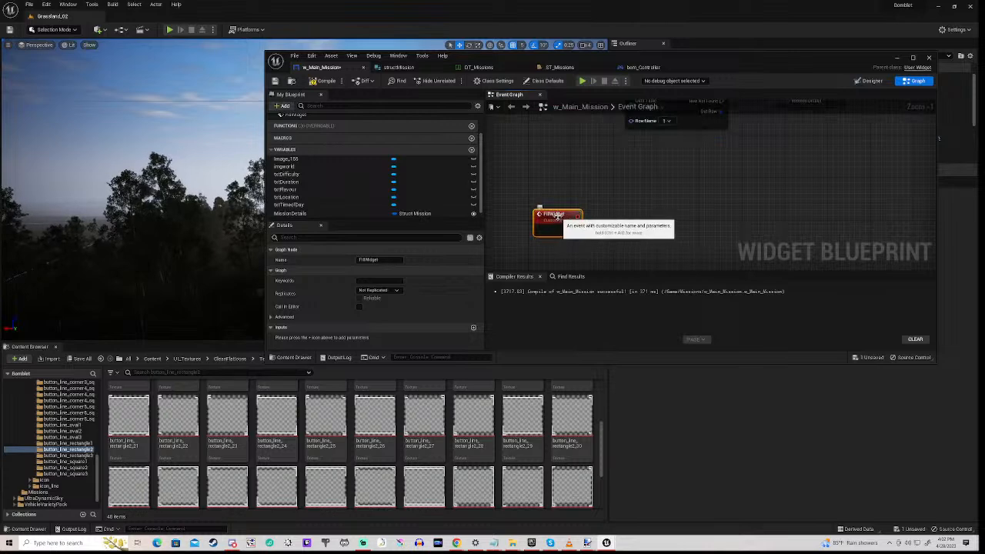
scroll(557, 216, "down", 3)
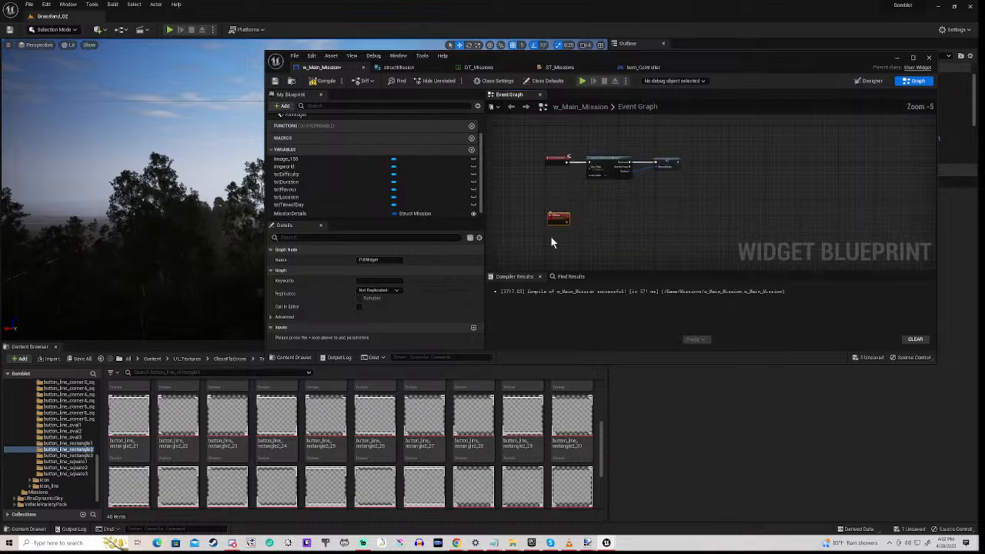
scroll(554, 224, "up", 1)
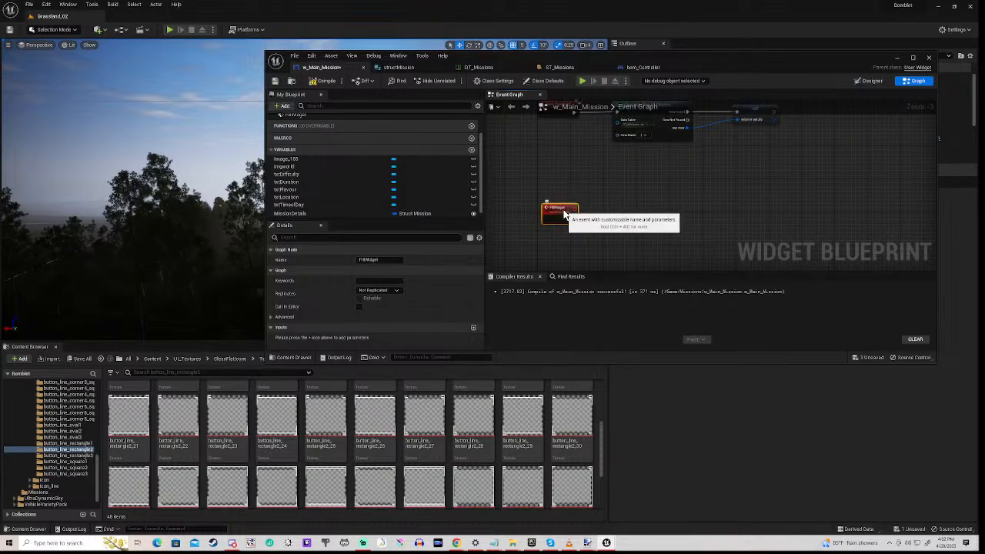
left_click_drag(563, 212, 560, 230)
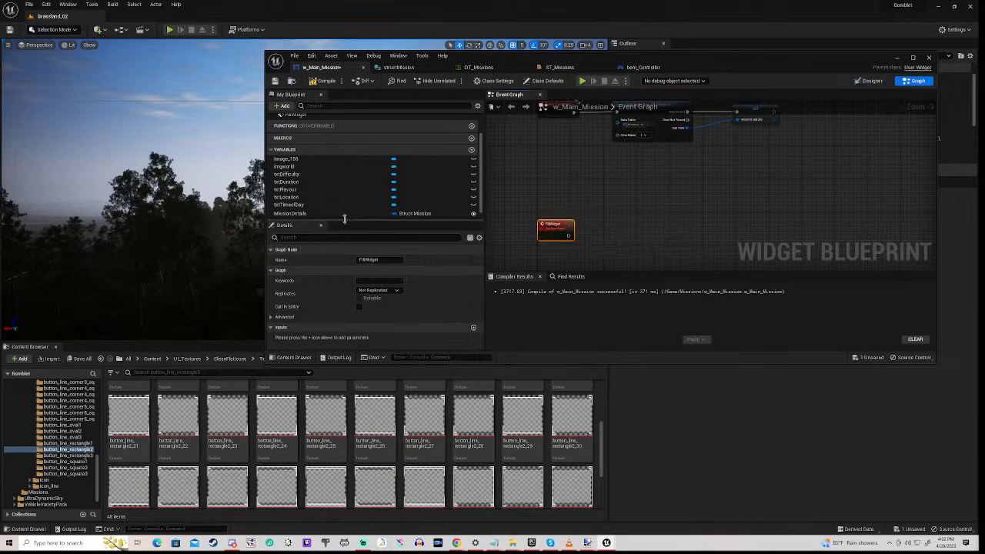
Add a Get MissionDetails node near the FillWidget event and attach a Break structMission node to its output.
left_click(308, 213)
left_click_drag(308, 213, 607, 250)
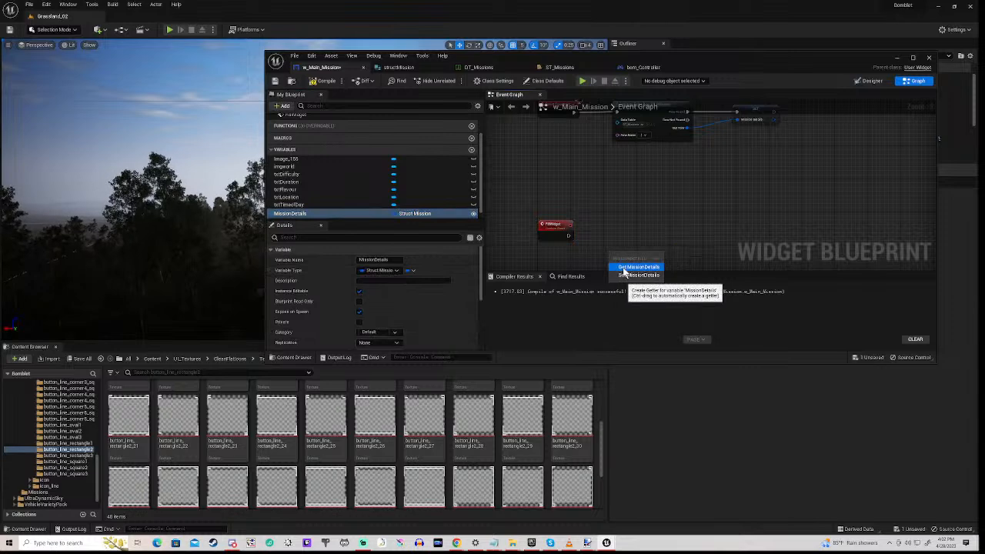
left_click(622, 267)
right_click_drag(584, 248, 540, 209)
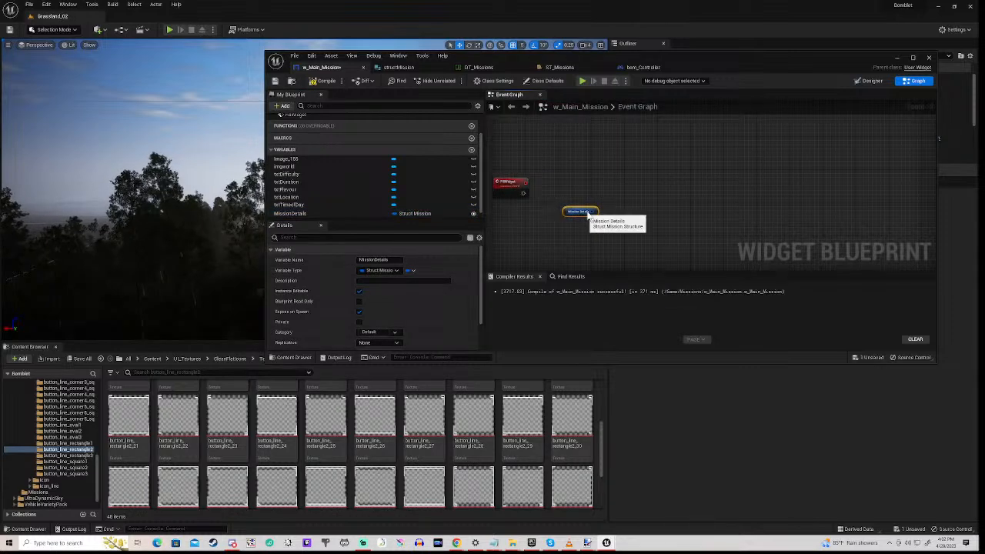
left_click_drag(594, 212, 621, 227)
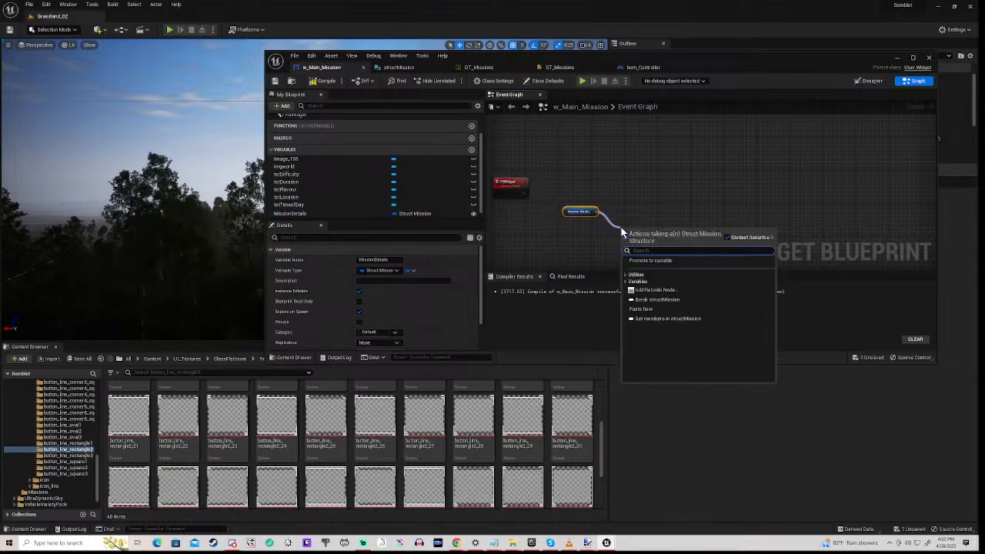
type("brea")
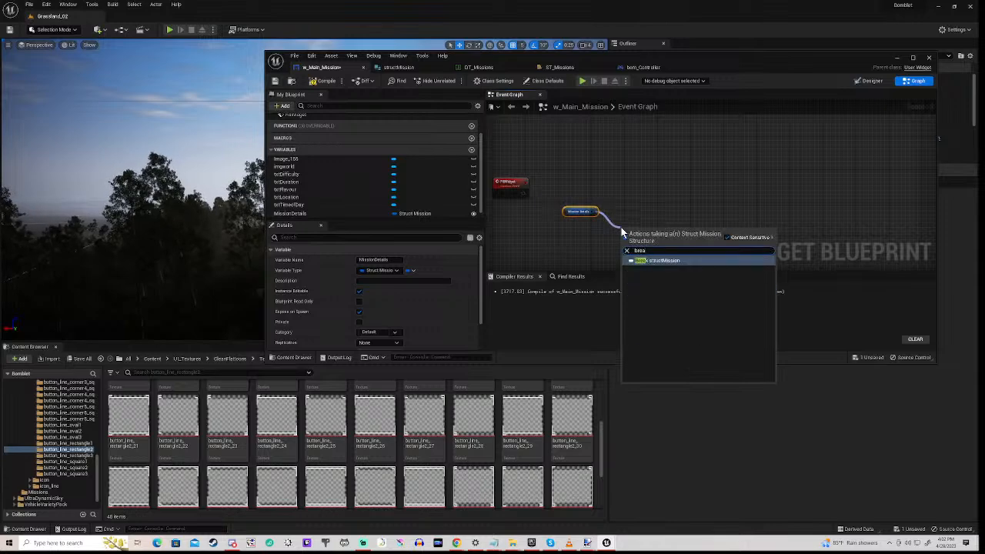
left_click(661, 260)
Add a txtDuration reference to the graph and create a SetText (Text) node that targets it.
right_click_drag(551, 236, 503, 214)
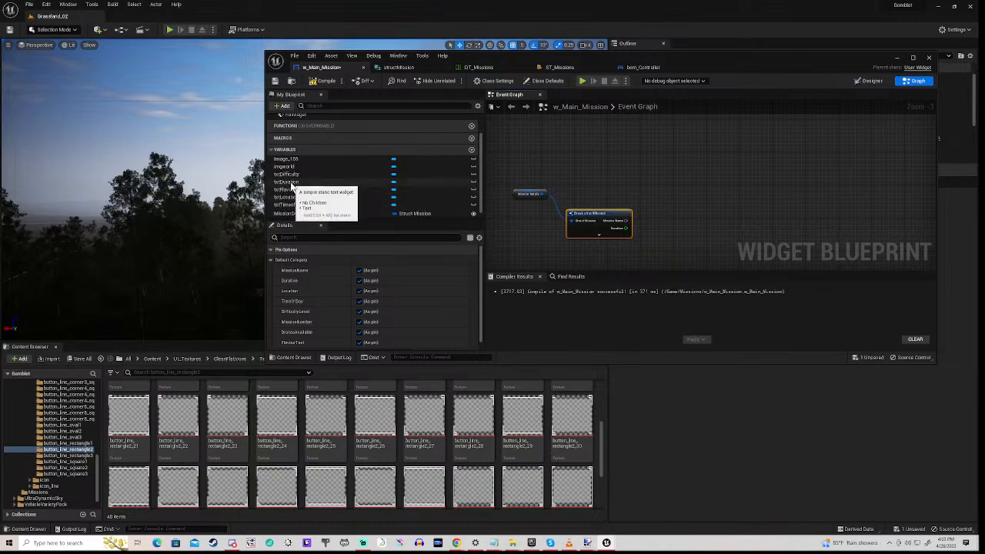
left_click_drag(291, 187, 738, 189)
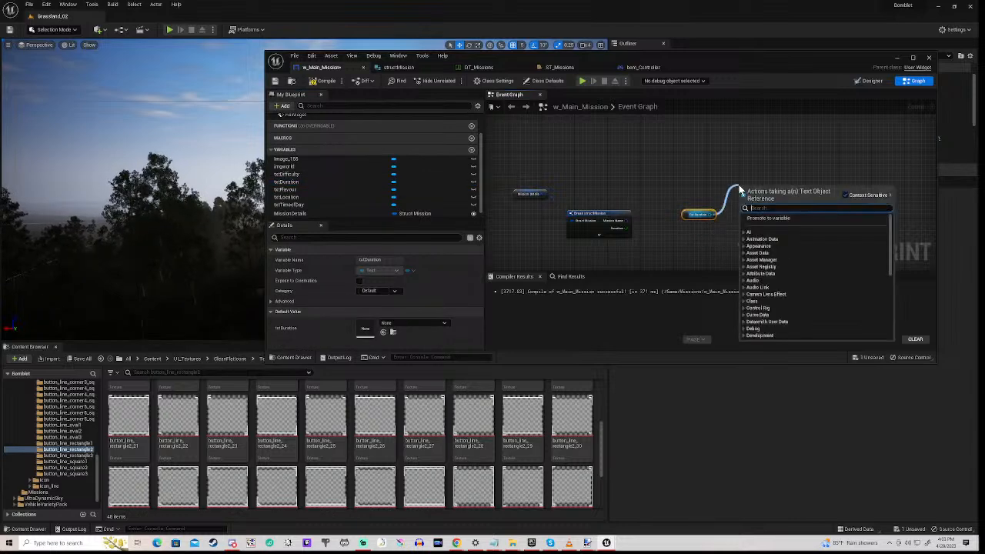
type("set tex")
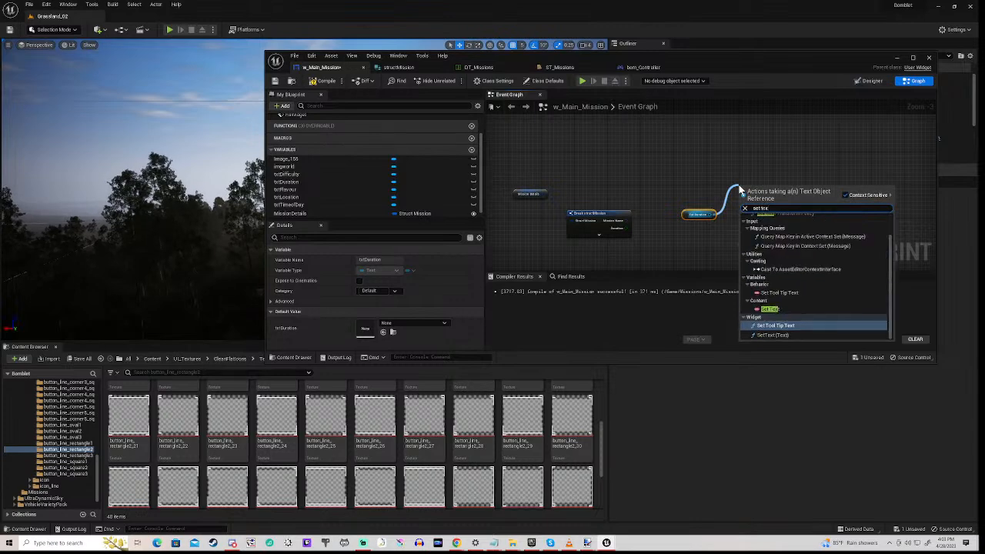
left_click(773, 335)
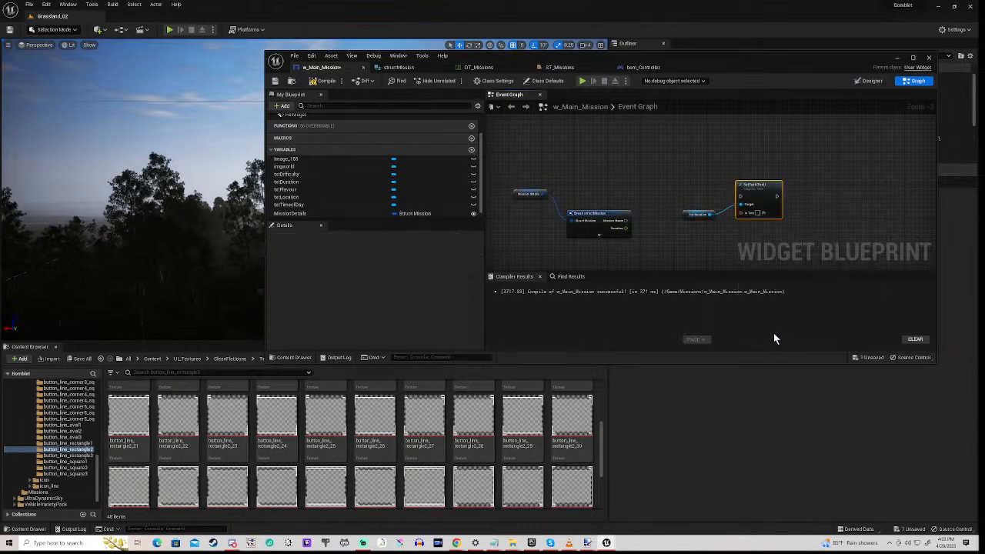
Expand the Break structMission node, tuck the txtDuration reference beneath SetText, and connect Duration to the In Text input.
right_click_drag(695, 225, 659, 233)
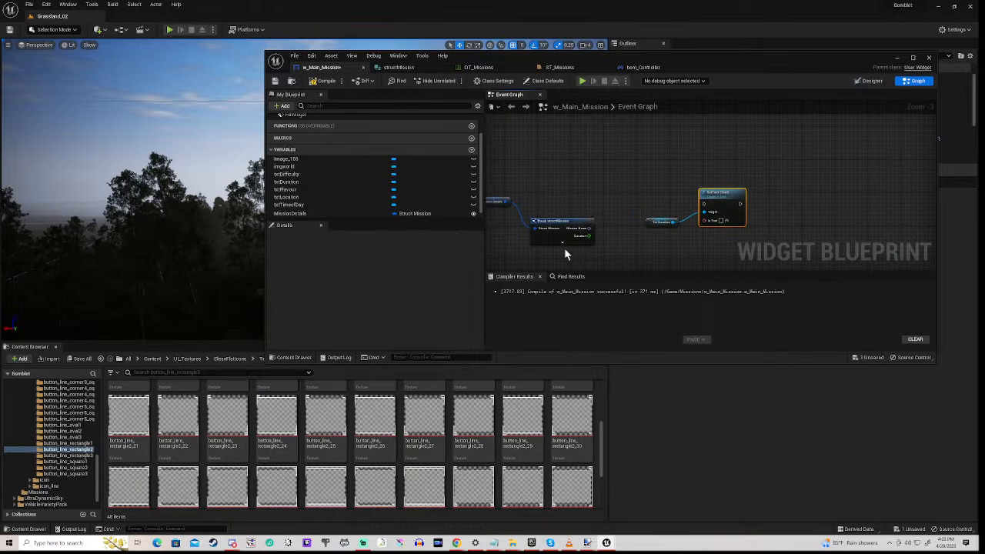
left_click(571, 243)
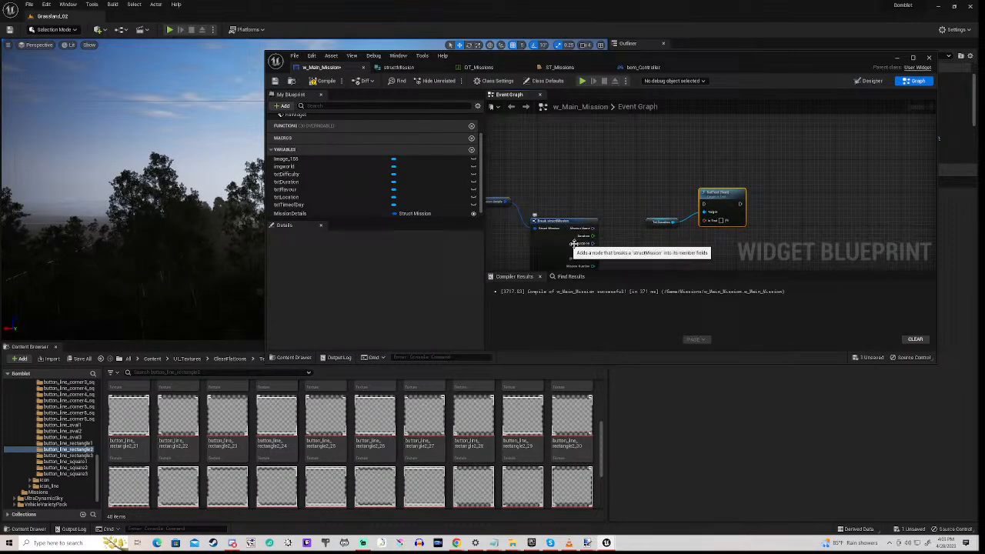
right_click_drag(644, 238, 594, 214)
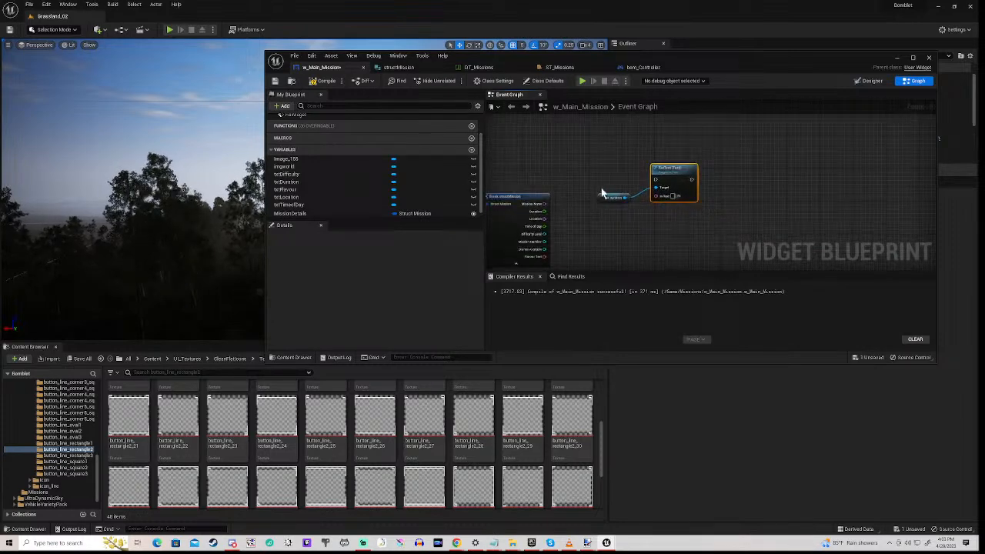
left_click_drag(604, 200, 656, 205)
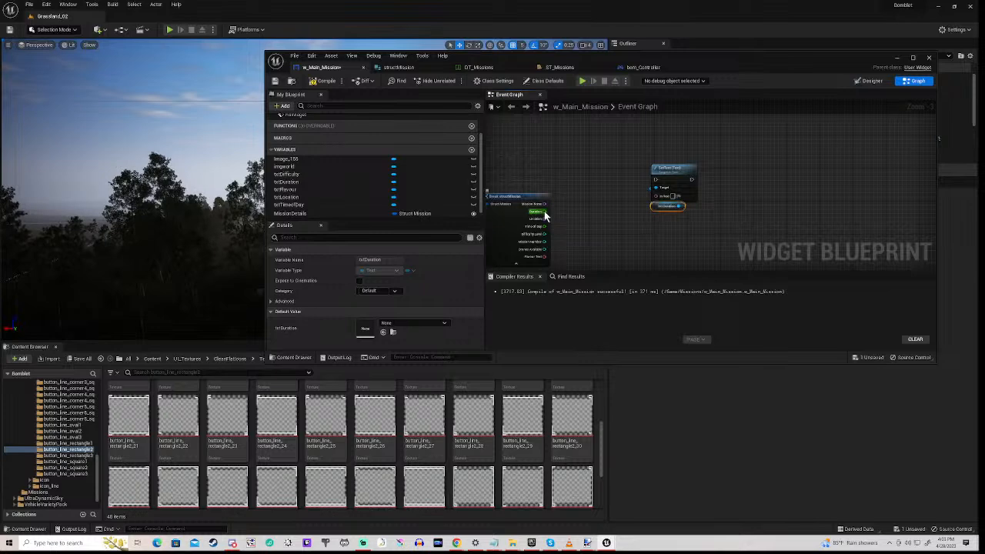
left_click_drag(545, 212, 656, 195)
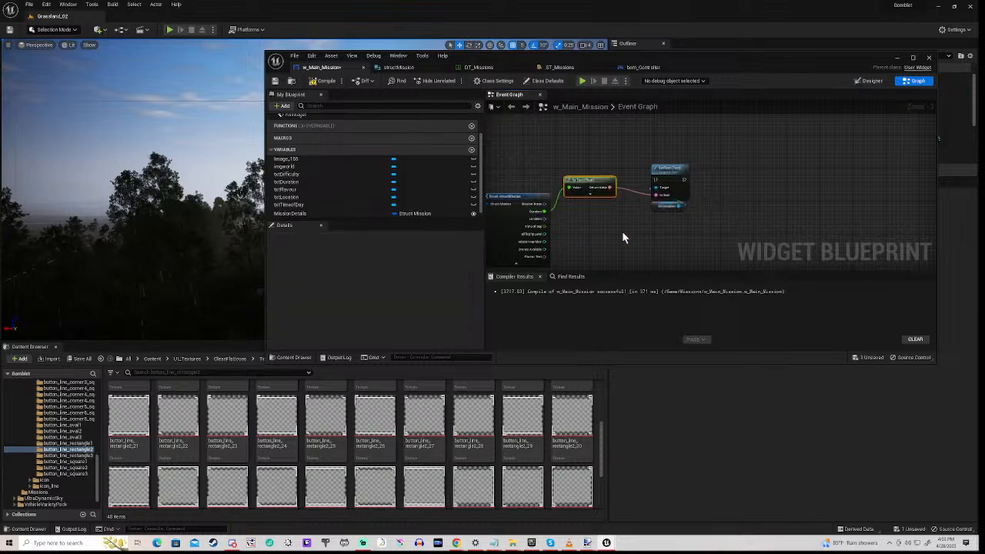
Lower the To Text (Float) node, then duplicate SetText, chain the copy after the original and make txtLocation its target.
left_click_drag(589, 190, 605, 210)
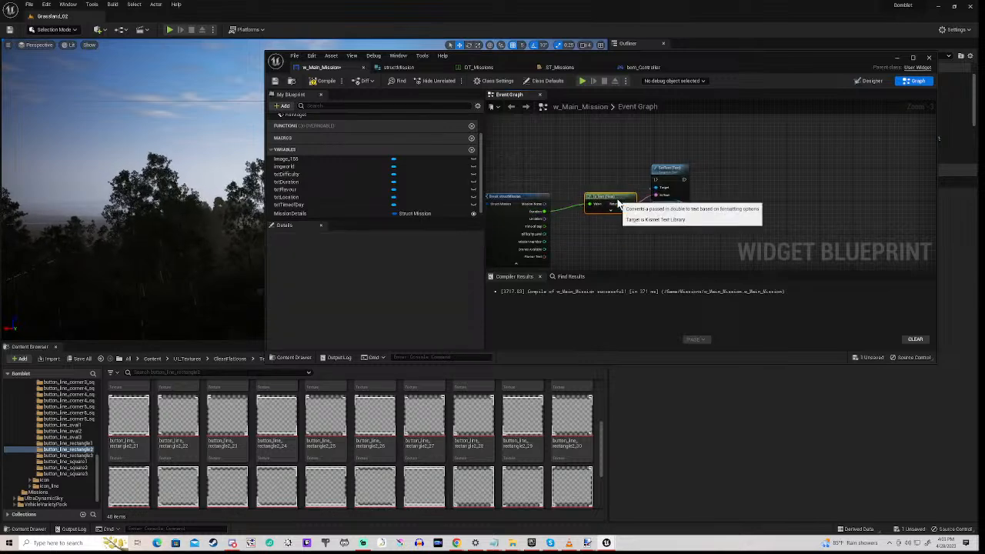
left_click(680, 191)
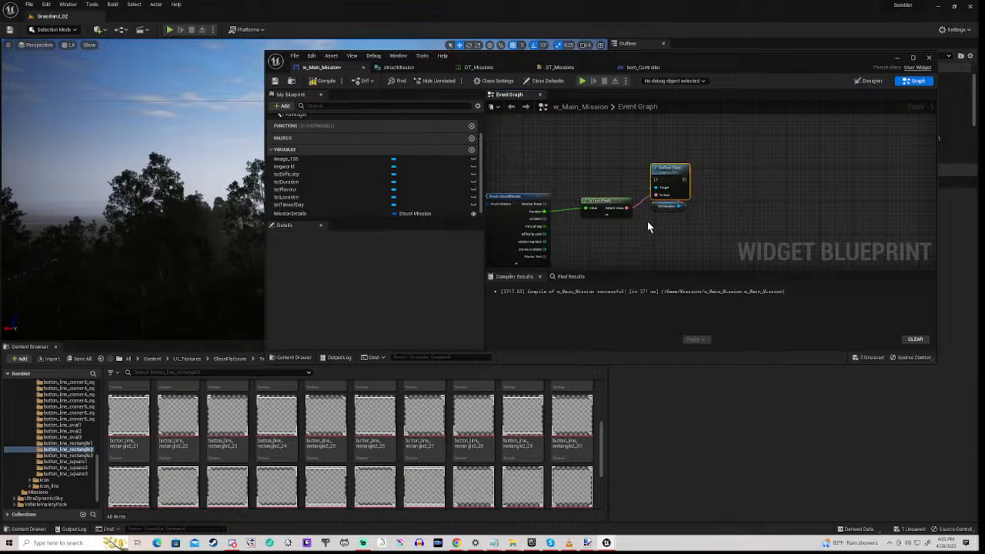
key("ctrl+d")
left_click_drag(673, 225, 749, 174)
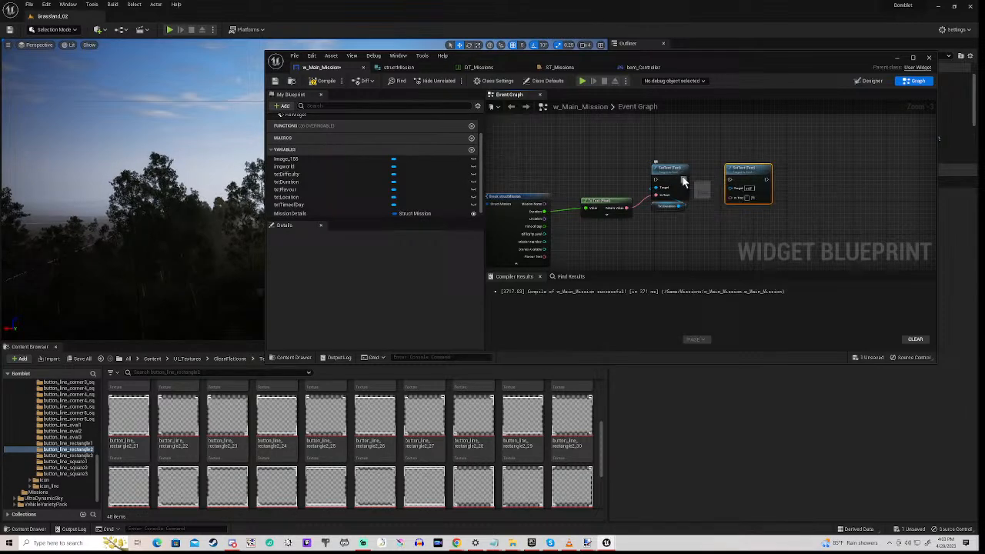
left_click_drag(684, 182, 730, 180)
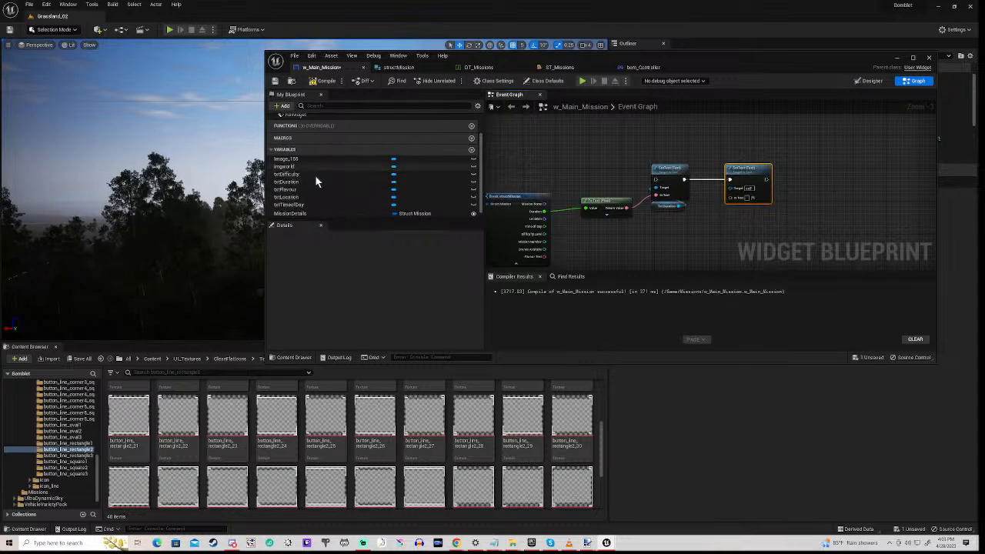
left_click_drag(292, 199, 746, 214)
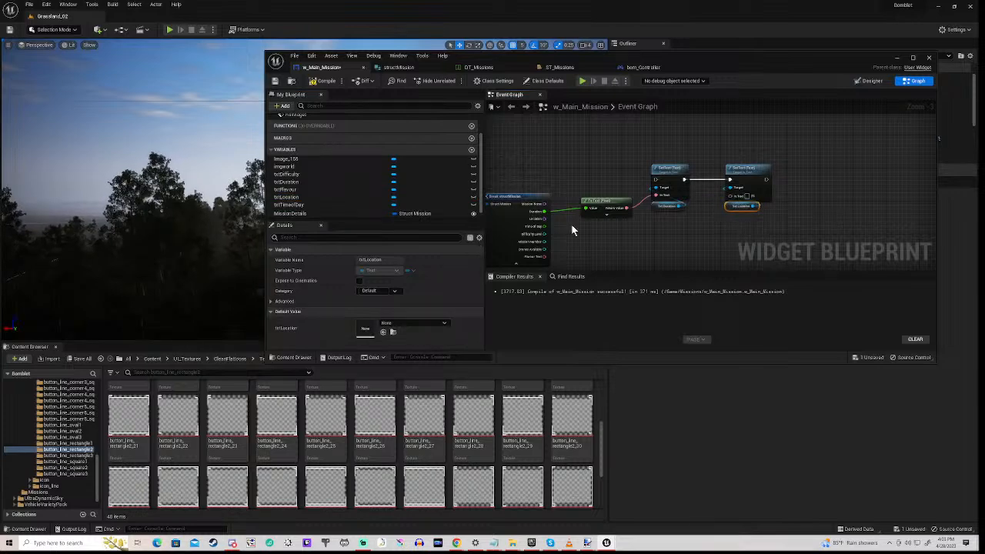
Connect Location from Break structMission to the txtLocation SetText's In Text and place the conversion node below the txtDuration reference.
scroll(572, 223, "up", 3)
left_click_drag(560, 221, 860, 188)
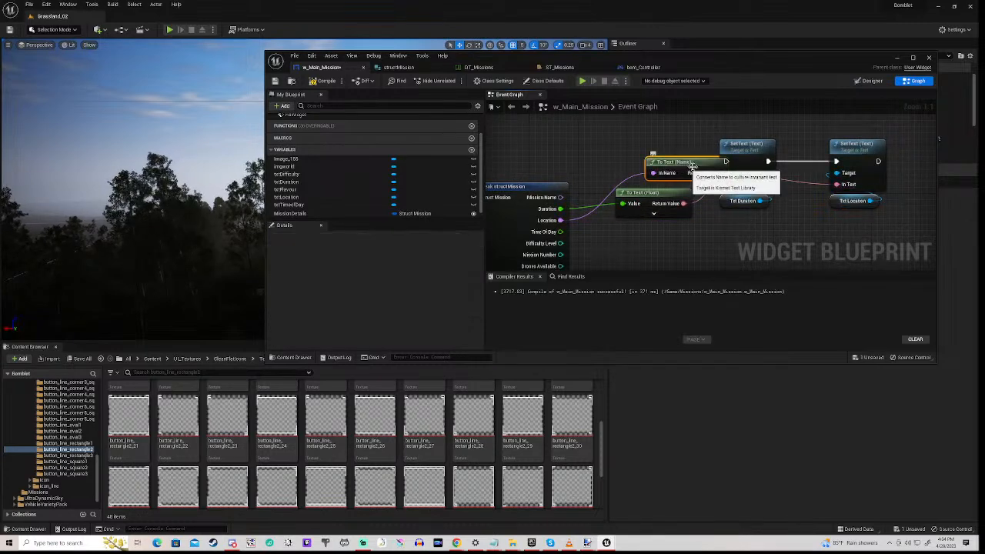
left_click_drag(706, 174, 765, 223)
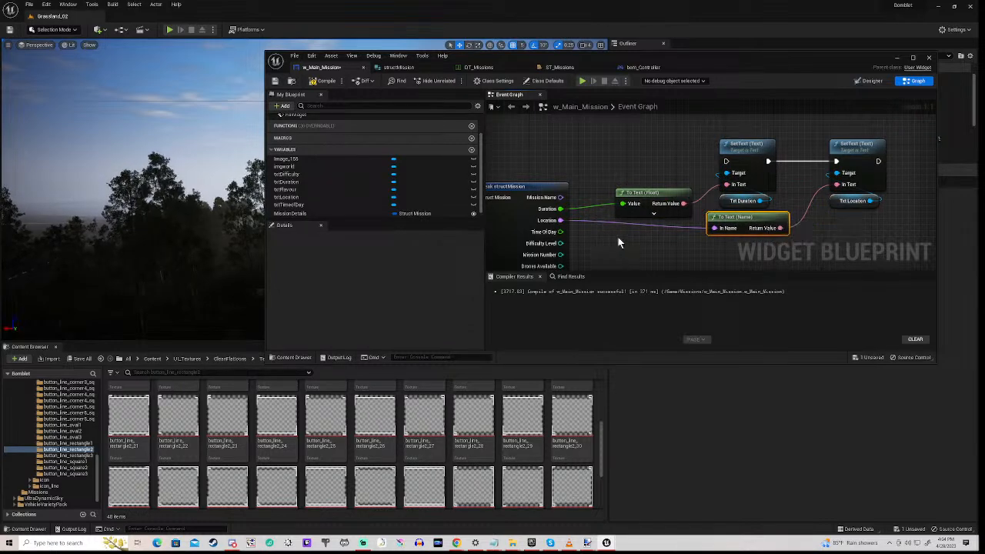
Add a txtTimeofDay reference to the graph in free space below the To Text (Name) node.
right_click_drag(618, 237, 594, 214)
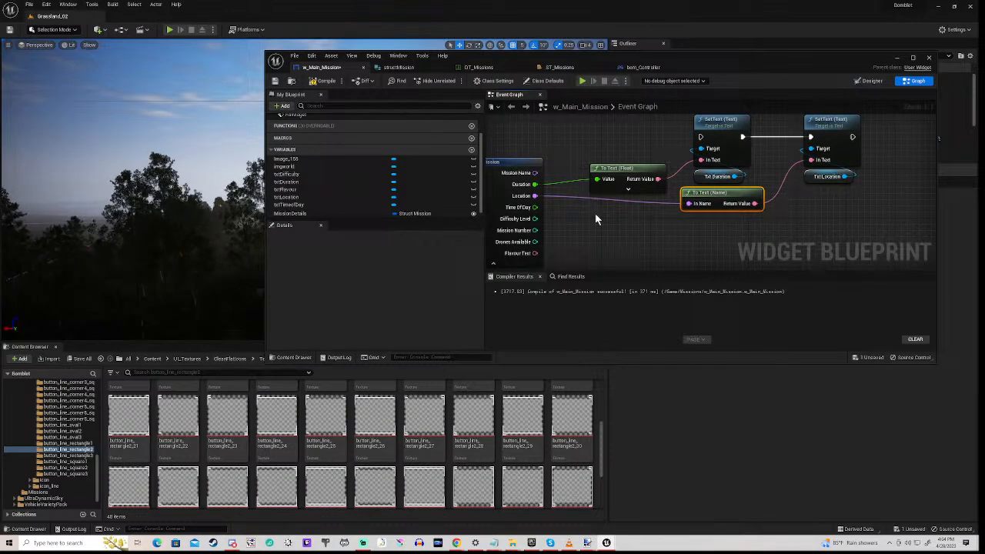
scroll(596, 220, "down", 1)
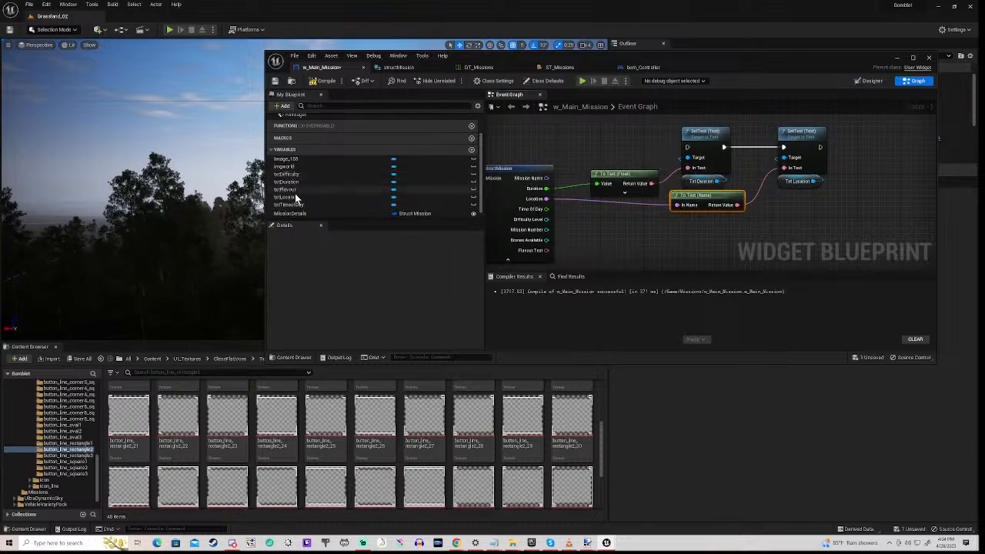
left_click_drag(293, 204, 745, 237)
left_click(773, 240)
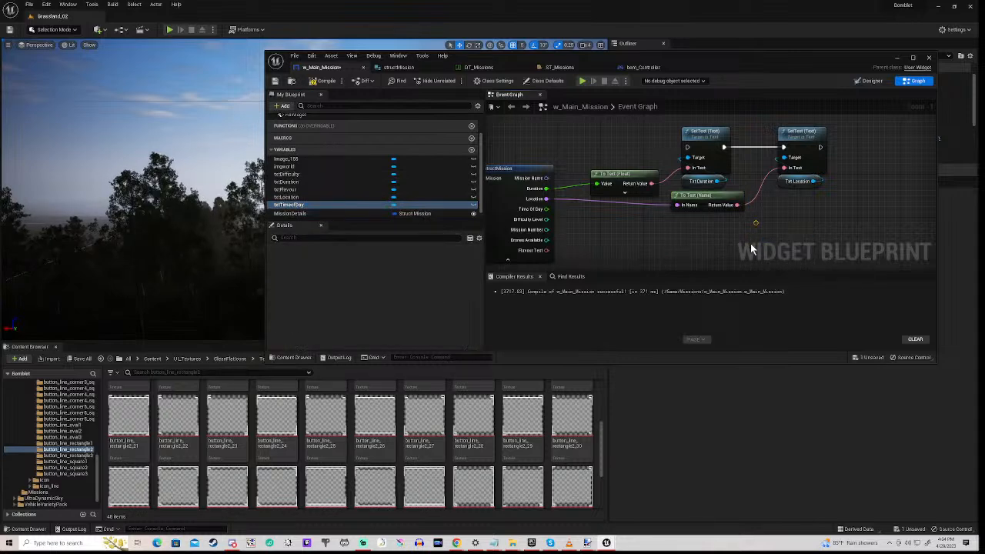
Duplicate SetText three more times in a row after the txtLocation one and chain all execution pins.
right_click_drag(799, 158, 608, 173)
left_click(610, 152)
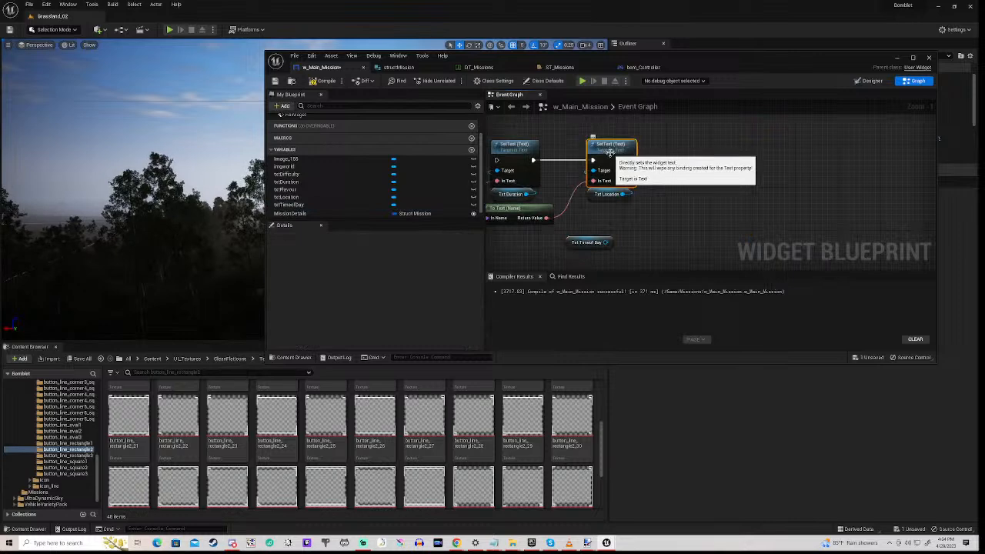
key("ctrl+d")
left_click_drag(656, 163, 725, 151)
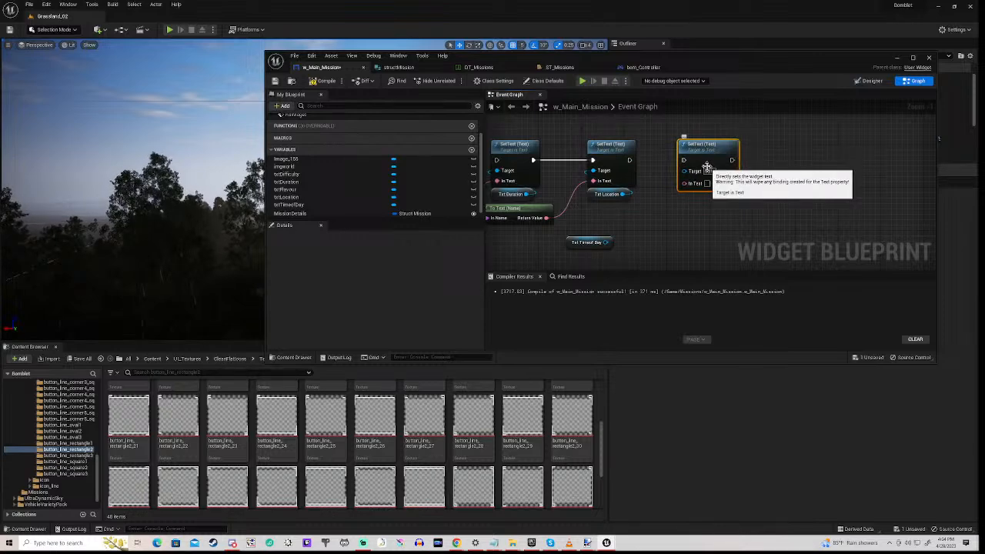
key("ctrl+d")
left_click_drag(746, 175, 829, 156)
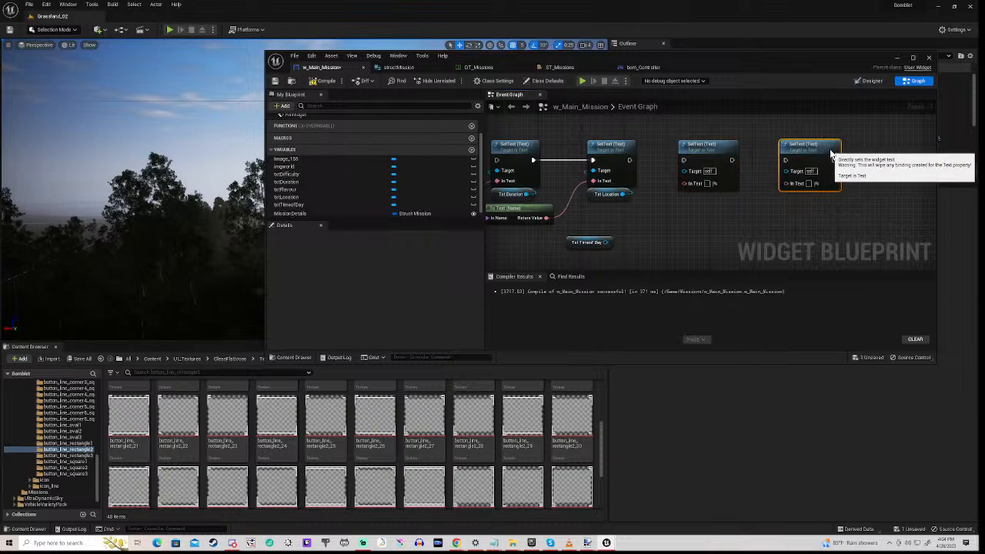
right_click_drag(763, 207, 666, 217)
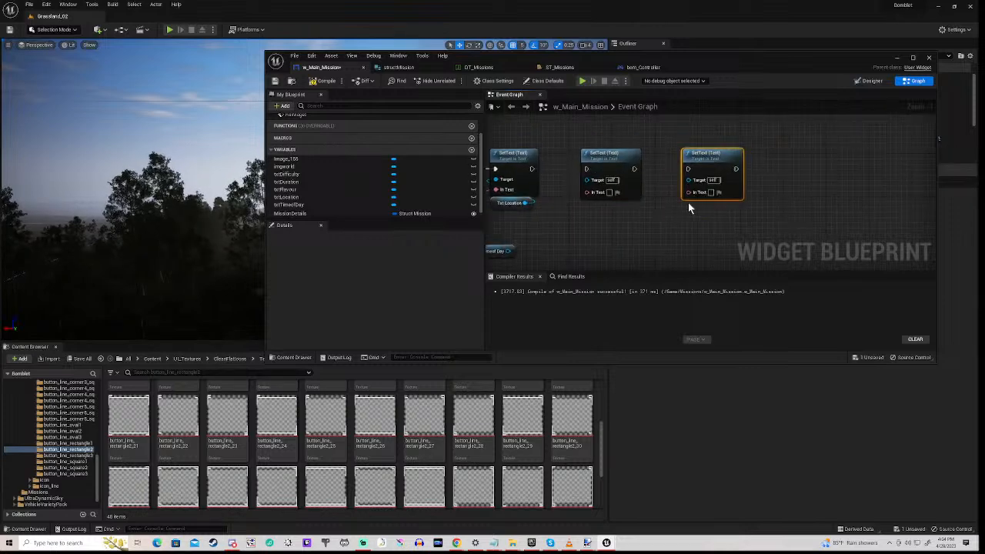
key("ctrl+v")
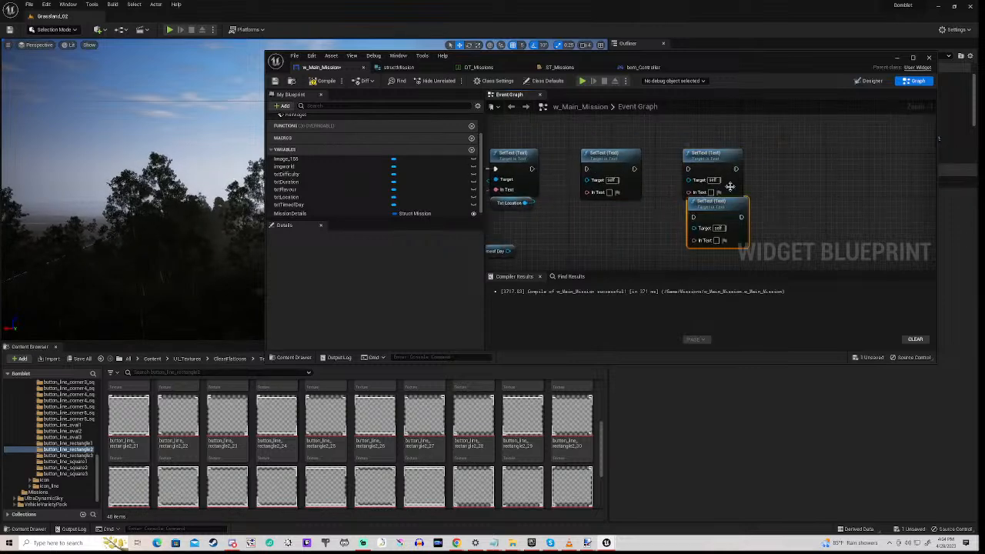
left_click_drag(722, 210, 818, 161)
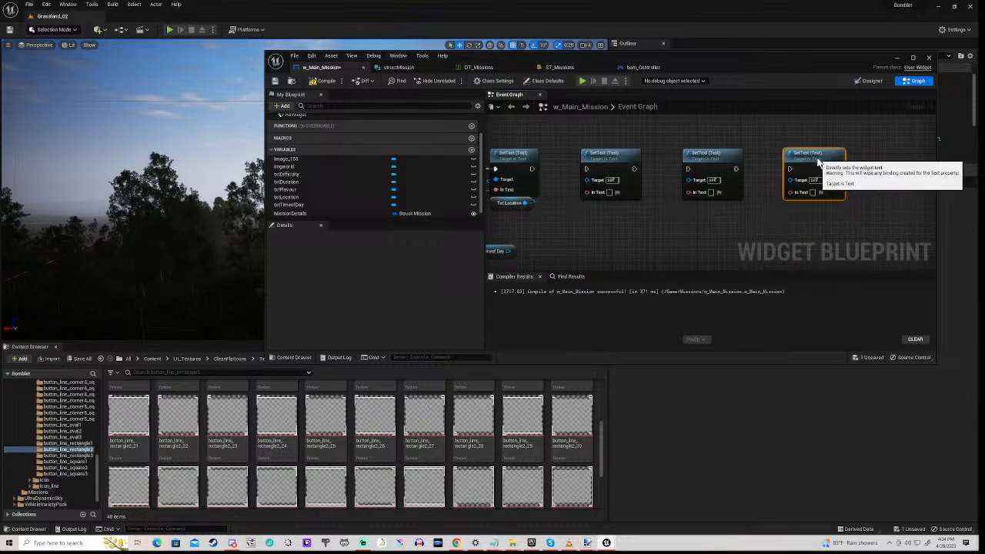
left_click_drag(531, 168, 780, 168)
Connect the txtTimeofDay reference to the third SetText's Target and tuck it beneath that node.
right_click_drag(601, 230, 796, 204)
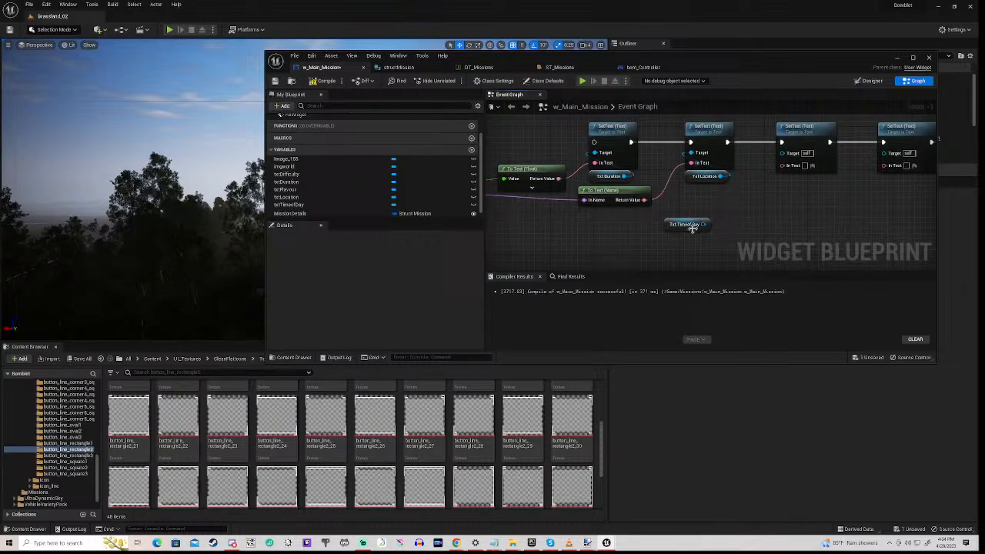
left_click_drag(703, 224, 783, 163)
left_click_drag(666, 224, 785, 179)
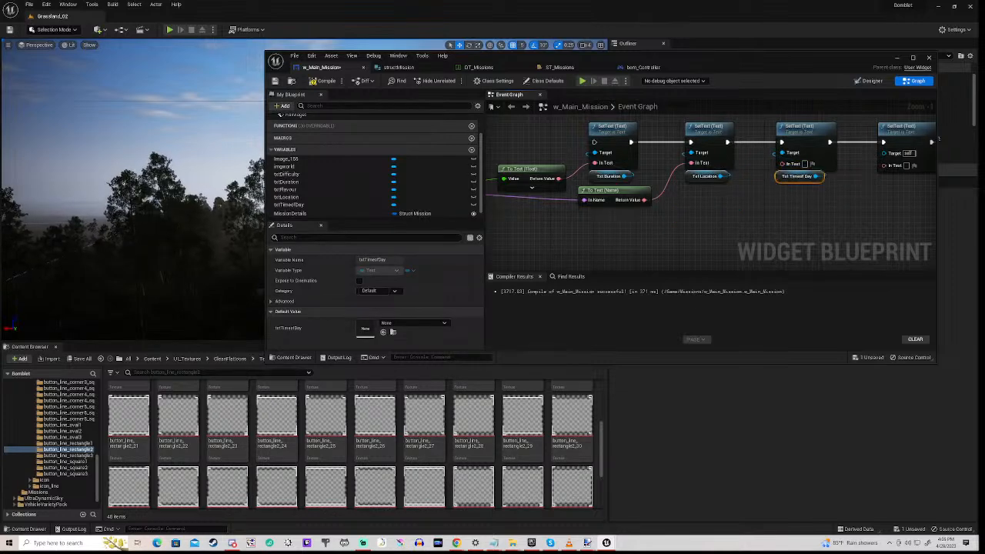
Add a To String (Float) node fed by the Time Of Day output of Break structMission.
right_click_drag(628, 233, 808, 206)
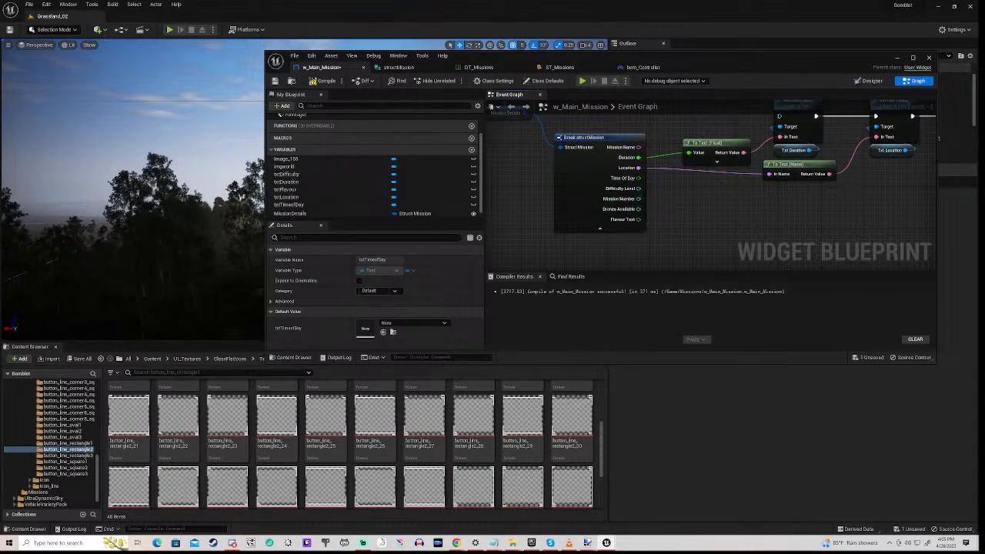
left_click_drag(638, 178, 744, 219)
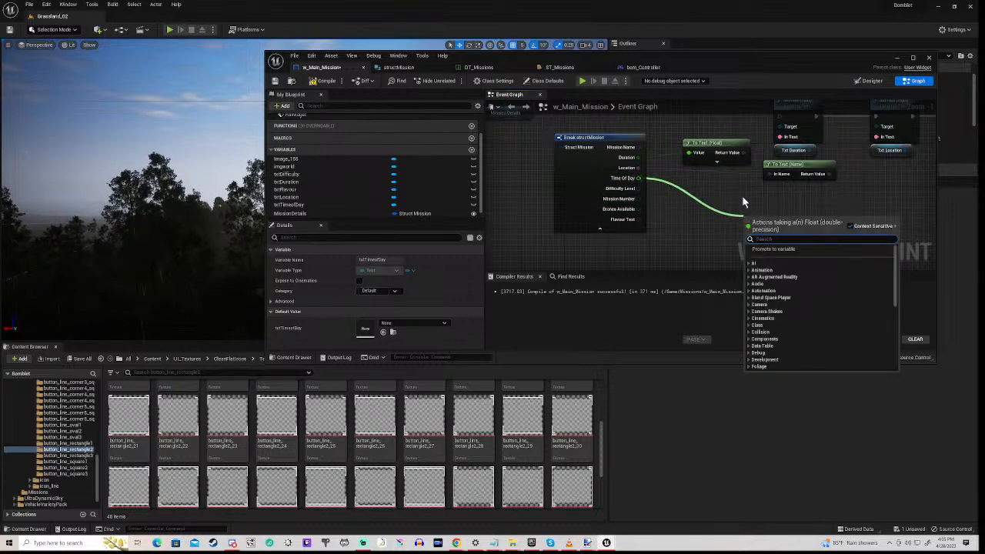
type("to str")
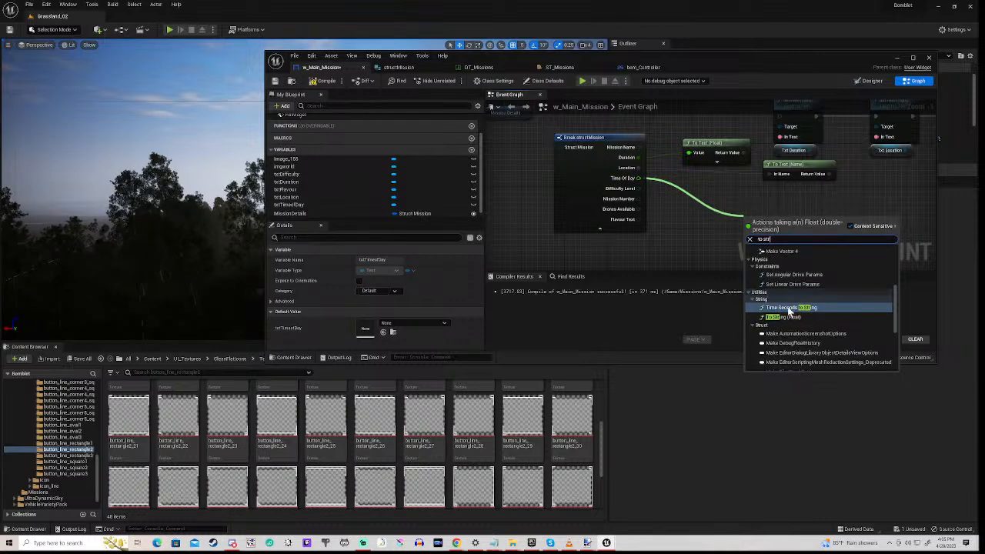
left_click(789, 317)
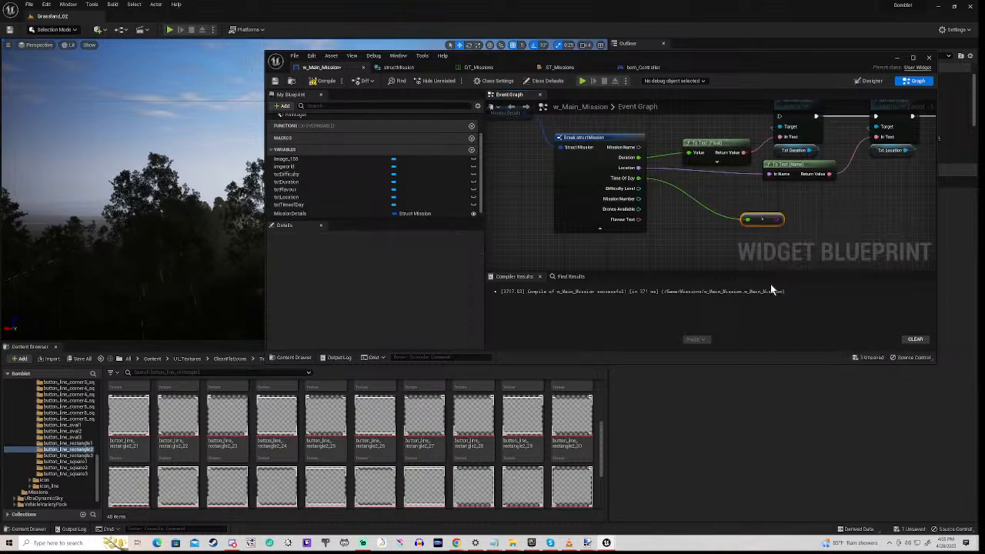
Add a Left node fed by the converted Time Of Day string and set its Count to 2.
right_click_drag(735, 232, 573, 222)
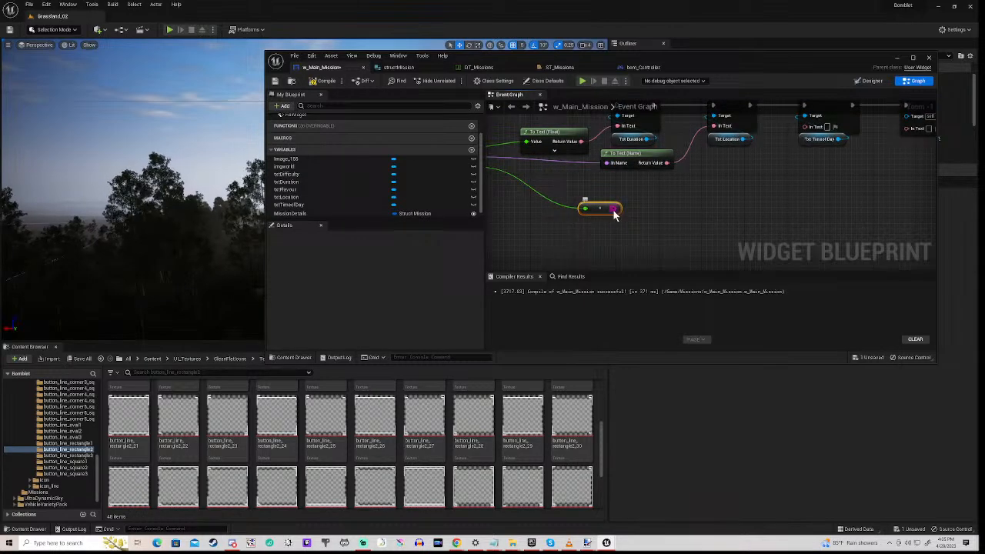
left_click_drag(610, 210, 651, 210)
type("left")
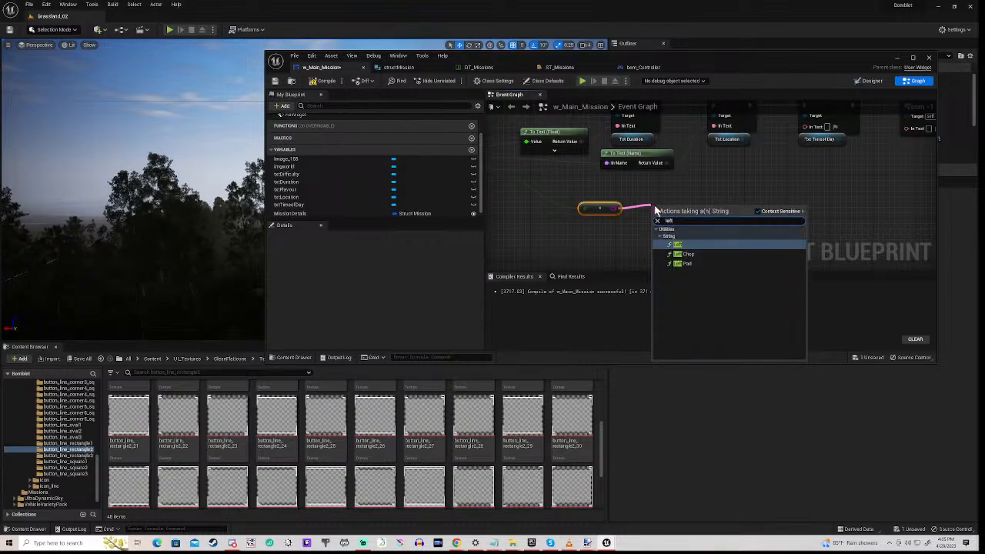
left_click(686, 244)
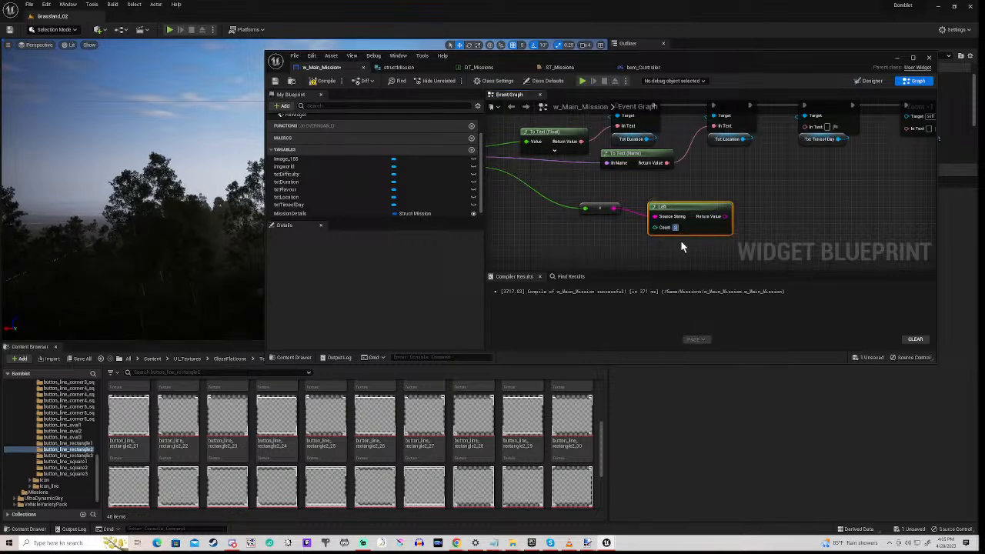
left_click(658, 248)
right_click_drag(648, 249, 581, 245)
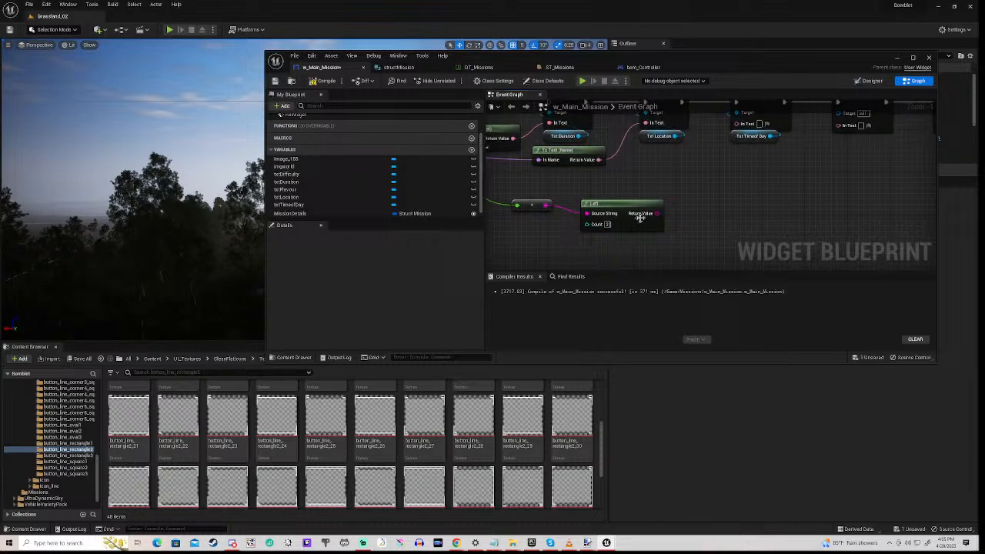
Add an Append node fed by the Left node's result and enter 00 in its B input.
left_click_drag(657, 213, 704, 235)
type("append")
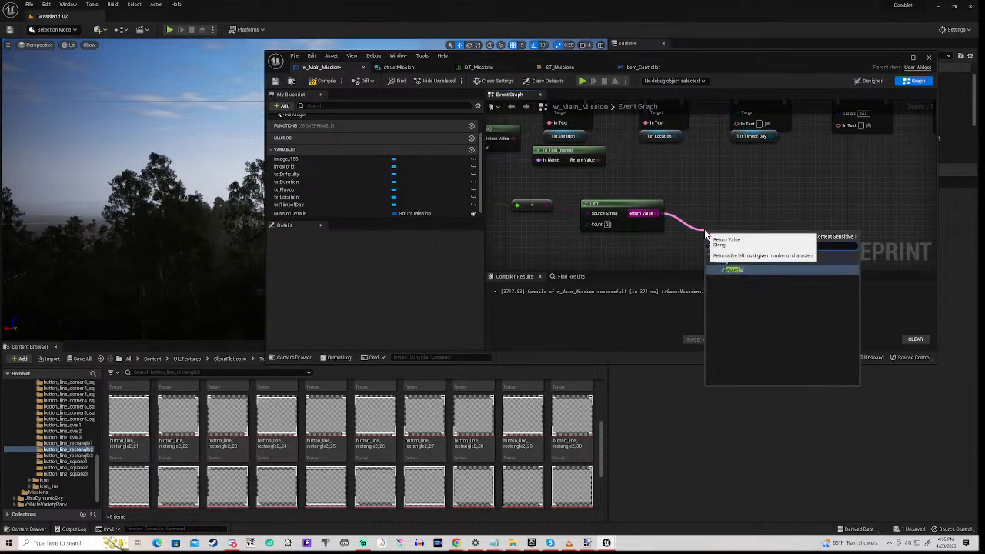
left_click(719, 269)
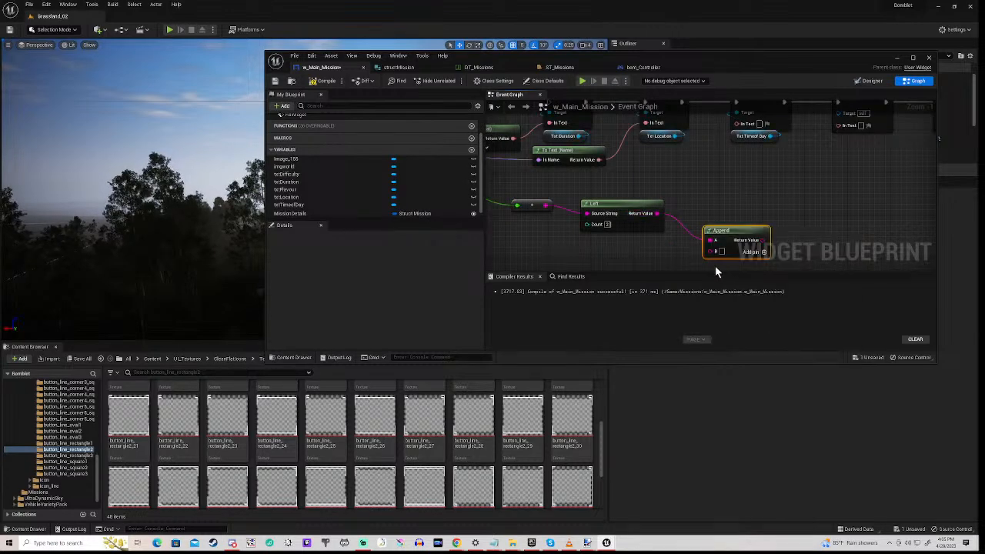
left_click(721, 252)
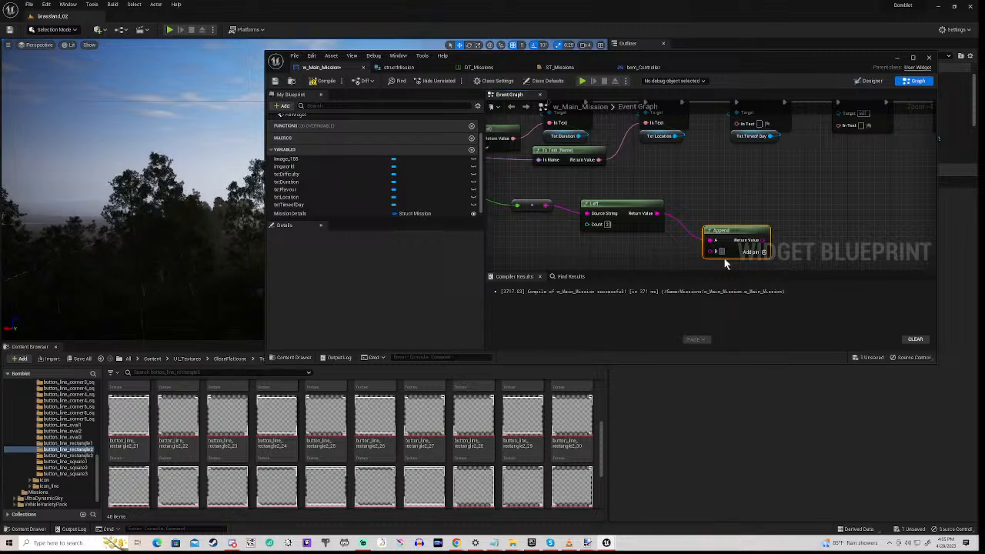
scroll(724, 258, "up", 1)
right_click_drag(672, 258, 576, 255)
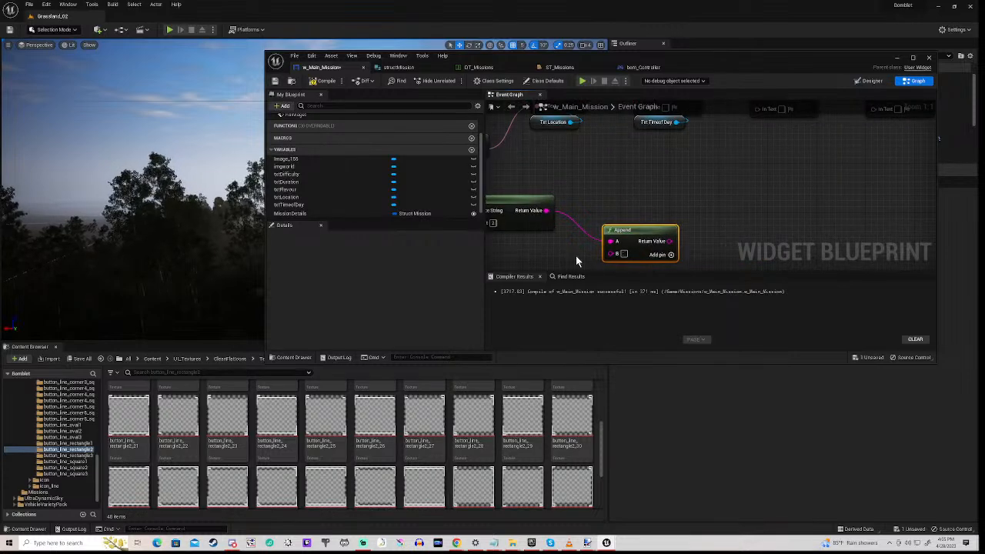
left_click(572, 257)
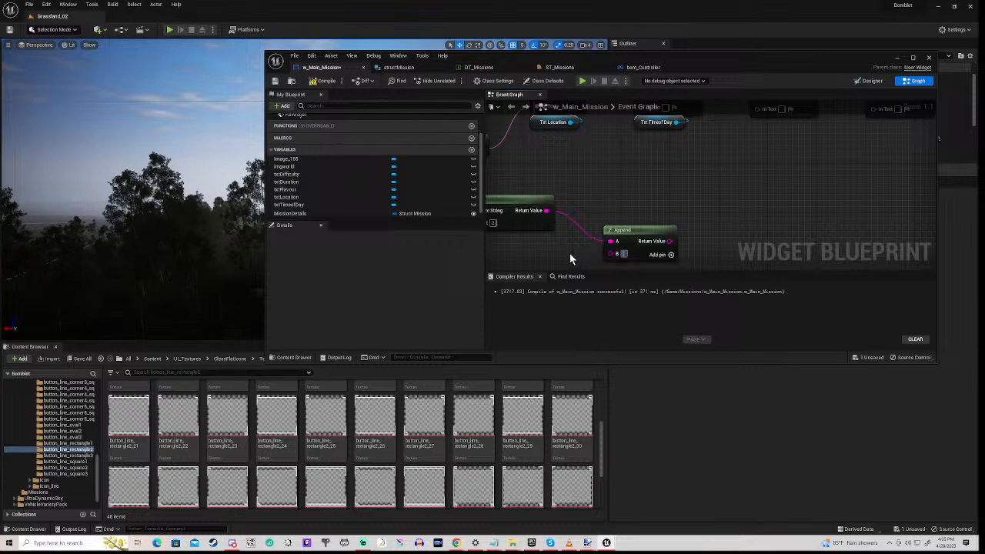
type("00")
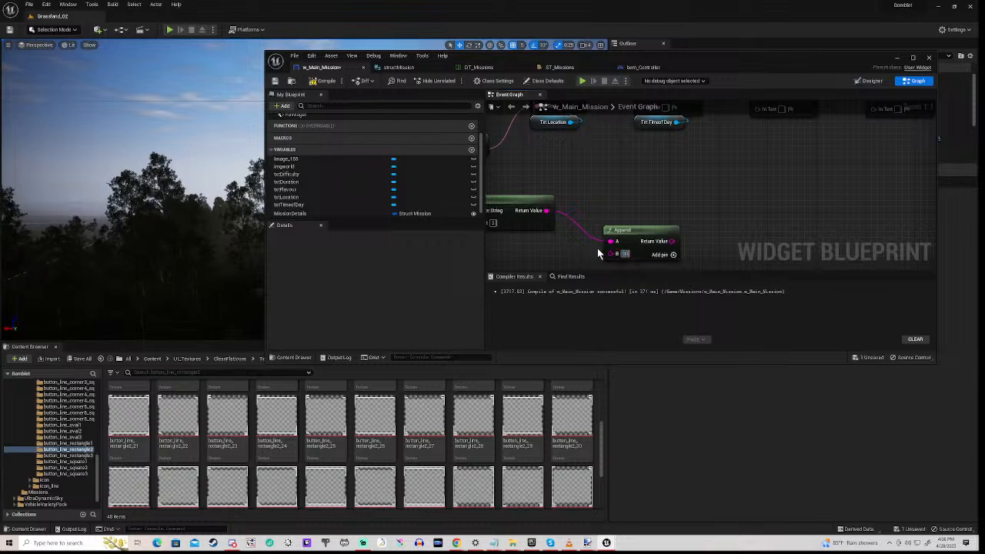
Connect Append's result to the txtTimeofDay SetText's In Text and align the Append node beside the Left node.
scroll(656, 206, "down", 1)
scroll(626, 228, "down", 1)
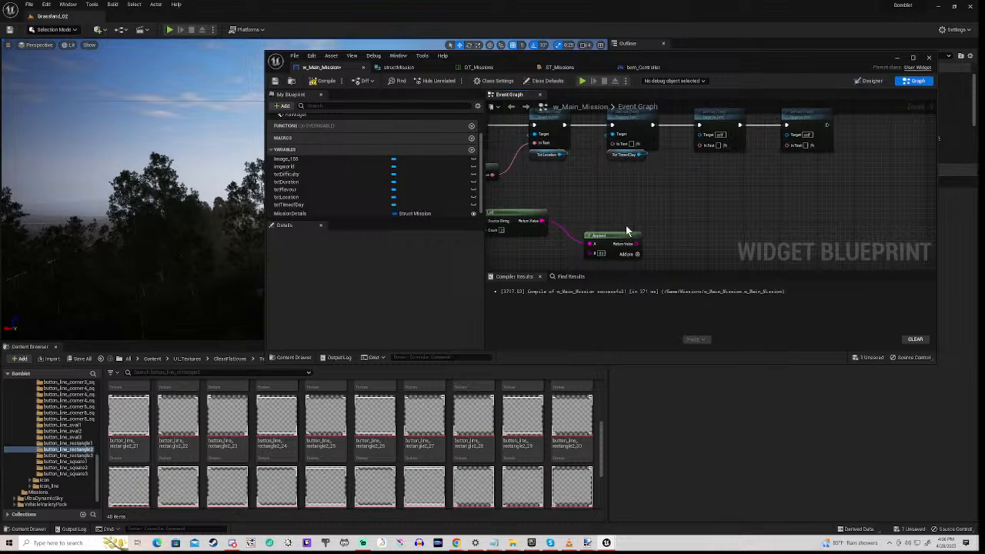
left_click_drag(634, 241, 612, 143)
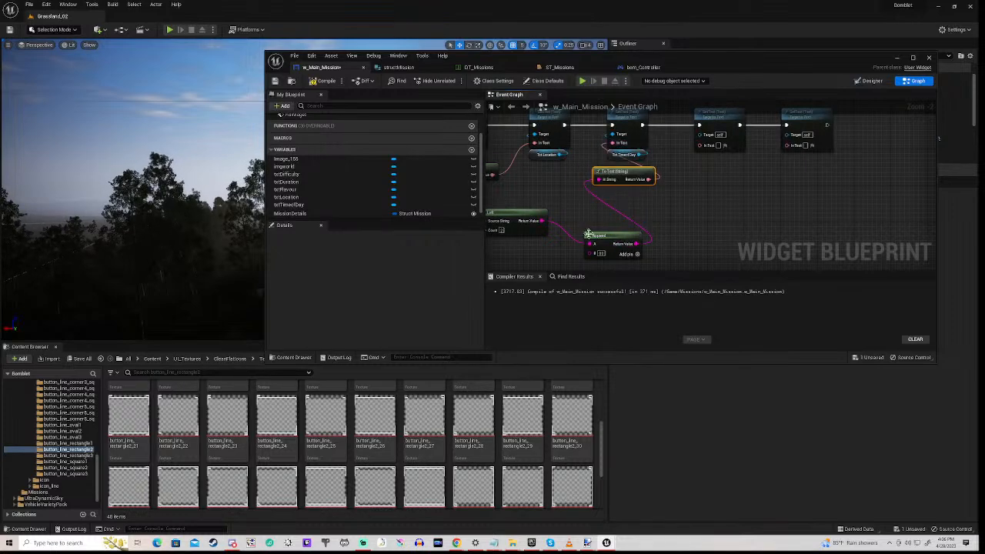
left_click_drag(598, 236, 576, 213)
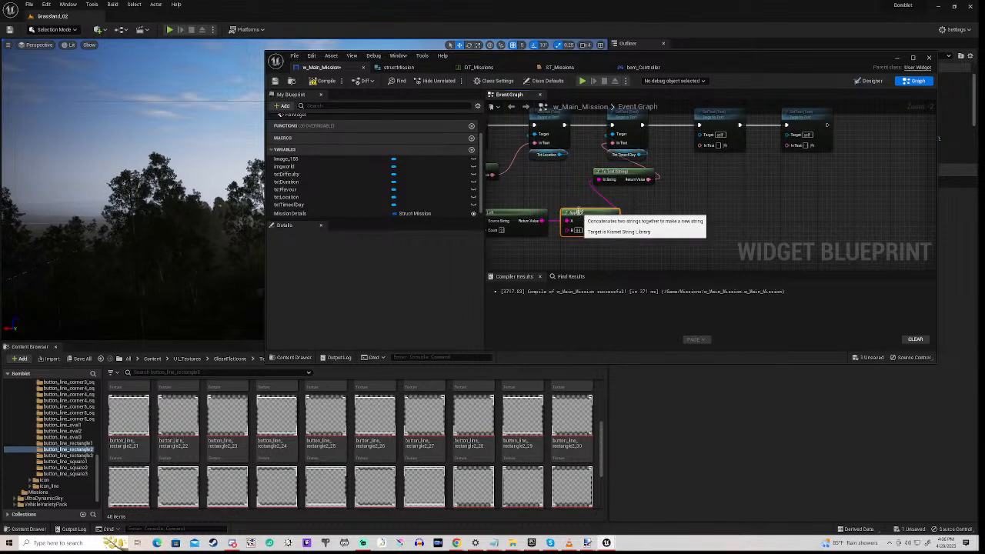
Add a txtDifficulty getter to the graph as the Target of the fourth SetText node.
scroll(579, 202, "down", 5)
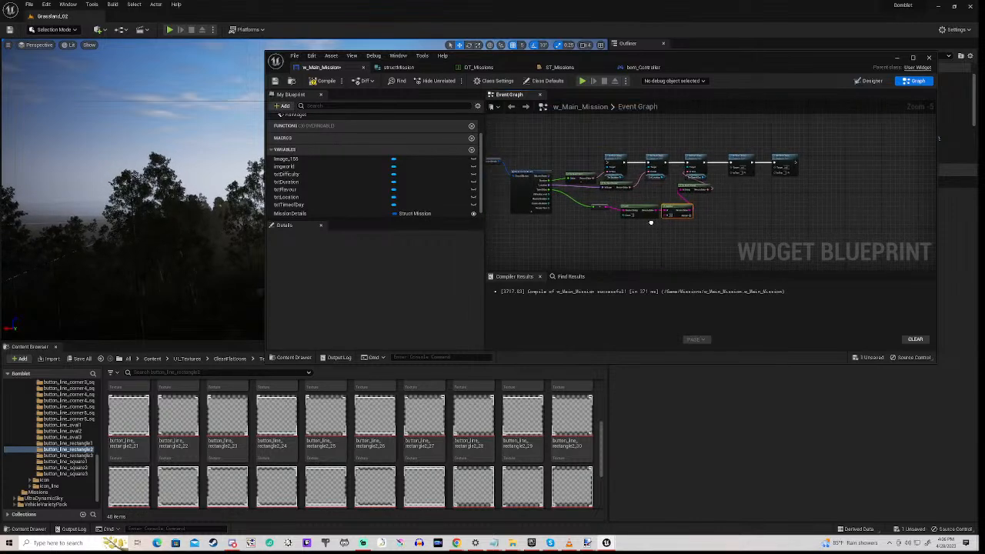
scroll(603, 221, "up", 3)
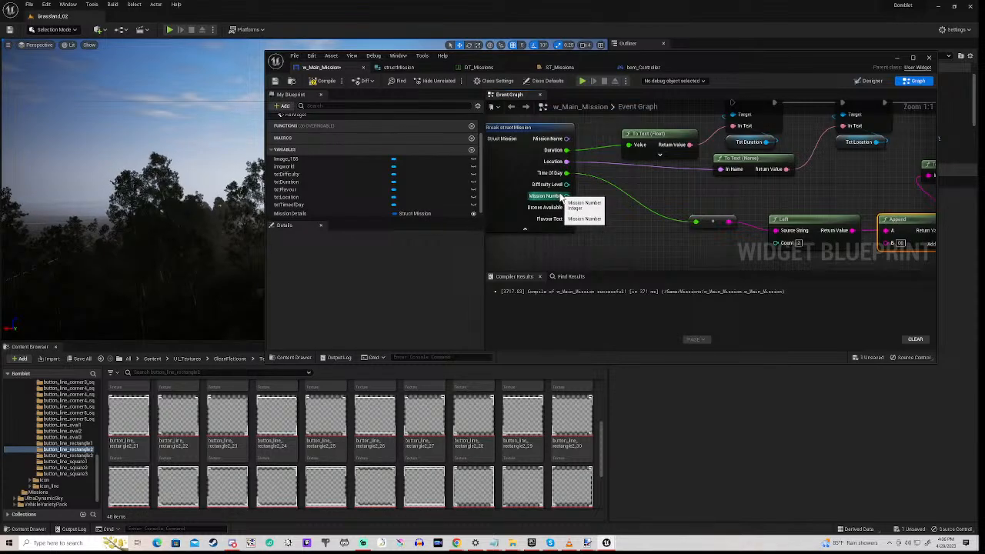
scroll(637, 206, "down", 2)
right_click_drag(788, 198, 583, 221)
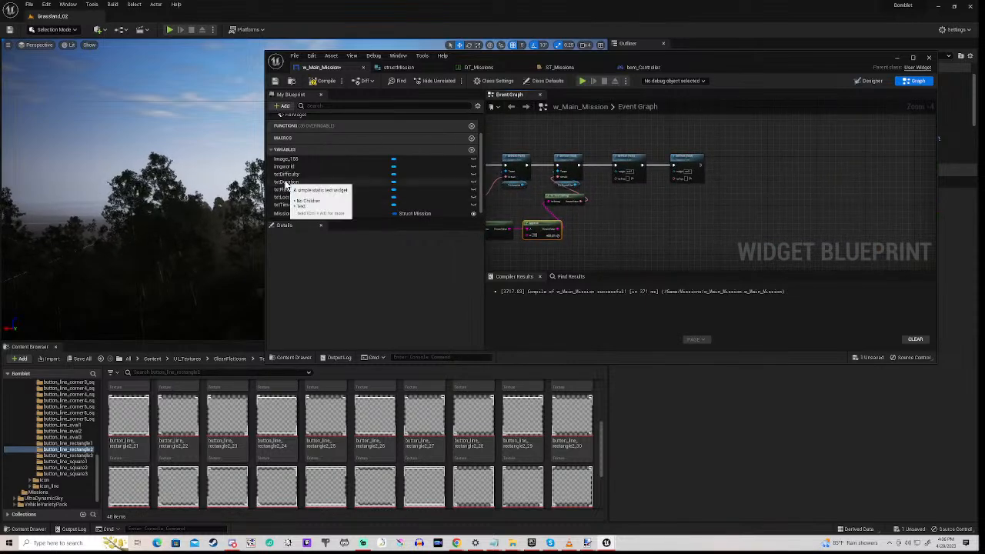
left_click_drag(286, 176, 615, 191)
left_click(626, 219)
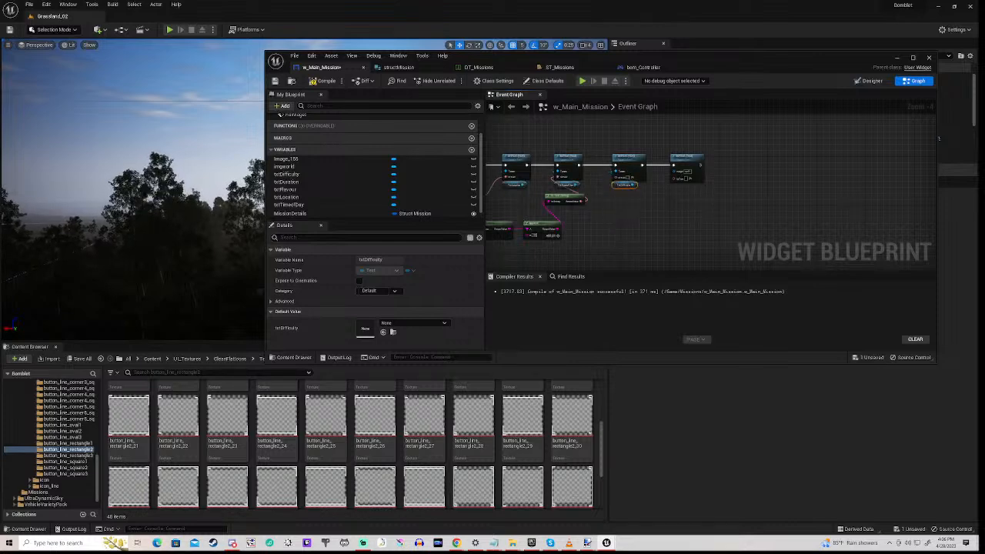
Connect Break structMission's Difficulty Level through To Text (Integer) to the txtDifficulty SetText's In Text, and place the conversion node below the Append node.
right_click_drag(605, 212, 773, 204)
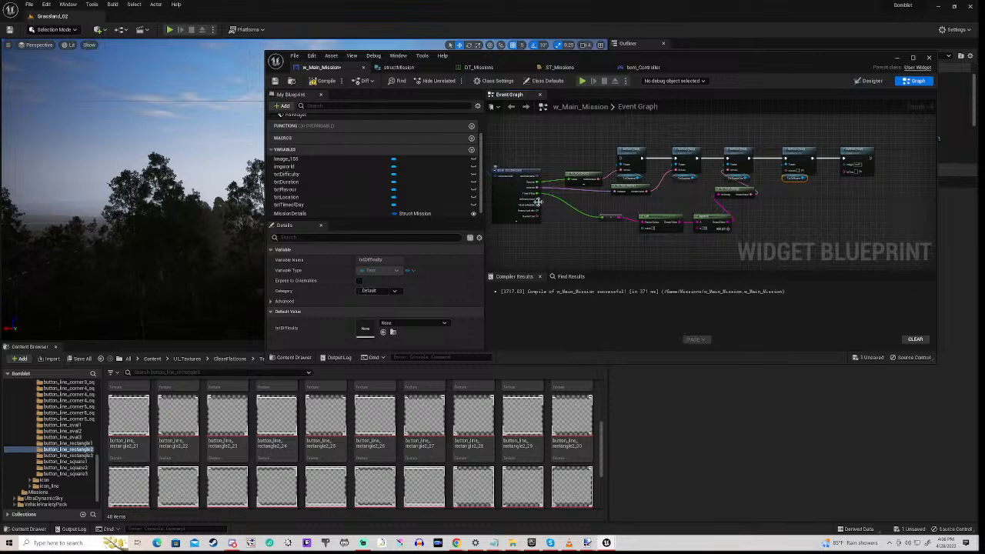
scroll(538, 204, "up", 4)
left_click_drag(541, 198, 872, 149)
right_click_drag(856, 186, 667, 184)
scroll(508, 179, "down", 4)
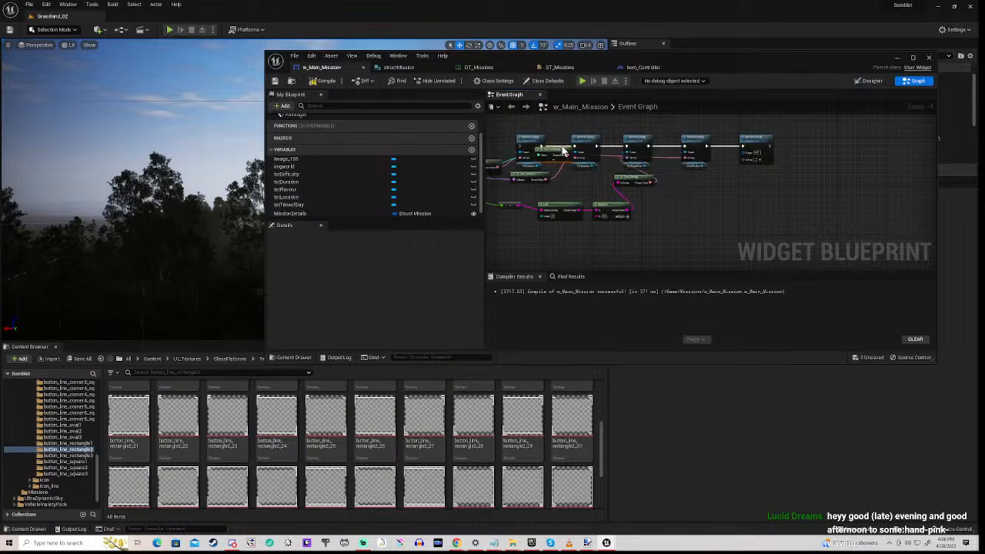
left_click_drag(599, 216, 649, 245)
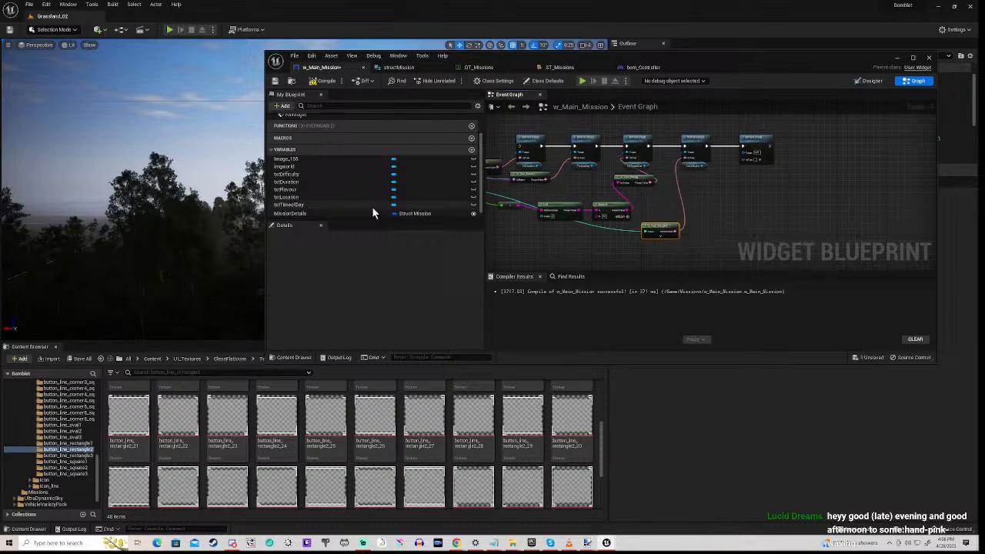
Connect the Flavour Text output of Break structMission to the last SetText node's In Text.
scroll(533, 224, "up", 2)
scroll(596, 208, "up", 2)
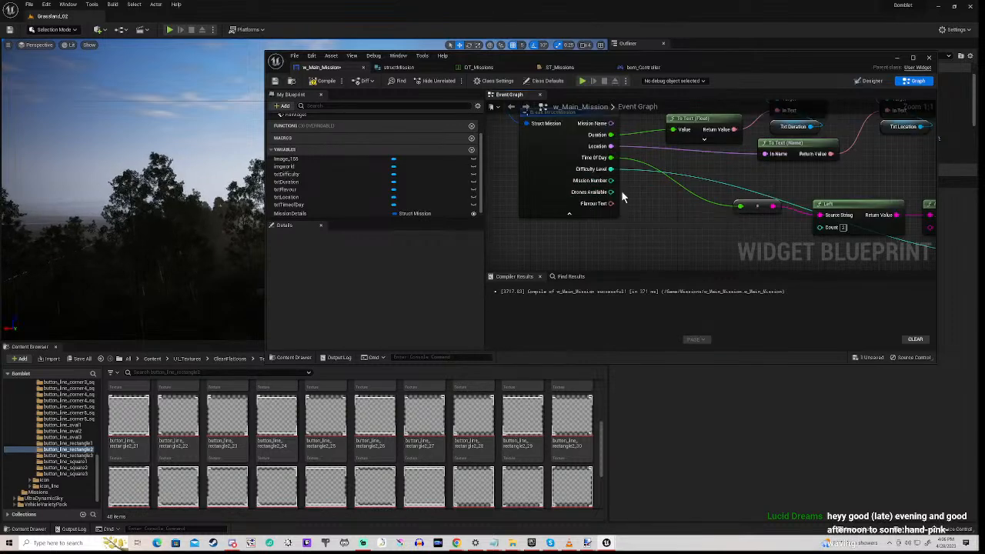
scroll(621, 190, "down", 3)
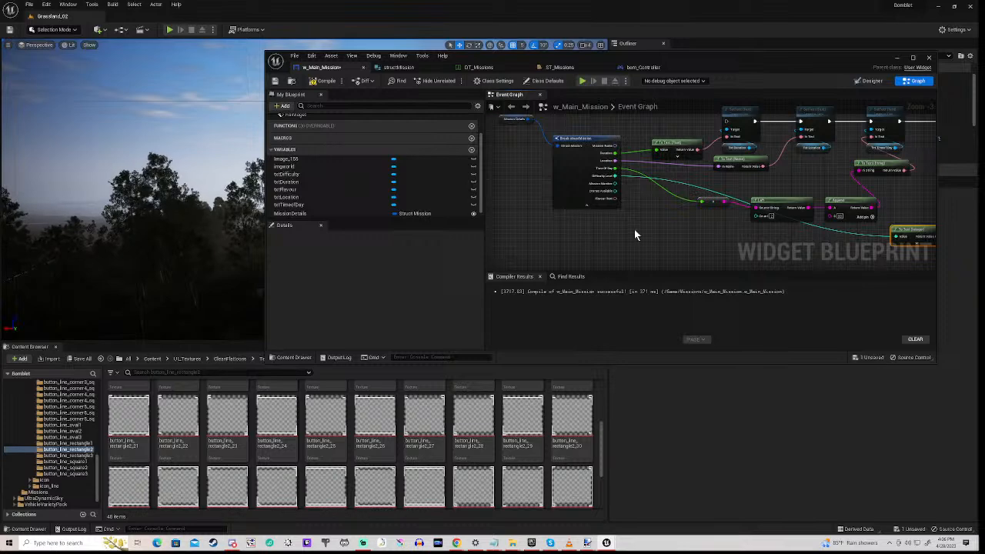
right_click_drag(651, 222, 544, 223)
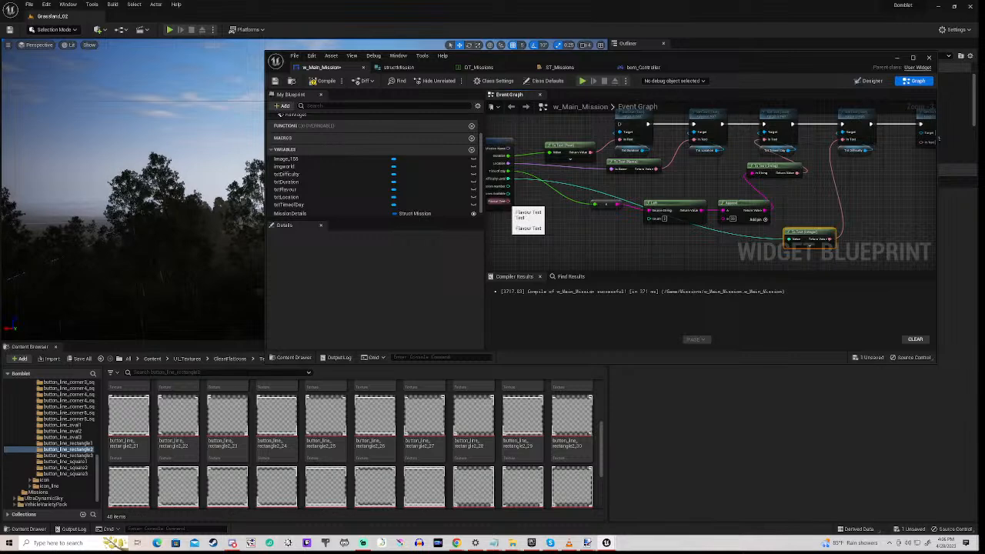
left_click_drag(509, 201, 918, 143)
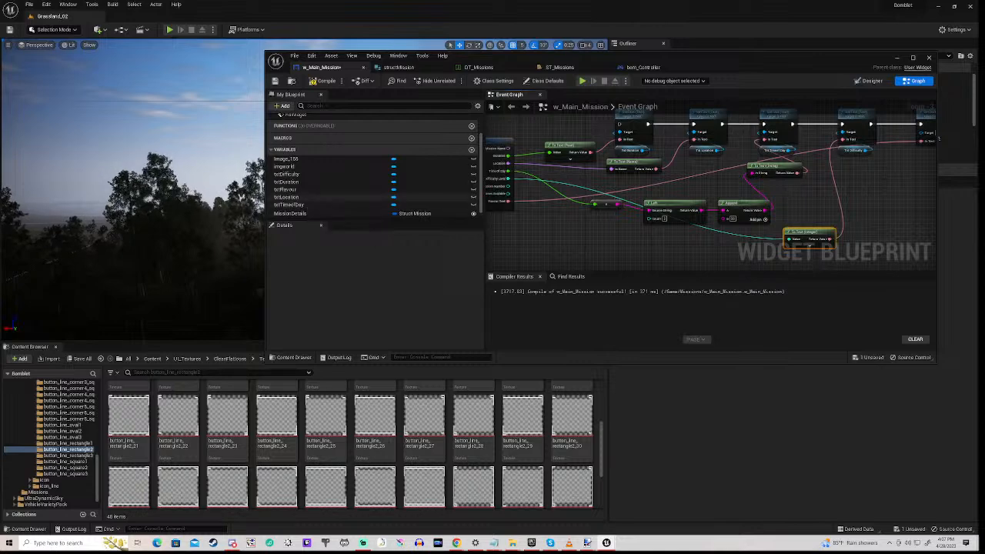
Add a txtFlavour getter as the Target of the last SetText node and compile the widget blueprint.
left_click_drag(285, 193, 864, 202)
left_click(874, 196)
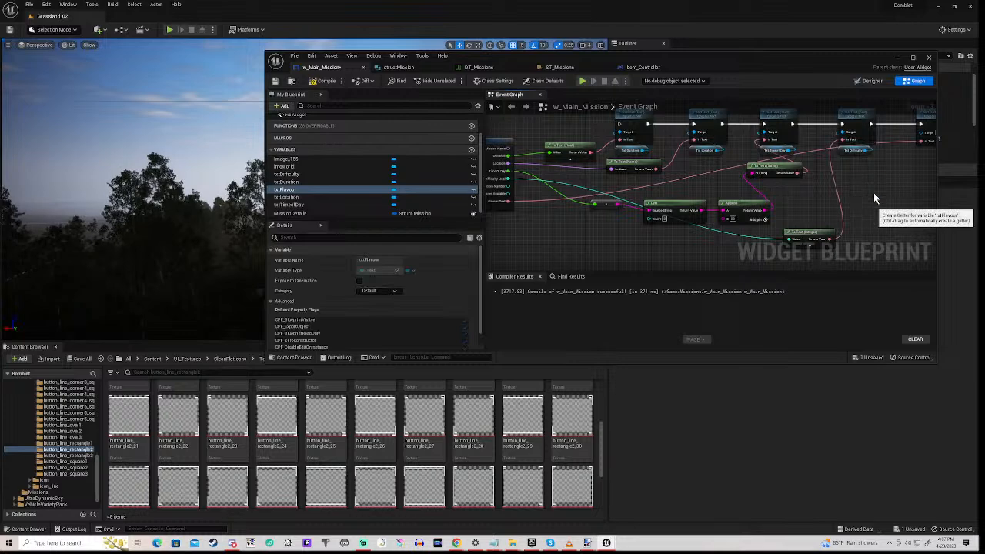
right_click_drag(876, 205, 525, 264)
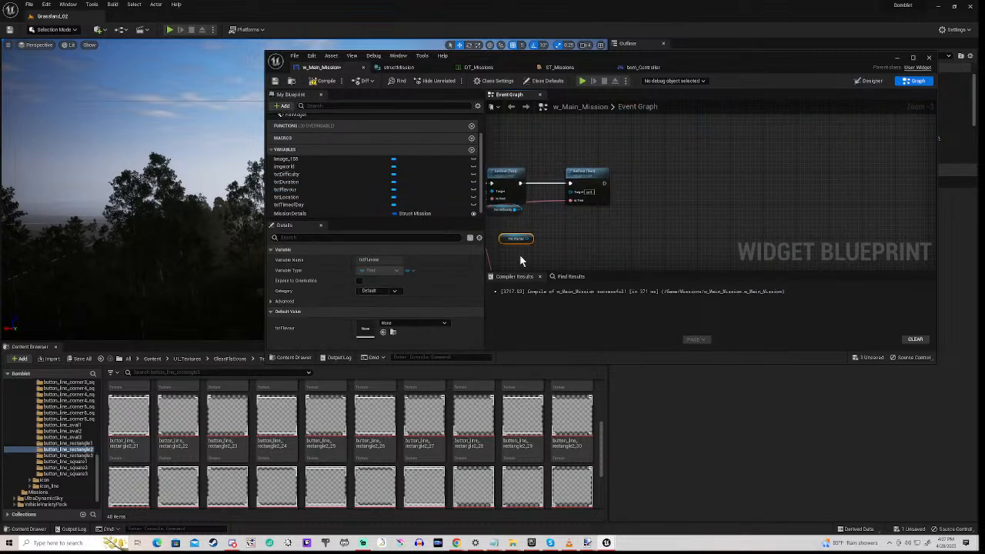
left_click_drag(527, 239, 571, 192)
right_click_drag(570, 194, 672, 174)
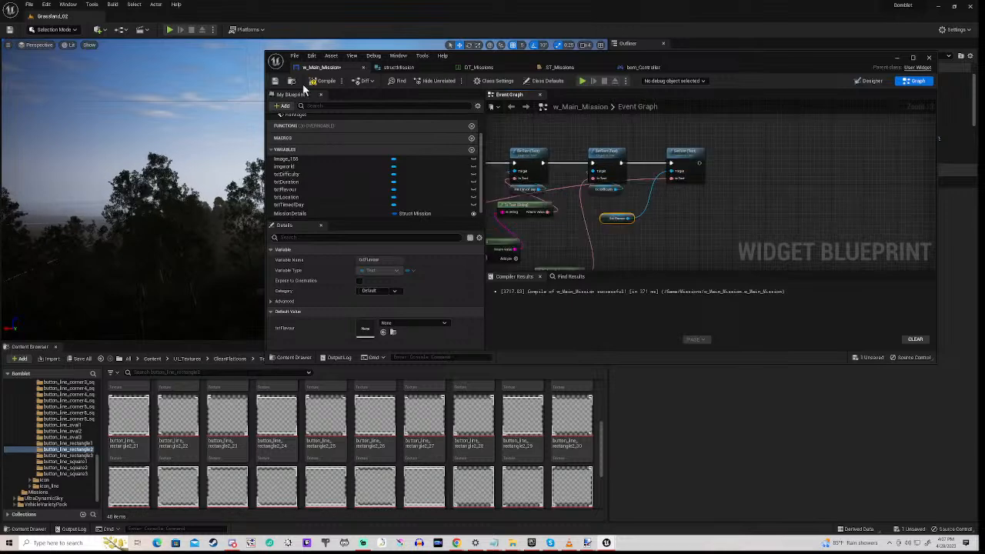
left_click(313, 82)
Connect the FillWidget event's execution output to the txtDuration SetText at the start of the chain.
scroll(608, 218, "down", 4)
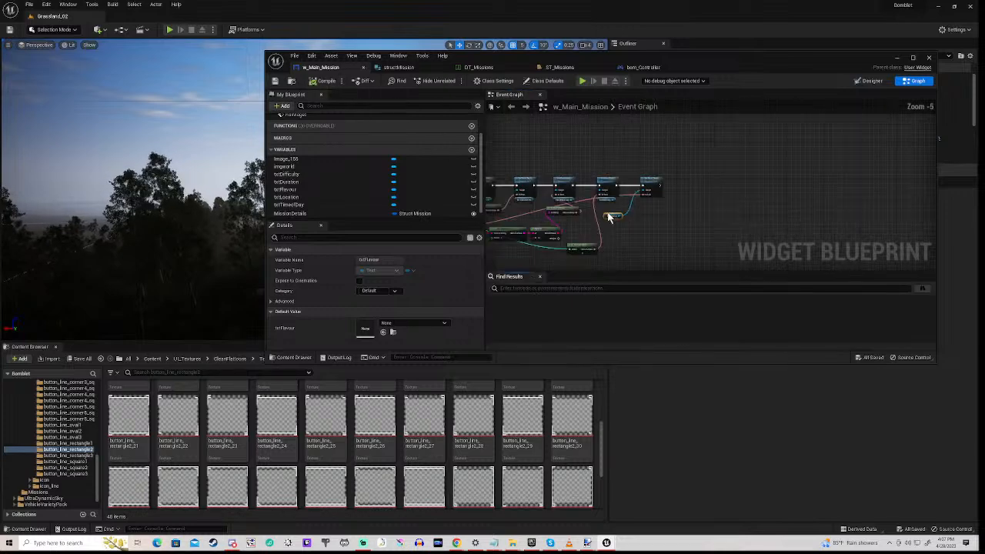
scroll(676, 223, "down", 2)
right_click_drag(676, 222, 666, 237)
scroll(564, 204, "up", 5)
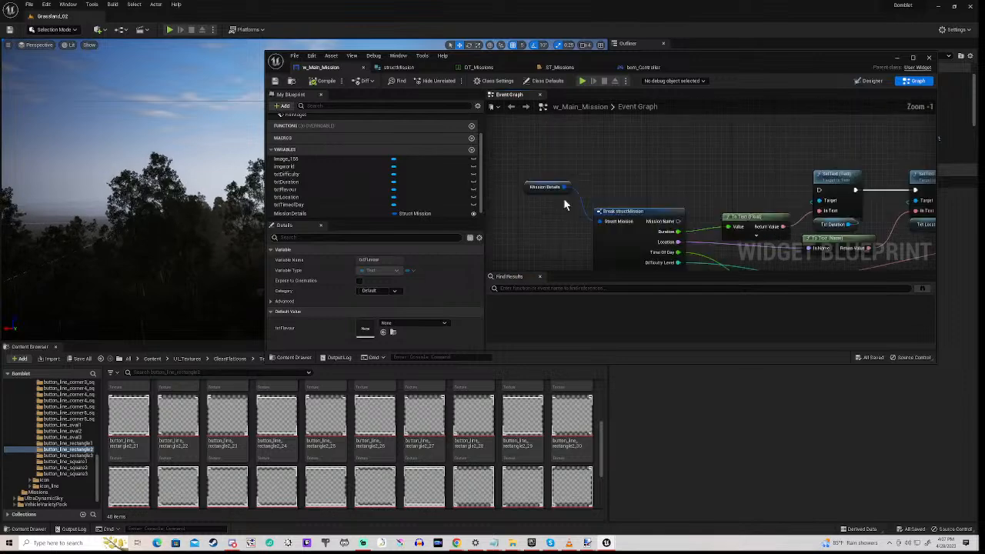
scroll(557, 202, "down", 2)
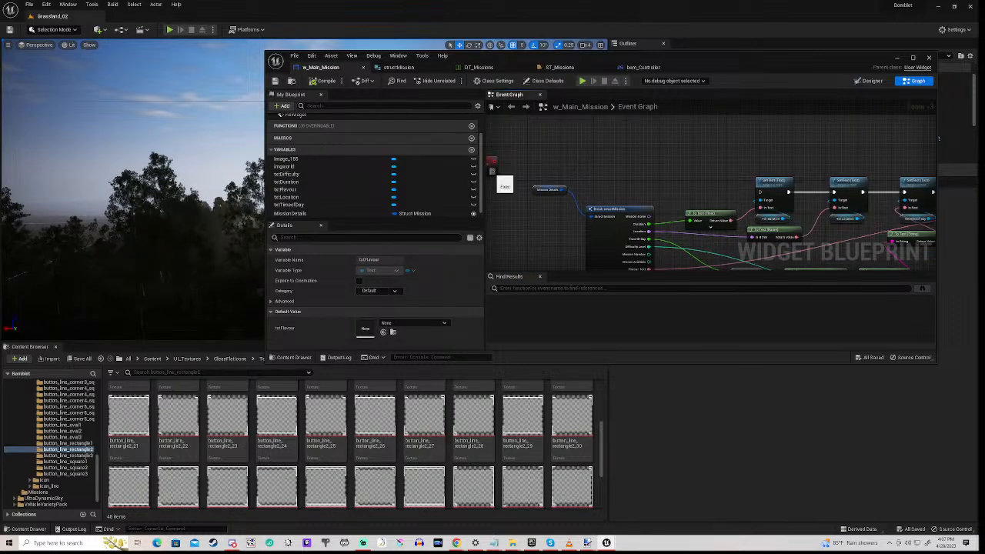
left_click_drag(493, 171, 761, 192)
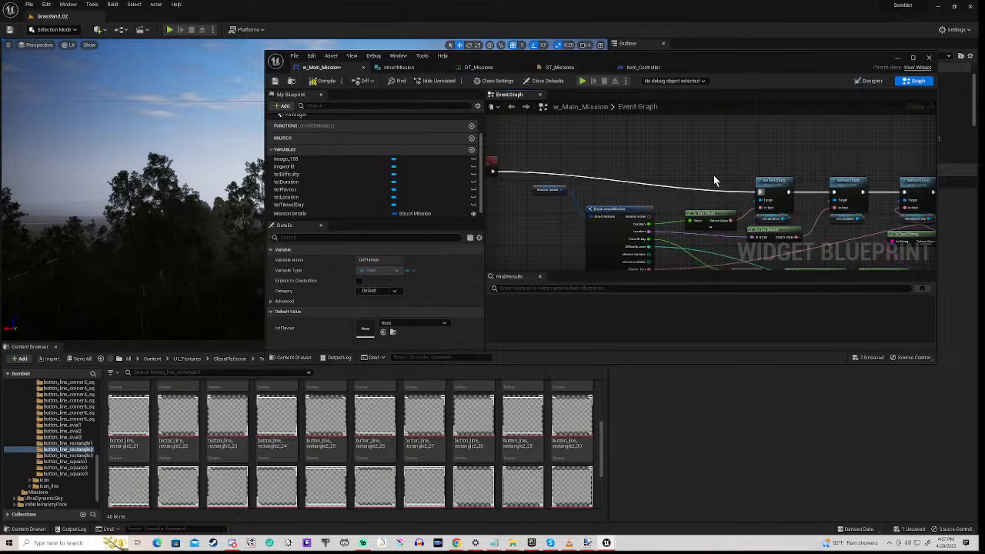
Add a Fill Widget call after the SET Mission Details node, connect their execution pins, and compile the blueprint.
right_click_drag(699, 131, 543, 254)
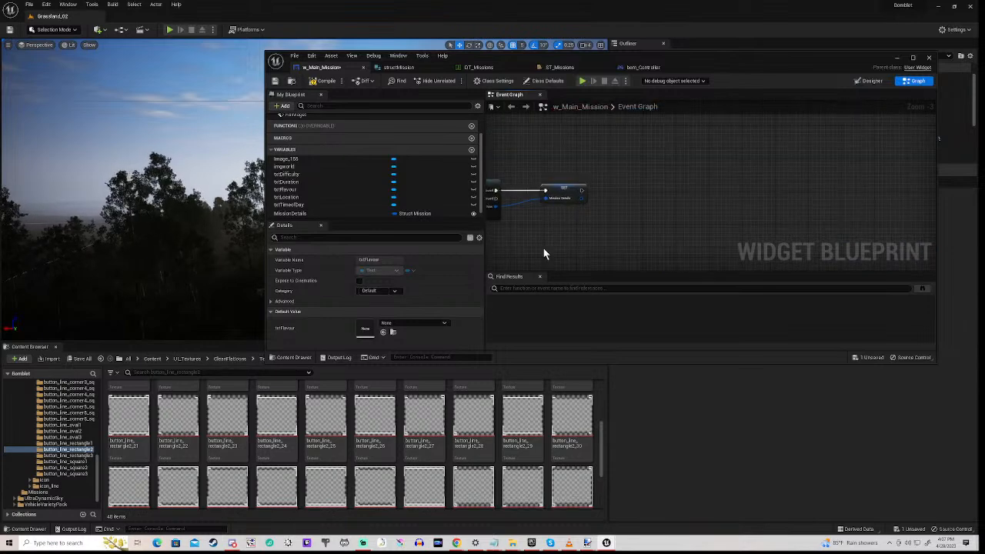
right_click(649, 211)
type("fillwid")
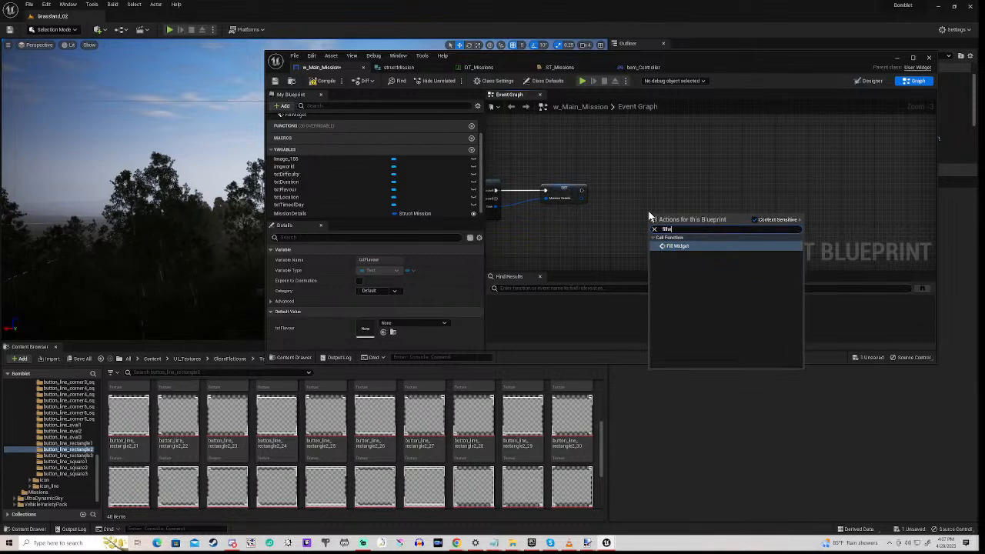
left_click(677, 247)
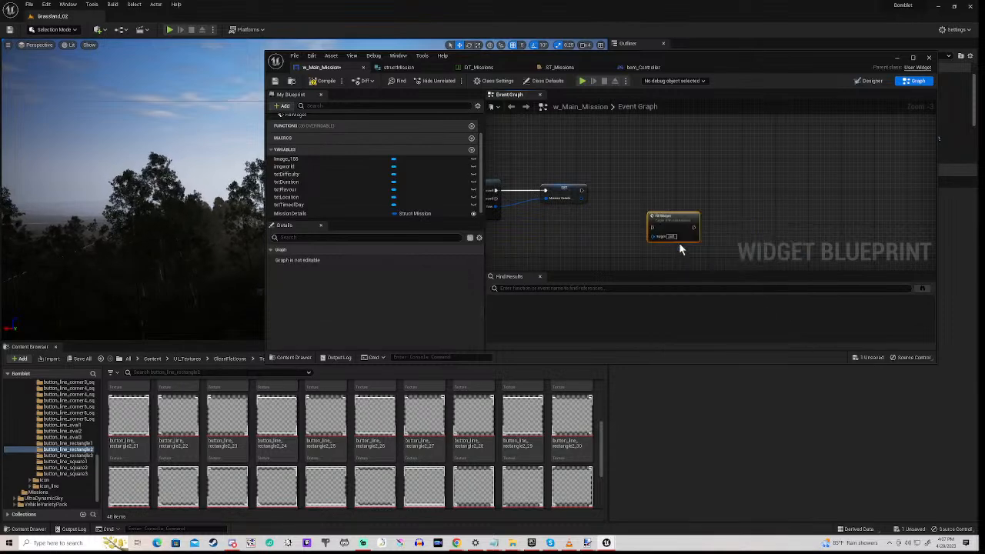
left_click_drag(675, 216, 644, 186)
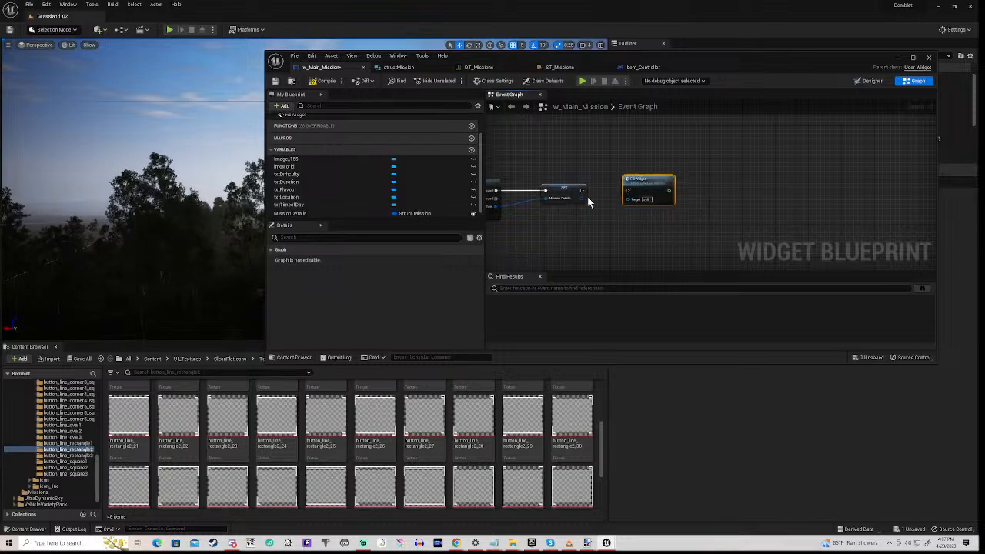
left_click_drag(582, 191, 629, 195)
scroll(598, 211, "down", 5)
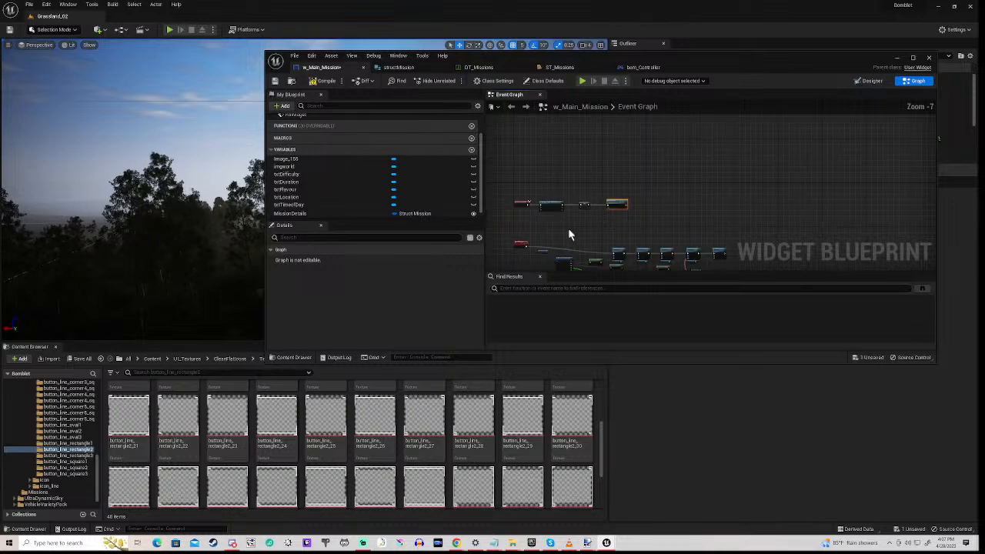
left_click(325, 82)
In DT_Missions, set row 1's FlavourText to string table ST_Missions with key 1 and save the data table.
scroll(543, 231, "down", 4)
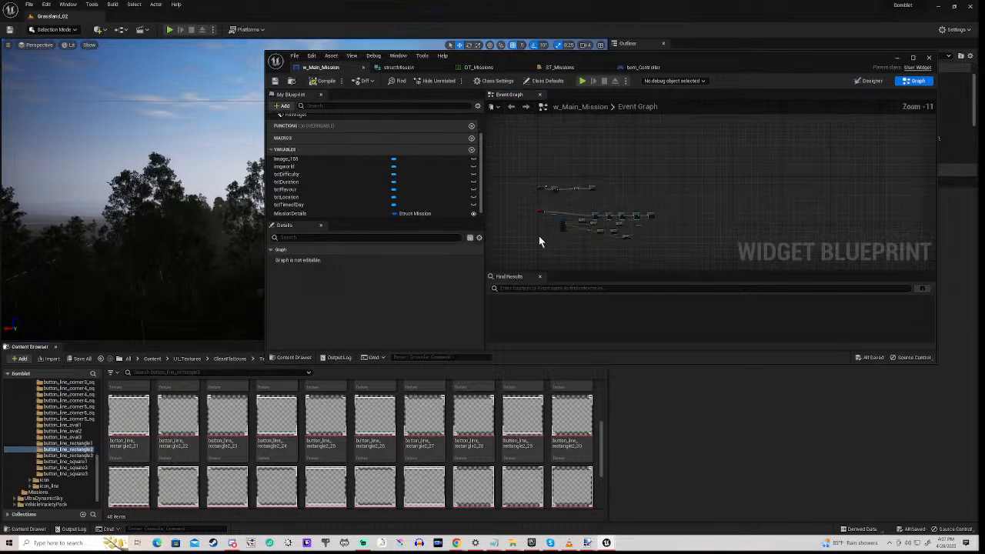
right_click_drag(548, 228, 561, 213)
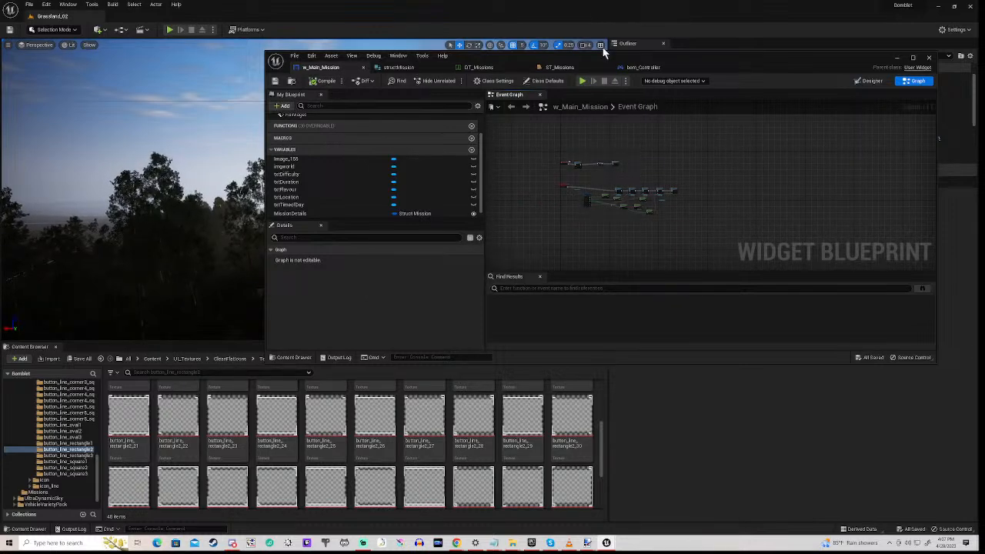
left_click_drag(602, 58, 548, 364)
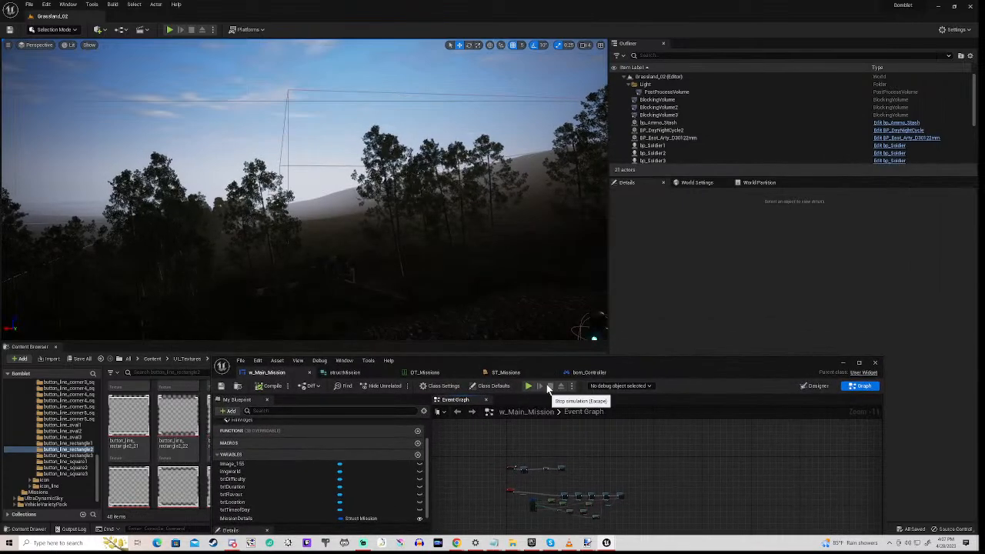
left_click(426, 374)
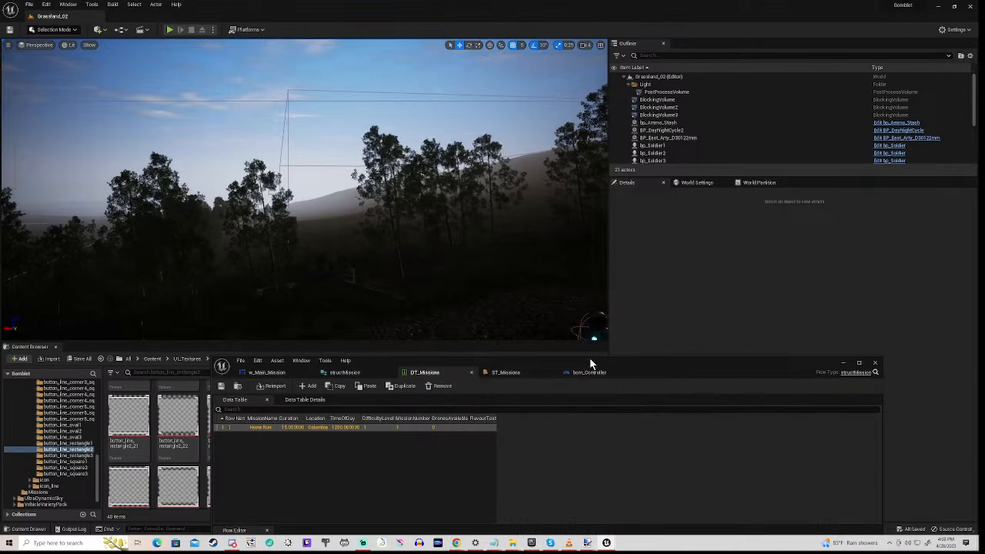
left_click_drag(589, 358, 591, 143)
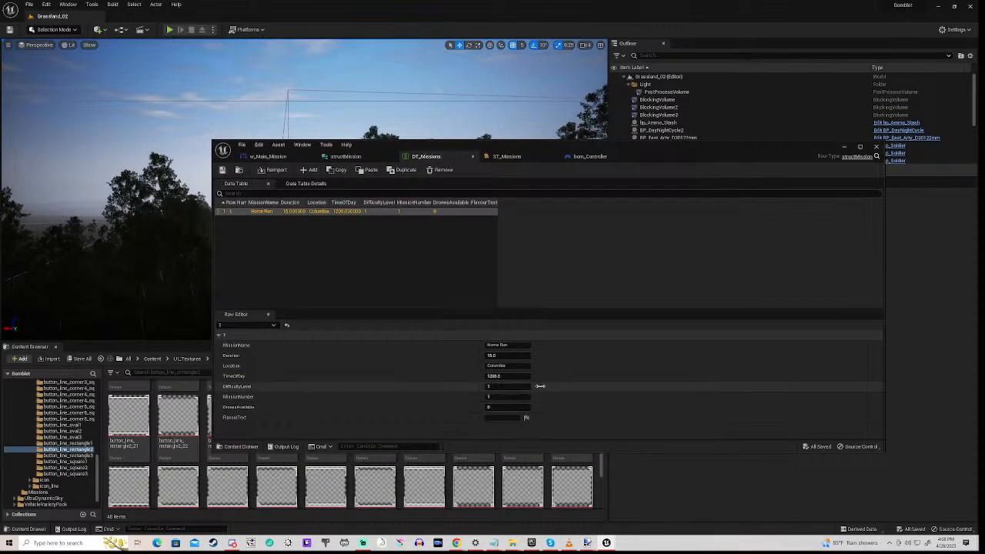
left_click(496, 417)
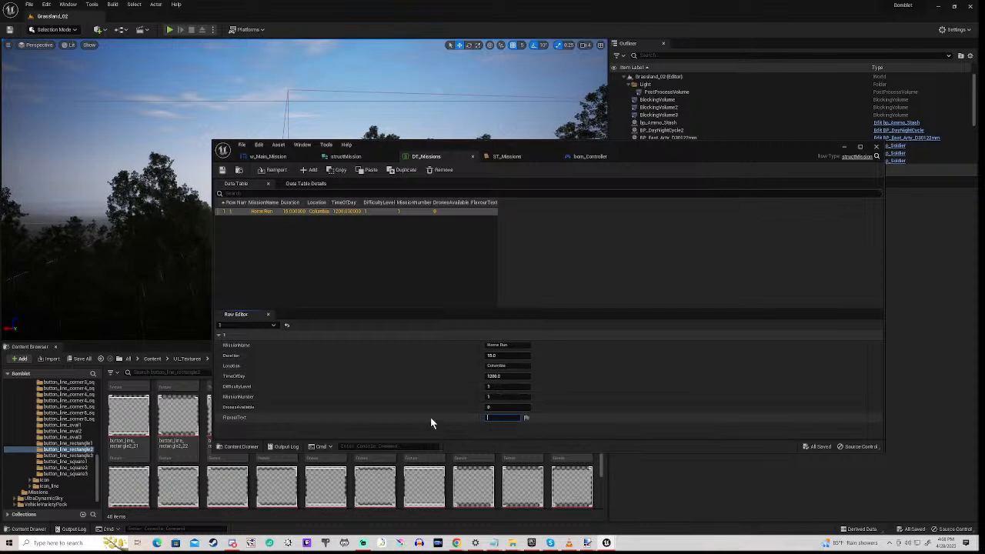
left_click(527, 417)
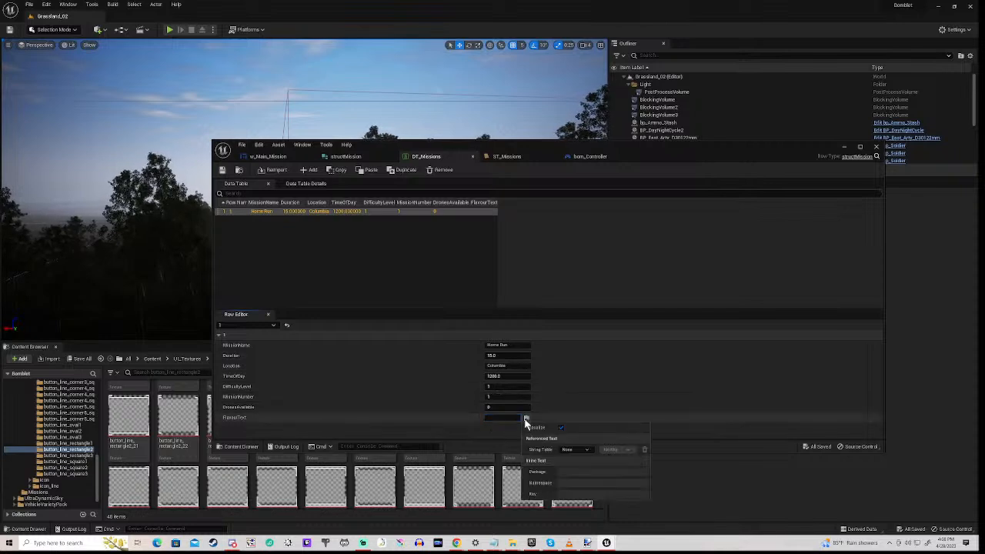
left_click(571, 450)
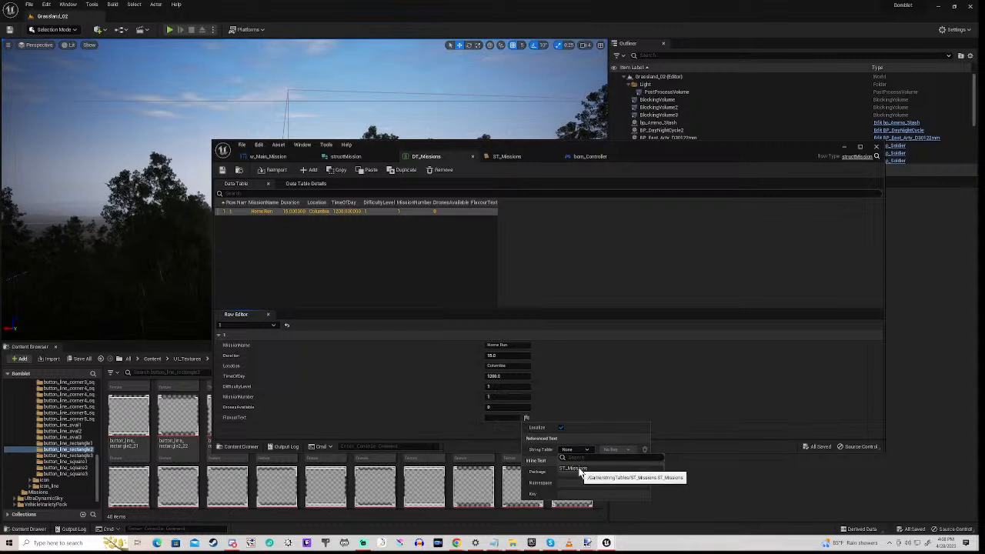
left_click(573, 468)
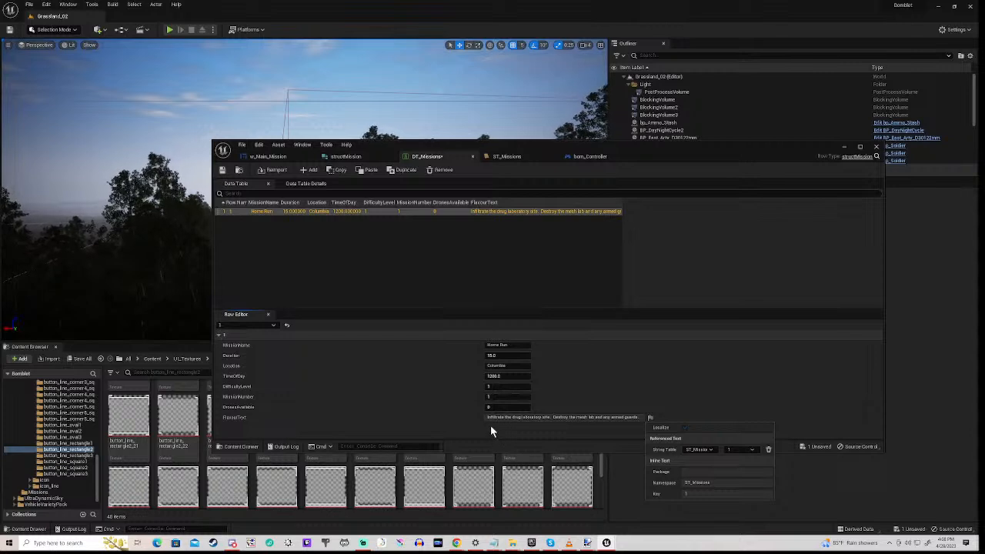
left_click(222, 171)
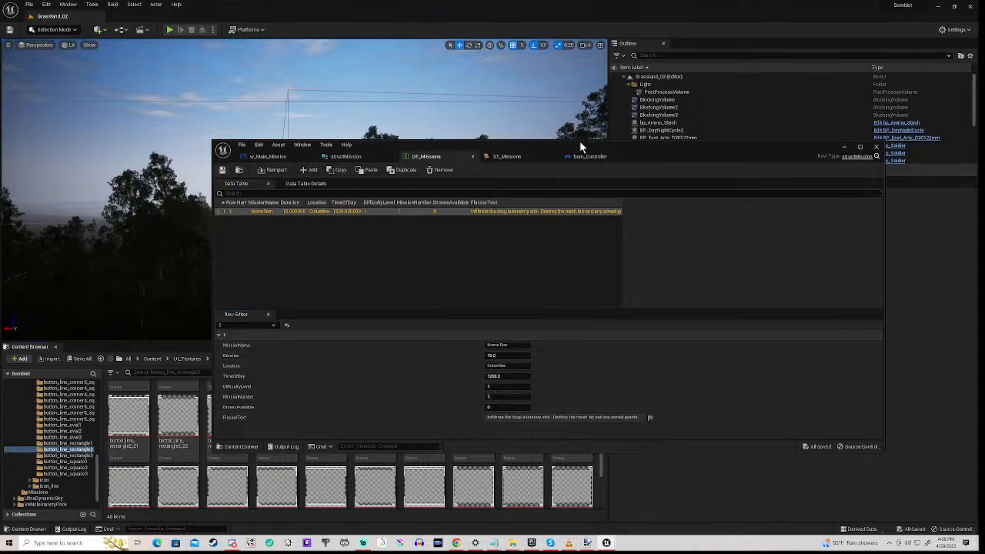
Play the level with the drone airborne, bring up the in-game mission map to check its filled text fields, and stop playing.
left_click_drag(582, 145, 561, 402)
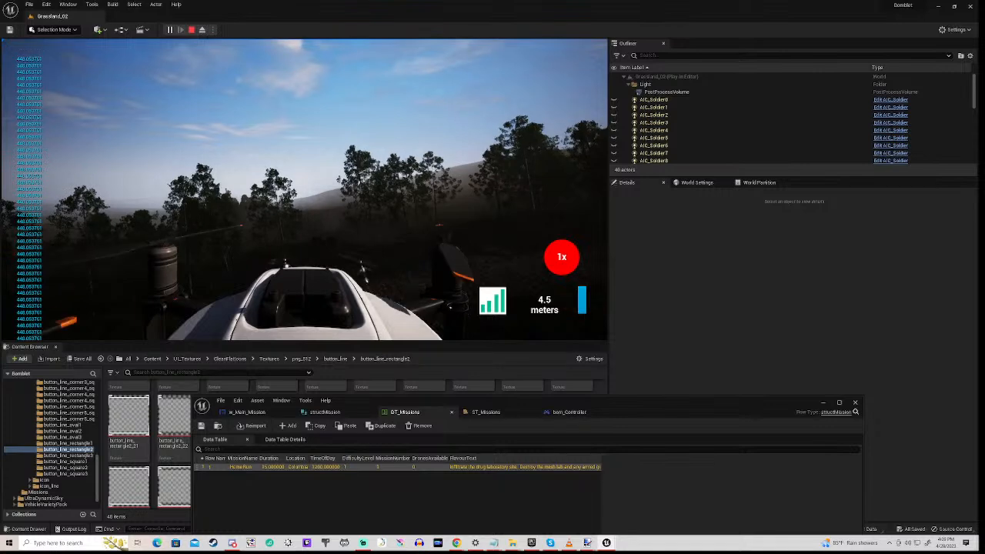
key("space")
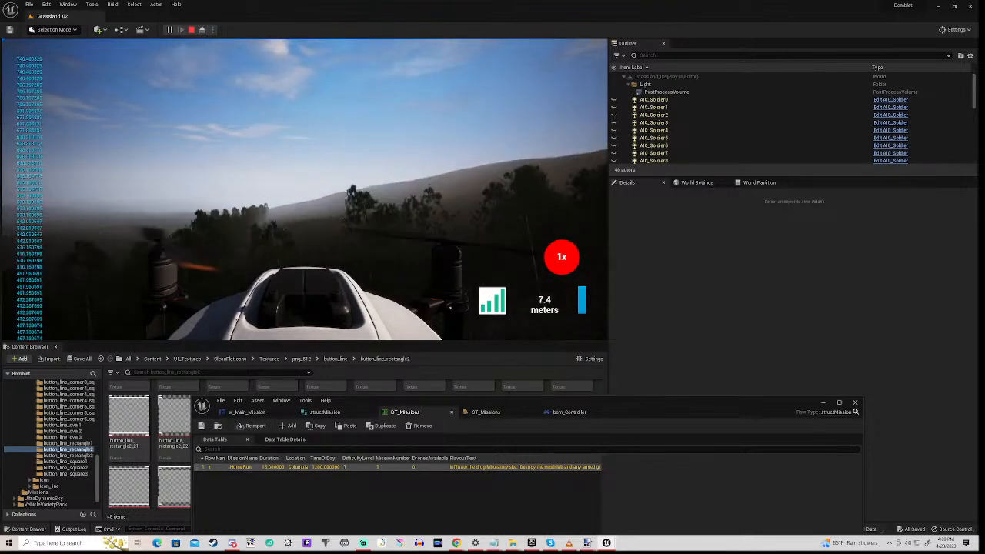
key("m")
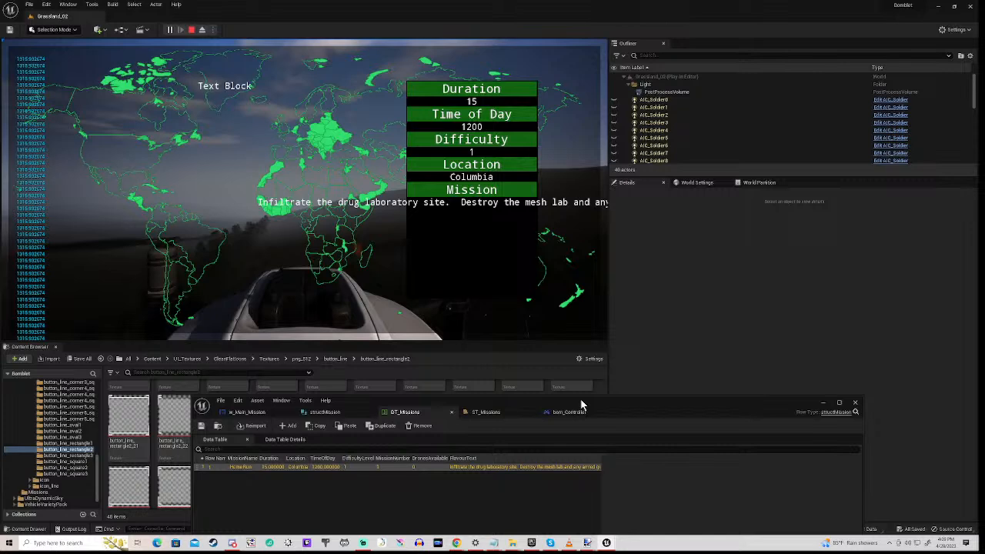
key("Escape")
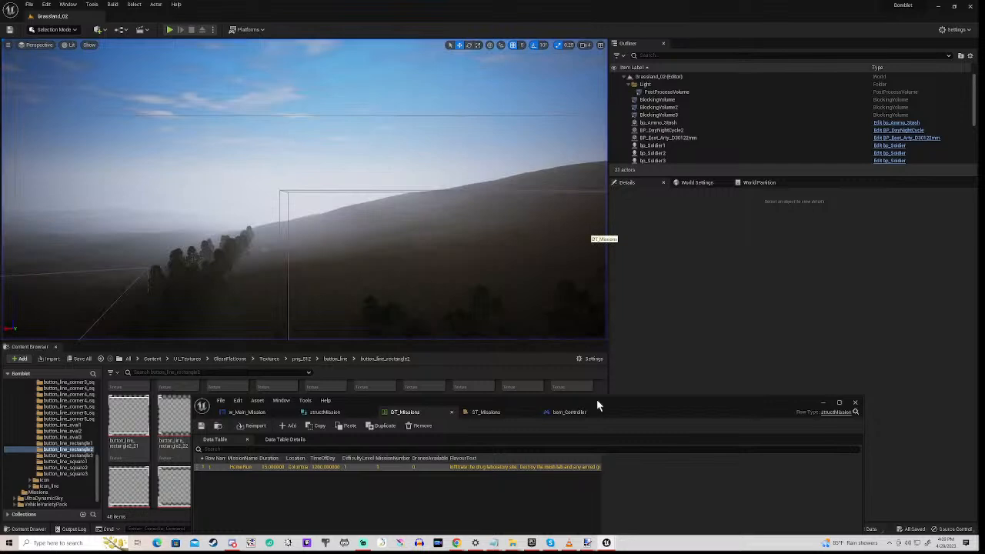
Return to w_Main_Mission, show its designer layout, and select the txtFlavour text block under the Mission heading.
left_click_drag(596, 399, 606, 222)
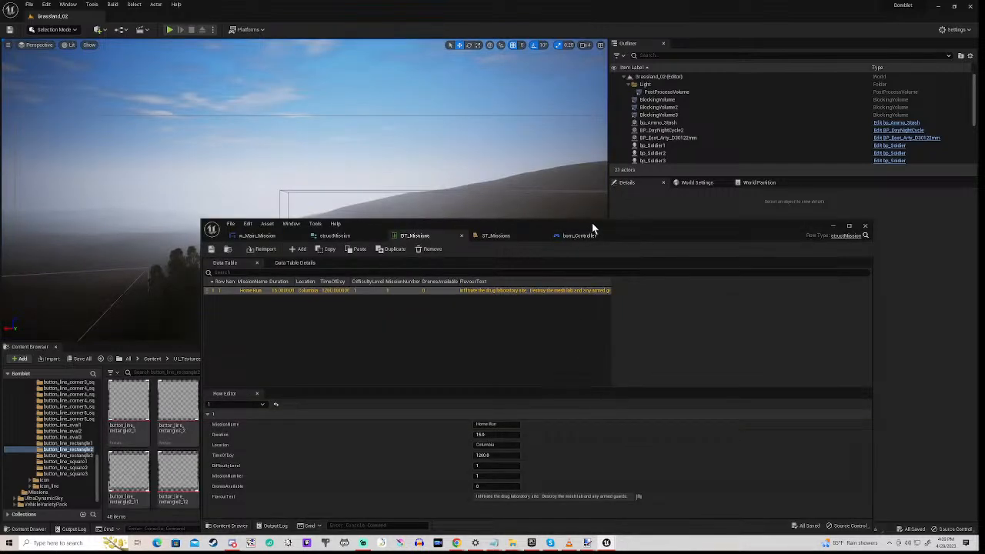
left_click_drag(592, 223, 567, 129)
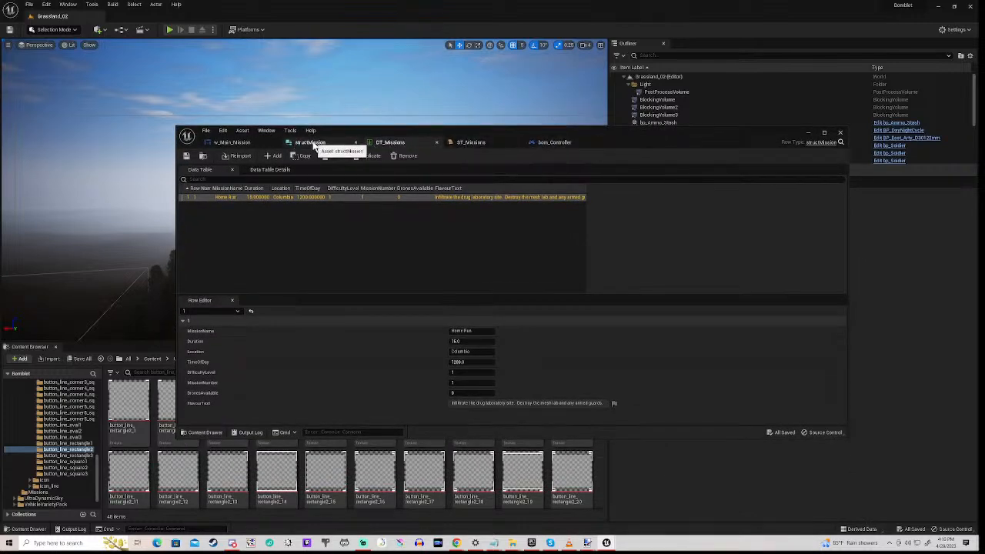
left_click(225, 144)
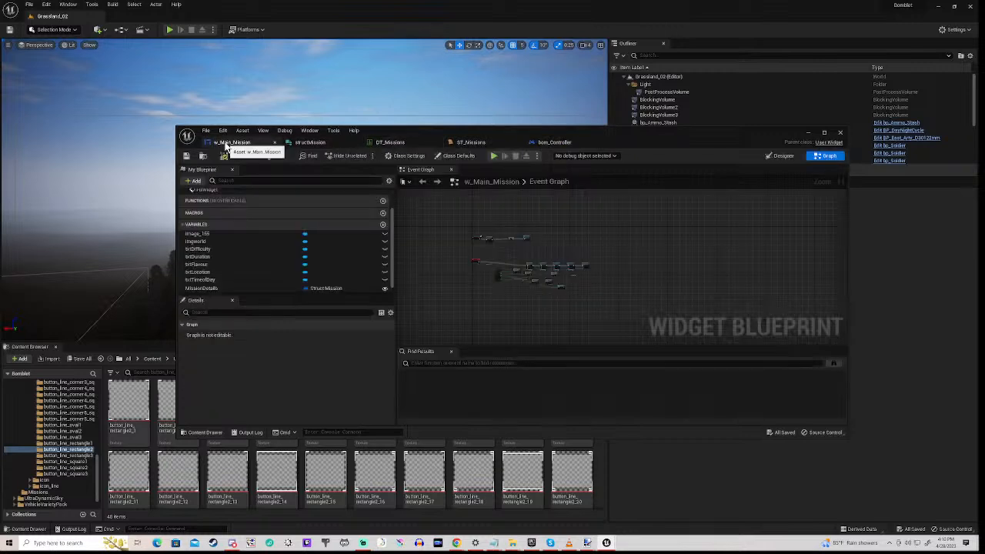
left_click(782, 158)
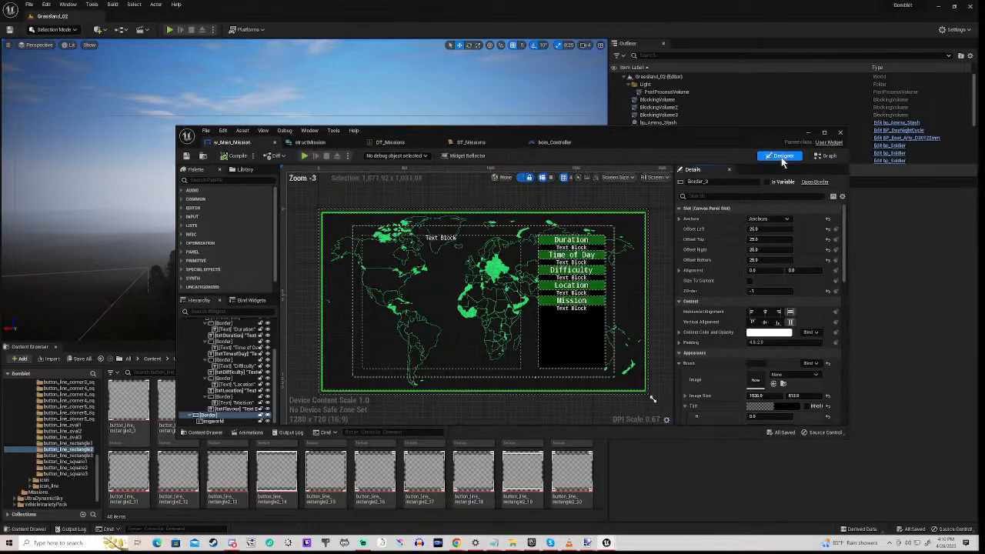
left_click(565, 311)
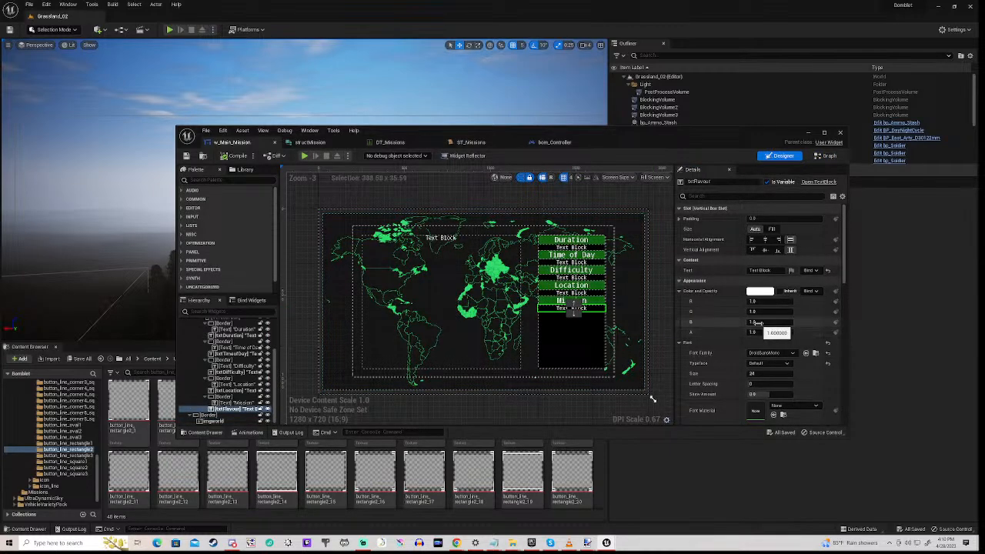
Enable Auto Wrap Text on txtFlavour, set Wrap Text At to 25, and save the widget blueprint.
scroll(726, 353, "down", 2)
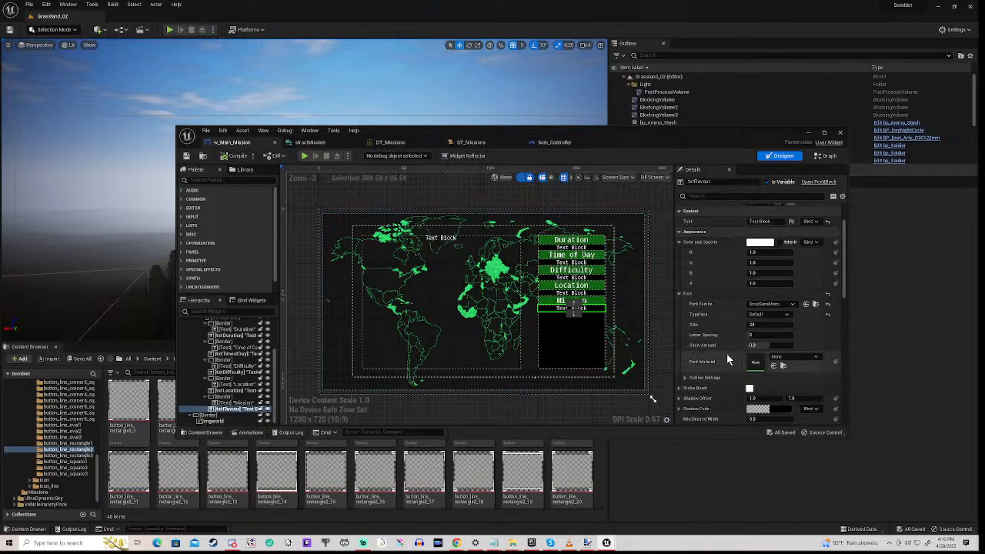
scroll(726, 358, "down", 3)
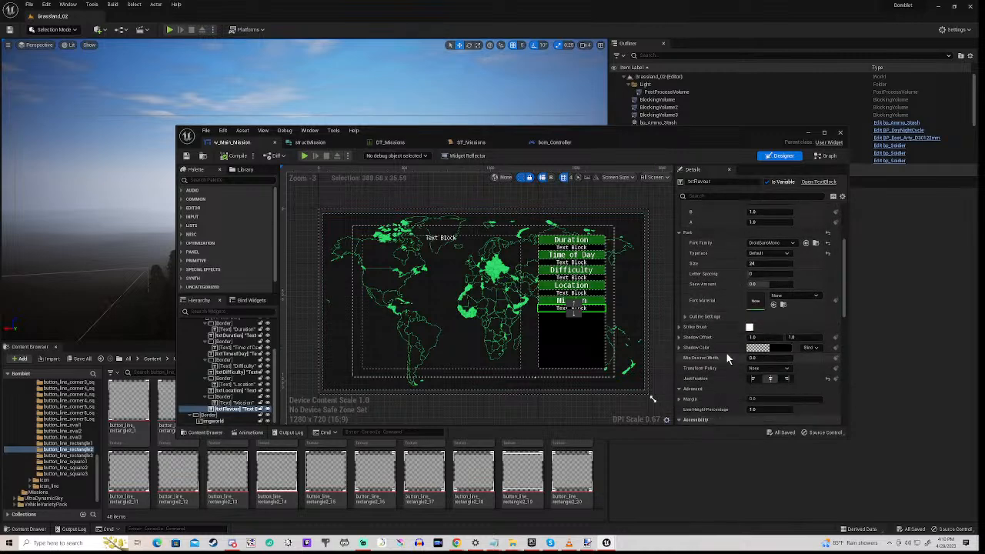
scroll(727, 358, "down", 2)
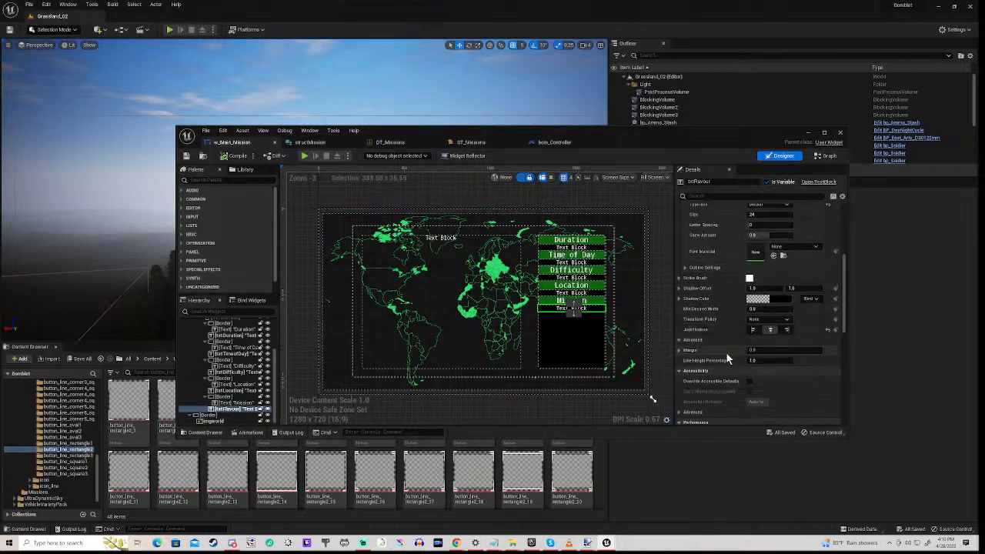
scroll(726, 353, "down", 1)
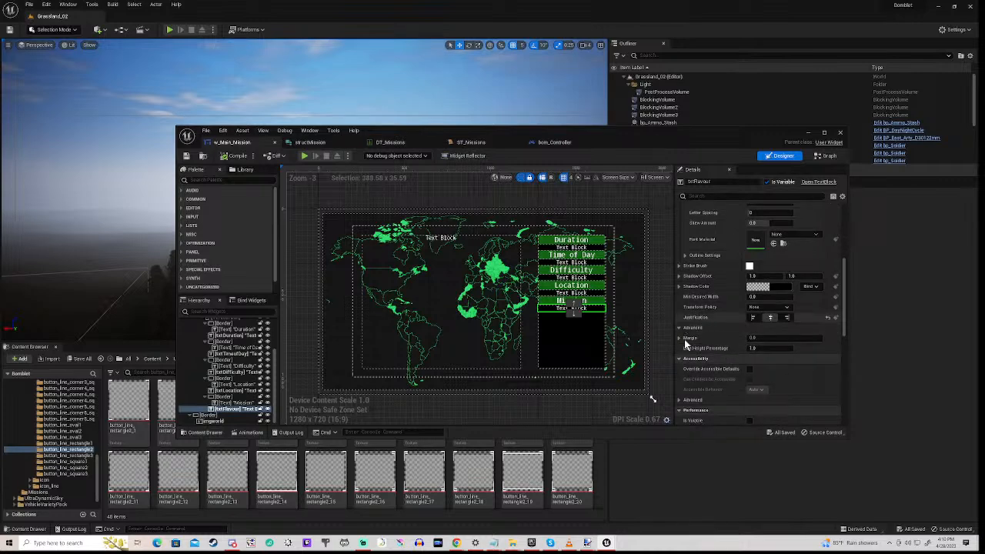
scroll(693, 367, "down", 3)
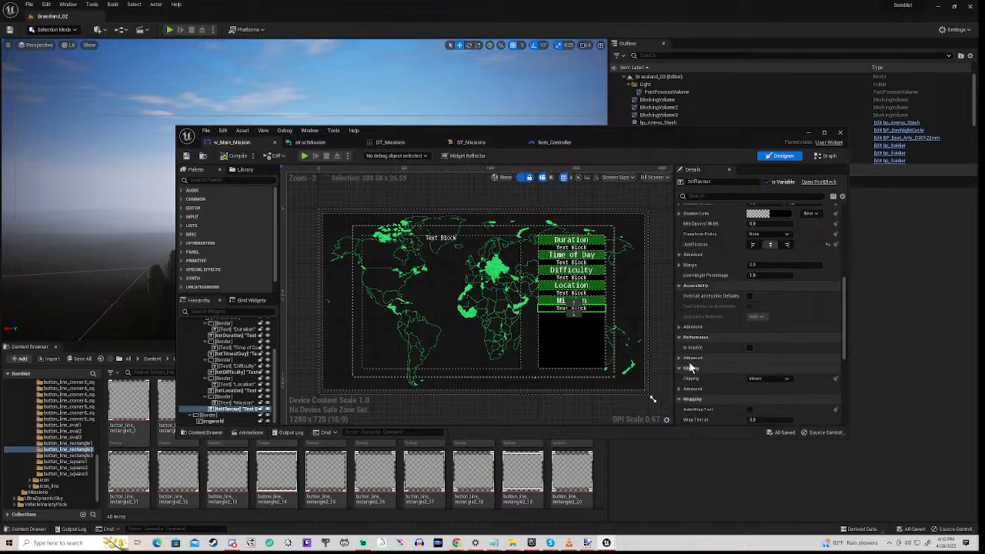
scroll(704, 359, "down", 3)
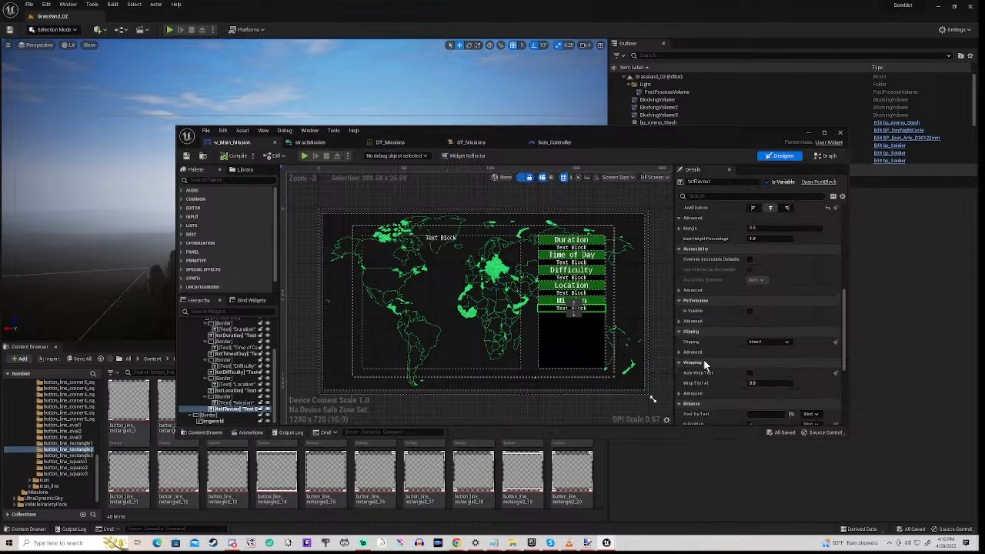
scroll(704, 366, "down", 2)
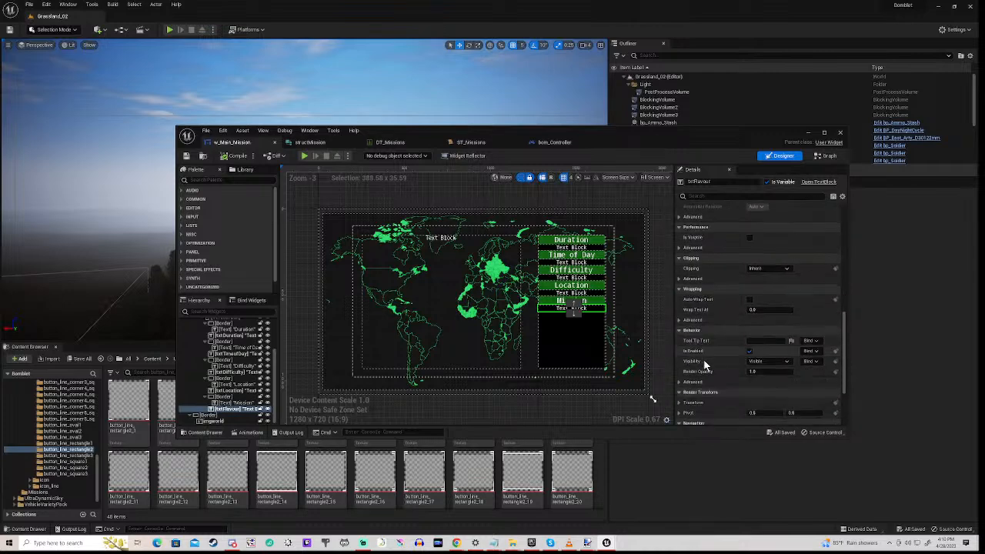
scroll(703, 365, "down", 3)
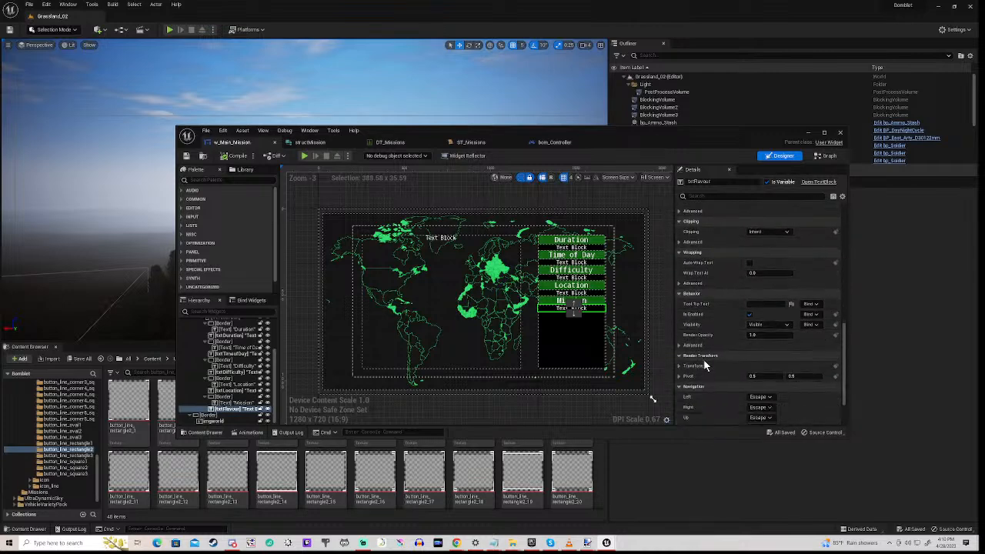
scroll(703, 365, "down", 1)
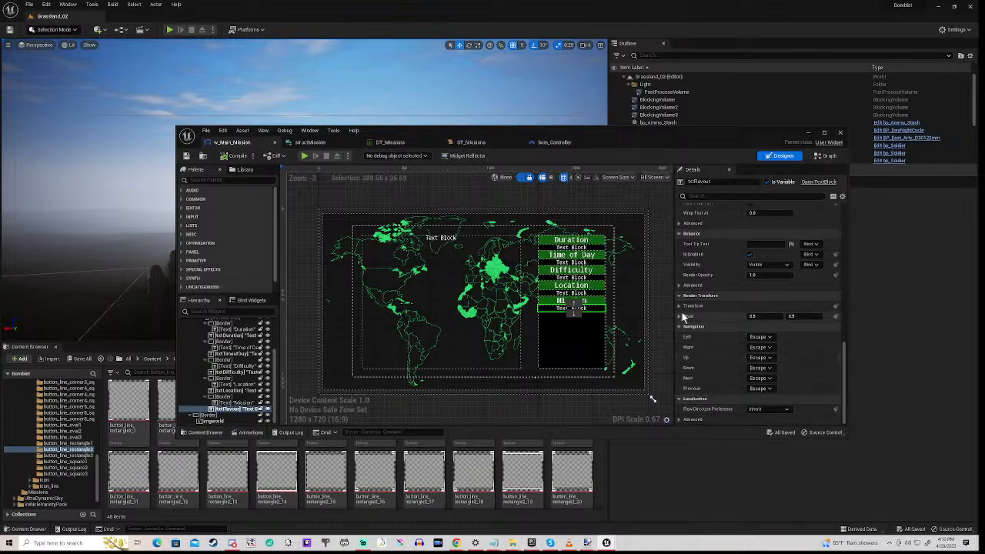
left_click(679, 285)
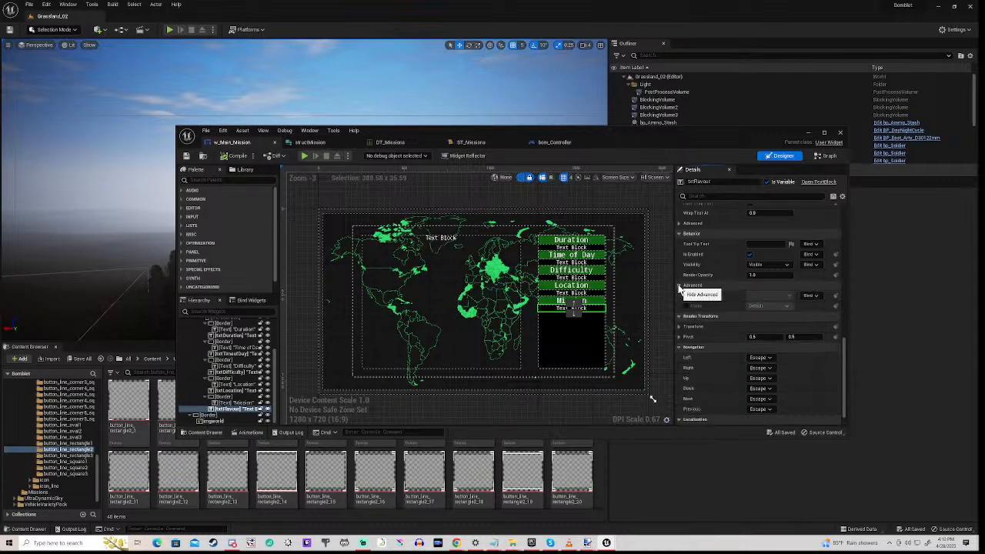
scroll(725, 287, "up", 3)
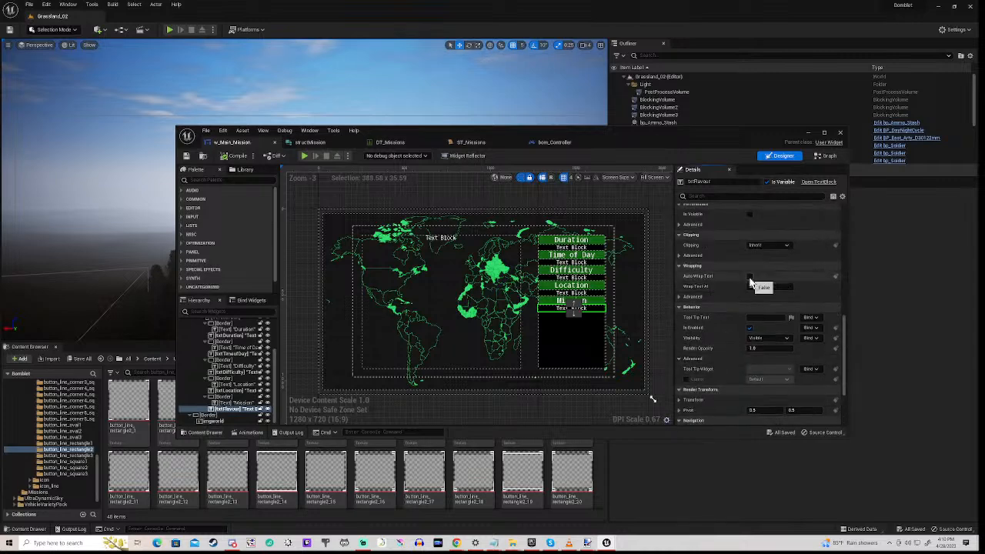
left_click(750, 278)
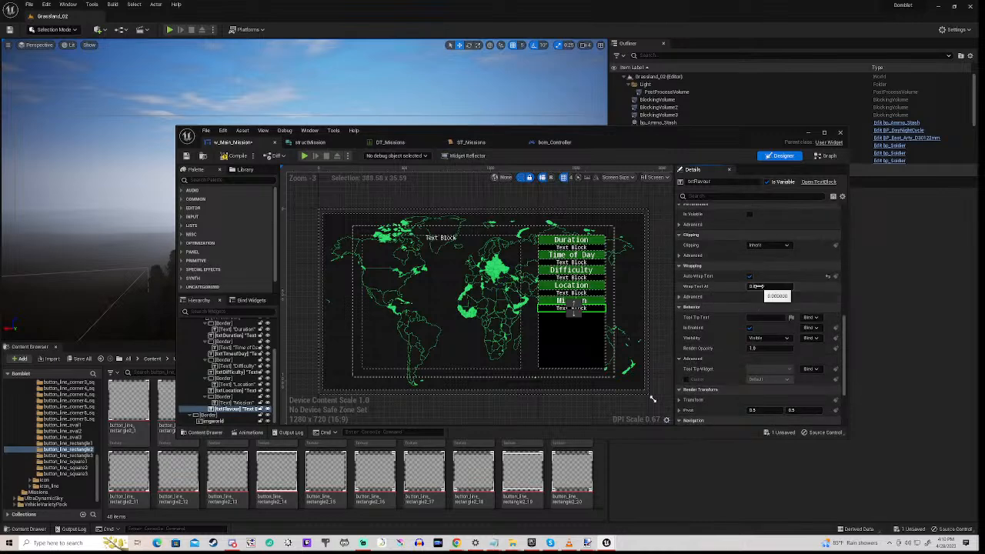
left_click(758, 286)
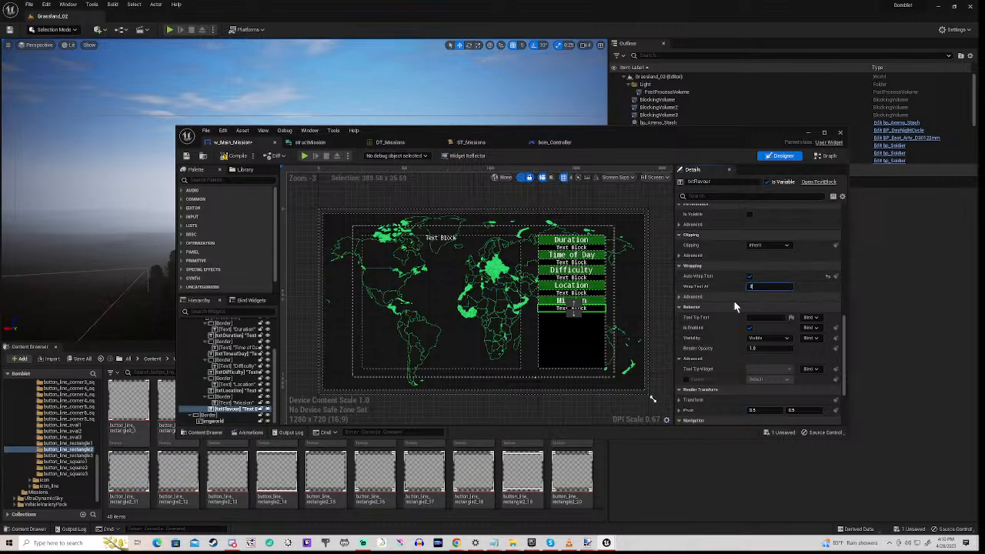
type("35")
key("Return")
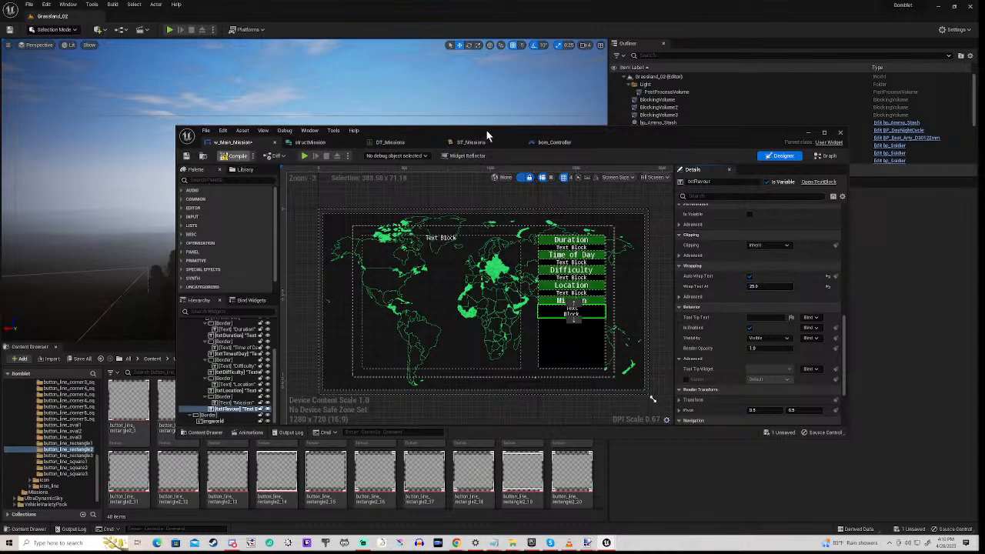
key("ctrl+s")
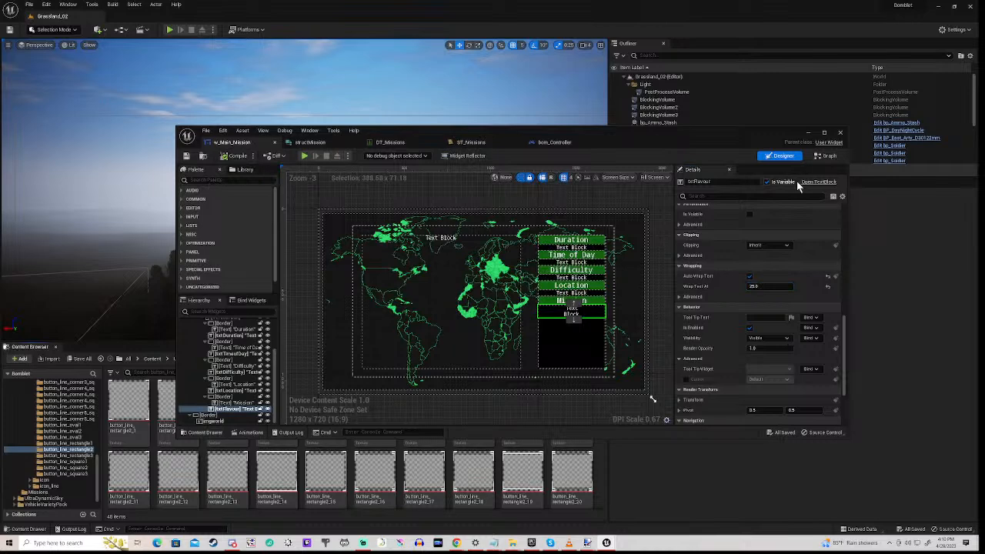
In the w_Main_Mission event graph, set the B value of the time-of-day Append node to ":00" and compile.
left_click(828, 156)
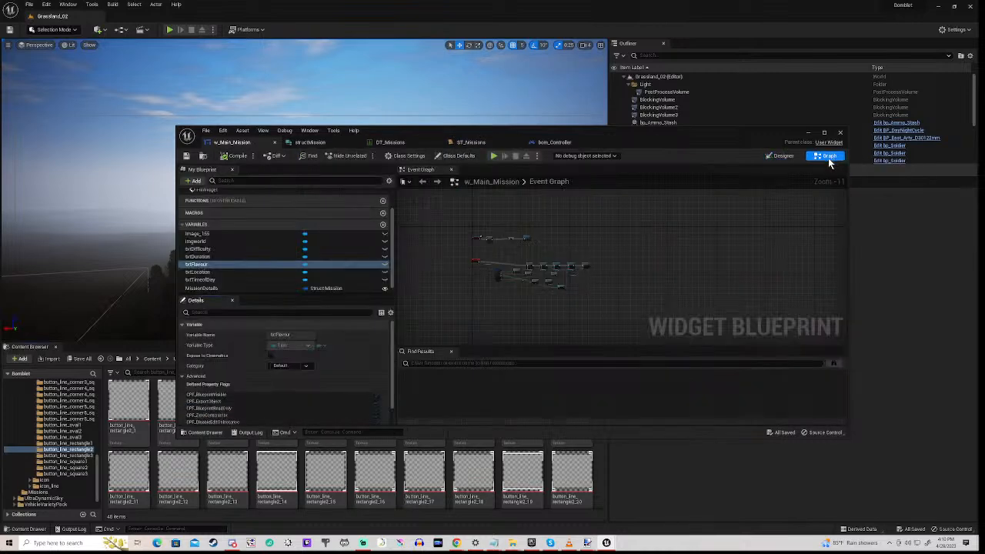
scroll(528, 284, "up", 3)
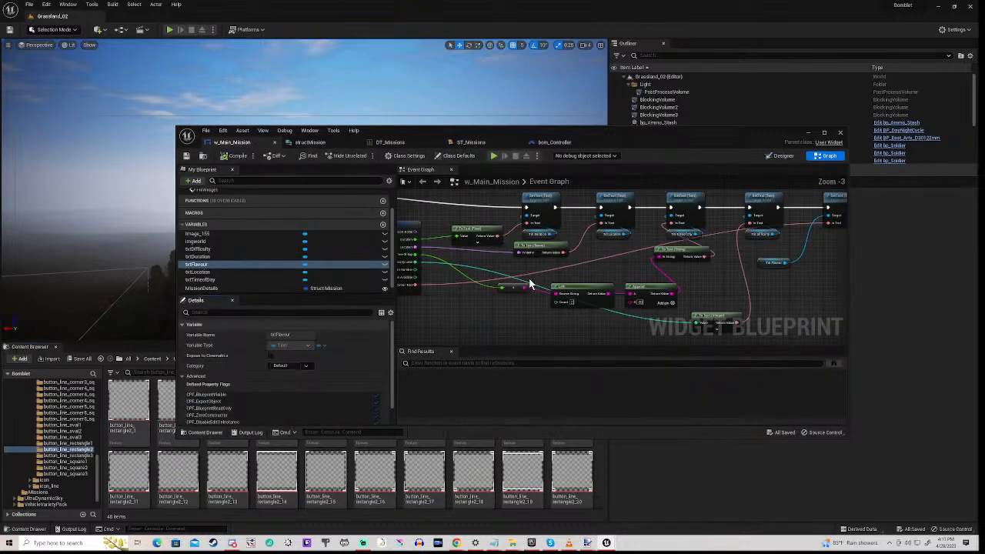
scroll(559, 308, "up", 3)
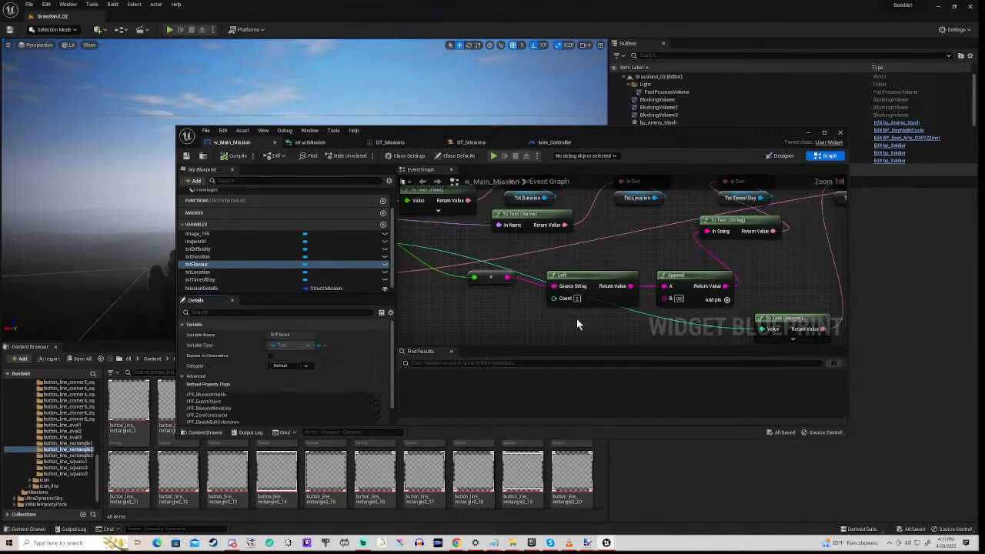
right_click_drag(652, 318, 524, 324)
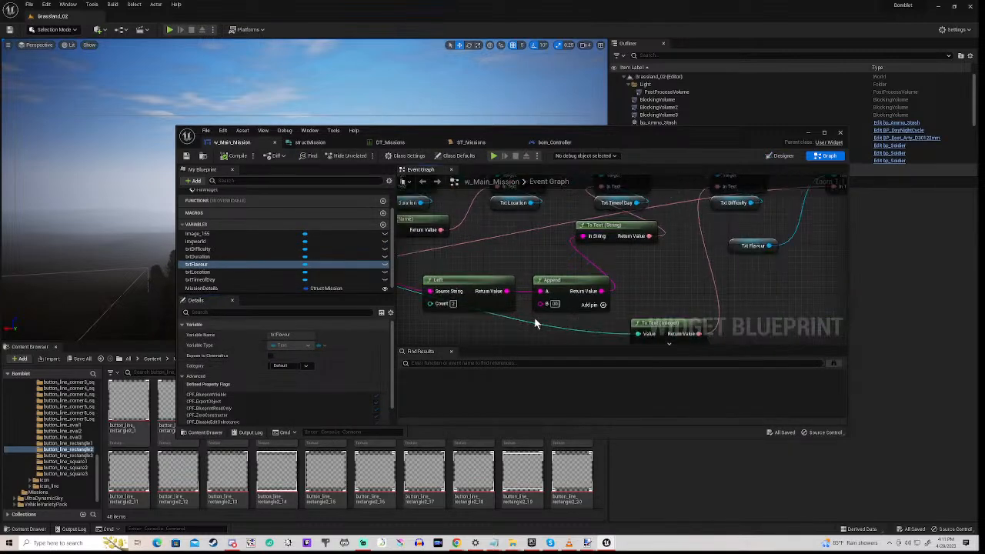
left_click(555, 304)
type(":")
key("Return")
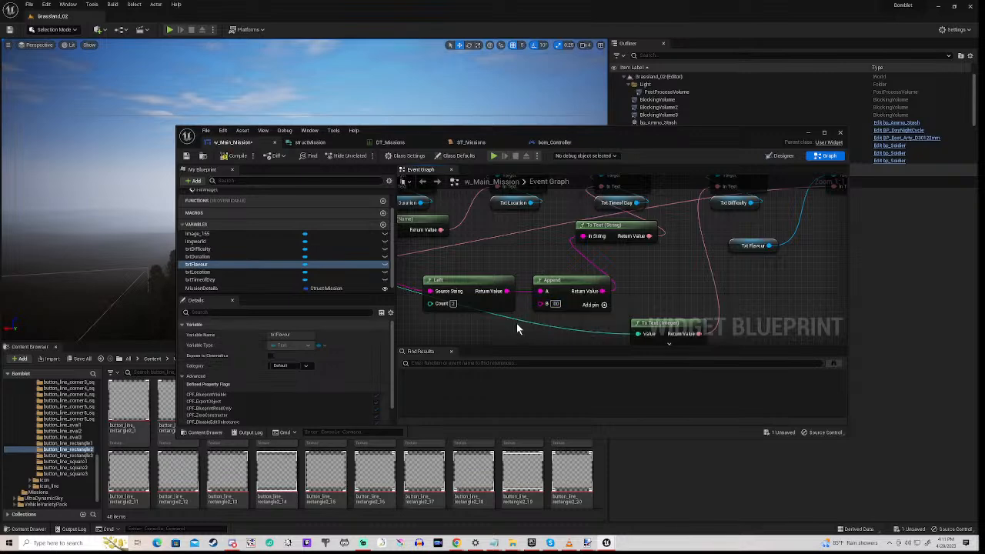
left_click(235, 156)
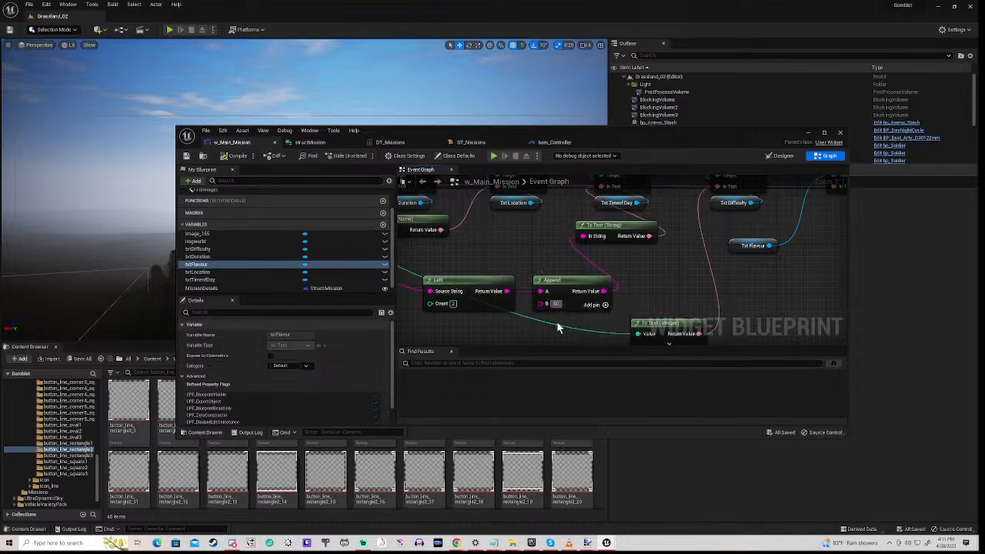
Extend the Append node's B value to ":00 Hrs" and compile the widget blueprint.
type("Hrs")
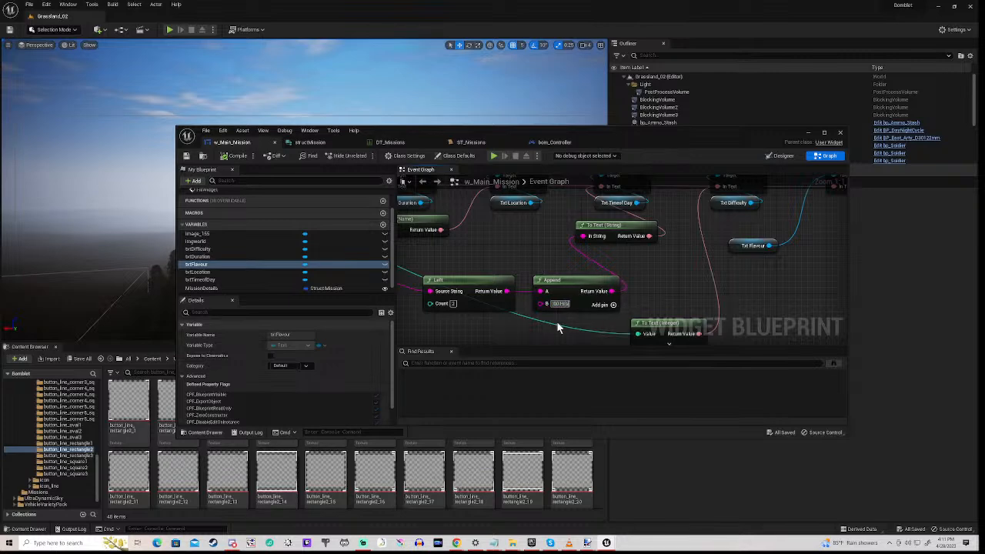
key("Return")
scroll(502, 335, "down", 2)
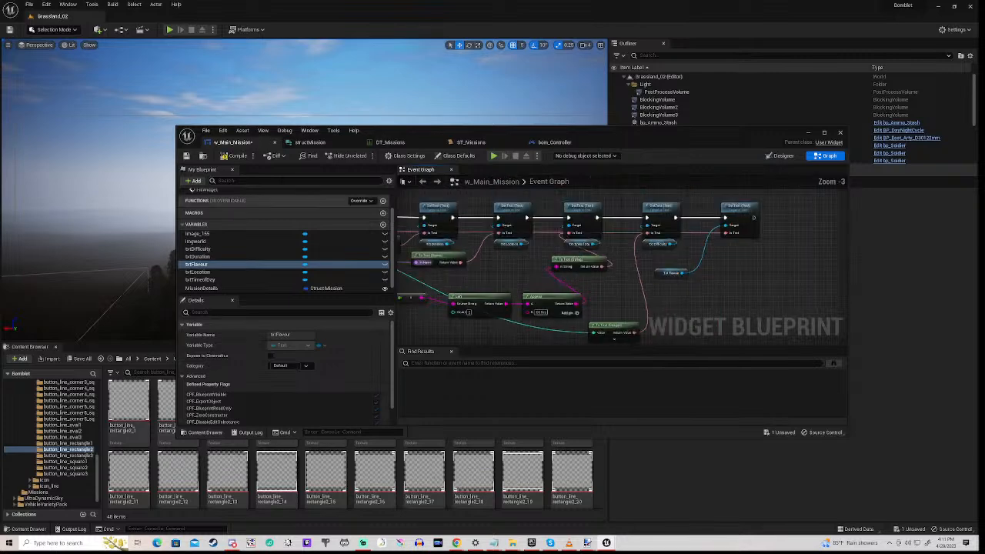
left_click(236, 157)
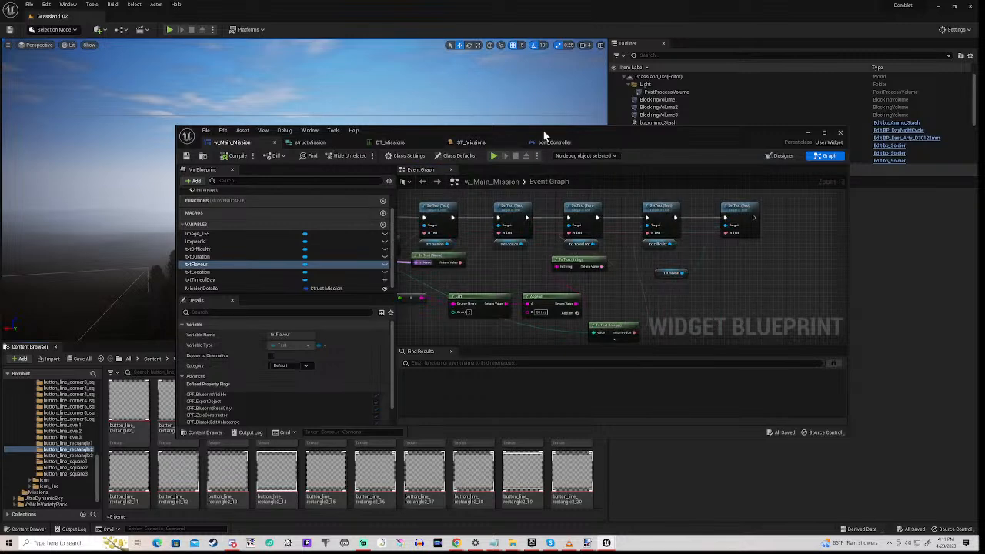
Play the level again and open the mission map to check the wrapped flavour text and the time-of-day format.
left_click_drag(546, 136, 538, 360)
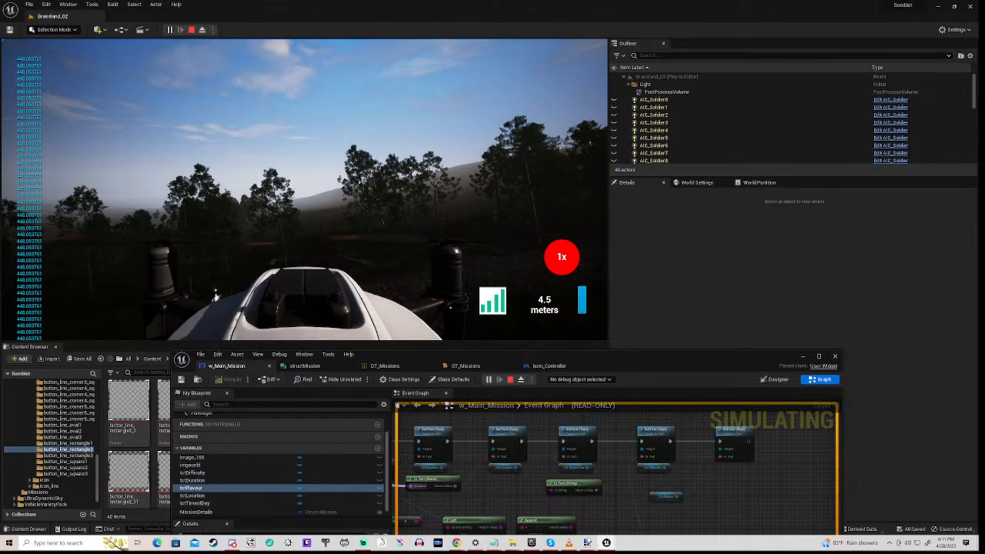
key("m")
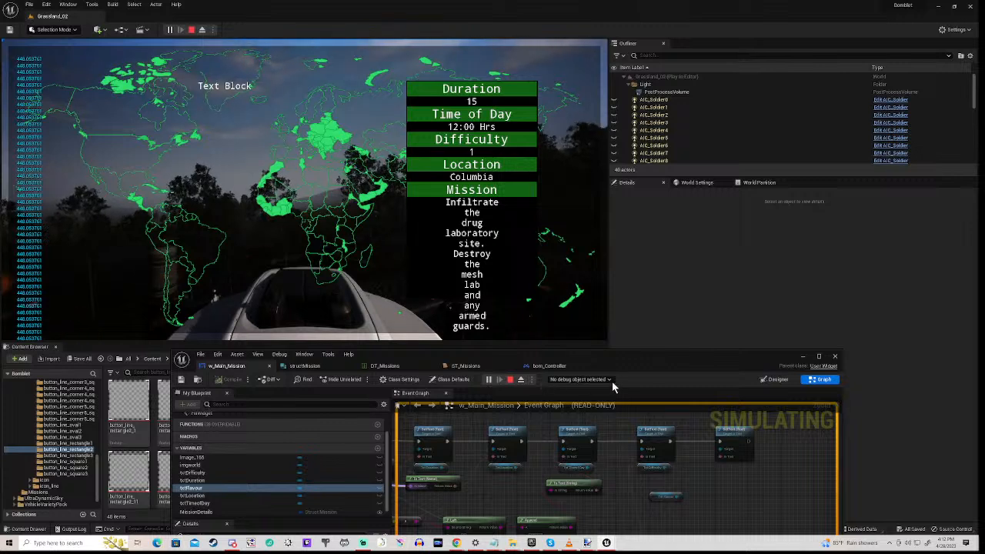
Stop the play session, set txtFlavour's Wrap Text At to 100 in the widget designer, and save the blueprint.
key("Escape")
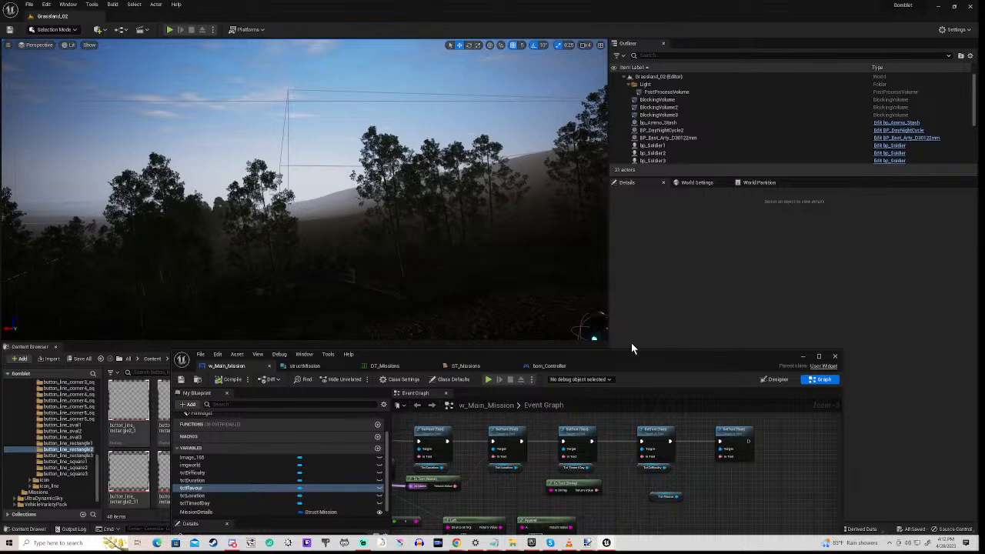
left_click_drag(633, 357, 640, 169)
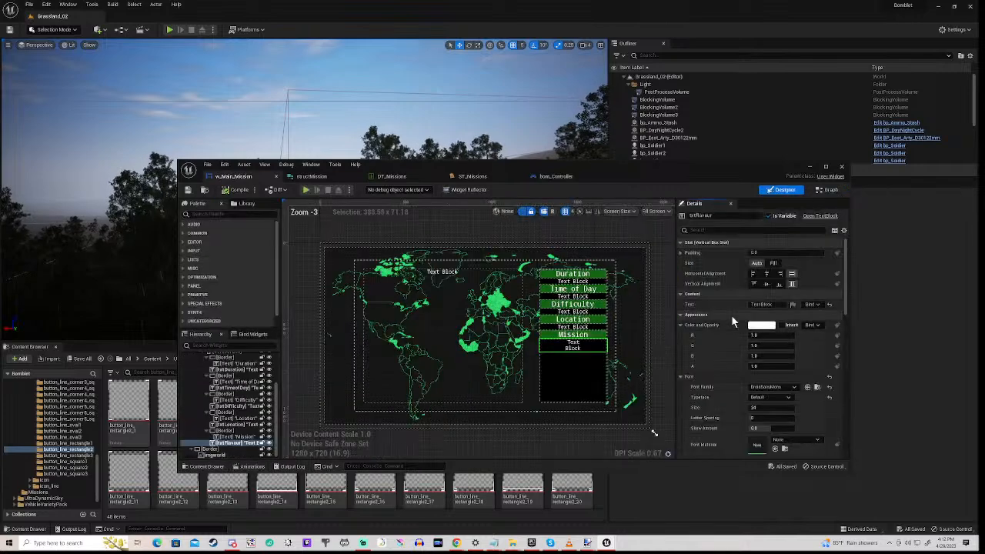
scroll(716, 360, "down", 2)
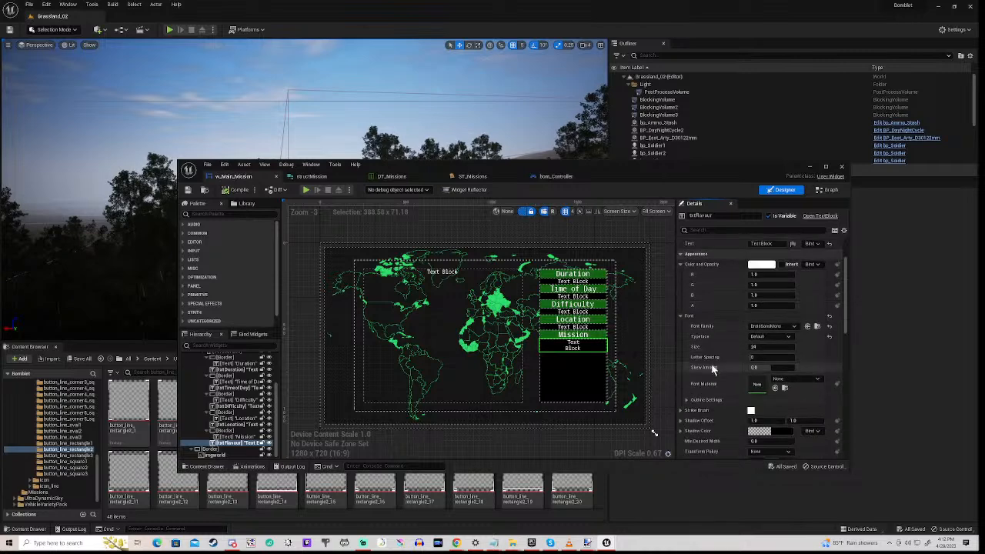
scroll(719, 356, "down", 5)
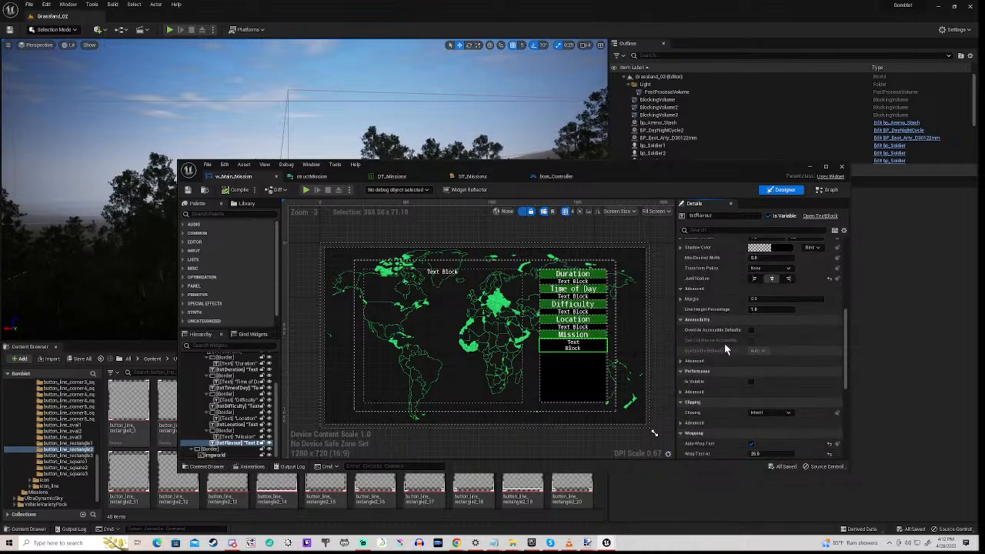
scroll(724, 342, "down", 4)
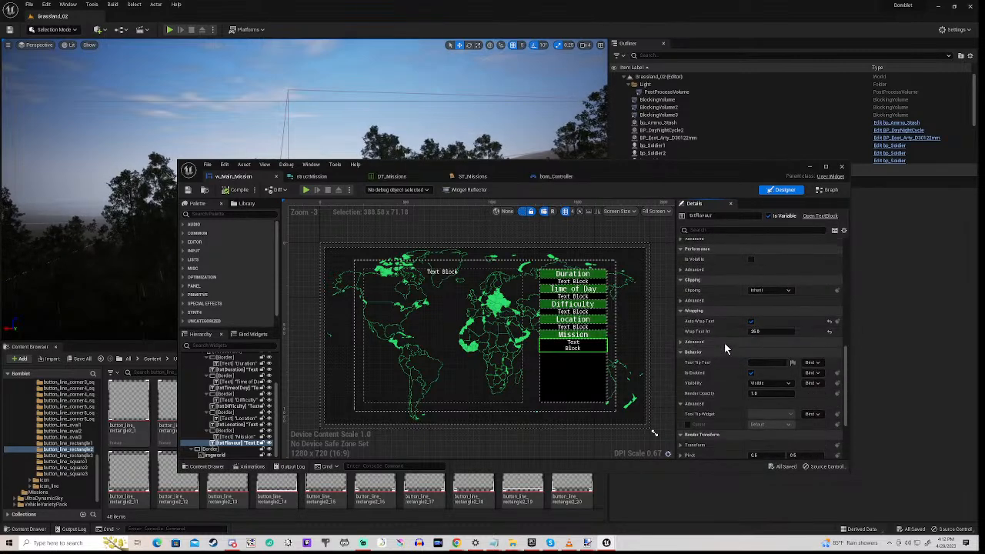
left_click(774, 332)
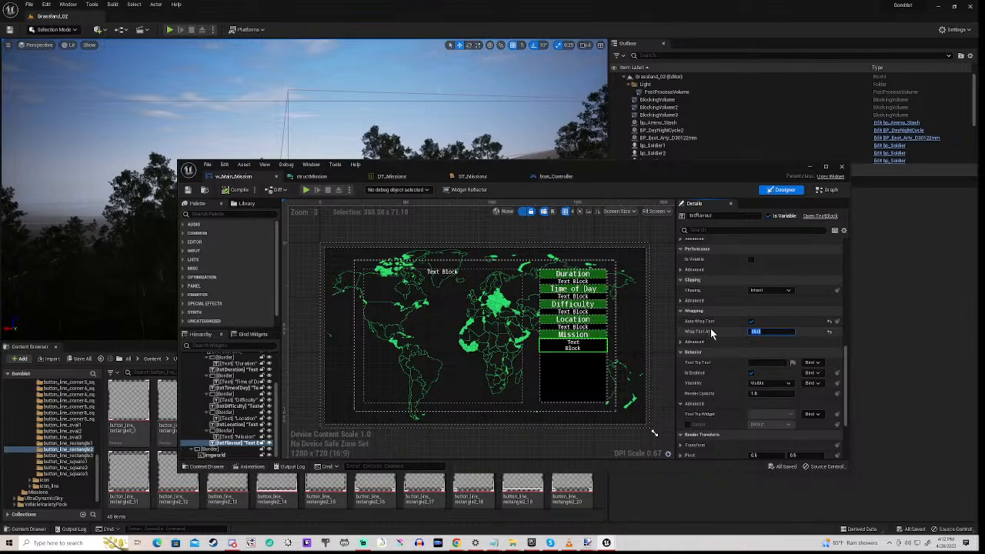
type("100")
key("Return")
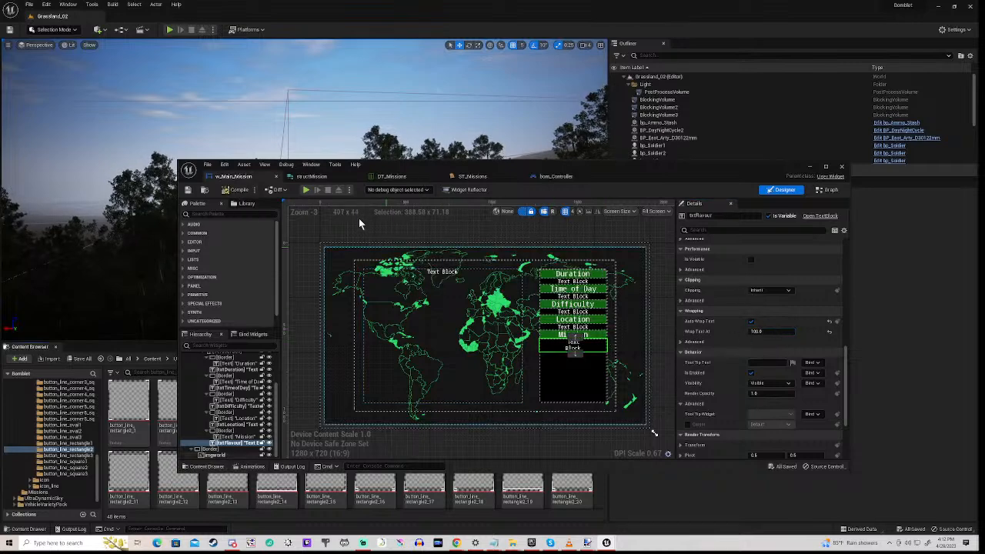
key("ctrl+s")
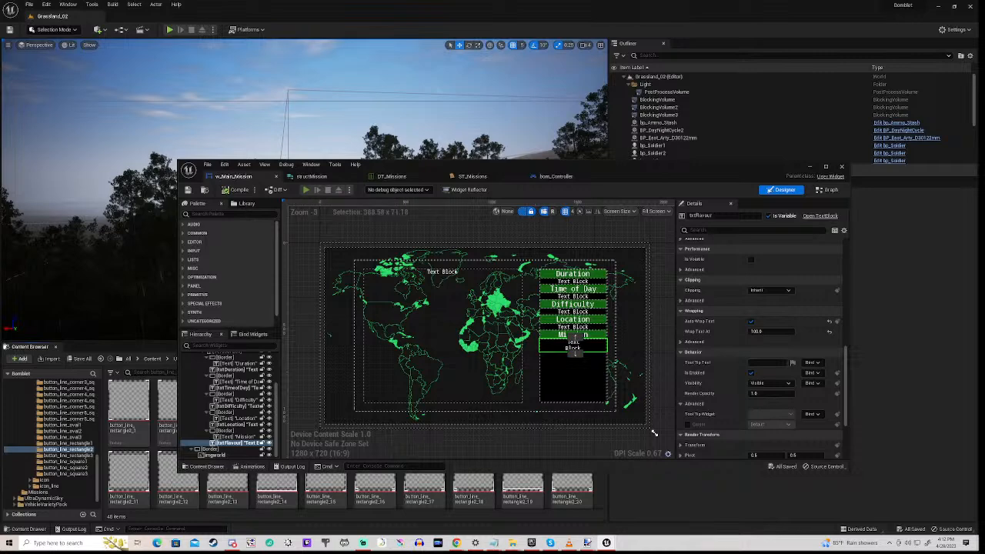
Play the level and open the mission map to check how the flavour text wraps at 100, then stop playing.
key("alt+p")
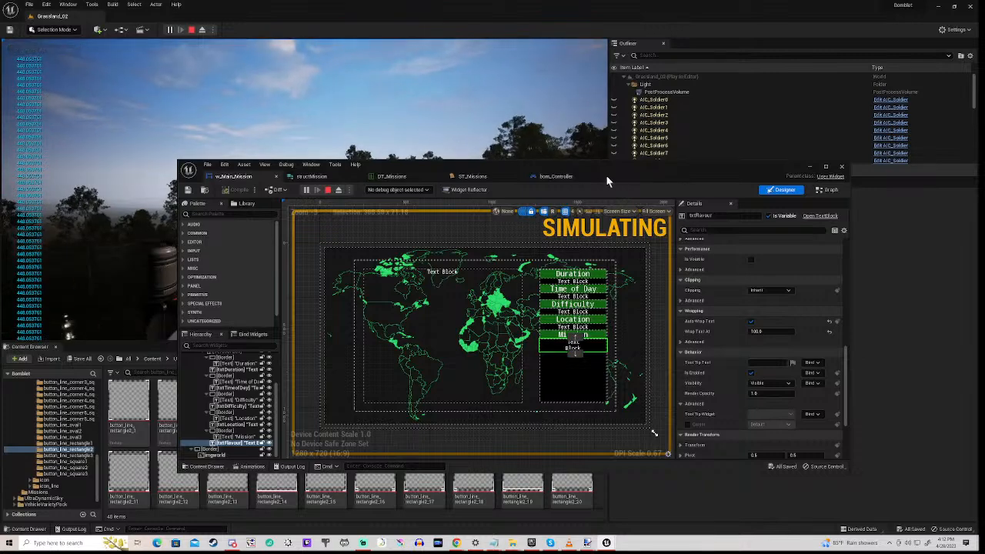
key("shift+F1")
left_click_drag(650, 164, 665, 374)
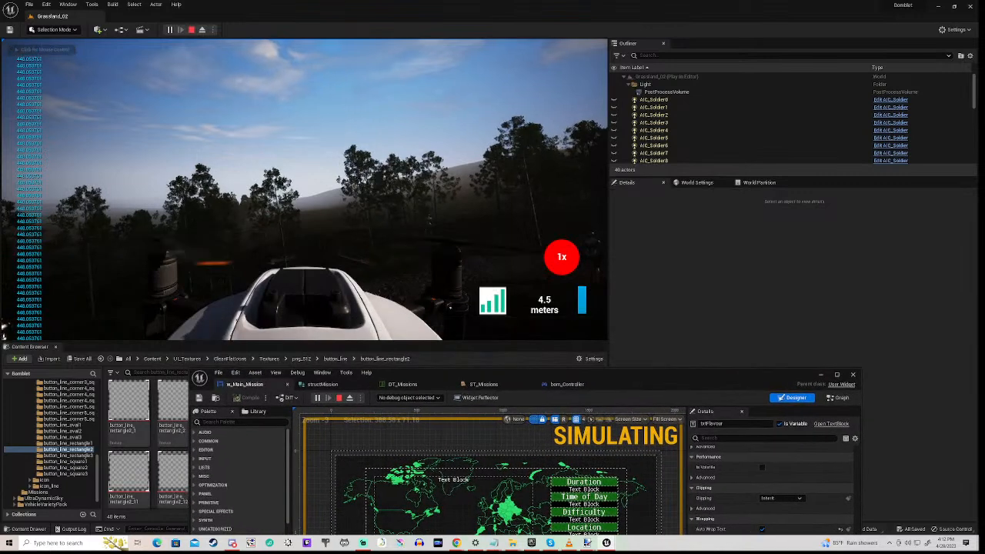
left_click(341, 253)
key("m")
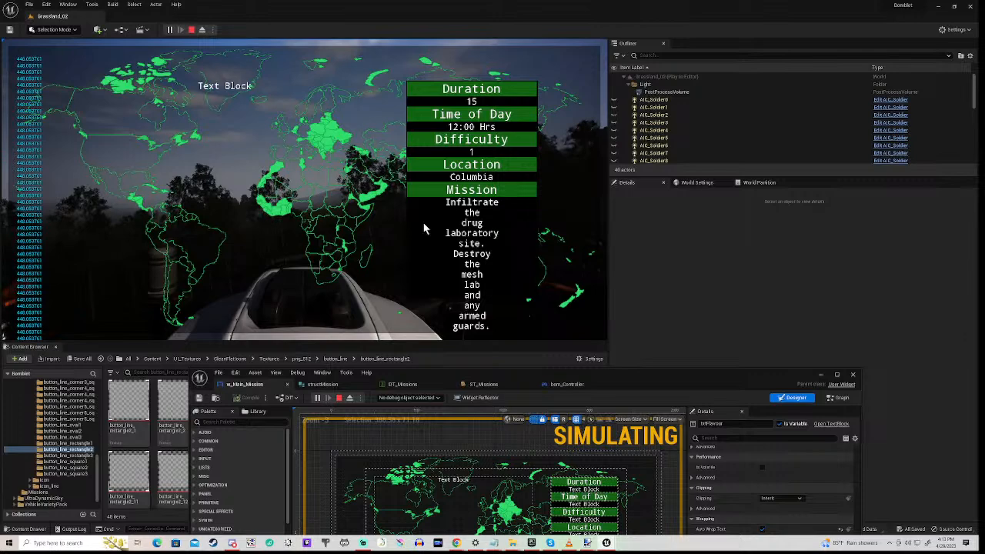
key("Escape")
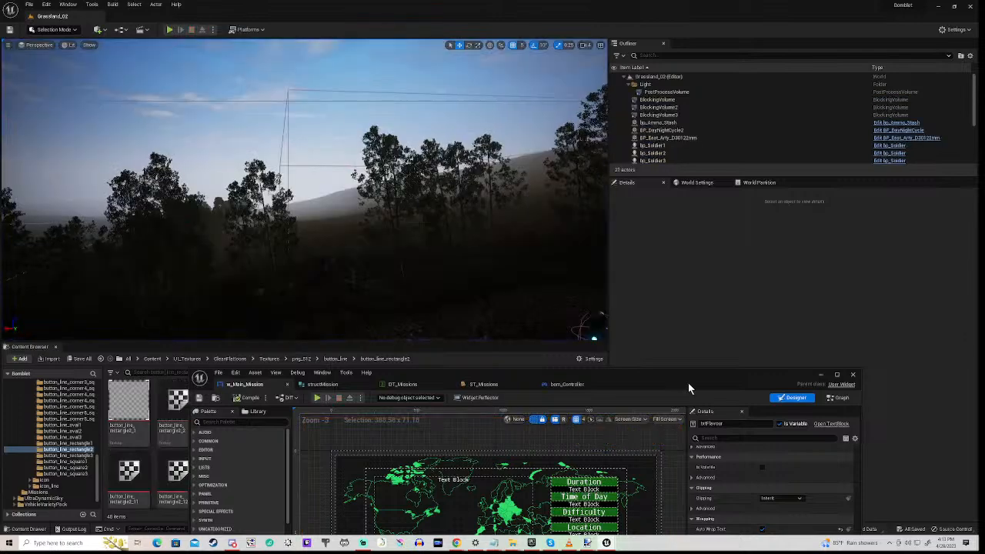
Set txtFlavour's Wrap Text At to 200, expand the advanced wrapping options to view the Wrapping Policy choices, and compile the widget.
left_click_drag(679, 376, 653, 154)
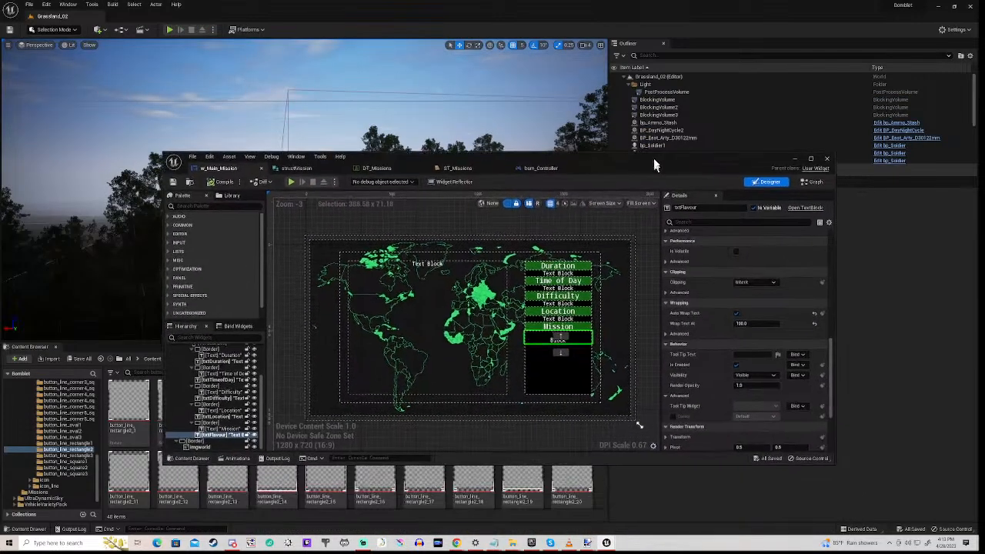
left_click(742, 318)
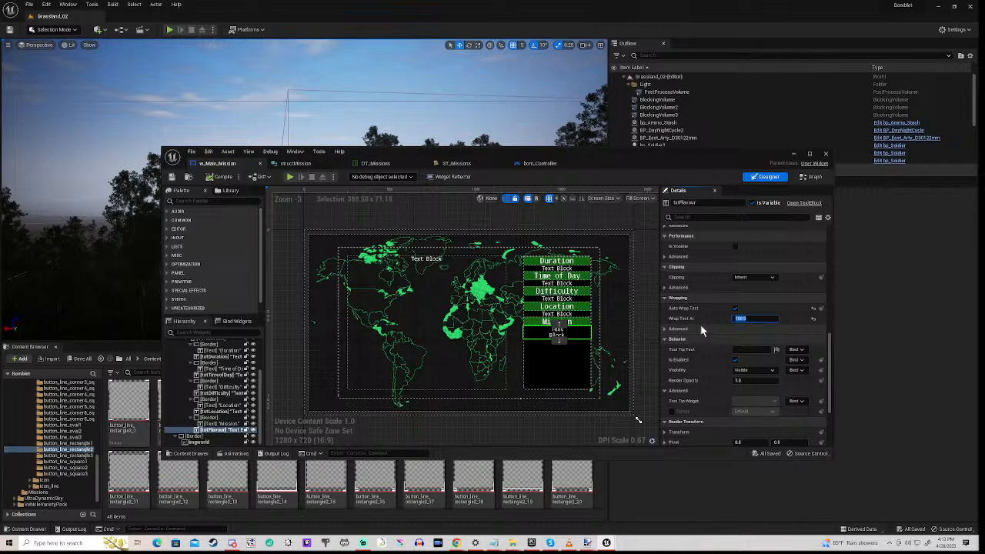
type("200")
key("Return")
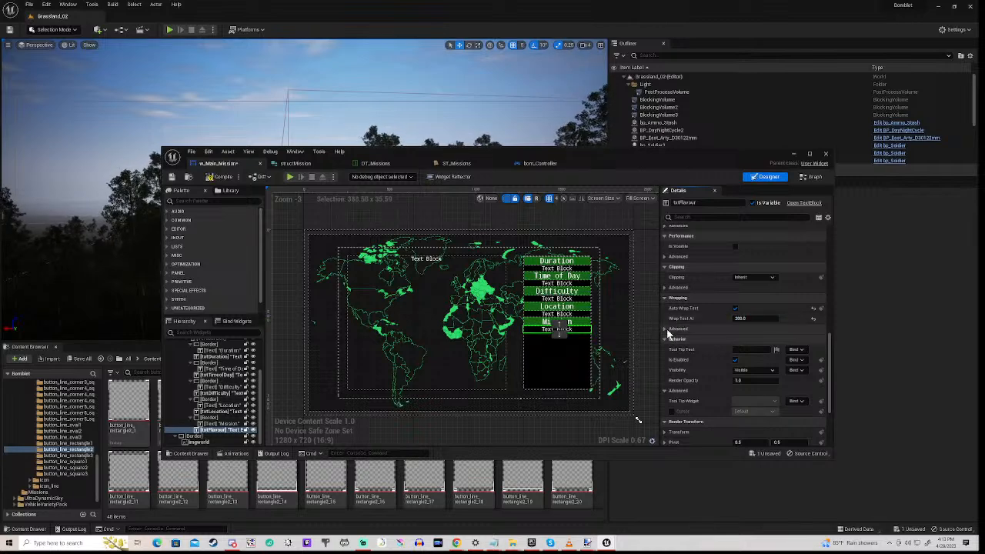
left_click(664, 330)
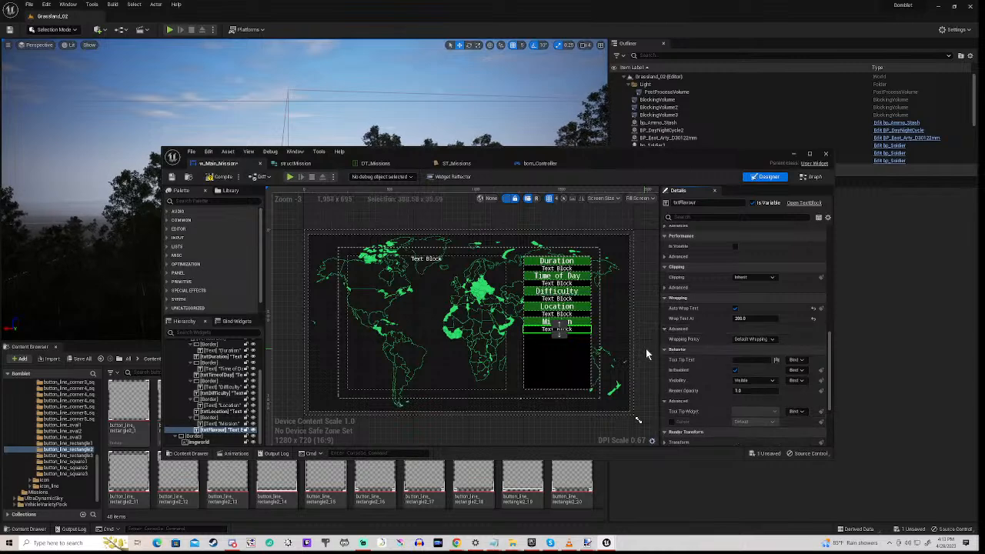
left_click(756, 340)
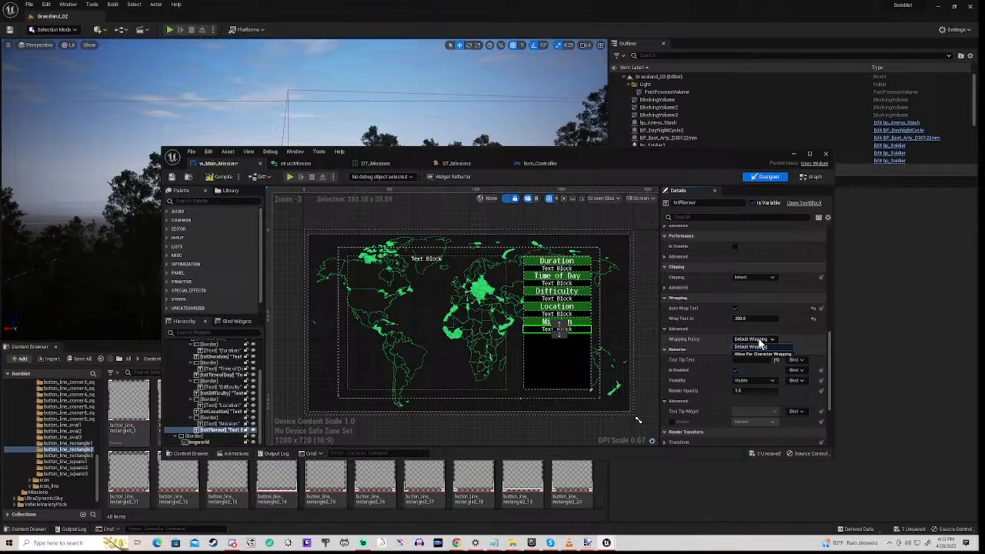
left_click(217, 176)
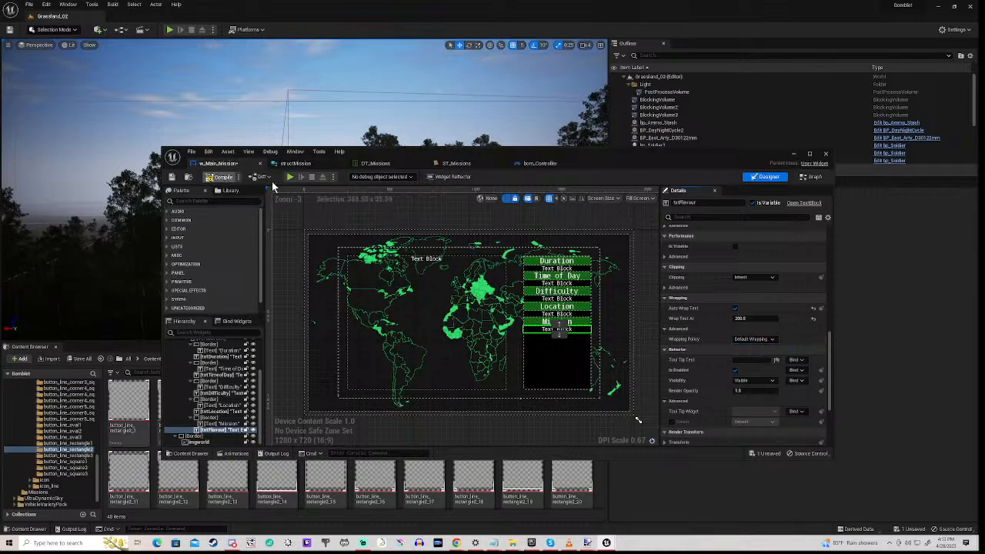
Run the level again, show and hide the mission map to check the flavour text wrapping at 200, and end the session.
left_click_drag(374, 157, 380, 366)
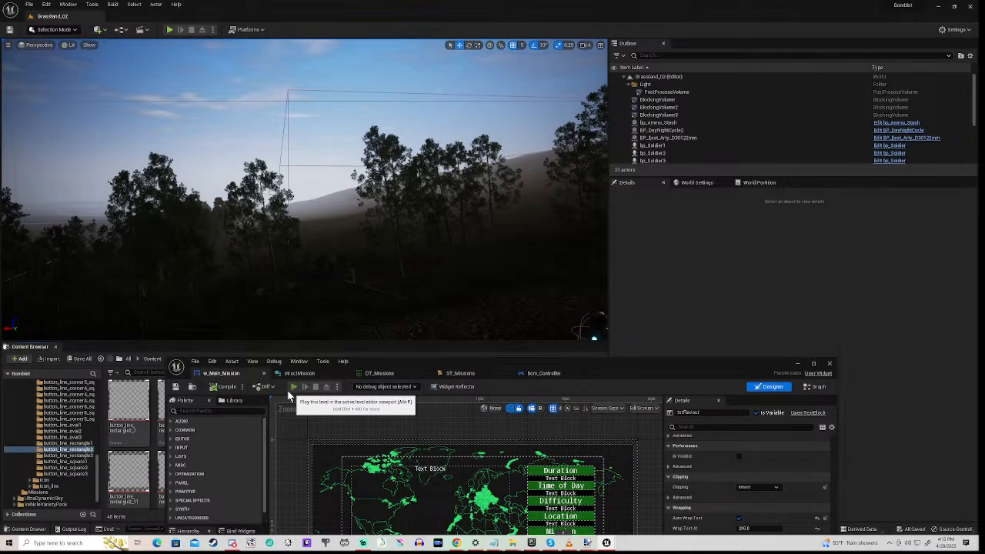
left_click(289, 391)
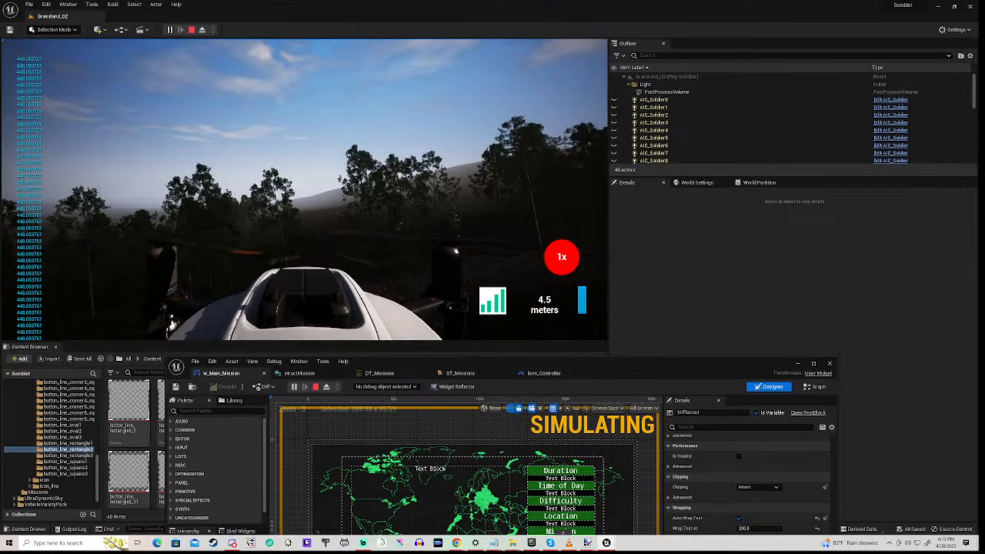
key("m")
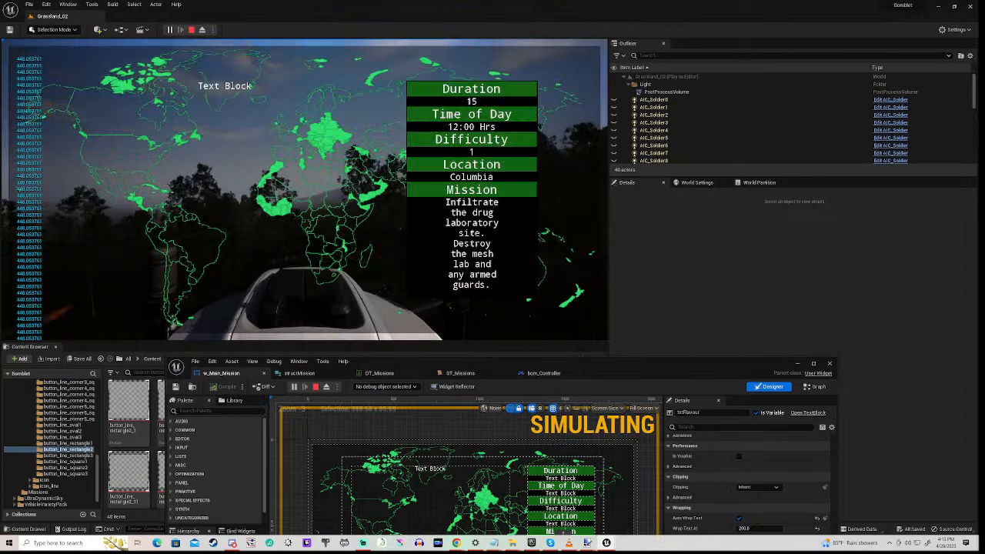
key("m")
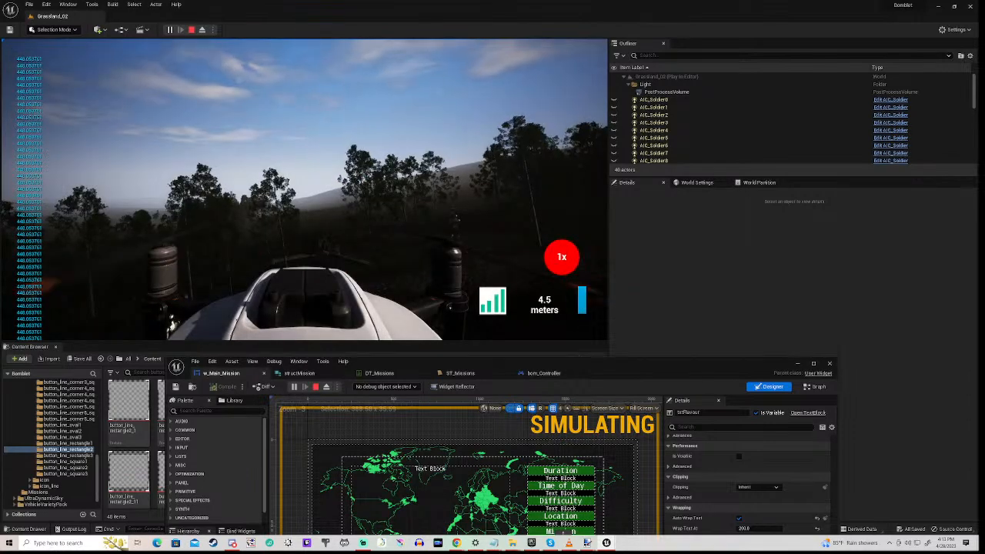
key("Escape")
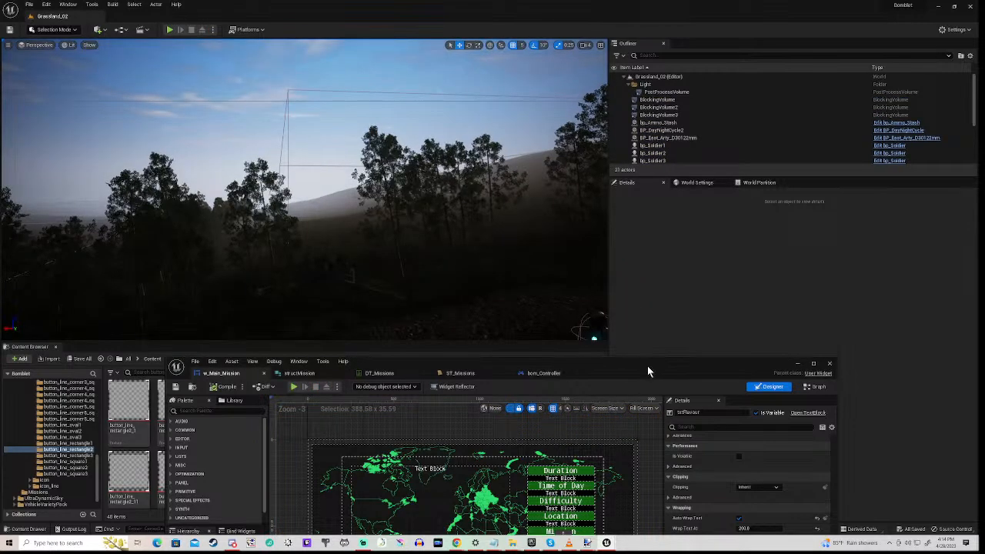
Set txtFlavour's Wrapping Policy to Allow Per Character Wrapping and save the widget blueprint.
left_click_drag(647, 365, 655, 158)
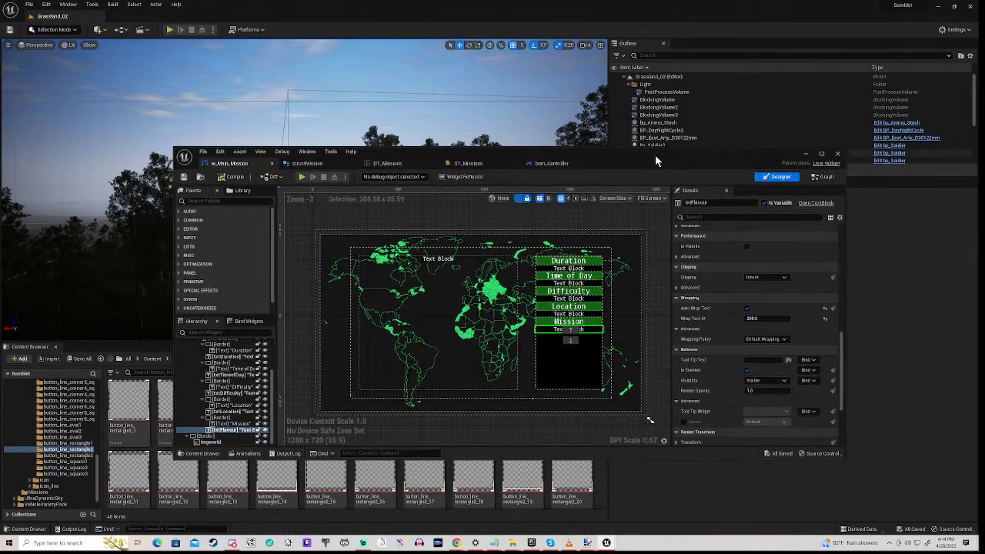
left_click(772, 338)
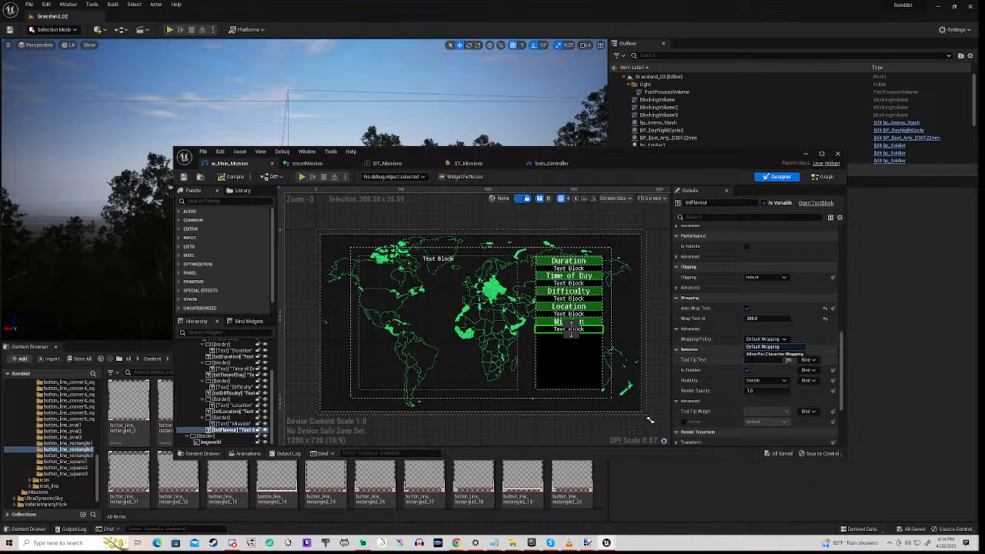
left_click(761, 354)
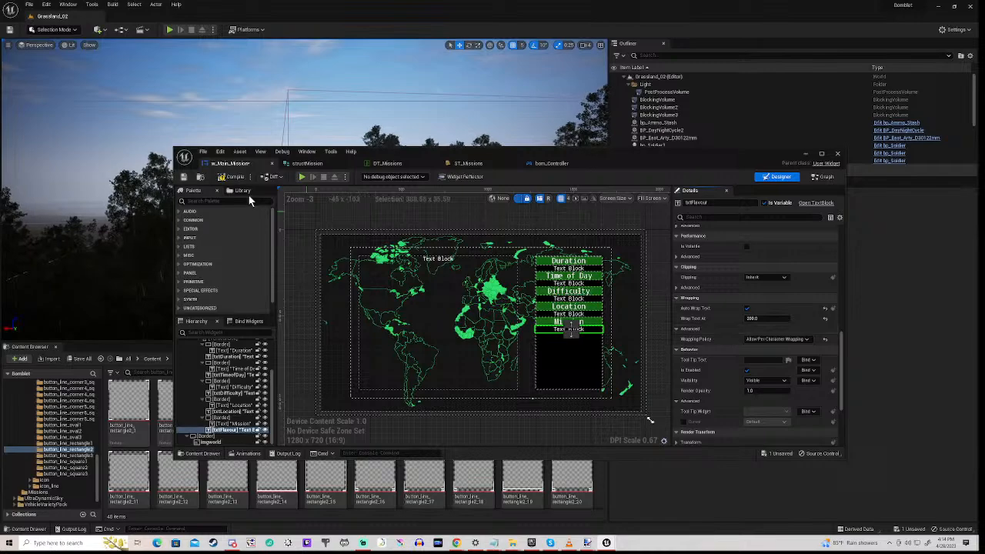
key("ctrl+s")
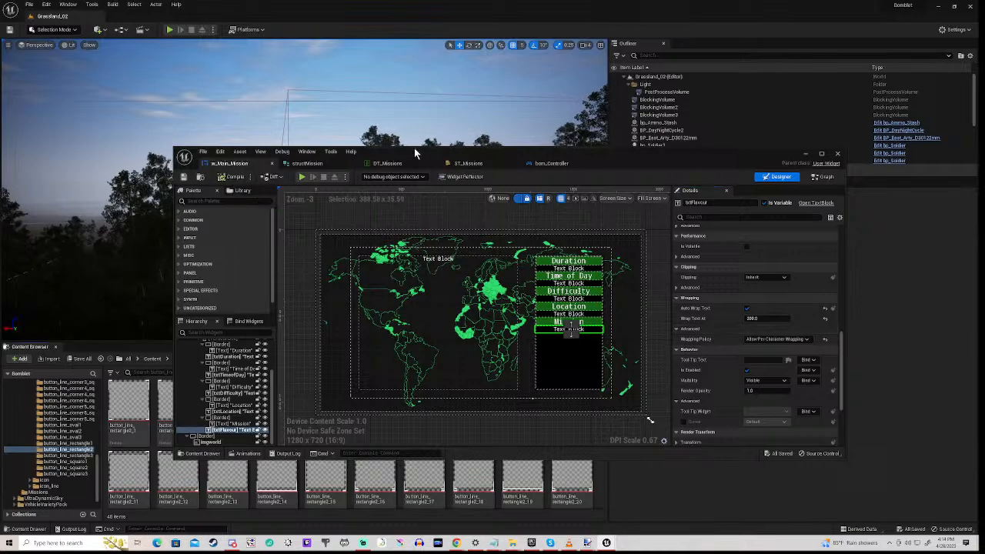
Play-test the mission map with the per-character wrapping policy and stop the session.
left_click_drag(415, 152, 395, 360)
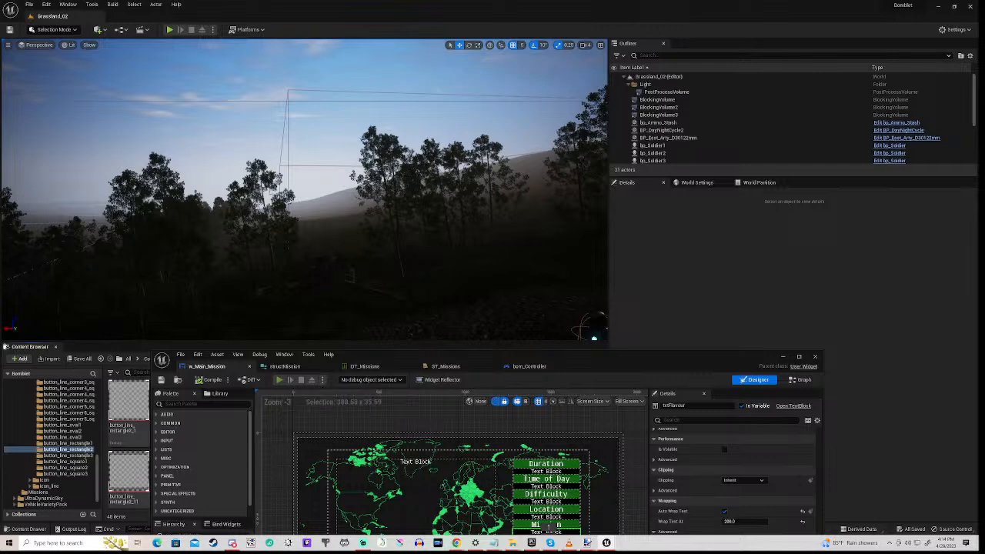
left_click(278, 380)
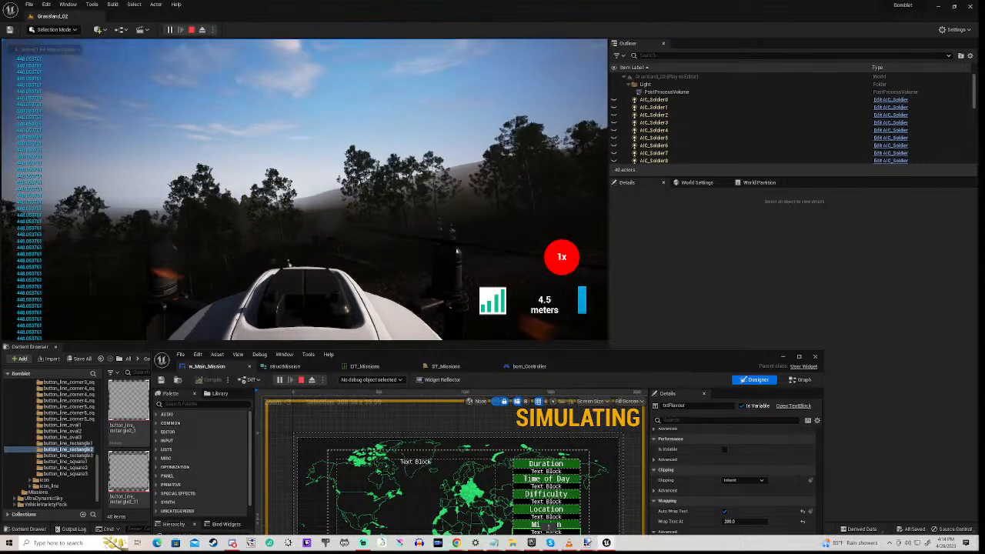
key("m")
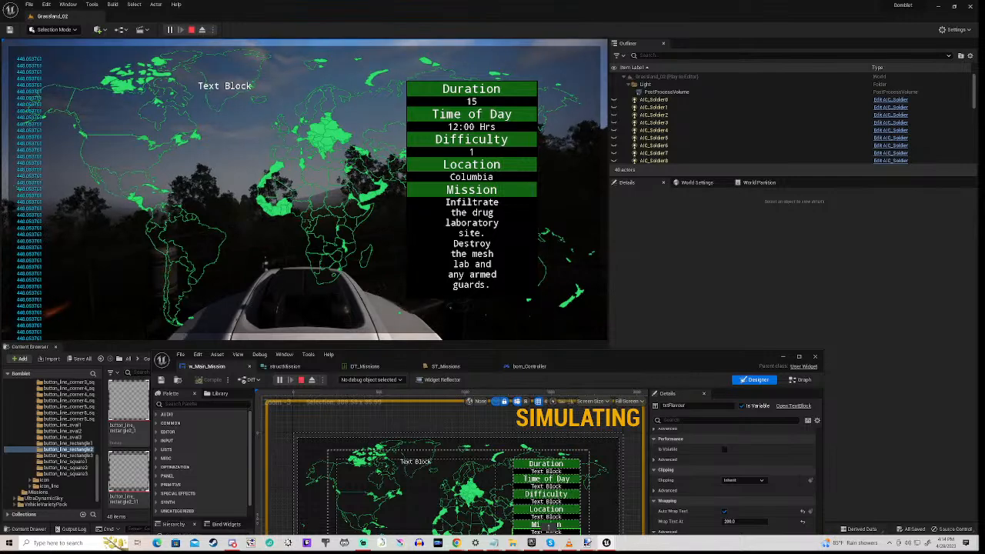
key("Escape")
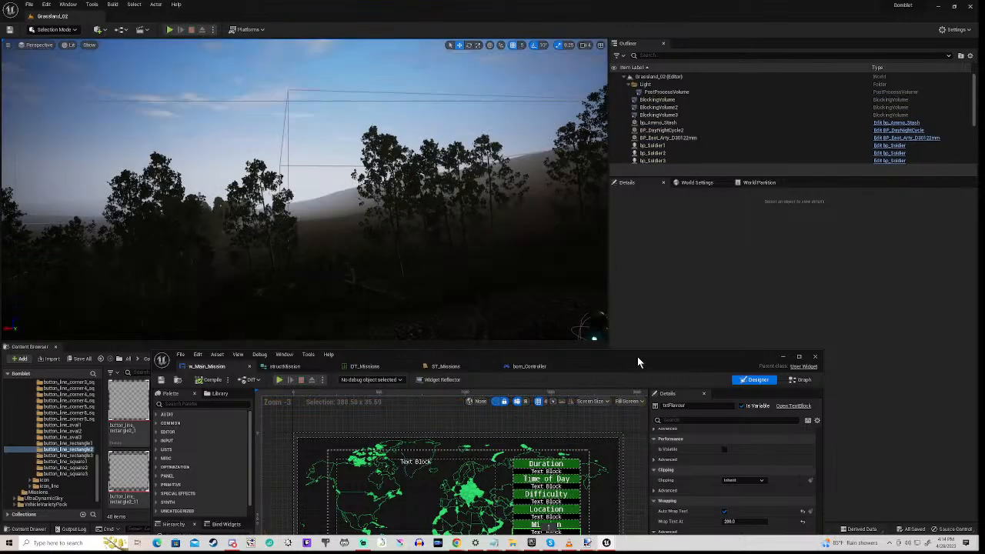
Replace txtFlavour's text with "this is some random text to check the wrapping values".
left_click_drag(638, 356, 673, 147)
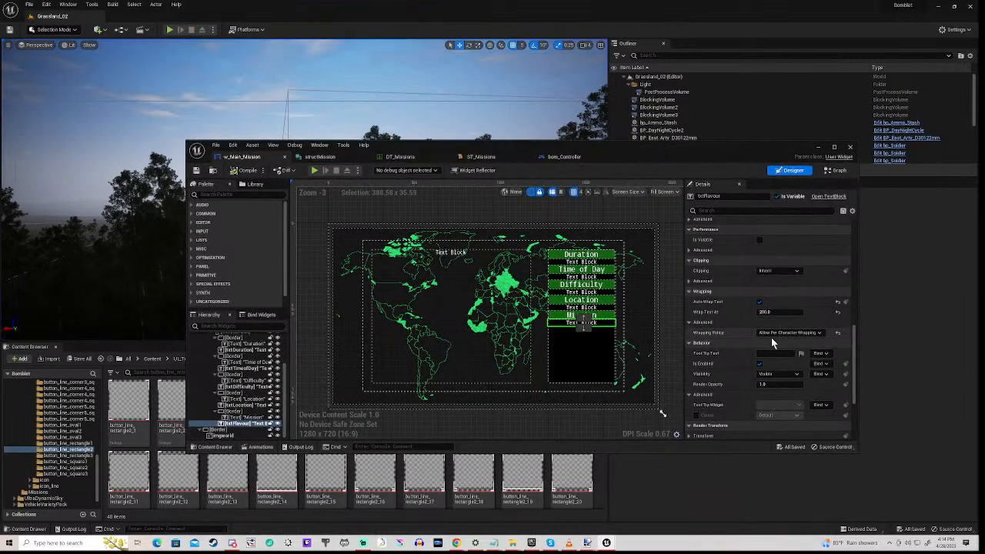
scroll(771, 337, "up", 3)
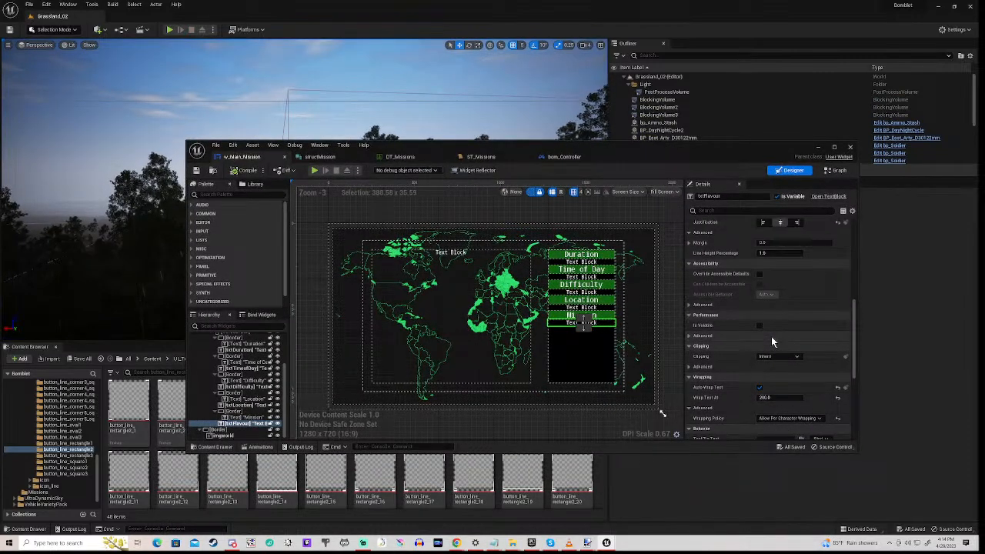
scroll(772, 342, "up", 5)
scroll(772, 339, "up", 5)
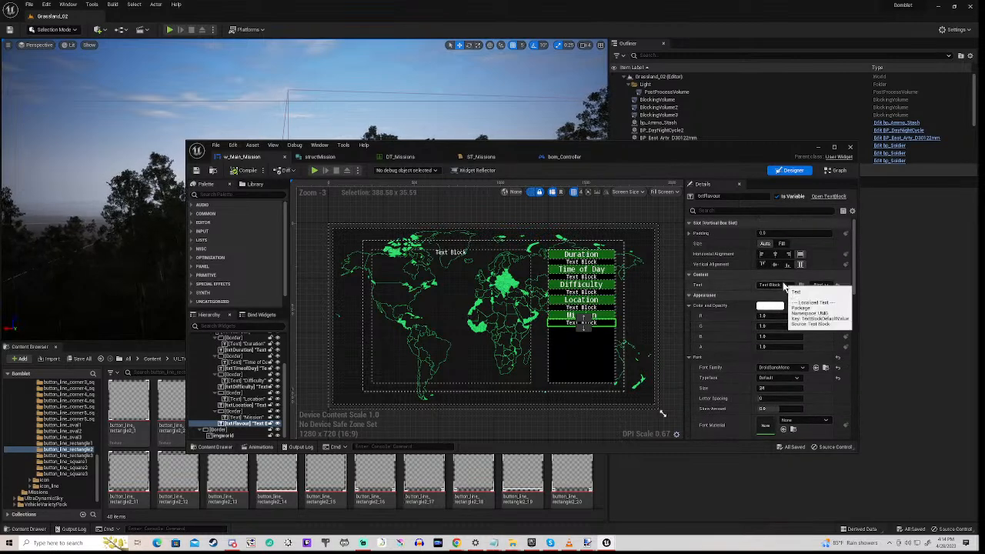
left_click(769, 285)
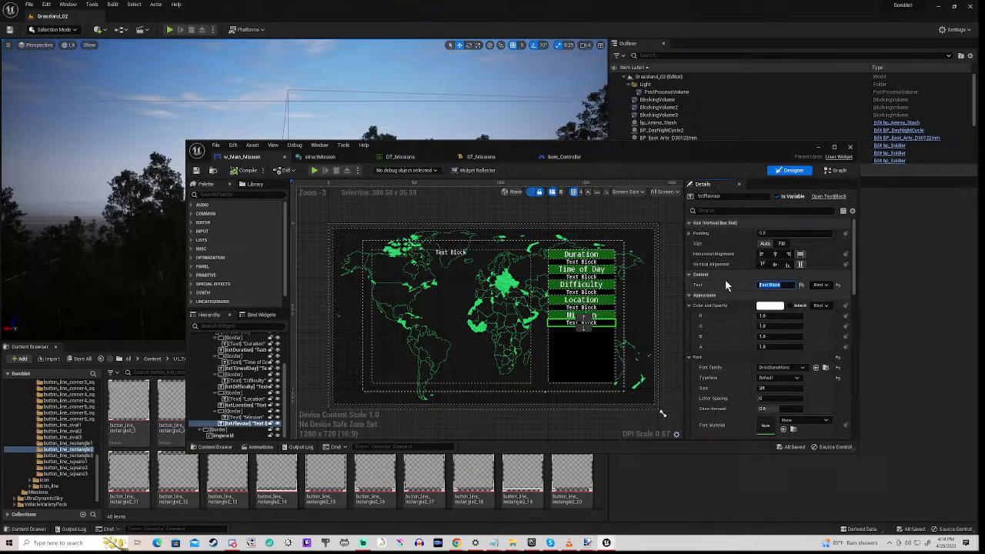
type("this")
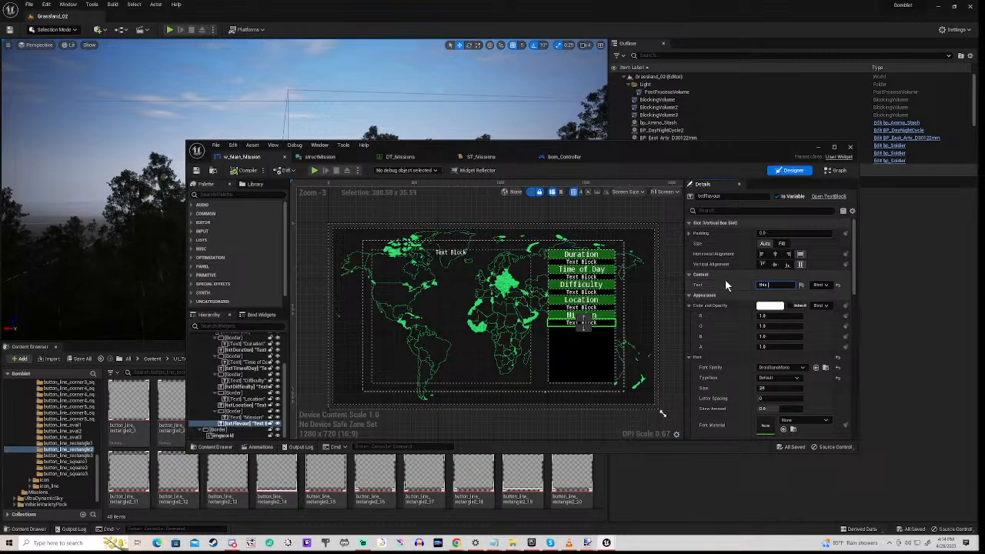
type(" is some")
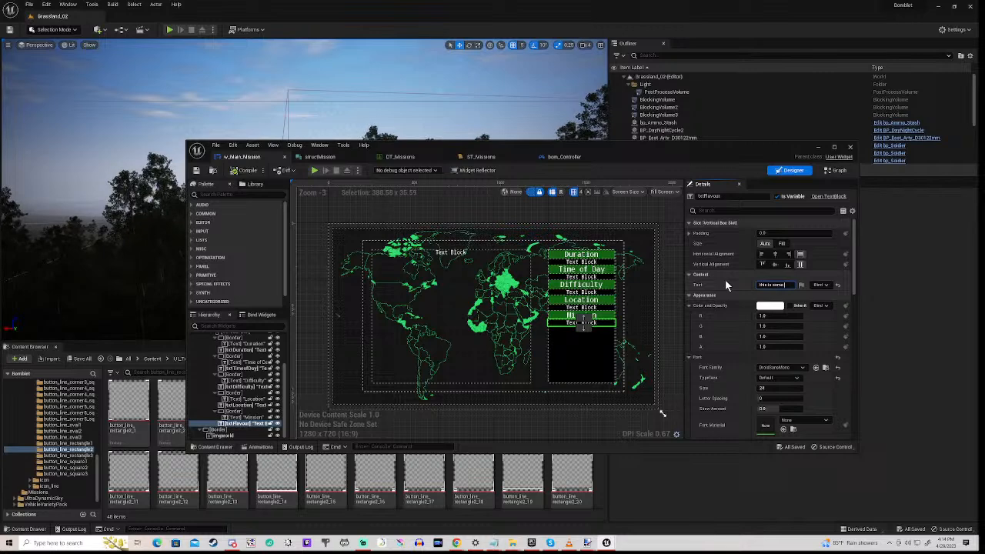
type(" random te")
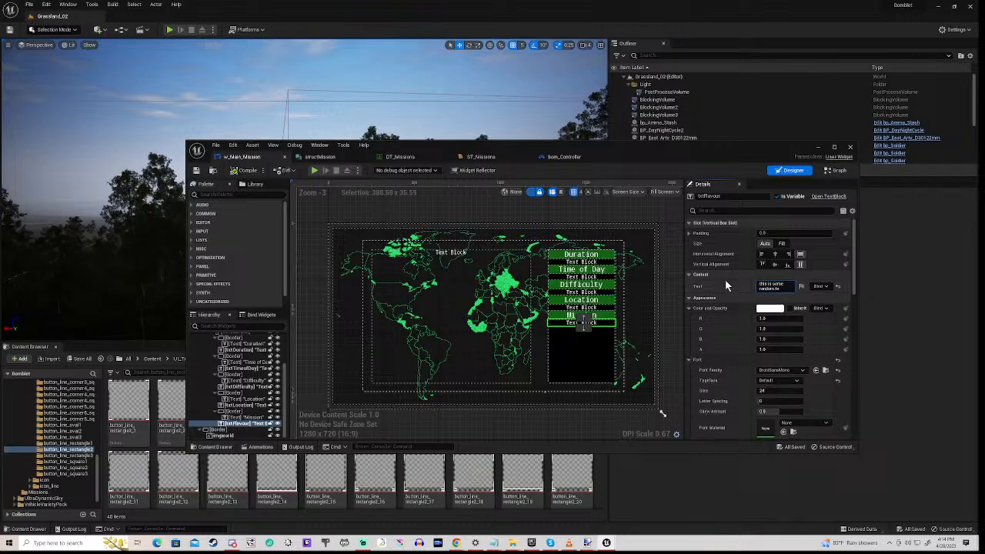
type("xt to dis")
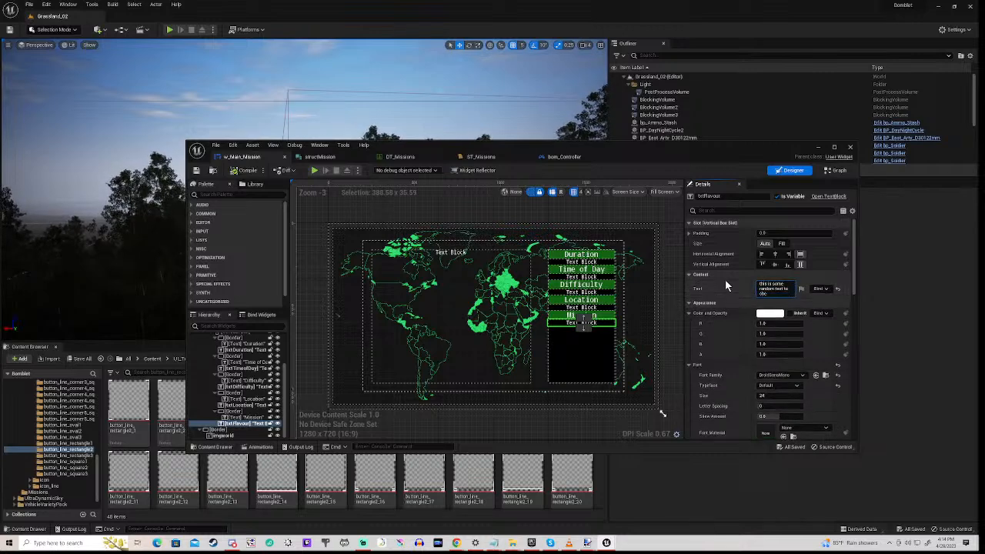
type("ck the wra")
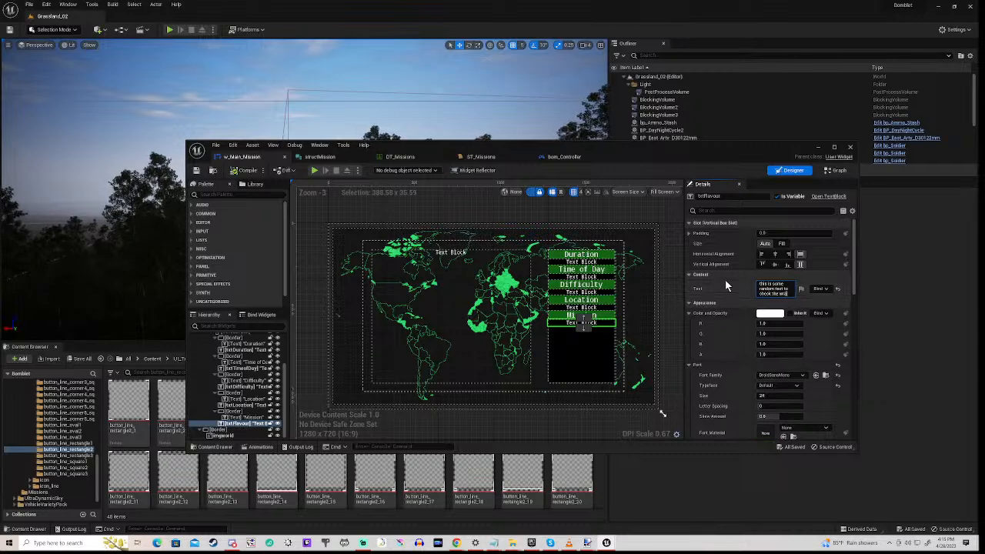
type("pping")
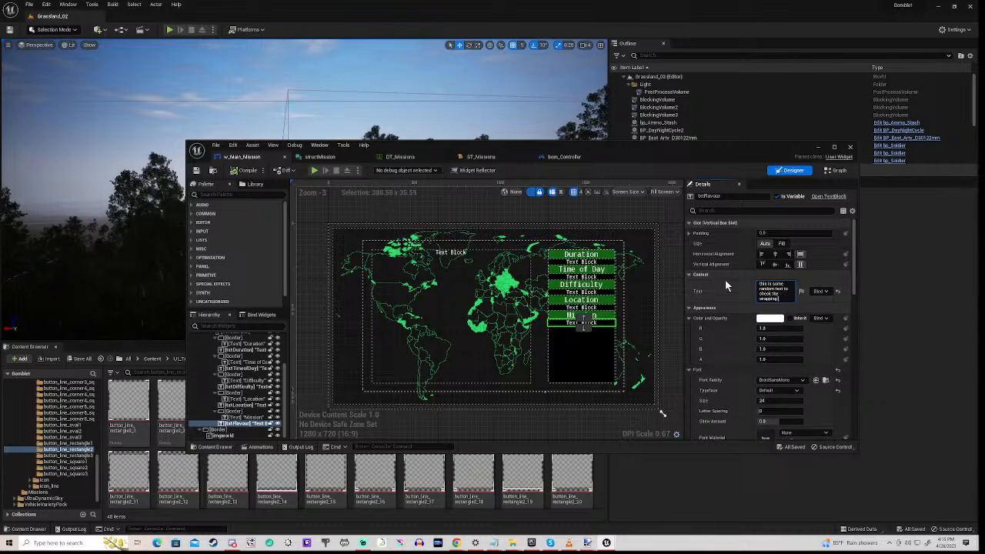
type(" values")
key("Return")
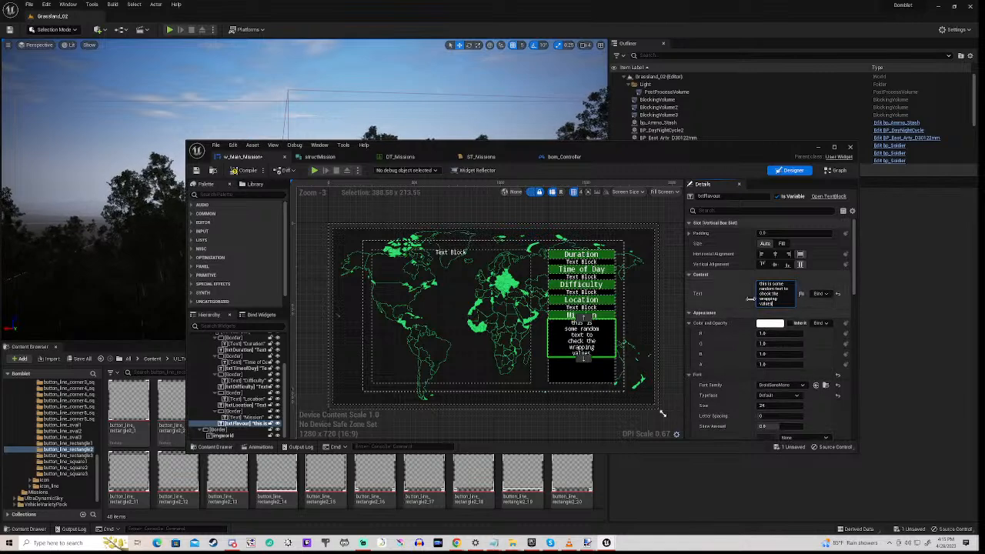
Tune txtFlavour's Wrap Text At against the designer preview, trying 250, 300 and 400 before settling on 450.
scroll(750, 299, "down", 2)
scroll(750, 299, "down", 1)
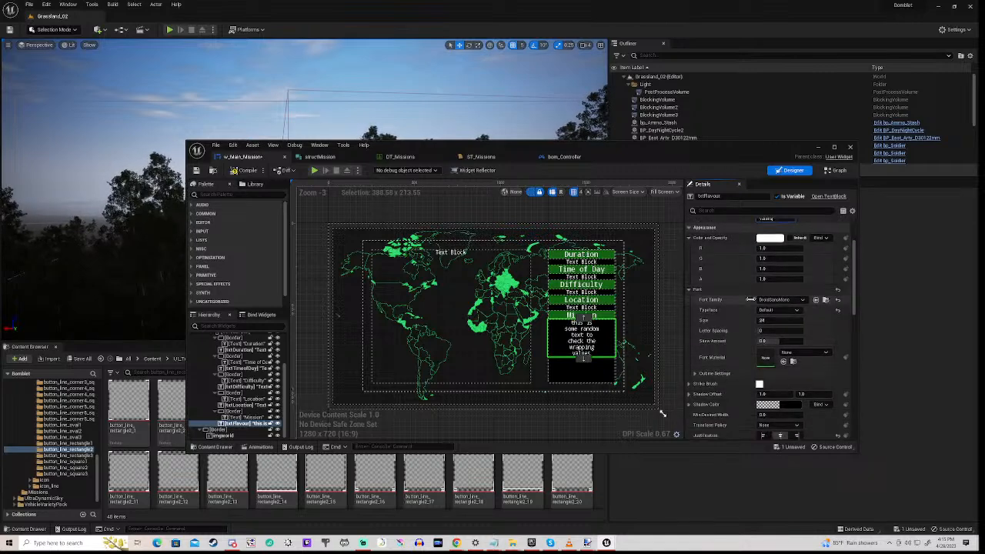
scroll(750, 299, "down", 1)
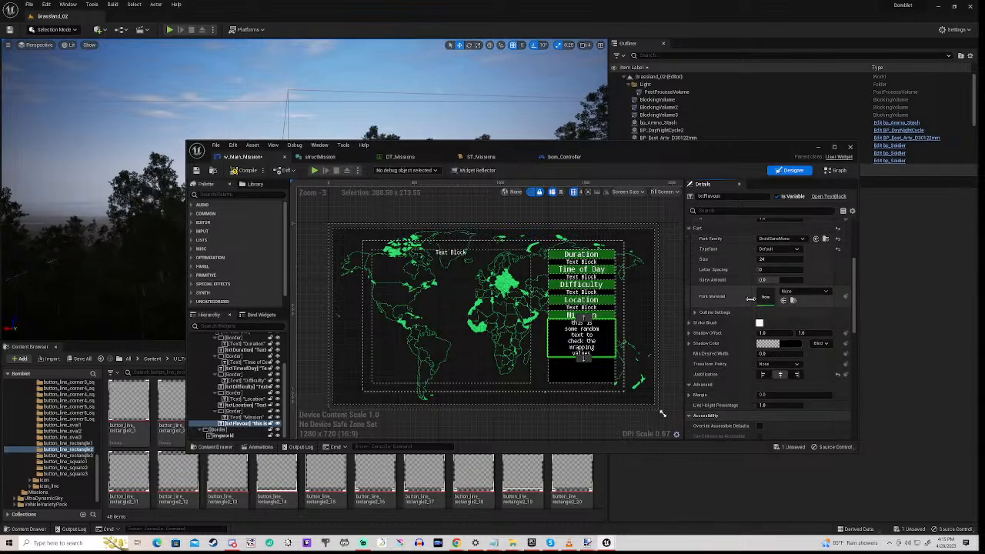
scroll(751, 298, "down", 3)
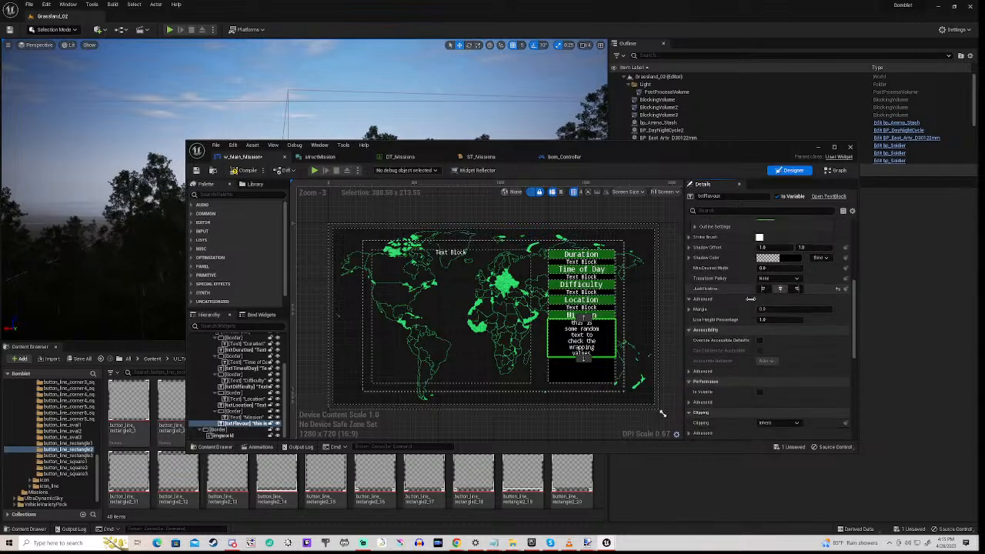
scroll(751, 298, "up", 2)
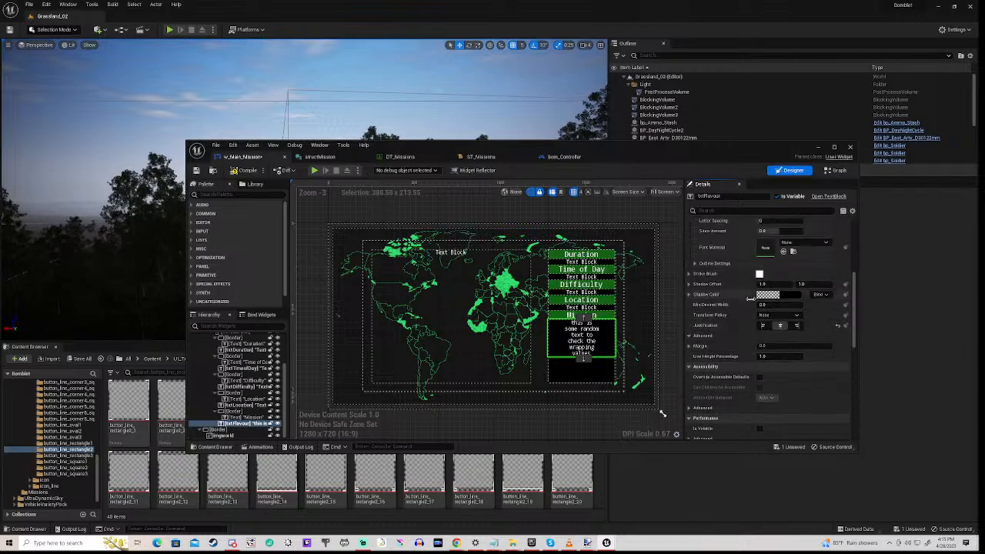
scroll(750, 298, "down", 4)
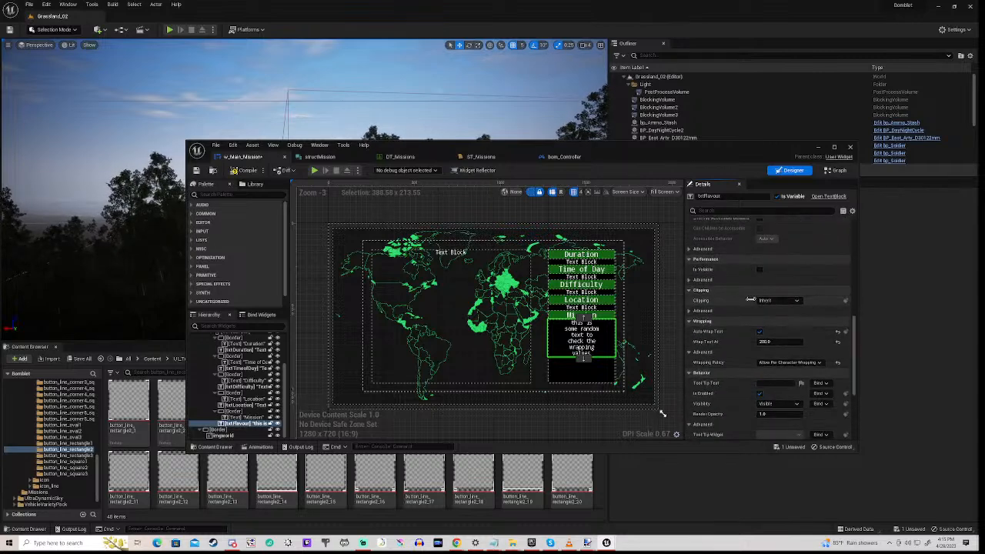
scroll(750, 299, "down", 1)
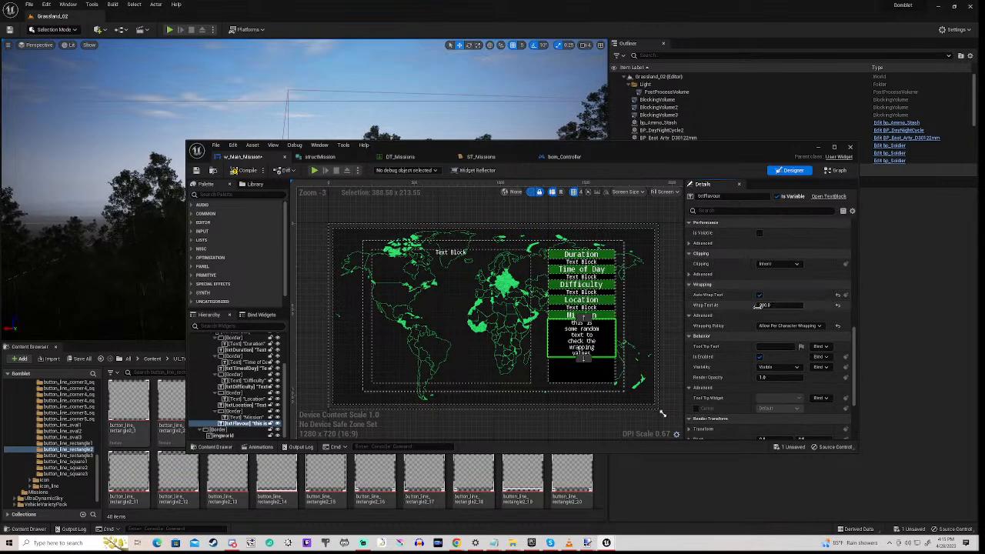
left_click(777, 305)
type("25")
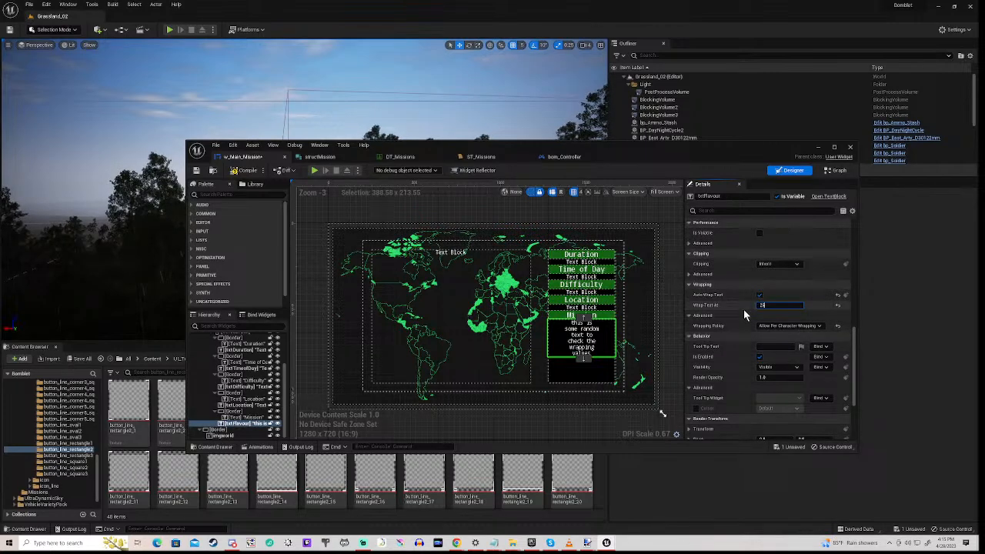
type("0")
key("Return")
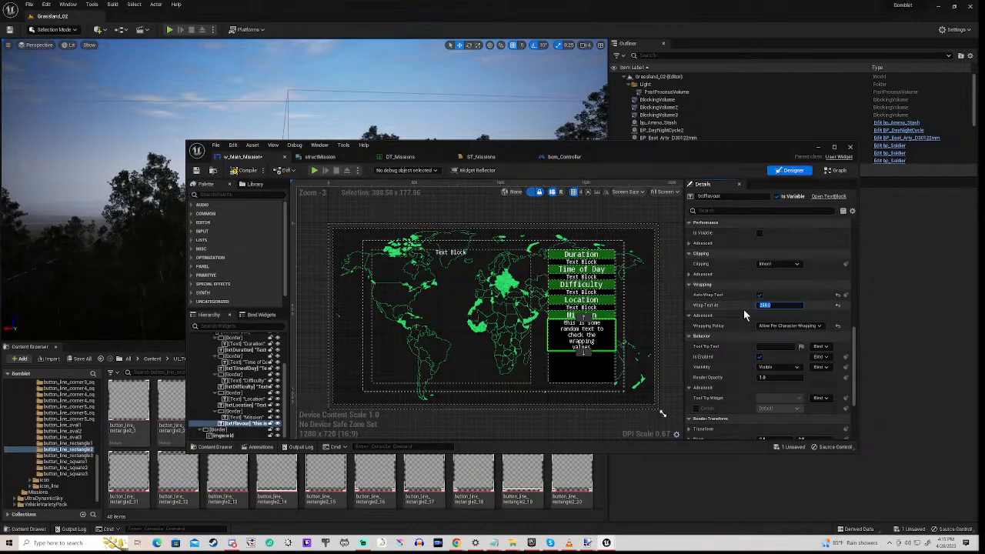
type("3")
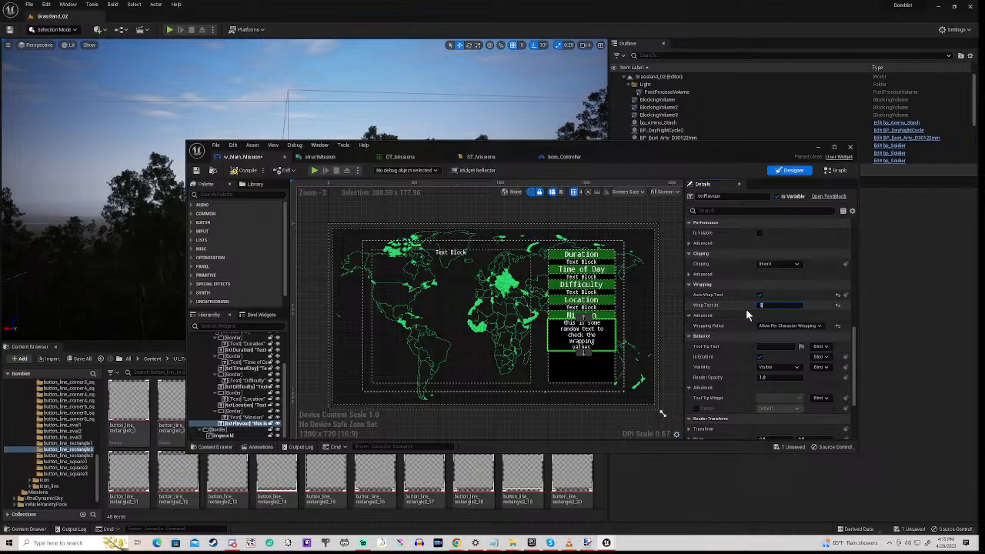
type("00")
key("Return")
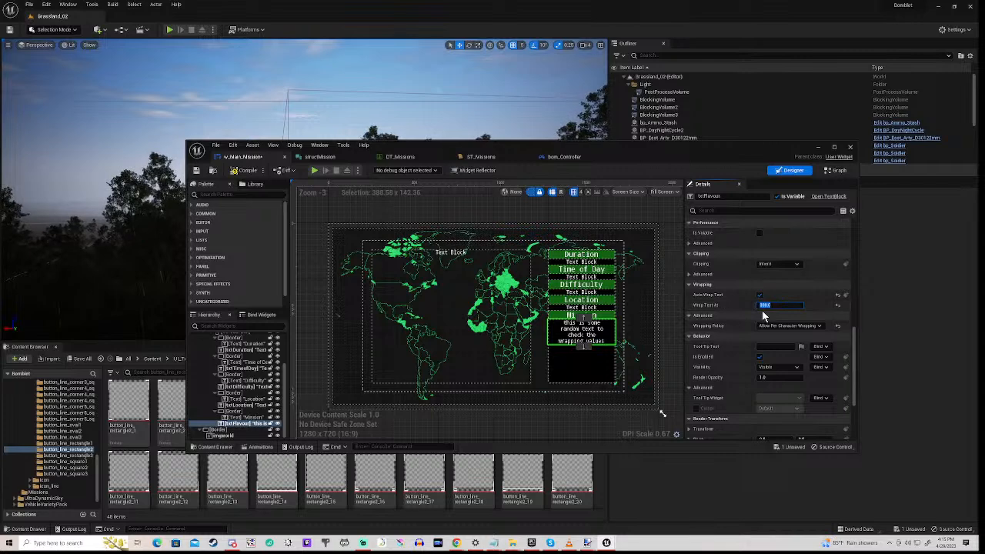
type("400")
key("Return")
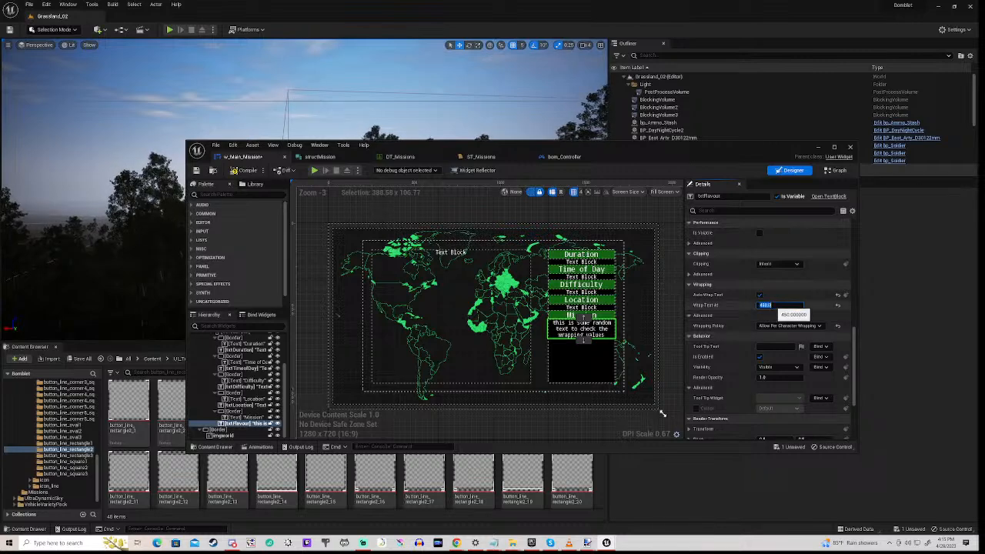
key("Return")
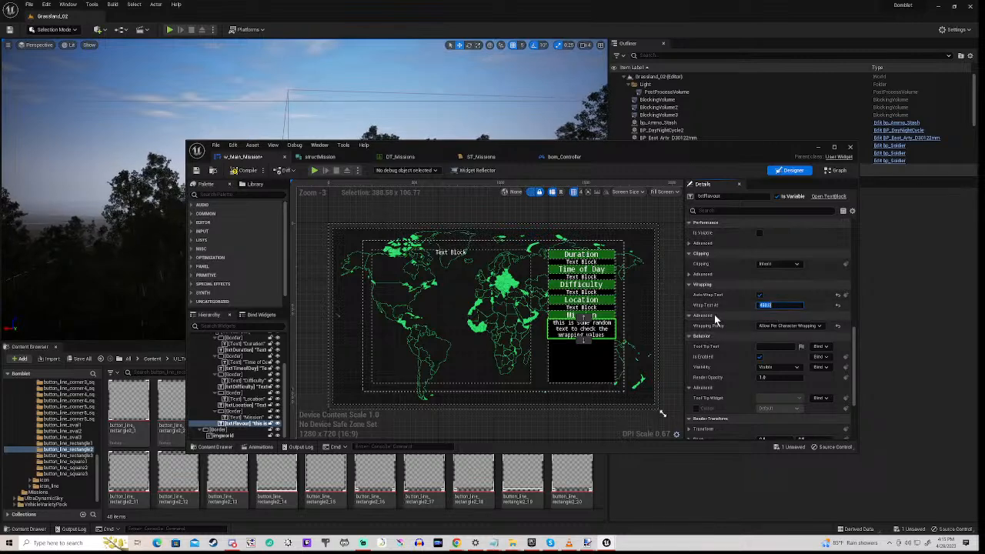
Set txtFlavour's Wrapping Policy to Default Wrapping and compile the widget blueprint.
left_click(714, 314)
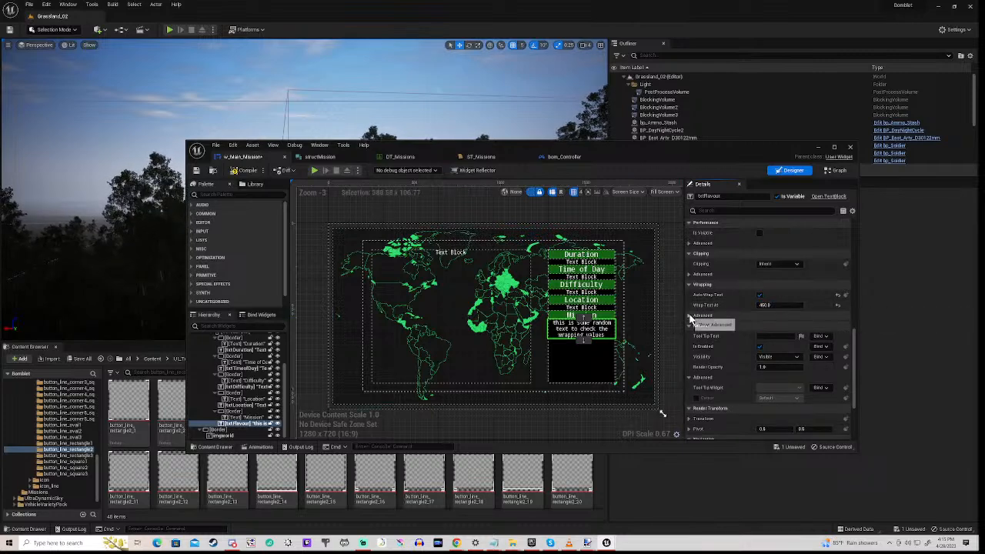
left_click(697, 316)
left_click(782, 326)
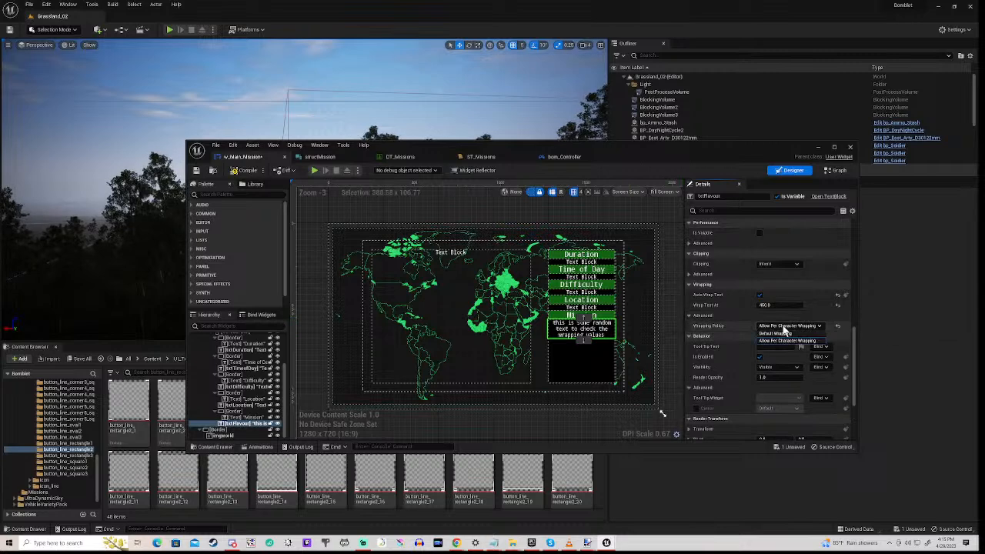
left_click(774, 334)
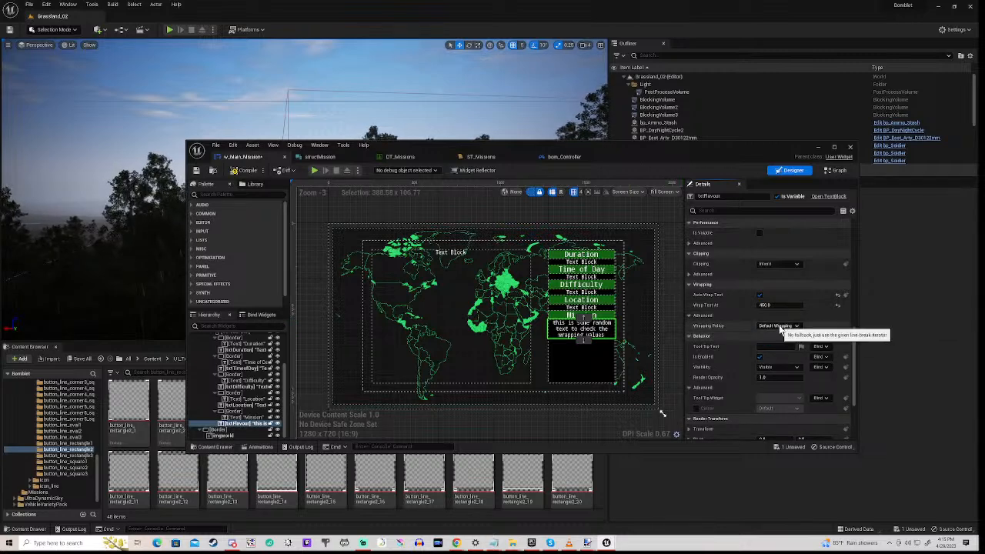
left_click(678, 301)
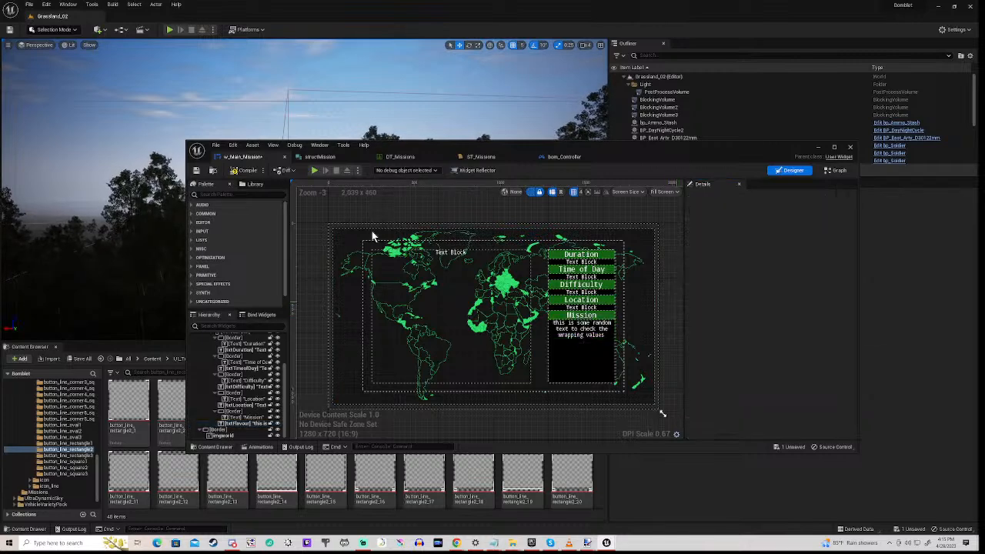
left_click(245, 172)
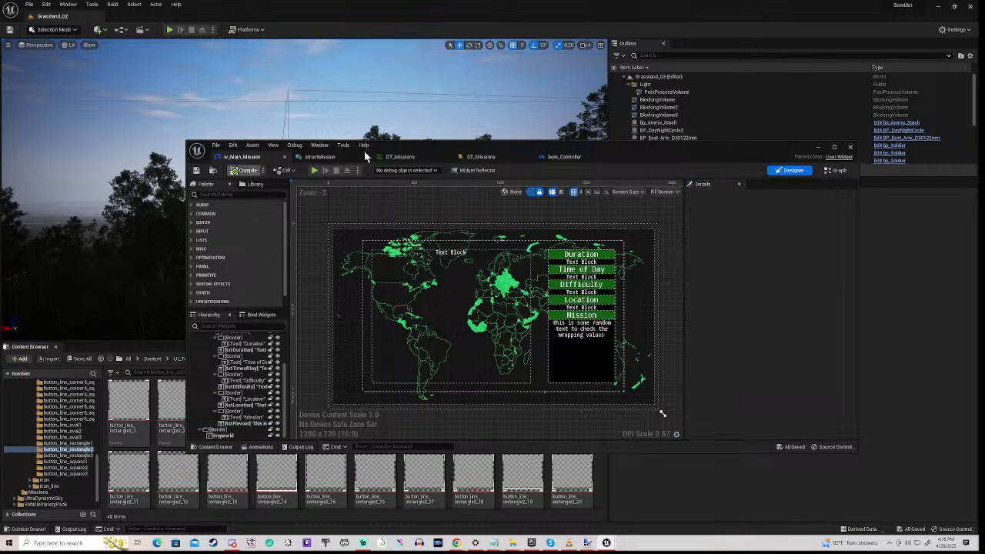
Move the widget editor clear of the viewport, play-test the mission map to check the description's wrapping, and end the session.
left_click_drag(458, 142, 425, 356)
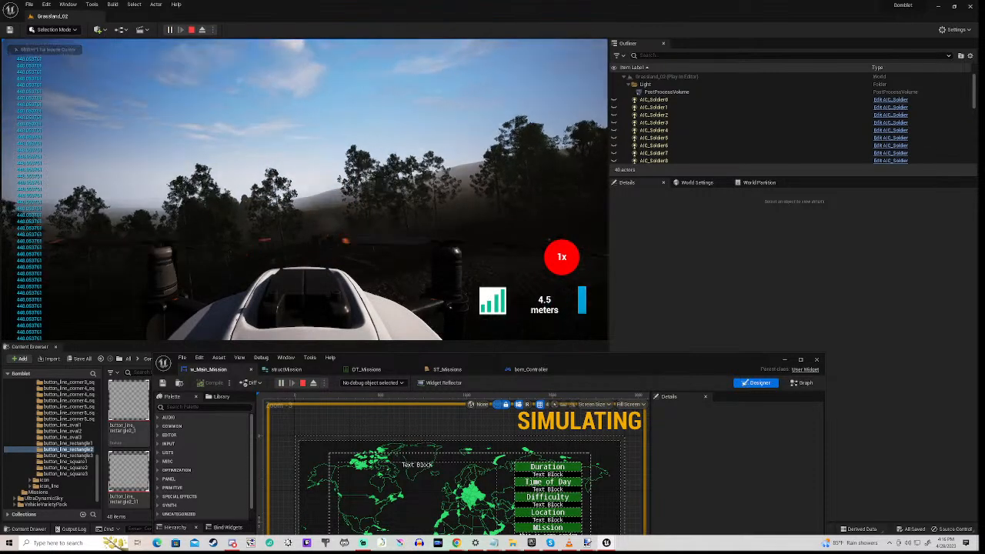
key("m")
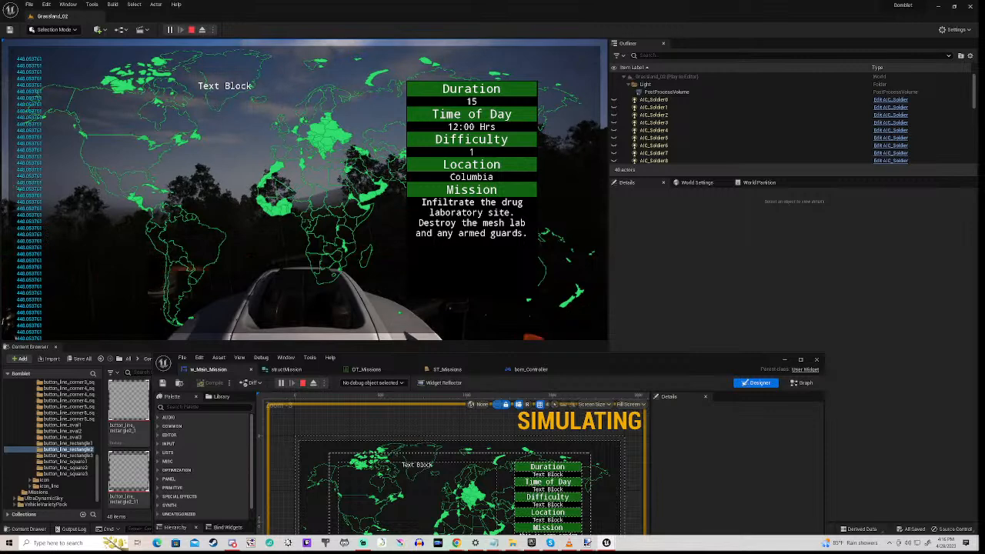
key("m")
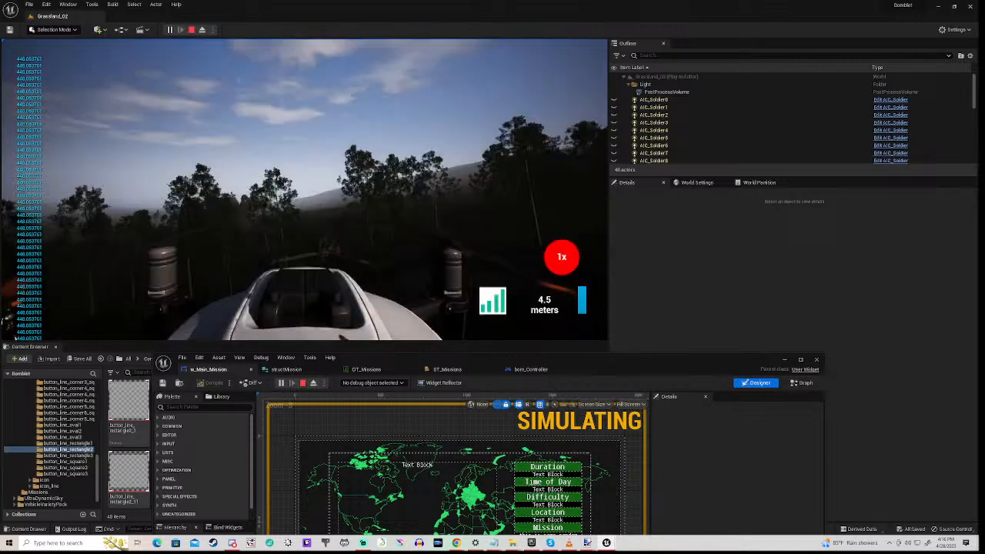
key("m")
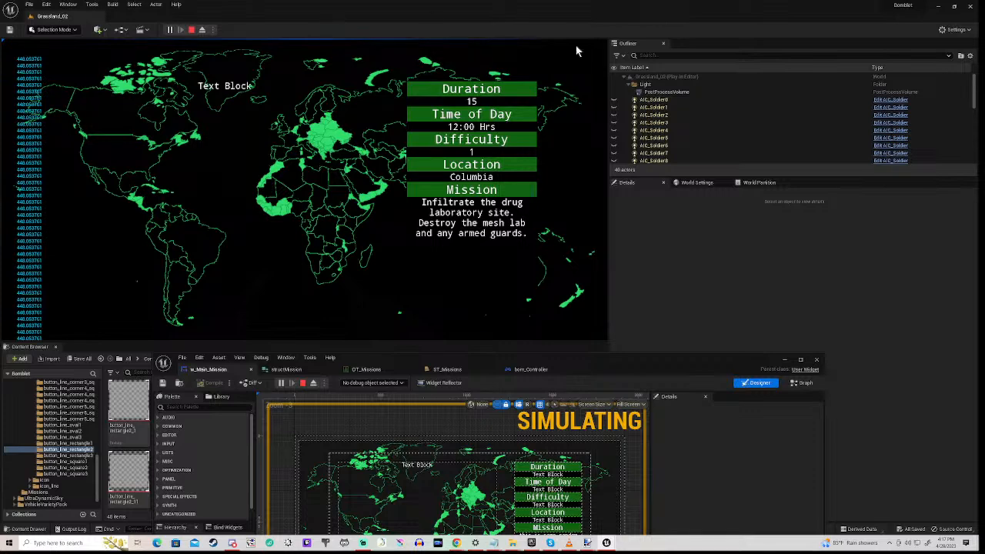
key("Escape")
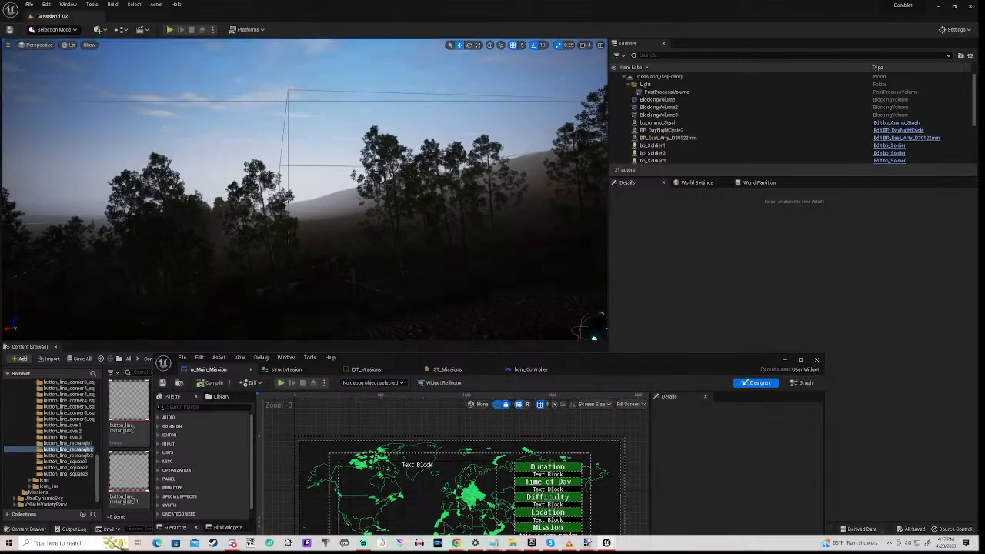